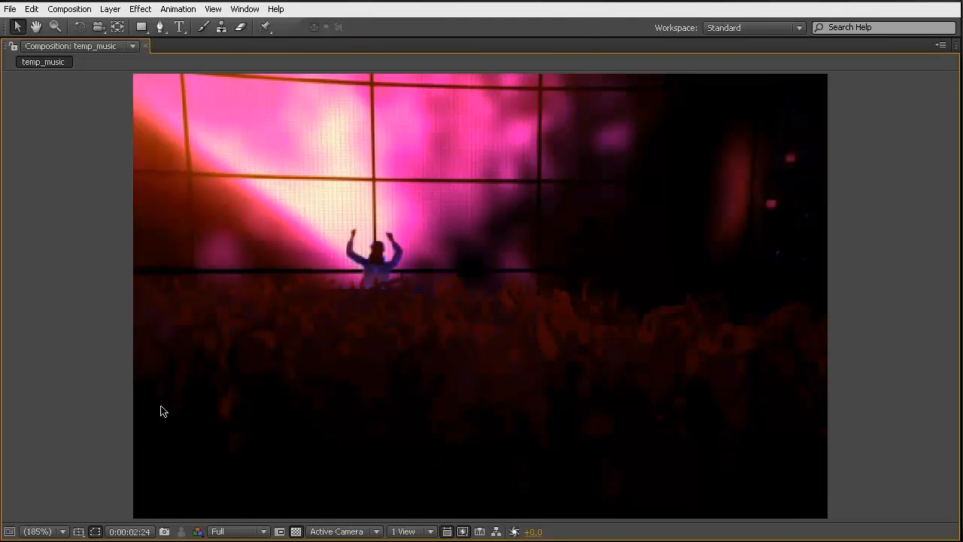
# - Restore the full panel layout and scrub through the temp_music composition to preview the finished clip
pyautogui.press('`')
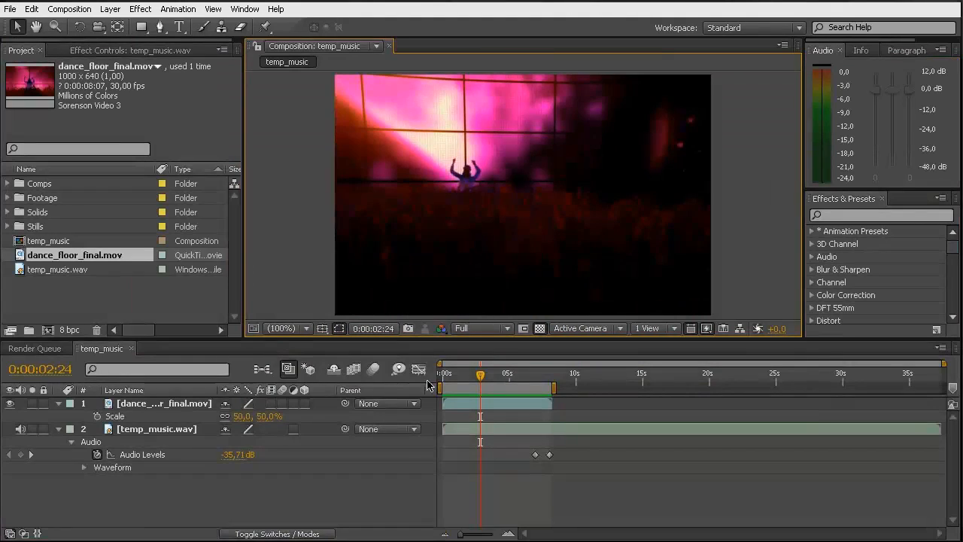
pyautogui.moveTo(481, 376); pyautogui.dragTo(509, 381)
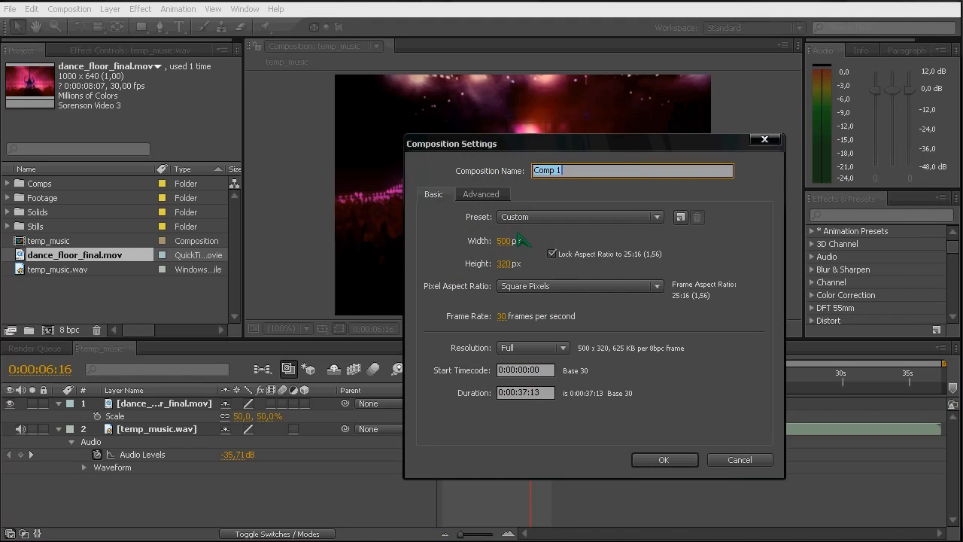
# - Create a new composition with the aspect ratio unlocked, 1000 x 640 px in size and 12 seconds long
pyautogui.click(552, 253)
pyautogui.click(504, 241)
pyautogui.write('1000')
pyautogui.press('Tab')
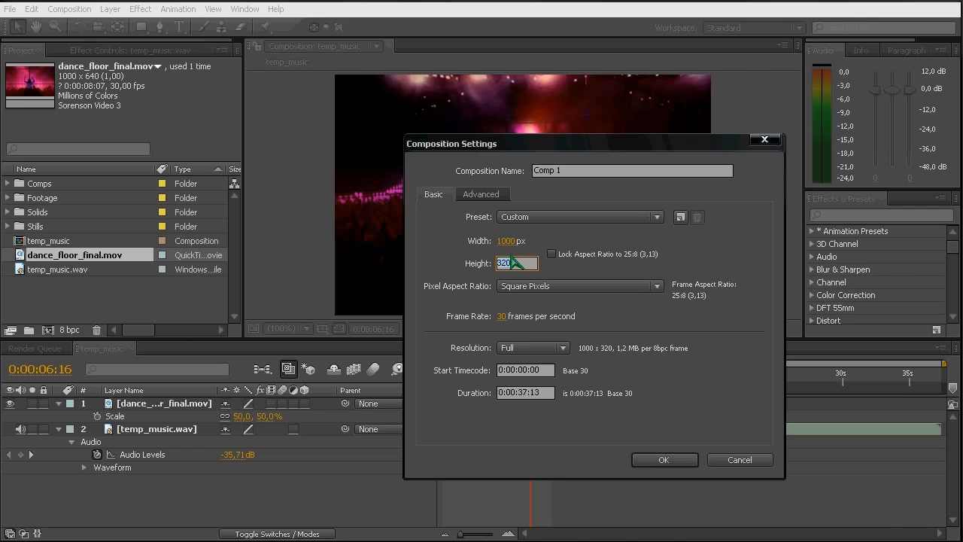
pyautogui.write('640')
pyautogui.press('Tab')
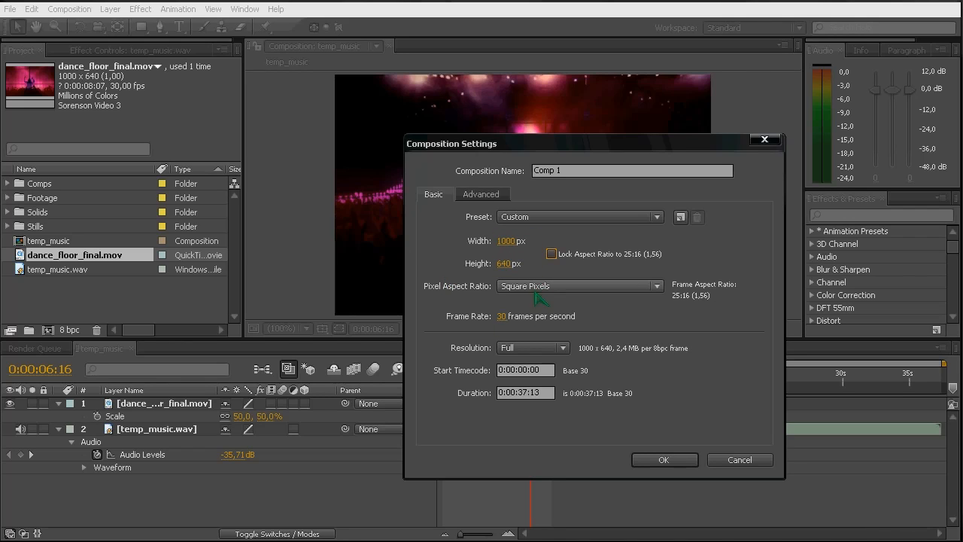
pyautogui.doubleClick(520, 390)
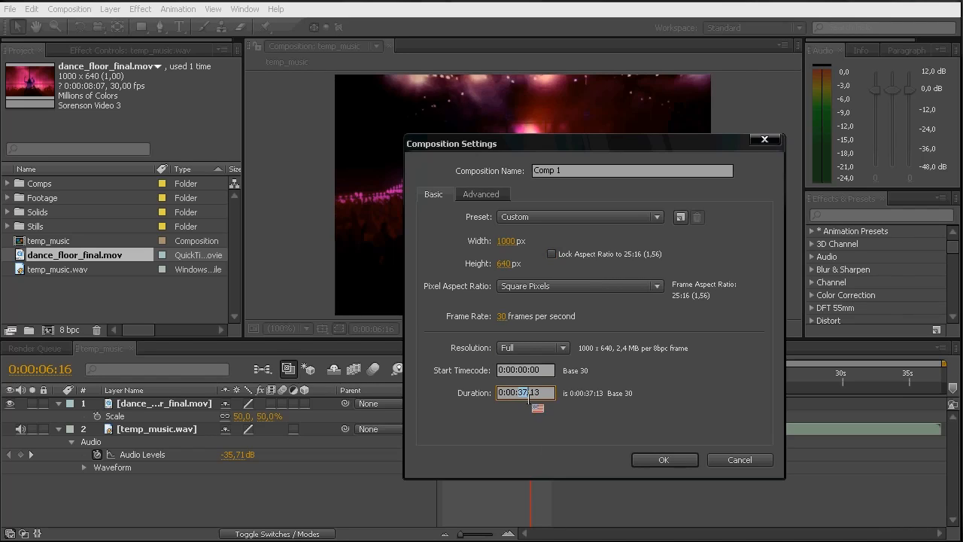
pyautogui.write('12')
pyautogui.press('Return')
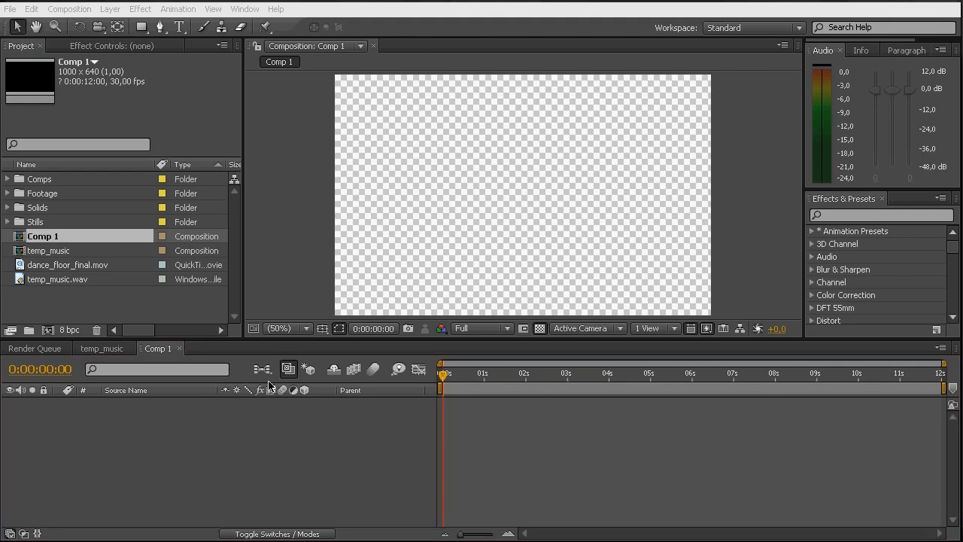
# - Rename the new composition as night club
pyautogui.hotkey('ctrl', 'k')
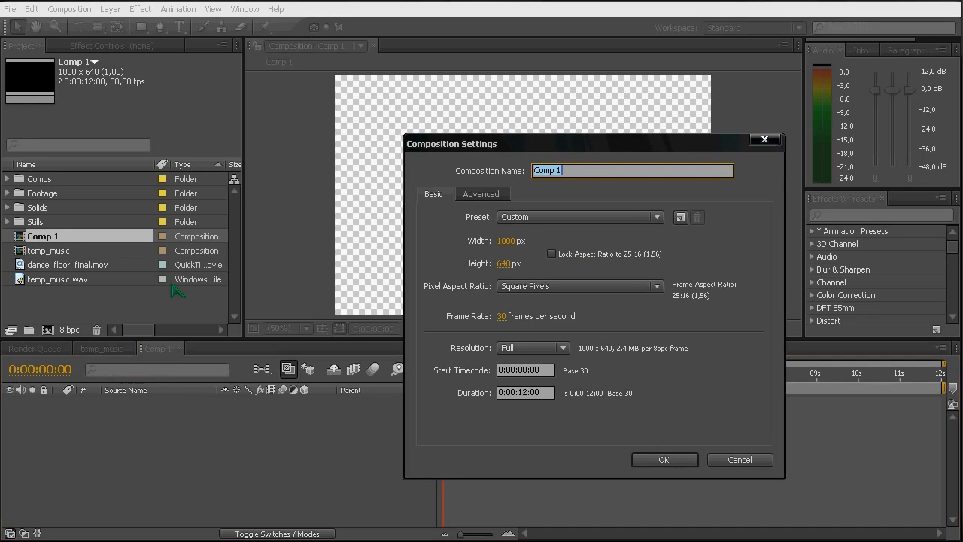
pyautogui.write('night club')
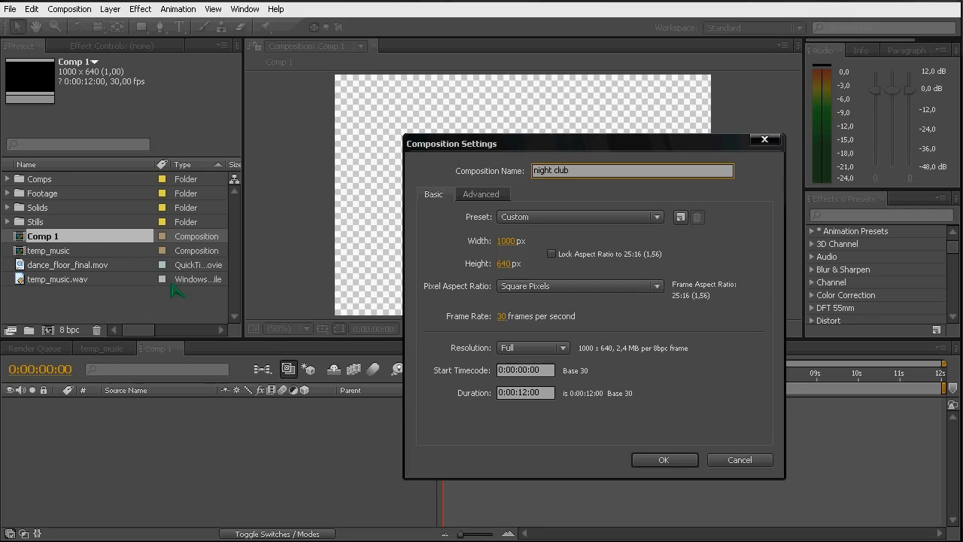
pyautogui.press('Return')
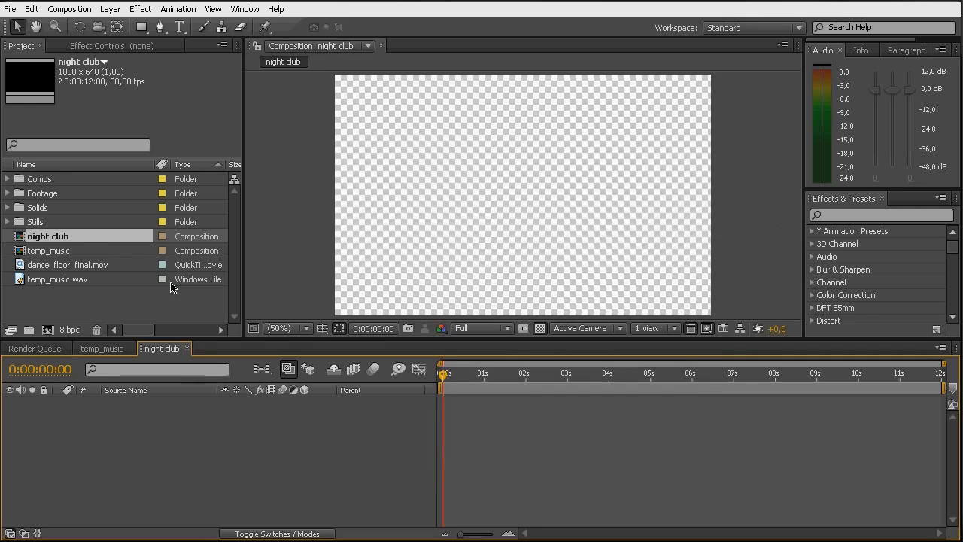
# - Add dj_man.psd from the Stills folder to the composition as a 3D layer and turn off the transparency grid
pyautogui.click(7, 222)
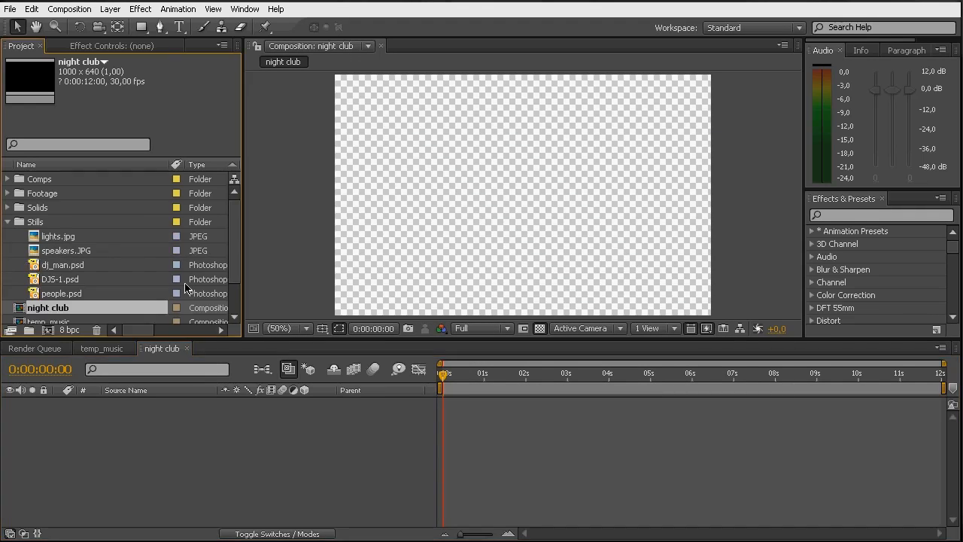
pyautogui.click(62, 265)
pyautogui.moveTo(67, 268); pyautogui.dragTo(106, 431)
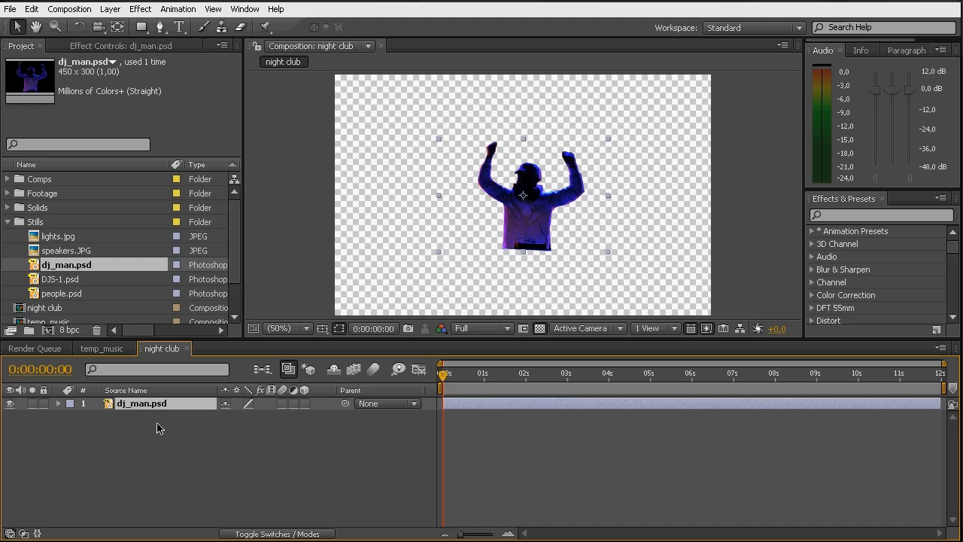
pyautogui.click(304, 404)
pyautogui.click(540, 328)
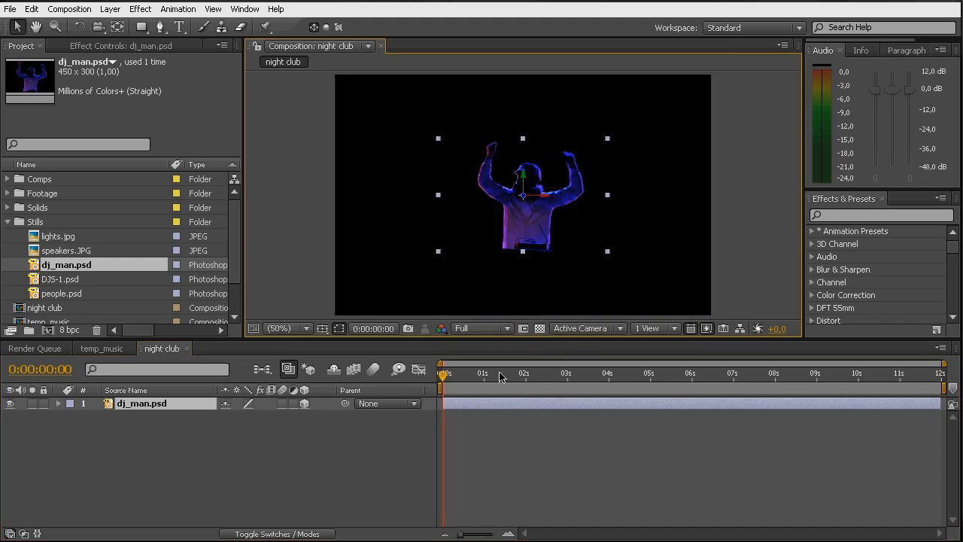
# - Auto-trace the dj_man.psd layer's Alpha channel on the current frame, with tolerance 2 pixels and threshold 25%
pyautogui.press('p')
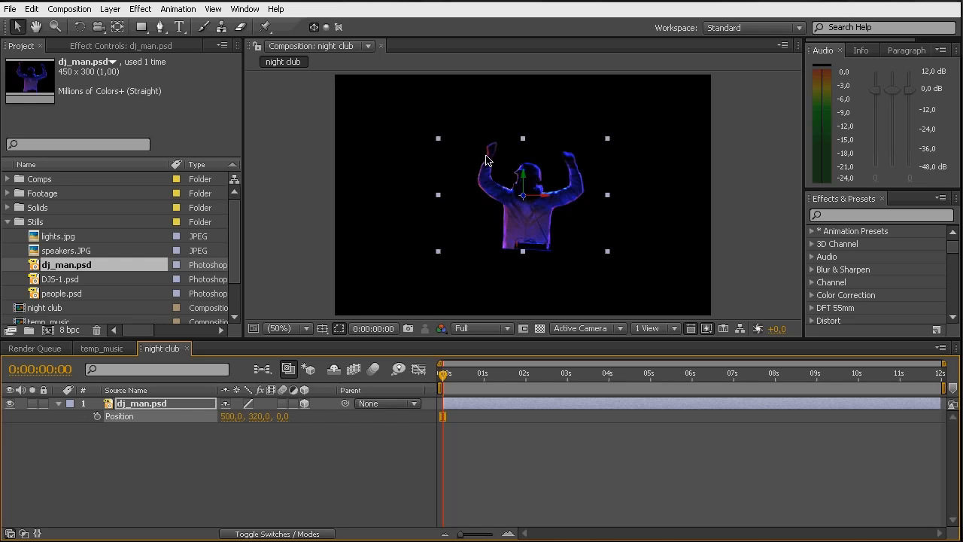
pyautogui.click(151, 441)
pyautogui.click(149, 407)
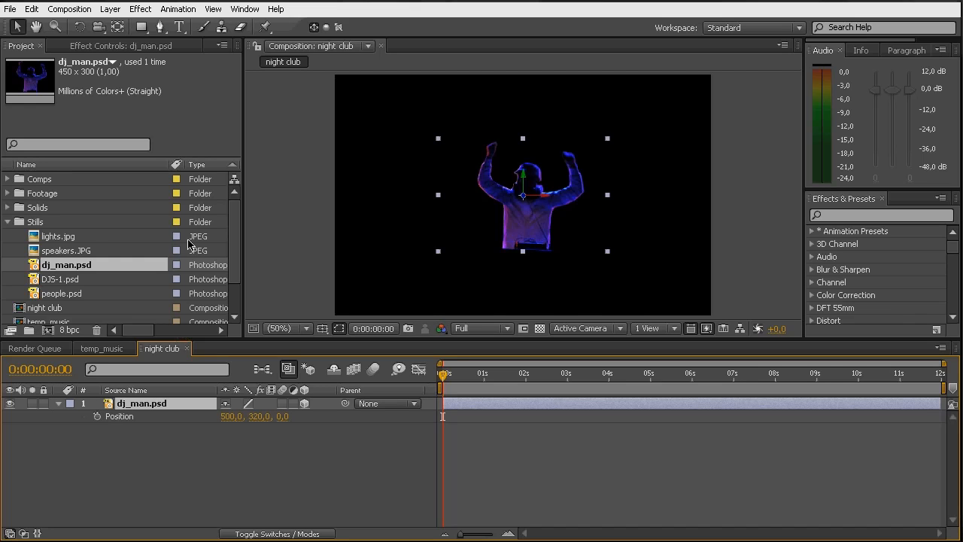
pyautogui.click(111, 9)
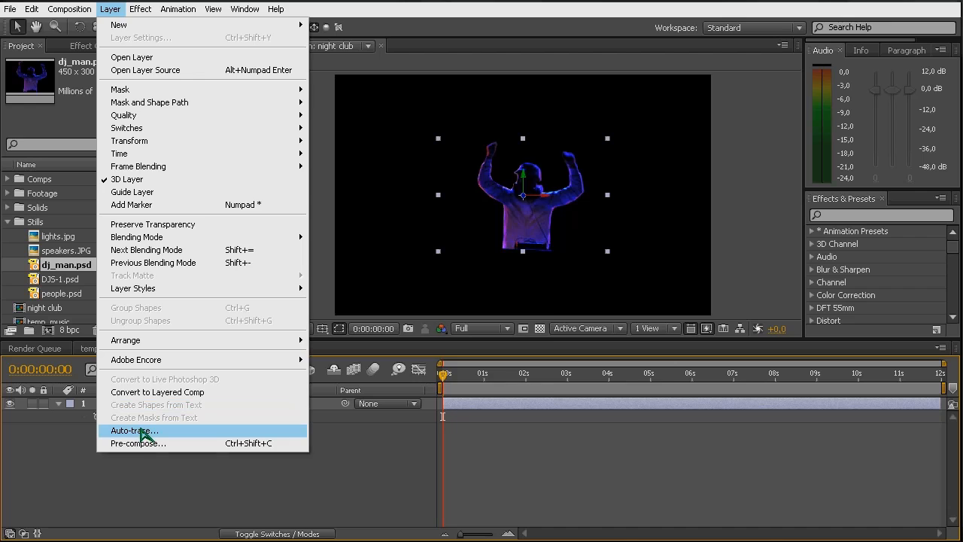
pyautogui.click(134, 431)
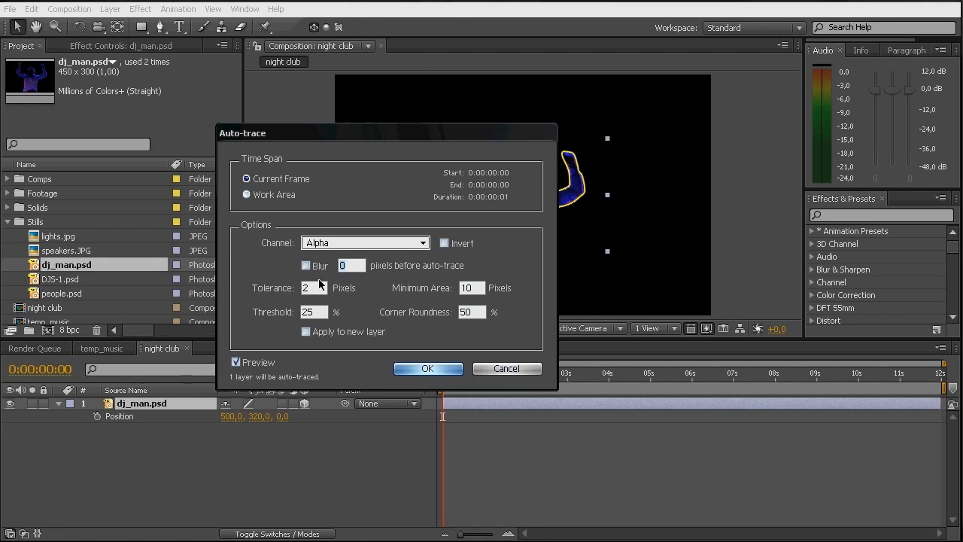
pyautogui.moveTo(419, 136); pyautogui.dragTo(302, 136)
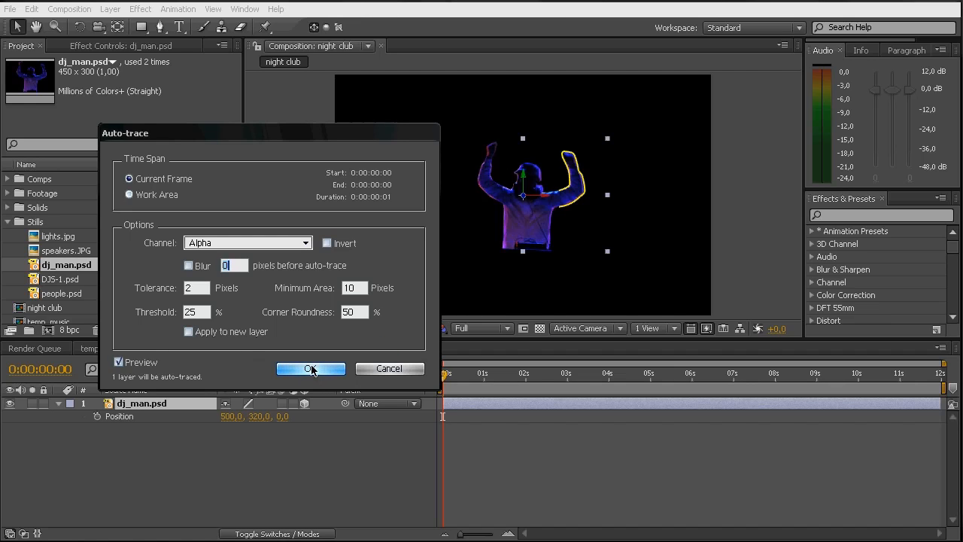
pyautogui.click(313, 371)
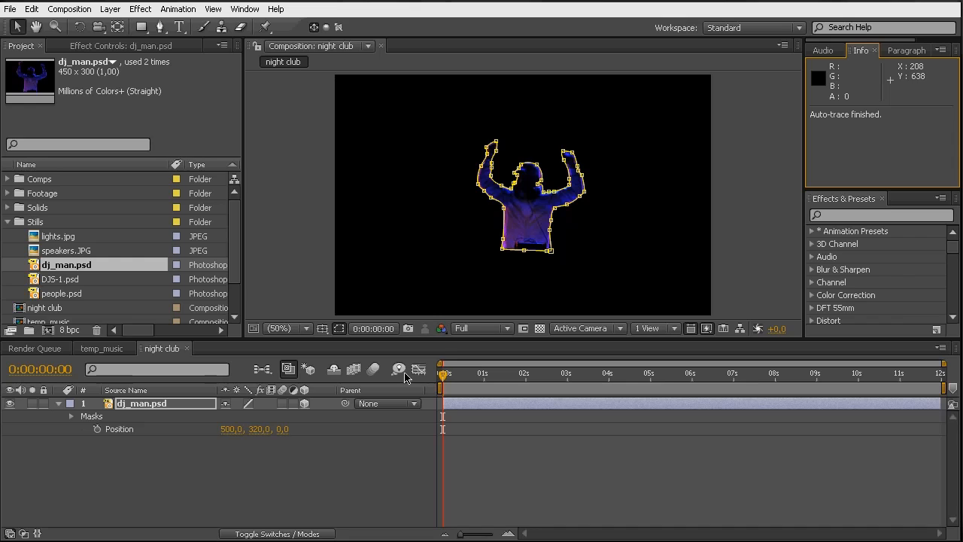
# - Hide the mask outline on the dj_man.psd layer and show it again
pyautogui.click(187, 407)
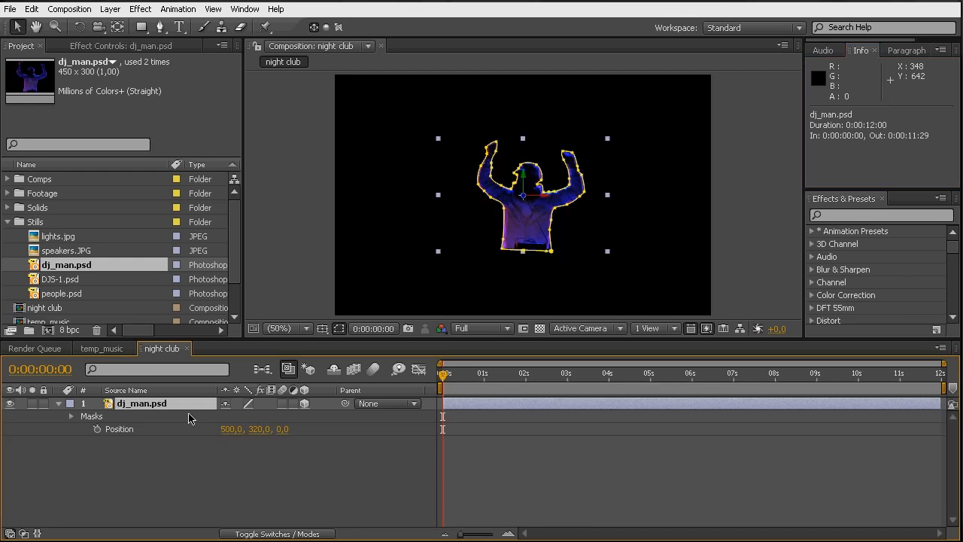
pyautogui.click(340, 329)
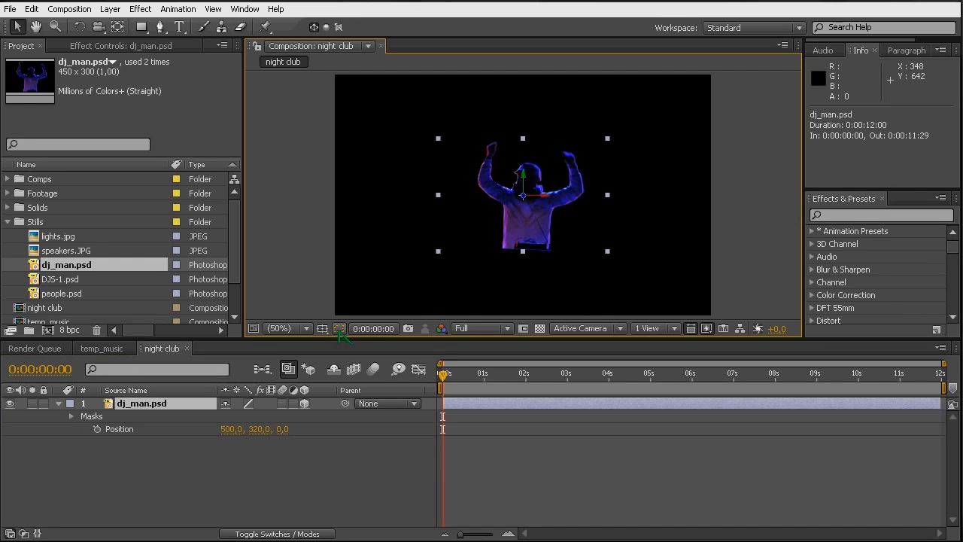
pyautogui.click(339, 329)
# - Set the traced mask on the dj_man.psd layer to Add mode and hide the mask outline in the viewer
pyautogui.click(170, 406)
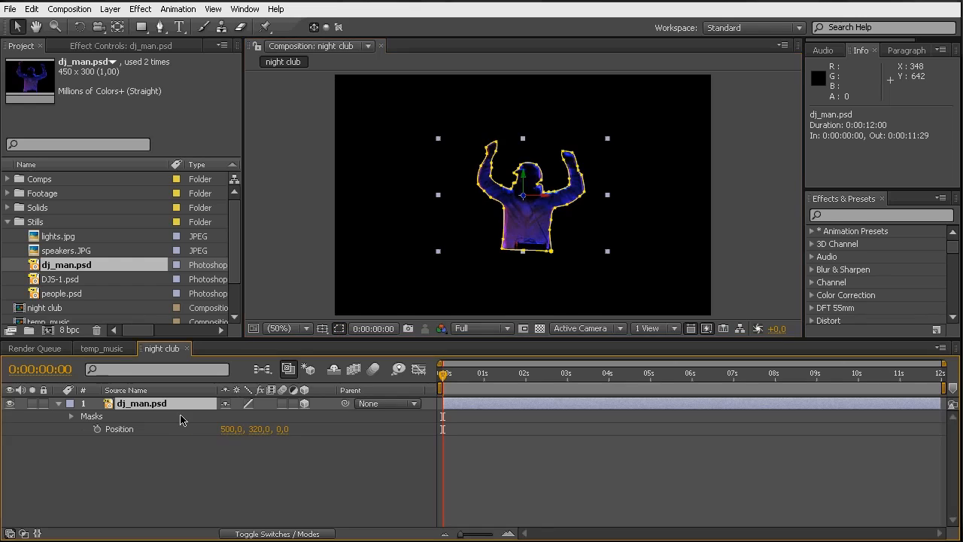
pyautogui.press('m')
pyautogui.click(247, 419)
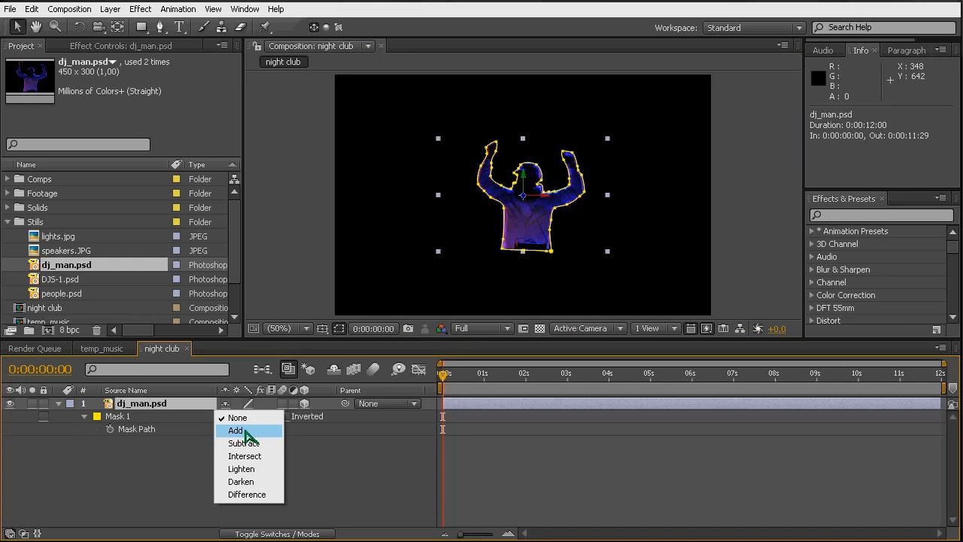
pyautogui.click(237, 431)
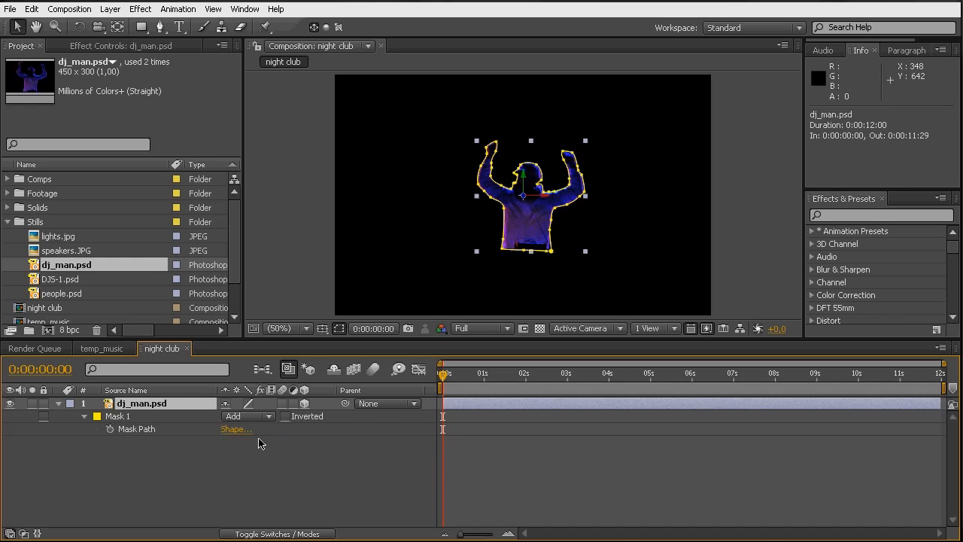
pyautogui.click(311, 460)
pyautogui.click(339, 329)
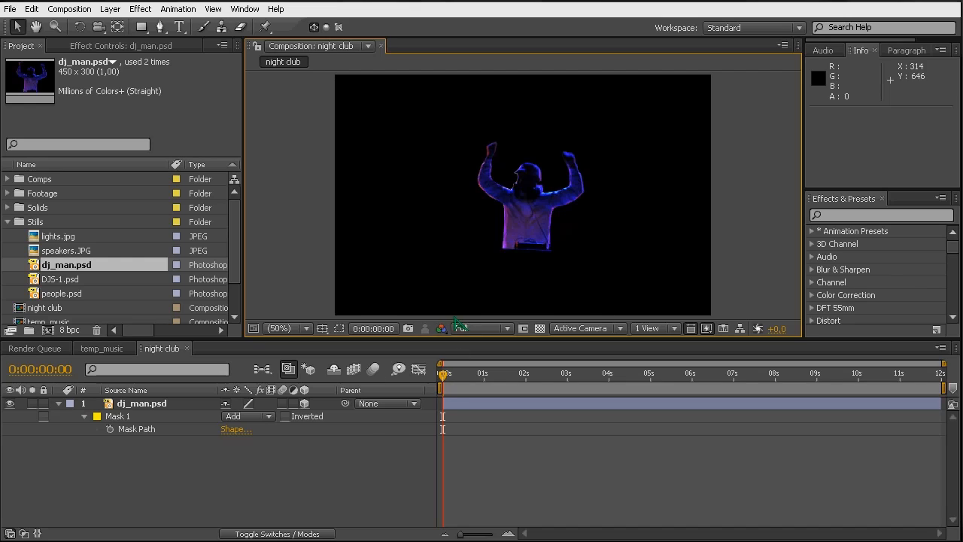
# - Reveal all properties of the dj_man.psd layer's mask and contract its Mask Expansion to -2.2 pixels
pyautogui.press('.')
pyautogui.press('.')
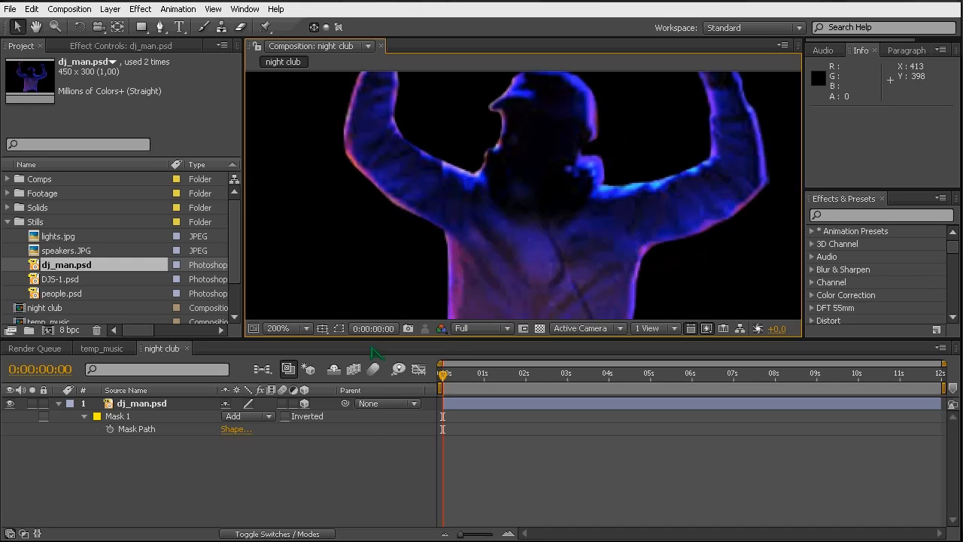
pyautogui.click(129, 418)
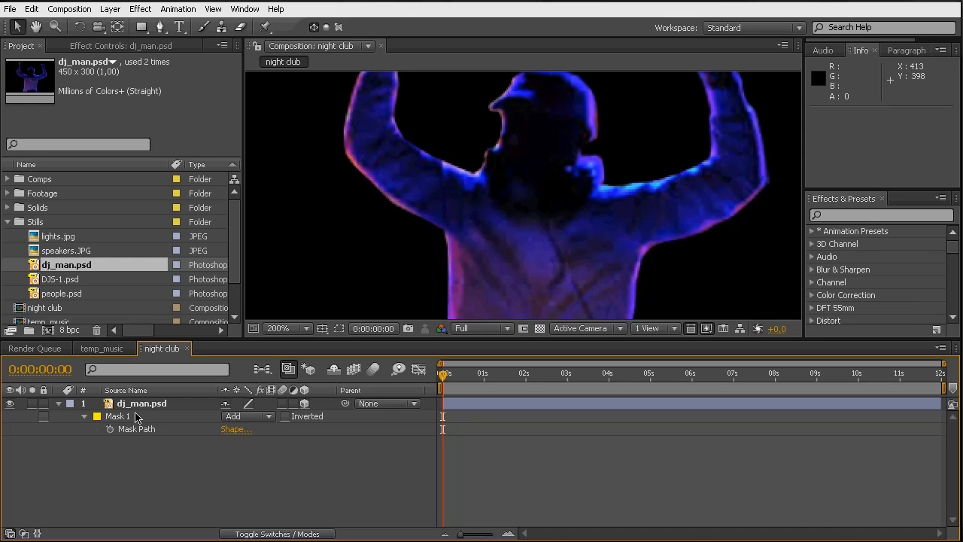
pyautogui.click(125, 418)
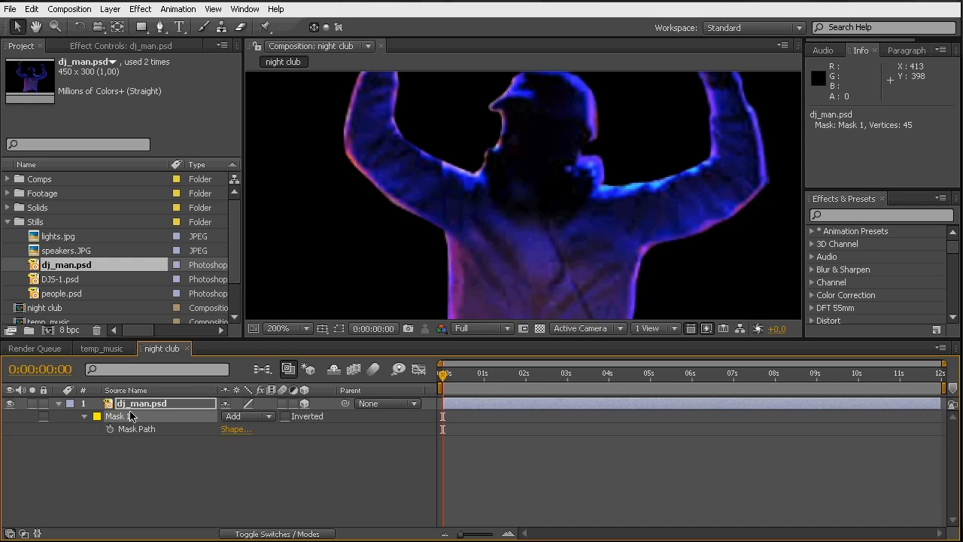
pyautogui.press('m')
pyautogui.press('m')
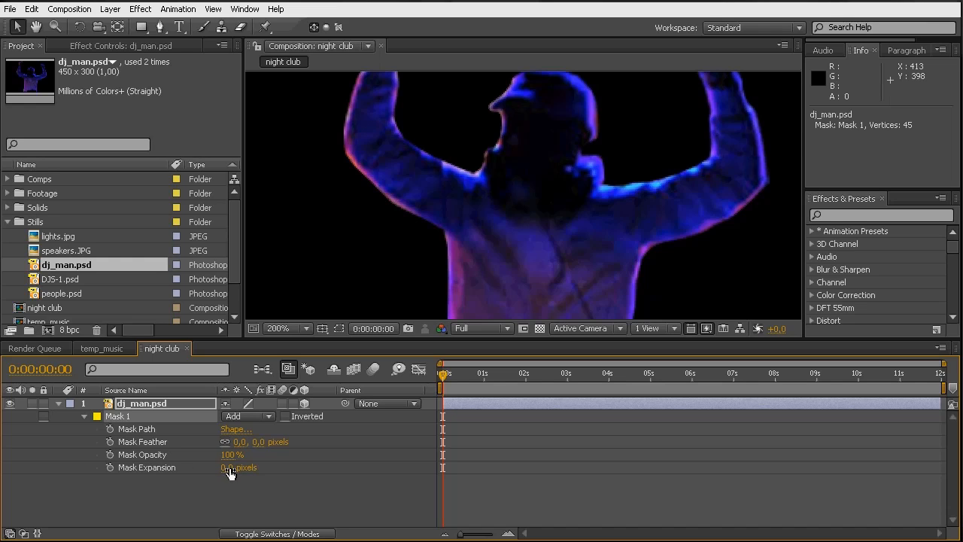
pyautogui.moveTo(231, 473); pyautogui.dragTo(213, 475)
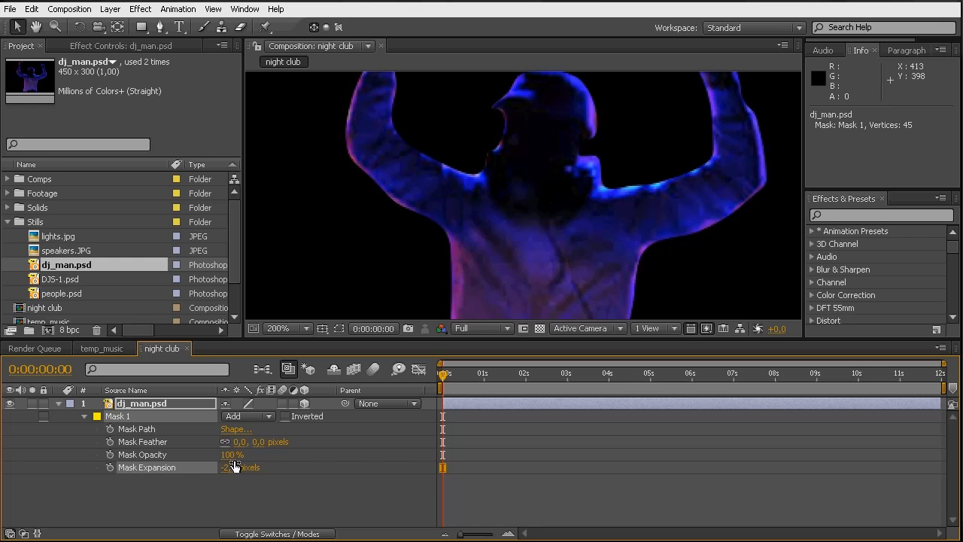
pyautogui.press('KP_Enter')
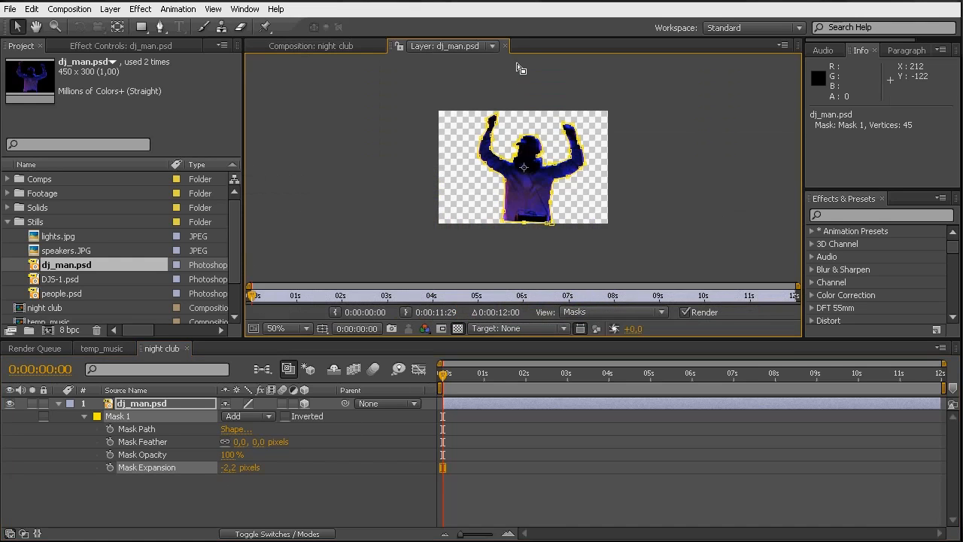
pyautogui.click(505, 46)
# - Set the mask's feather to 2 pixels and its expansion to -3 pixels, with the whole frame back in view
pyautogui.click(260, 443)
pyautogui.write('2')
pyautogui.press('Return')
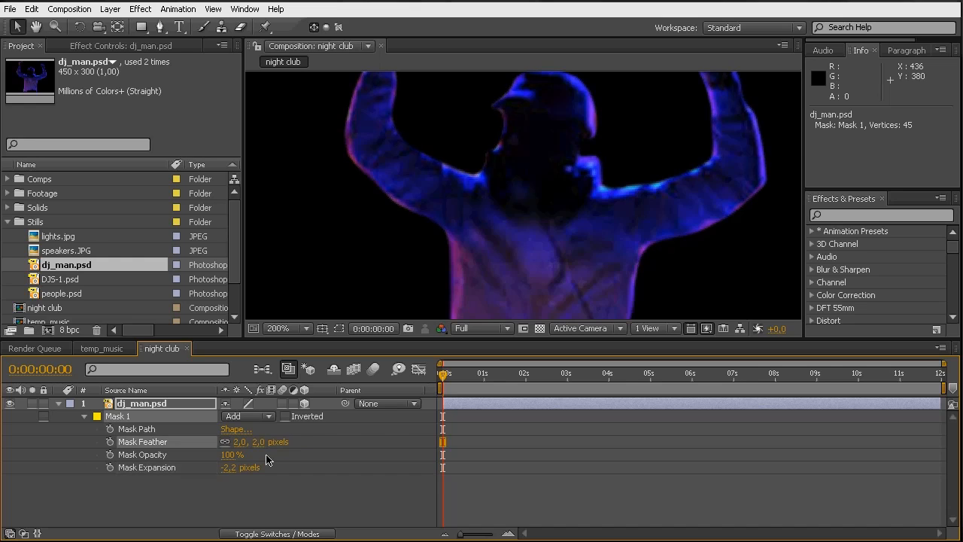
pyautogui.click(230, 468)
pyautogui.write('-3')
pyautogui.press('Return')
pyautogui.click(292, 329)
pyautogui.click(295, 344)
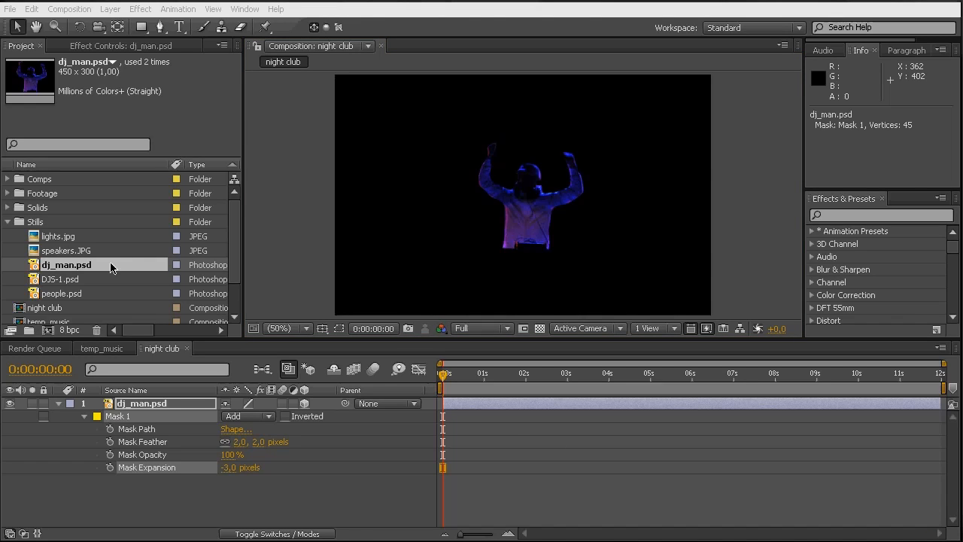
# - Add DJS-1.psd as a 3D layer above dj_man.psd and lower the DJ table to Y position 568 in front of the man
pyautogui.click(59, 404)
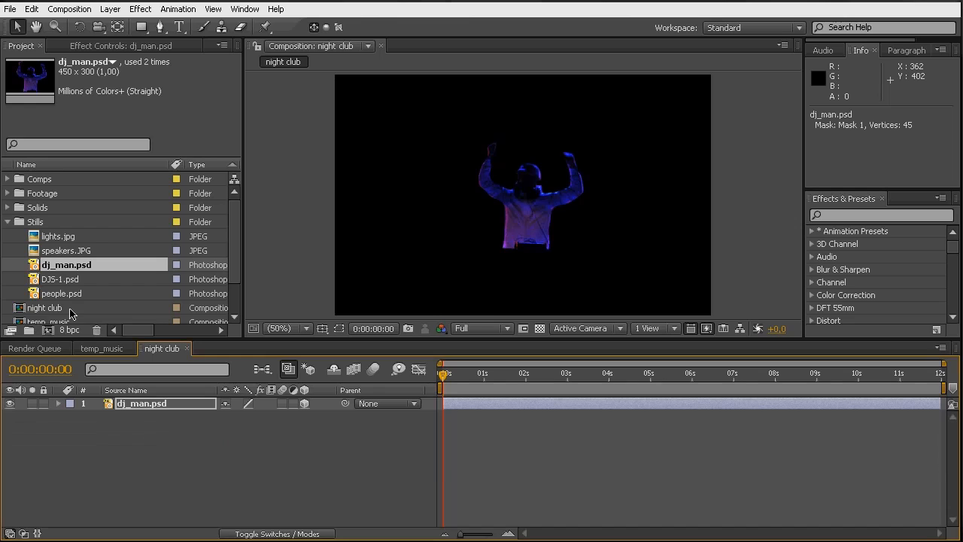
pyautogui.moveTo(60, 279); pyautogui.dragTo(292, 415)
pyautogui.click(305, 417)
pyautogui.moveTo(154, 419); pyautogui.dragTo(152, 413)
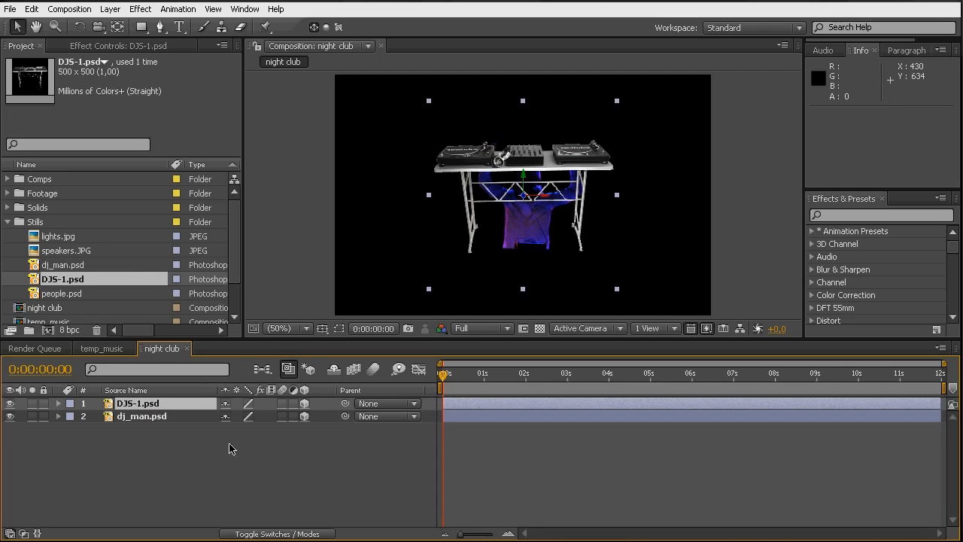
pyautogui.moveTo(524, 181); pyautogui.dragTo(529, 273)
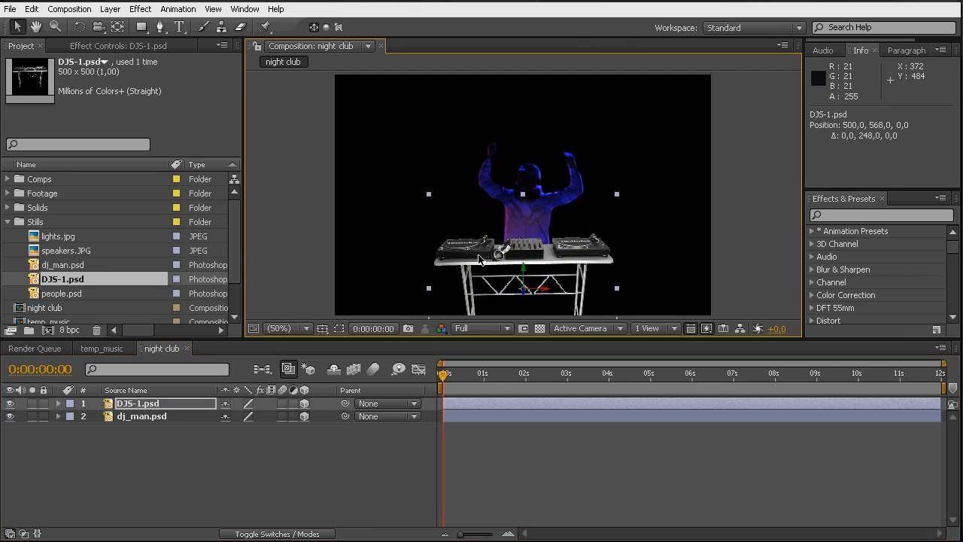
# - Move the DJS-1.psd layer slightly in front of the man by setting its Z position to -20
pyautogui.click(176, 407)
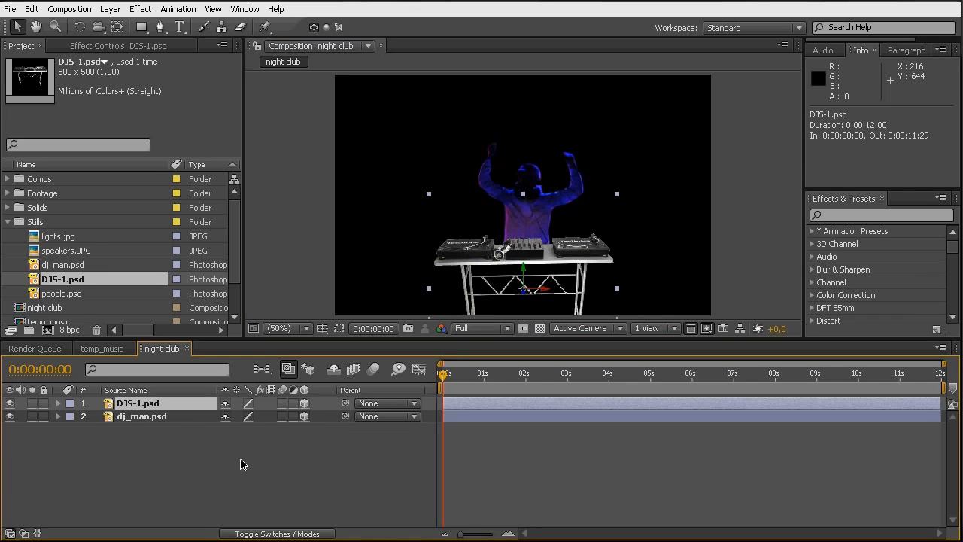
pyautogui.press('p')
pyautogui.click(286, 417)
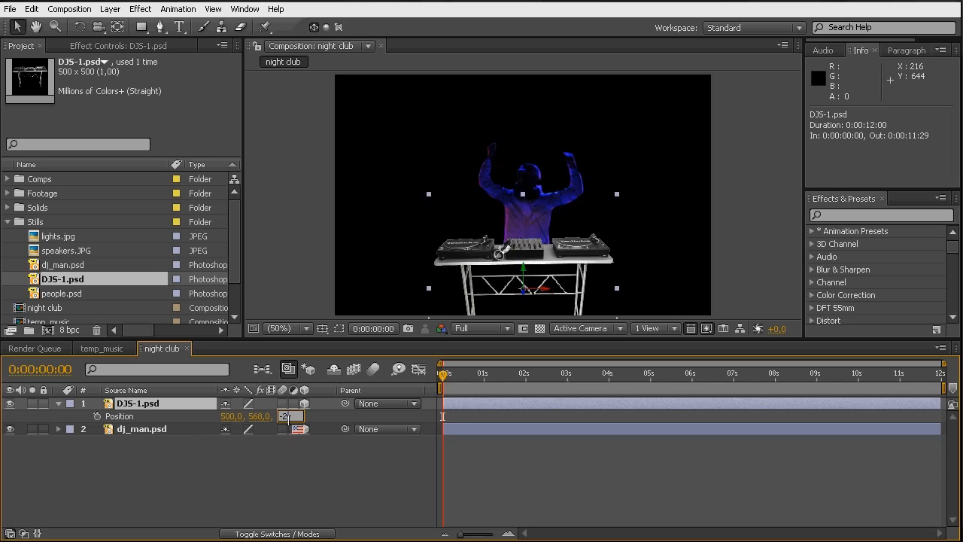
pyautogui.press('Return')
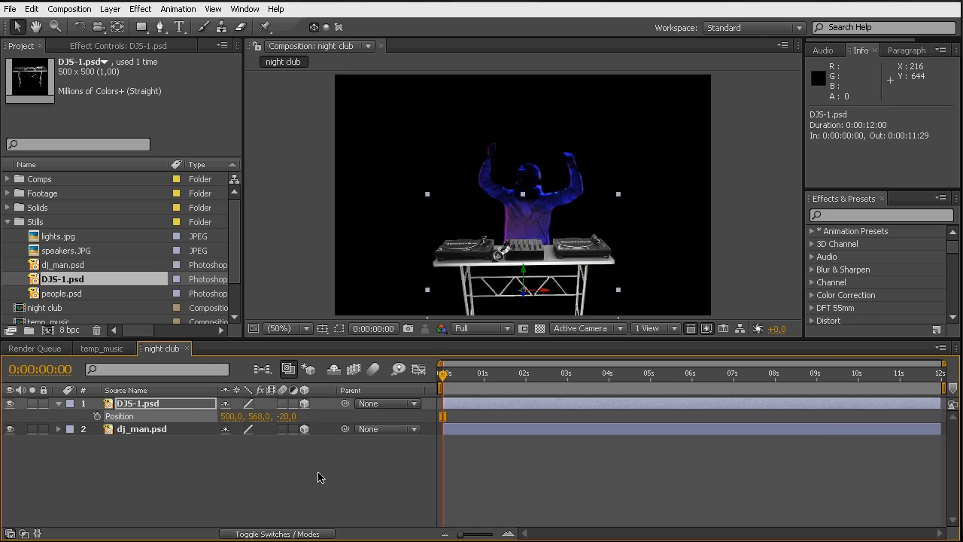
# - Add a camera with the 35mm preset to the night club composition
pyautogui.hotkey('ctrl', 'alt', 'shift', 'c')
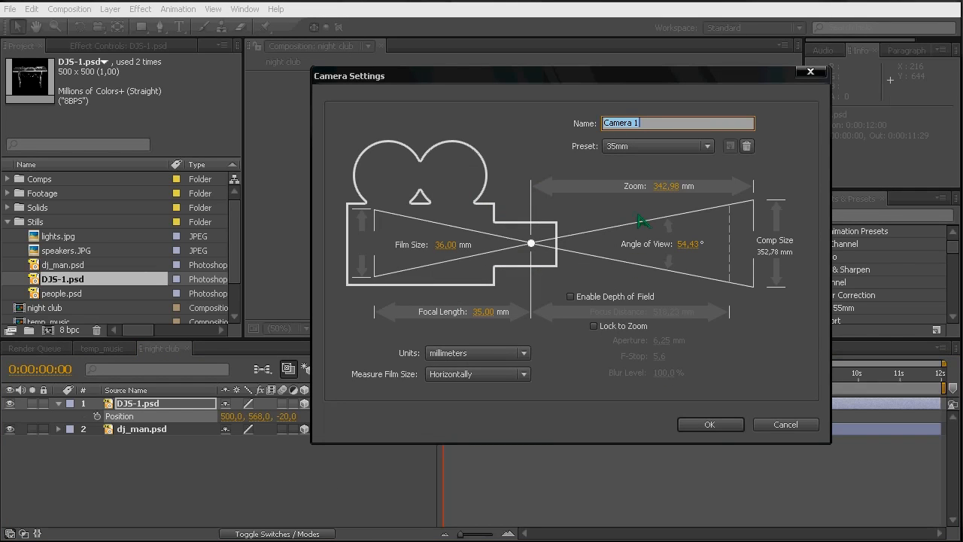
pyautogui.click(710, 426)
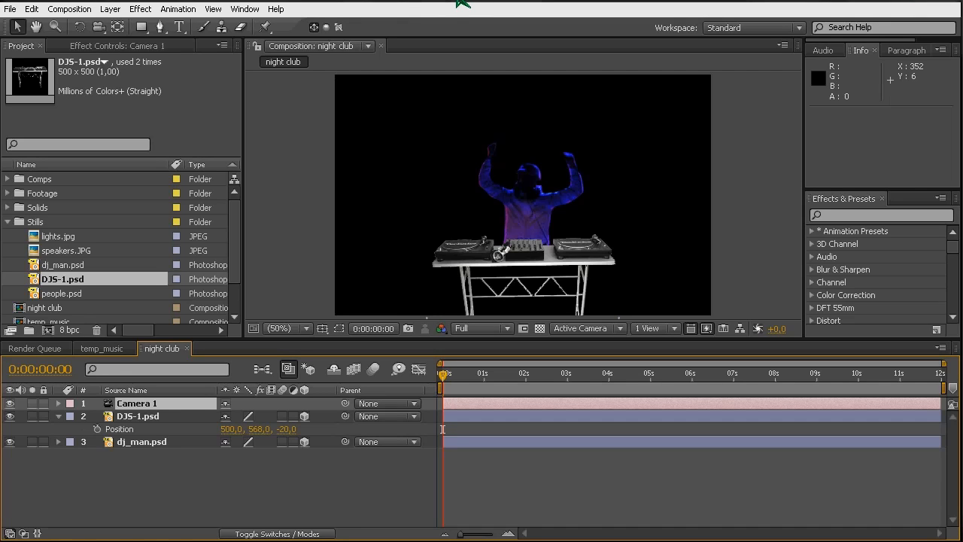
pyautogui.click(141, 9)
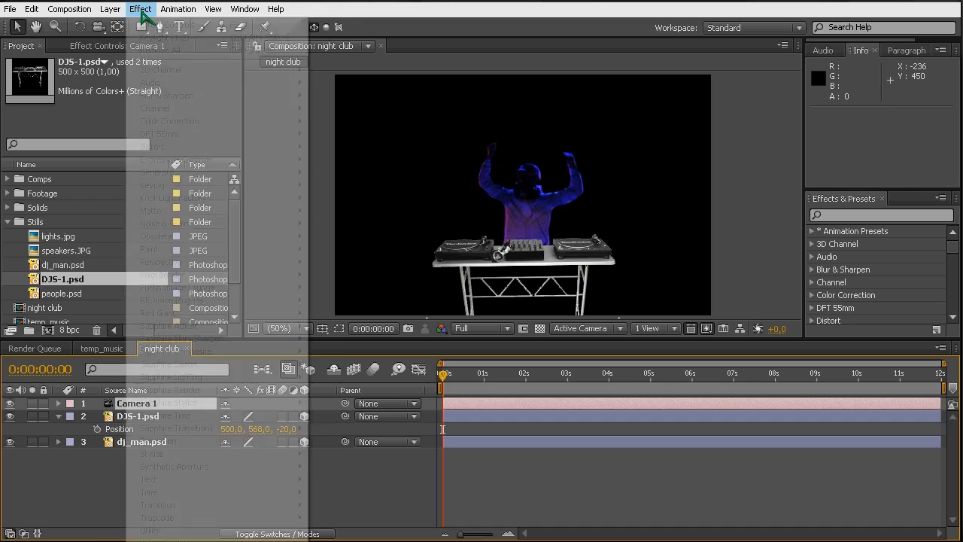
pyautogui.moveTo(81, 13)
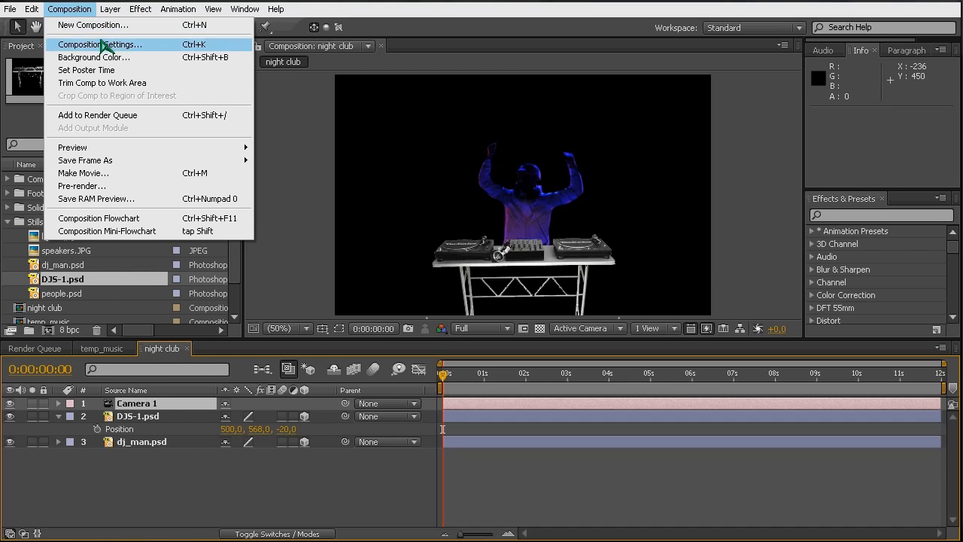
pyautogui.moveTo(178, 9)
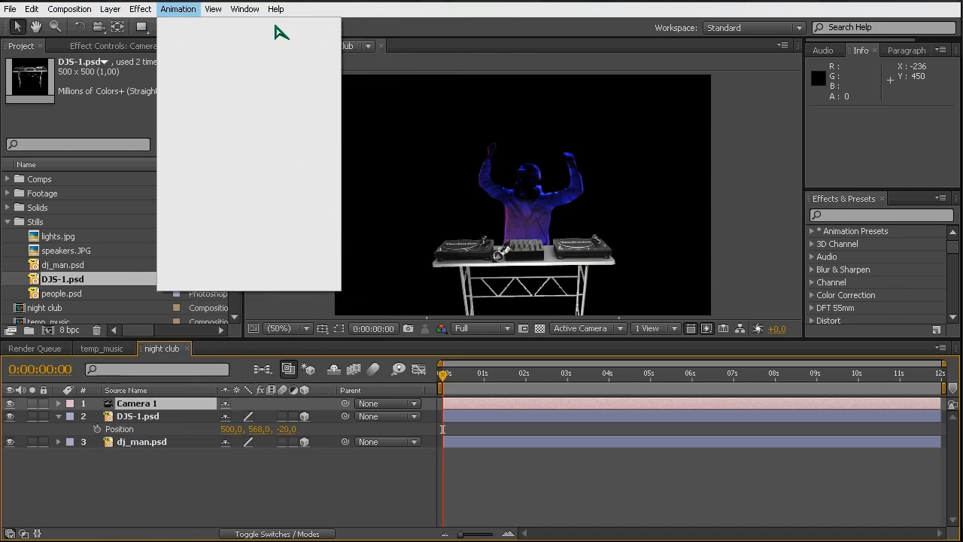
pyautogui.moveTo(114, 11)
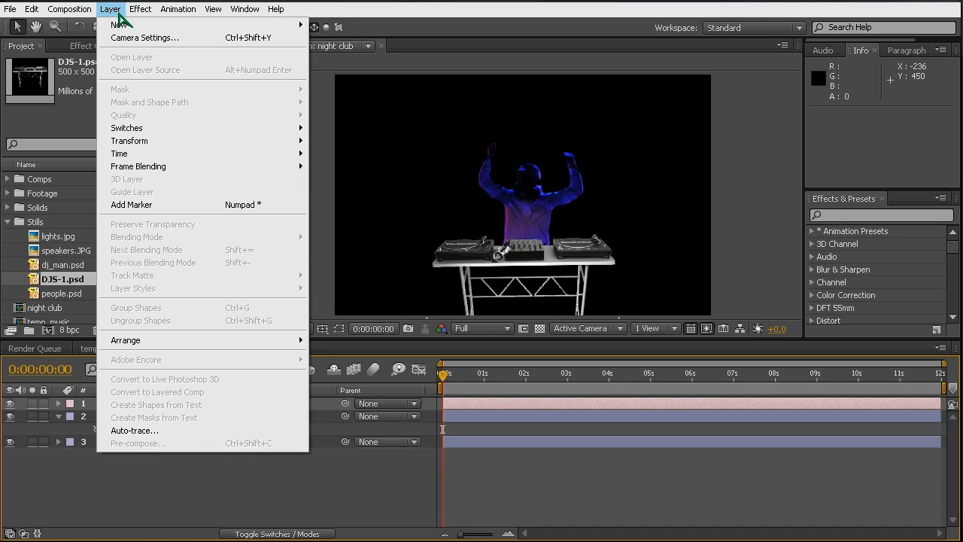
pyautogui.click(119, 12)
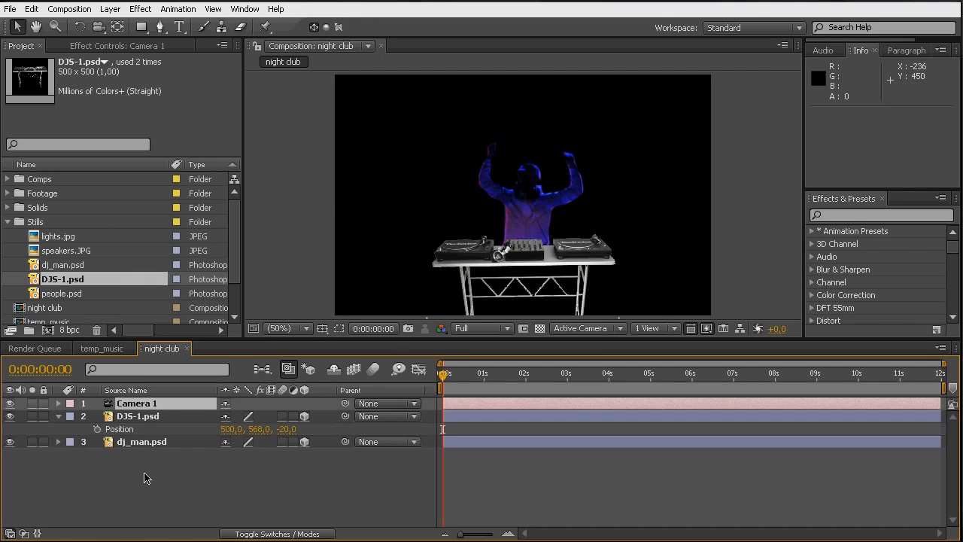
# - Rename the DJS-1.psd layer as deck
pyautogui.click(138, 417)
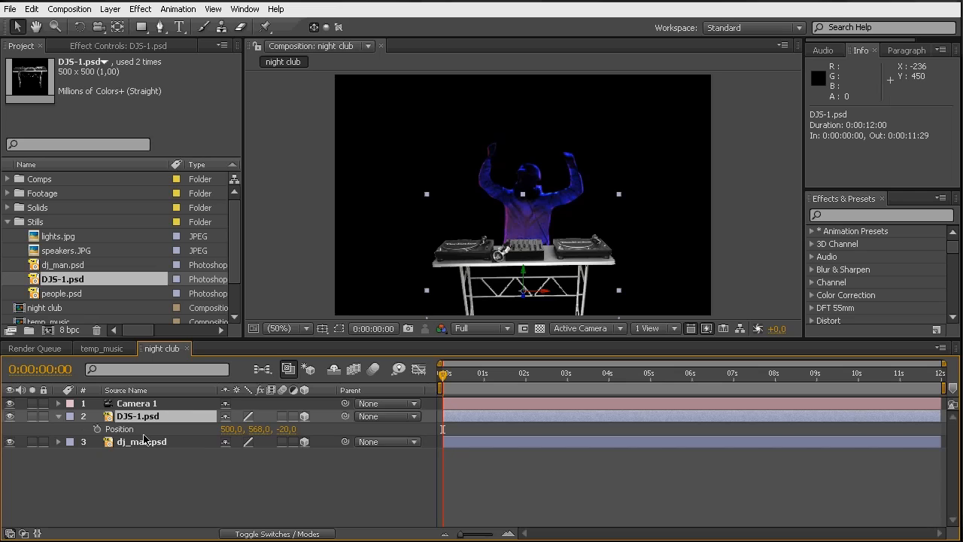
pyautogui.press('Return')
pyautogui.write('deck')
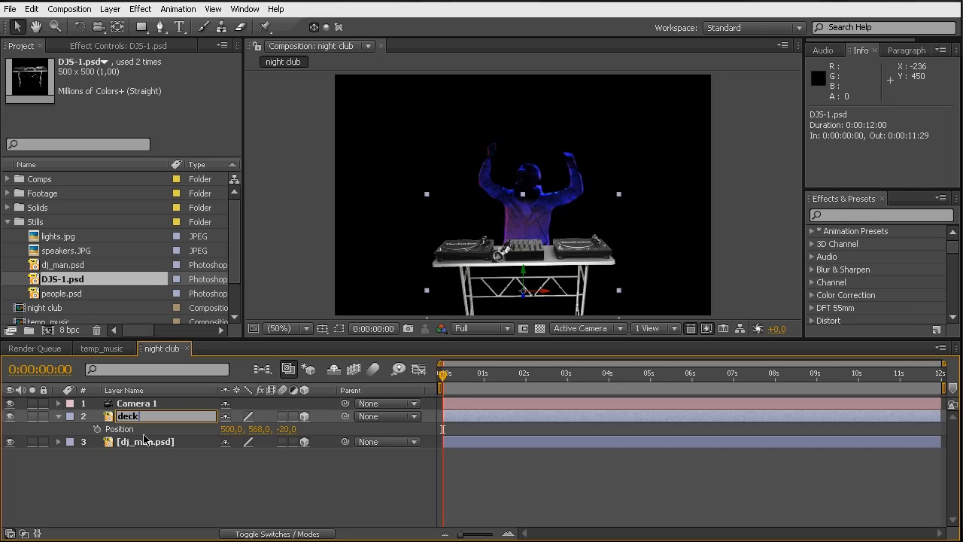
pyautogui.press('Return')
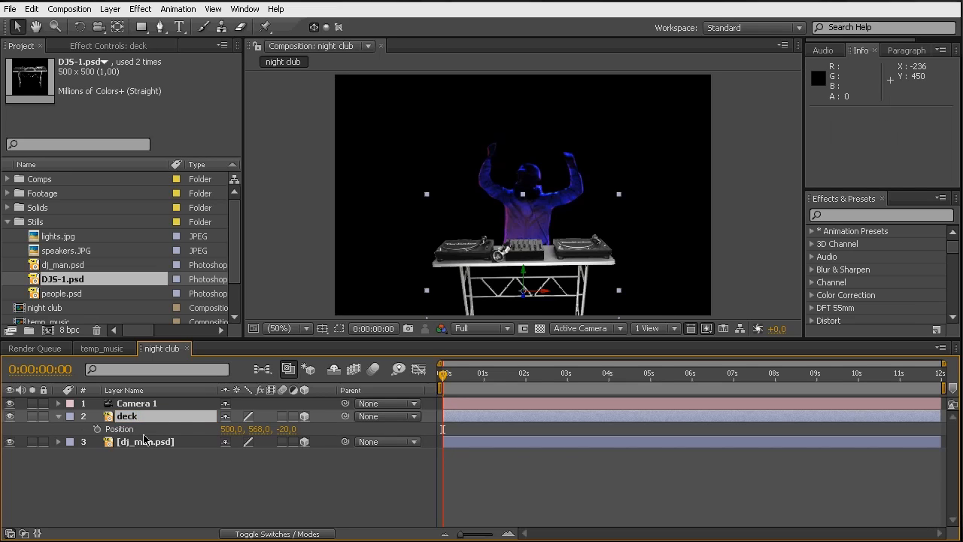
# - Apply Colorama to the deck layer with the Ramp Grey palette and move the white marker to the wheel's upper-left side
pyautogui.click(142, 10)
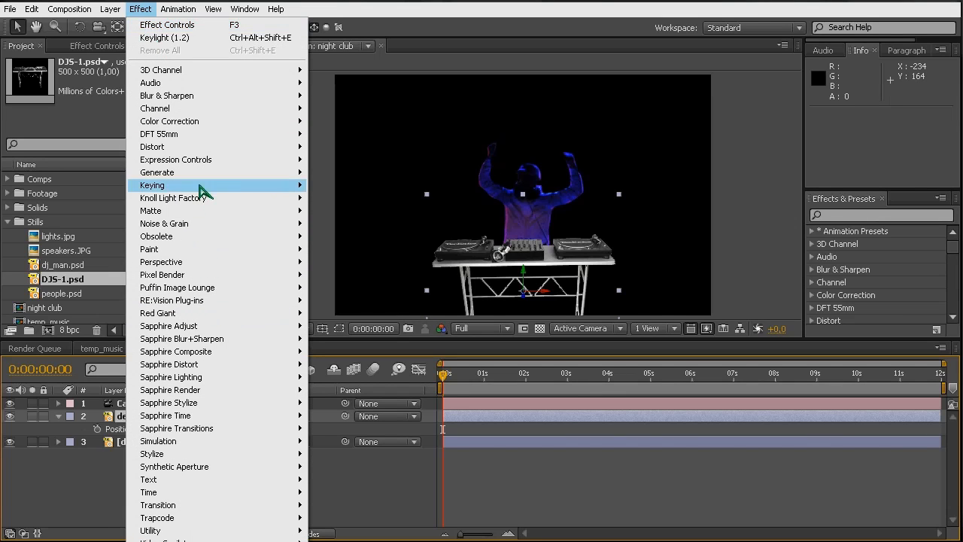
pyautogui.moveTo(197, 135)
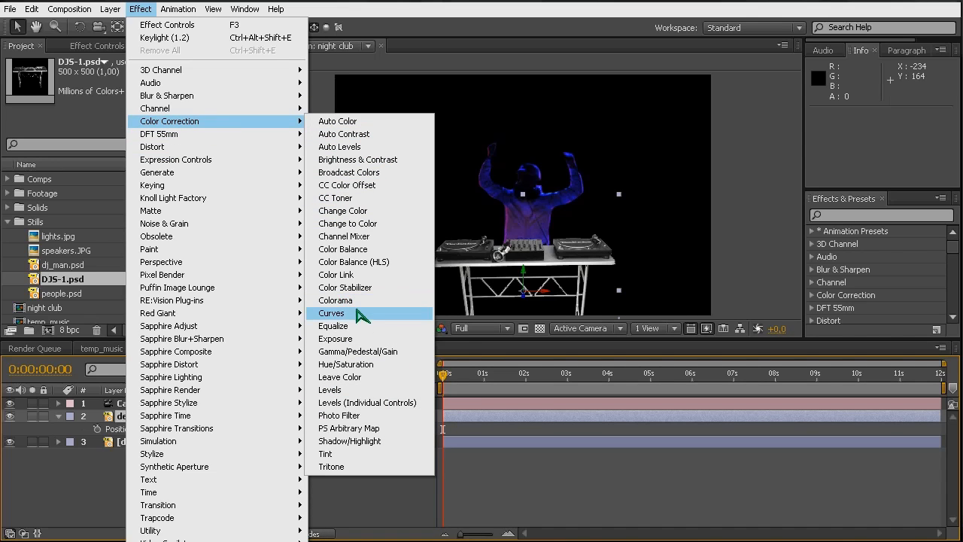
pyautogui.click(346, 301)
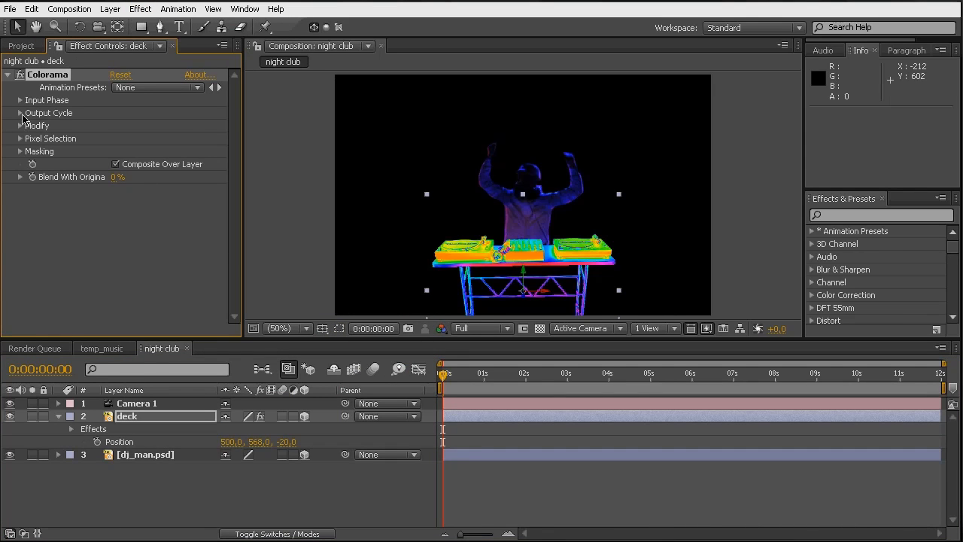
pyautogui.click(22, 113)
pyautogui.click(153, 127)
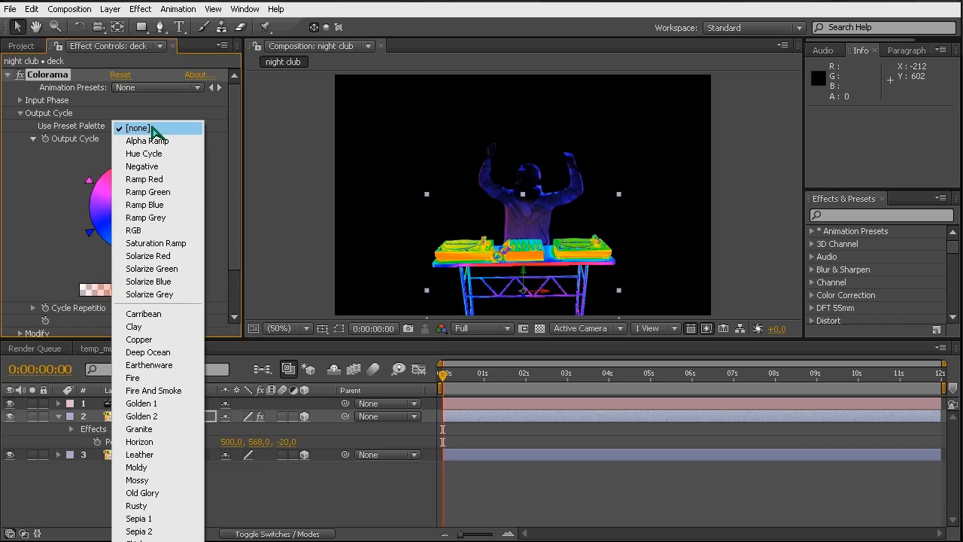
pyautogui.click(149, 218)
pyautogui.moveTo(134, 156); pyautogui.dragTo(100, 186)
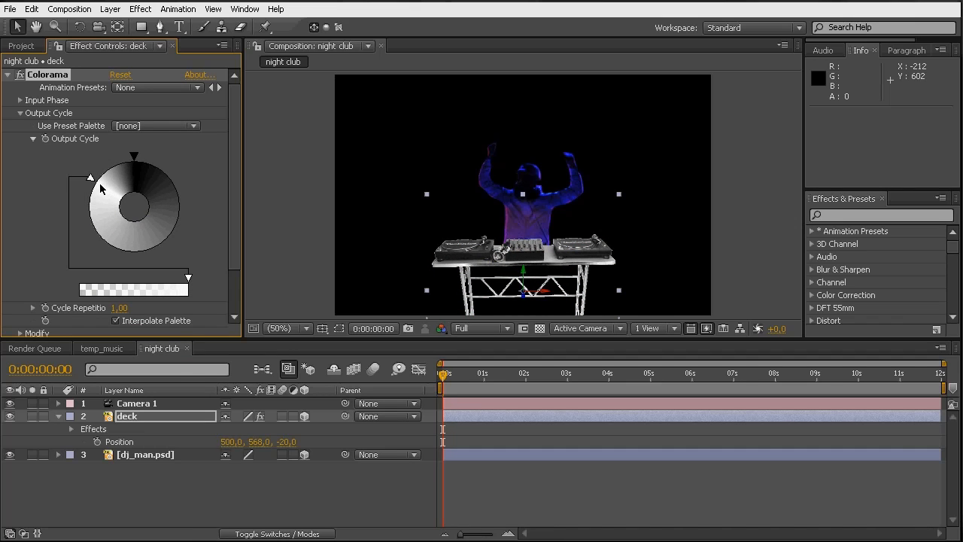
# - Recolour the white marker of the deck's Colorama output cycle to dark plum, RGB 102, 17, 68
pyautogui.doubleClick(88, 181)
pyautogui.moveTo(293, 122); pyautogui.dragTo(316, 72)
pyautogui.click(305, 84)
pyautogui.moveTo(340, 109); pyautogui.dragTo(343, 158)
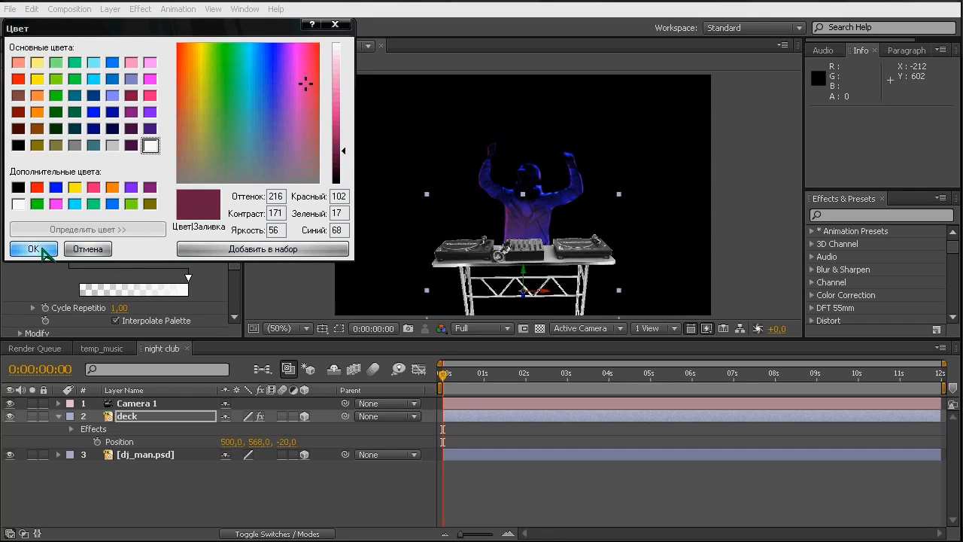
pyautogui.click(33, 248)
# - Add a dark blue marker, RGB 21, 34, 104, at the bottom of the Colorama output cycle wheel
pyautogui.doubleClick(124, 259)
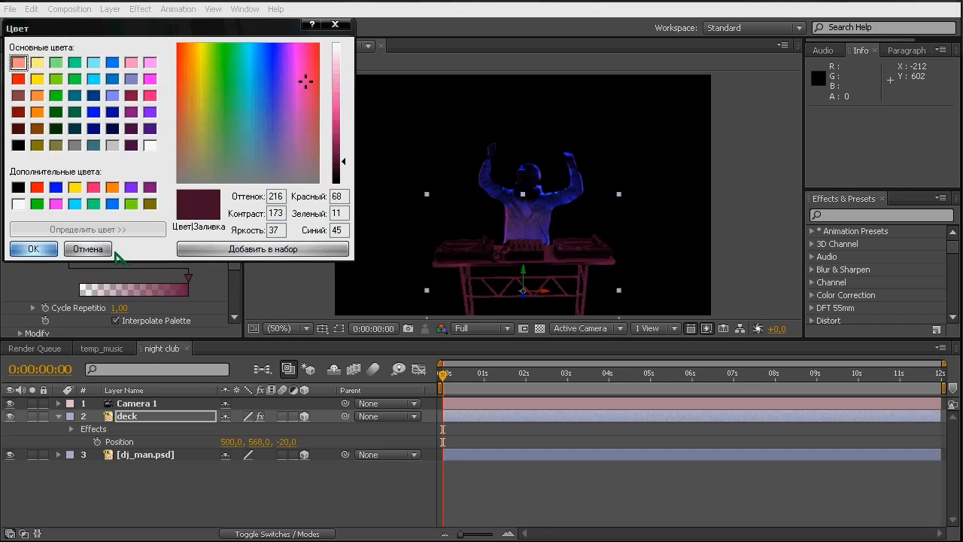
pyautogui.moveTo(261, 97); pyautogui.dragTo(269, 92)
pyautogui.moveTo(341, 161); pyautogui.dragTo(341, 149)
pyautogui.click(46, 250)
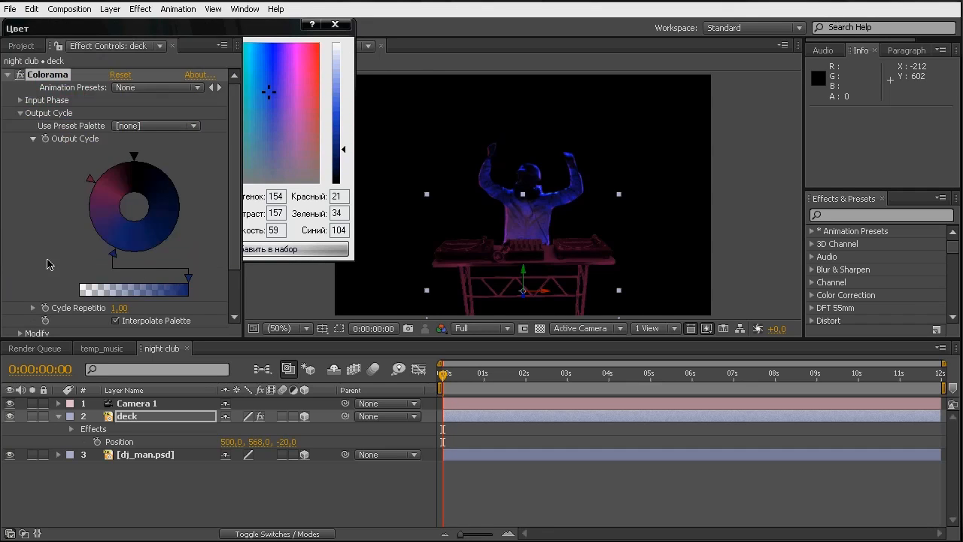
# - Add a dark reddish-brown marker, RGB 60, 19, 23, at the wheel's lower-right side and fine-tune the marker positions
pyautogui.doubleClick(178, 242)
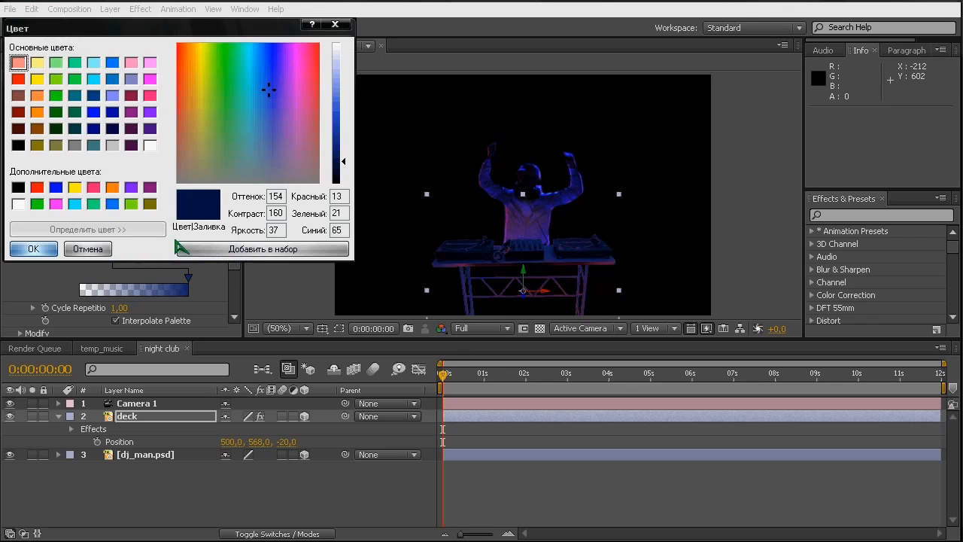
pyautogui.click(314, 112)
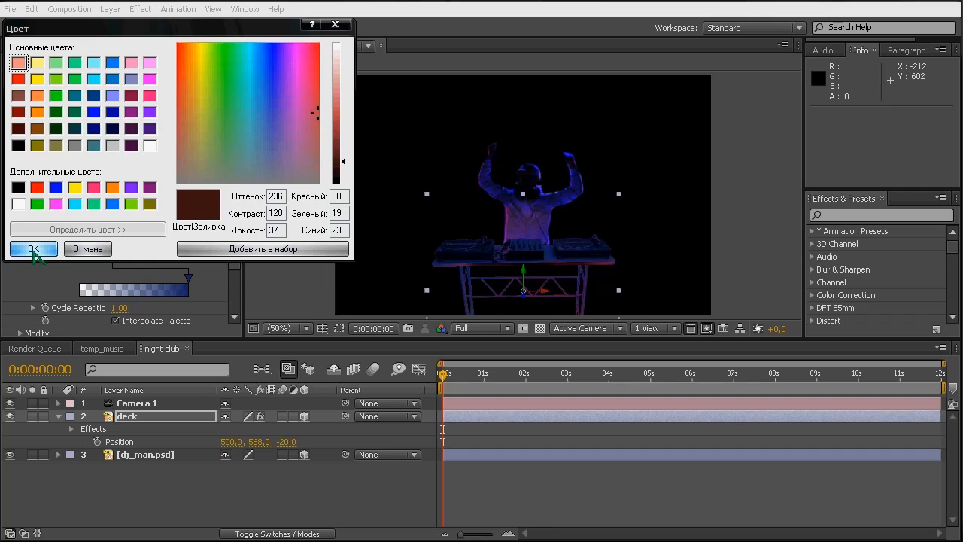
pyautogui.click(34, 250)
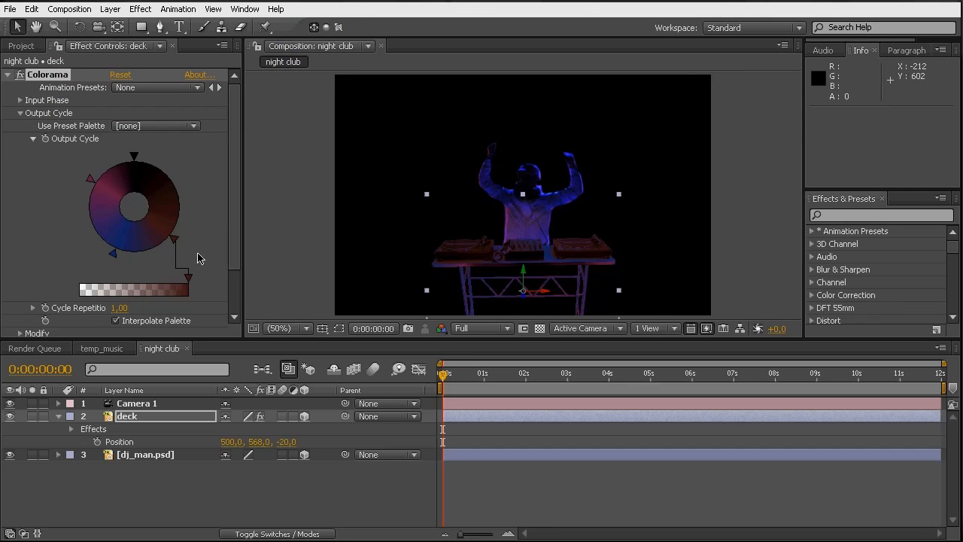
pyautogui.moveTo(175, 241); pyautogui.dragTo(180, 230)
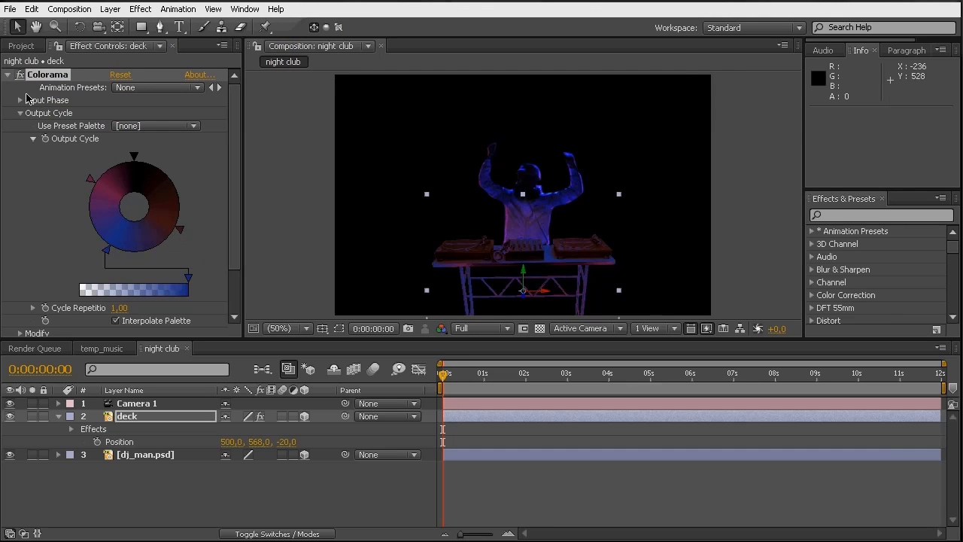
# - Create a new black solid at the composition size of 1000 x 640 px
pyautogui.click(23, 46)
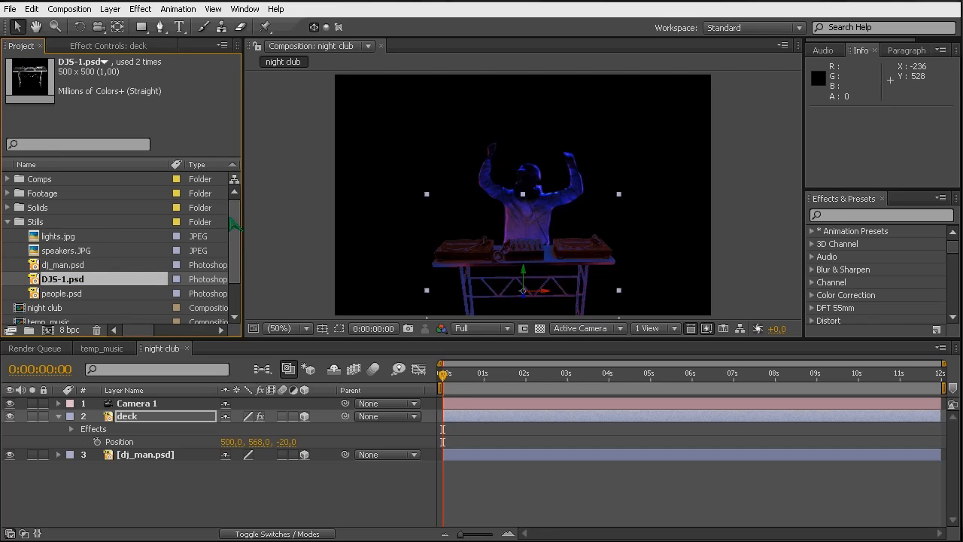
pyautogui.scroll(-1, 239, 237)
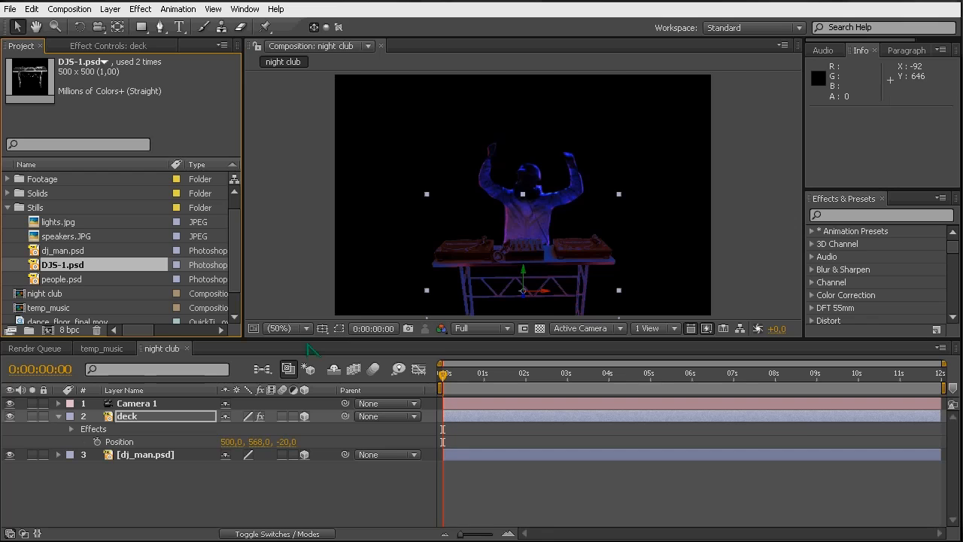
pyautogui.click(241, 489)
pyautogui.hotkey('ctrl', 'y')
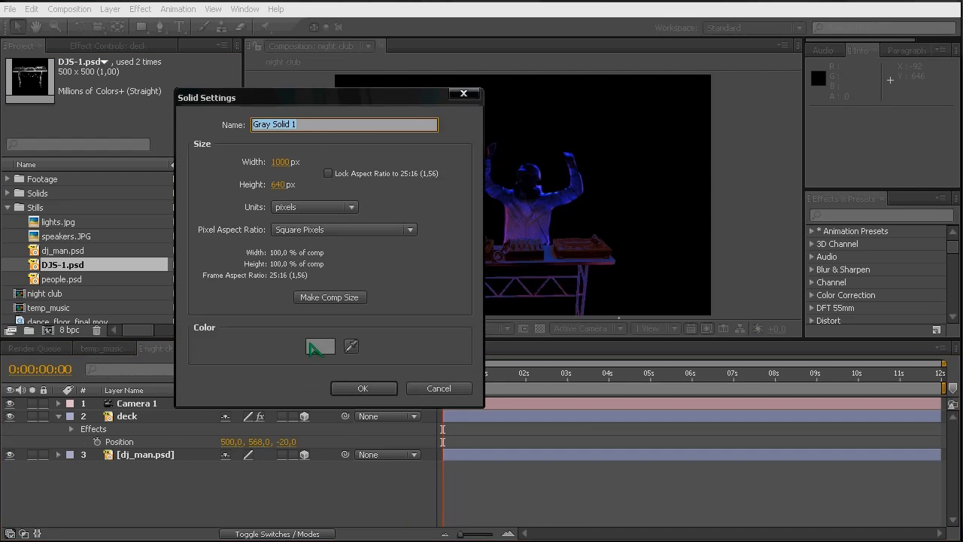
pyautogui.click(314, 347)
pyautogui.moveTo(540, 356); pyautogui.dragTo(482, 430)
pyautogui.press('Return')
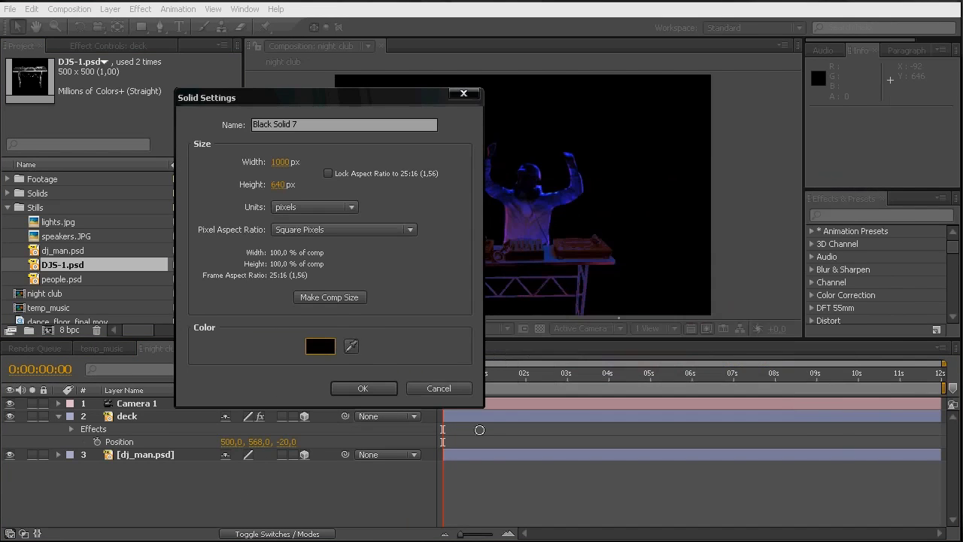
pyautogui.click(353, 389)
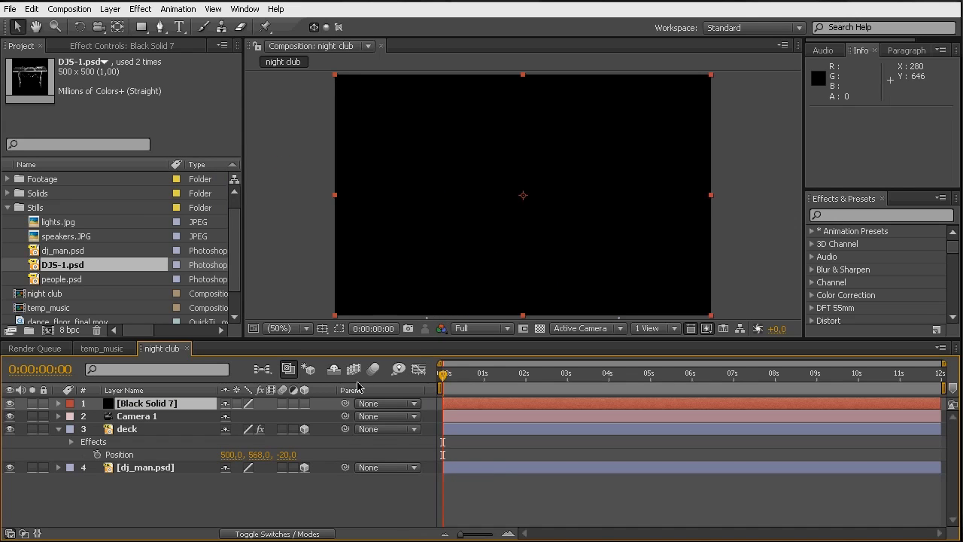
# - Make the black solid a 3D layer and rename it as stage
pyautogui.click(304, 404)
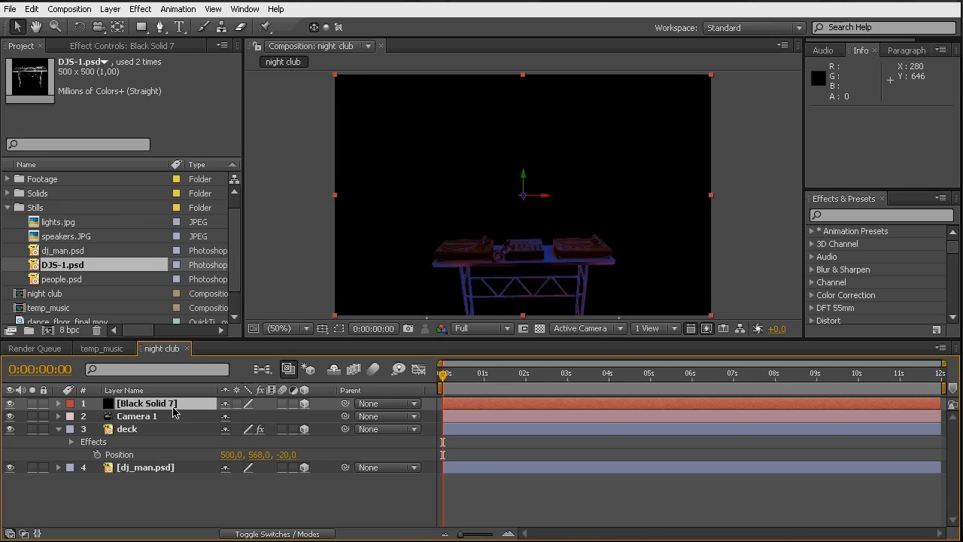
pyautogui.click(171, 407)
pyautogui.press('Return')
pyautogui.write('stage')
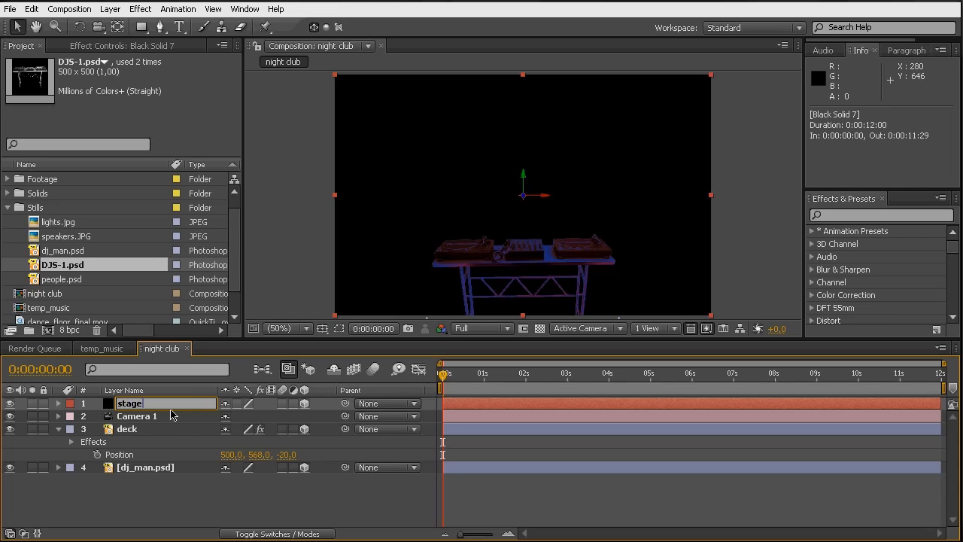
pyautogui.press('Return')
# - Bring the stage layer in front of the deck by setting its Z position to -25
pyautogui.press('p')
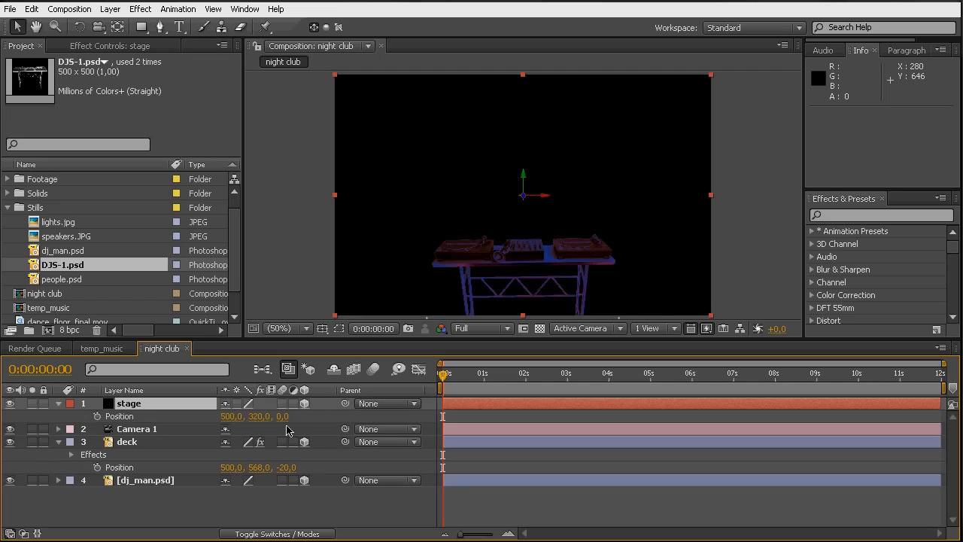
pyautogui.click(284, 416)
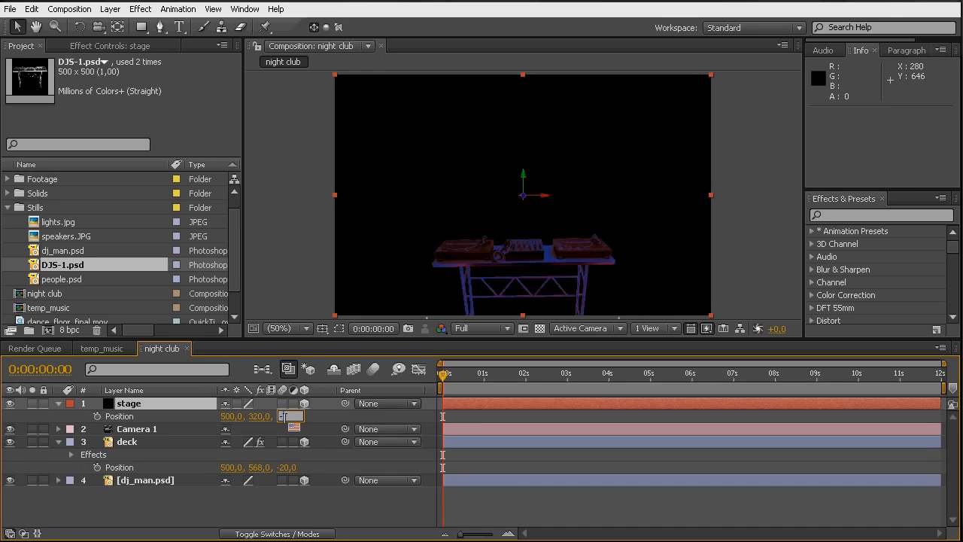
pyautogui.press('Return')
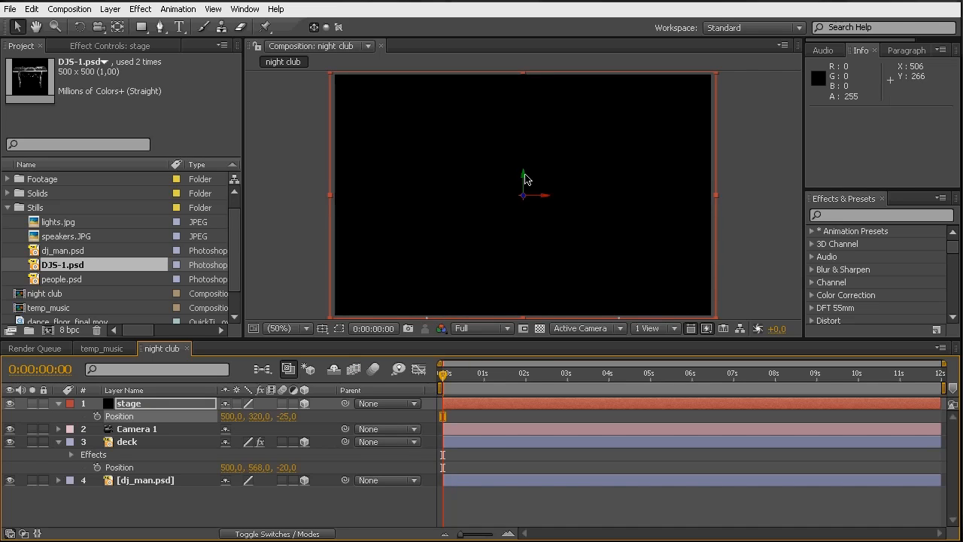
# - Lower the stage layer to just beneath the deck, at a Y position of about 814
pyautogui.moveTo(523, 174); pyautogui.dragTo(267, 322)
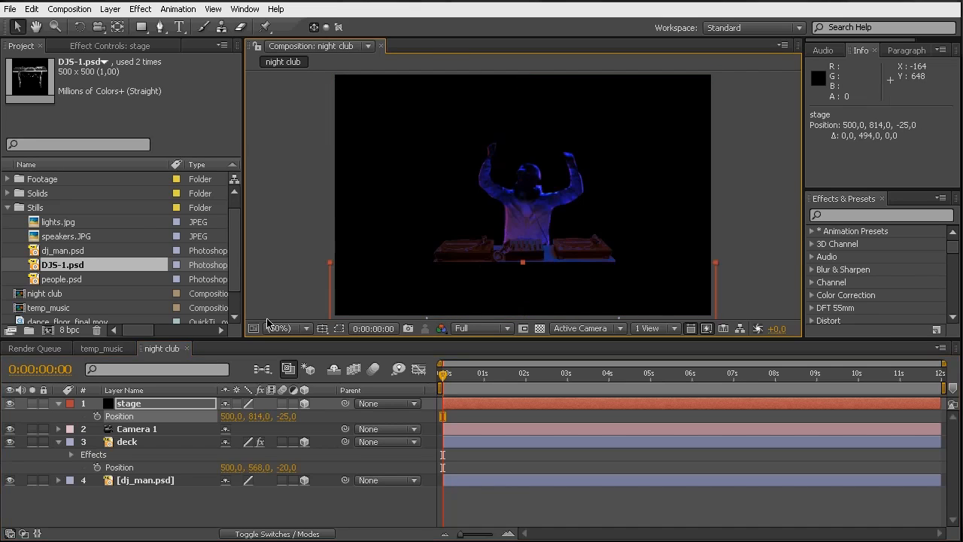
pyautogui.click(129, 405)
pyautogui.click(260, 502)
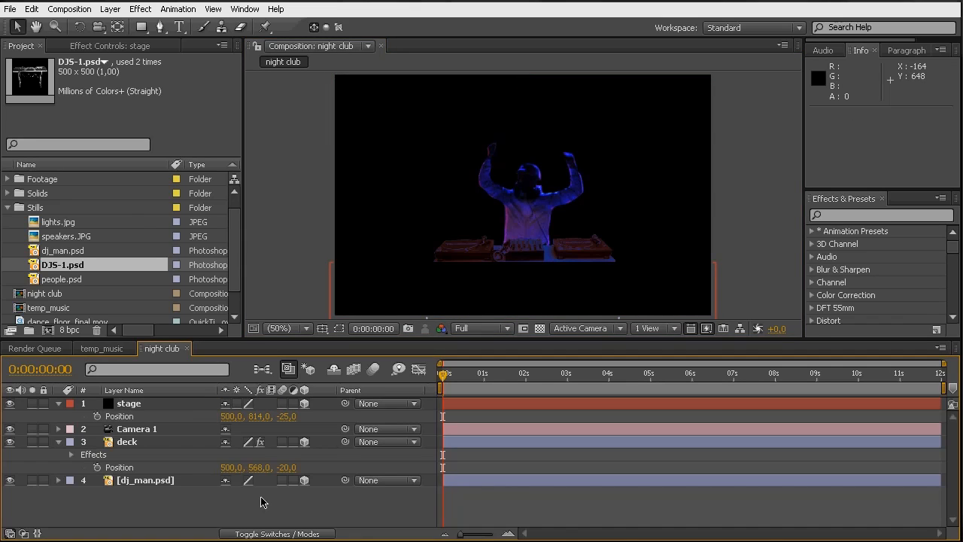
# - Turn on mask path display and add a mask covering the whole stage layer
pyautogui.click(131, 405)
pyautogui.click(340, 329)
pyautogui.click(143, 406)
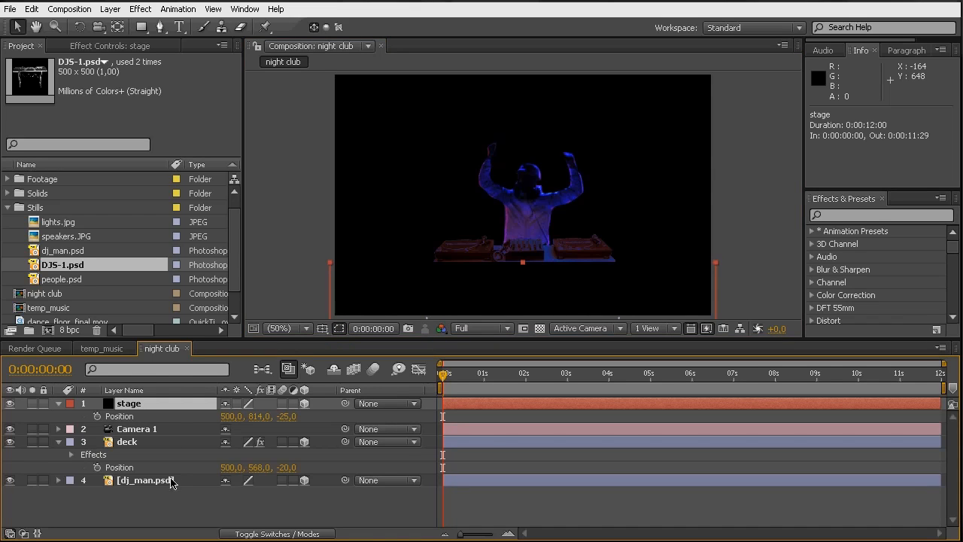
pyautogui.press('p')
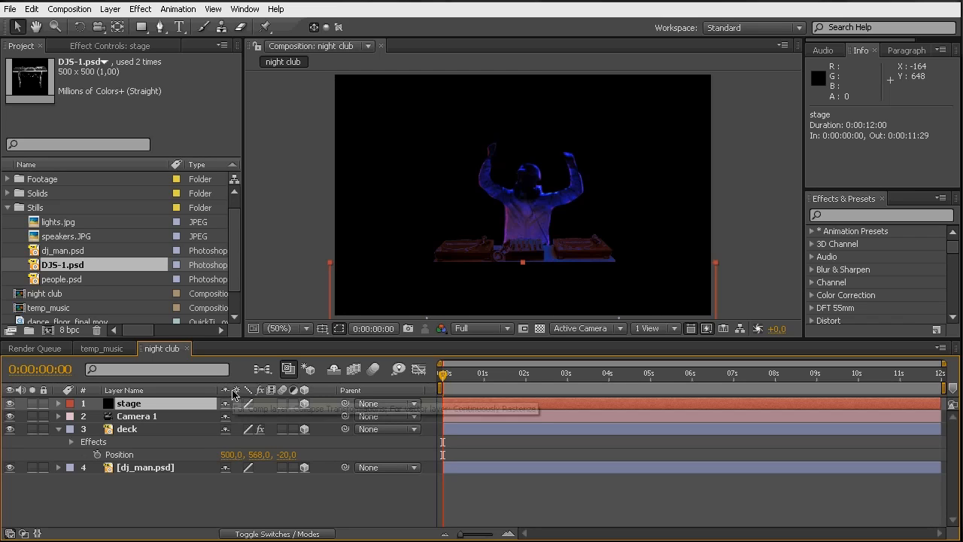
pyautogui.hotkey('ctrl', 'shift', 'n')
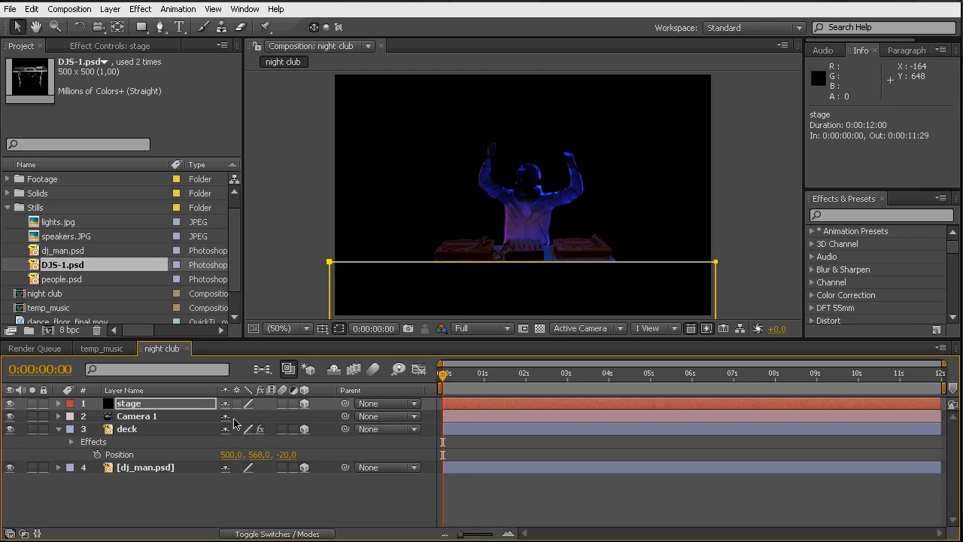
# - Feather the stage mask 5 pixels vertically only, and collapse the layer's properties
pyautogui.click(187, 407)
pyautogui.press('m')
pyautogui.press('m')
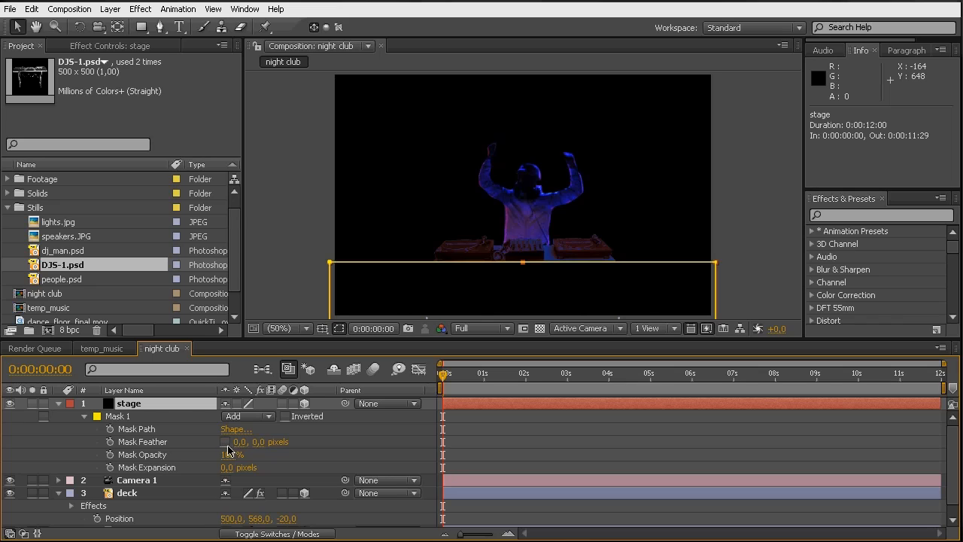
pyautogui.click(258, 443)
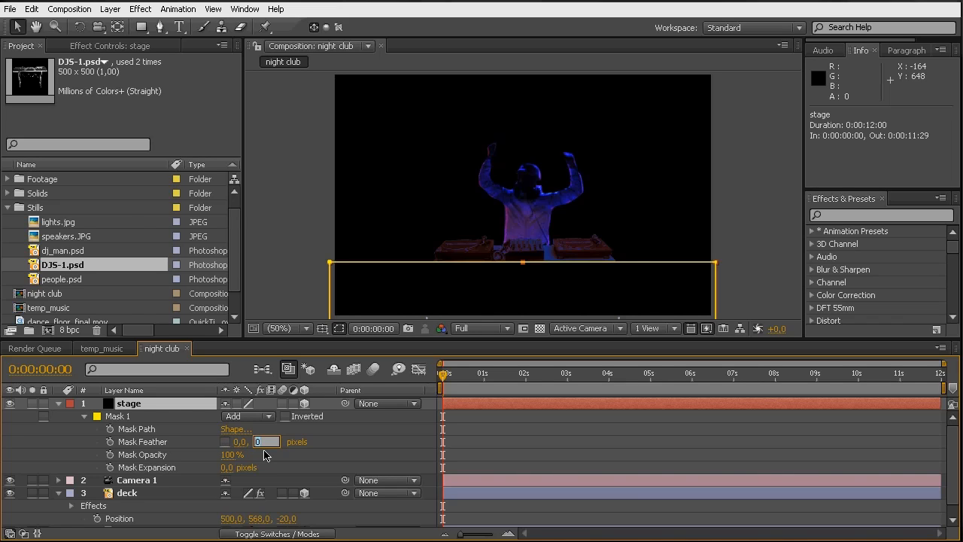
pyautogui.press('Return')
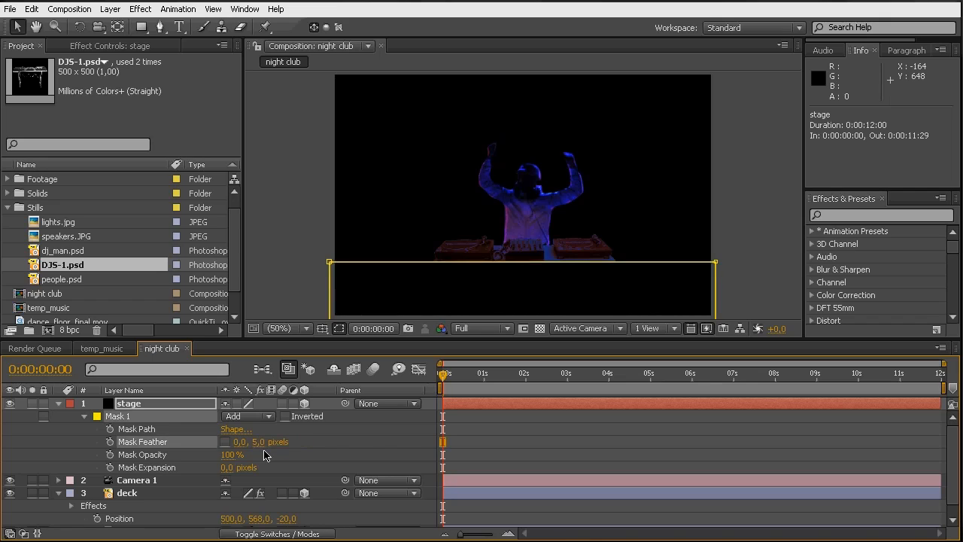
pyautogui.click(394, 447)
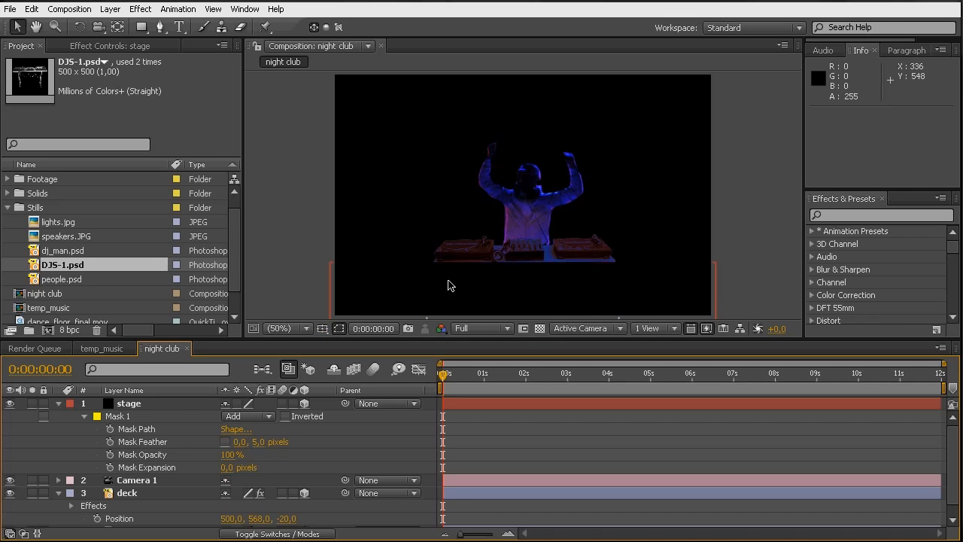
pyautogui.click(59, 405)
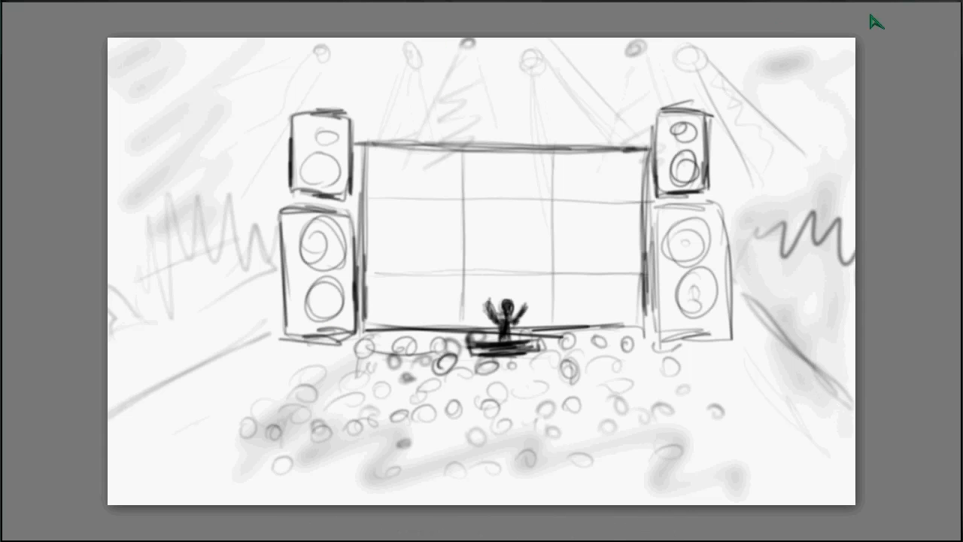
# - Create a new composition from the videowall_lights.mov footage and preview its first second
pyautogui.click(903, 2)
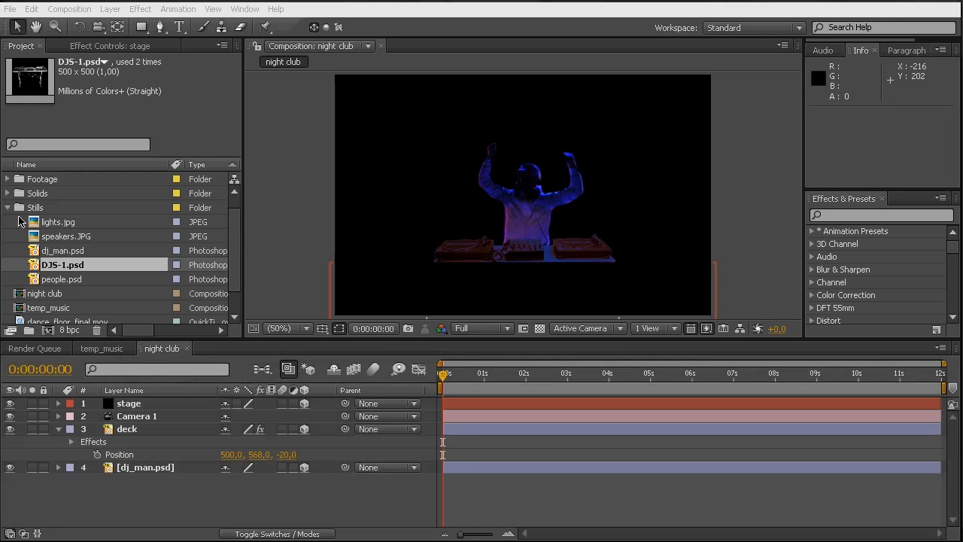
pyautogui.click(7, 209)
pyautogui.click(8, 194)
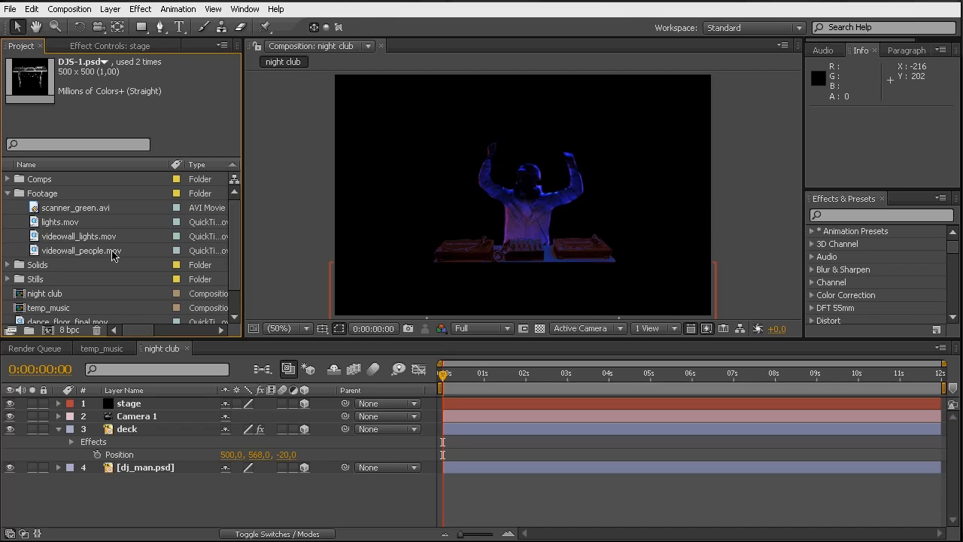
pyautogui.click(73, 237)
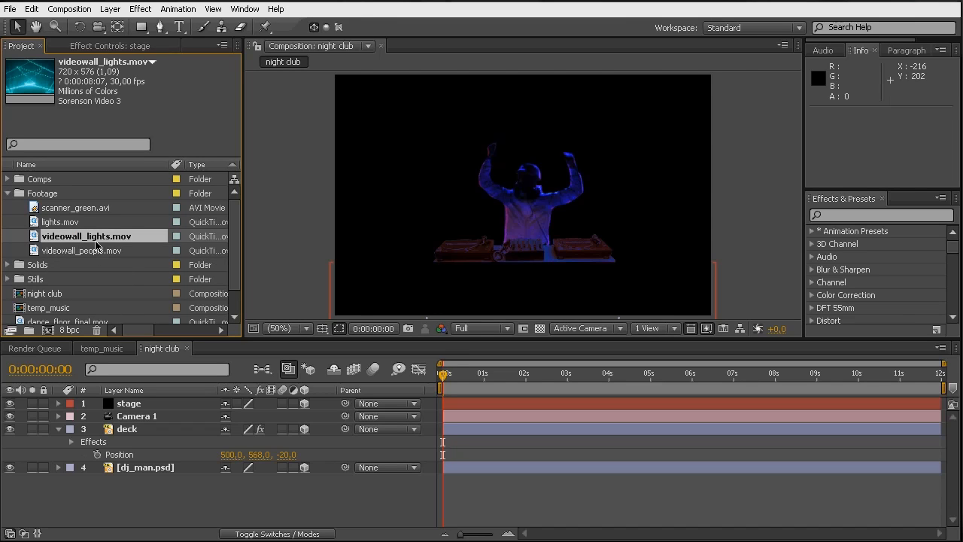
pyautogui.moveTo(105, 237); pyautogui.dragTo(52, 328)
pyautogui.moveTo(448, 378); pyautogui.dragTo(504, 386)
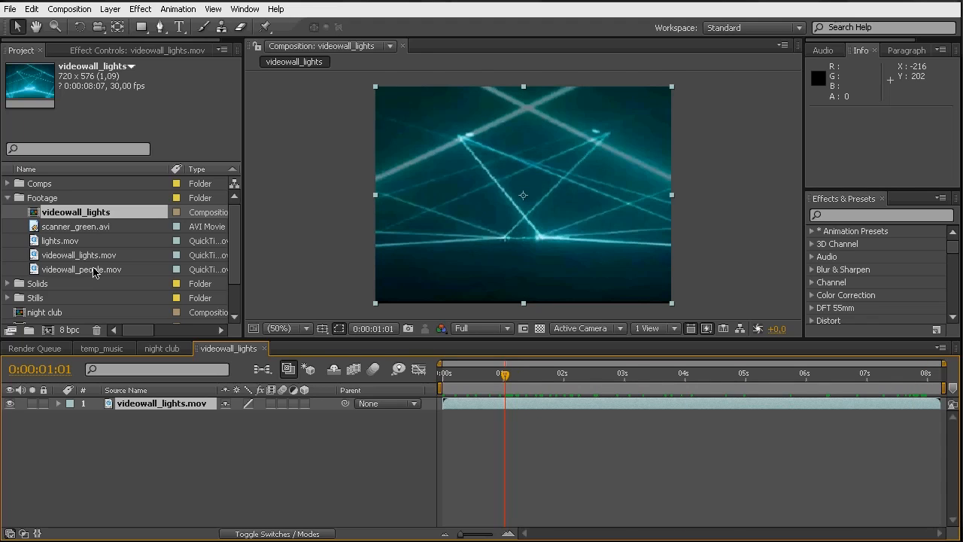
# - Add videowall_people.mov above the lights clip and compare both clips by temporarily hiding the people layer
pyautogui.click(105, 271)
pyautogui.moveTo(108, 272); pyautogui.dragTo(143, 410)
pyautogui.moveTo(510, 382); pyautogui.dragTo(551, 389)
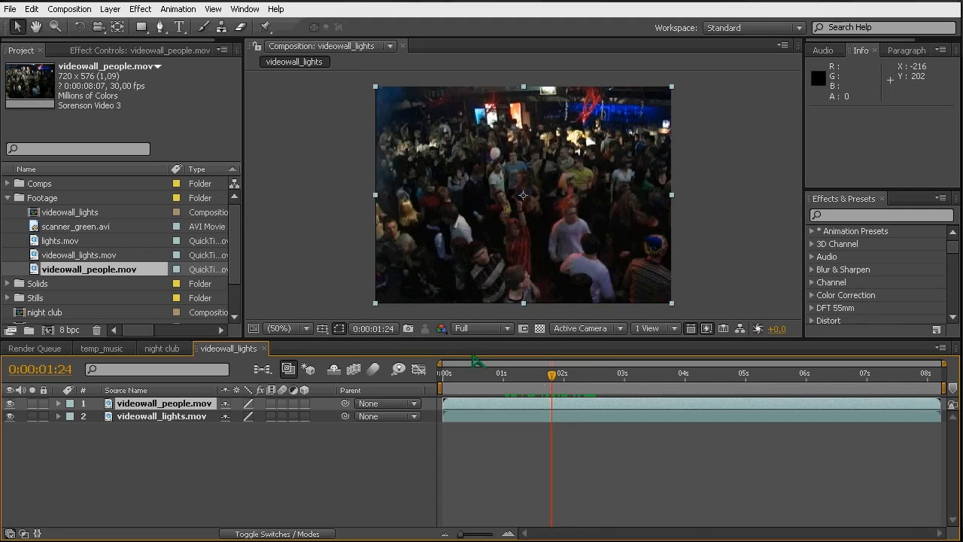
pyautogui.click(488, 372)
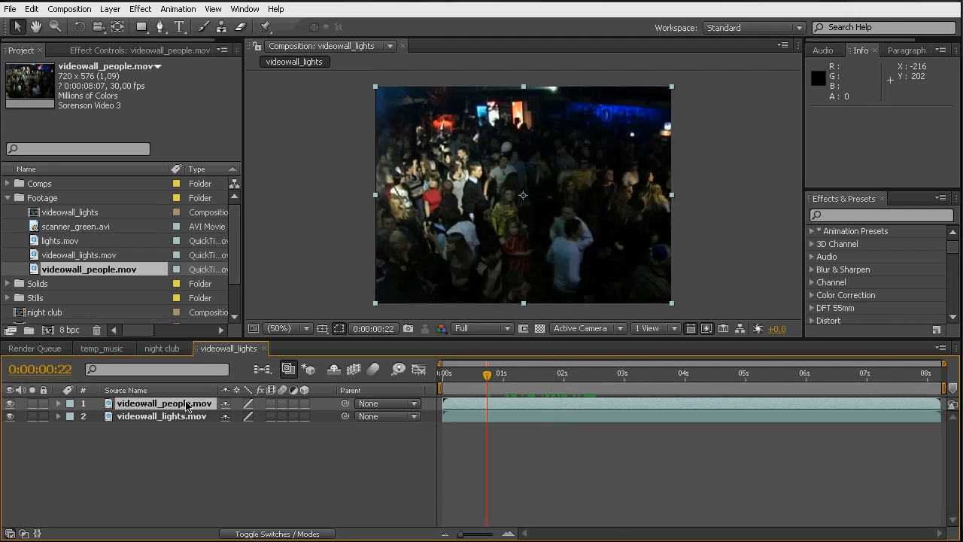
pyautogui.click(11, 405)
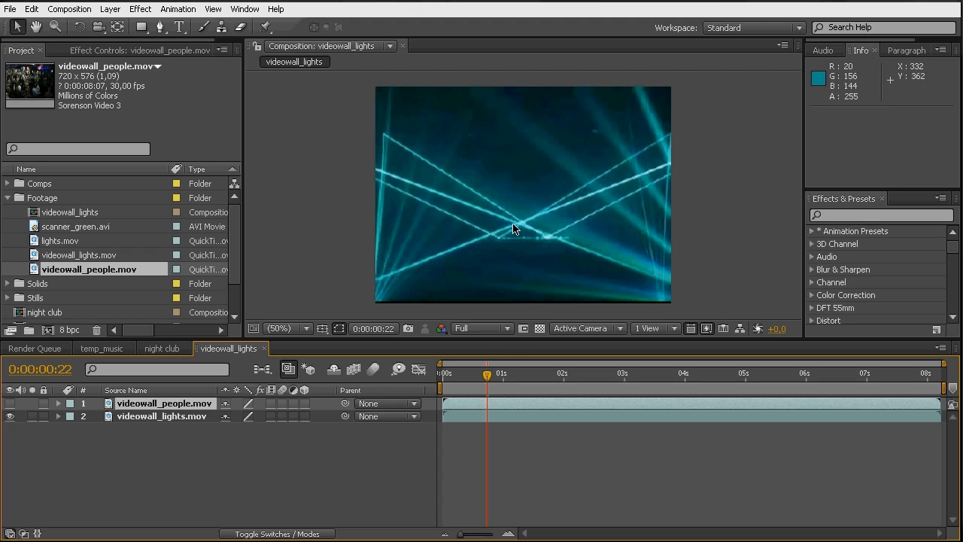
pyautogui.moveTo(487, 374); pyautogui.dragTo(518, 384)
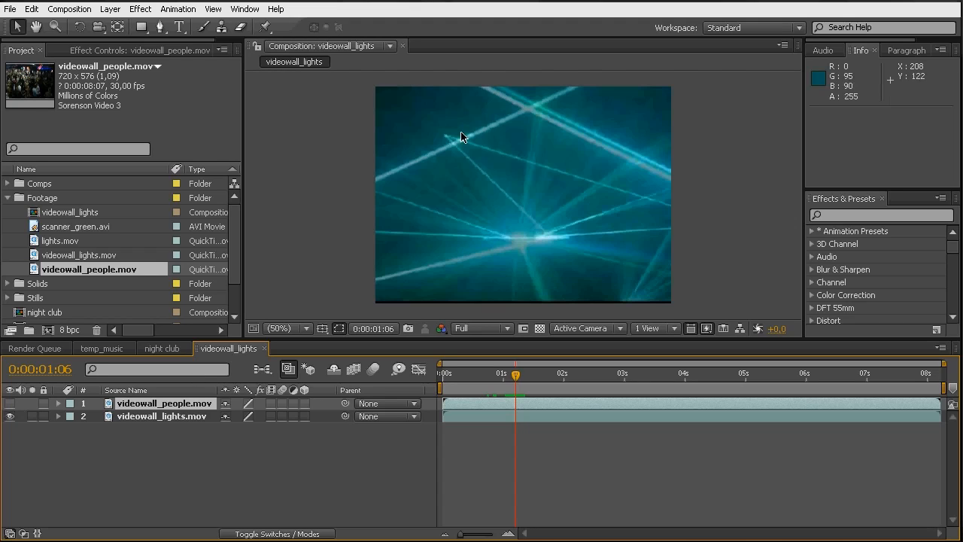
pyautogui.click(9, 404)
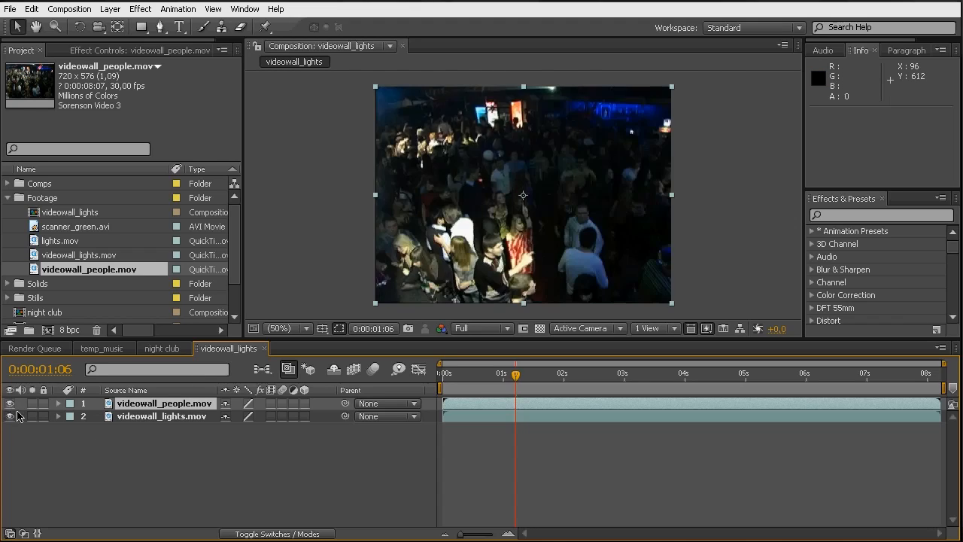
# - Set the blending mode of the videowall_people.mov layer to Overlay
pyautogui.click(137, 407)
pyautogui.press('F4')
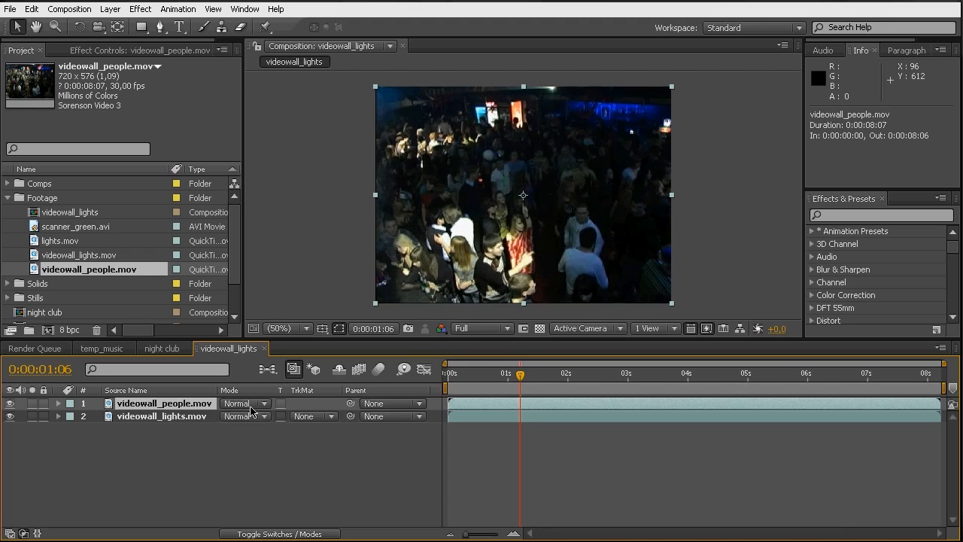
pyautogui.click(249, 404)
pyautogui.click(252, 438)
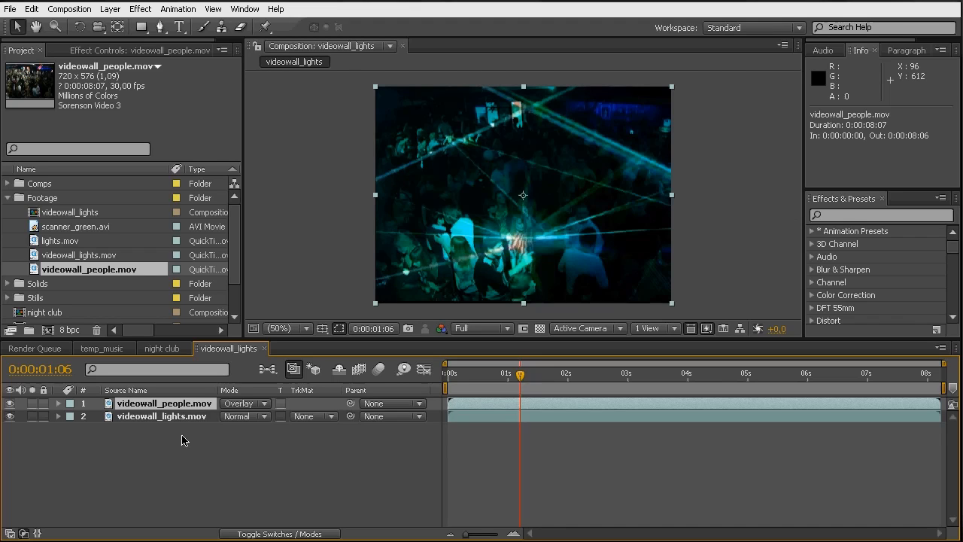
# - Set the people layer's opacity to 50% and preview the blended video wall
pyautogui.press('t')
pyautogui.moveTo(230, 423); pyautogui.dragTo(213, 423)
pyautogui.click(226, 419)
pyautogui.press('Return')
pyautogui.moveTo(522, 383); pyautogui.dragTo(636, 372)
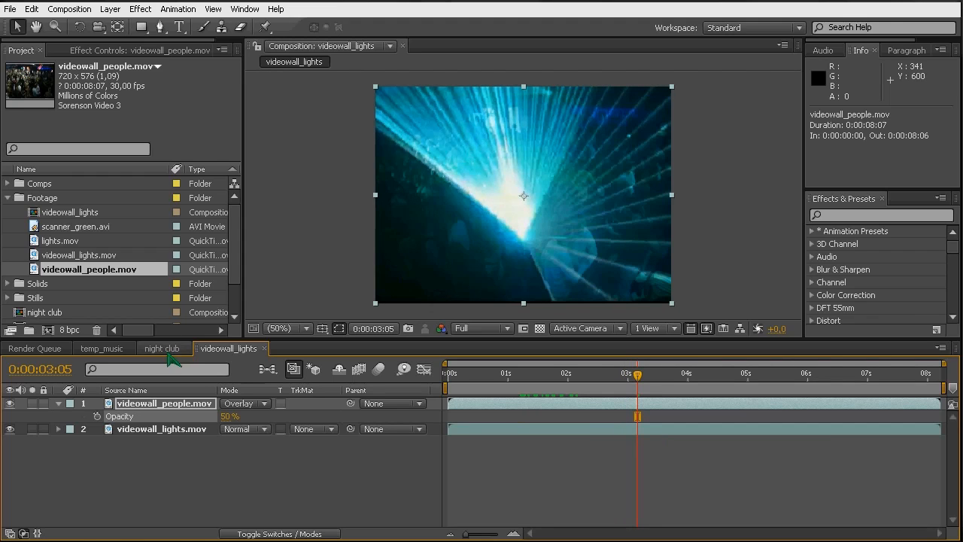
# - Add the videowall_lights composition to the night club composition, beneath the dj_man.psd layer
pyautogui.click(162, 349)
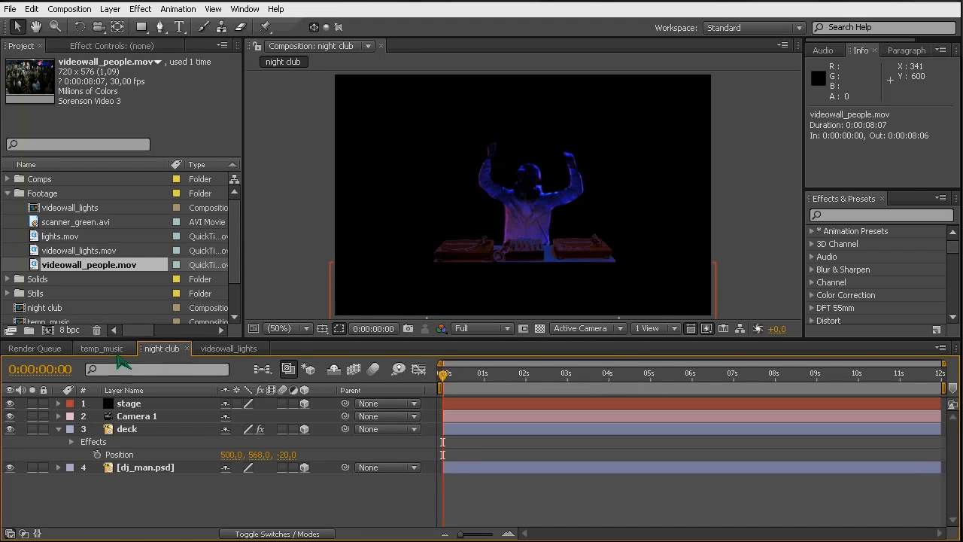
pyautogui.click(58, 430)
pyautogui.click(59, 208)
pyautogui.moveTo(59, 212); pyautogui.dragTo(136, 447)
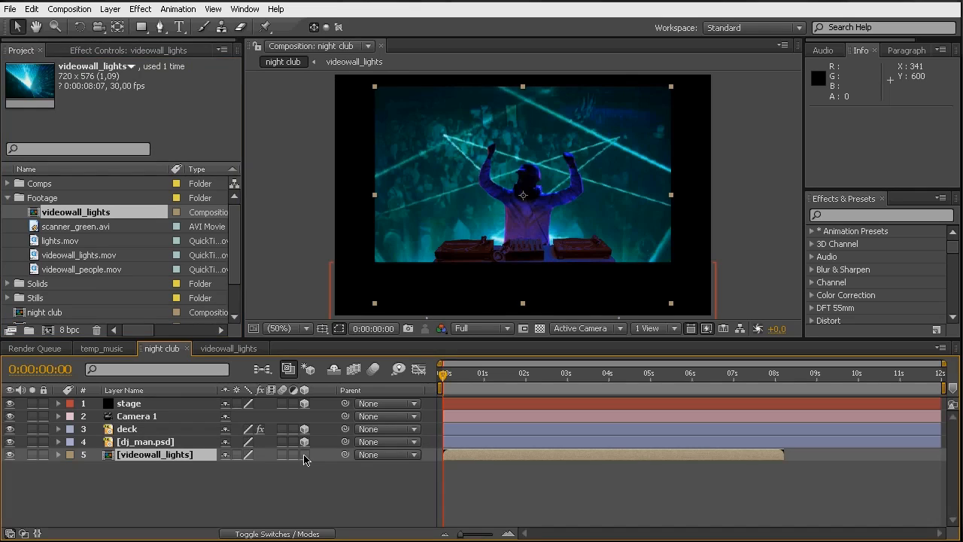
# - Make the videowall_lights layer 3D and scale it up to about 247%
pyautogui.click(305, 454)
pyautogui.moveTo(672, 196); pyautogui.dragTo(748, 318)
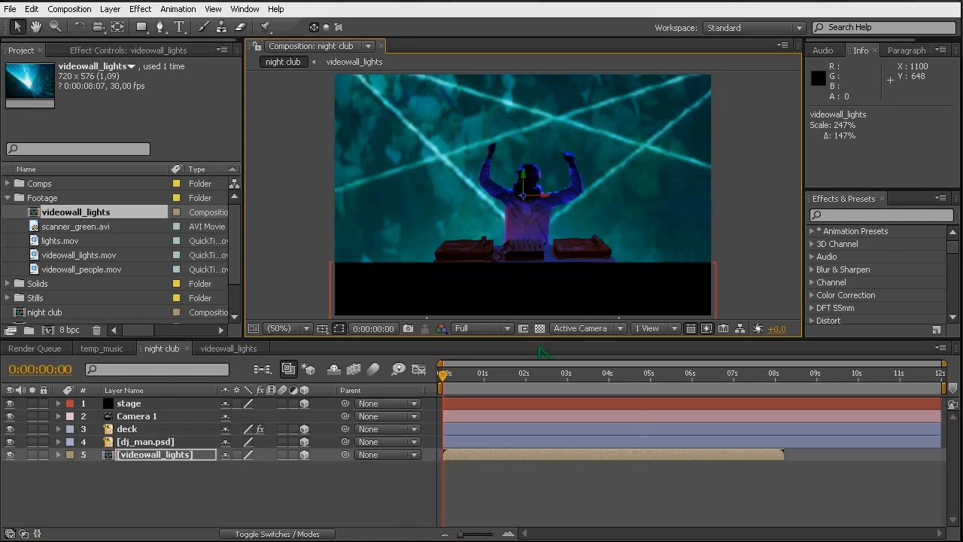
# - In Custom View 1, push the videowall_lights layer behind the DJ by setting its Z position to 500
pyautogui.click(580, 328)
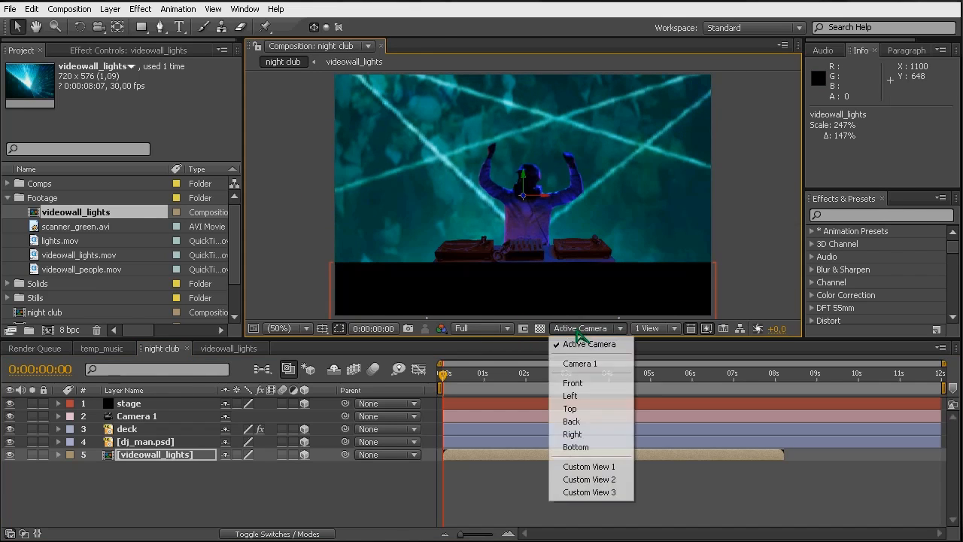
pyautogui.click(590, 467)
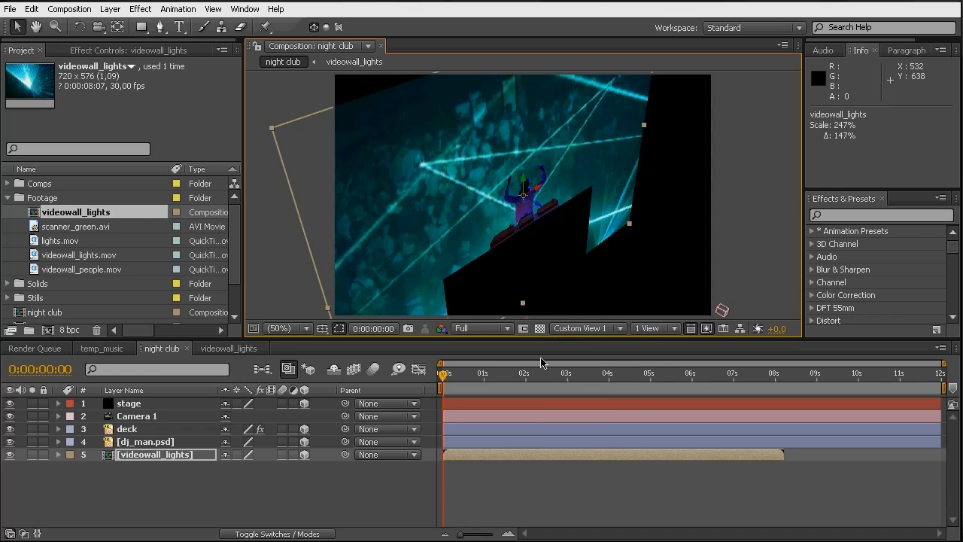
pyautogui.click(170, 455)
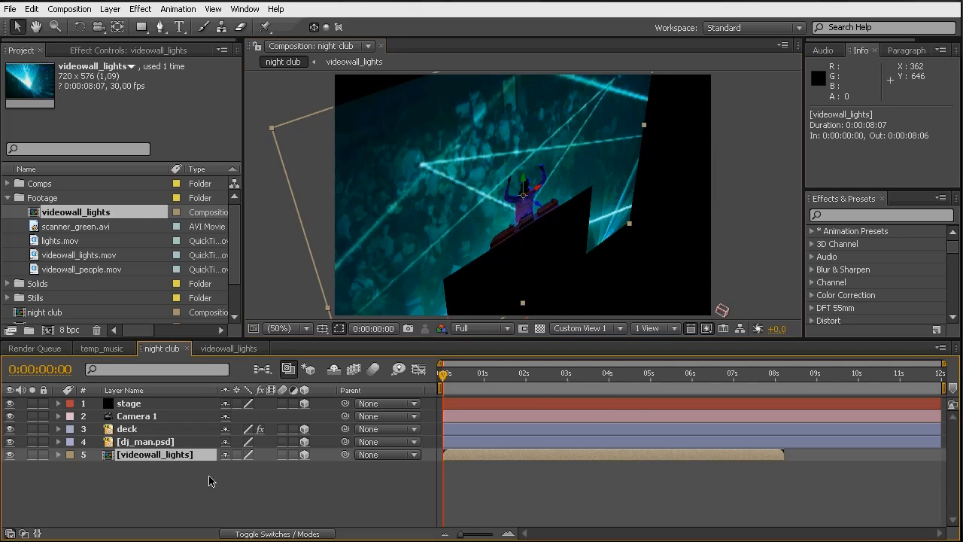
pyautogui.press('p')
pyautogui.click(285, 467)
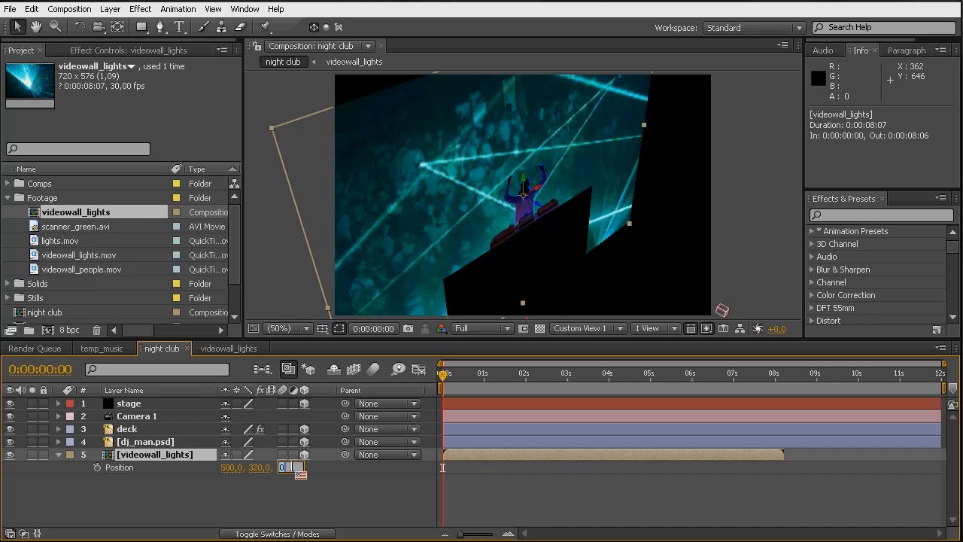
pyautogui.write('50')
pyautogui.press('Return')
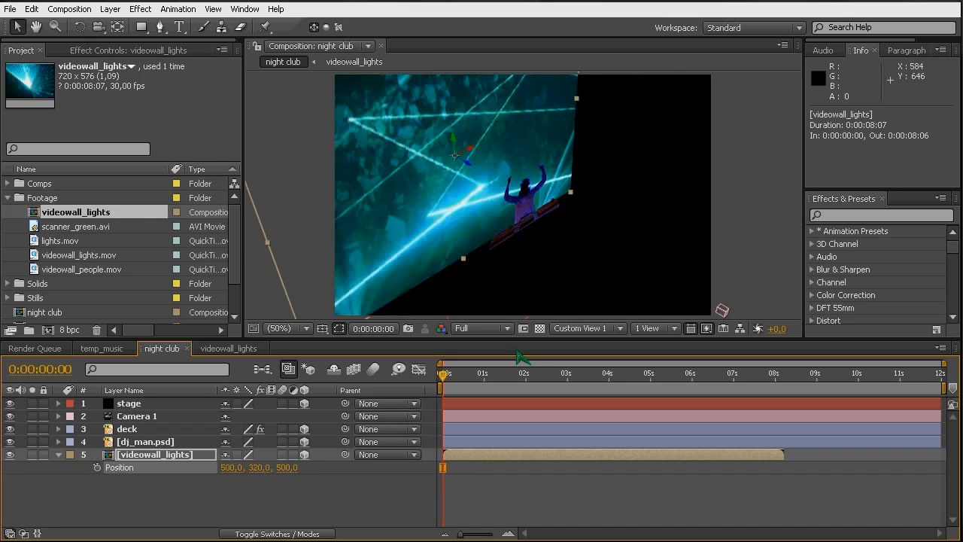
# - Viewing the scene from the front in Custom View 1, enlarge the videowall_lights layer to about 577%
pyautogui.press('c')
pyautogui.moveTo(486, 187); pyautogui.dragTo(525, 309)
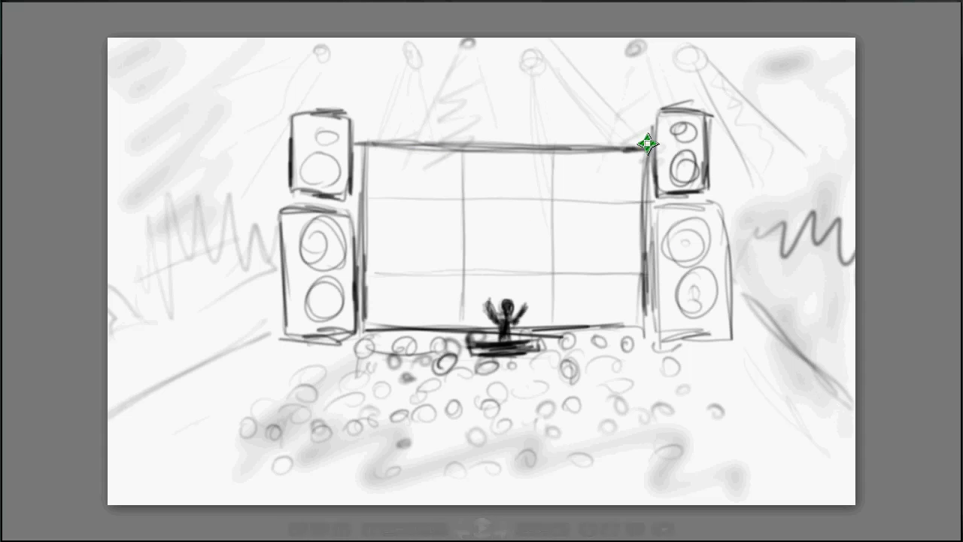
pyautogui.click(905, 1)
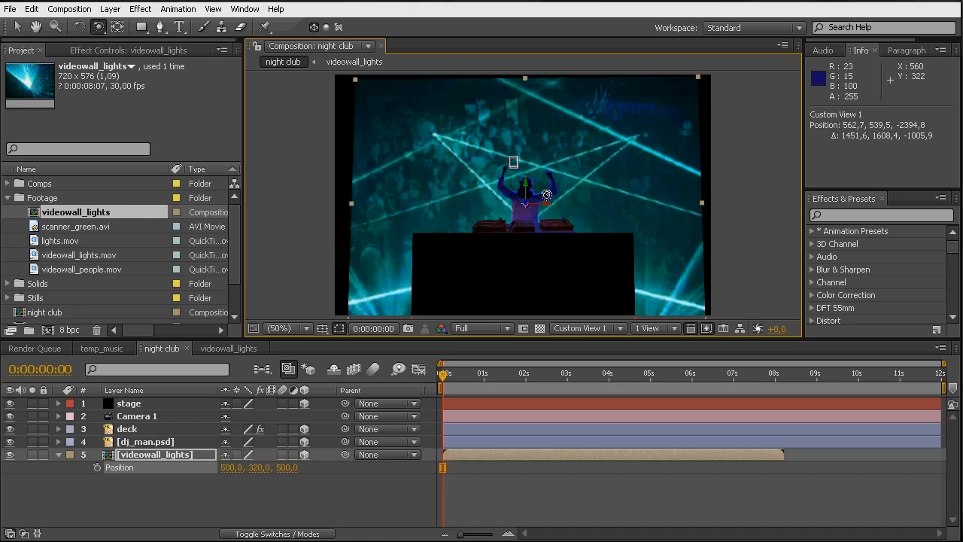
pyautogui.press('c')
pyautogui.press('c')
pyautogui.moveTo(554, 173); pyautogui.dragTo(552, 288)
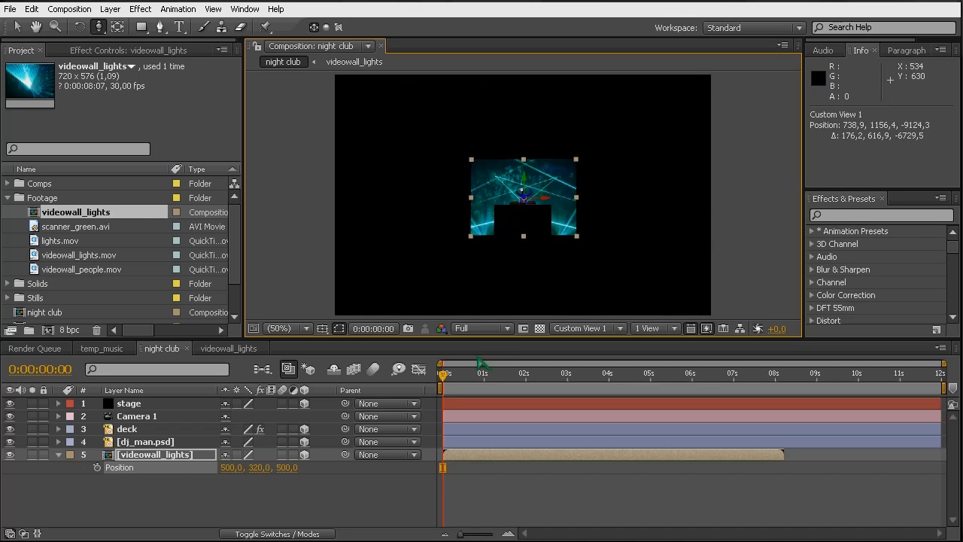
pyautogui.click(158, 456)
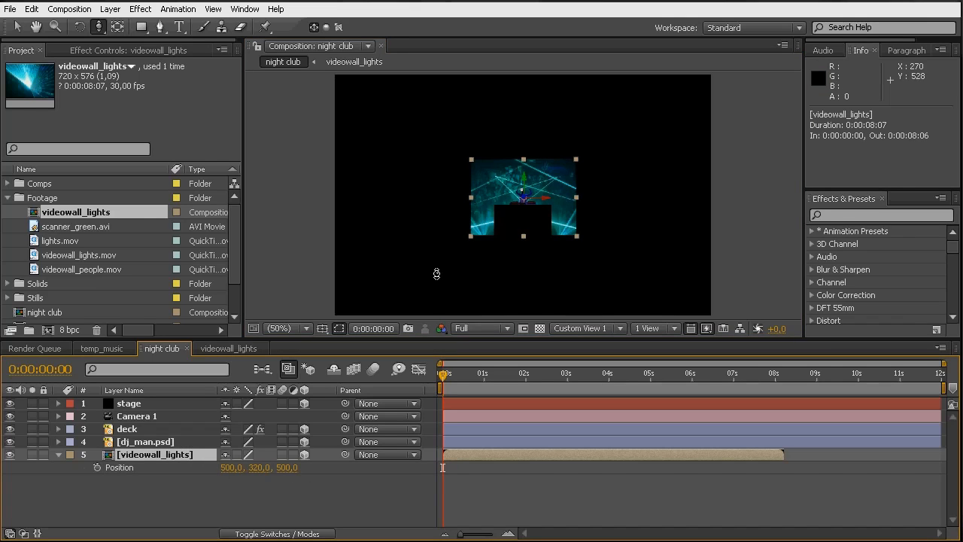
pyautogui.press('v')
pyautogui.moveTo(576, 198); pyautogui.dragTo(646, 195)
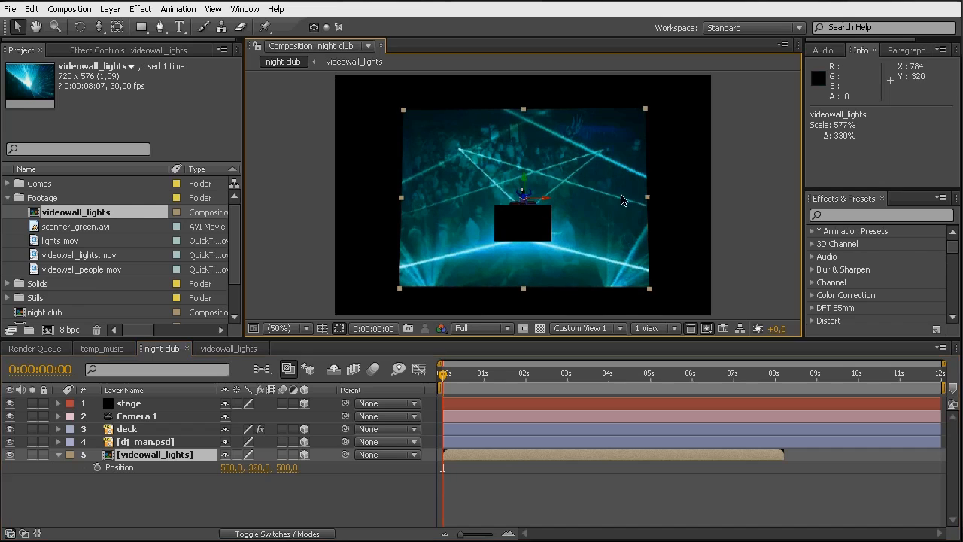
# - Raise the videowall_lights layer to a Y position of -860 and view the scene through the active camera
pyautogui.moveTo(523, 180); pyautogui.dragTo(532, 138)
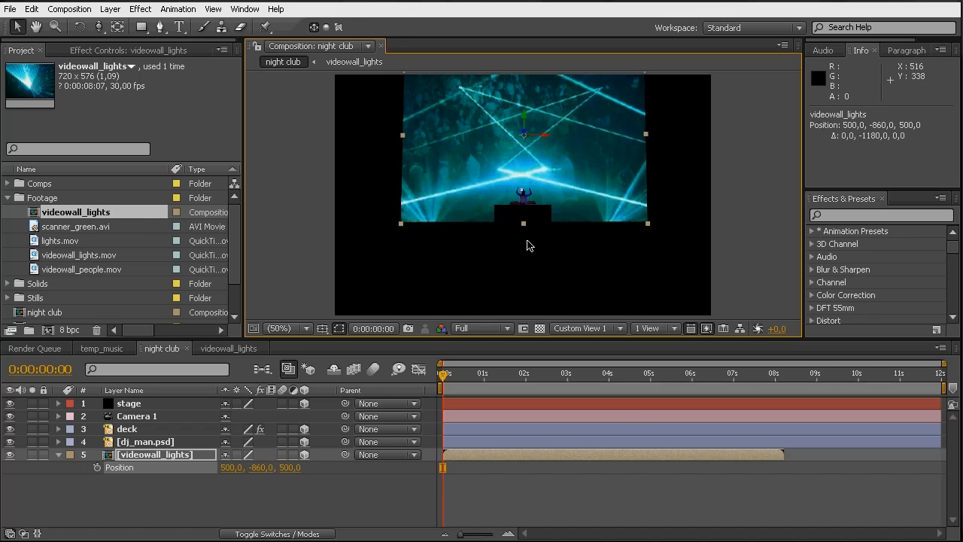
pyautogui.click(583, 328)
pyautogui.click(579, 345)
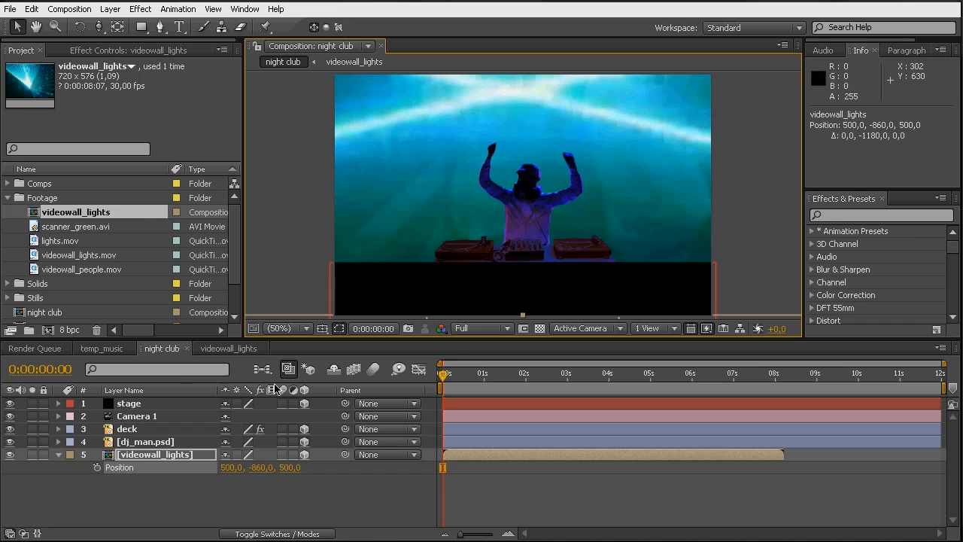
# - Apply the Grid effect to the videowall_lights layer with its blending mode set to Stencil Alpha
pyautogui.click(138, 457)
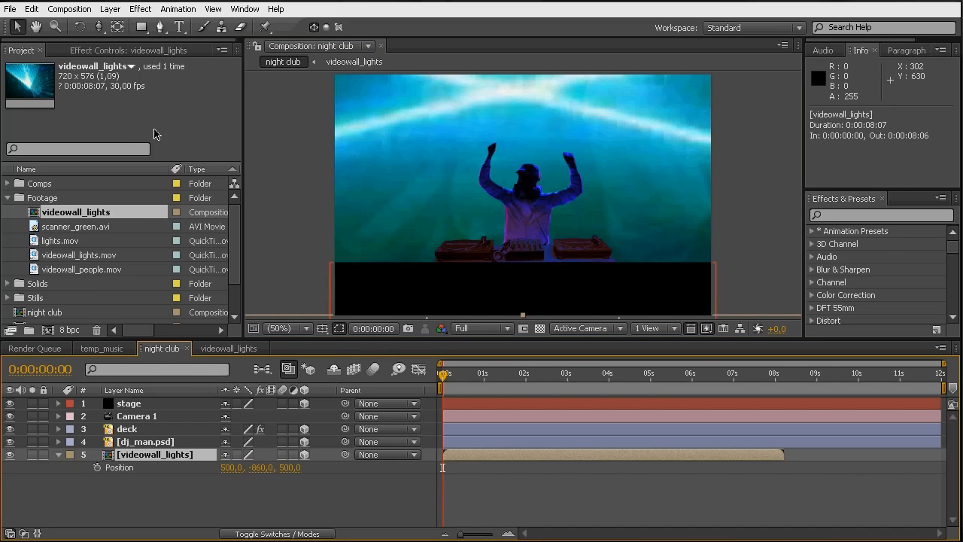
pyautogui.click(135, 12)
pyautogui.moveTo(212, 167)
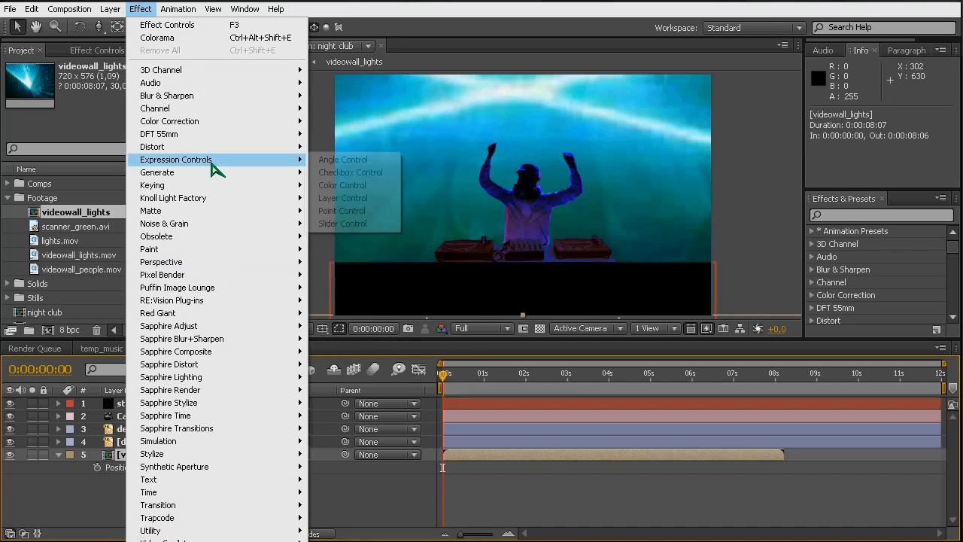
pyautogui.moveTo(264, 173)
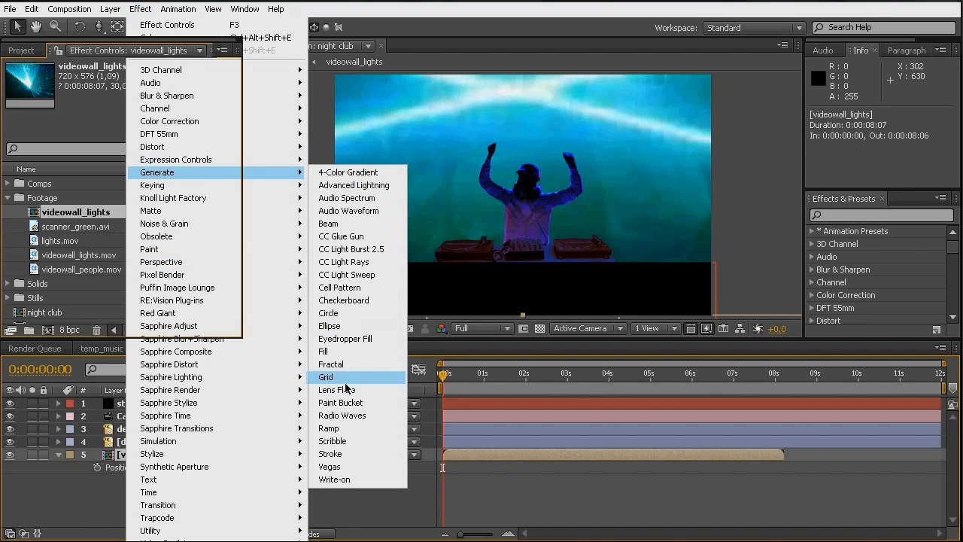
pyautogui.click(331, 377)
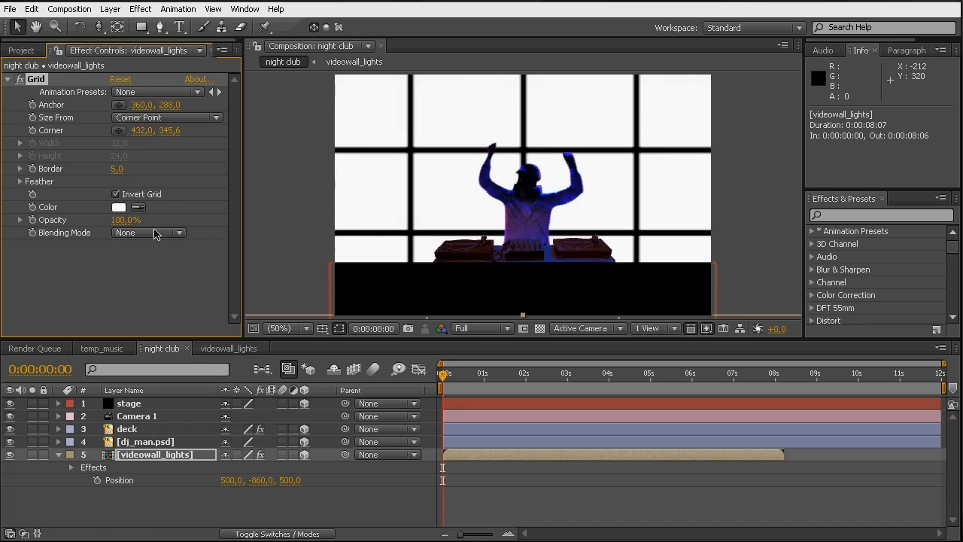
pyautogui.click(157, 233)
pyautogui.click(158, 260)
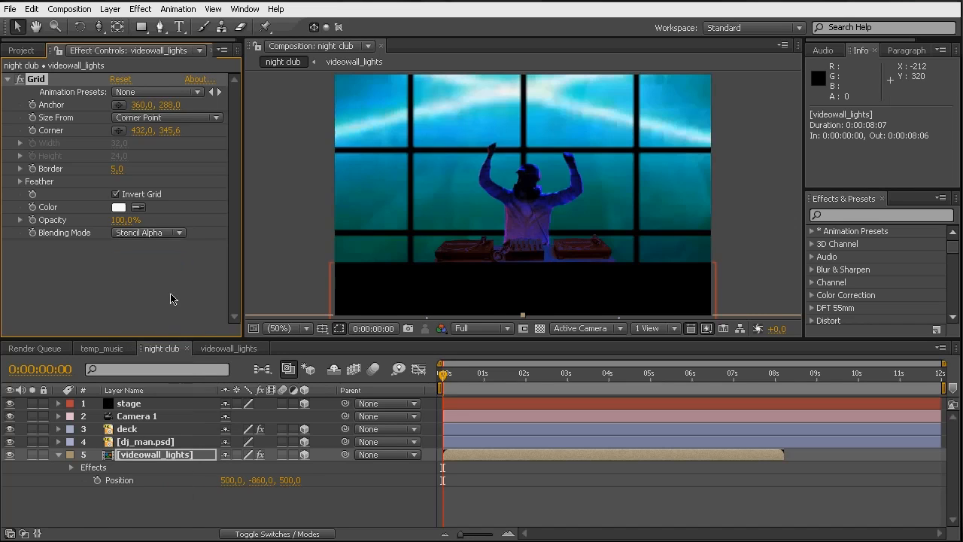
# - In the videowall_lights layer viewer, enlarge the Grid cells by moving the corner point to about 539.9, 431.6
pyautogui.doubleClick(130, 455)
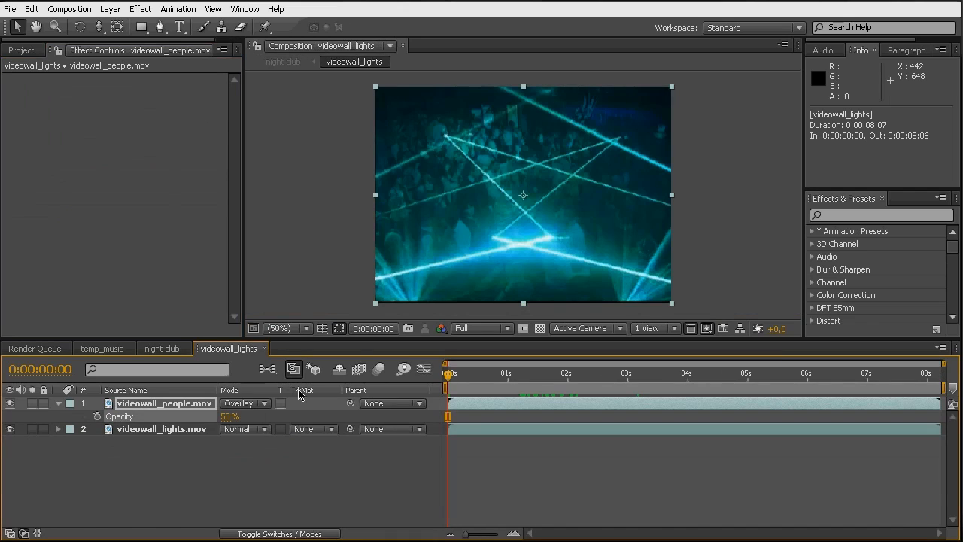
pyautogui.click(161, 349)
pyautogui.keyDown('alt'); pyautogui.doubleClick(154, 457); pyautogui.keyUp('alt')
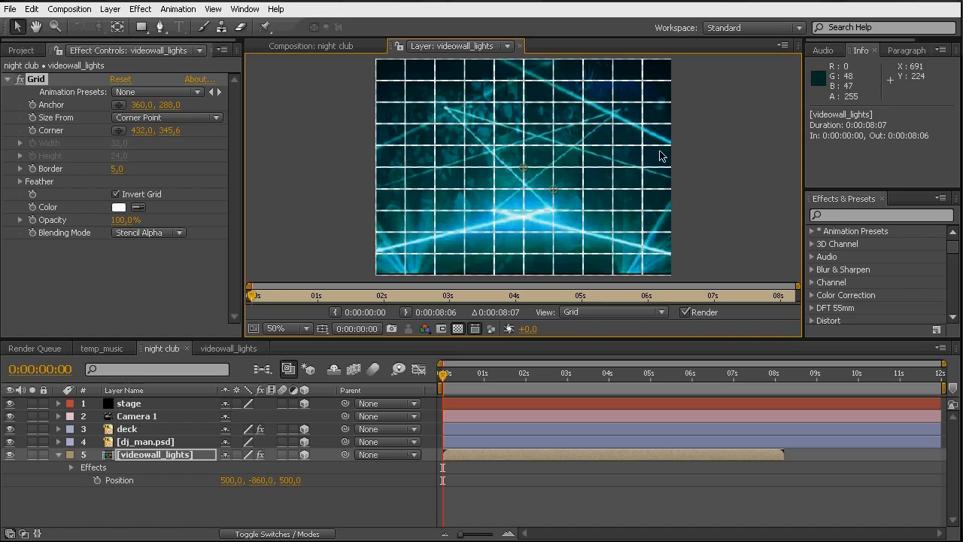
pyautogui.moveTo(243, 340); pyautogui.dragTo(223, 394)
pyautogui.moveTo(544, 216); pyautogui.dragTo(589, 255)
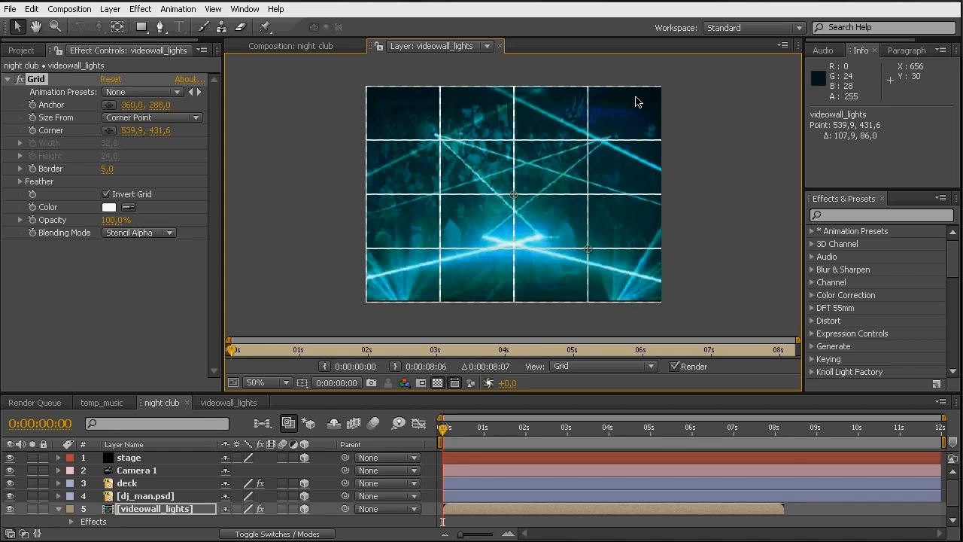
# - Duplicate the Grid effect and shrink the copy's cells by moving its corner to about 366.6, 294.9, with the transparency grid hidden
pyautogui.click(41, 82)
pyautogui.hotkey('ctrl', 'd')
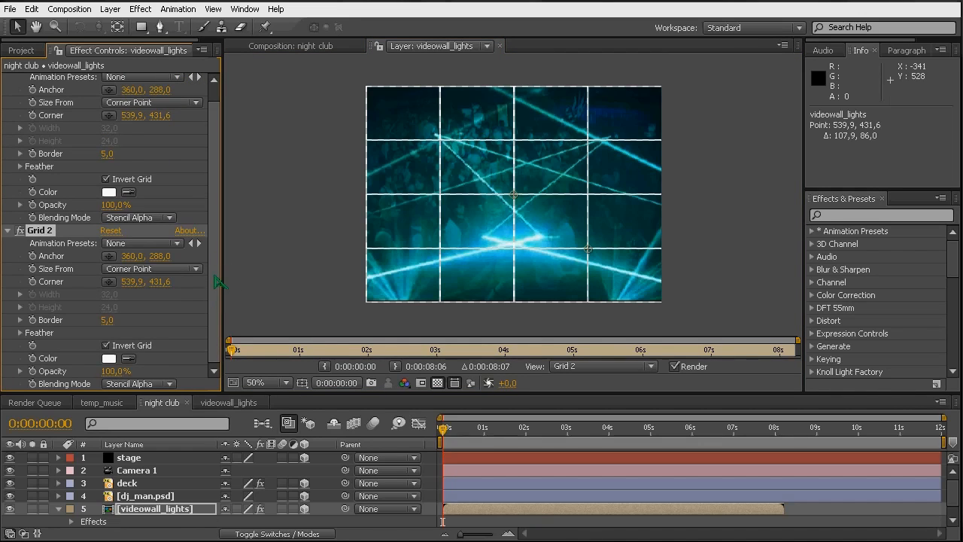
pyautogui.moveTo(588, 249); pyautogui.dragTo(531, 204)
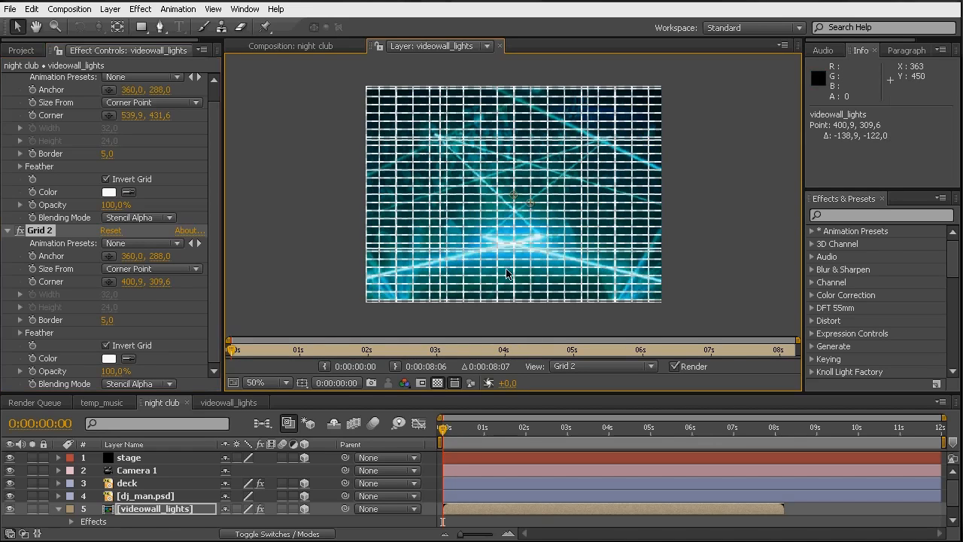
pyautogui.click(438, 382)
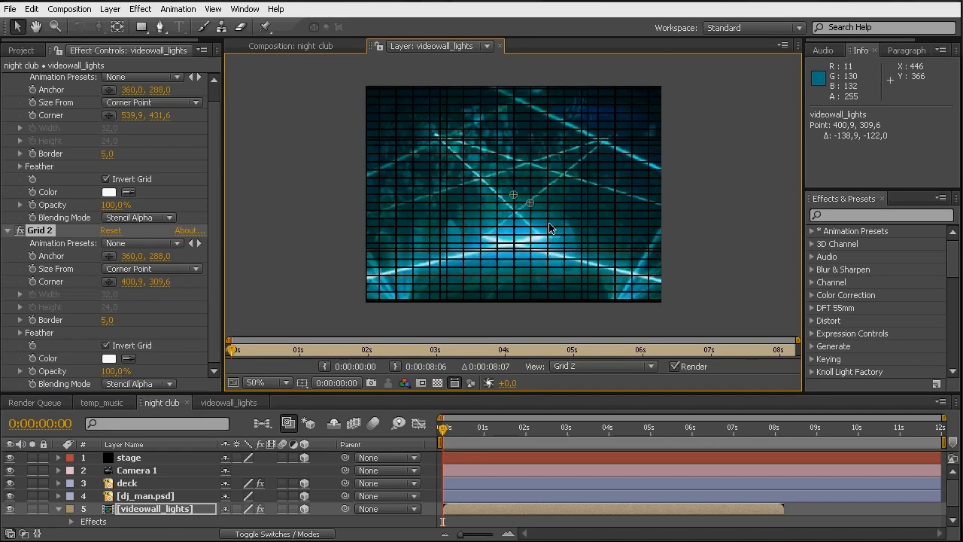
pyautogui.scroll(2, 554, 228)
pyautogui.scroll(1, 584, 230)
pyautogui.moveTo(653, 260); pyautogui.dragTo(541, 218)
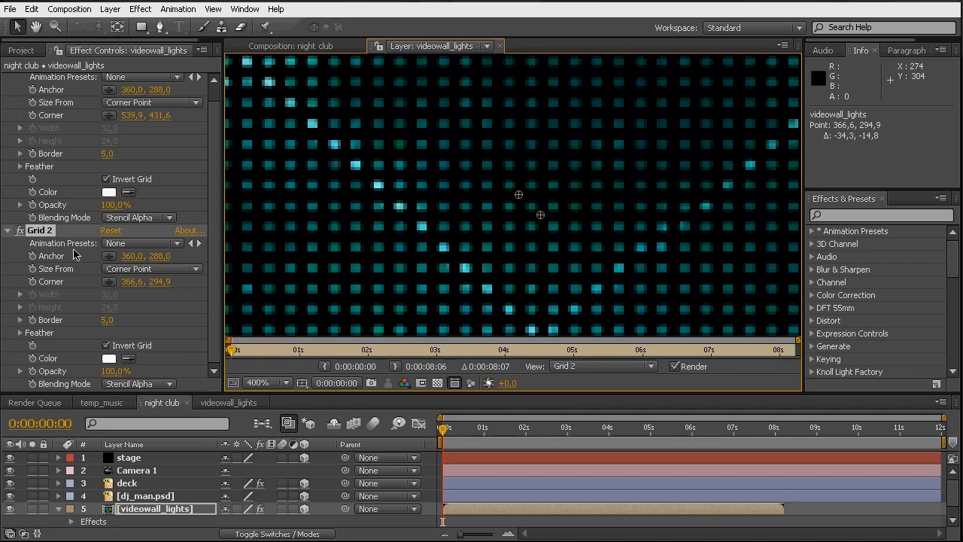
# - Set the Grid 2 border to 0.7 and fit the whole video wall in the layer view
pyautogui.click(115, 321)
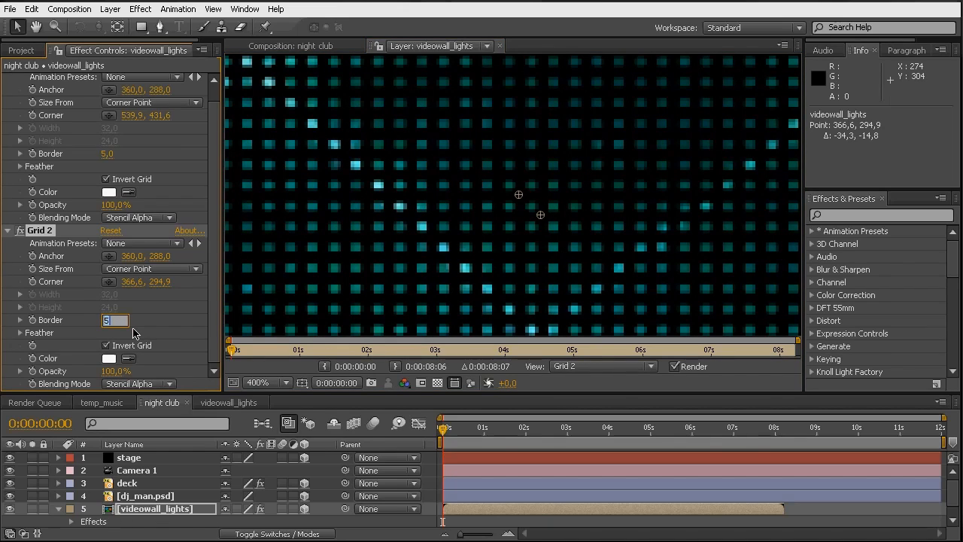
pyautogui.press('Return')
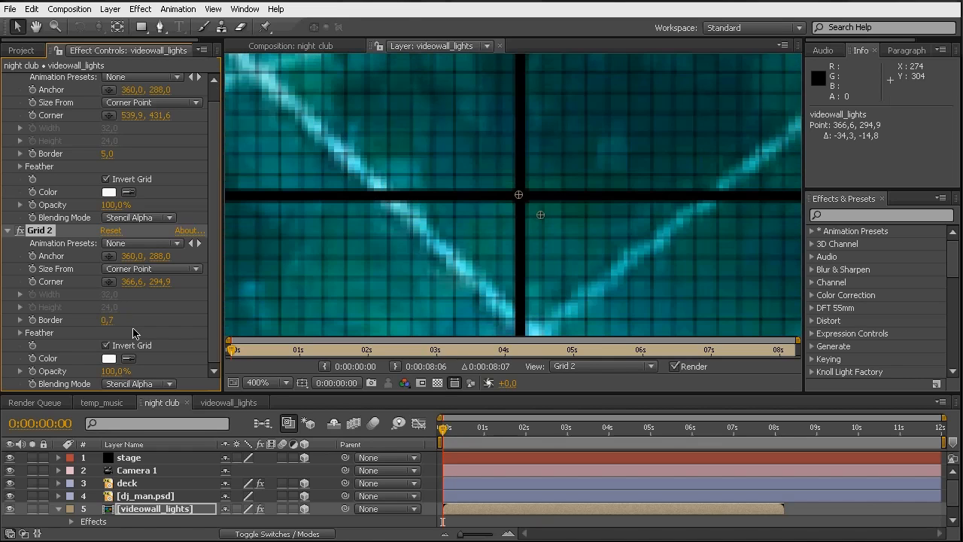
pyautogui.click(273, 384)
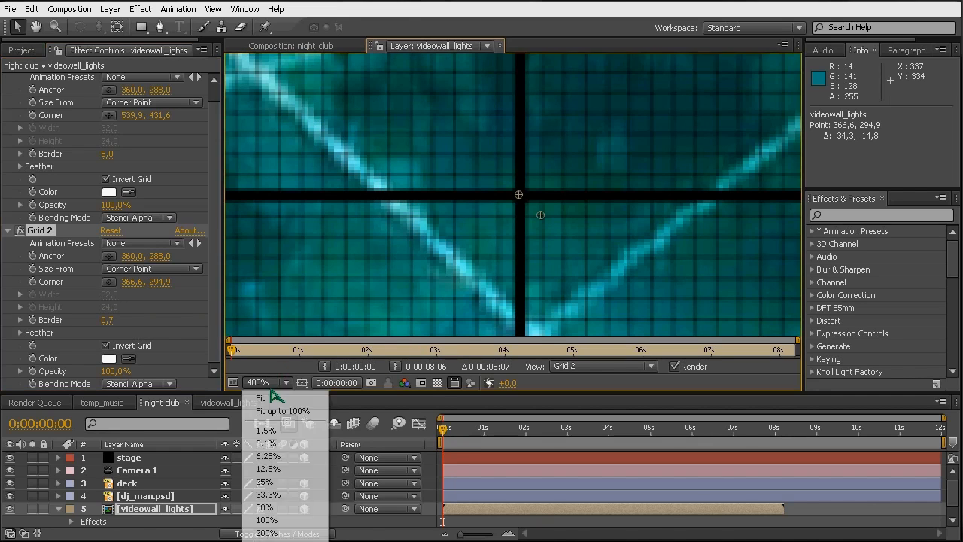
pyautogui.click(273, 398)
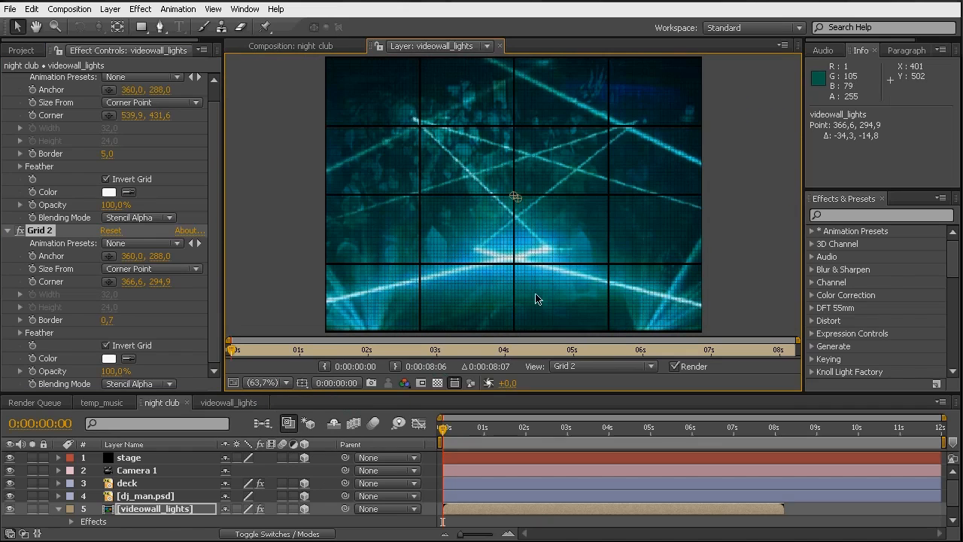
# - Tighten the Grid 2 corner to about 364, 292.1 and return to the night club composition view
pyautogui.scroll(5, 581, 271)
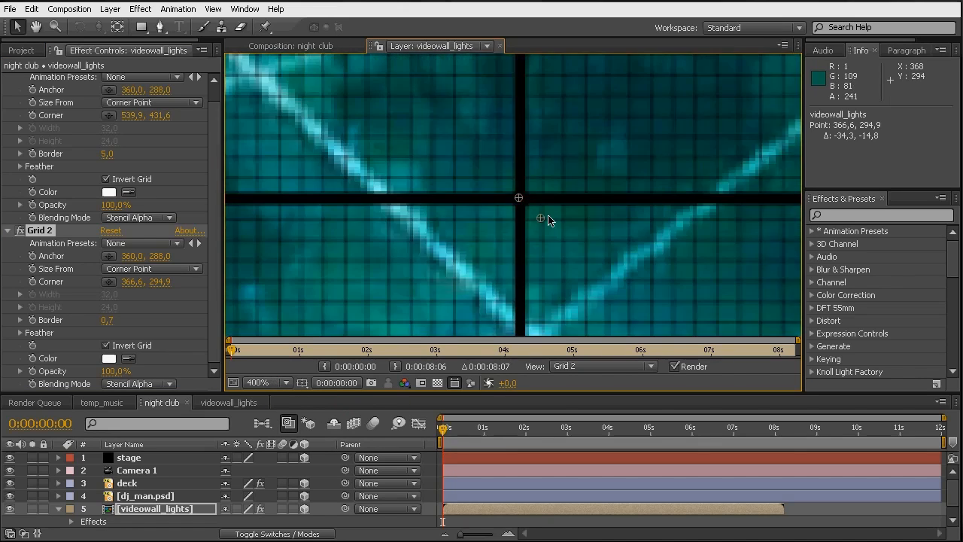
pyautogui.moveTo(570, 244); pyautogui.dragTo(552, 231)
pyautogui.moveTo(552, 230); pyautogui.dragTo(550, 228)
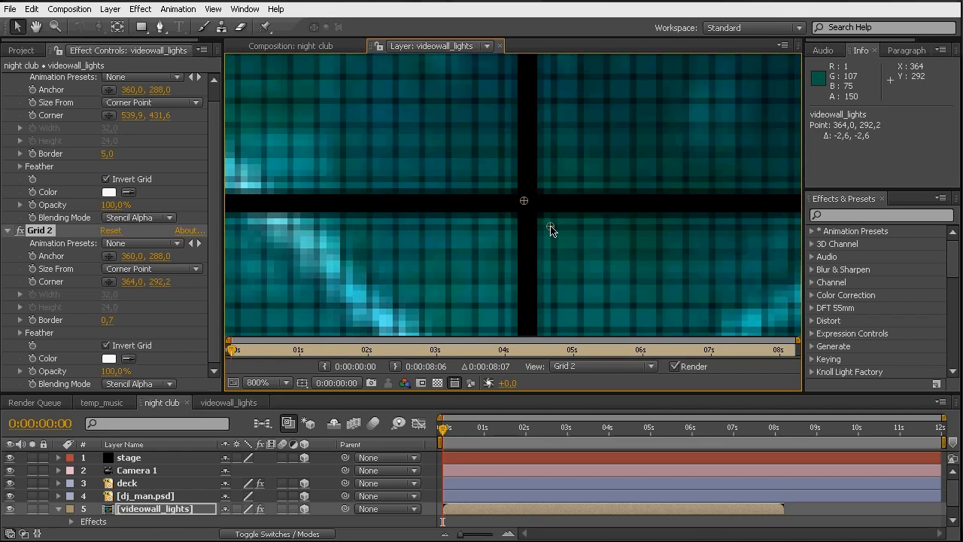
pyautogui.click(264, 382)
pyautogui.click(265, 398)
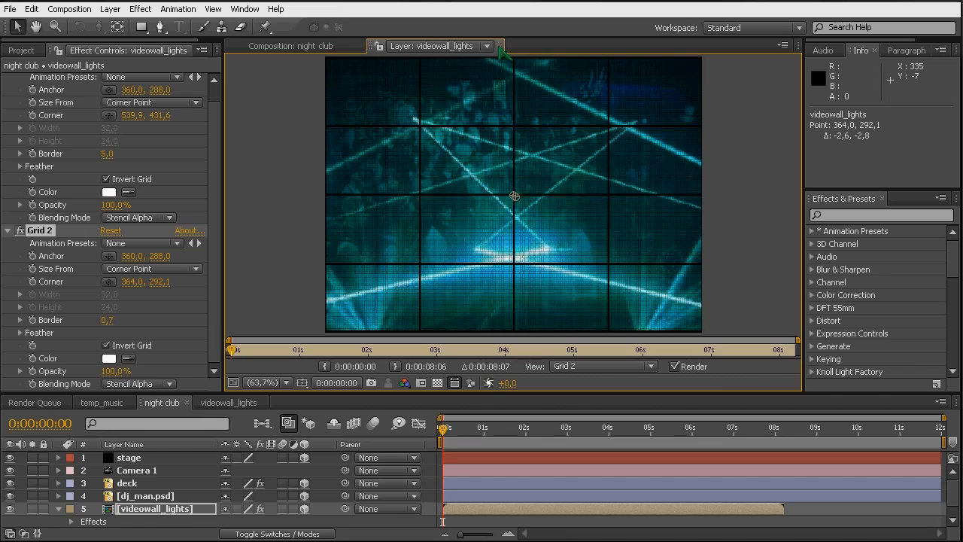
pyautogui.click(500, 46)
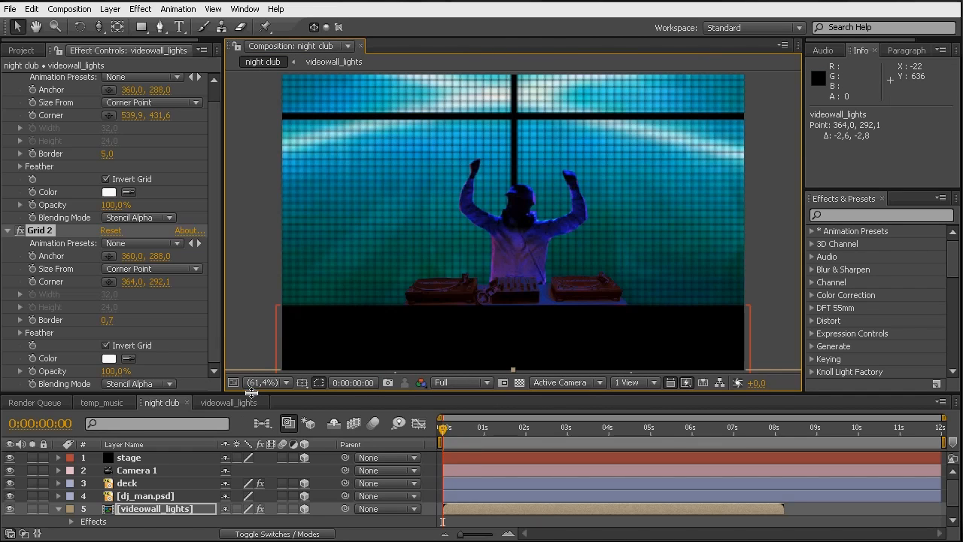
pyautogui.moveTo(223, 393); pyautogui.dragTo(234, 327)
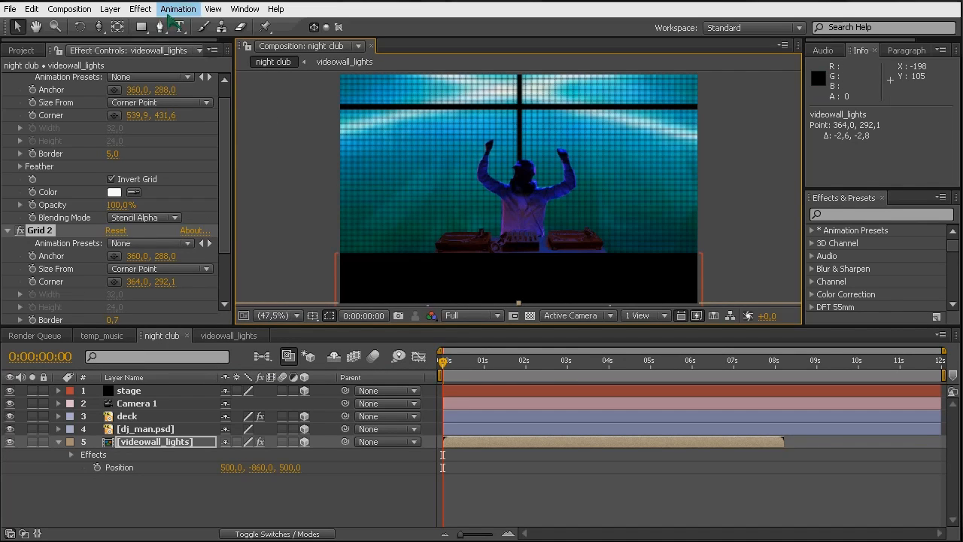
# - Apply Fast Blur to the videowall_lights layer with a blurriness of 20
pyautogui.click(139, 9)
pyautogui.moveTo(182, 112)
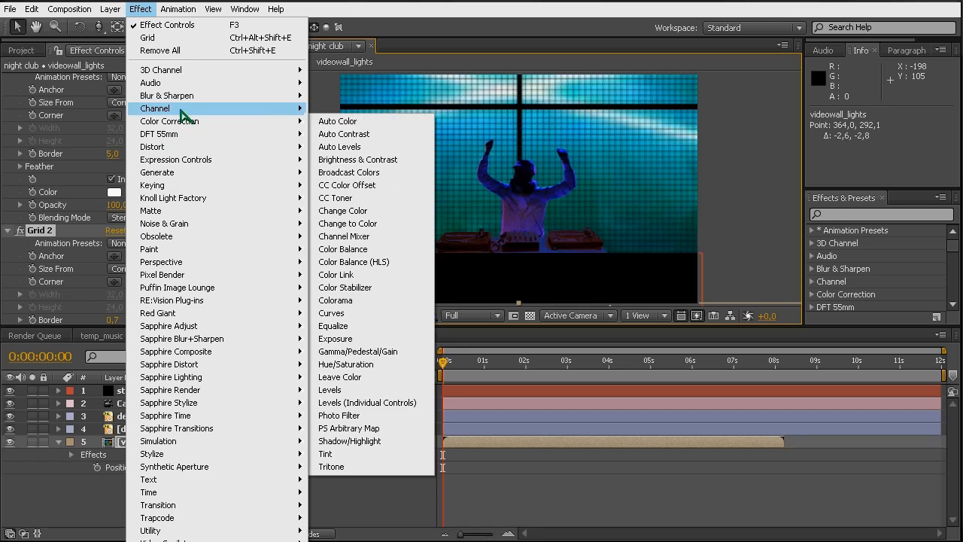
pyautogui.moveTo(189, 95)
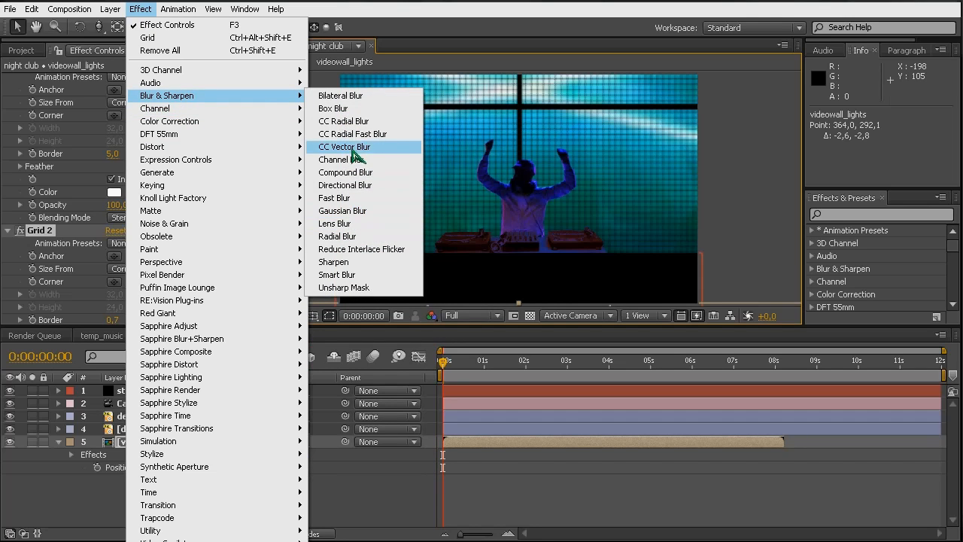
pyautogui.click(361, 197)
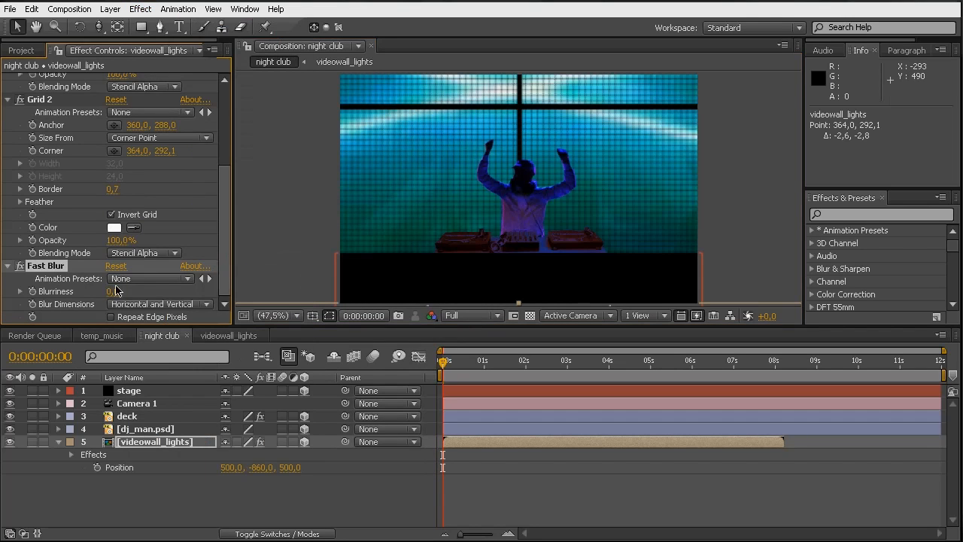
pyautogui.moveTo(115, 299); pyautogui.dragTo(126, 299)
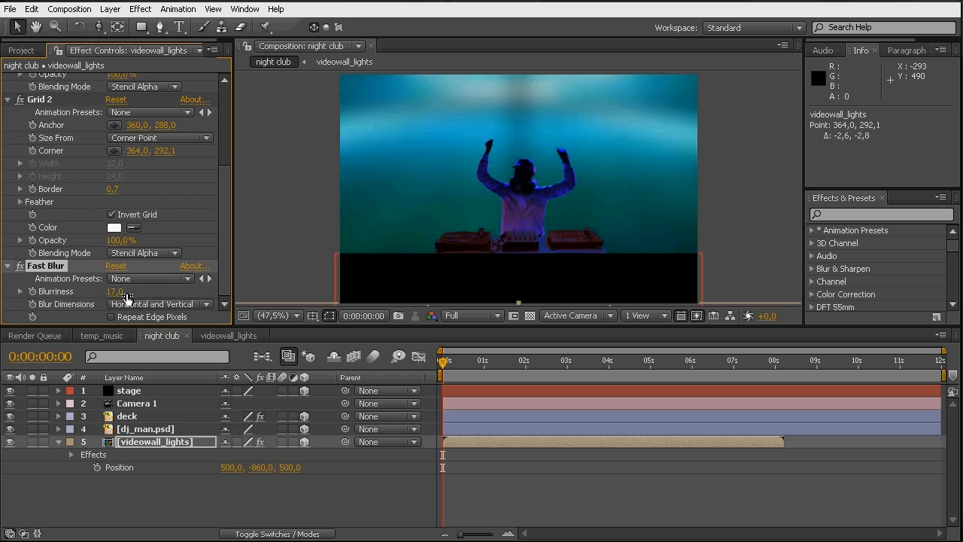
pyautogui.click(118, 298)
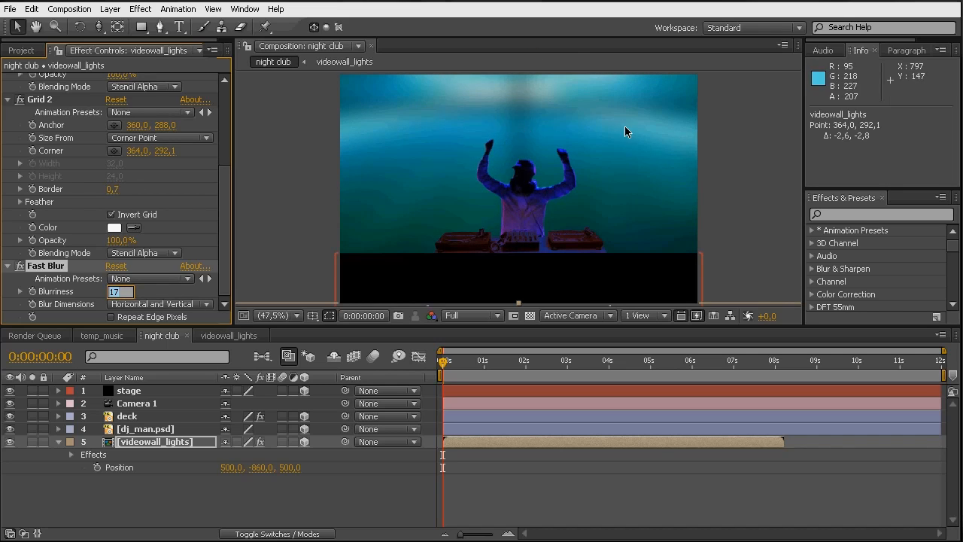
pyautogui.write('20')
pyautogui.press('Return')
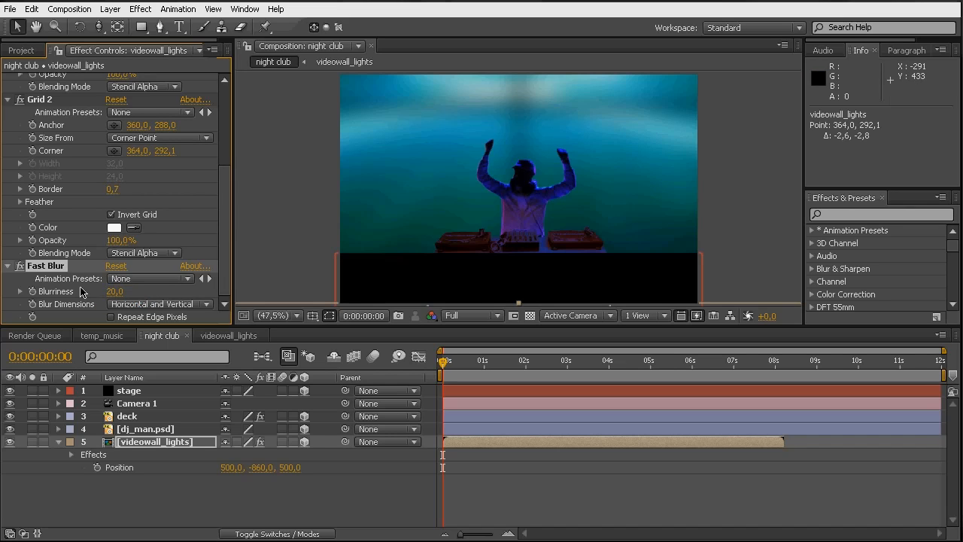
# - Collapse the effects on the videowall_lights layer and move Fast Blur above both Grid effects
pyautogui.click(35, 102)
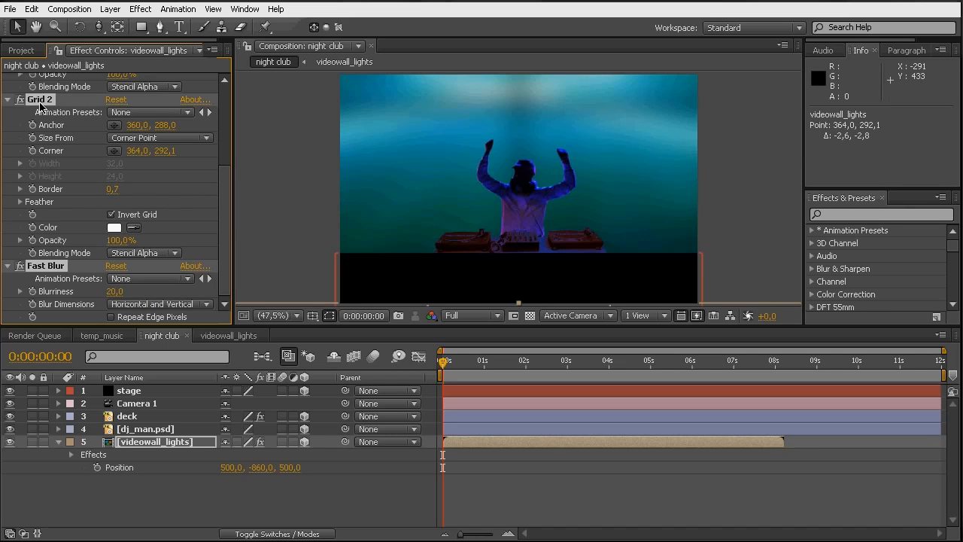
pyautogui.keyDown('ctrl'); pyautogui.click(8, 100); pyautogui.keyUp('ctrl')
pyautogui.moveTo(43, 105); pyautogui.dragTo(40, 79)
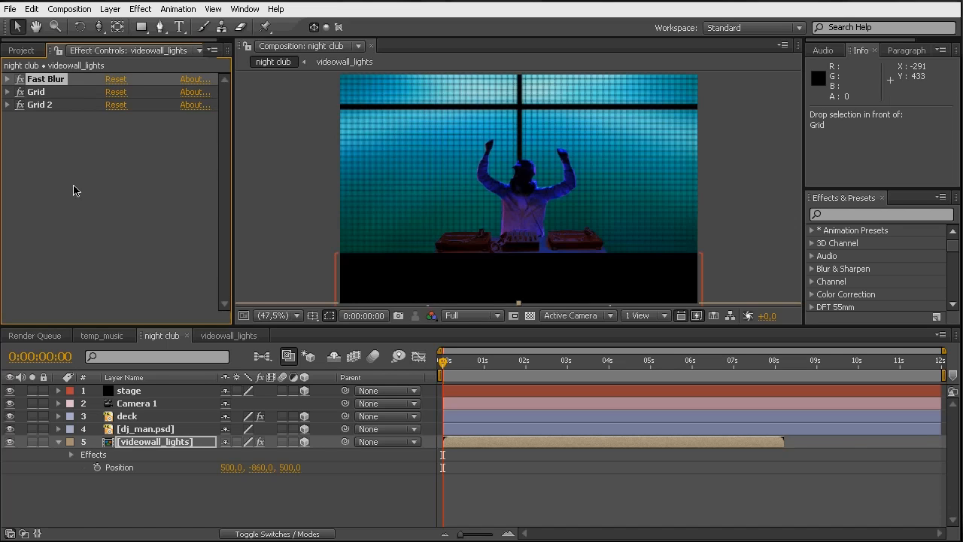
# - Scrub the night club timeline to about 0:00:01:21 to check the blurred video wall behind the DJ
pyautogui.moveTo(500, 364); pyautogui.dragTo(495, 364)
pyautogui.doubleClick(136, 444)
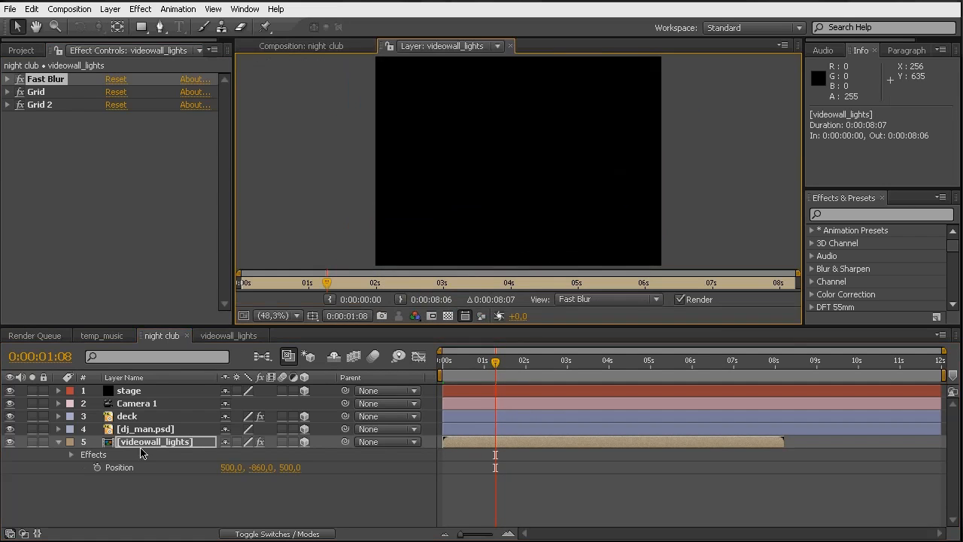
pyautogui.click(511, 46)
pyautogui.moveTo(496, 363); pyautogui.dragTo(516, 367)
# - Show the scene in Custom View 1 and set the Grid 2 border on the videowall_lights layer to 0.5
pyautogui.click(575, 315)
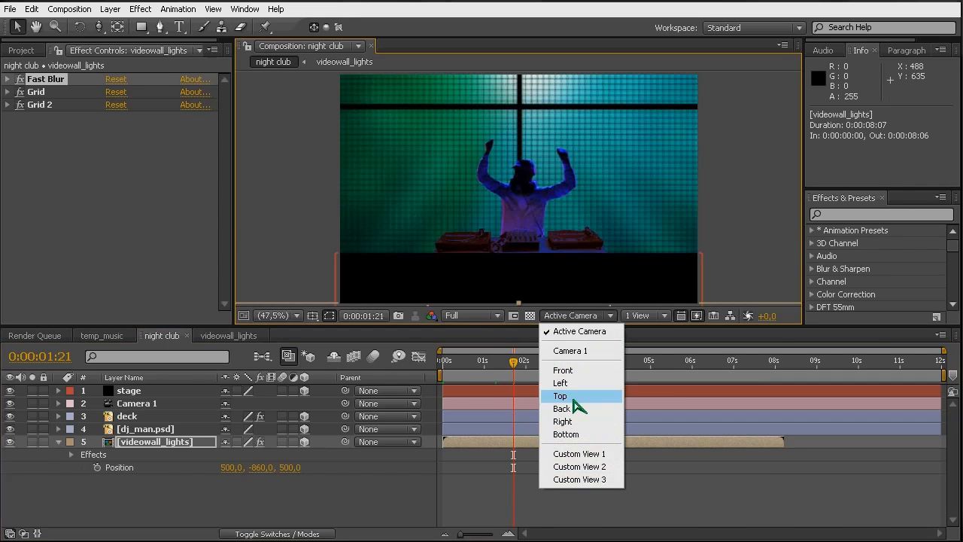
pyautogui.click(570, 456)
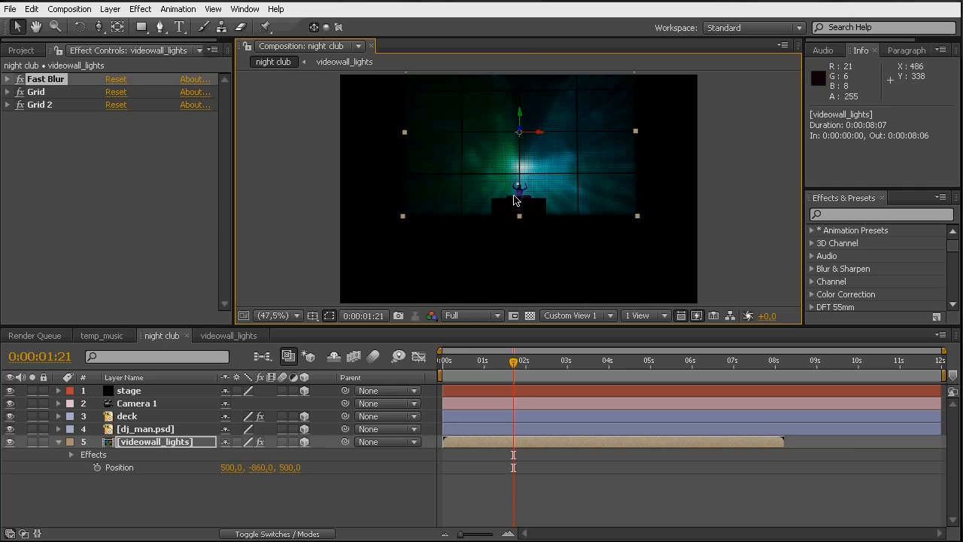
pyautogui.click(7, 104)
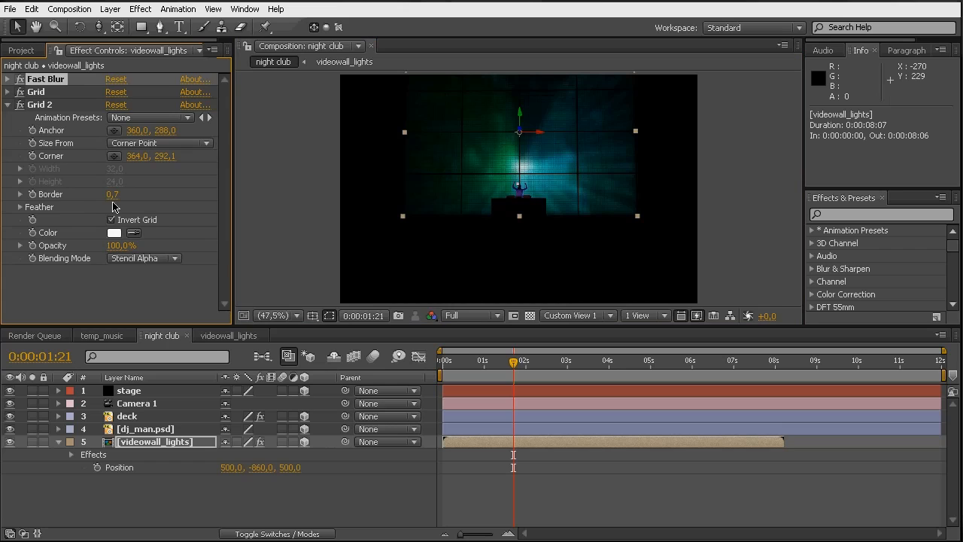
pyautogui.click(115, 195)
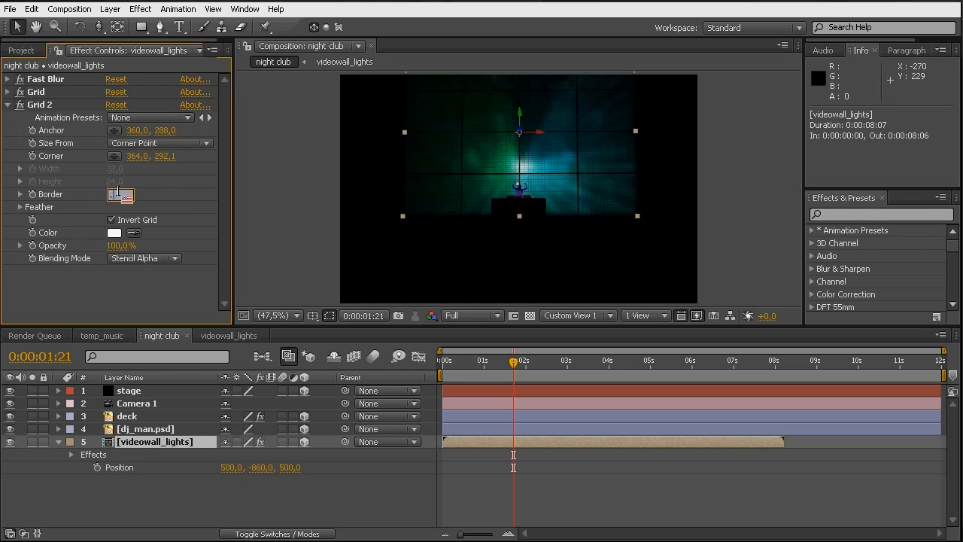
pyautogui.press('Return')
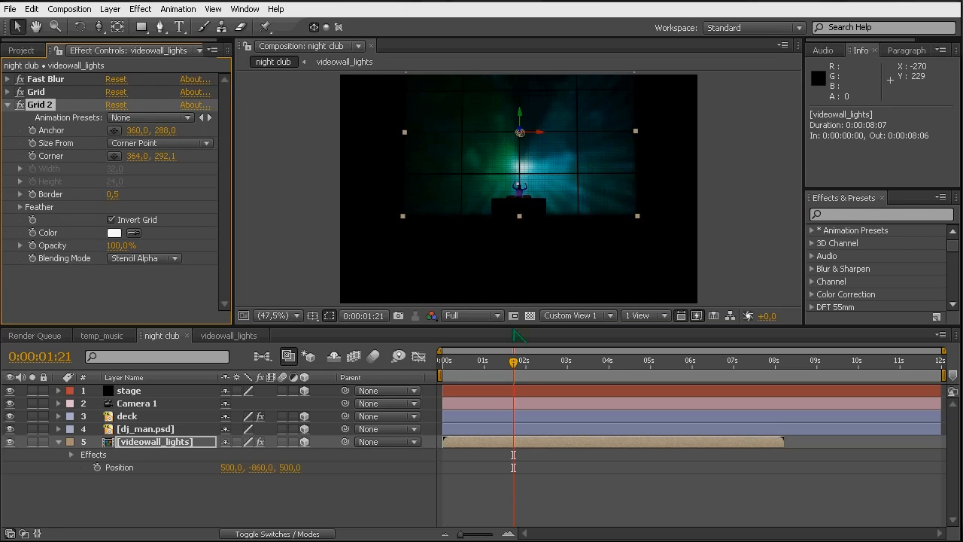
# - Return the night club composition to the Active Camera view
pyautogui.click(514, 316)
pyautogui.click(574, 315)
pyautogui.click(578, 331)
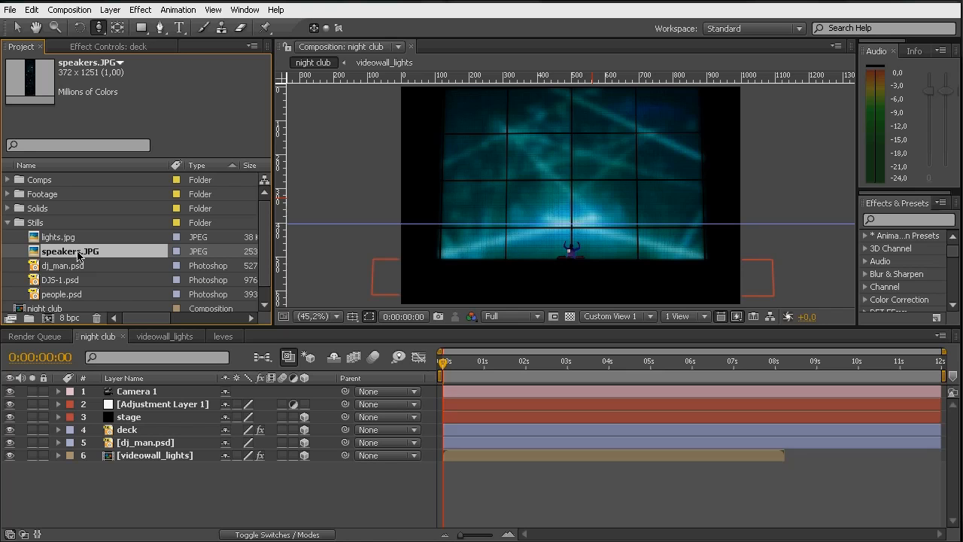
# - Add speakers.JPG to the night club composition between stage and deck, inspect the image, and make it a 3D layer
pyautogui.moveTo(78, 256); pyautogui.dragTo(138, 432)
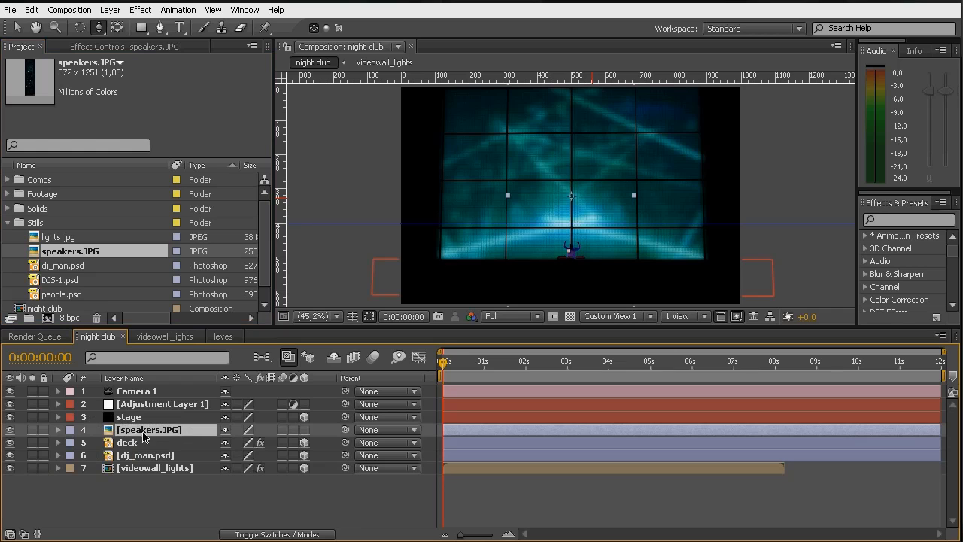
pyautogui.doubleClick(144, 433)
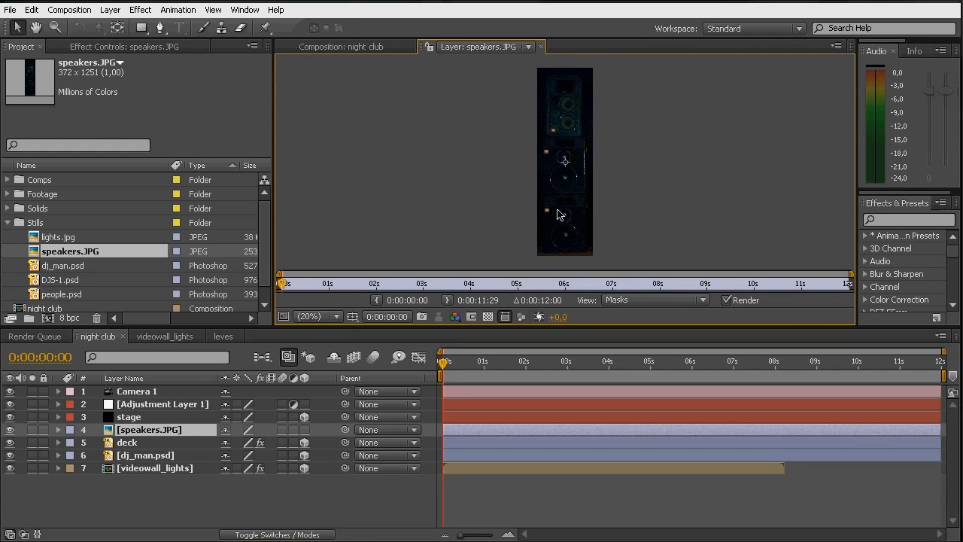
pyautogui.click(543, 47)
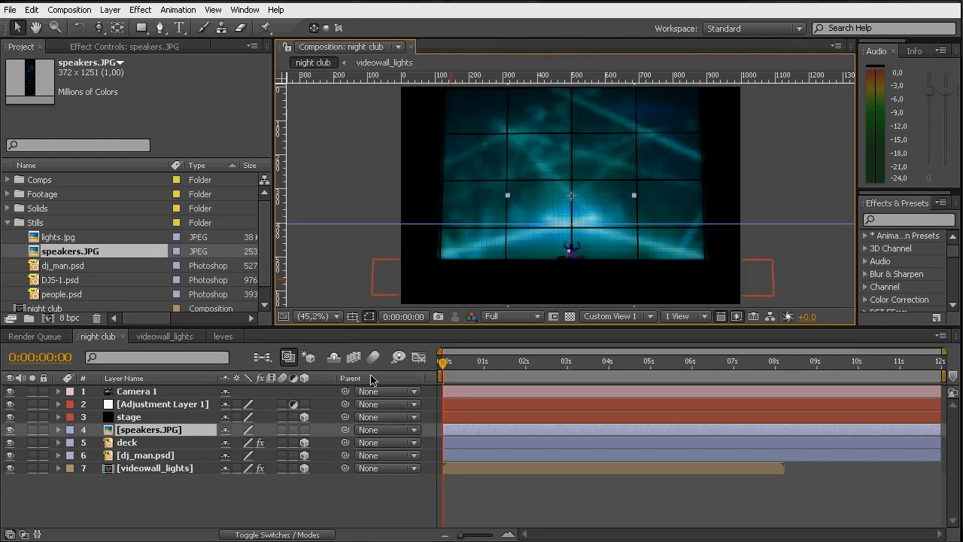
pyautogui.click(304, 430)
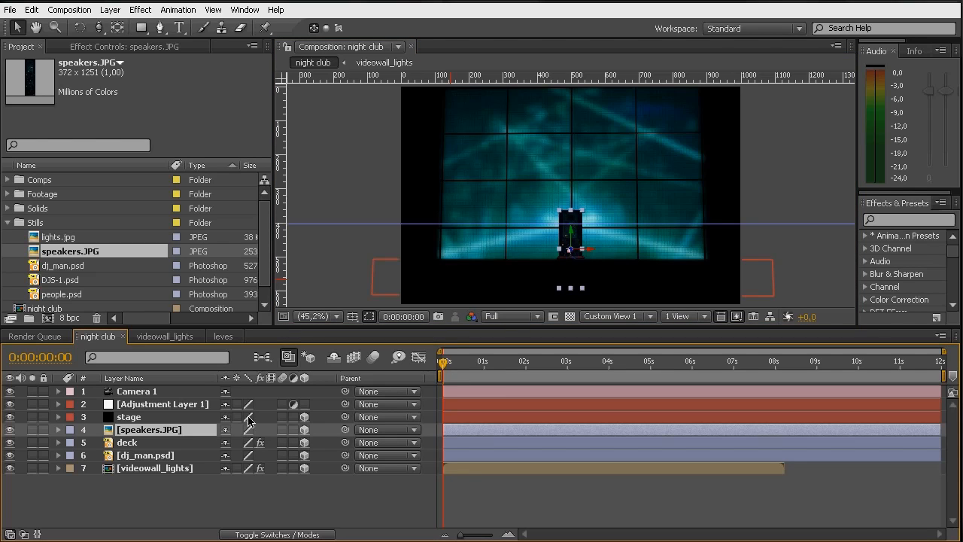
# - Move the speakers beside the video wall's left edge, to a position of about -2046.7, -587.7, with Z at 500
pyautogui.press('p')
pyautogui.click(286, 443)
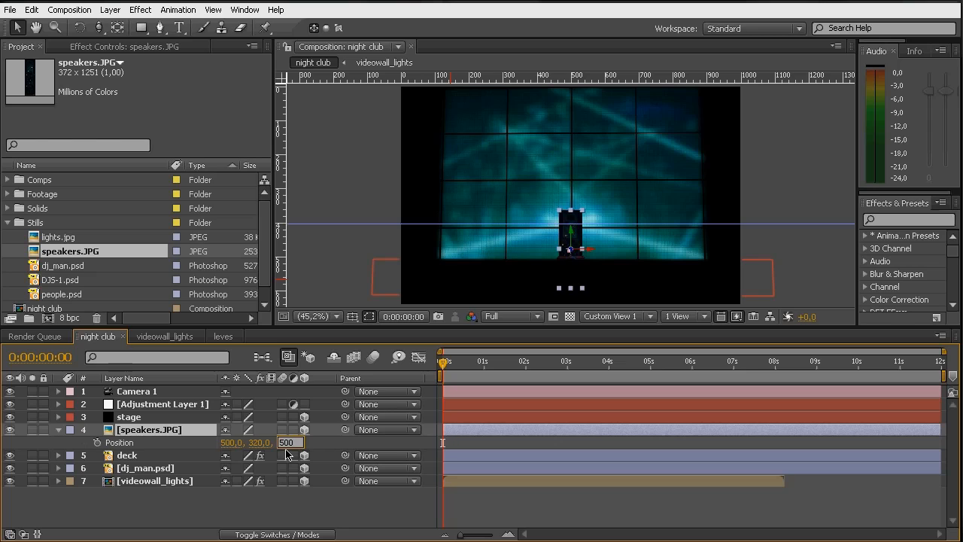
pyautogui.press('Return')
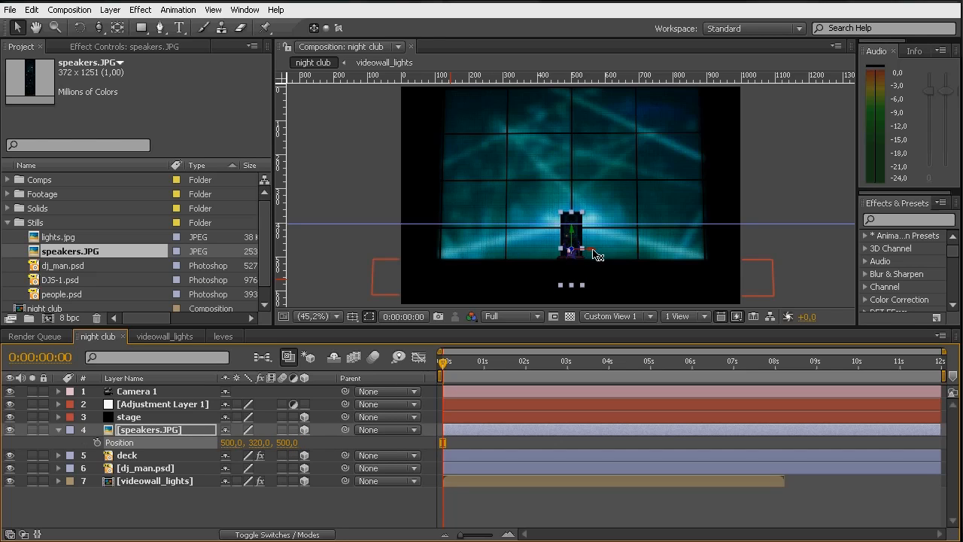
pyautogui.moveTo(595, 255); pyautogui.dragTo(499, 251)
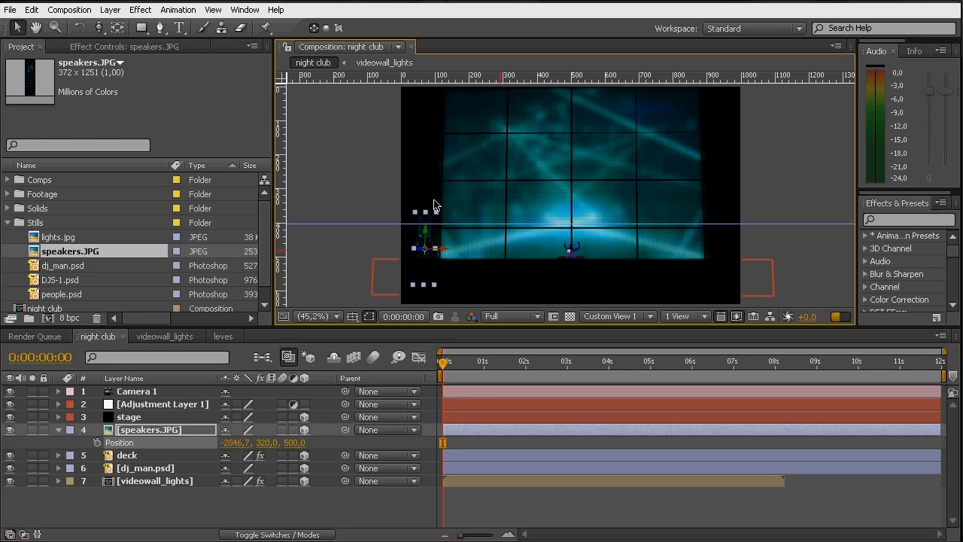
pyautogui.moveTo(427, 235); pyautogui.dragTo(427, 180)
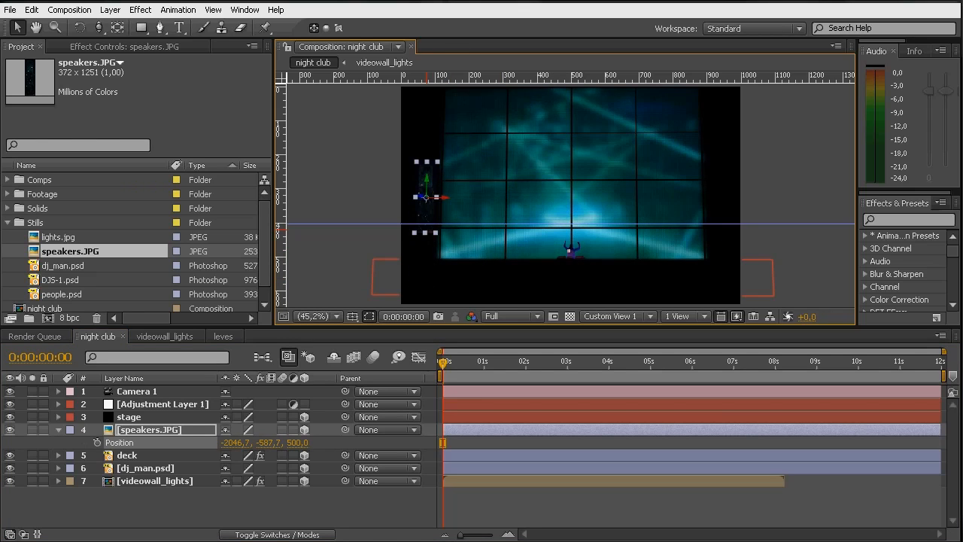
# - Scale the speakers.JPG layer up to 255%
pyautogui.click(172, 432)
pyautogui.press('s')
pyautogui.moveTo(245, 444); pyautogui.dragTo(365, 456)
pyautogui.click(365, 456)
pyautogui.click(366, 456)
# - Raise the speakers.JPG layer to a Y position of about -1044.7 so it stands on the stage
pyautogui.click(607, 317)
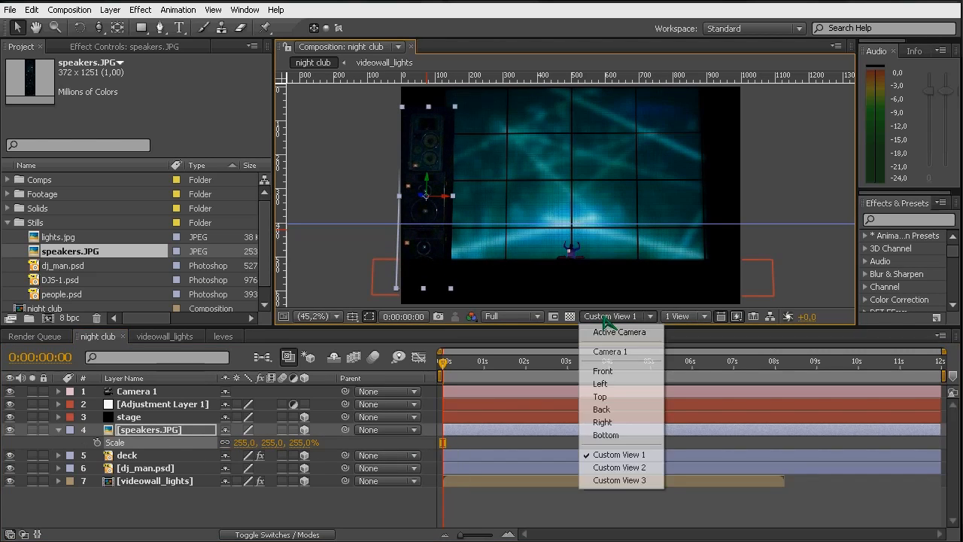
pyautogui.click(587, 454)
pyautogui.press('c')
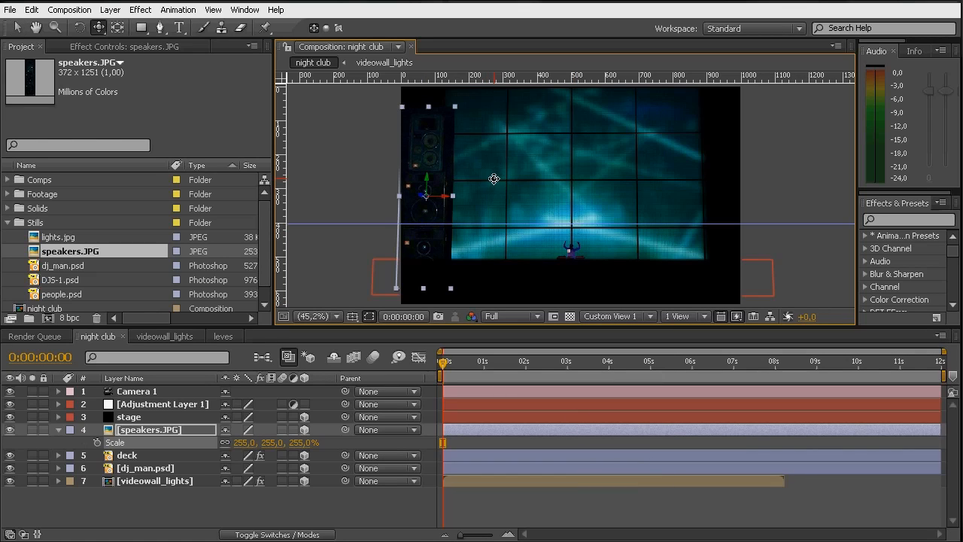
pyautogui.moveTo(514, 161); pyautogui.dragTo(478, 533)
pyautogui.click(180, 432)
pyautogui.press('p')
pyautogui.moveTo(275, 445); pyautogui.dragTo(164, 446)
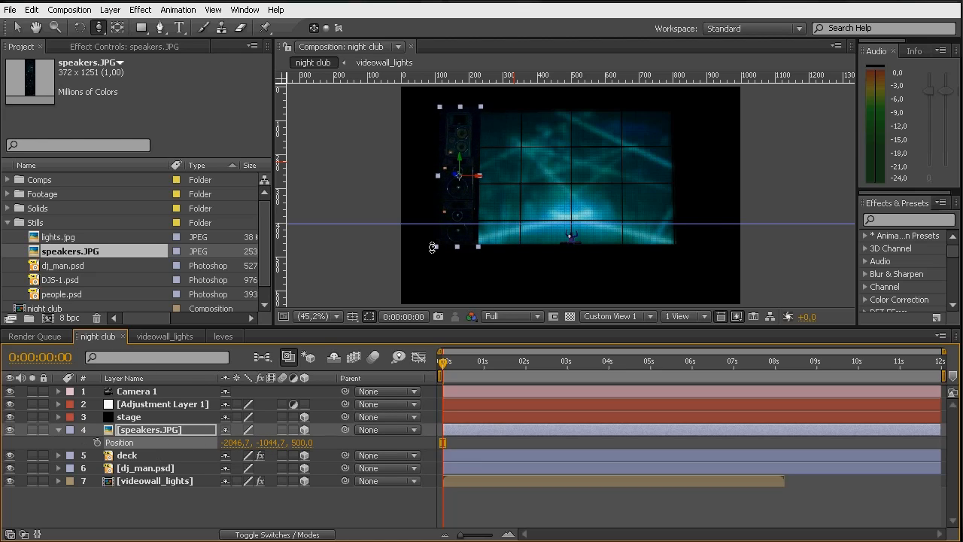
# - Shift the speakers.JPG layer closer to the video wall, to an X position of about -1955.7
pyautogui.click(175, 431)
pyautogui.press('p')
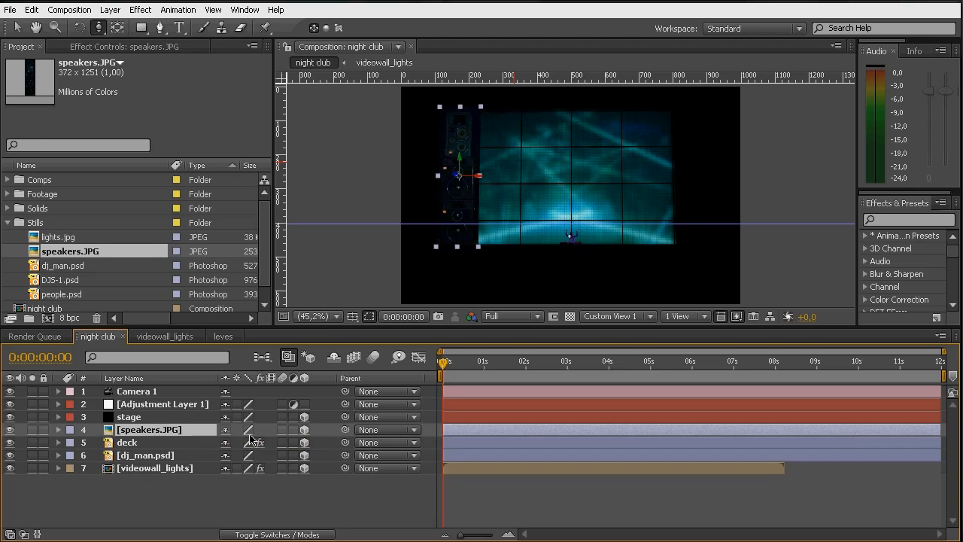
pyautogui.press('p')
pyautogui.moveTo(234, 447); pyautogui.dragTo(309, 452)
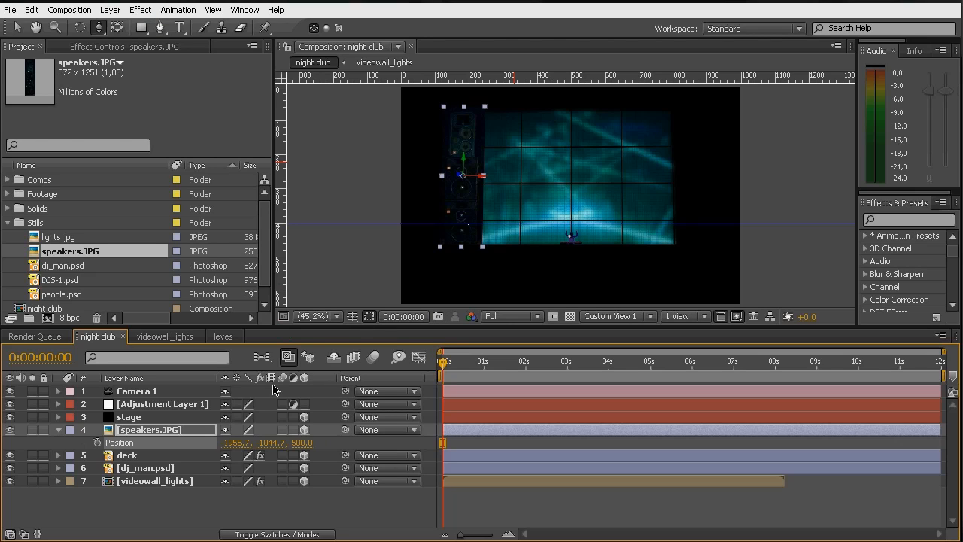
# - Add a full-size mask to the speakers.JPG layer and set its horizontal feather to 25 pixels
pyautogui.click(156, 430)
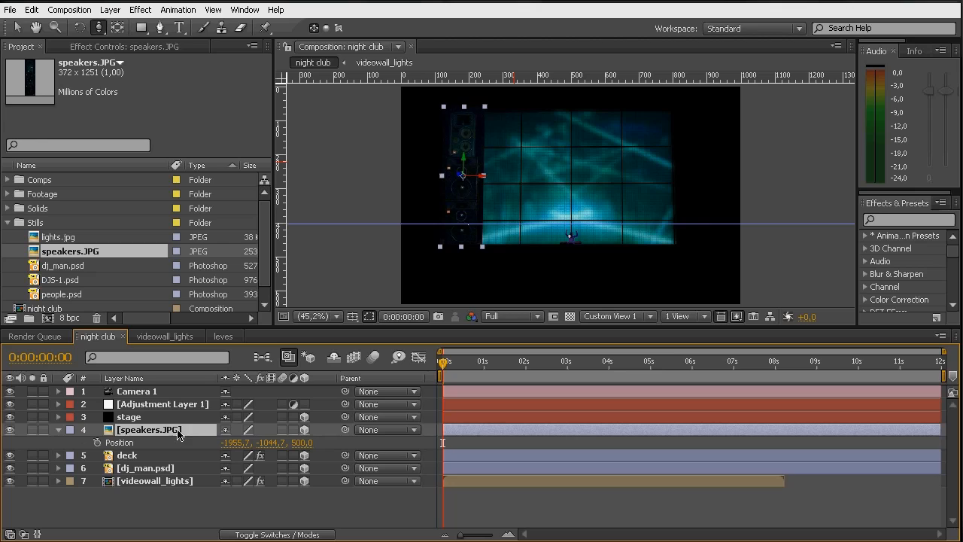
pyautogui.hotkey('ctrl', 'shift', 'n')
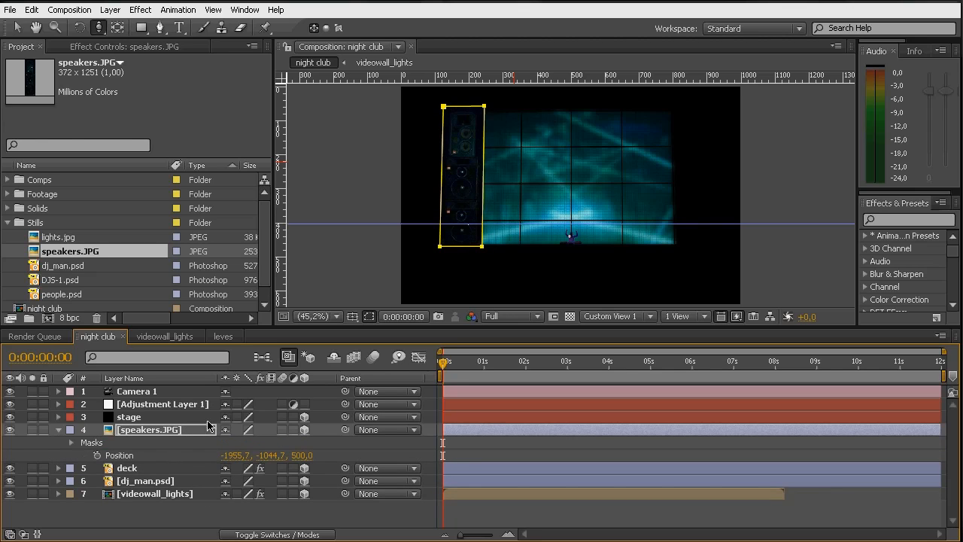
pyautogui.click(145, 434)
pyautogui.press('m')
pyautogui.press('m')
pyautogui.press('m')
pyautogui.press('m')
pyautogui.press('m')
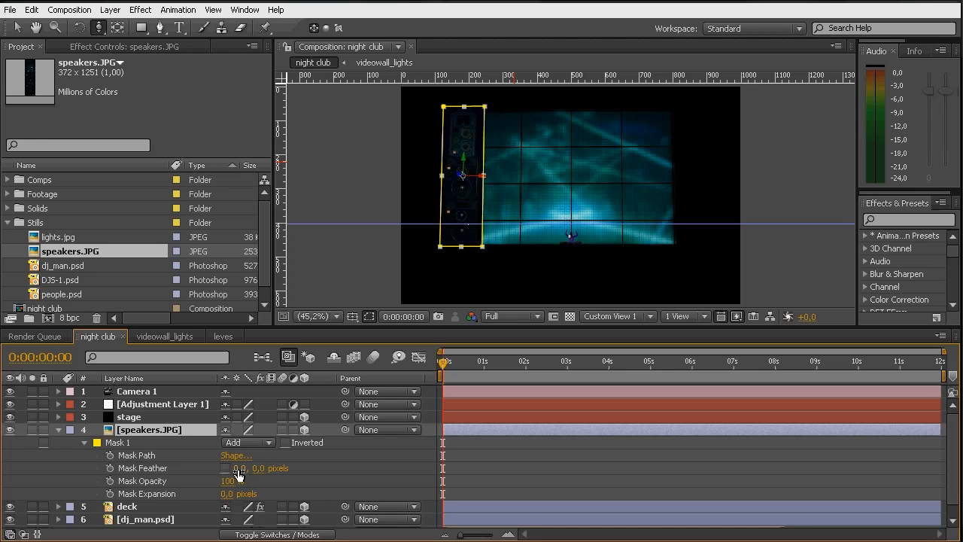
pyautogui.click(239, 475)
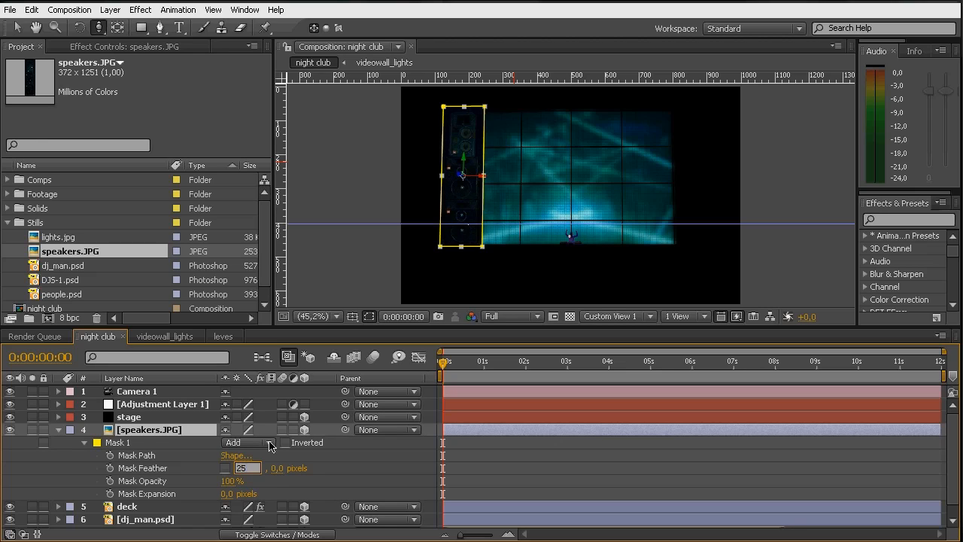
pyautogui.press('Return')
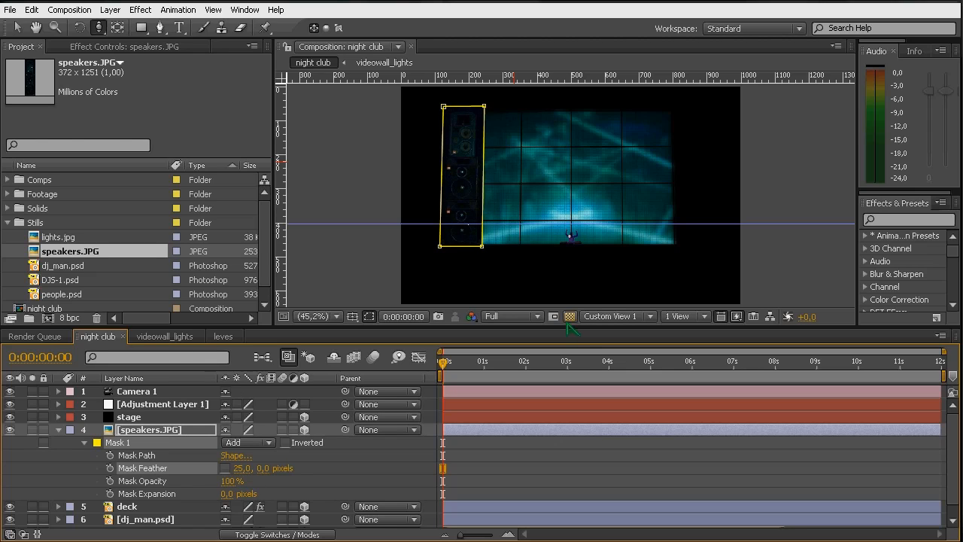
# - Display the transparency grid and set the speakers mask expansion to -21 pixels, then collapse the layer's properties
pyautogui.click(570, 316)
pyautogui.moveTo(226, 494)
pyautogui.mouseDown()
pyautogui.moveTo(197, 498)
pyautogui.moveTo(221, 503)
pyautogui.mouseUp()
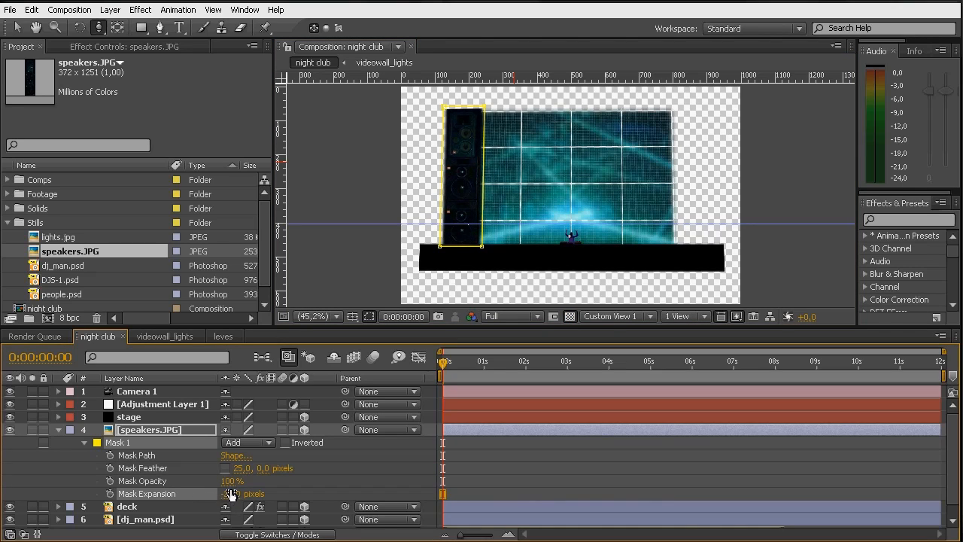
pyautogui.click(321, 472)
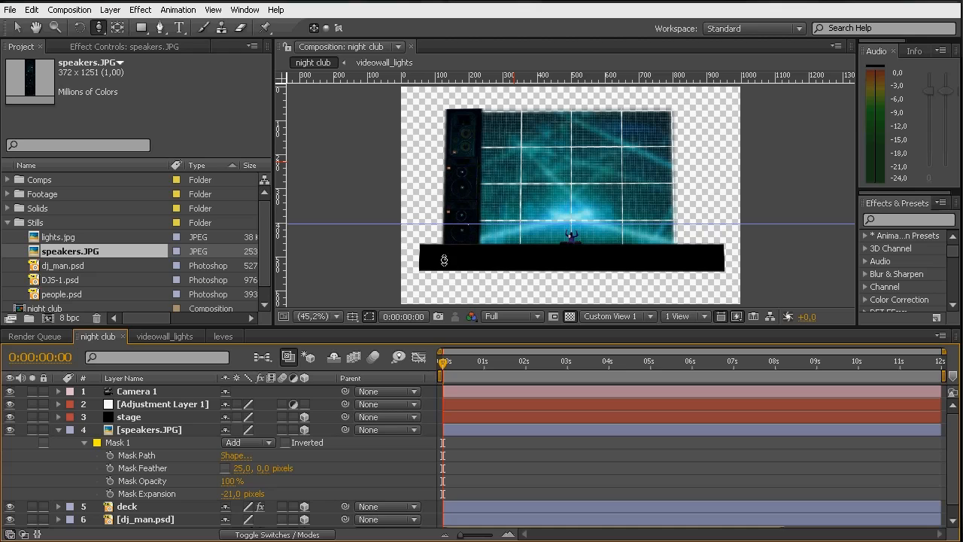
pyautogui.click(58, 430)
# - Duplicate the speakers.JPG layer and move the copy to the video wall's right side, at X about 3165.3
pyautogui.click(148, 430)
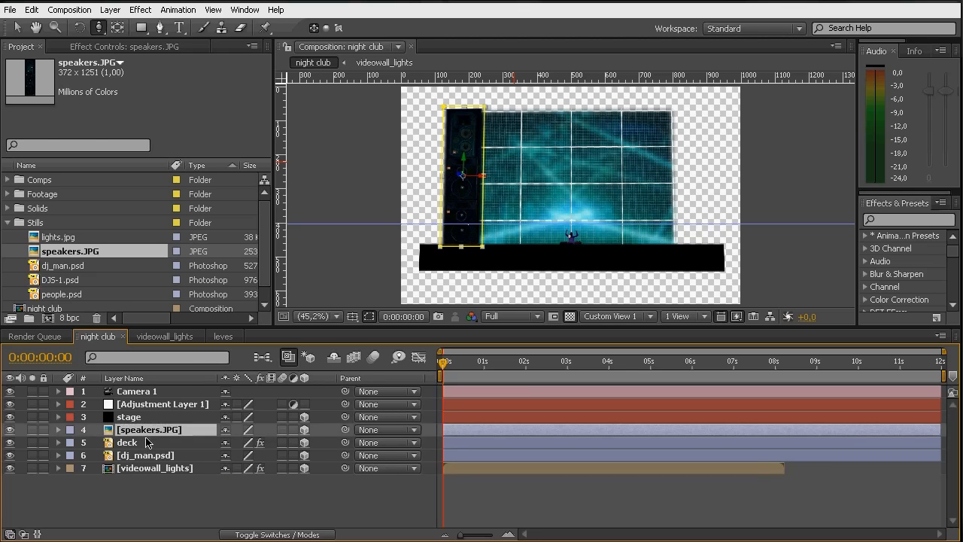
pyautogui.hotkey('ctrl', 'd')
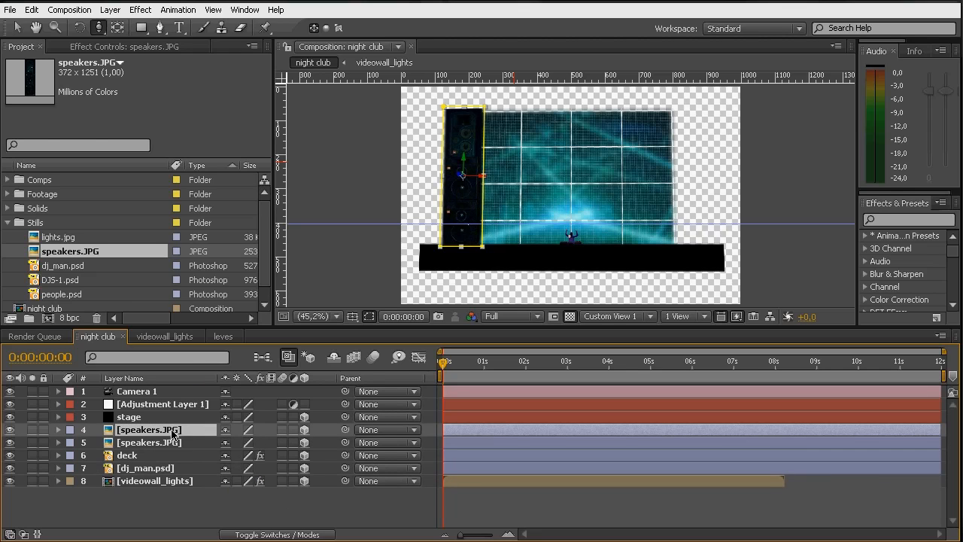
pyautogui.press('p')
pyautogui.moveTo(234, 447); pyautogui.dragTo(628, 420)
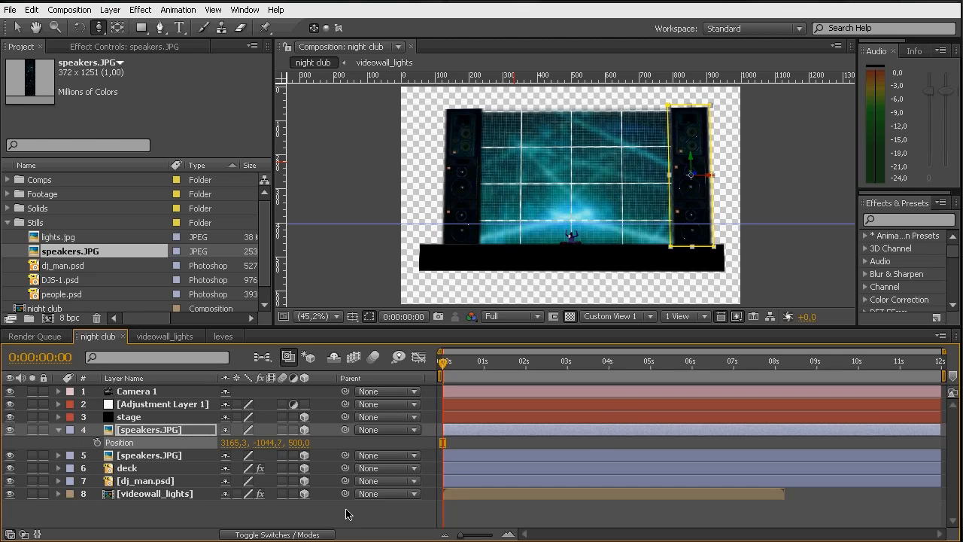
pyautogui.click(347, 513)
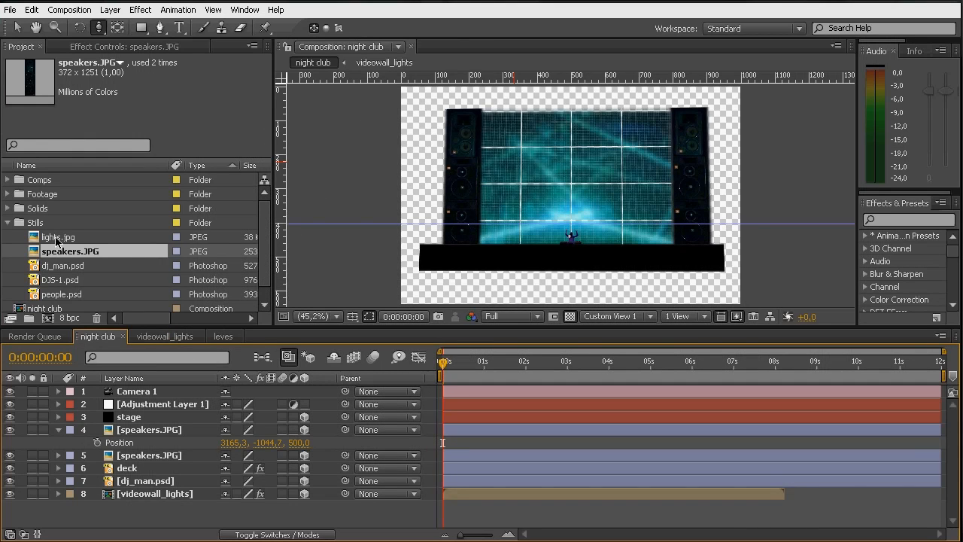
# - Add lights.jpg to the composition below the stage layer, make it 3D, and set its Z position to 500
pyautogui.click(56, 238)
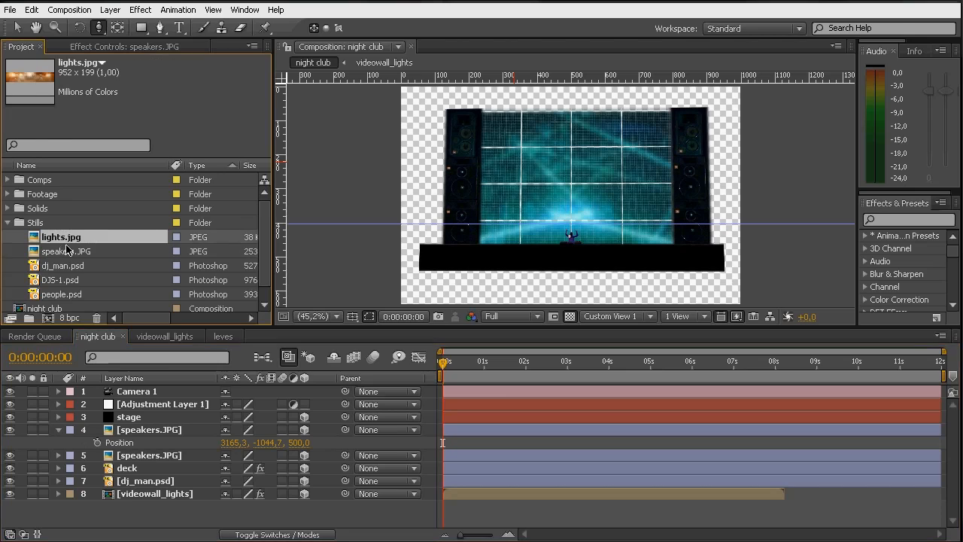
pyautogui.moveTo(60, 240); pyautogui.dragTo(125, 436)
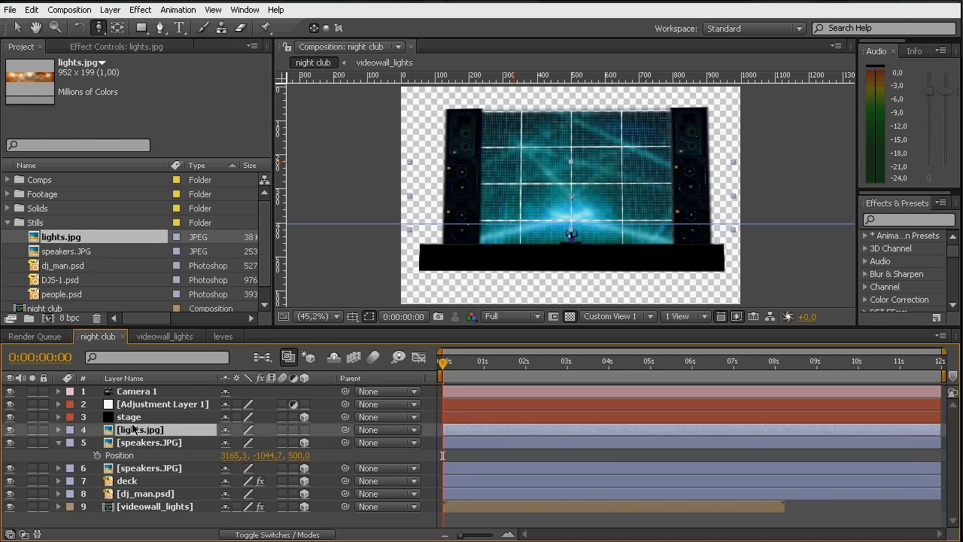
pyautogui.click(303, 431)
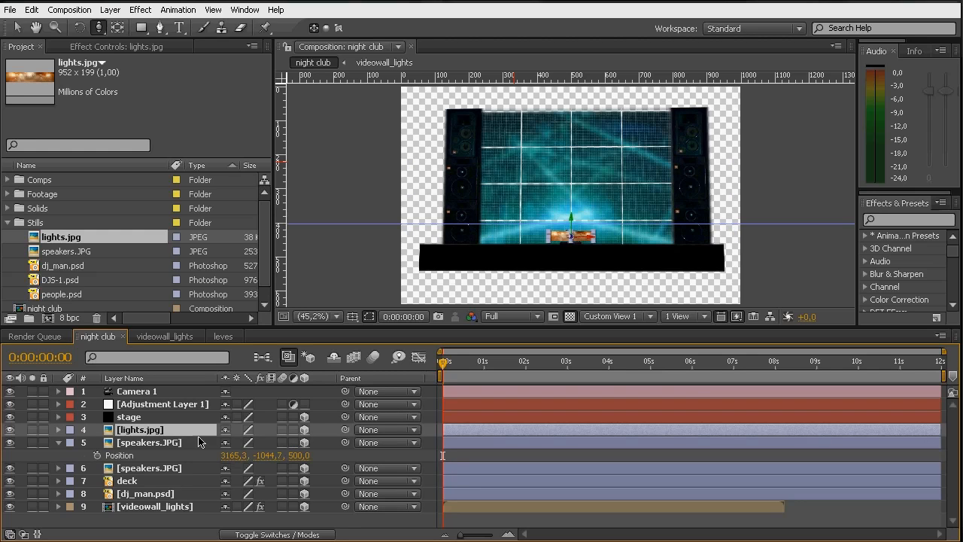
pyautogui.press('p')
pyautogui.click(290, 443)
pyautogui.press('Return')
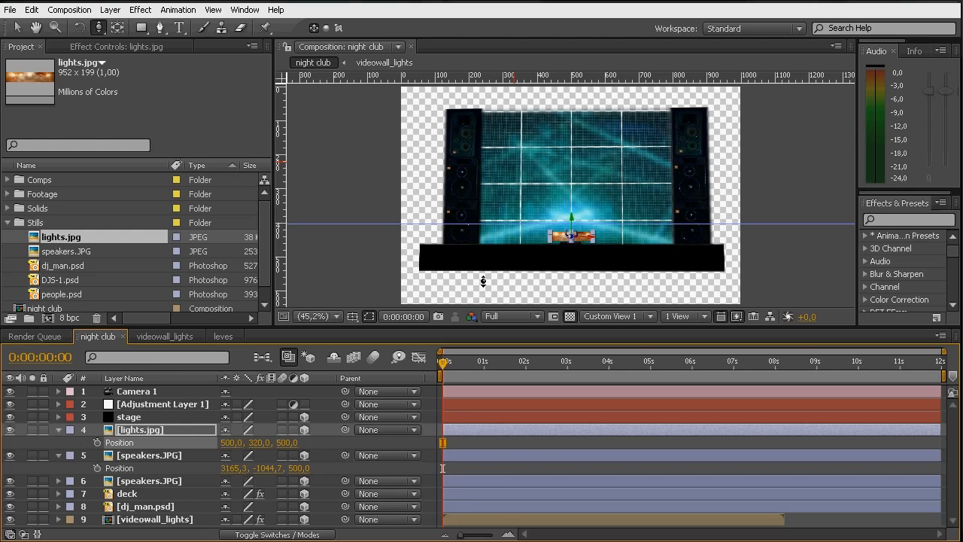
pyautogui.moveTo(271, 472); pyautogui.dragTo(156, 450)
pyautogui.hotkey('ctrl', 'z')
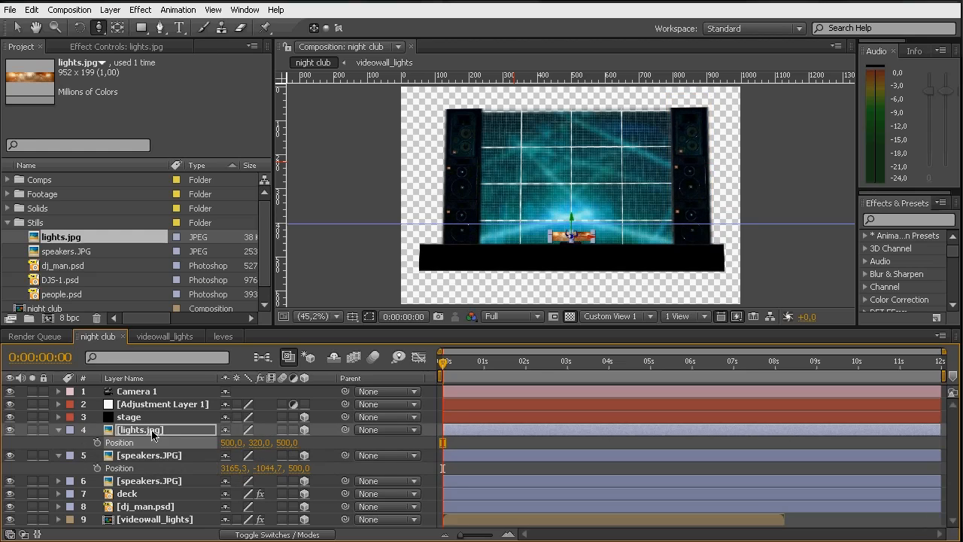
# - Raise the lights.jpg layer above the video wall to Y position -3109
pyautogui.moveTo(259, 444); pyautogui.dragTo(26, 409)
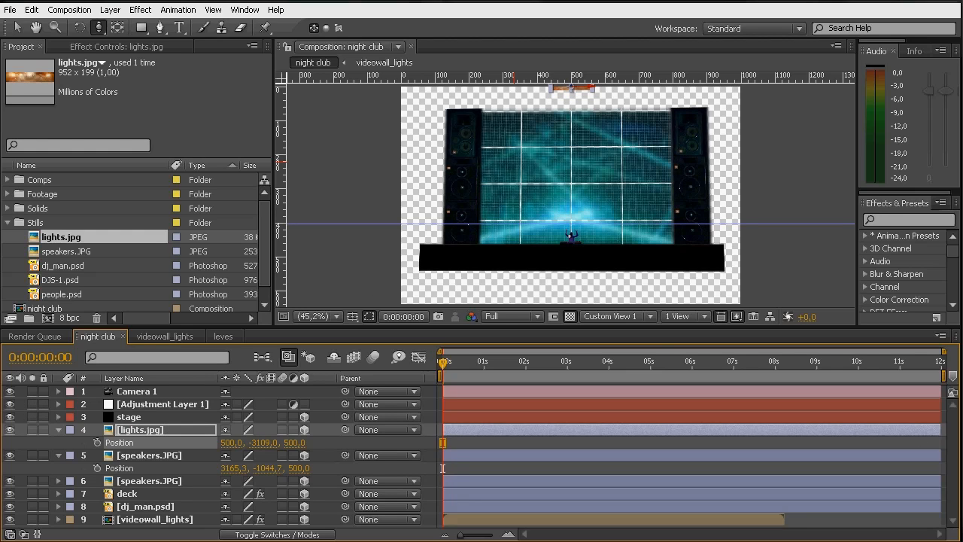
pyautogui.click(150, 444)
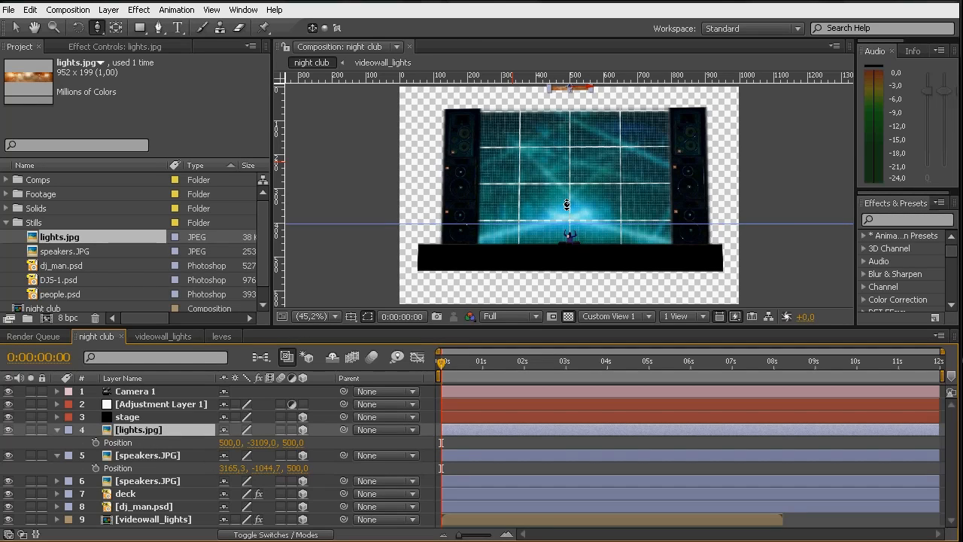
pyautogui.press('c')
pyautogui.moveTo(581, 140); pyautogui.dragTo(578, 295)
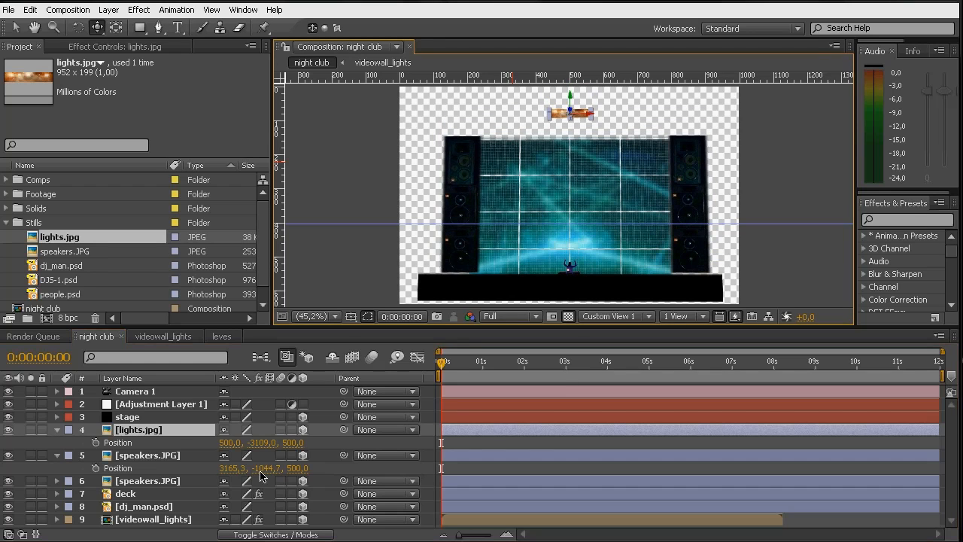
# - Scale the lights.jpg layer to 692% and move it up to Y position -3206
pyautogui.press('s')
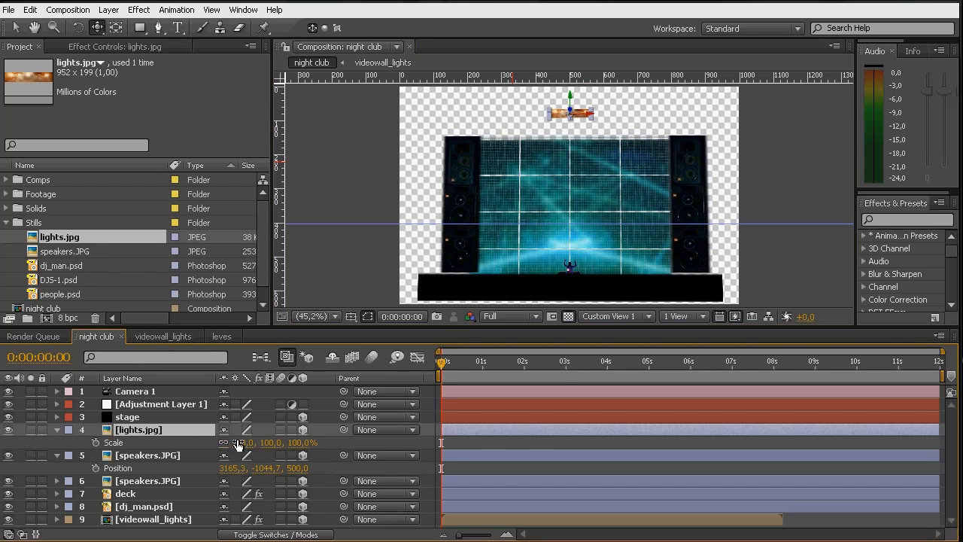
pyautogui.moveTo(238, 445); pyautogui.dragTo(680, 444)
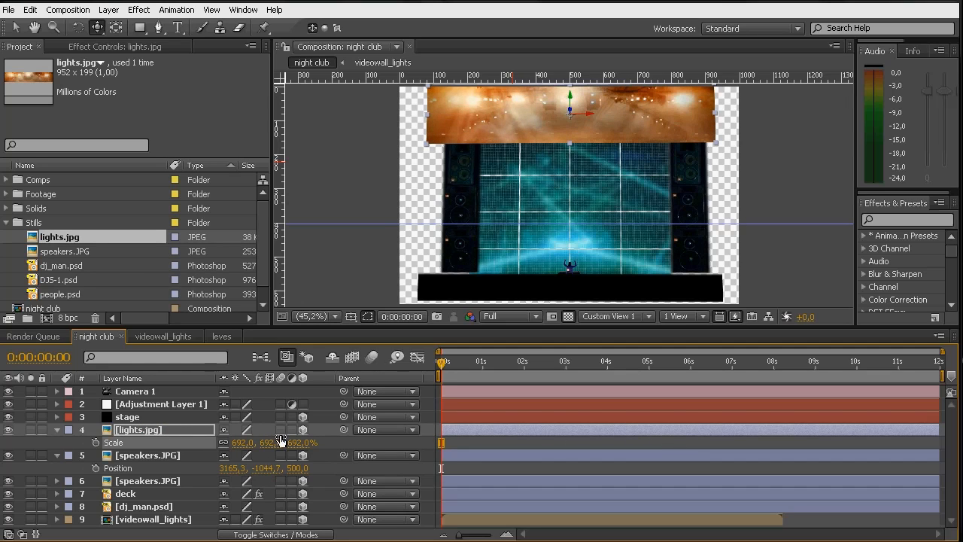
pyautogui.hotkey('shift', 'p')
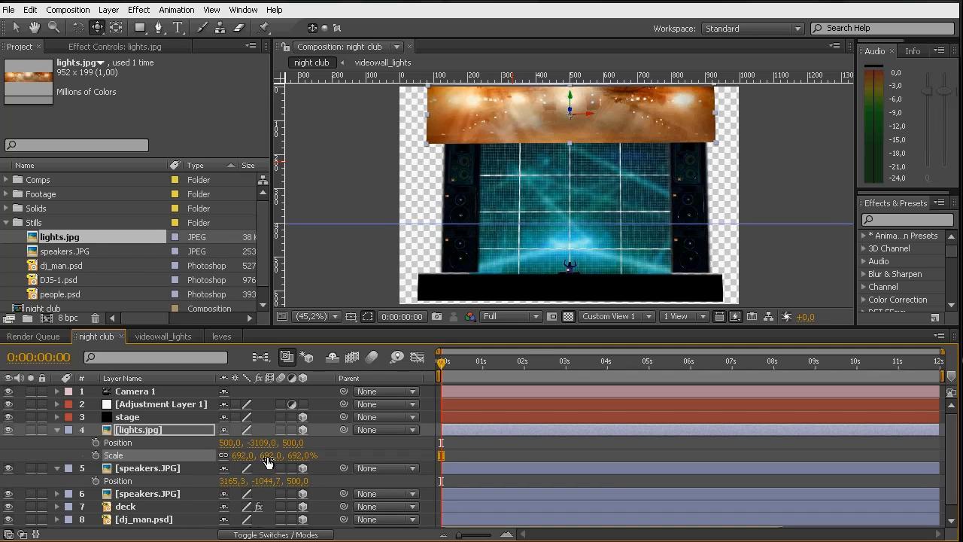
pyautogui.moveTo(258, 445)
pyautogui.mouseDown()
pyautogui.moveTo(106, 443)
pyautogui.moveTo(200, 443)
pyautogui.mouseUp()
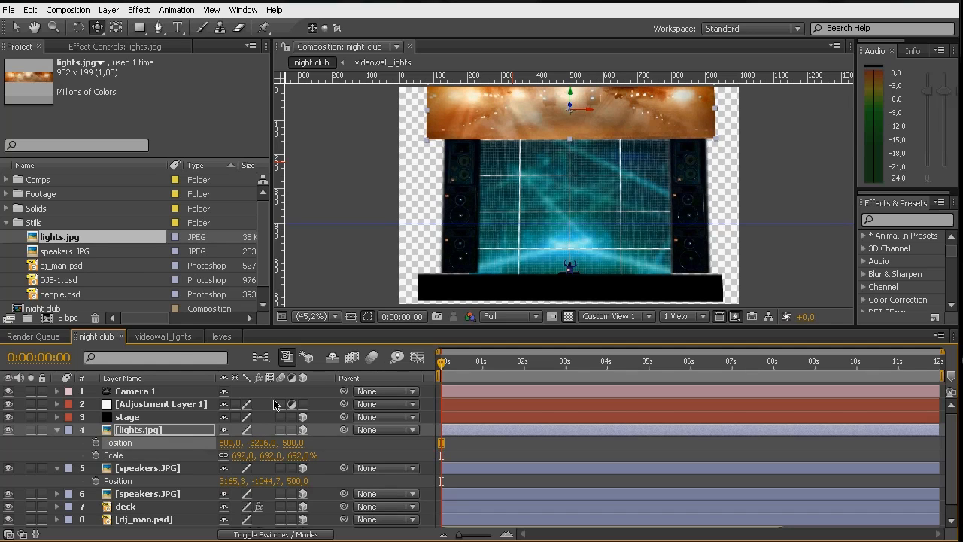
pyautogui.click(148, 434)
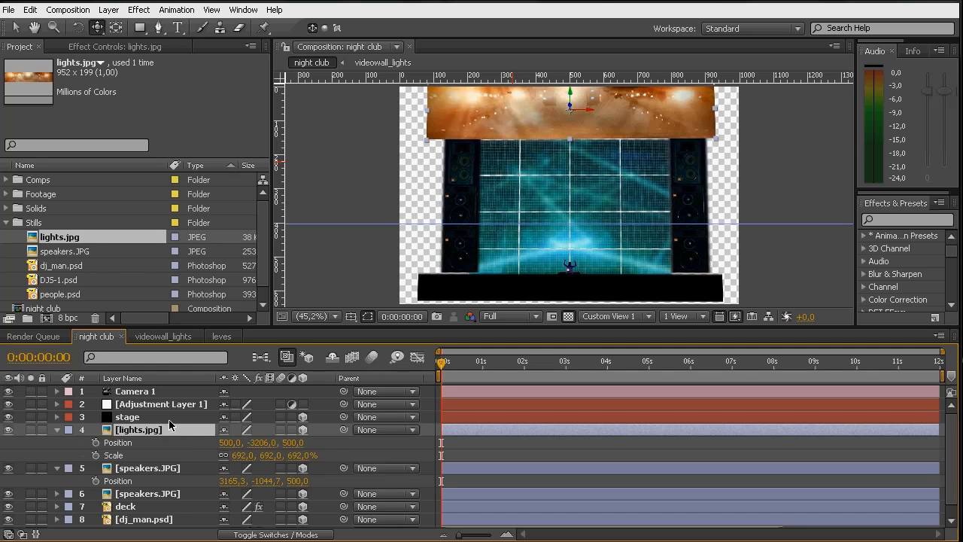
# - Add a full-size mask to the lights.jpg layer with an expansion of -17 pixels and a feather of 25 pixels
pyautogui.hotkey('ctrl', 'shift', 'n')
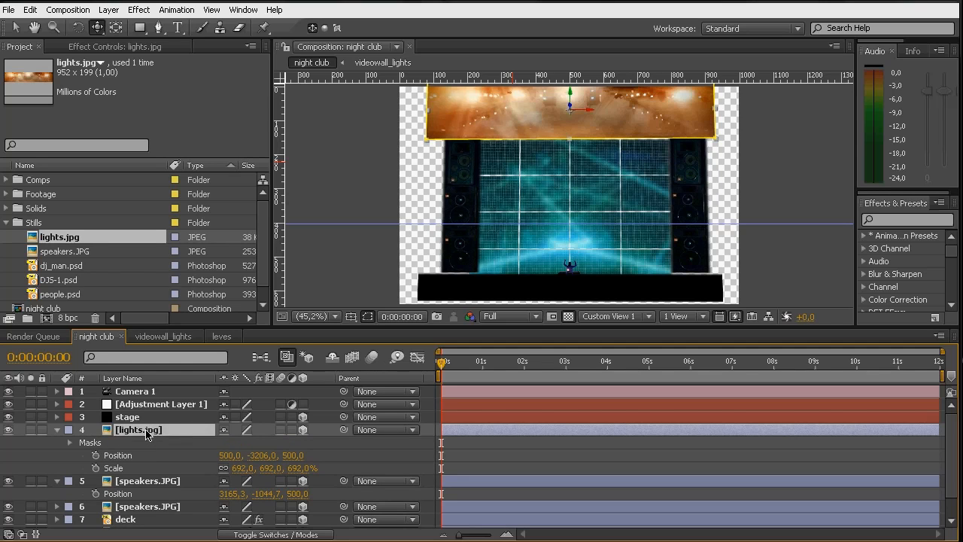
pyautogui.press('m')
pyautogui.press('m')
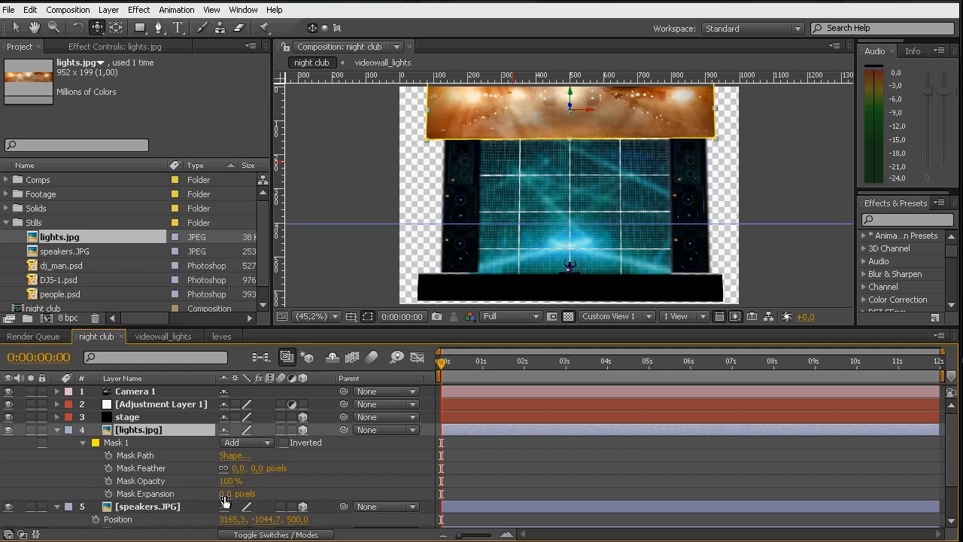
pyautogui.moveTo(227, 494); pyautogui.dragTo(214, 497)
pyautogui.click(259, 469)
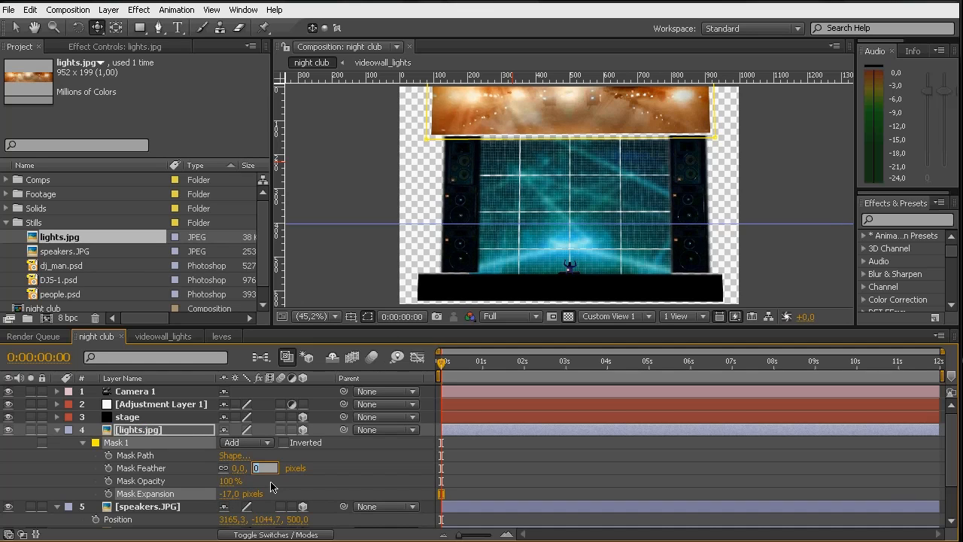
pyautogui.write('25')
pyautogui.press('Return')
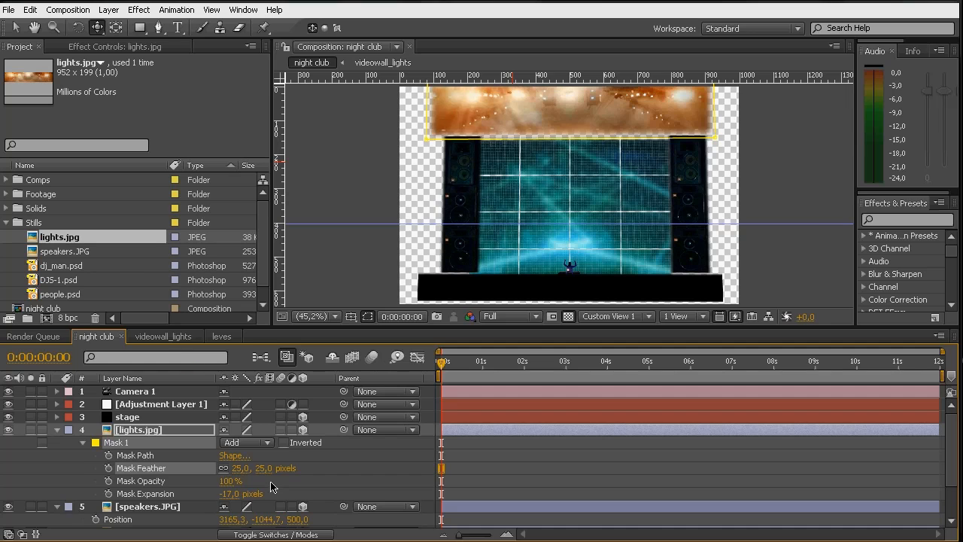
# - Turn off the transparency grid and increase the lights.jpg mask feather to 121 pixels
pyautogui.click(151, 444)
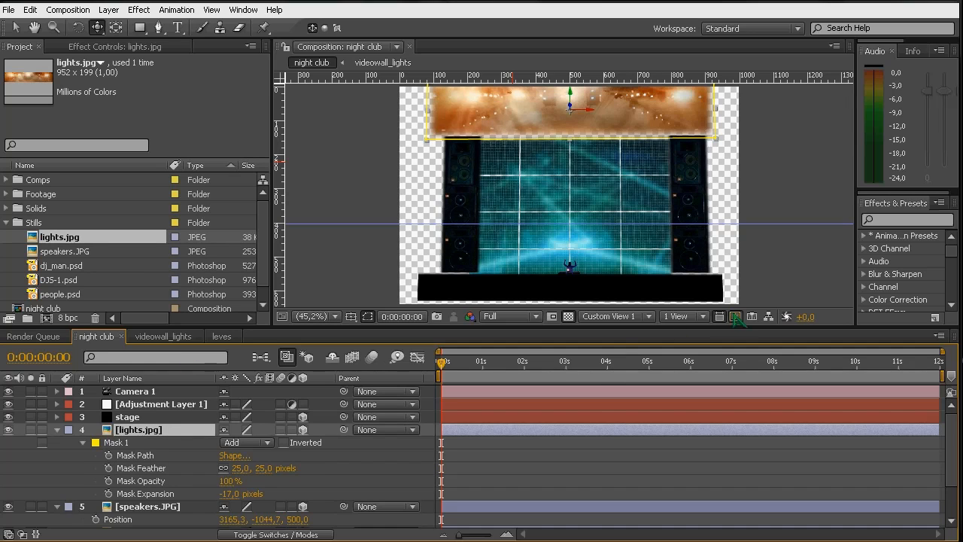
pyautogui.click(569, 317)
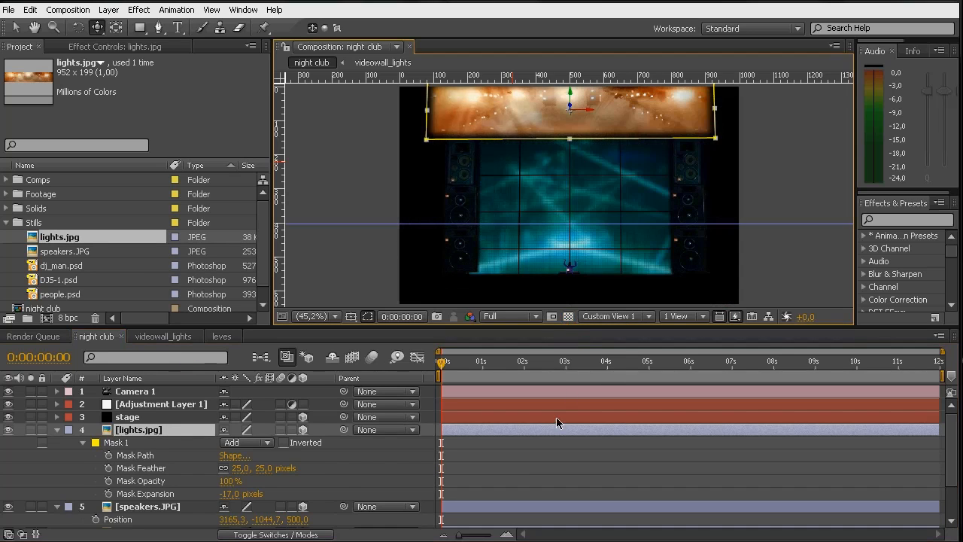
pyautogui.moveTo(258, 468); pyautogui.dragTo(341, 471)
pyautogui.click(178, 437)
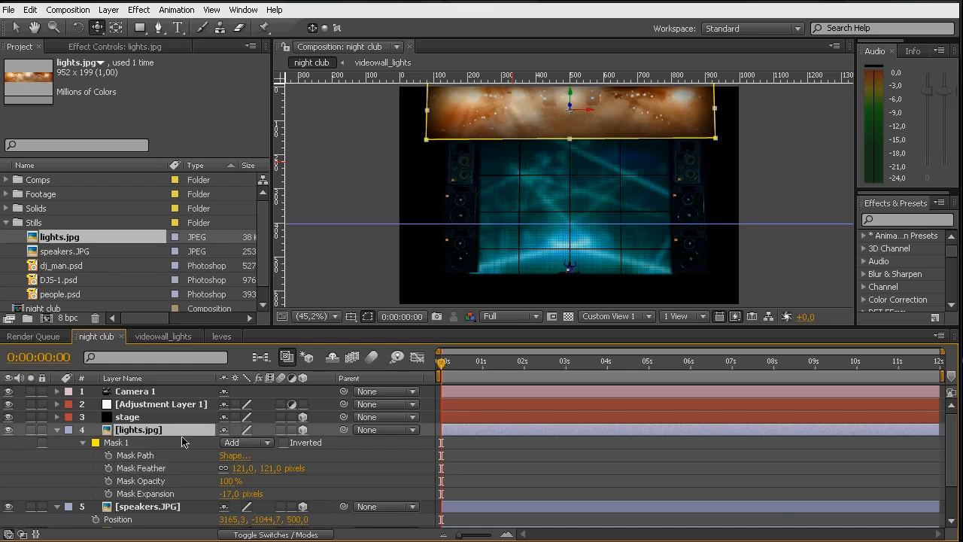
# - Scale lights.jpg to 704%, set its Y position to -3188, and collapse the lights and upper speakers layers' properties
pyautogui.press('s')
pyautogui.moveTo(280, 446)
pyautogui.mouseDown()
pyautogui.moveTo(295, 447)
pyautogui.moveTo(280, 450)
pyautogui.mouseUp()
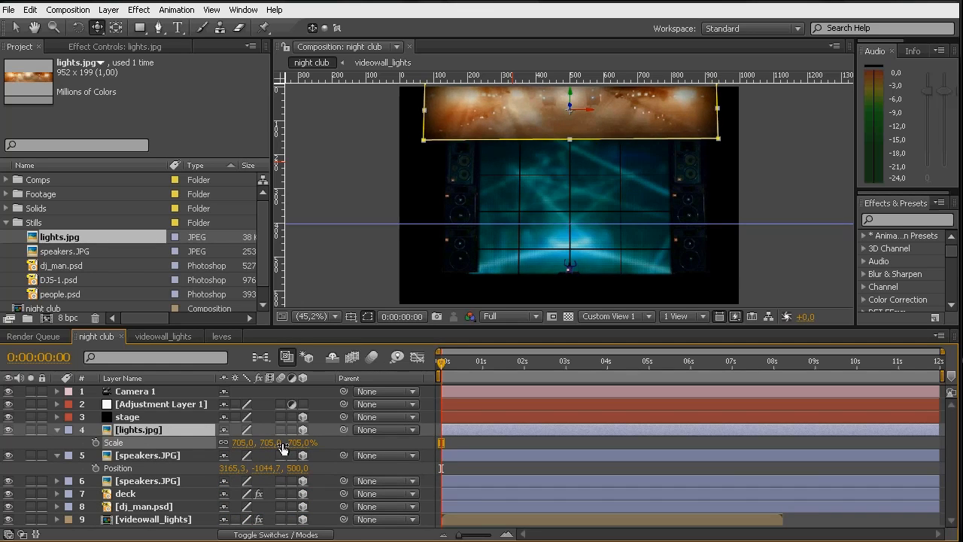
pyautogui.click(181, 434)
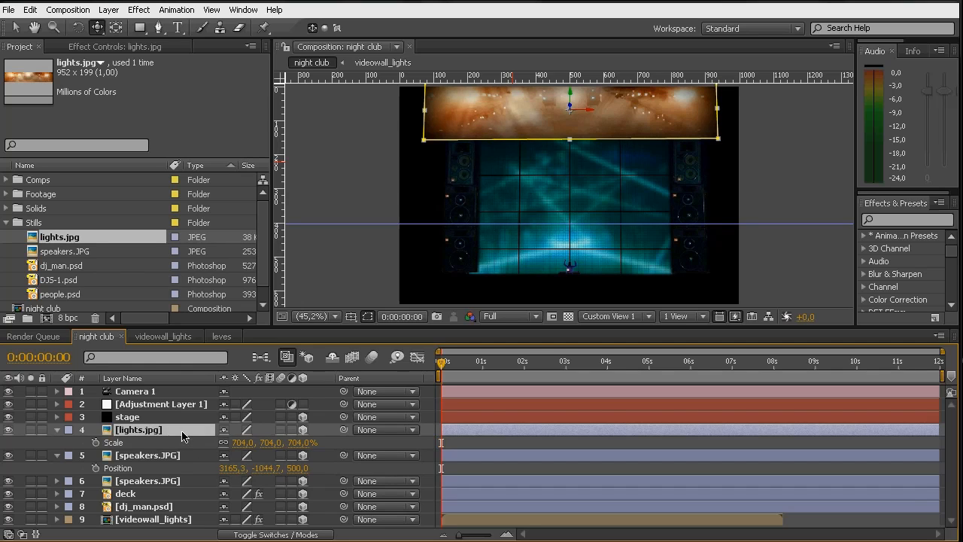
pyautogui.press('p')
pyautogui.moveTo(254, 446); pyautogui.dragTo(276, 449)
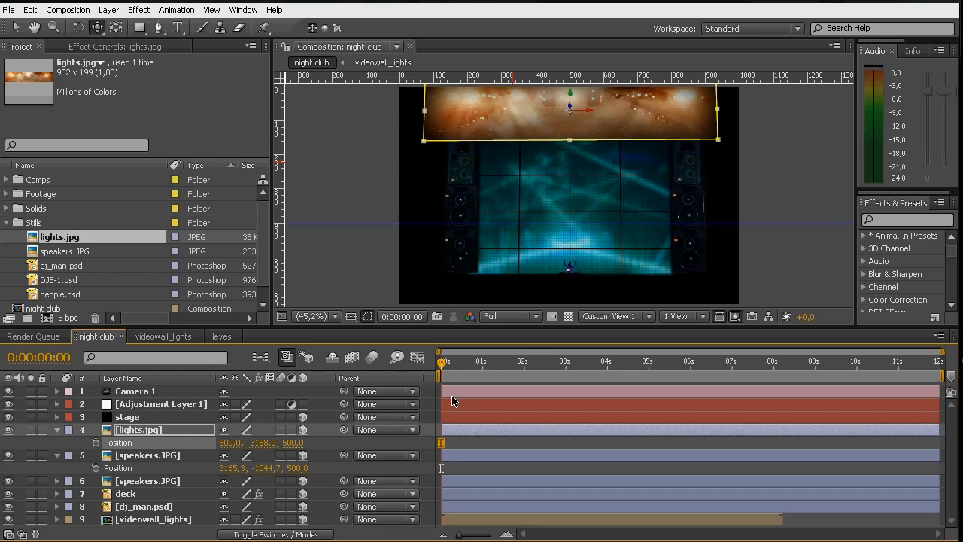
pyautogui.click(139, 435)
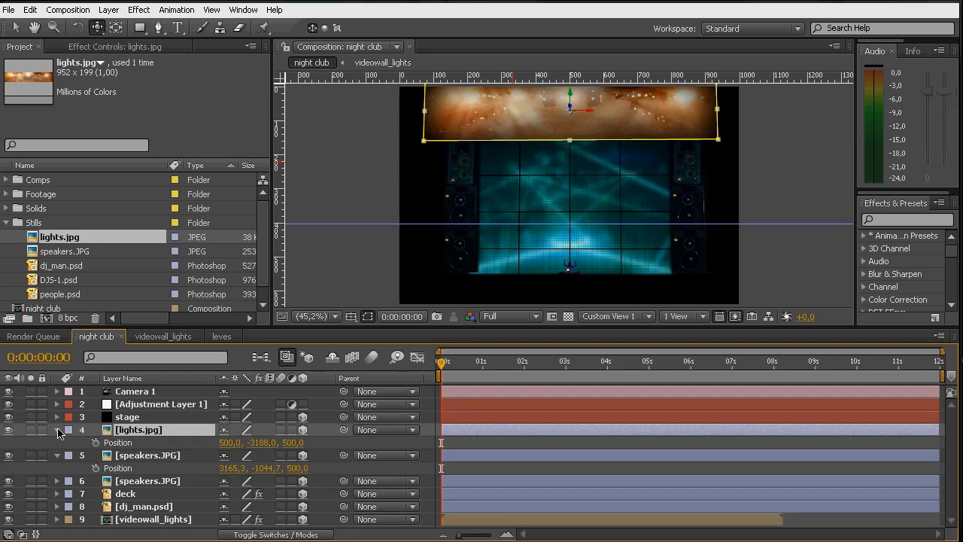
pyautogui.click(57, 430)
pyautogui.click(57, 442)
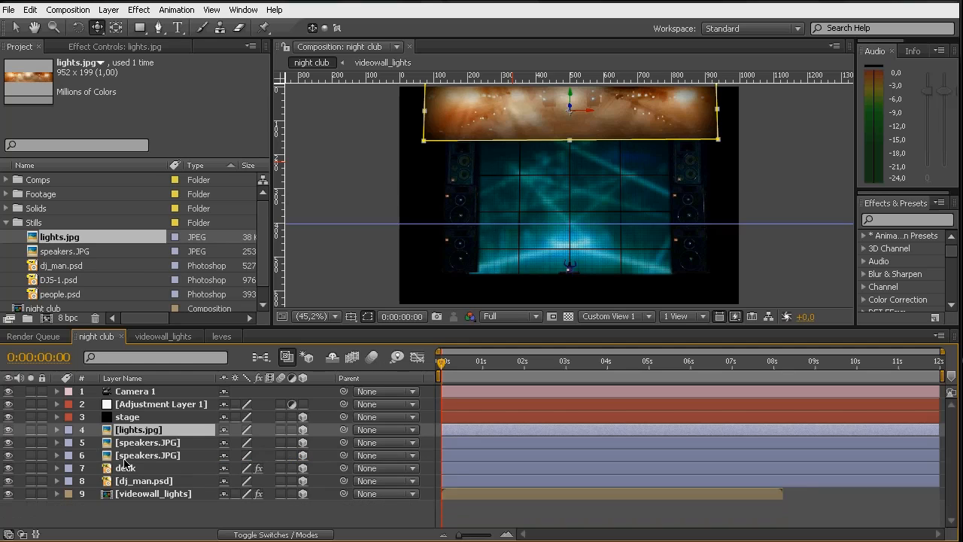
# - Parent the right speakers.JPG layer to the left one and lower the pair by setting the left one's Y position to -949.7
pyautogui.click(161, 443)
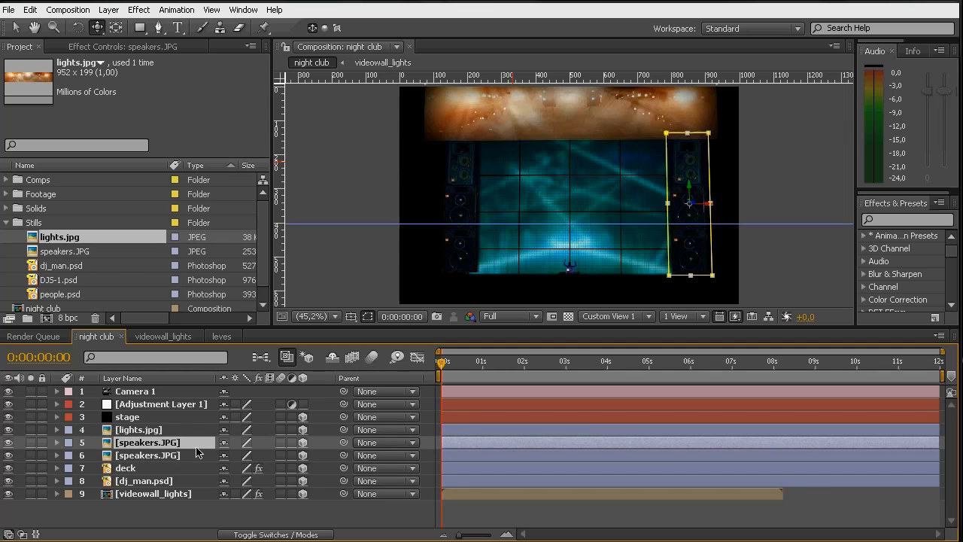
pyautogui.moveTo(345, 443); pyautogui.dragTo(181, 456)
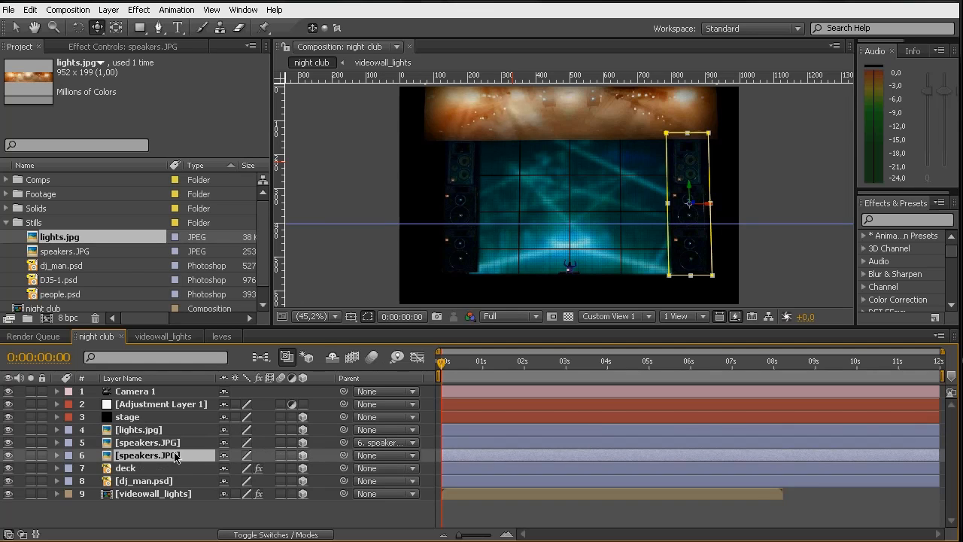
pyautogui.press('p')
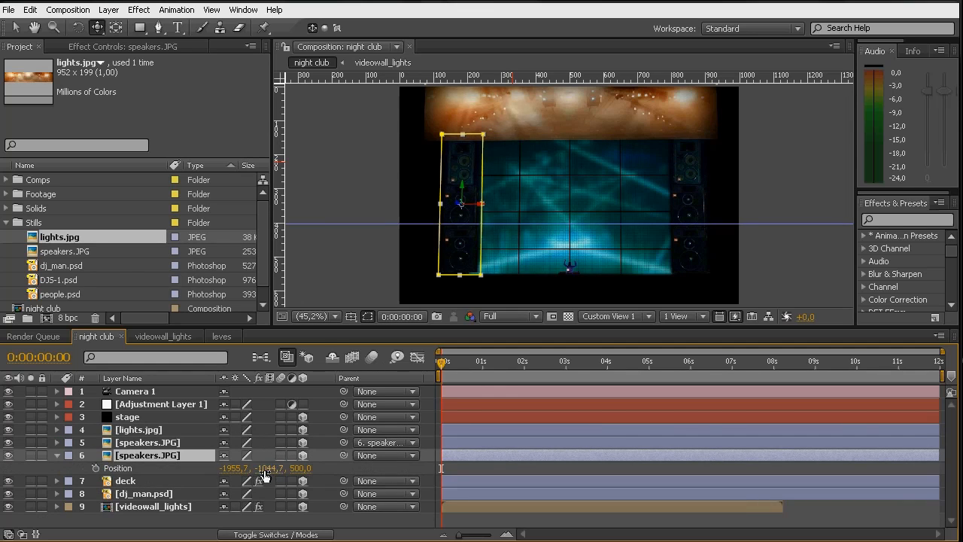
pyautogui.moveTo(300, 474); pyautogui.dragTo(328, 476)
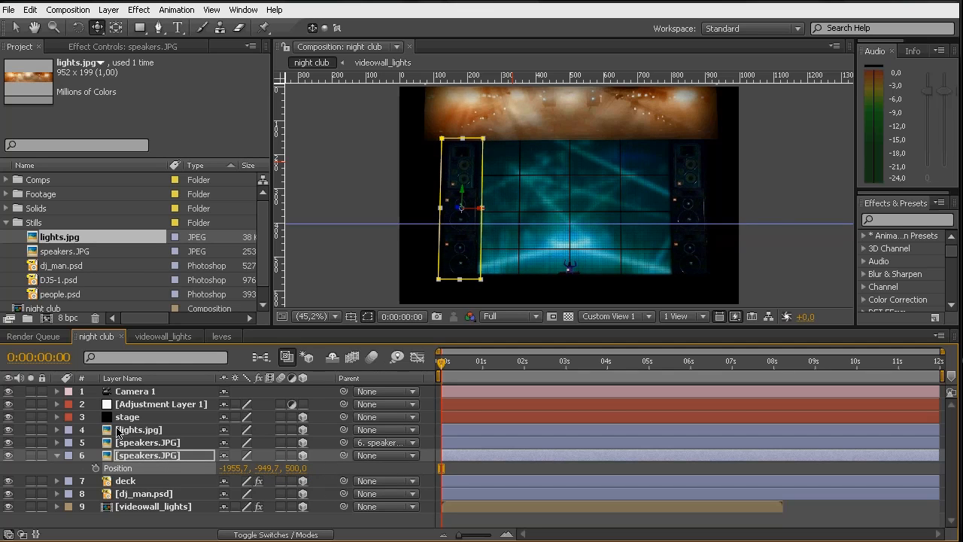
# - Set the lights.jpg layer's Z position to 600 and deselect it
pyautogui.click(139, 433)
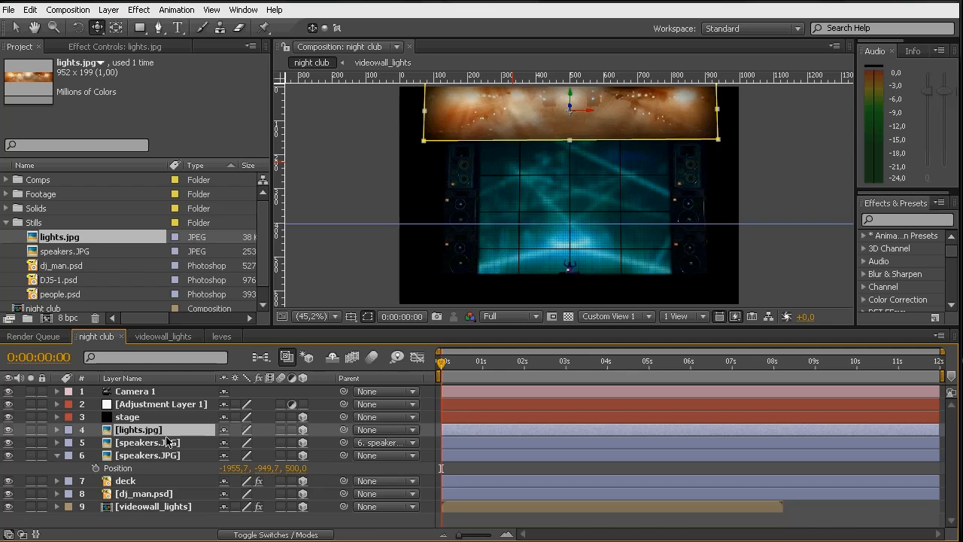
pyautogui.press('p')
pyautogui.moveTo(287, 444); pyautogui.dragTo(438, 459)
pyautogui.click(287, 444)
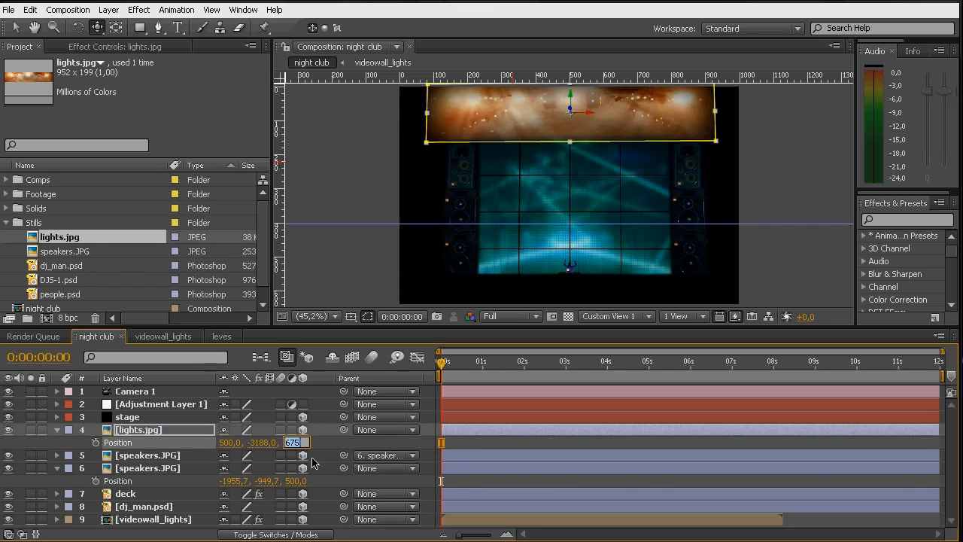
pyautogui.write('600')
pyautogui.press('Return')
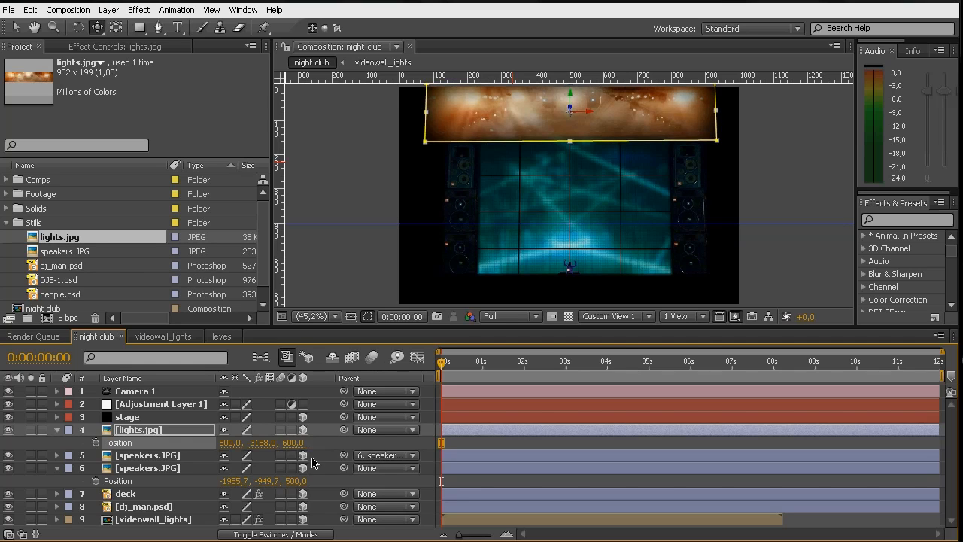
pyautogui.click(391, 445)
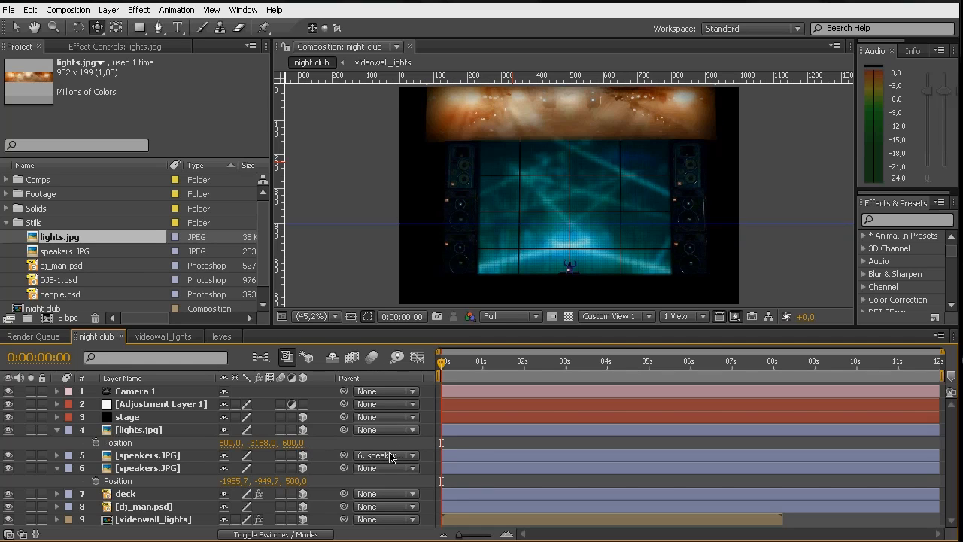
# - Set the lights.jpg mask expansion to -33 pixels and its feather to 71 pixels, then hide the mask outlines
pyautogui.click(142, 437)
pyautogui.press('m')
pyautogui.press('m')
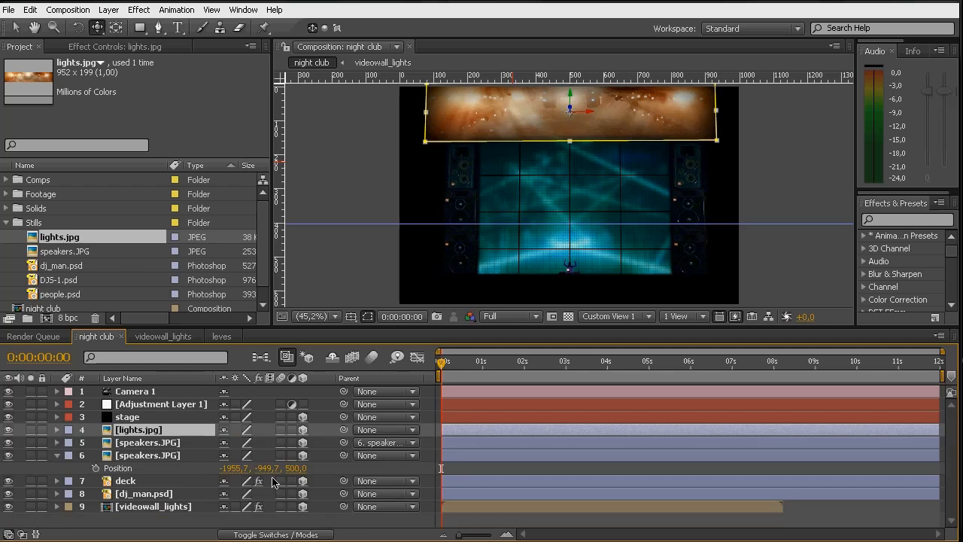
pyautogui.press('m')
pyautogui.press('m')
pyautogui.moveTo(272, 475); pyautogui.dragTo(212, 496)
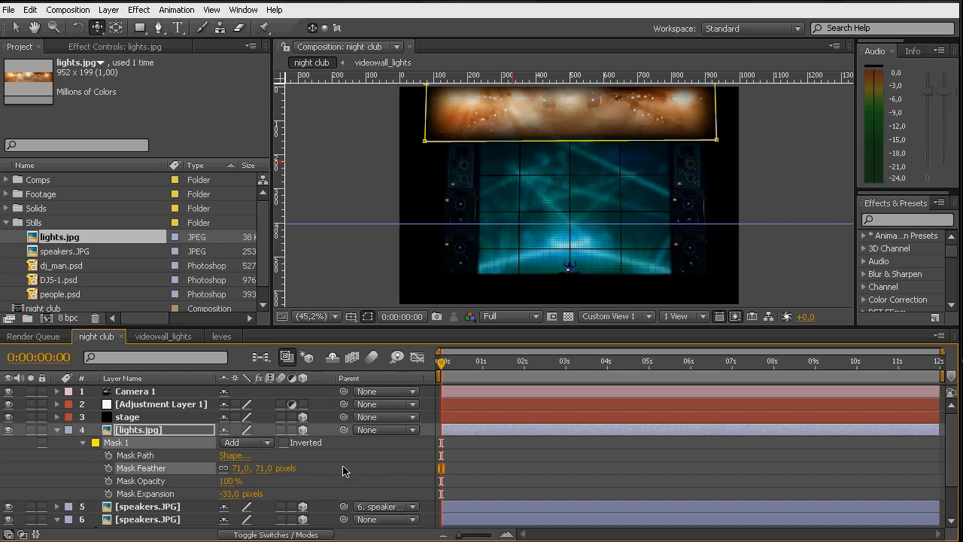
pyautogui.click(367, 316)
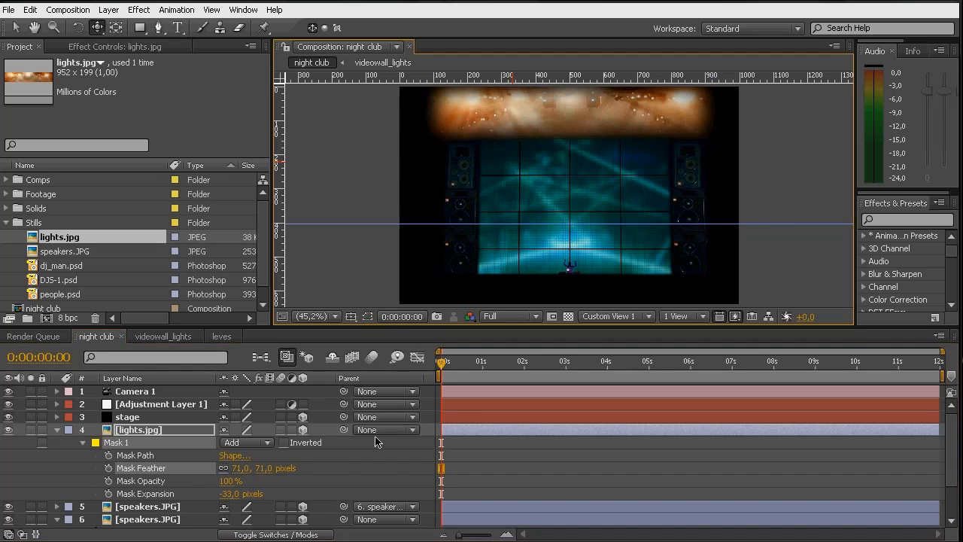
# - Save the project and apply the Levels color correction effect to the lights.jpg layer
pyautogui.click(147, 432)
pyautogui.hotkey('ctrl', 's')
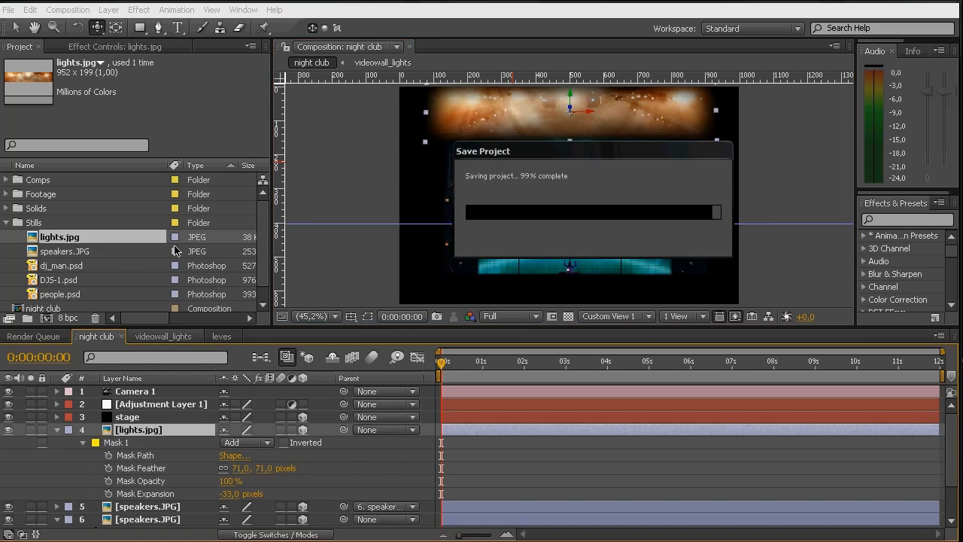
pyautogui.click(143, 11)
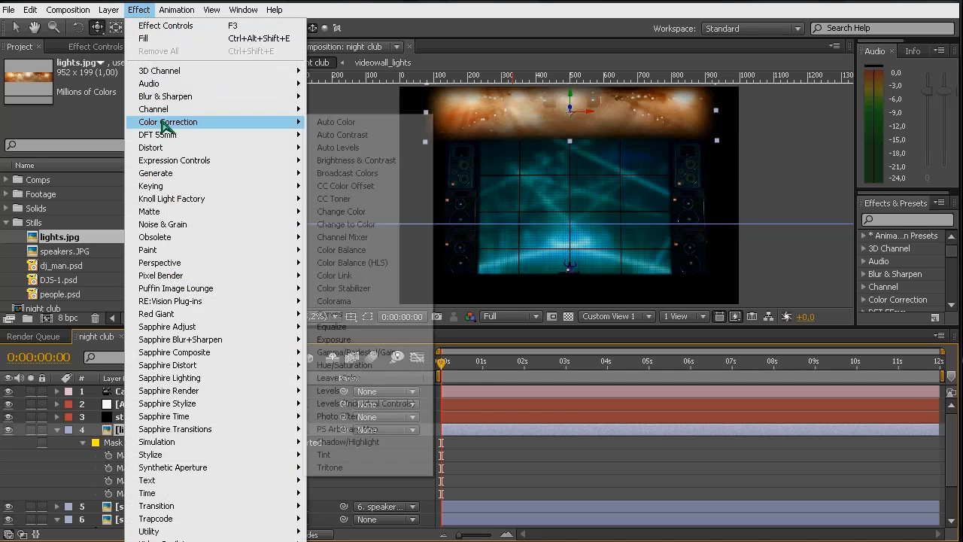
pyautogui.moveTo(170, 125)
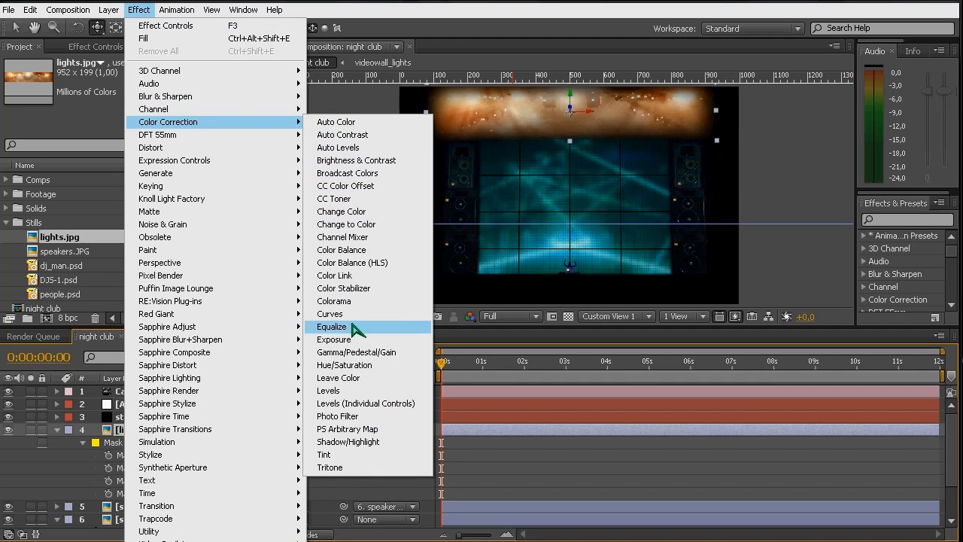
pyautogui.click(332, 391)
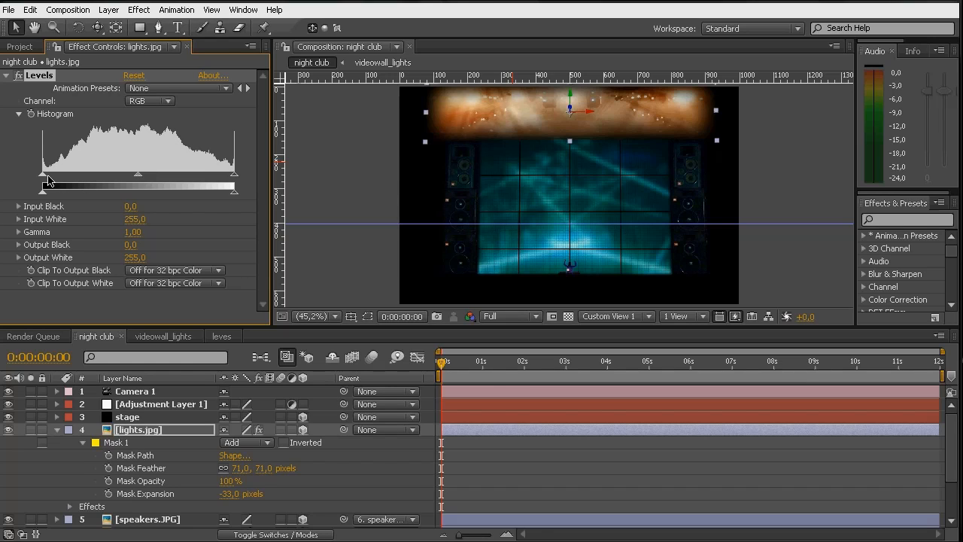
# - Set the Levels input black of the lights.jpg layer to 86 and view the scene through the active camera
pyautogui.moveTo(44, 181); pyautogui.dragTo(107, 183)
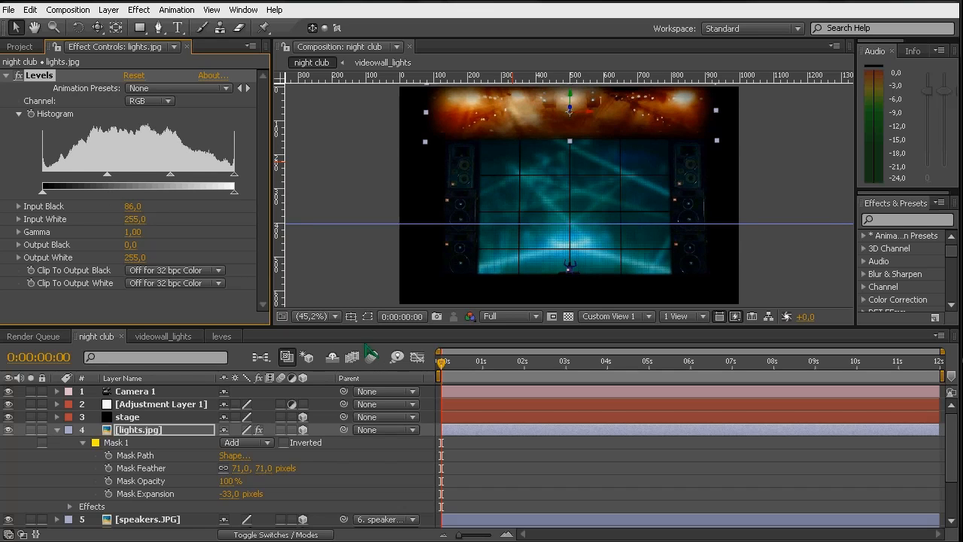
pyautogui.click(625, 317)
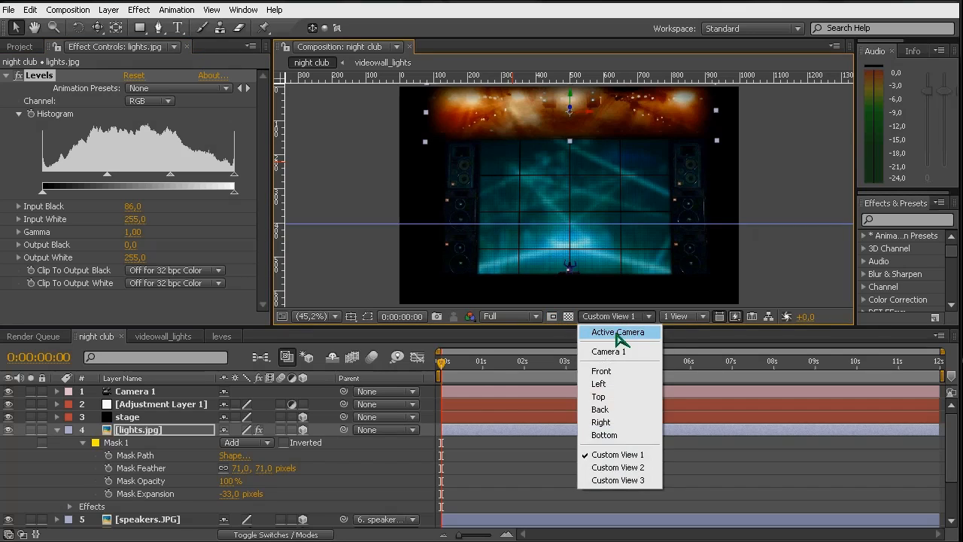
pyautogui.click(619, 335)
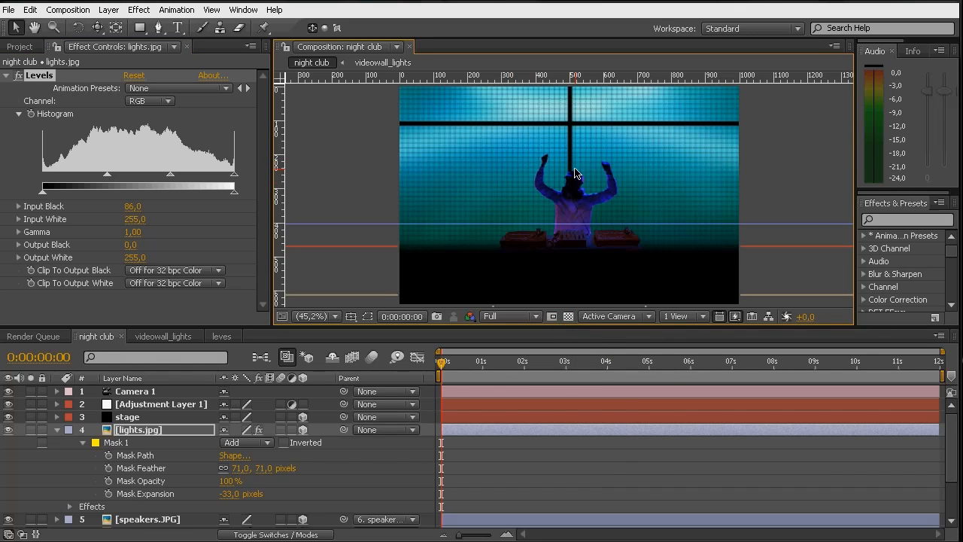
# - Reset Camera 1's transform and collapse the expanded Camera 1 and lights.jpg layer properties
pyautogui.press('c')
pyautogui.moveTo(584, 156)
pyautogui.mouseDown()
pyautogui.moveTo(581, 307)
pyautogui.moveTo(589, 148)
pyautogui.mouseUp()
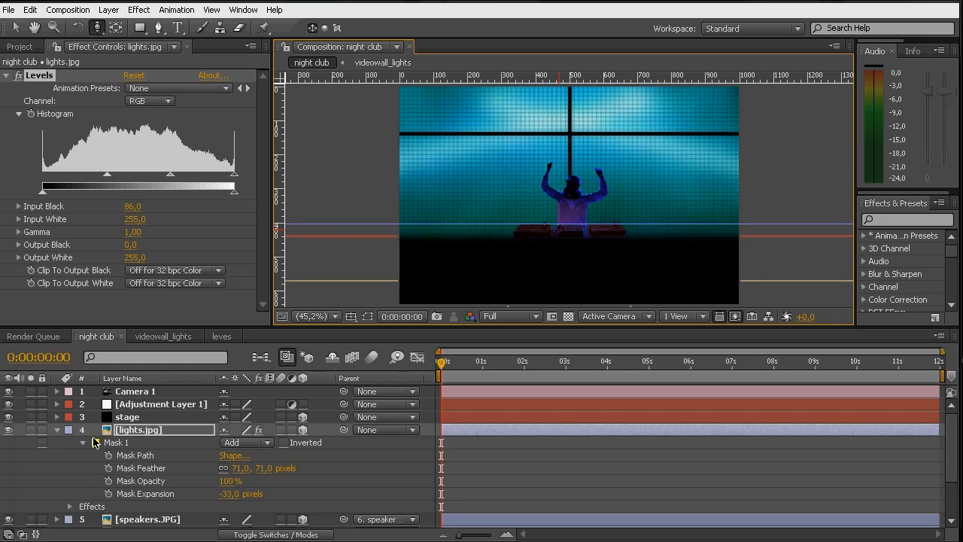
pyautogui.click(135, 392)
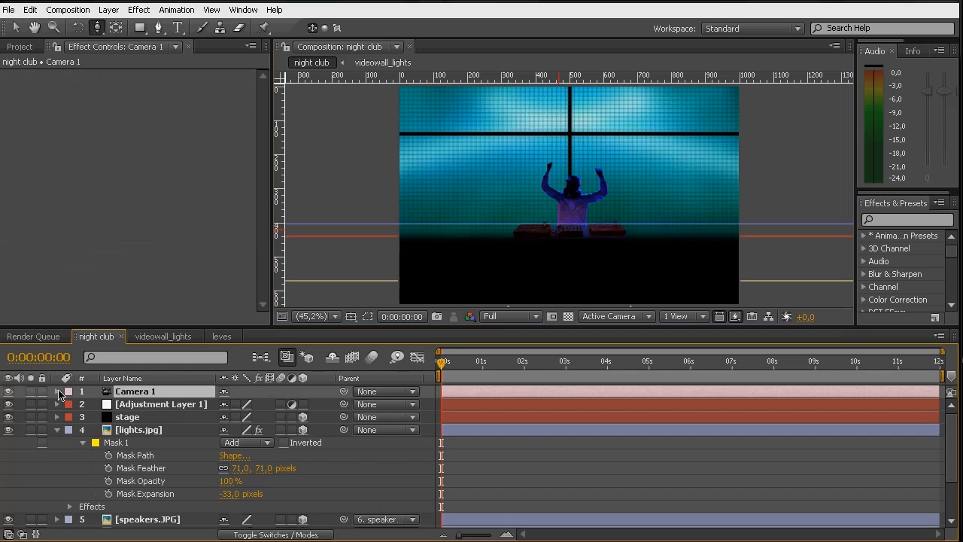
pyautogui.click(57, 392)
pyautogui.click(229, 405)
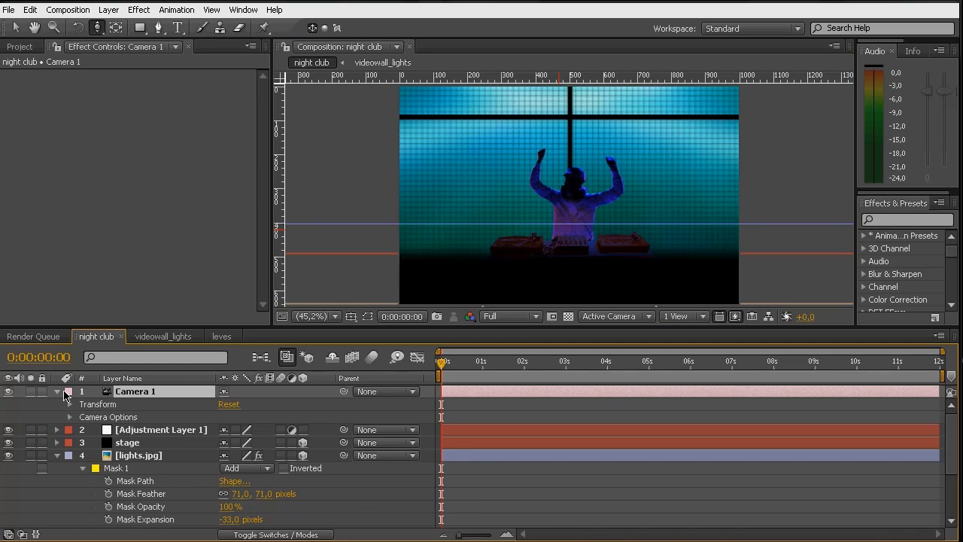
pyautogui.click(57, 391)
pyautogui.click(57, 430)
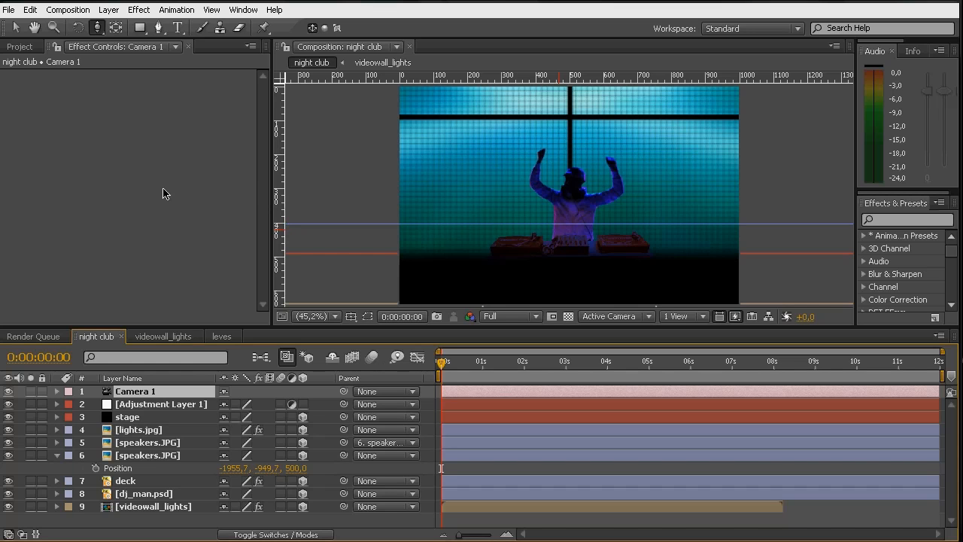
# - Create a new composition from temp_music.wav in the Footage folder and reveal the layer's audio levels
pyautogui.click(21, 45)
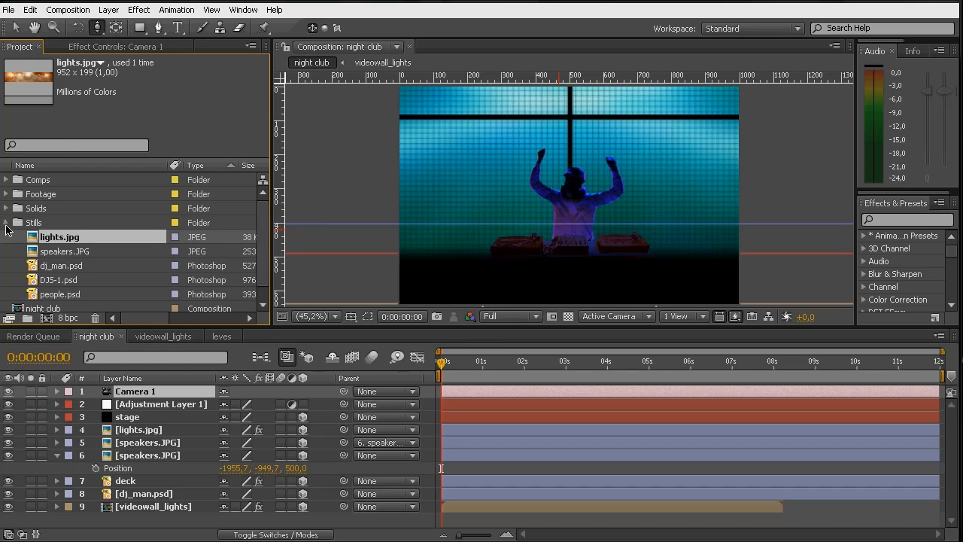
pyautogui.click(6, 222)
pyautogui.click(6, 194)
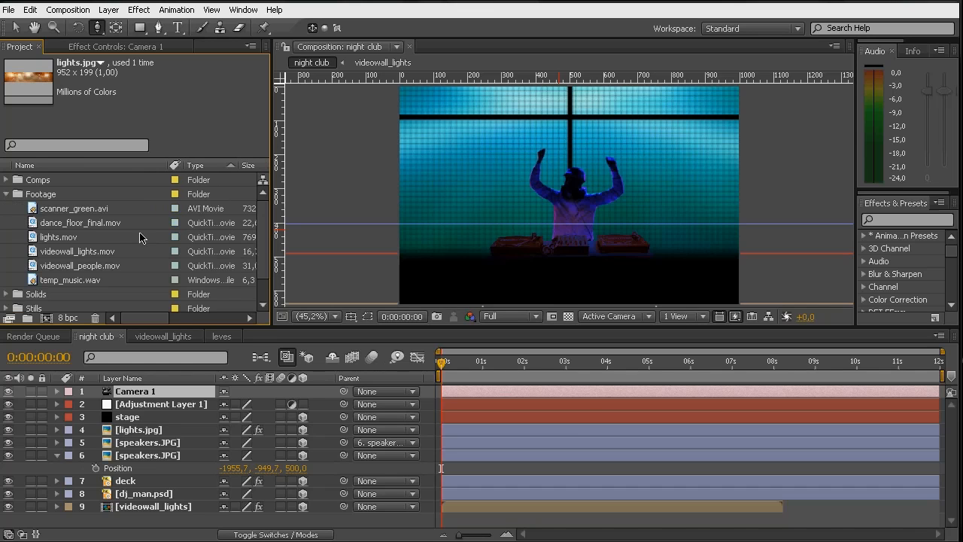
pyautogui.moveTo(68, 284); pyautogui.dragTo(46, 318)
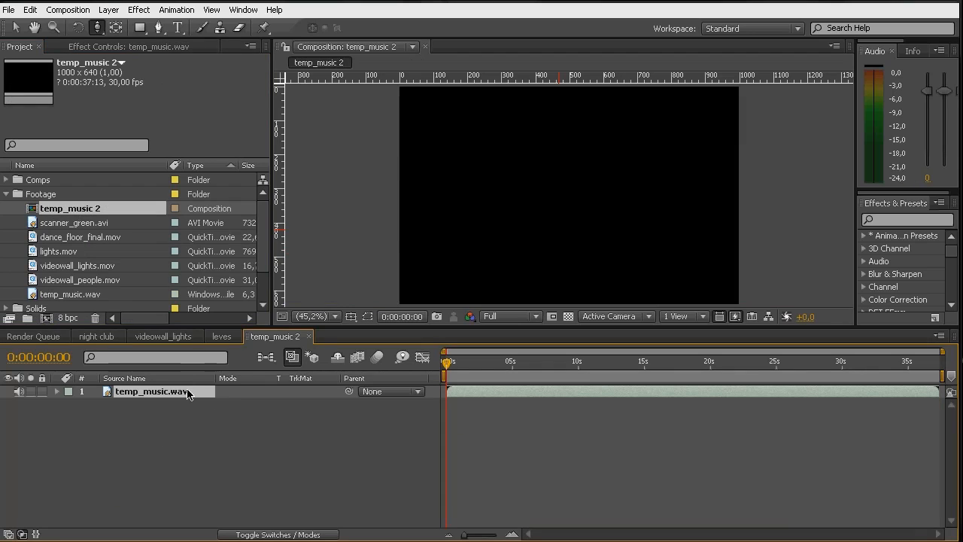
pyautogui.press('l')
# - Add a black 1000 x 640 px solid to the temp_music 2 composition
pyautogui.hotkey('ctrl', 'y')
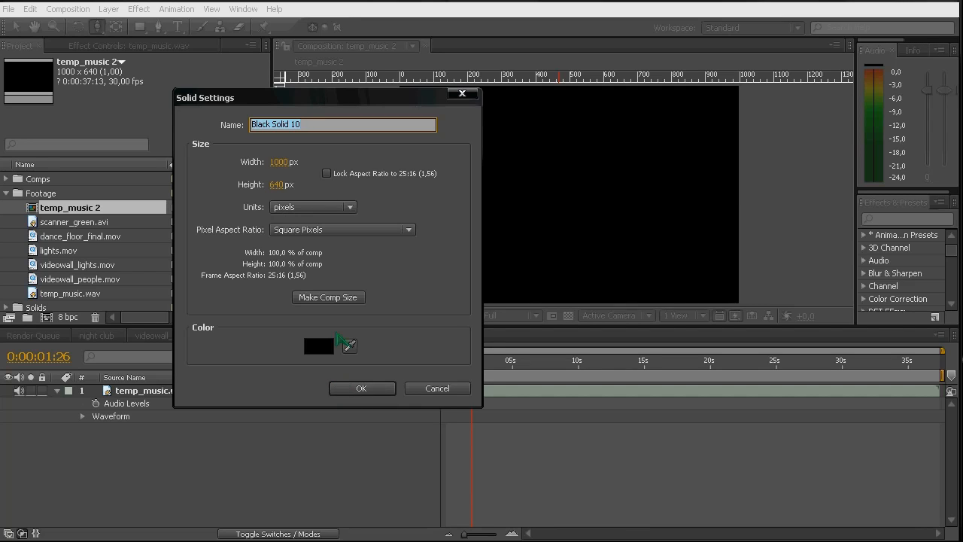
pyautogui.click(348, 390)
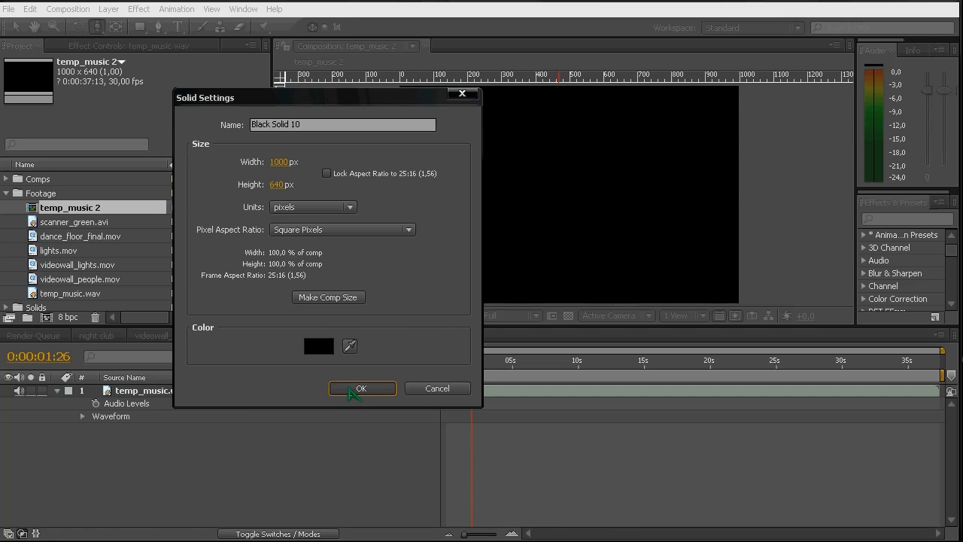
pyautogui.click(351, 390)
# - Apply the Audio Spectrum effect to the black solid with temp_music.wav as audio layer and preview it up to 0:00:10:13
pyautogui.click(139, 9)
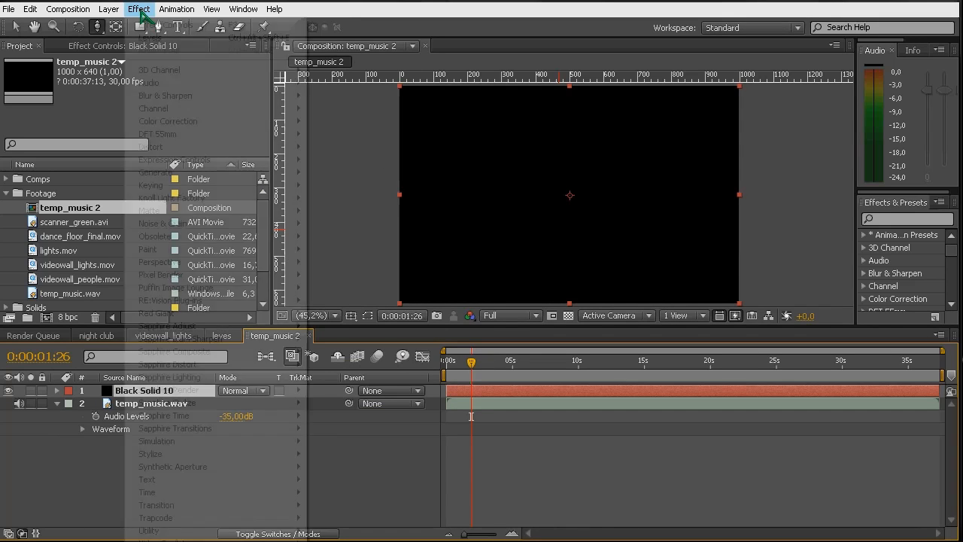
pyautogui.moveTo(174, 188)
pyautogui.moveTo(249, 176)
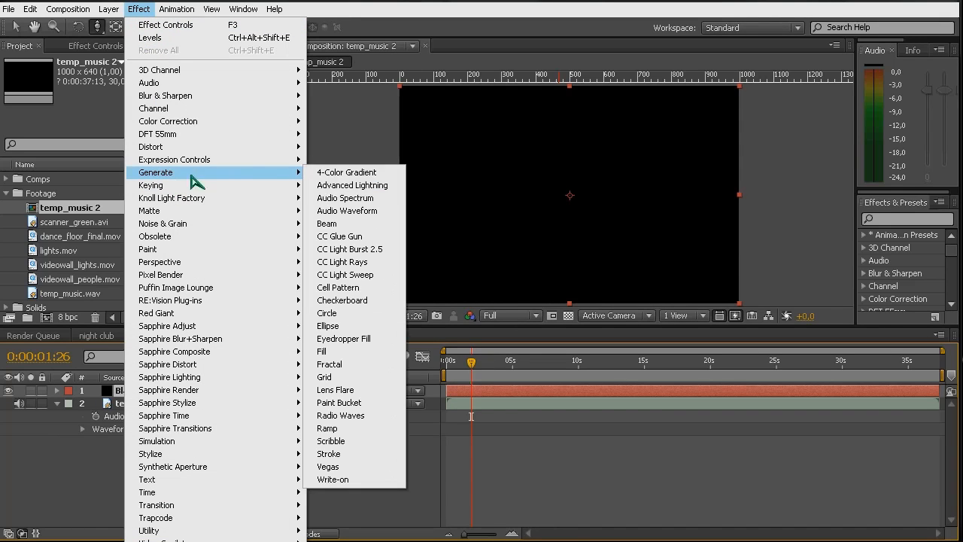
pyautogui.click(365, 203)
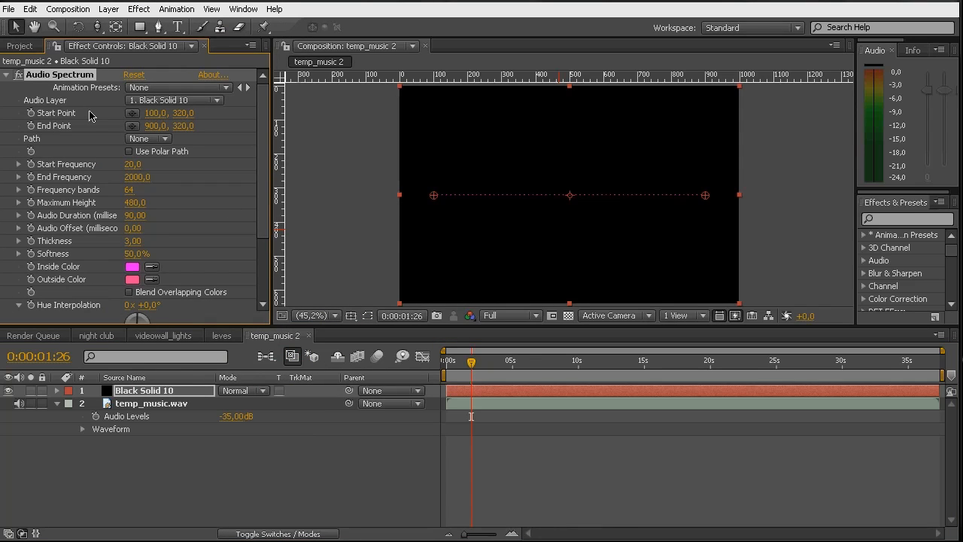
pyautogui.click(170, 101)
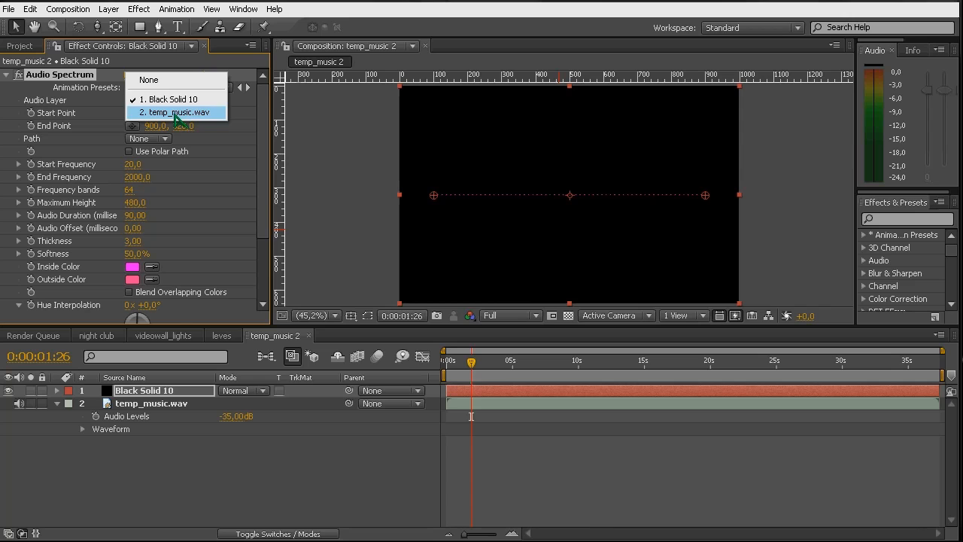
pyautogui.click(177, 113)
pyautogui.moveTo(476, 367); pyautogui.dragTo(588, 380)
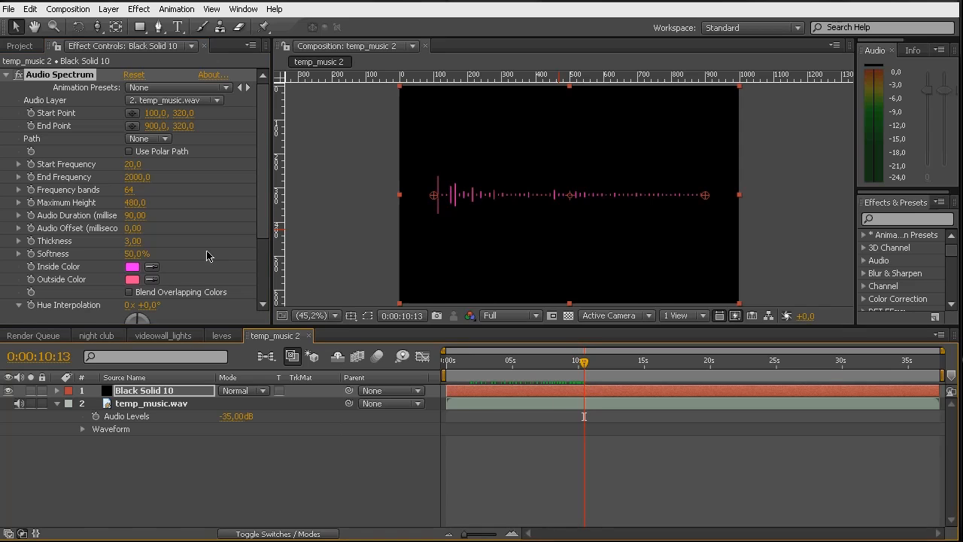
# - Set both the inside and outside colors of the audio spectrum to white
pyautogui.click(133, 269)
pyautogui.moveTo(531, 257); pyautogui.dragTo(491, 184)
pyautogui.press('Return')
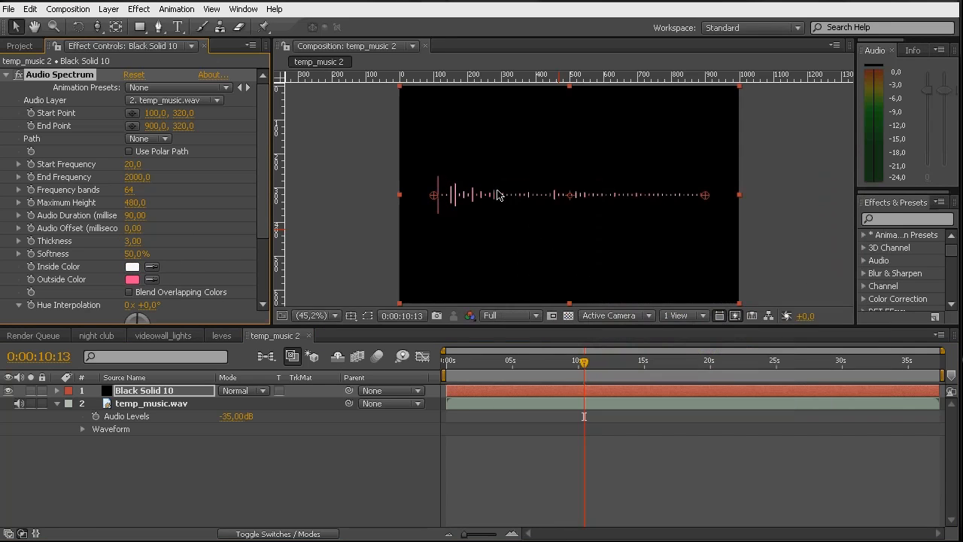
pyautogui.click(132, 280)
pyautogui.moveTo(515, 238); pyautogui.dragTo(492, 155)
pyautogui.press('Return')
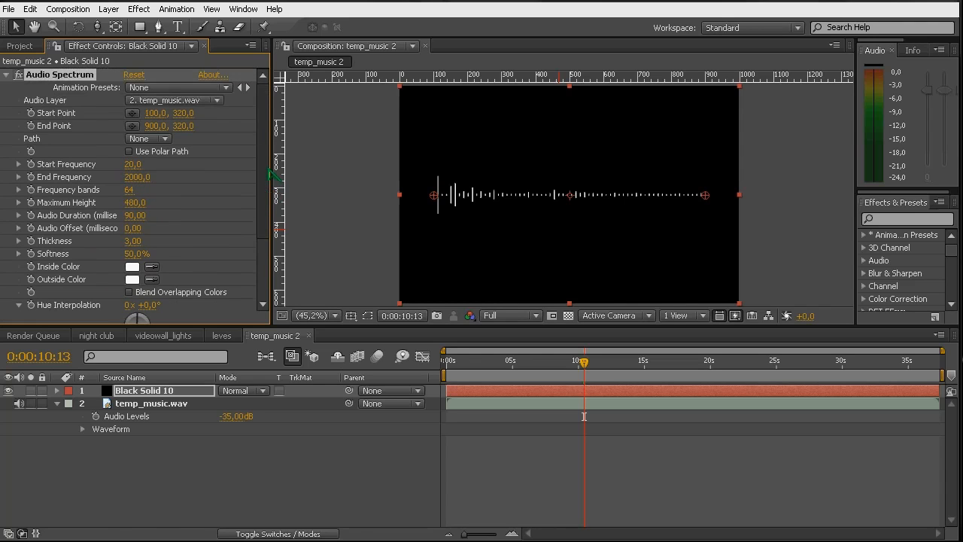
# - Stretch the spectrum to about X 13.6 at its start and X 977.5 at its end, and set its end frequency to 381
pyautogui.moveTo(434, 196); pyautogui.dragTo(404, 198)
pyautogui.moveTo(705, 196); pyautogui.dragTo(734, 197)
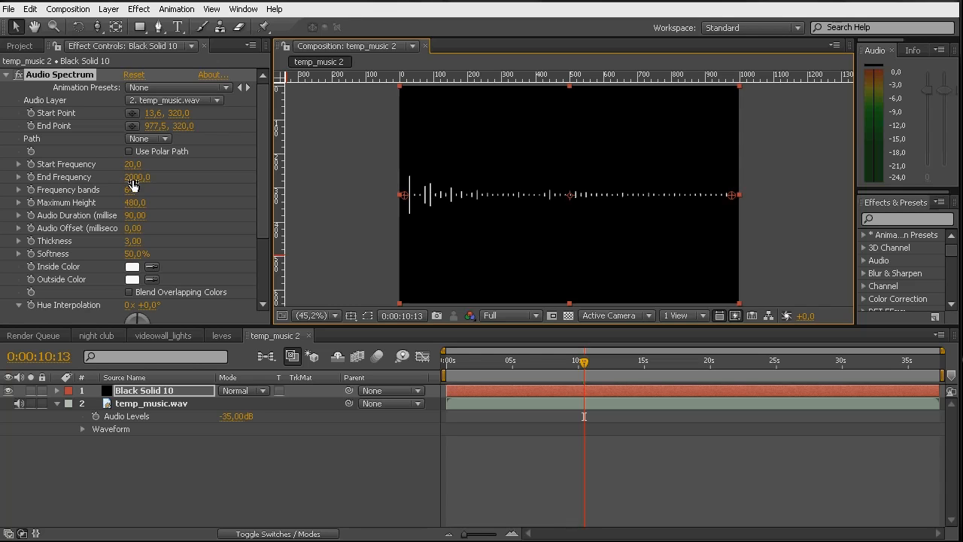
pyautogui.moveTo(137, 181); pyautogui.dragTo(101, 180)
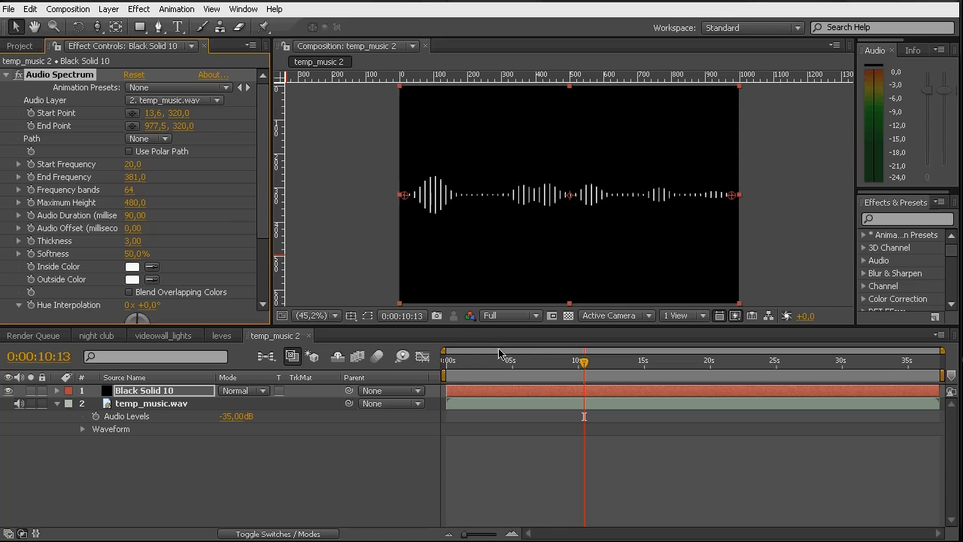
pyautogui.moveTo(480, 364); pyautogui.dragTo(530, 375)
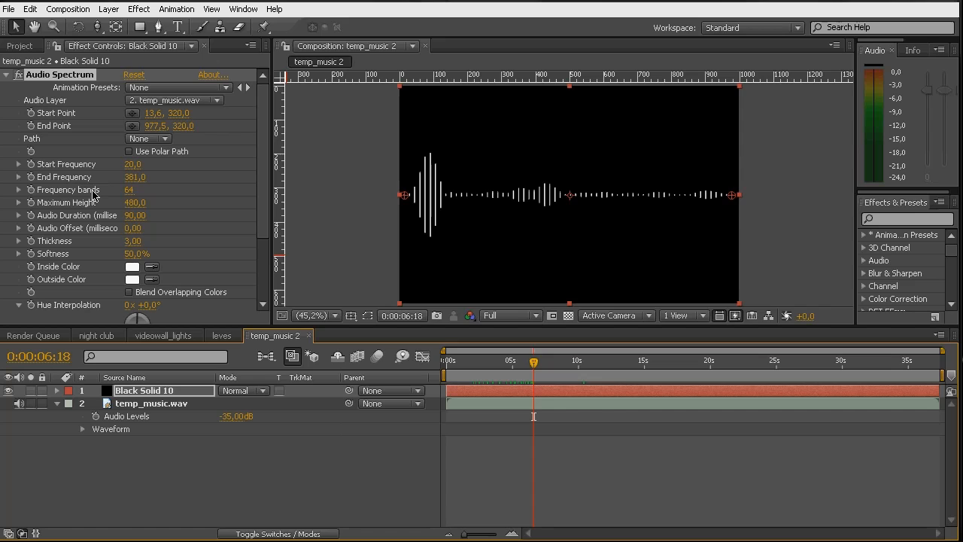
pyautogui.moveTo(532, 364); pyautogui.dragTo(596, 369)
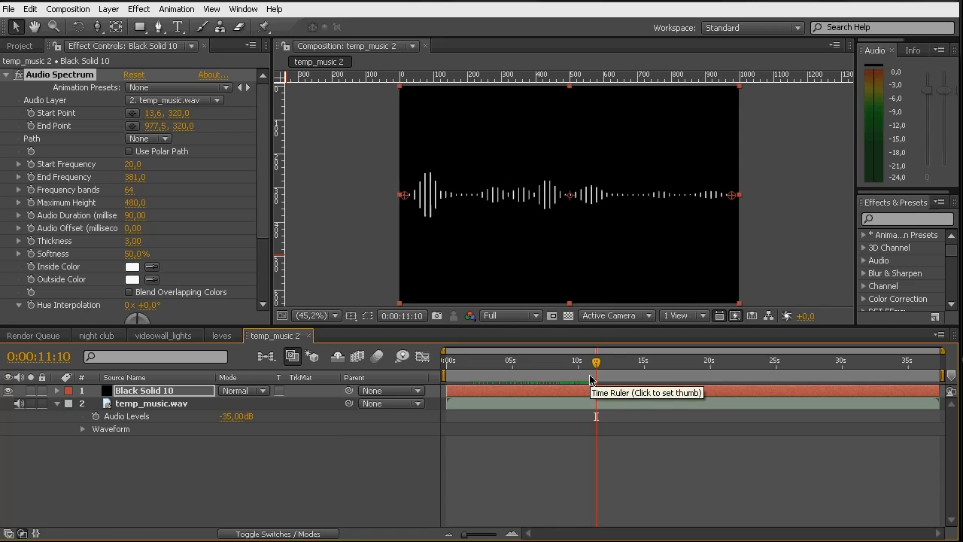
# - Set the audio spectrum's thickness to 13 and its softness to 0%
pyautogui.moveTo(128, 255); pyautogui.dragTo(296, 249)
pyautogui.click(142, 243)
pyautogui.write('13')
pyautogui.press('Return')
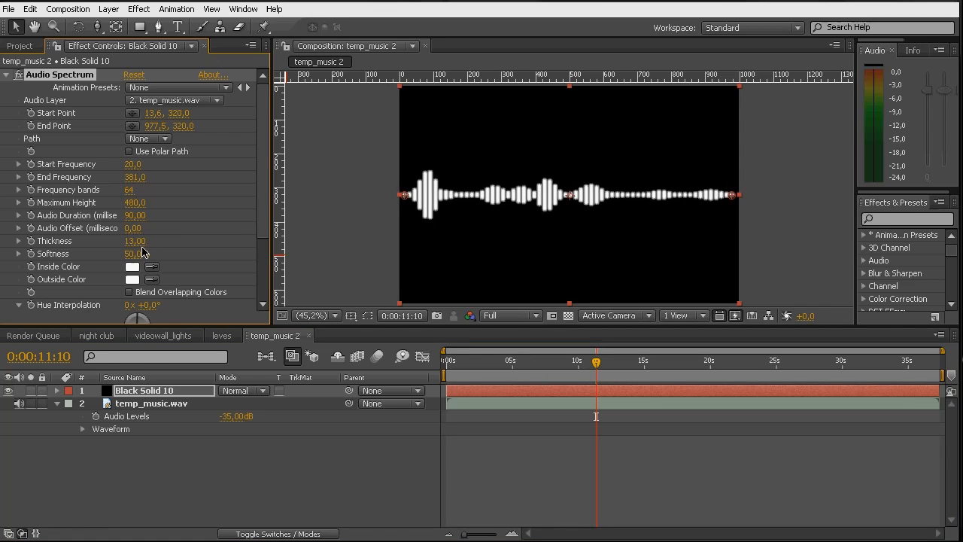
pyautogui.moveTo(135, 254); pyautogui.dragTo(107, 263)
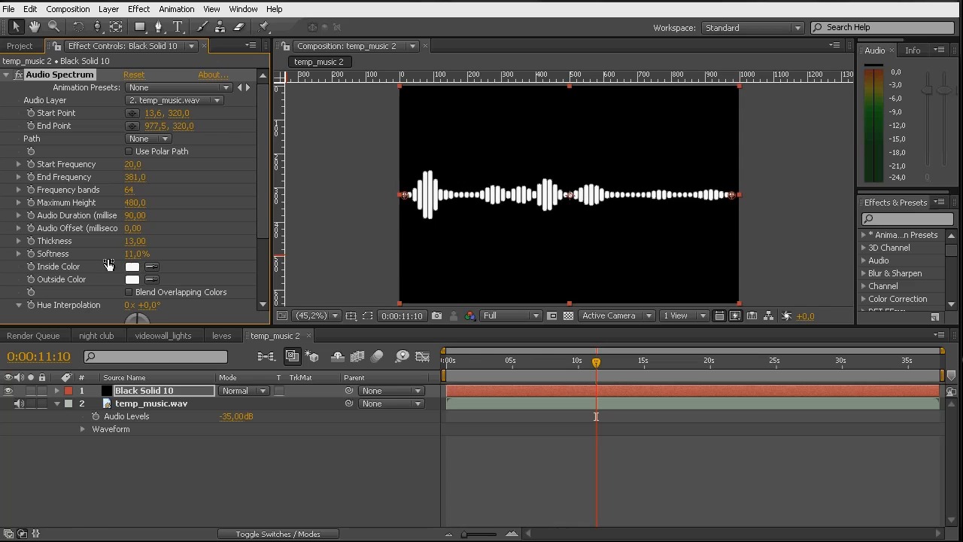
# - Set the spectrum's frequency bands to 60, then deselect the solid and hide the composition rulers
pyautogui.click(129, 191)
pyautogui.press('Return')
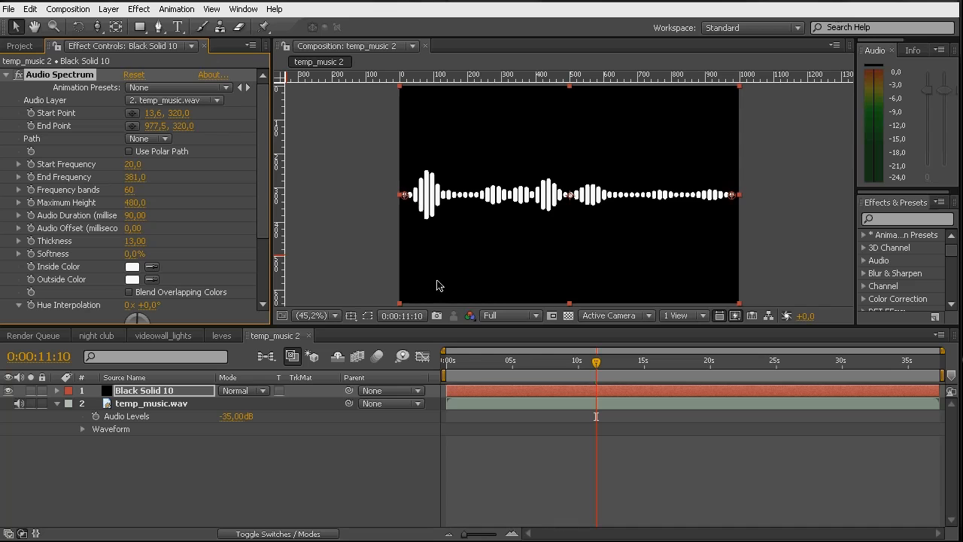
pyautogui.click(345, 189)
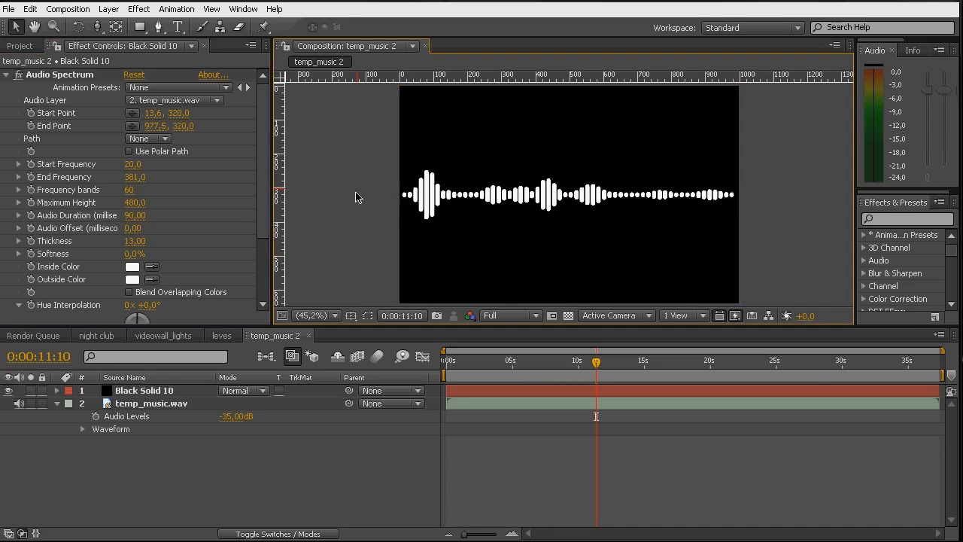
pyautogui.hotkey('ctrl', 'r')
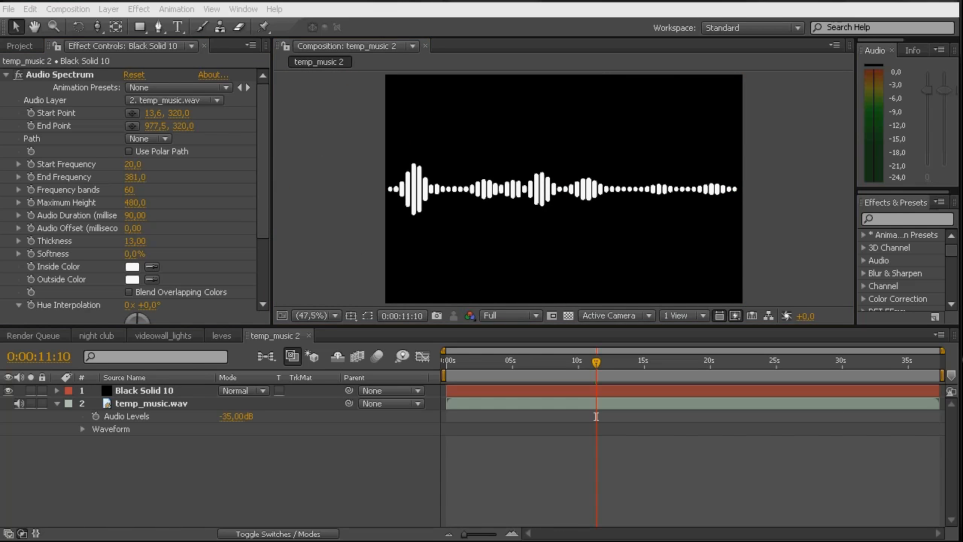
pyautogui.click(186, 3)
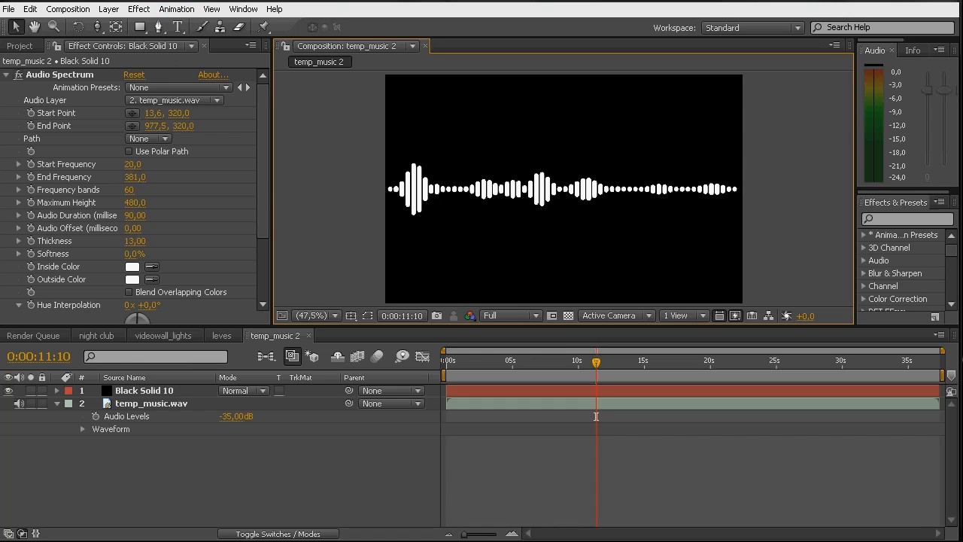
# - Duplicate the Audio Spectrum effect on the black solid and save the project
pyautogui.click(7, 75)
pyautogui.click(64, 76)
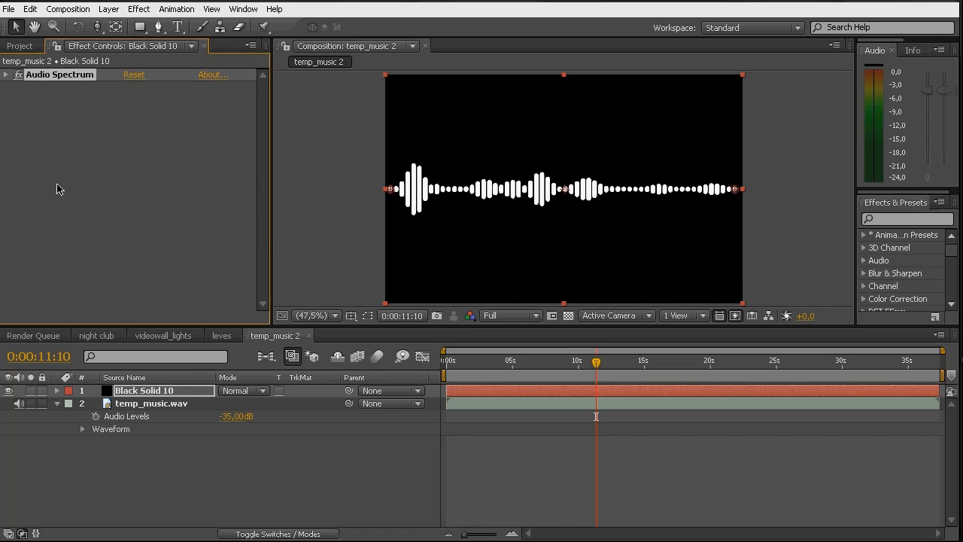
pyautogui.hotkey('ctrl', 'd')
pyautogui.hotkey('ctrl', 's')
# - Enable Composite On Original for the duplicated Audio Spectrum 2 effect and set its display option to Analog dots
pyautogui.moveTo(261, 160); pyautogui.dragTo(265, 283)
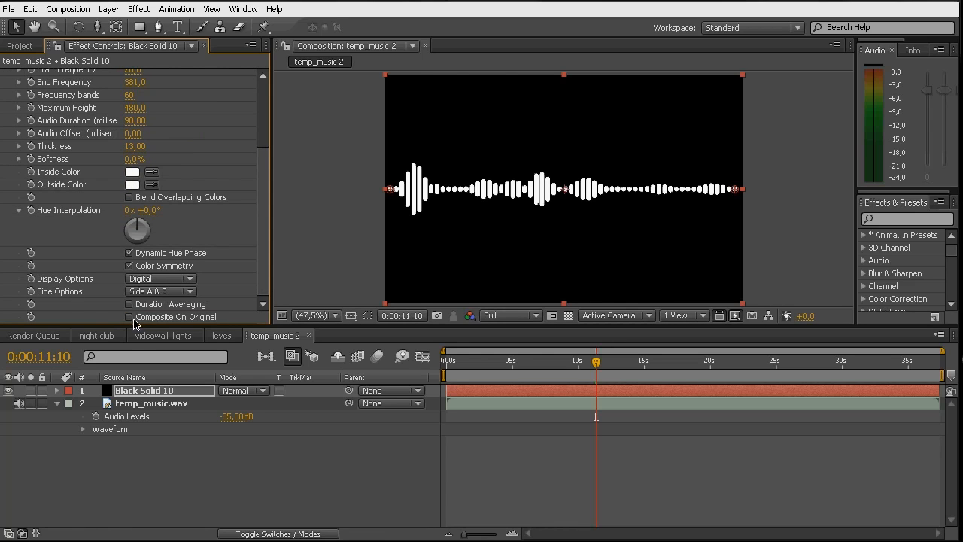
pyautogui.click(129, 317)
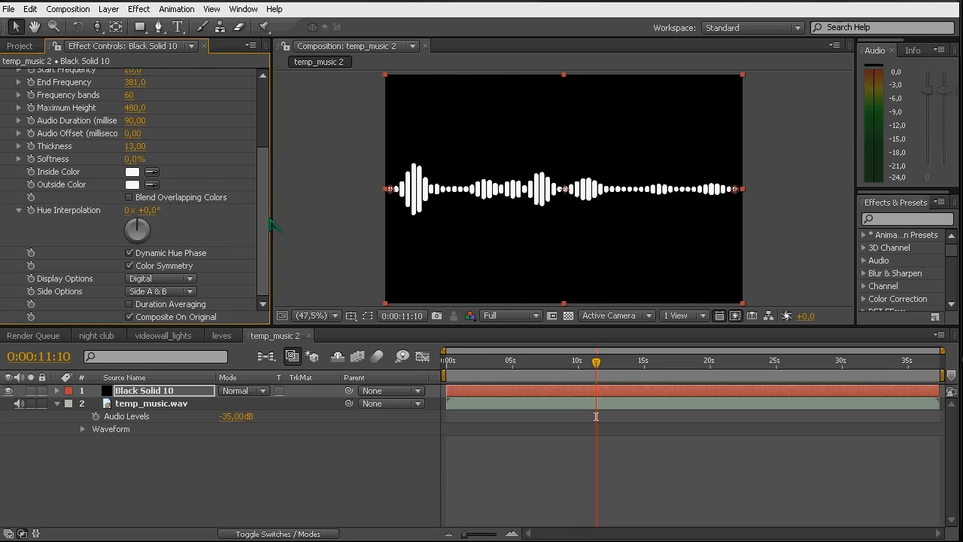
pyautogui.click(155, 280)
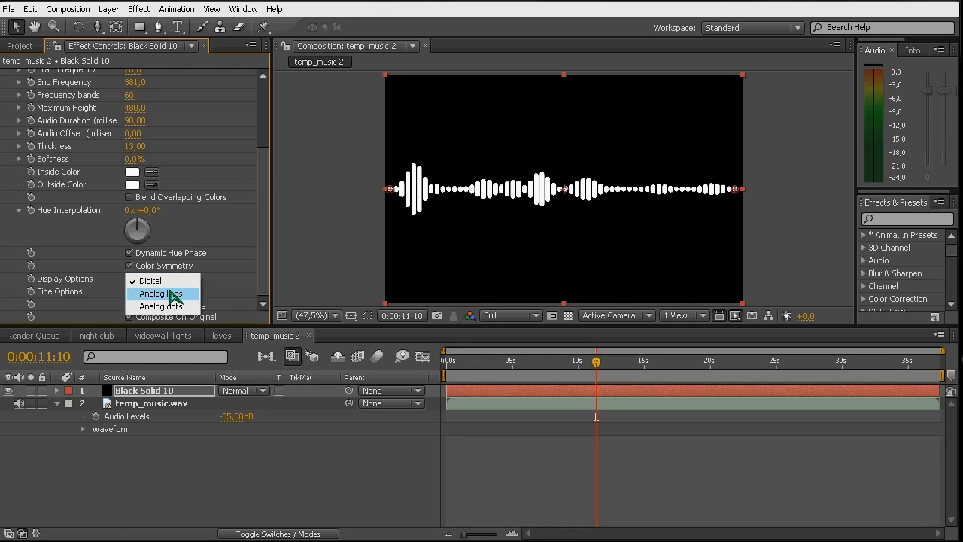
pyautogui.click(159, 307)
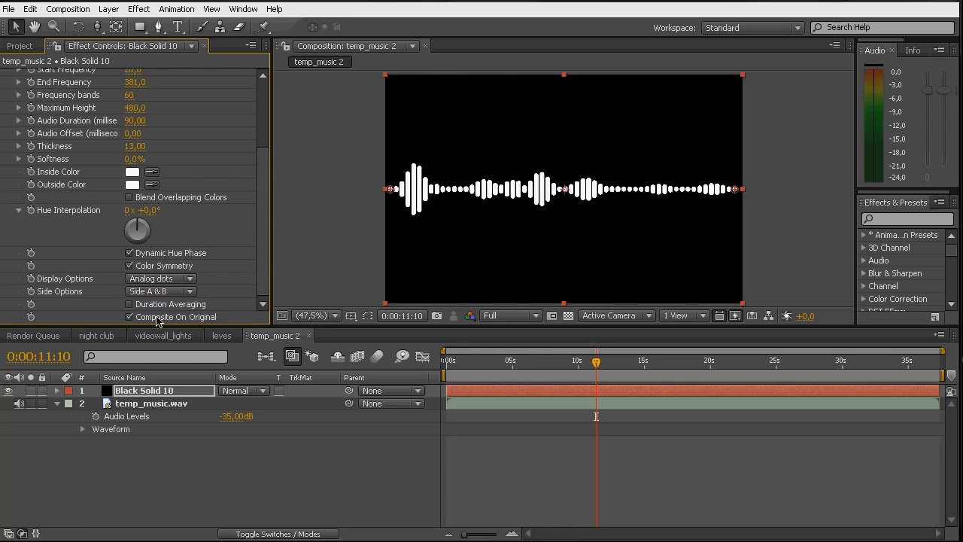
pyautogui.scroll(3, 260, 215)
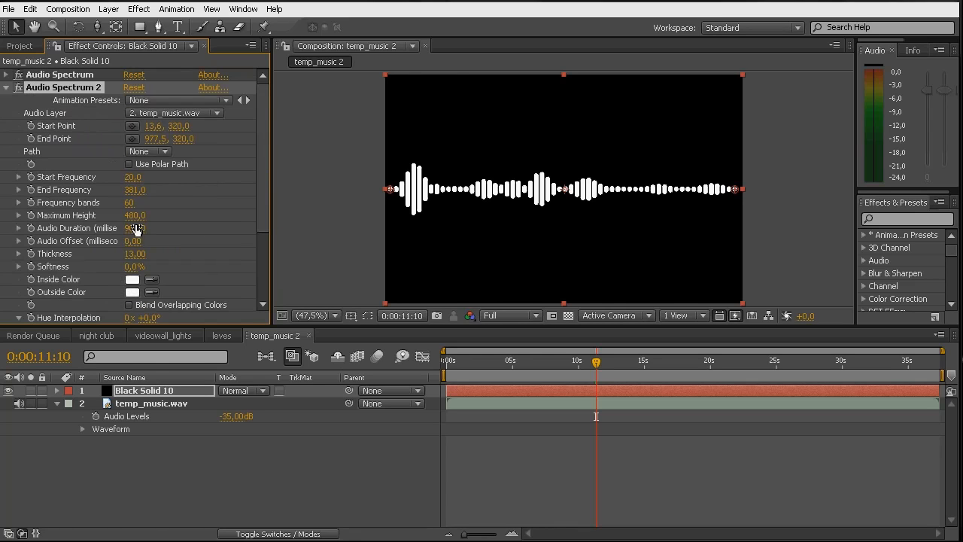
# - Set Audio Spectrum 2's maximum height to 689, preview another moment at 0:00:08:29, save the project and collapse the effect's settings
pyautogui.moveTo(133, 222); pyautogui.dragTo(280, 213)
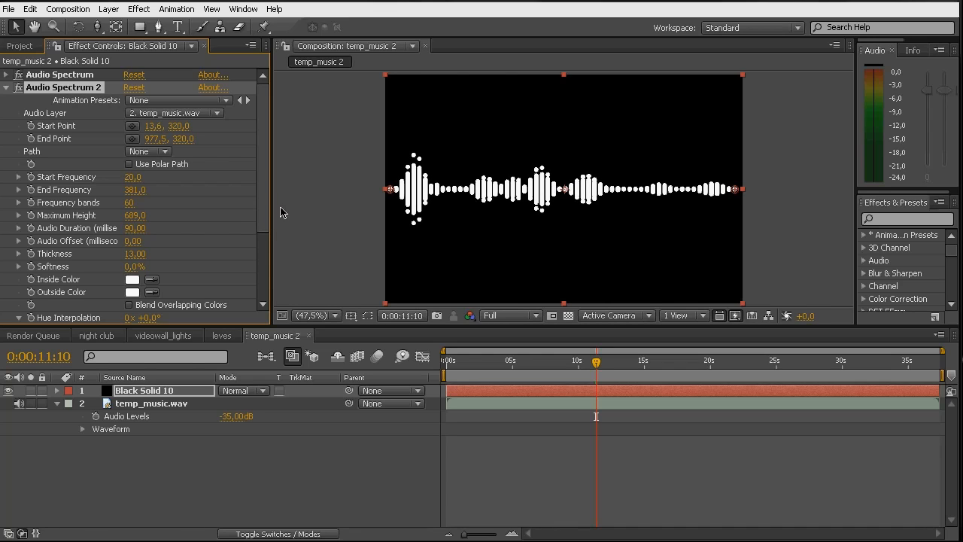
pyautogui.moveTo(516, 359); pyautogui.dragTo(564, 364)
pyautogui.hotkey('ctrl', 's')
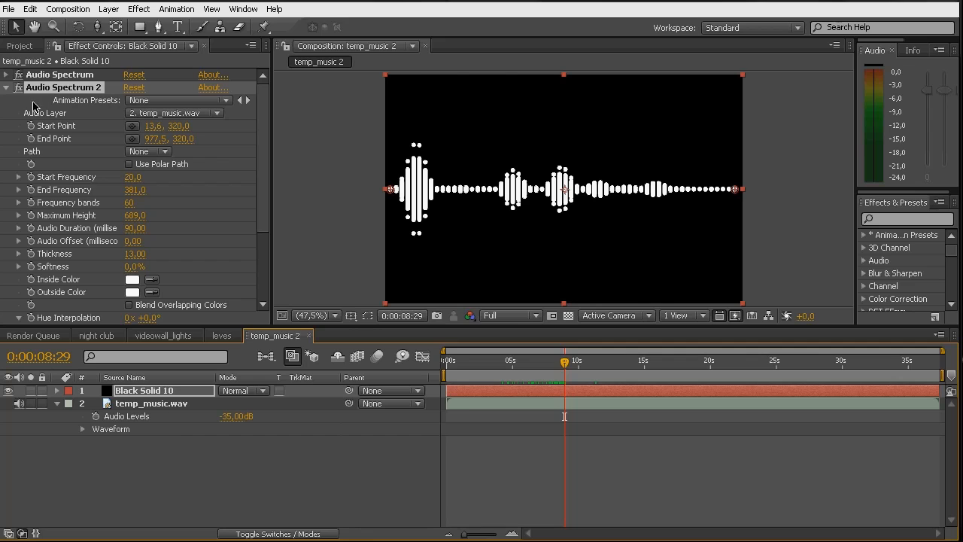
pyautogui.click(7, 88)
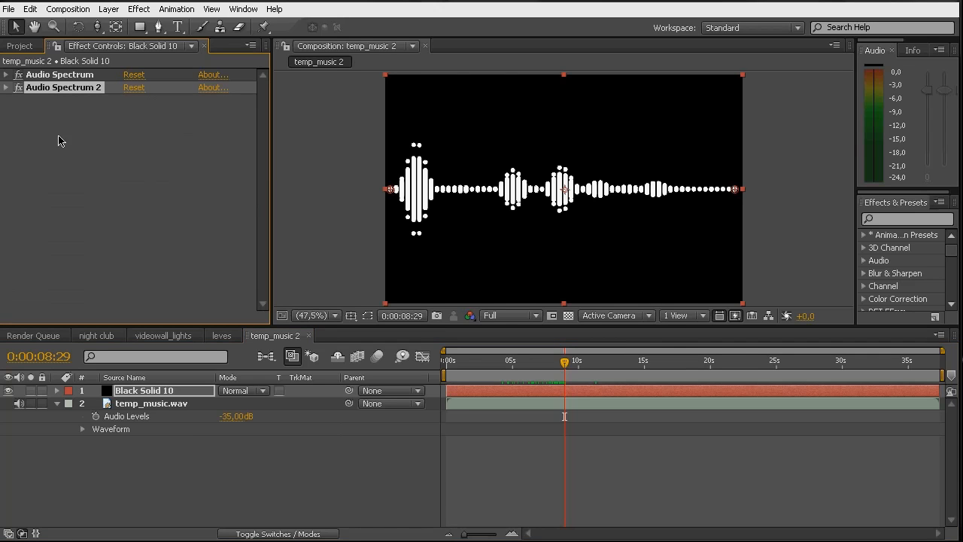
# - Add an adjustment layer above the black solid and apply the Venetian Blinds transition effect to it
pyautogui.click(138, 9)
pyautogui.moveTo(108, 9)
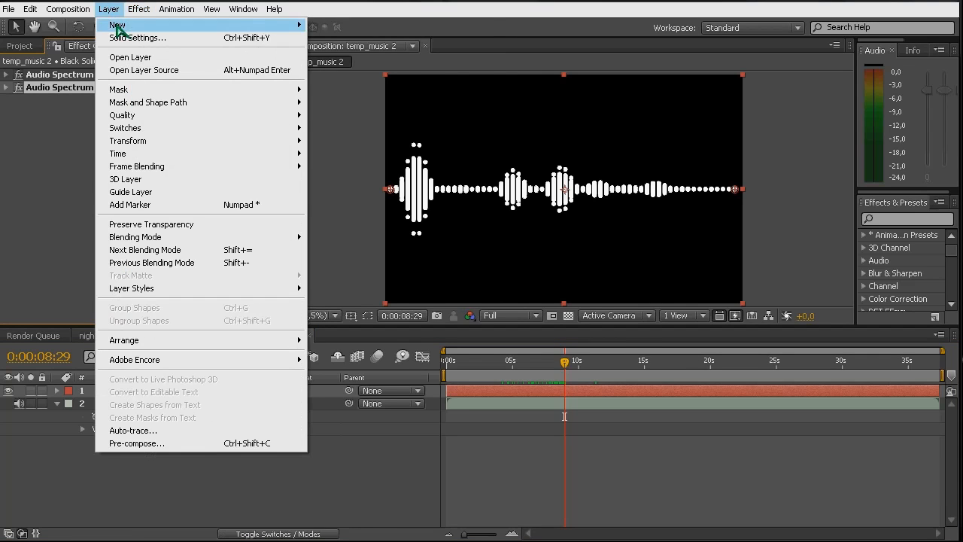
pyautogui.moveTo(118, 28)
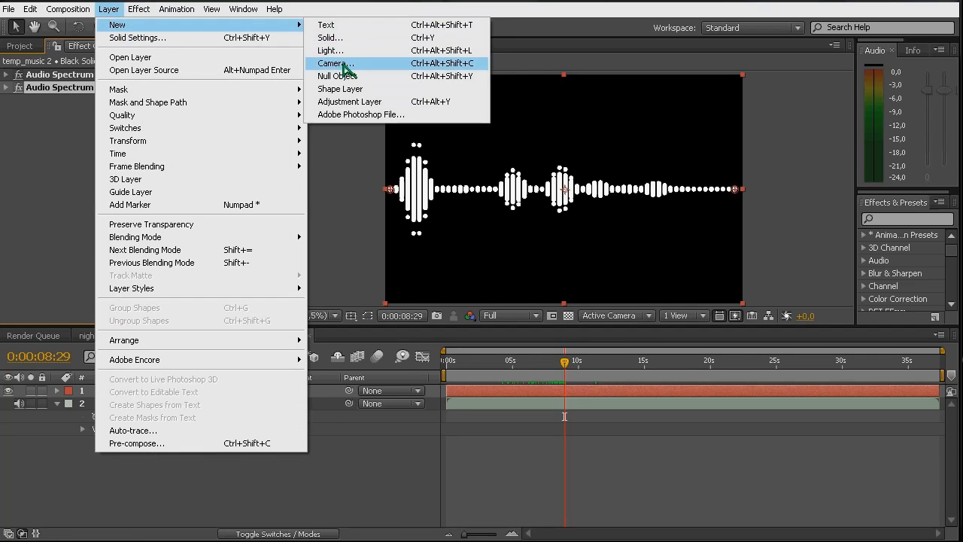
pyautogui.click(336, 107)
pyautogui.click(140, 10)
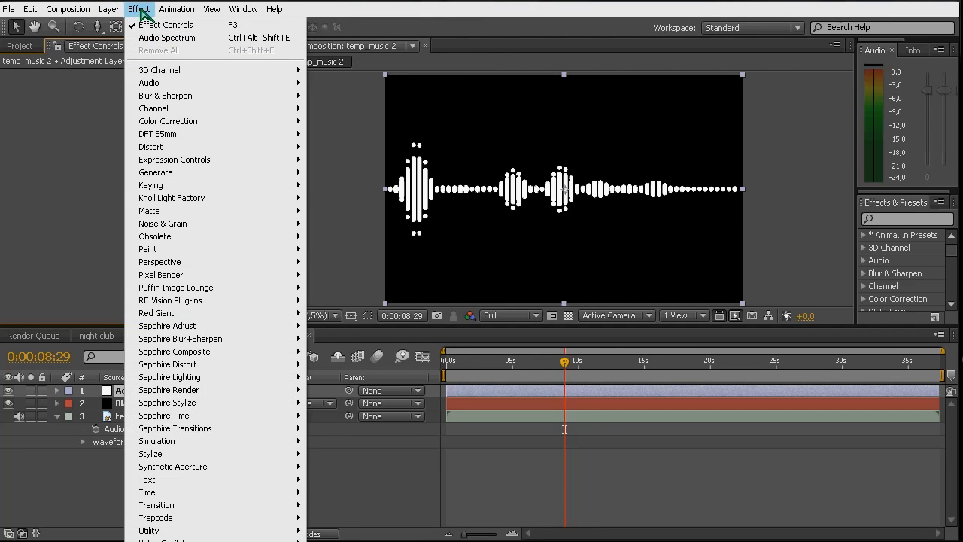
pyautogui.moveTo(188, 510)
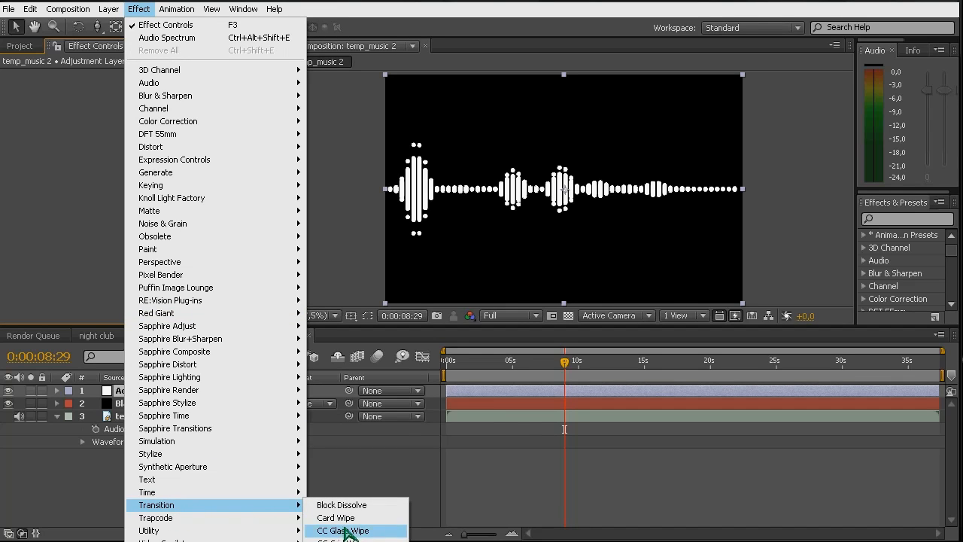
pyautogui.click(345, 540)
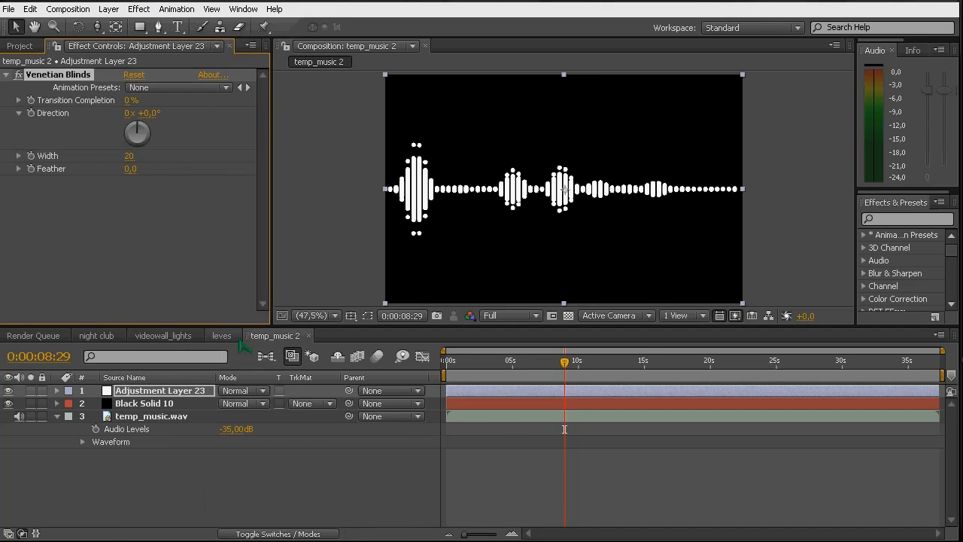
# - Set the Venetian Blinds direction to 90° and its transition completion to 30%
pyautogui.moveTo(129, 101)
pyautogui.mouseDown()
pyautogui.moveTo(185, 104)
pyautogui.moveTo(111, 105)
pyautogui.mouseUp()
pyautogui.click(154, 114)
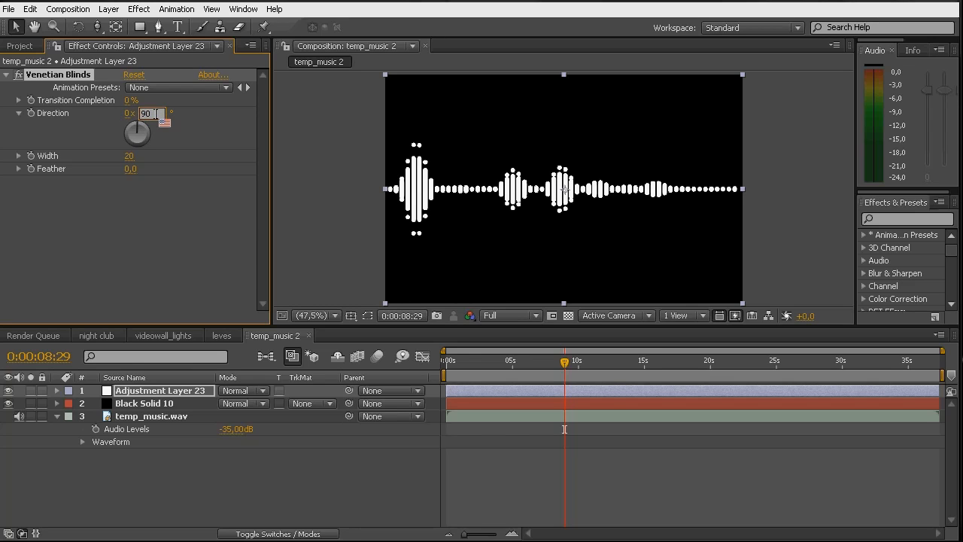
pyautogui.press('Return')
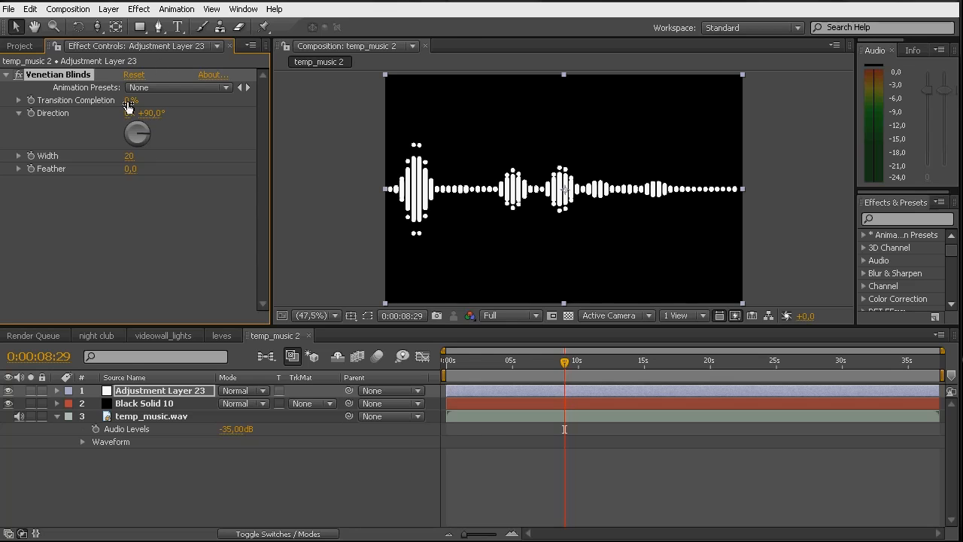
pyautogui.moveTo(133, 101); pyautogui.dragTo(167, 106)
pyautogui.click(131, 102)
pyautogui.write('50')
pyautogui.press('Return')
pyautogui.click(132, 101)
pyautogui.write('30')
pyautogui.press('Return')
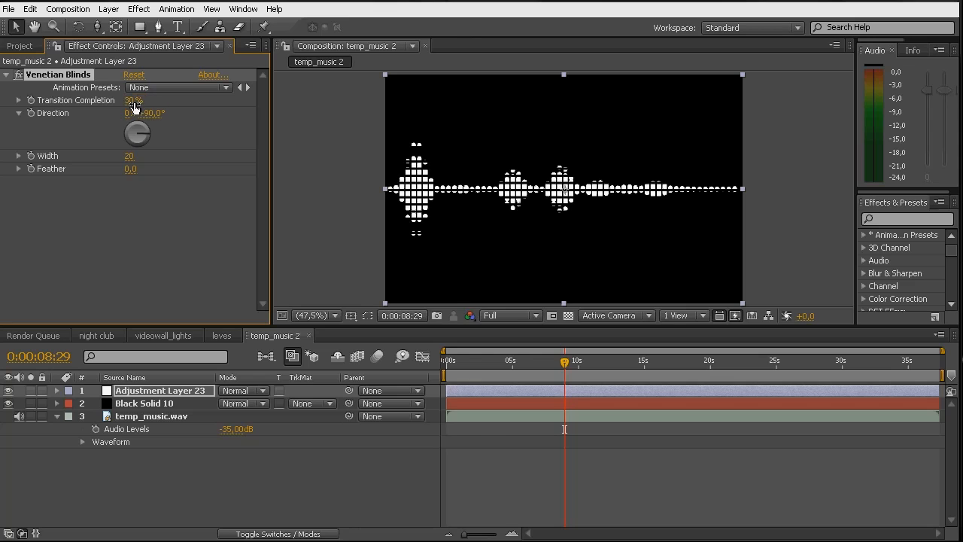
# - Set the width of the Venetian Blinds effect to 10
pyautogui.click(130, 157)
pyautogui.write('10')
pyautogui.press('Return')
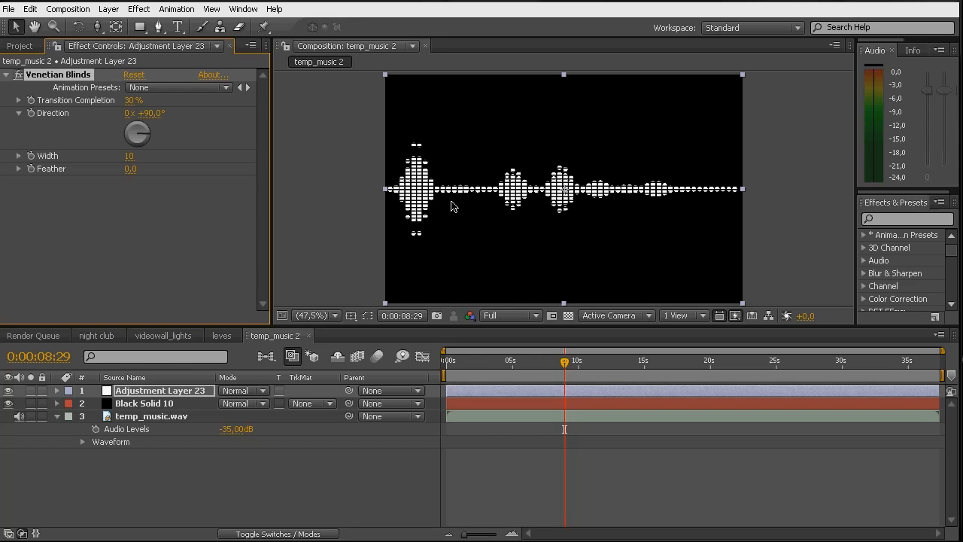
# - Move the current time to 0:00:15:07 and add a second adjustment layer on top of the stack
pyautogui.moveTo(572, 364); pyautogui.dragTo(647, 372)
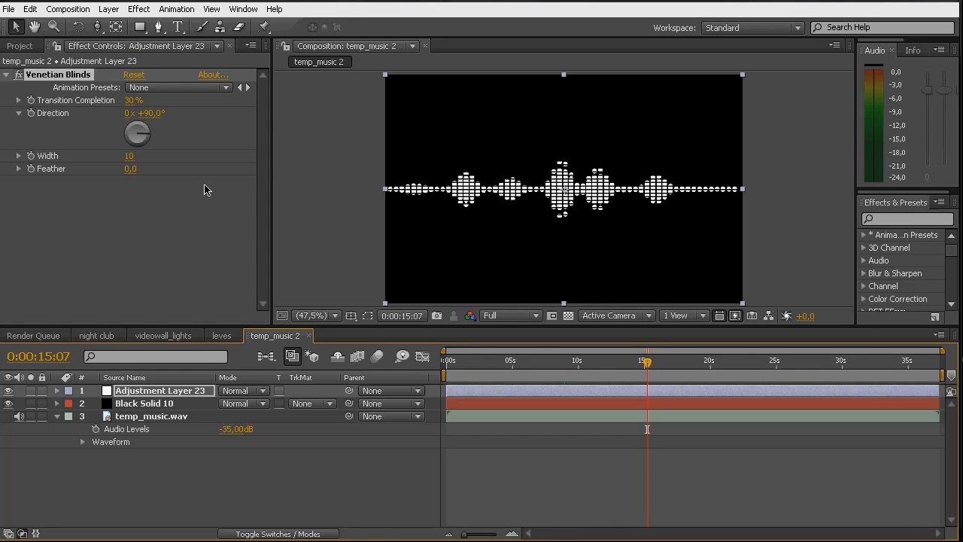
pyautogui.hotkey('ctrl', 'alt', 'y')
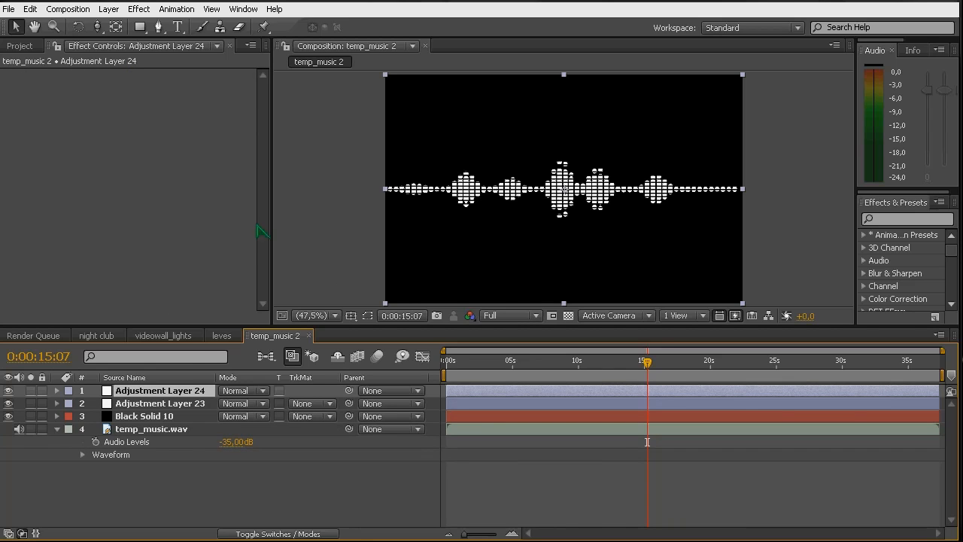
pyautogui.click(138, 9)
pyautogui.moveTo(188, 96)
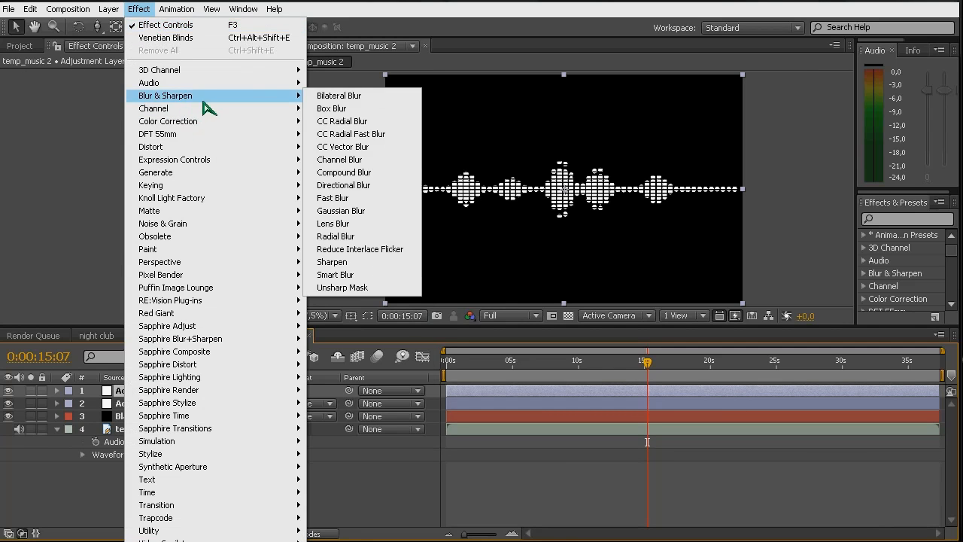
pyautogui.click(334, 223)
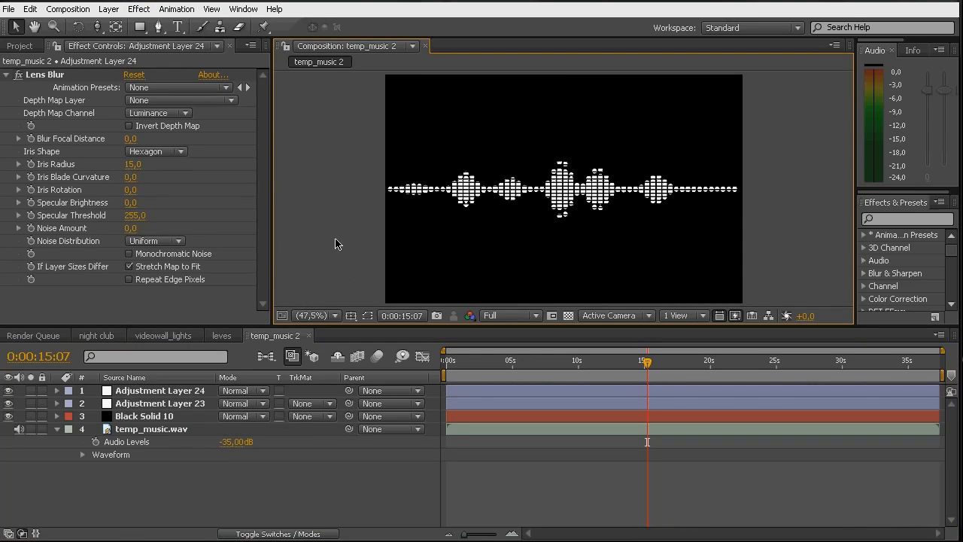
pyautogui.click(55, 74)
pyautogui.press('Delete')
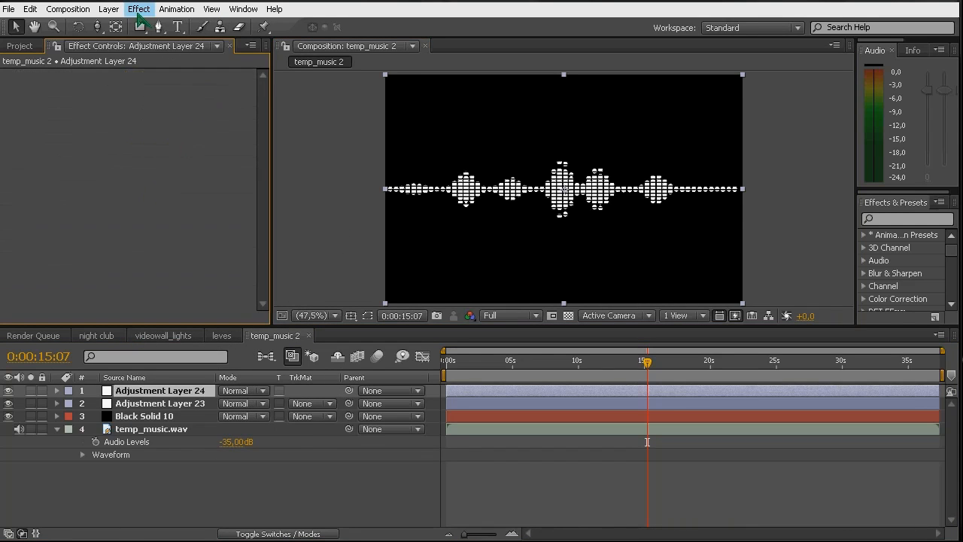
# - Apply Fast Blur to the new adjustment layer with blurriness 15, Horizontal blur dimensions and Repeat Edge Pixels enabled
pyautogui.click(140, 10)
pyautogui.moveTo(203, 126)
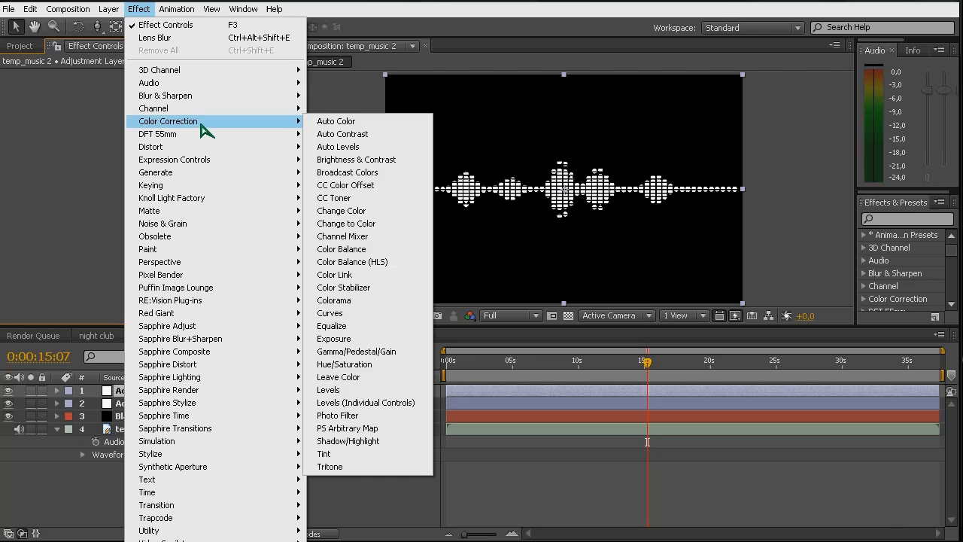
pyautogui.moveTo(207, 102)
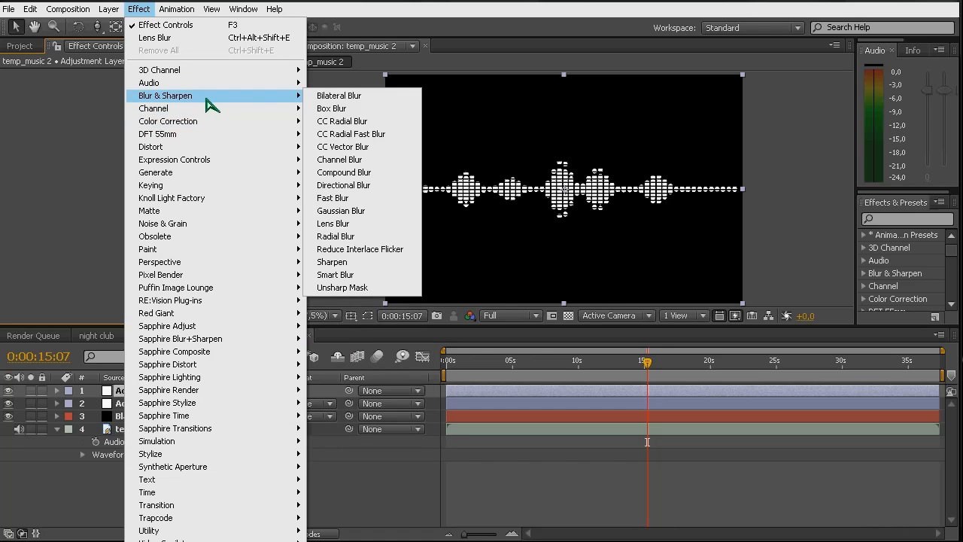
pyautogui.click(329, 200)
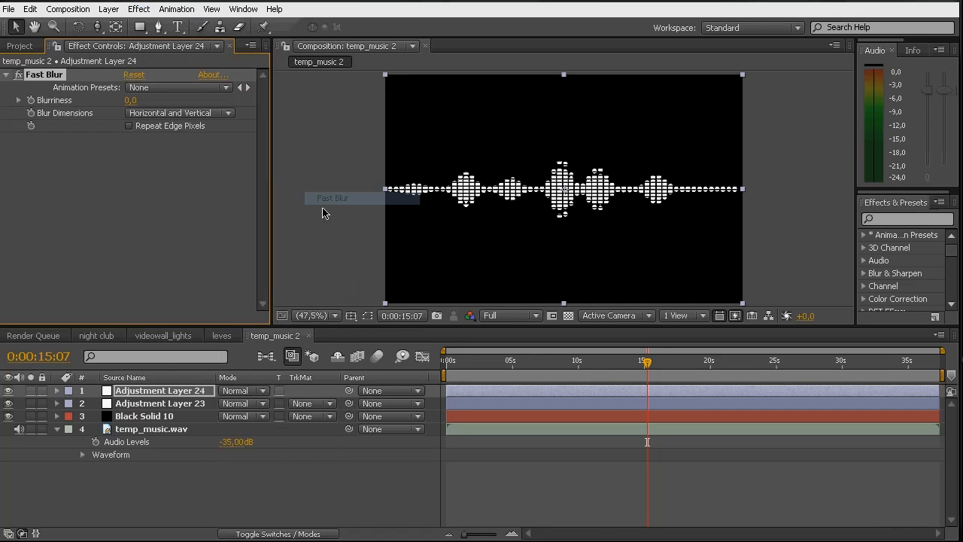
pyautogui.moveTo(131, 101); pyautogui.dragTo(147, 104)
pyautogui.click(133, 100)
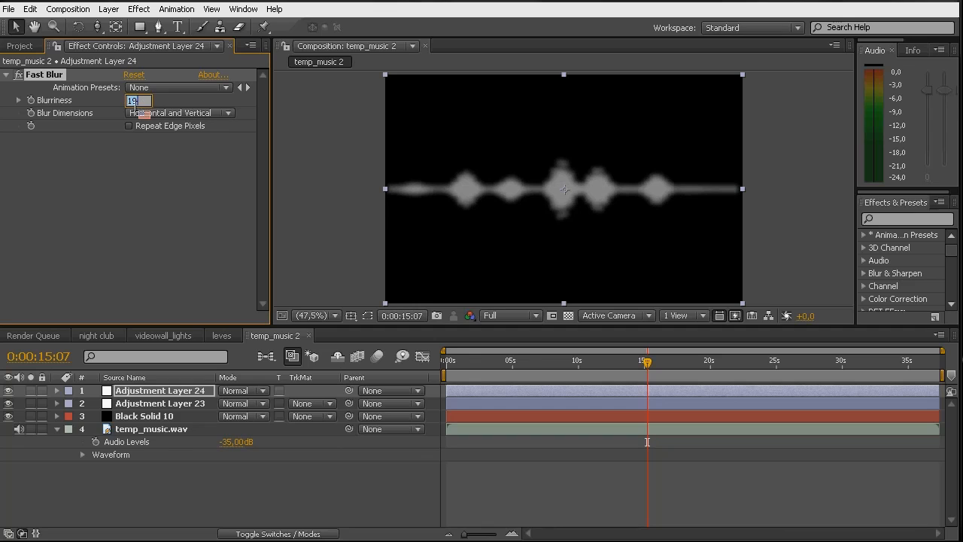
pyautogui.press('Return')
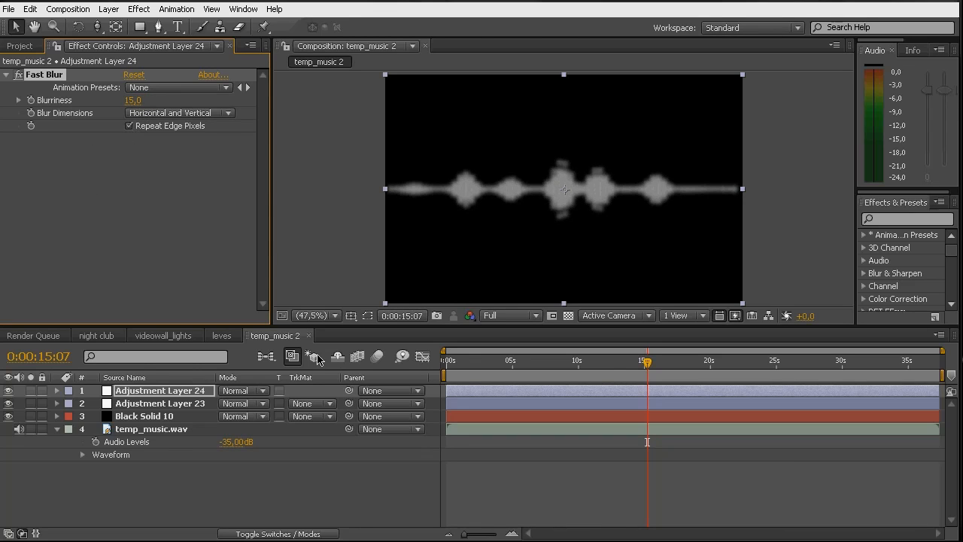
pyautogui.click(165, 113)
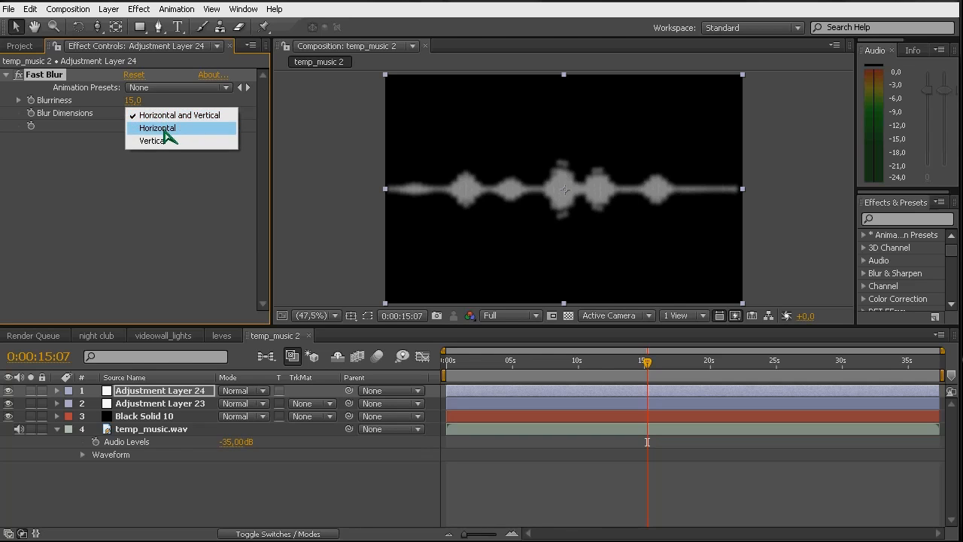
pyautogui.click(161, 128)
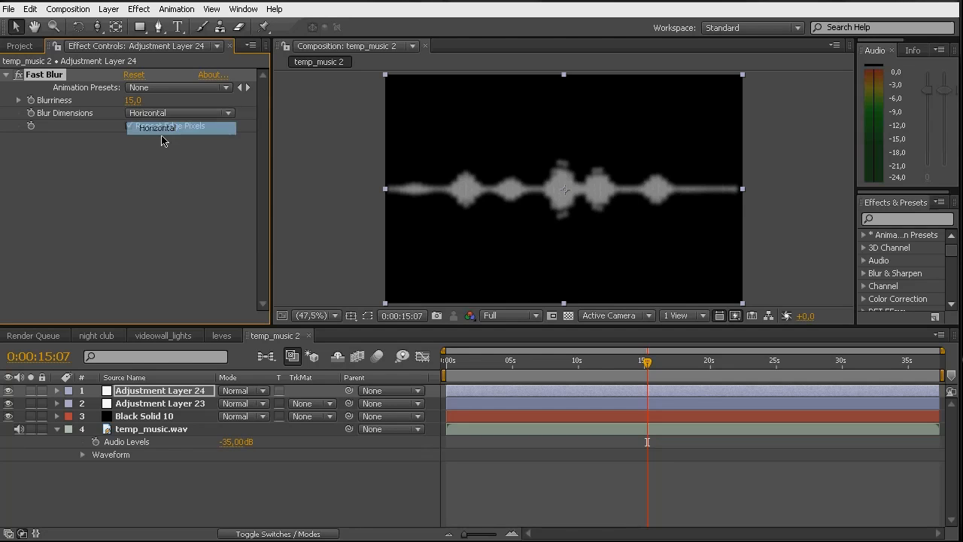
# - Add a full-frame mask to the blur adjustment layer and lower its upper edge to the spectrum's centre line
pyautogui.click(140, 392)
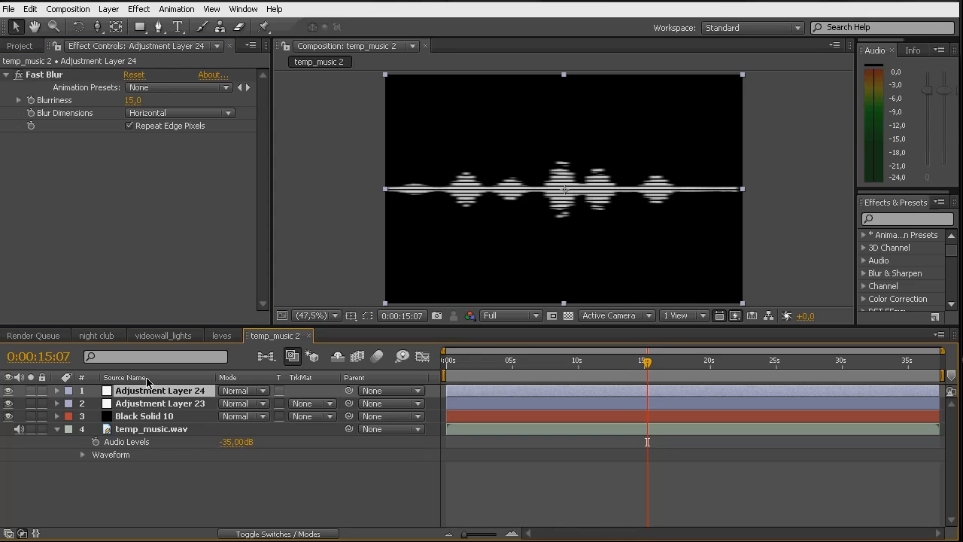
pyautogui.press('Return')
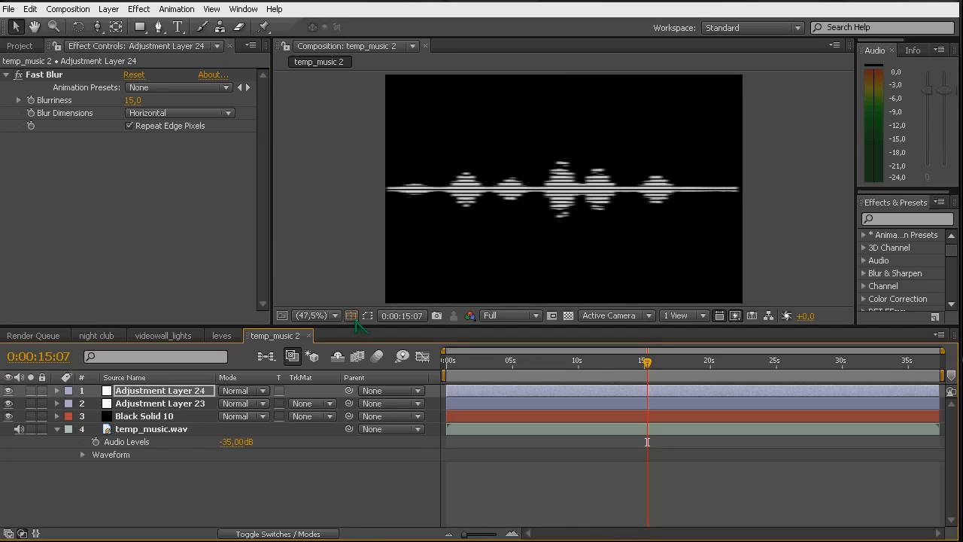
pyautogui.click(364, 319)
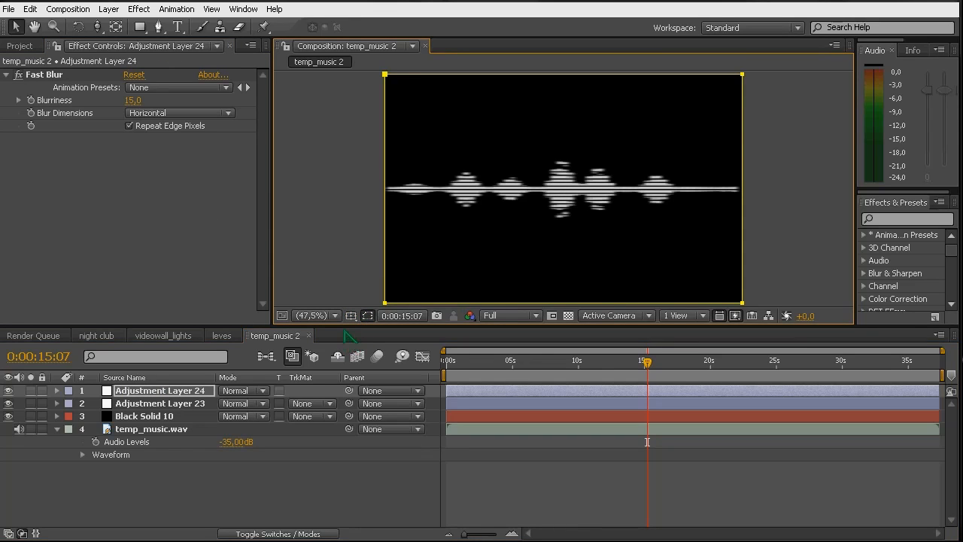
pyautogui.click(548, 90)
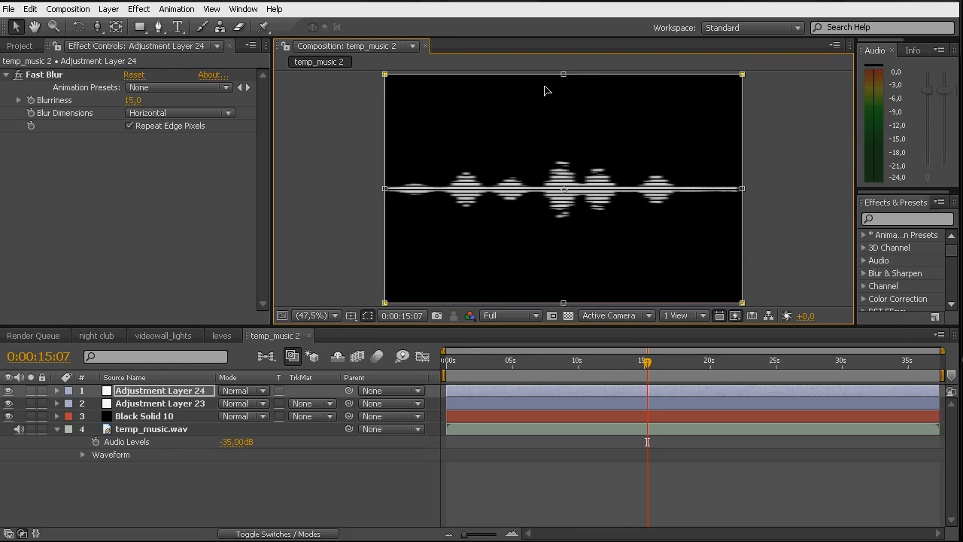
pyautogui.moveTo(563, 74); pyautogui.dragTo(564, 191)
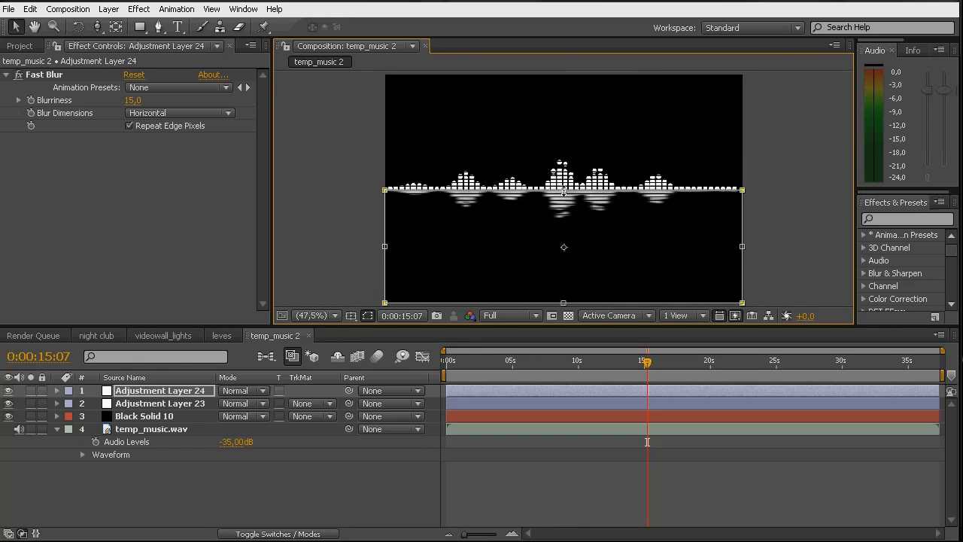
# - Show the title/action safe guides and align the mask's upper edge precisely with the middle of the frame
pyautogui.click(351, 315)
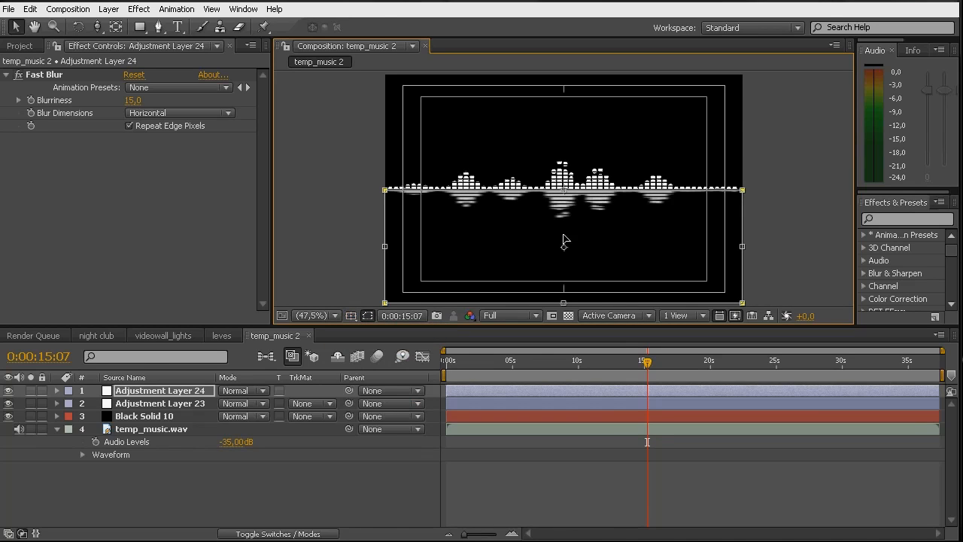
pyautogui.scroll(4, 557, 222)
pyautogui.moveTo(563, 199); pyautogui.dragTo(563, 189)
pyautogui.click(315, 315)
pyautogui.click(343, 340)
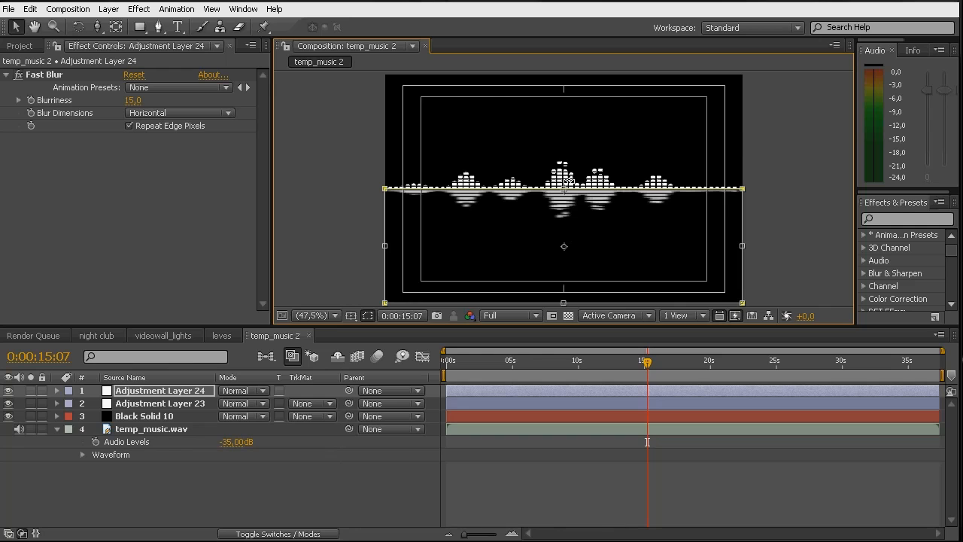
# - Set the mask's feather to 0 horizontally and 10 pixels vertically on the blur adjustment layer
pyautogui.click(166, 392)
pyautogui.press('f')
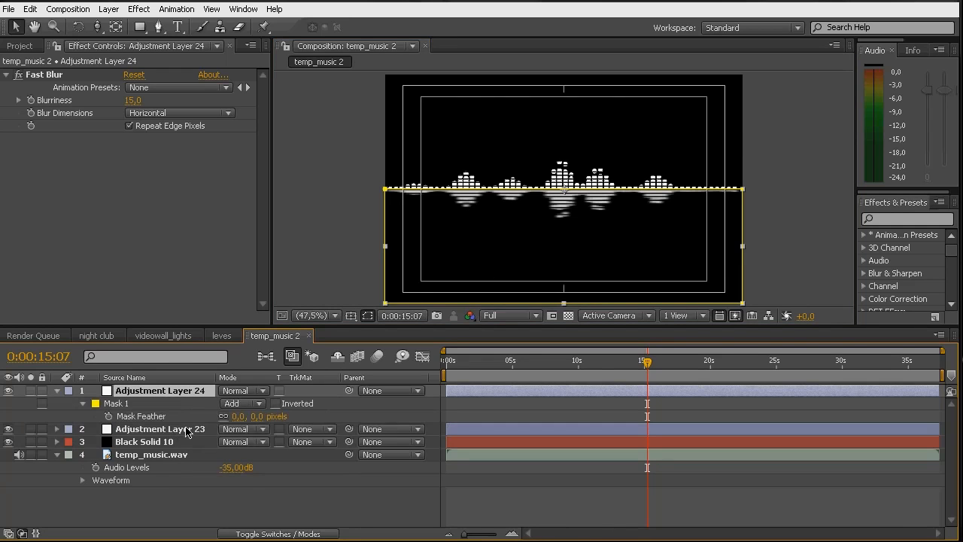
pyautogui.click(259, 419)
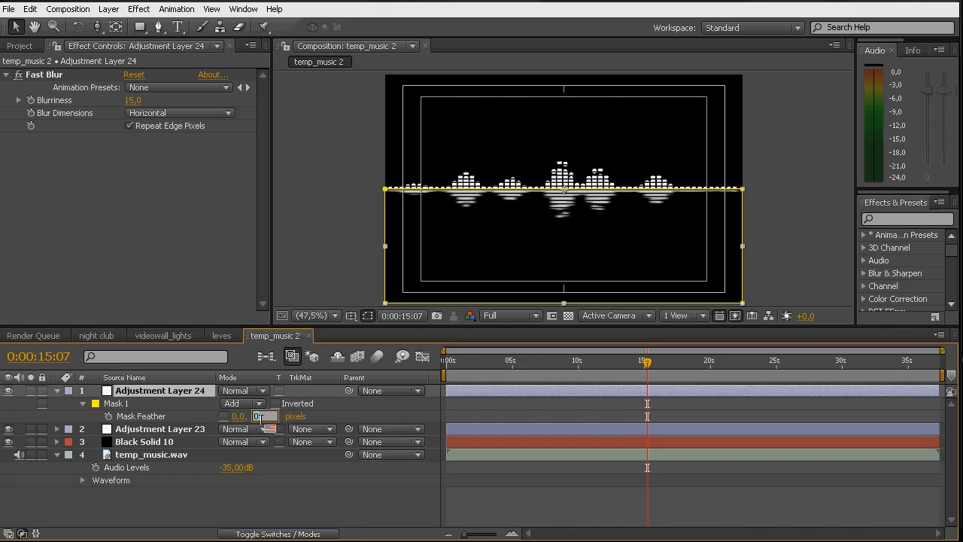
pyautogui.write('10')
pyautogui.press('Return')
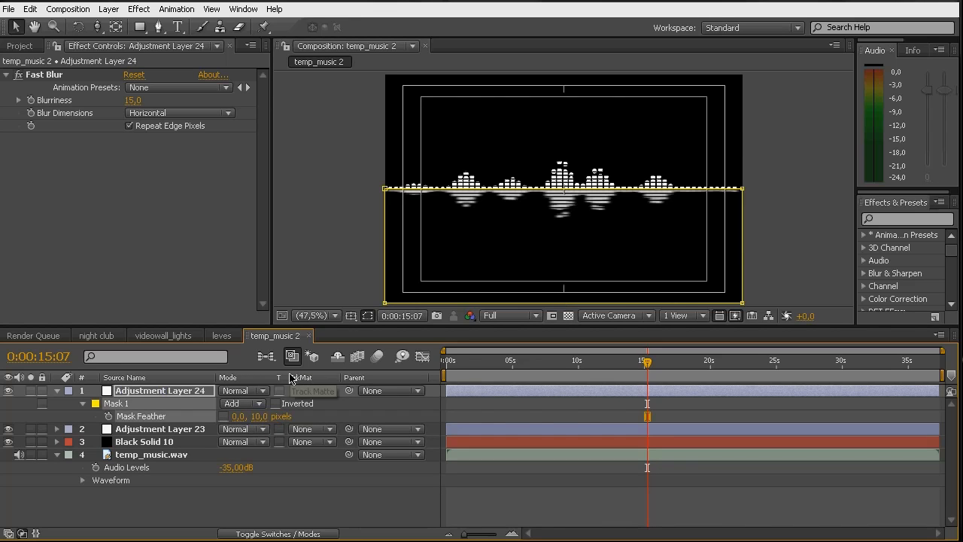
# - Rename the masked blur adjustment layer as blur and the Venetian Blinds adjustment layer as blinds, and save the project
pyautogui.click(151, 393)
pyautogui.press('Return')
pyautogui.write('blur')
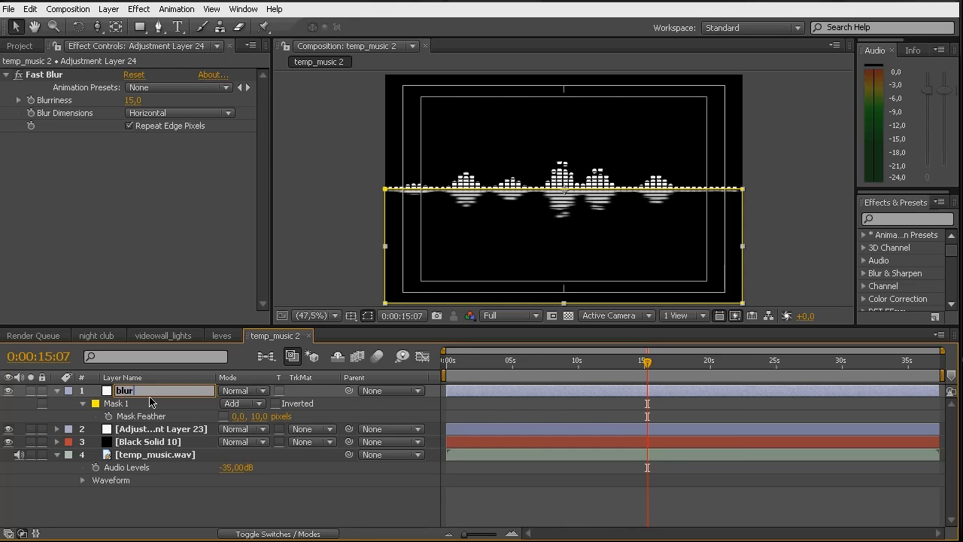
pyautogui.press('Return')
pyautogui.click(130, 430)
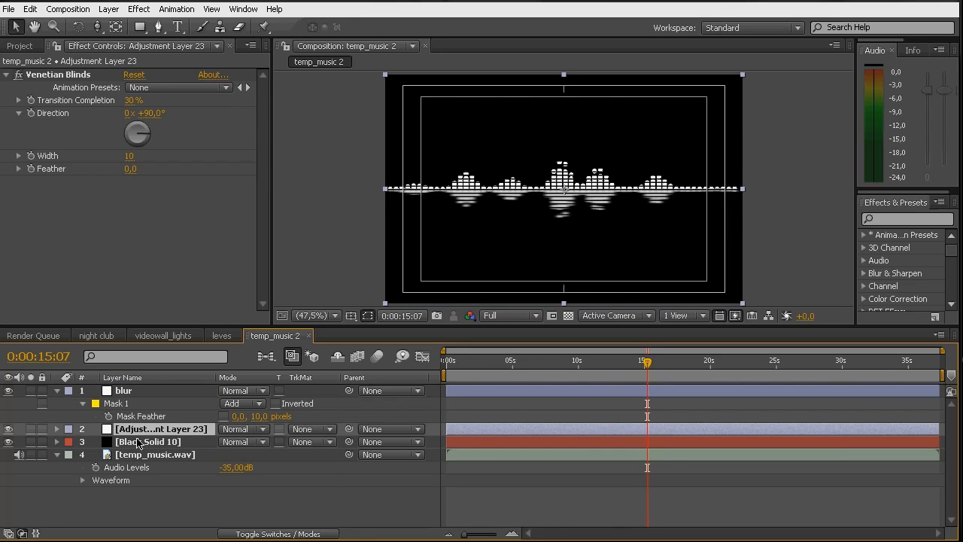
pyautogui.press('Return')
pyautogui.write('blinds')
pyautogui.press('Return')
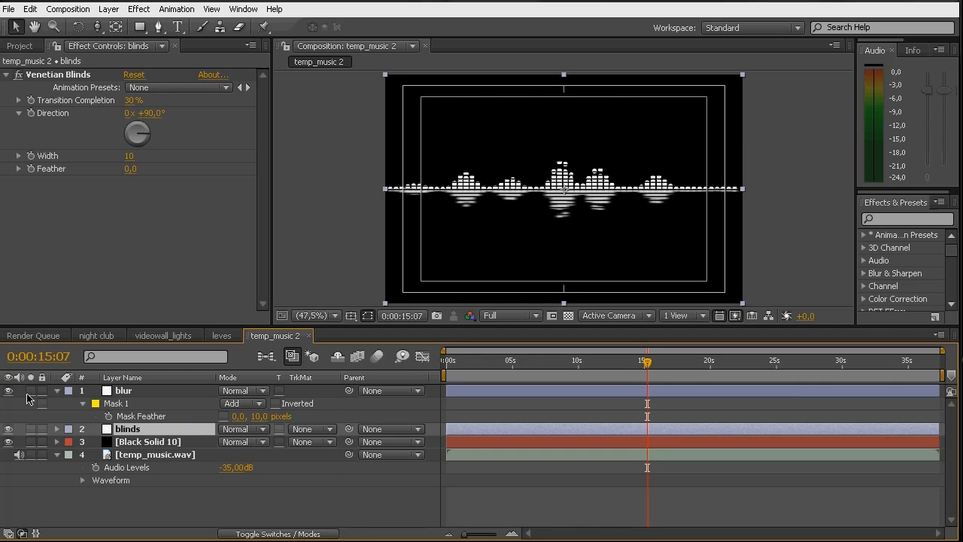
pyautogui.click(57, 391)
pyautogui.hotkey('ctrl', 's')
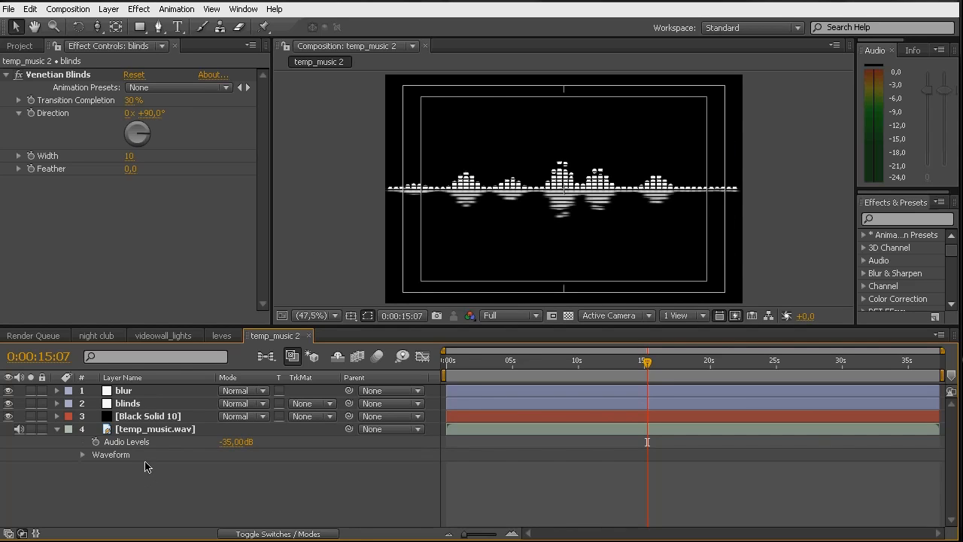
# - Add a new adjustment layer above the others and name it glow
pyautogui.hotkey('ctrl', 'alt', 'y')
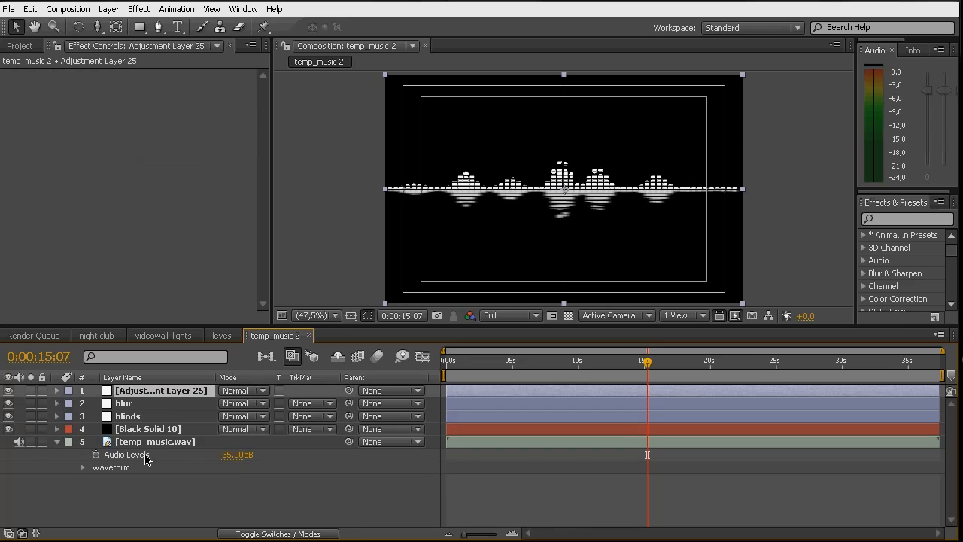
pyautogui.press('Return')
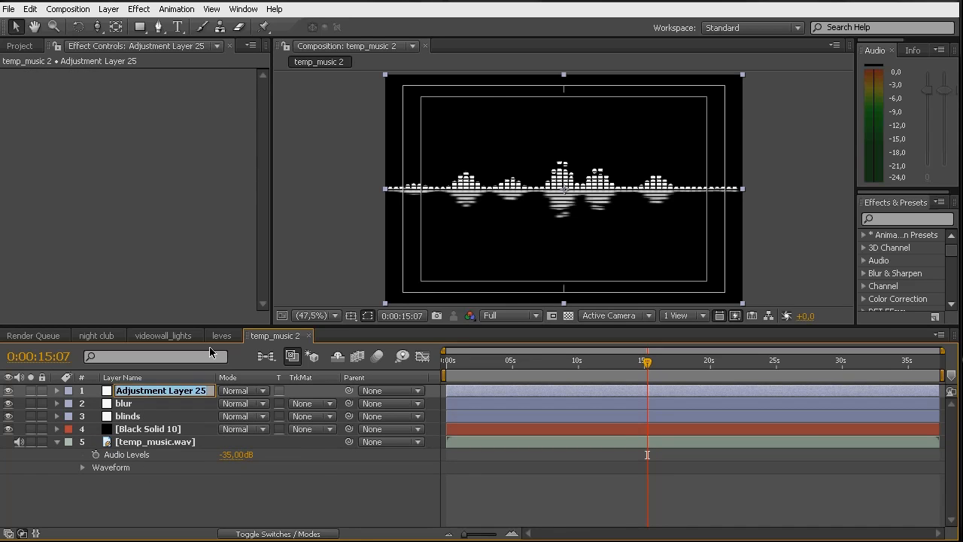
pyautogui.write('glow')
pyautogui.press('Return')
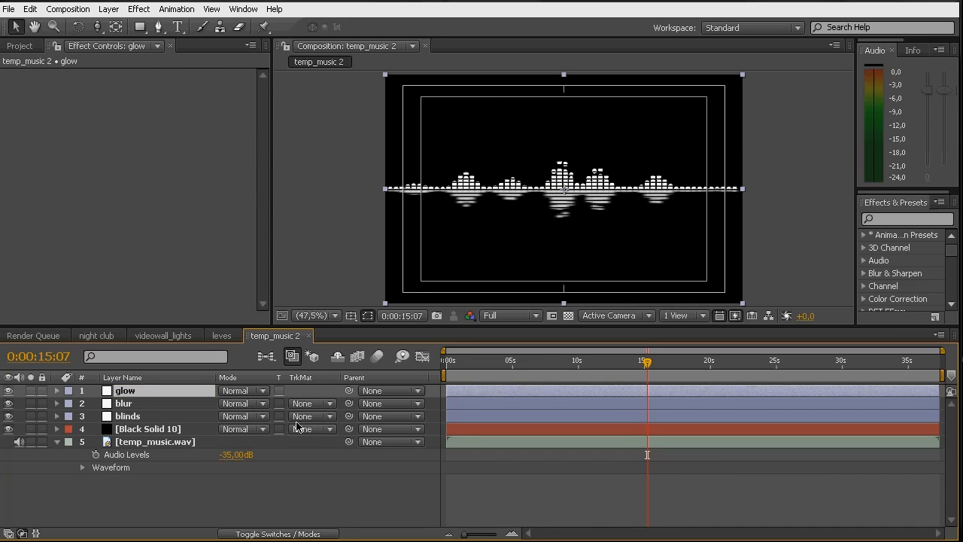
# - Apply the Stylize Glow effect to the glow layer and set its Glow Radius to 25
pyautogui.click(138, 9)
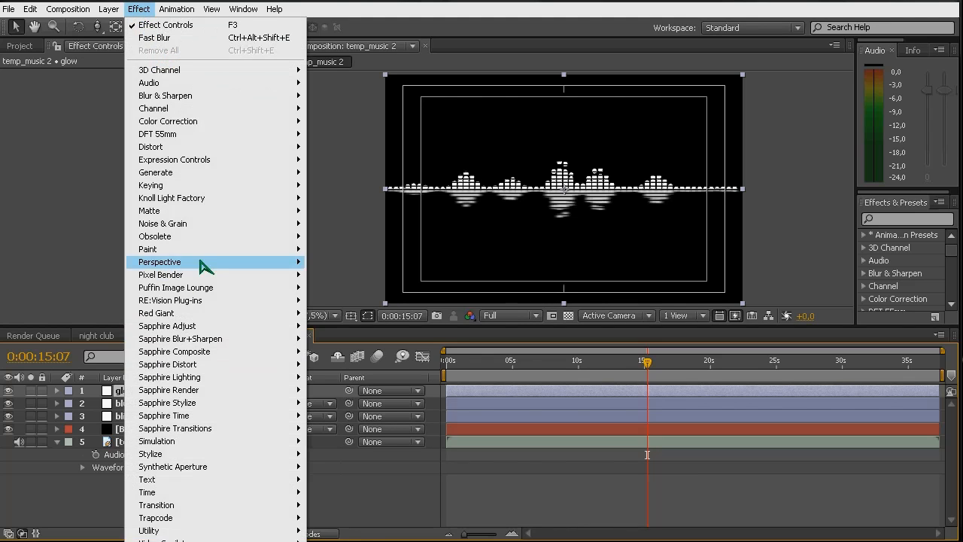
pyautogui.moveTo(188, 294)
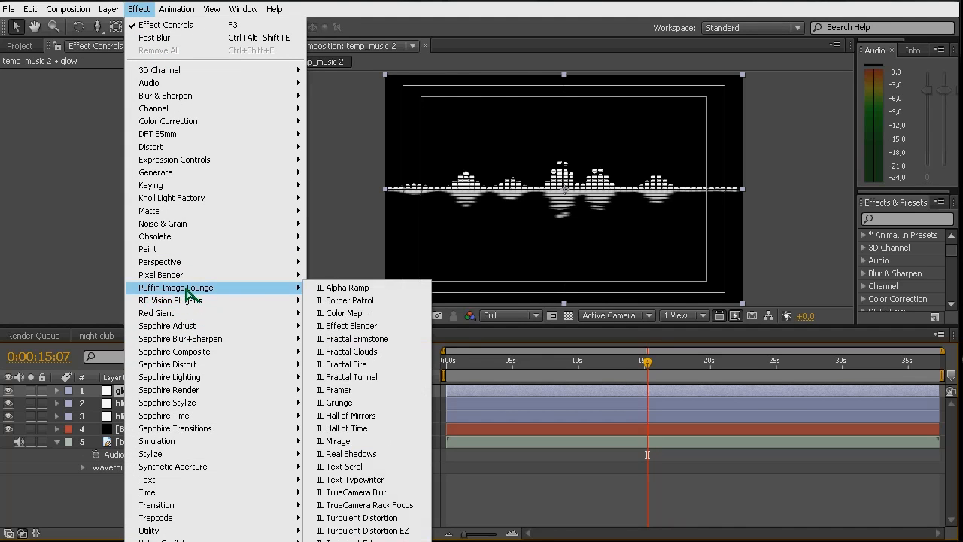
pyautogui.moveTo(199, 455)
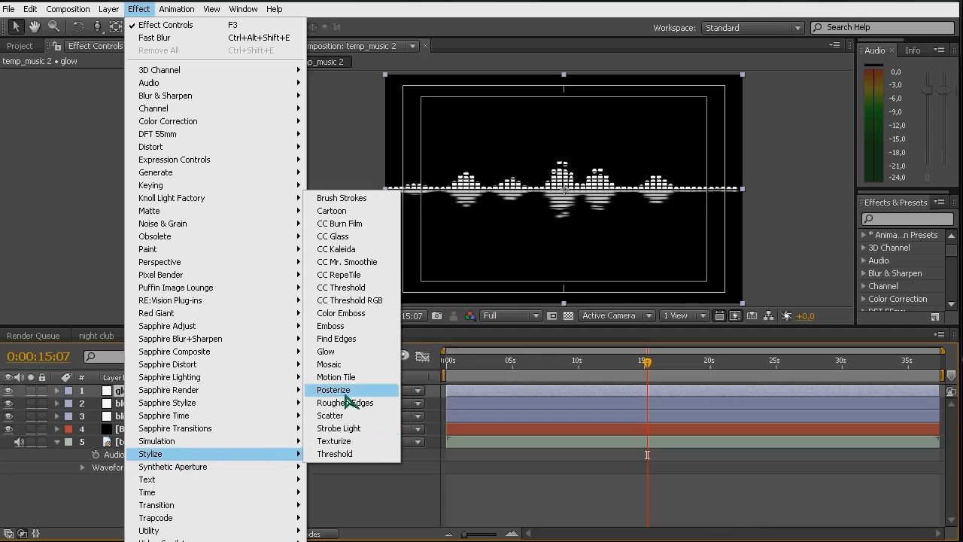
pyautogui.click(335, 352)
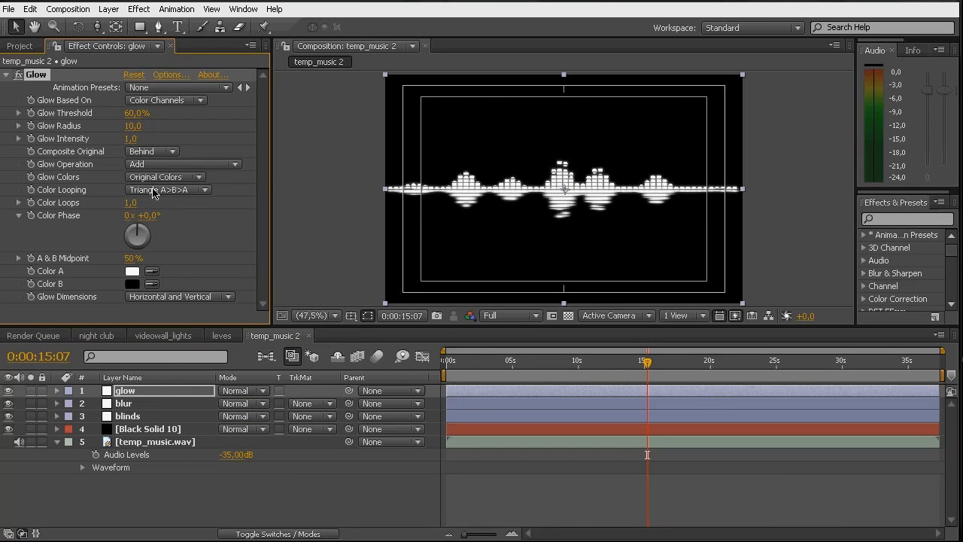
pyautogui.moveTo(129, 126); pyautogui.dragTo(143, 130)
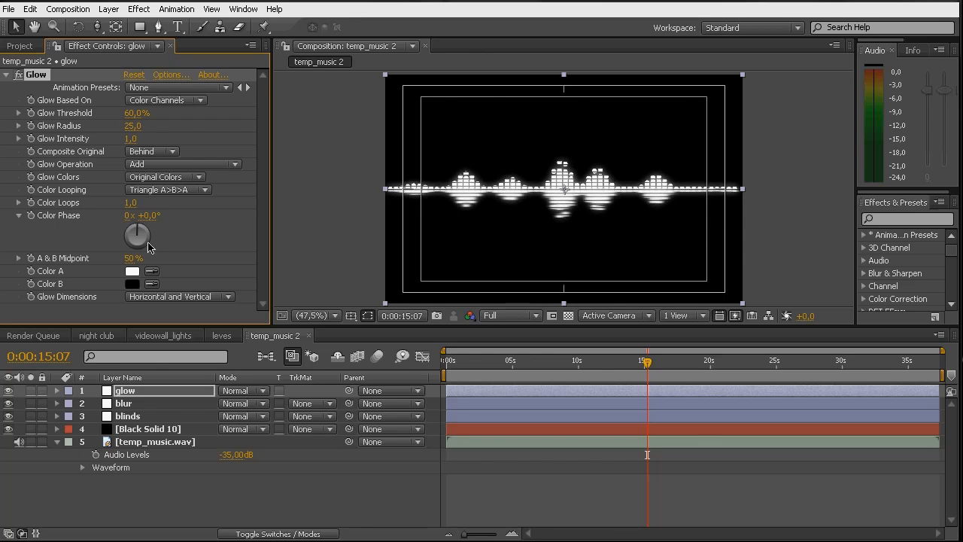
# - Rename the temp_music 2 composition as levels
pyautogui.click(20, 46)
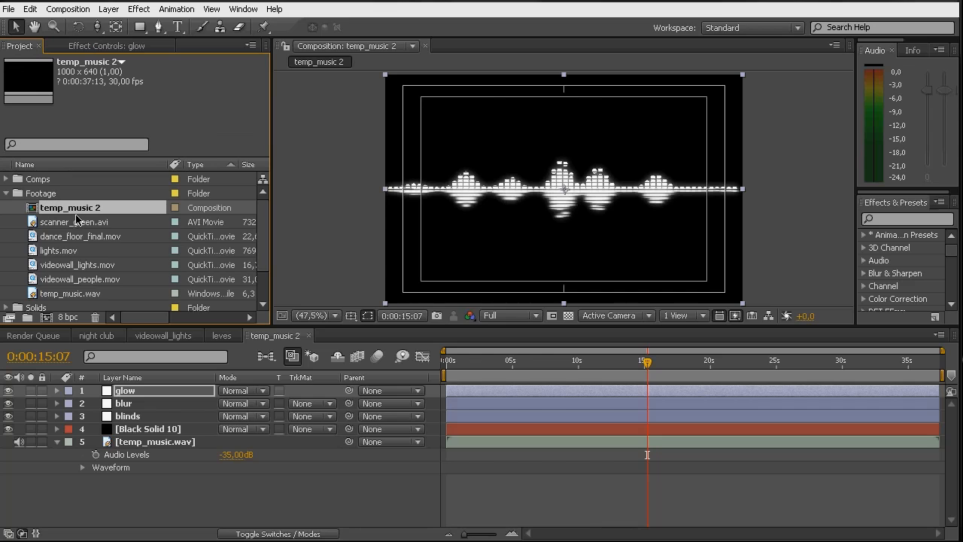
pyautogui.click(210, 508)
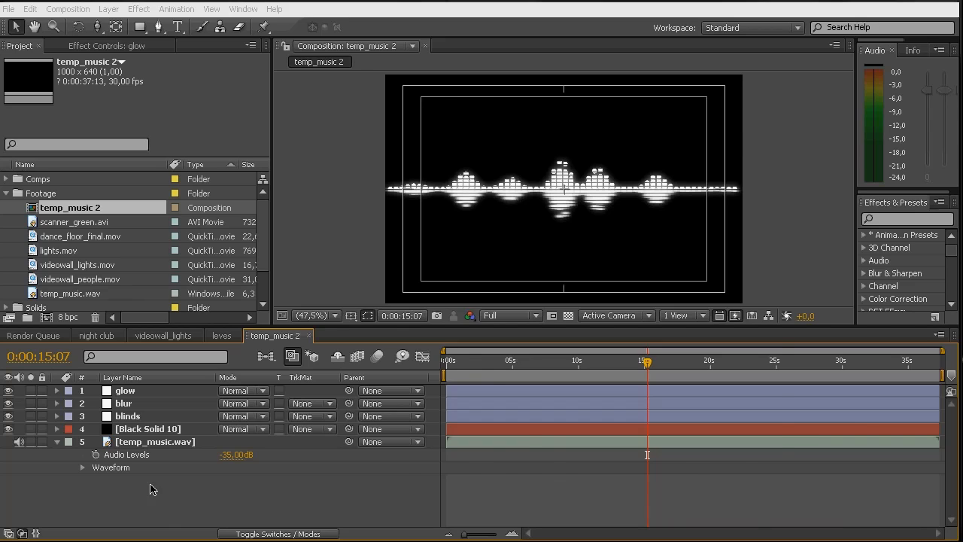
pyautogui.hotkey('ctrl', 'k')
pyautogui.write('levels')
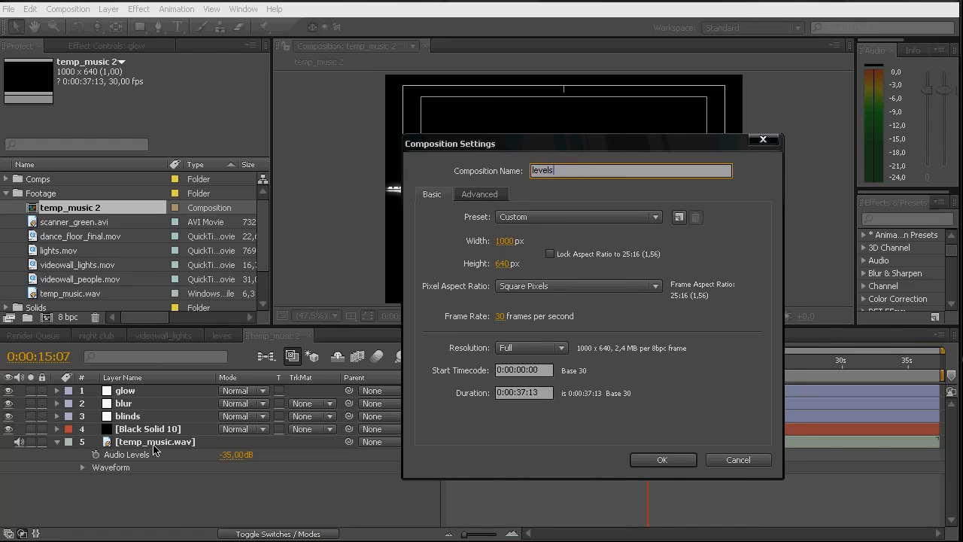
pyautogui.press('Return')
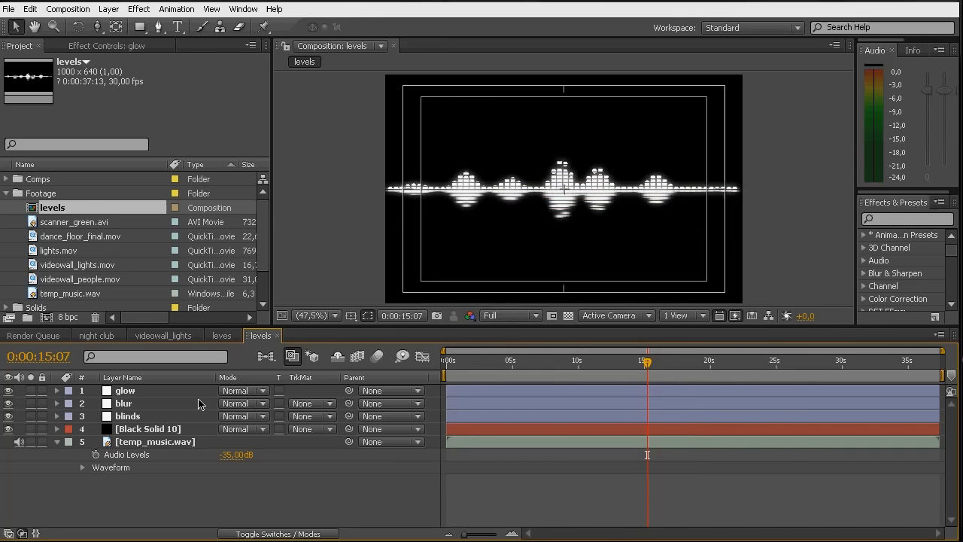
# - Add the levels composition to night club beneath videowall_lights and make it a 3D layer
pyautogui.click(101, 335)
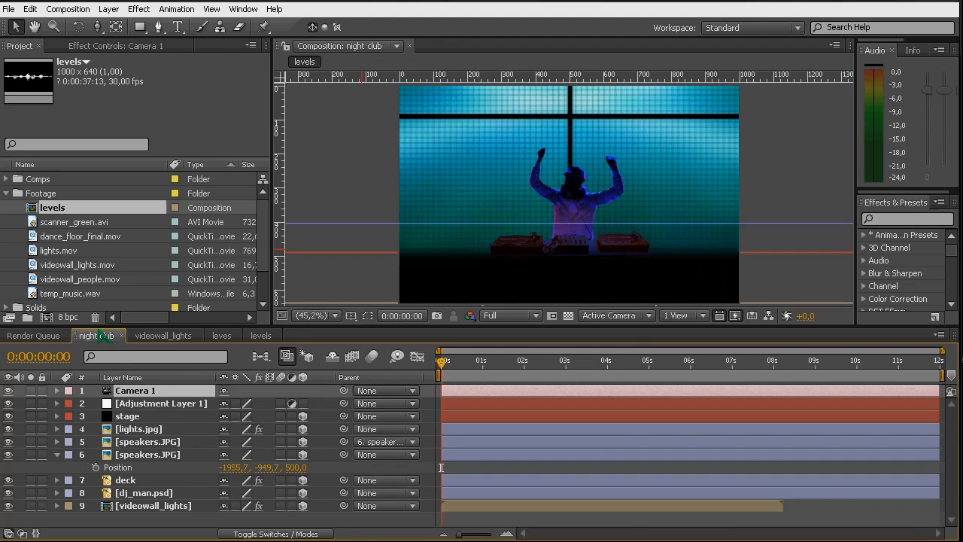
pyautogui.moveTo(45, 209); pyautogui.dragTo(134, 518)
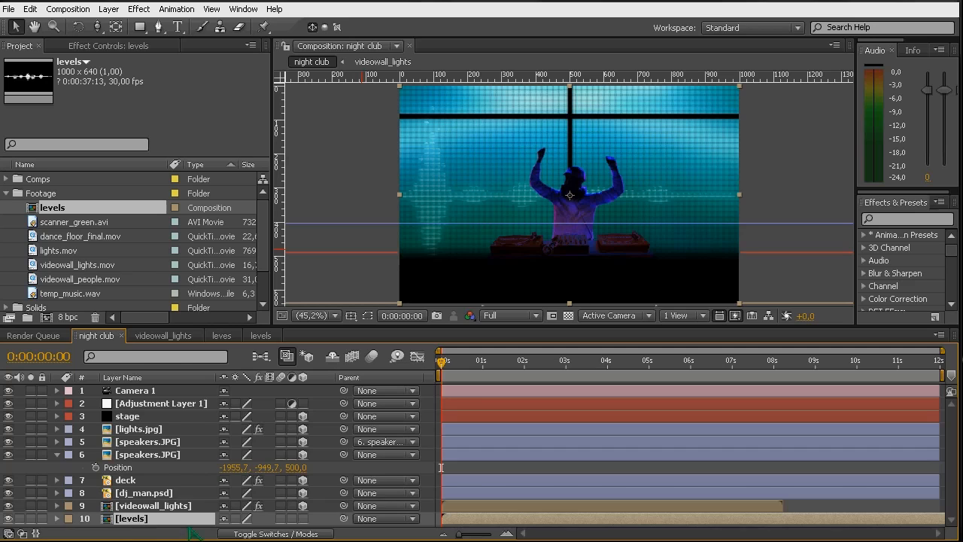
pyautogui.click(303, 518)
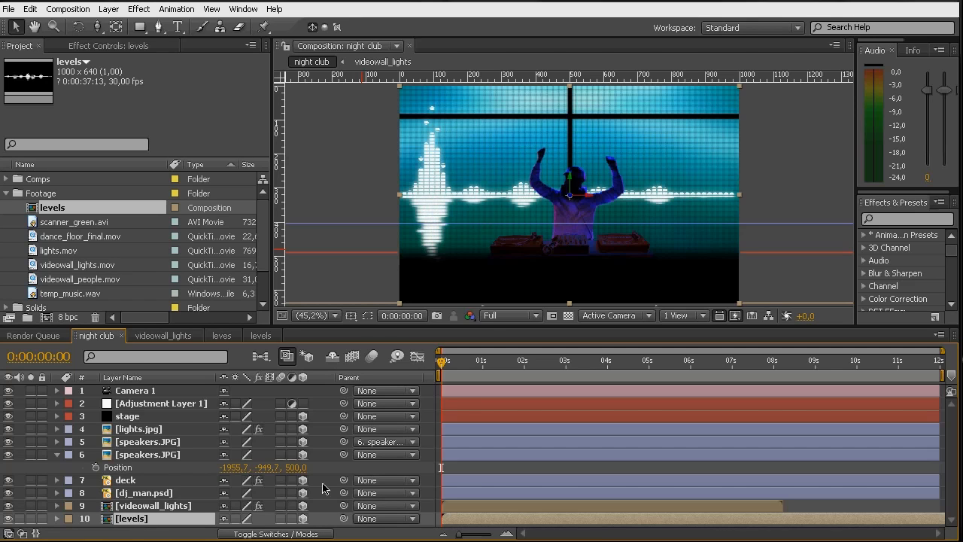
# - Using Custom View 1, rotate the levels layer about its vertical axis until it stands perpendicular to the video wall
pyautogui.click(621, 315)
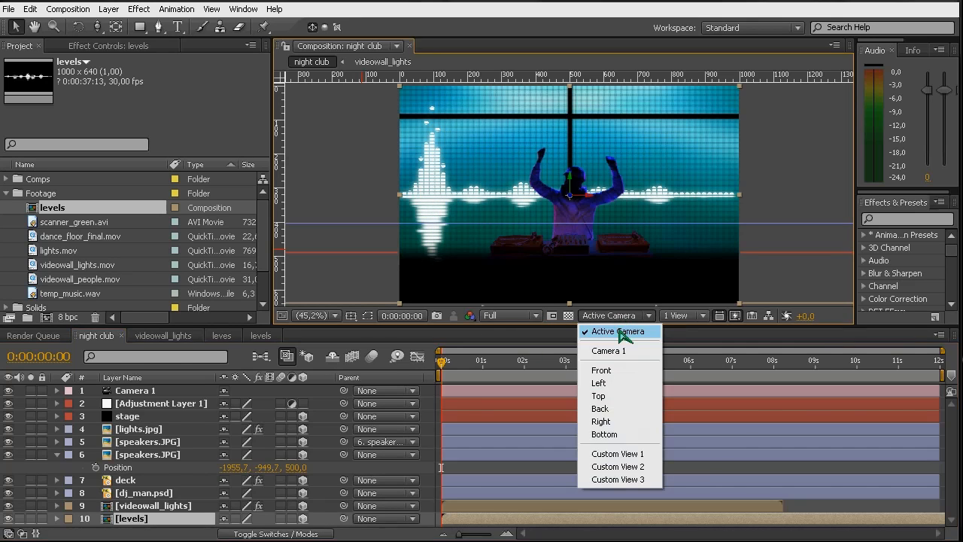
pyautogui.click(609, 454)
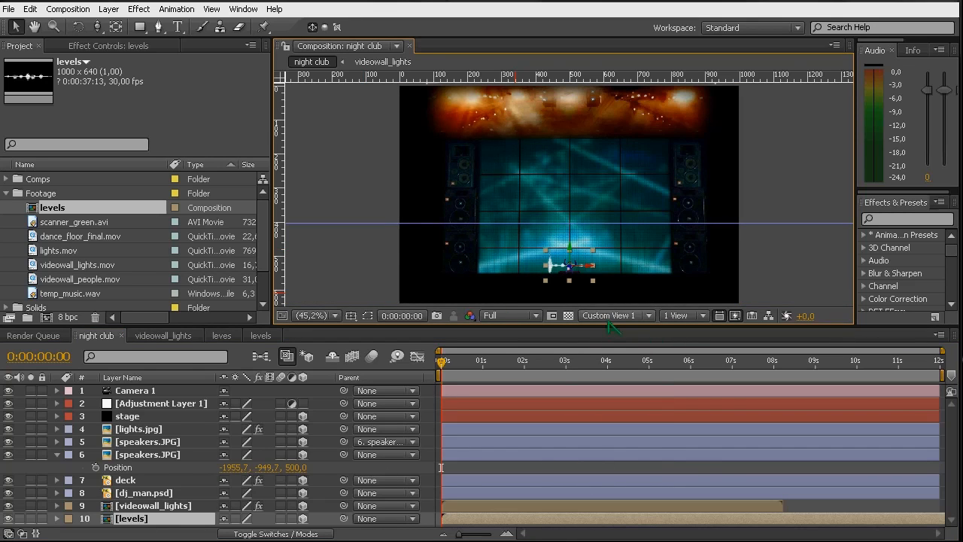
pyautogui.click(153, 535)
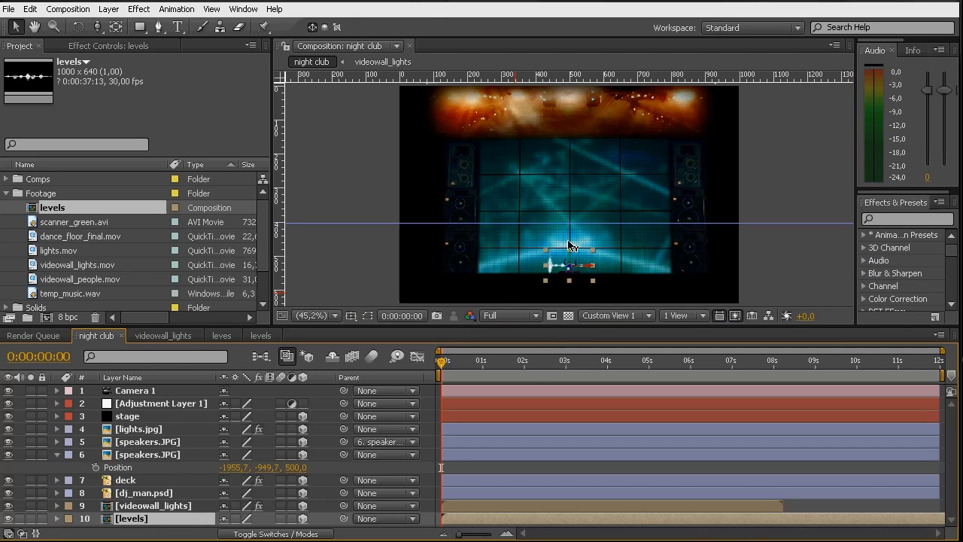
pyautogui.press('w')
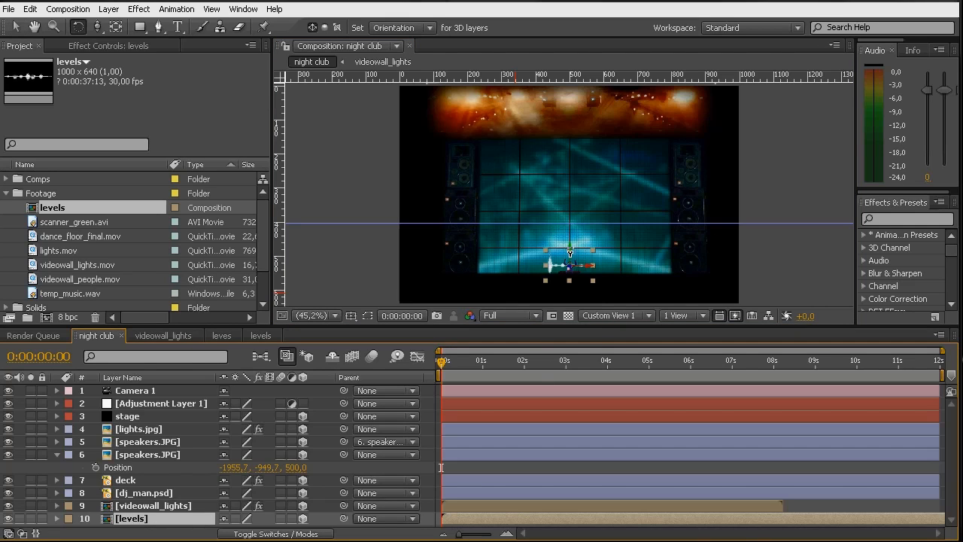
pyautogui.moveTo(573, 255); pyautogui.dragTo(572, 280)
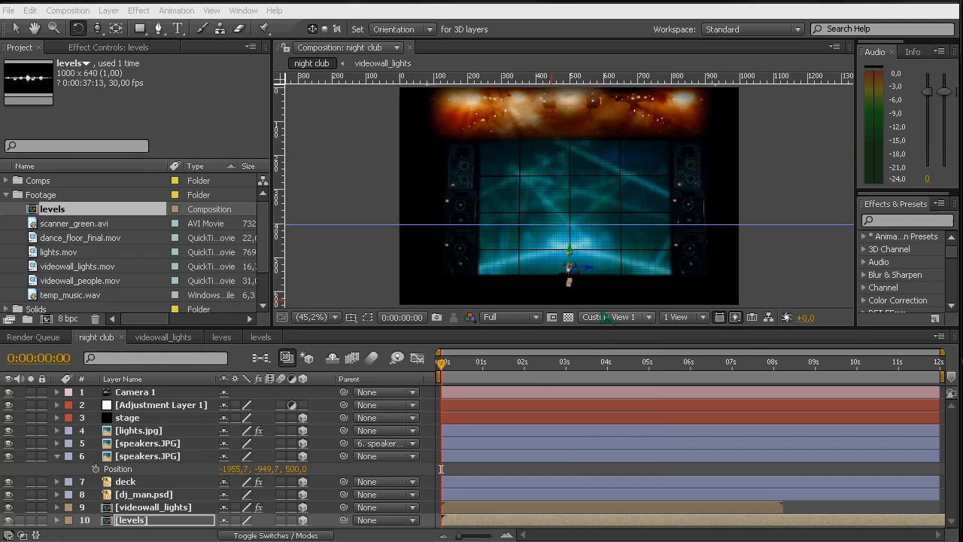
# - In the Top view, move the levels layer to X position -2904, in line with the video wall's left end
pyautogui.click(608, 317)
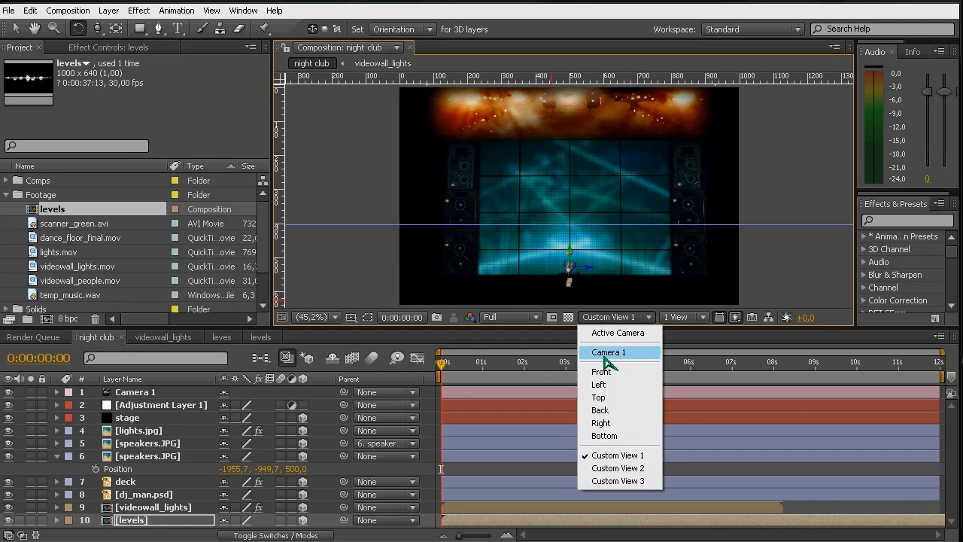
pyautogui.click(602, 398)
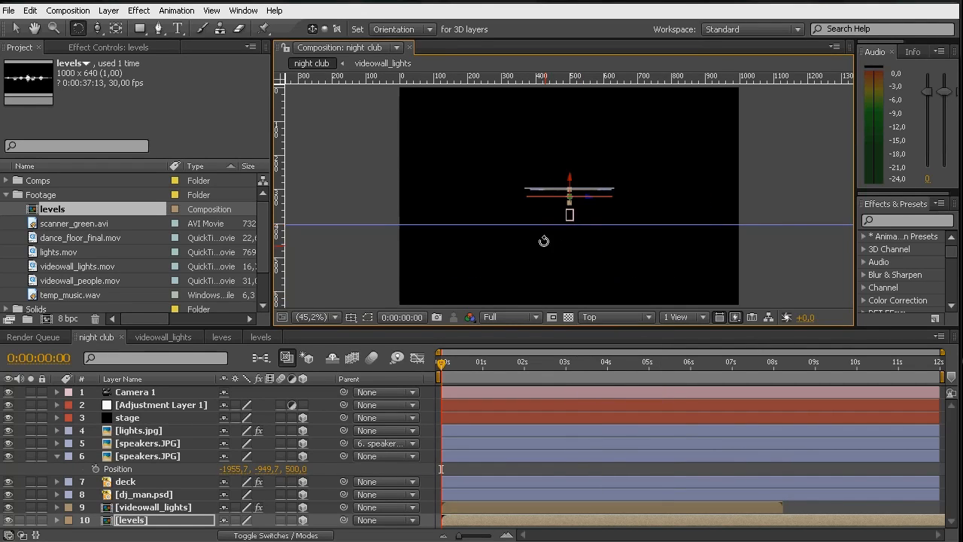
pyautogui.press('c')
pyautogui.moveTo(563, 228); pyautogui.dragTo(567, 174)
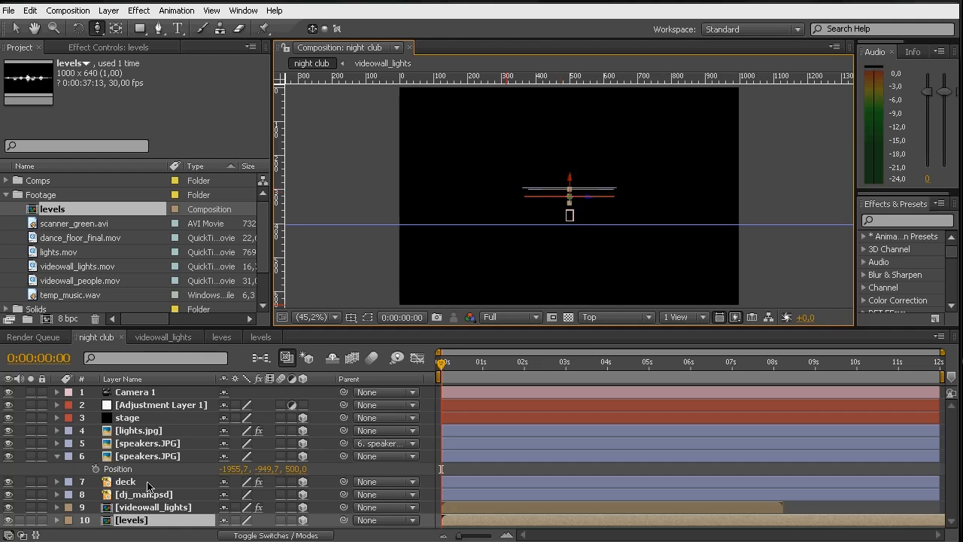
pyautogui.click(138, 520)
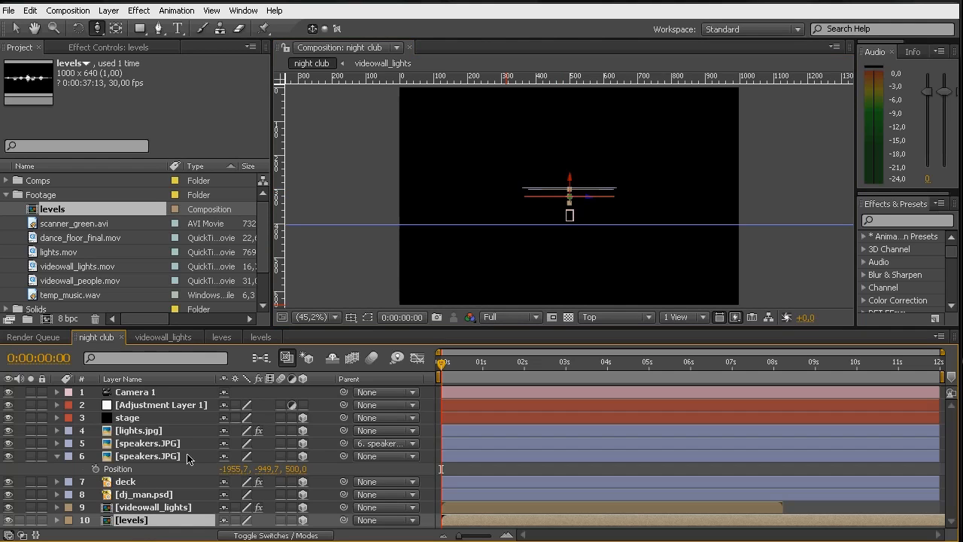
pyautogui.press('p')
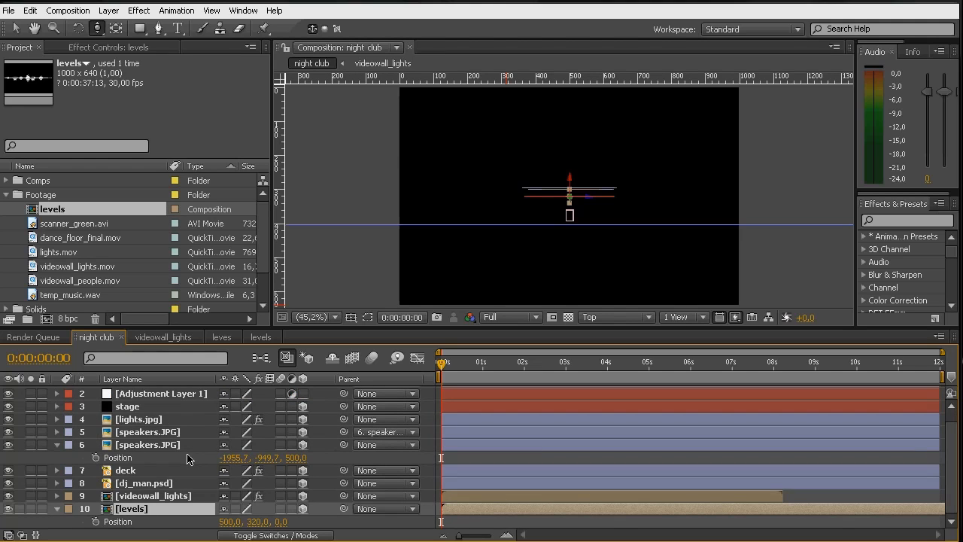
pyautogui.hotkey('shift', 's')
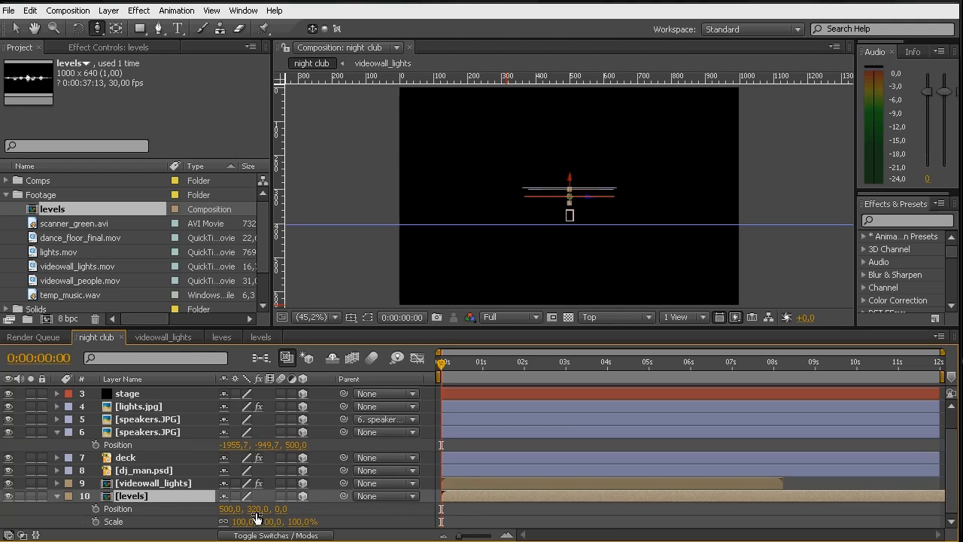
pyautogui.moveTo(255, 510); pyautogui.dragTo(195, 515)
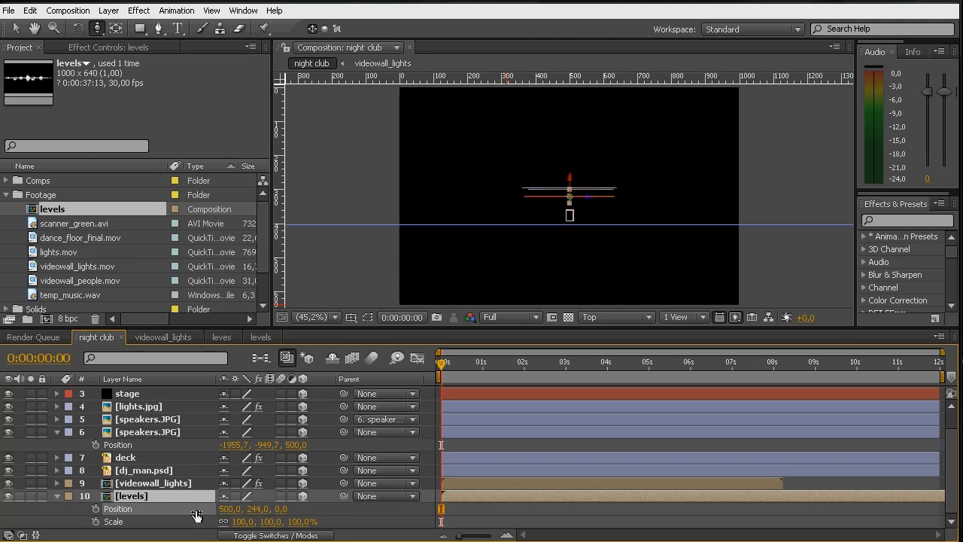
pyautogui.hotkey('ctrl', 'z')
pyautogui.moveTo(217, 515); pyautogui.dragTo(155, 515)
pyautogui.moveTo(227, 511); pyautogui.dragTo(138, 513)
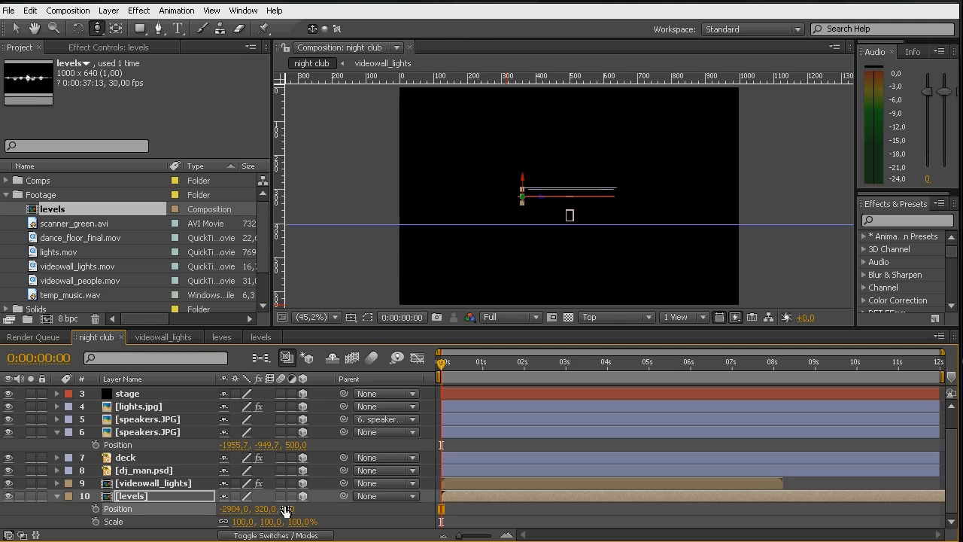
# - Scale the levels layer to 700% and move it forward in Z until its rear end meets the video wall
pyautogui.moveTo(238, 526); pyautogui.dragTo(628, 508)
pyautogui.click(242, 521)
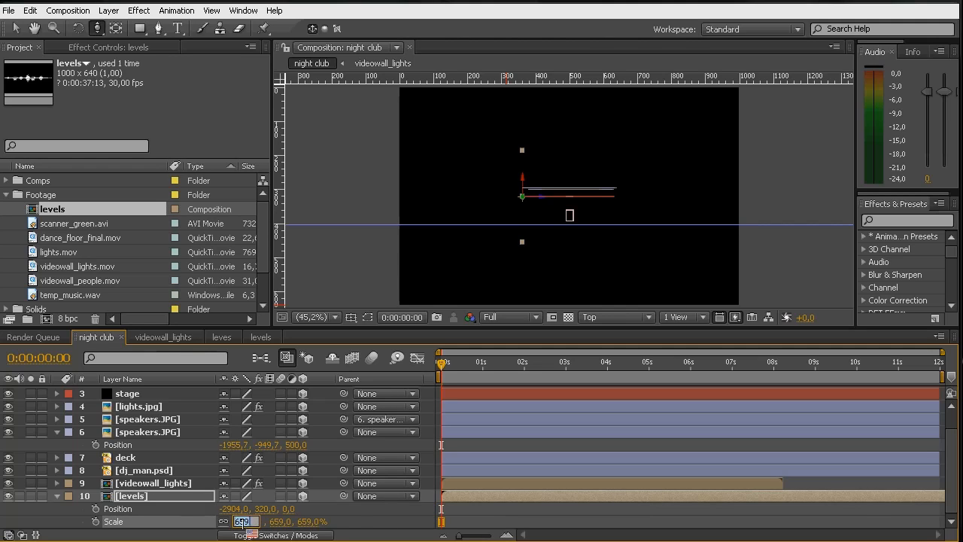
pyautogui.write('700')
pyautogui.press('Return')
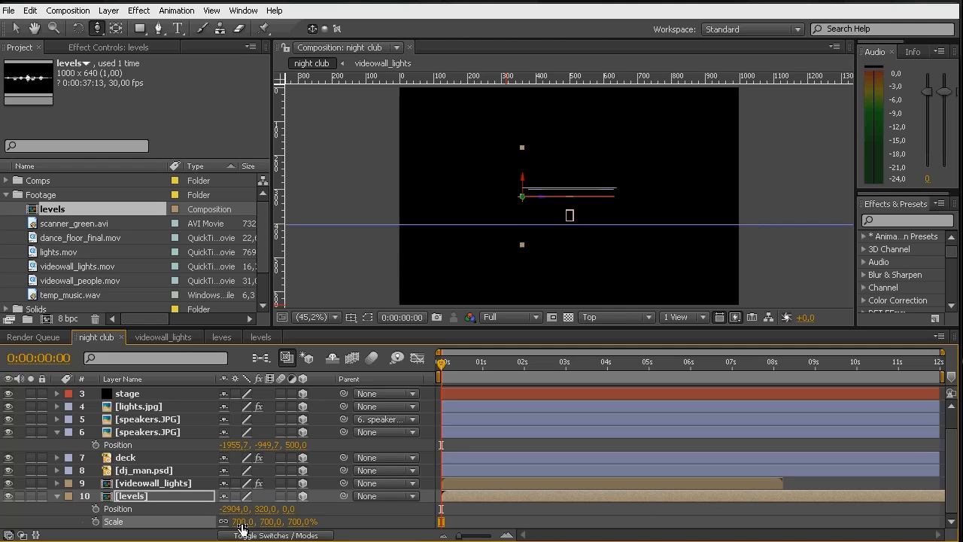
pyautogui.moveTo(289, 513); pyautogui.dragTo(92, 495)
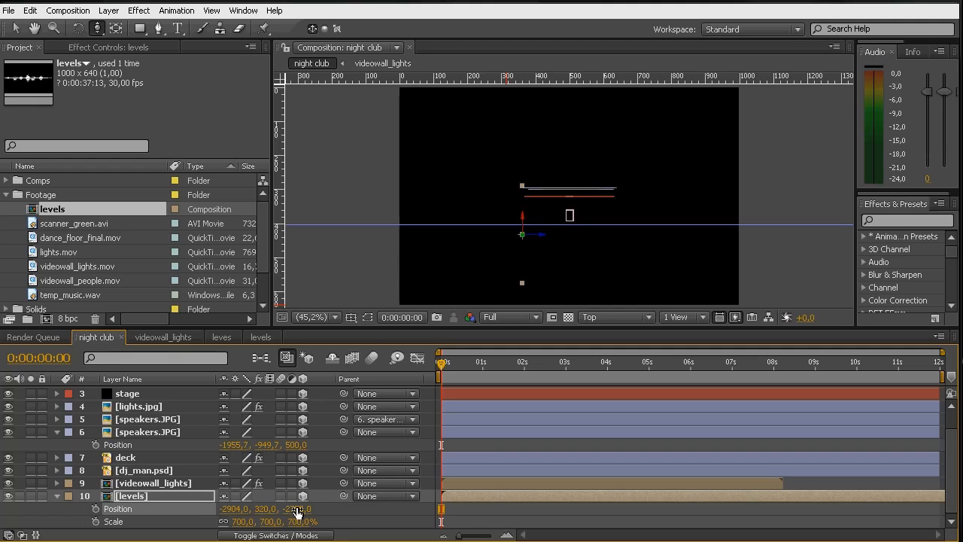
# - Move the levels layer to Z position -2858 and check the scene through Camera 1
pyautogui.moveTo(293, 510); pyautogui.dragTo(214, 508)
pyautogui.click(619, 318)
pyautogui.click(610, 354)
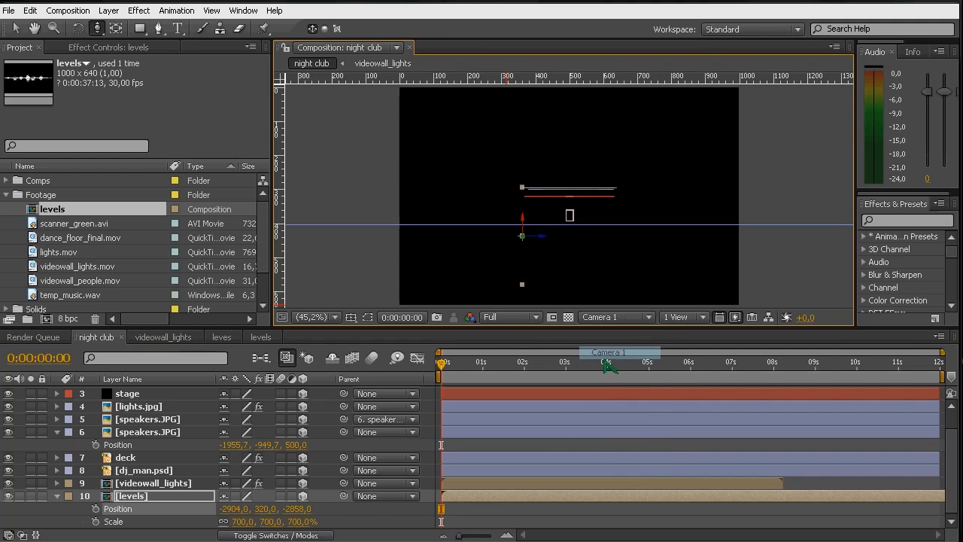
# - In Custom View 1, go to time 0:00:01:03 and lower the levels layer to Y position 605.5
pyautogui.click(621, 317)
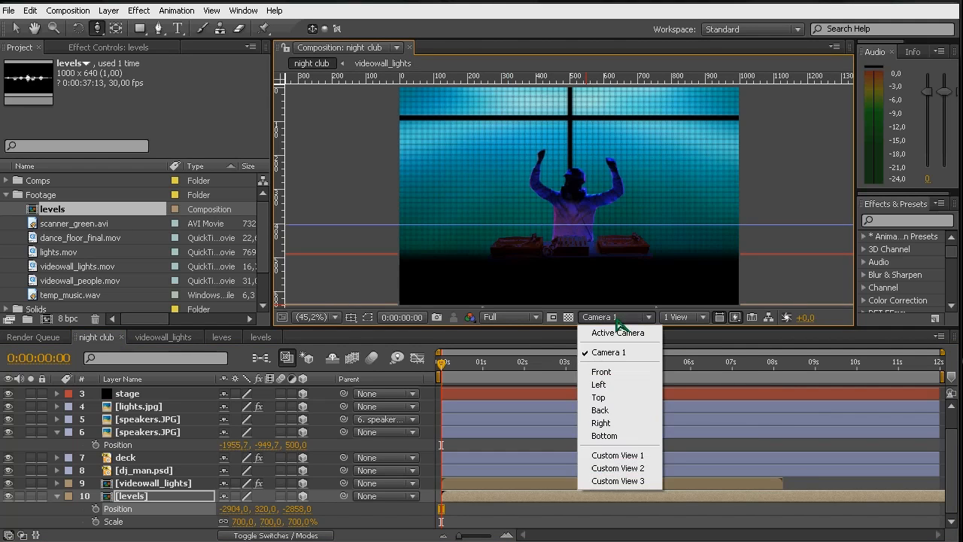
pyautogui.click(617, 455)
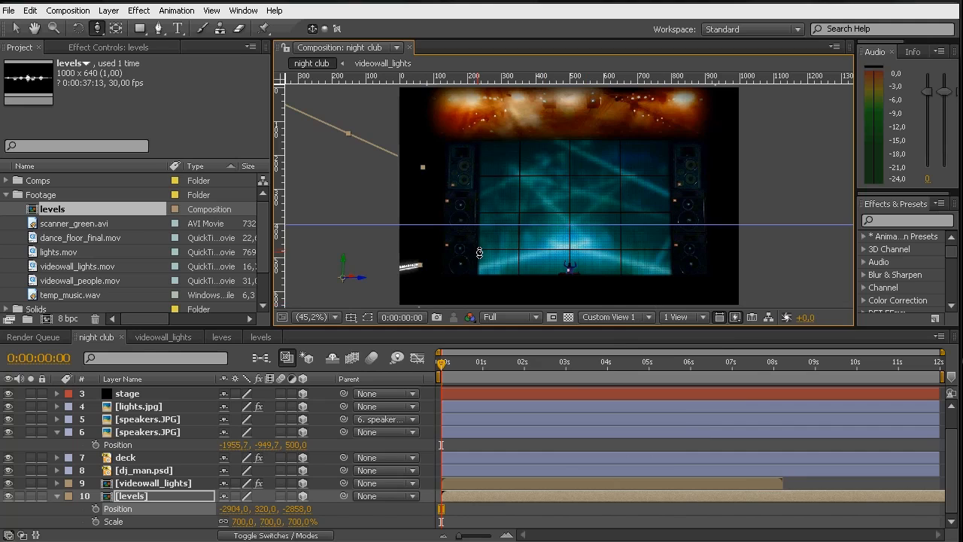
pyautogui.moveTo(462, 368); pyautogui.dragTo(487, 367)
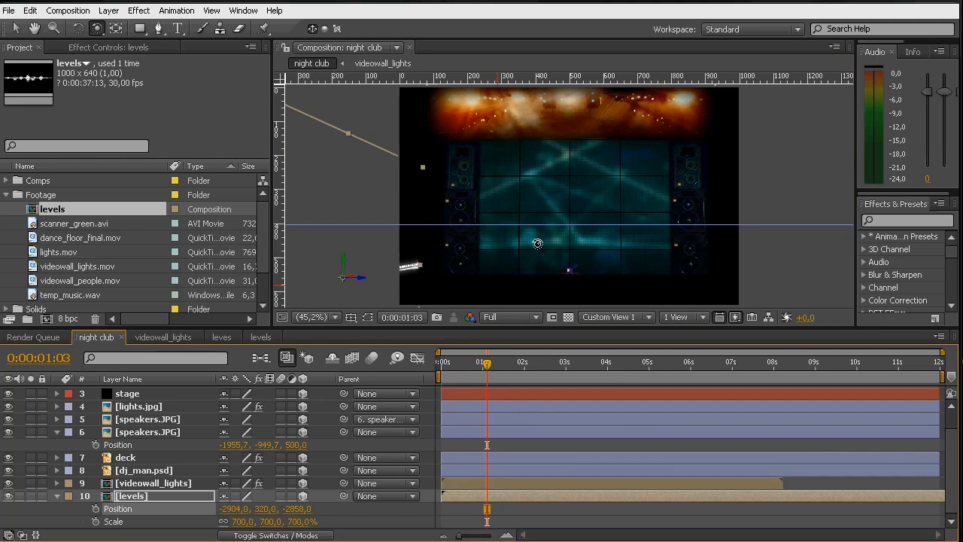
pyautogui.moveTo(536, 243); pyautogui.dragTo(573, 266)
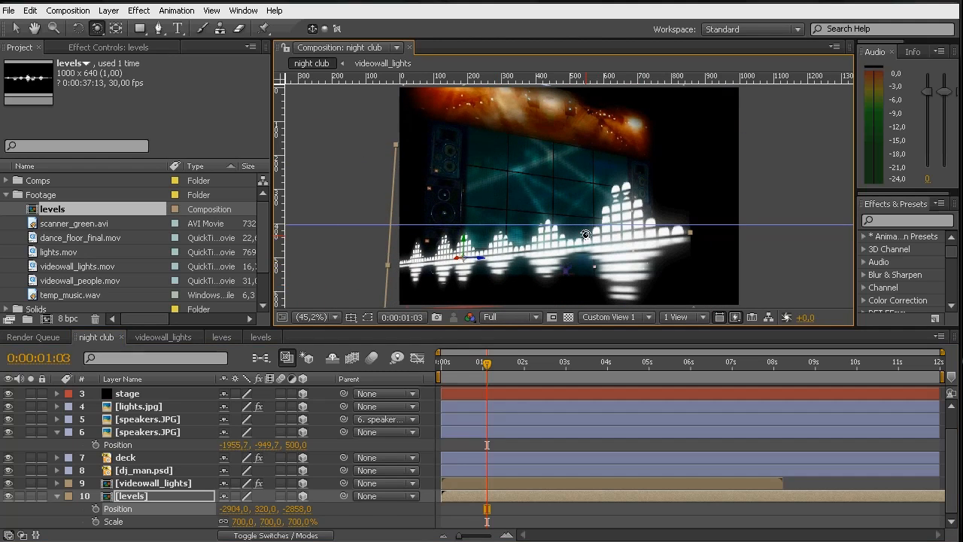
pyautogui.moveTo(550, 249); pyautogui.dragTo(463, 256)
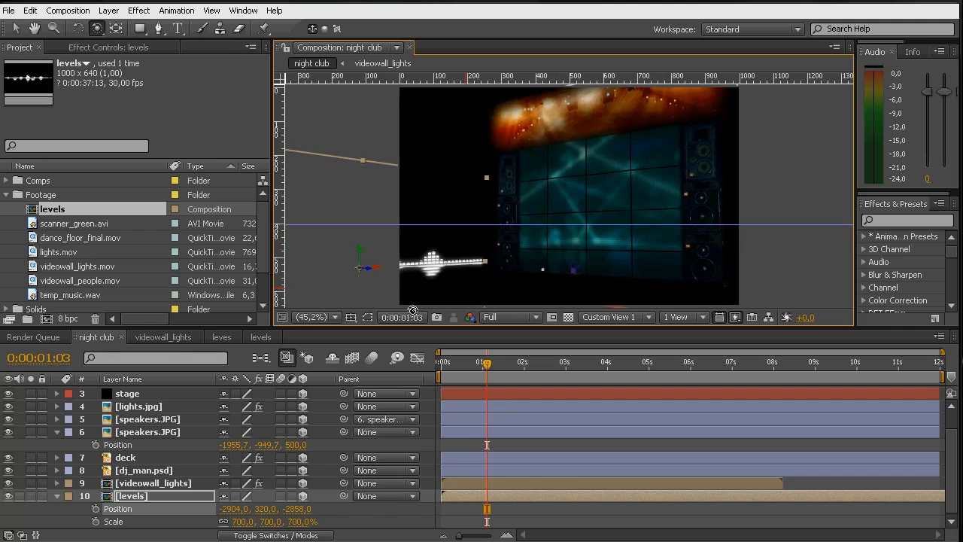
pyautogui.press('v')
pyautogui.moveTo(362, 260); pyautogui.dragTo(361, 349)
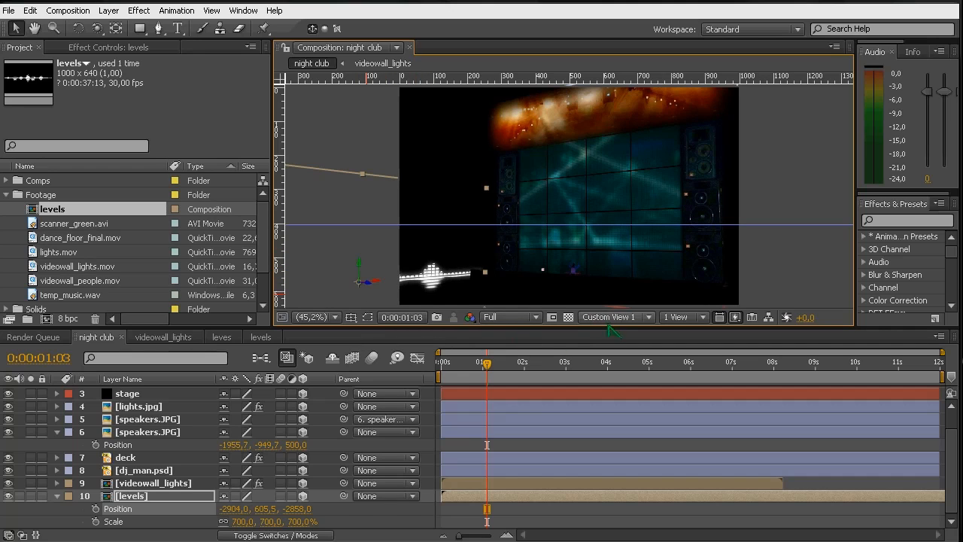
# - Duplicate the levels layer and move the copy to X position 3810, on the opposite side of the video wall
pyautogui.press('c')
pyautogui.moveTo(548, 259); pyautogui.dragTo(576, 265)
pyautogui.press('c')
pyautogui.press('c')
pyautogui.click(134, 497)
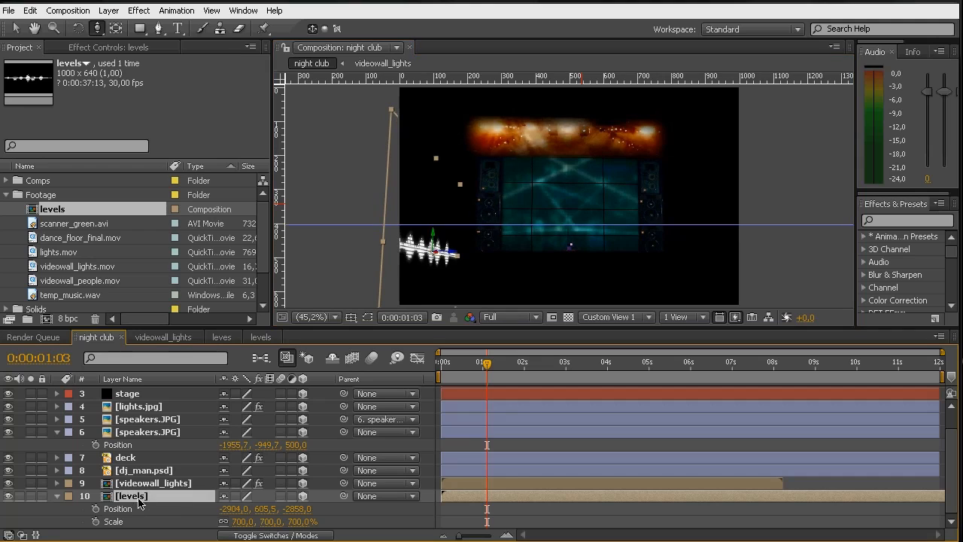
pyautogui.hotkey('ctrl', 'd')
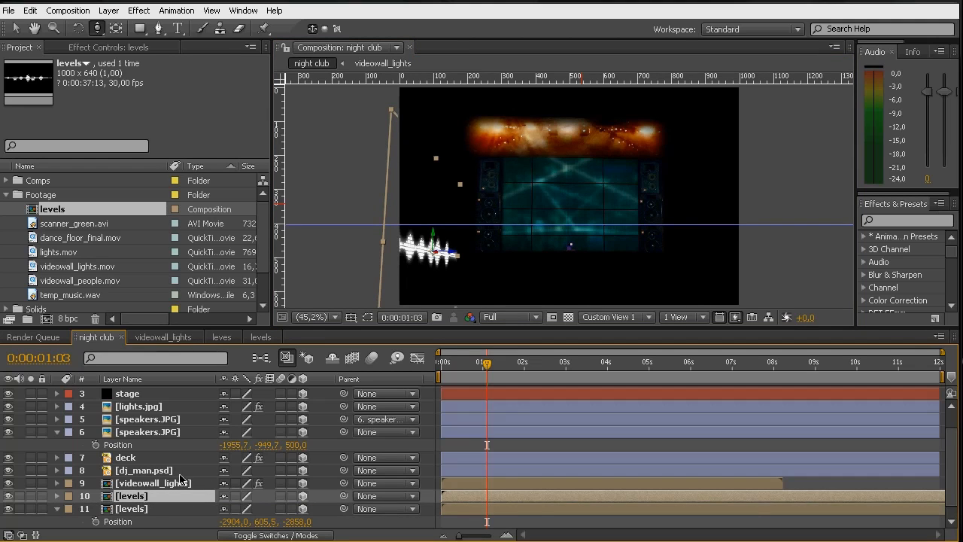
pyautogui.press('p')
pyautogui.moveTo(230, 511); pyautogui.dragTo(715, 460)
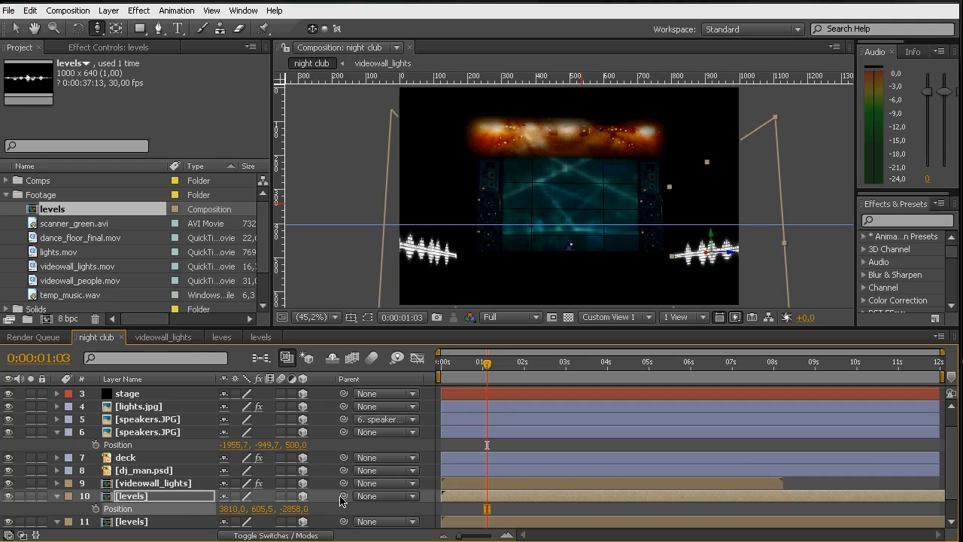
# - Parent the levels copy to the original levels layer, try moving the parent vertically, and undo that move
pyautogui.moveTo(343, 498); pyautogui.dragTo(154, 520)
pyautogui.moveTo(140, 524); pyautogui.dragTo(136, 500)
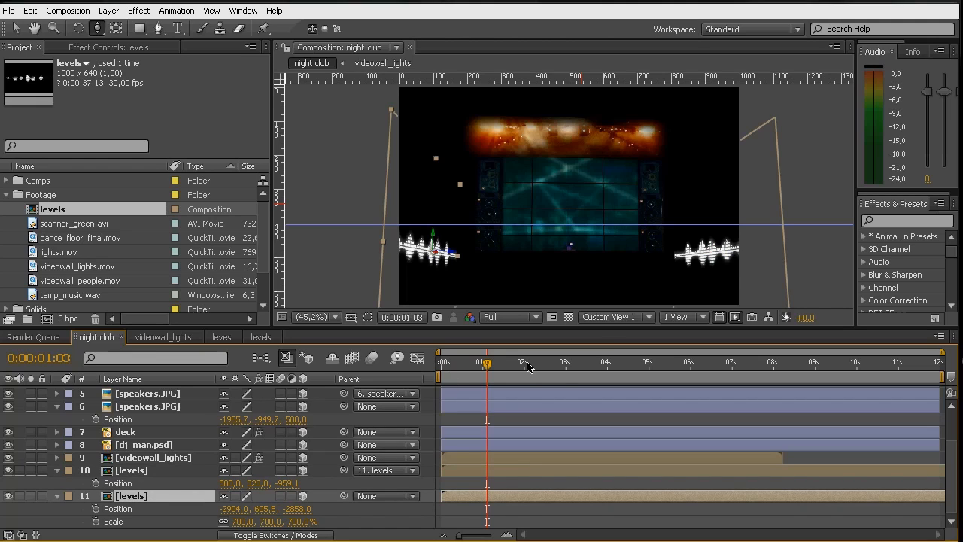
pyautogui.click(116, 510)
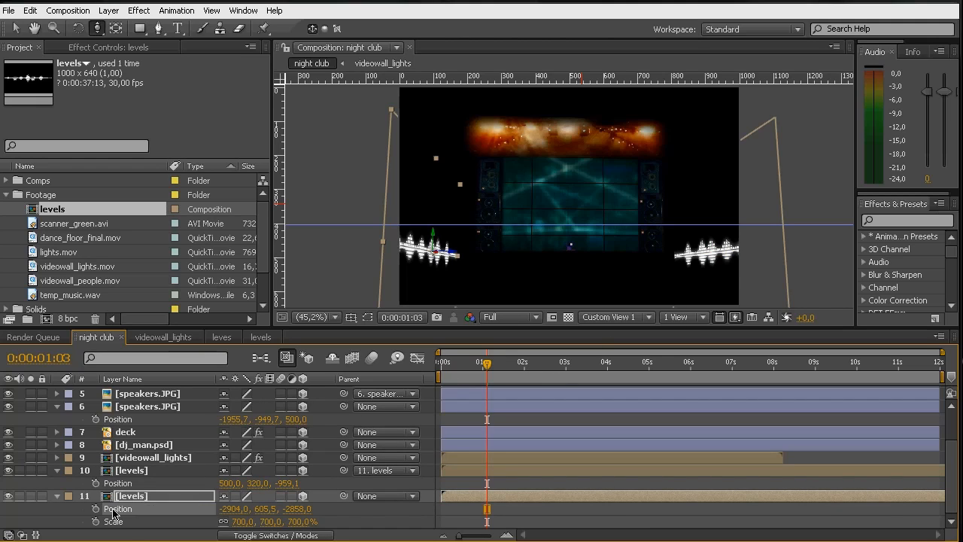
pyautogui.moveTo(259, 509); pyautogui.dragTo(149, 503)
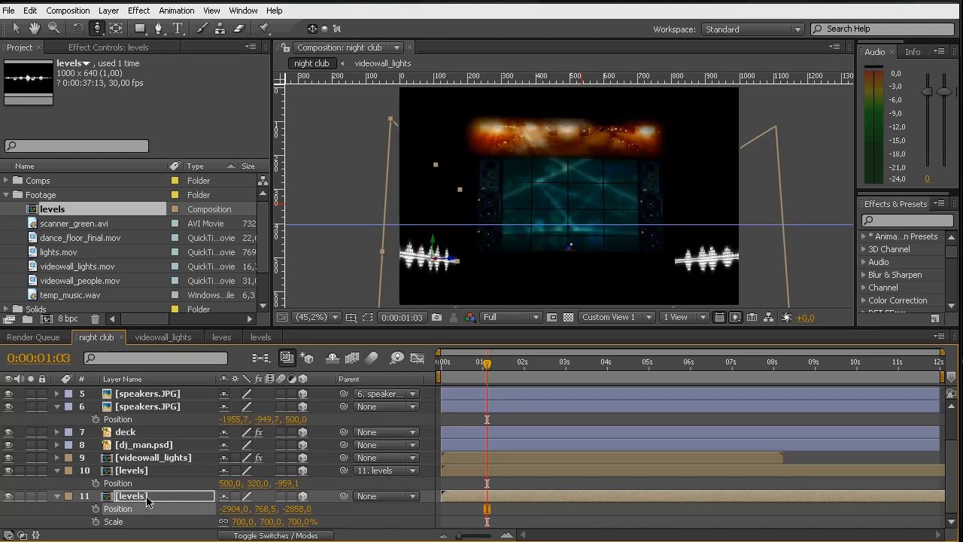
pyautogui.hotkey('ctrl', 'z')
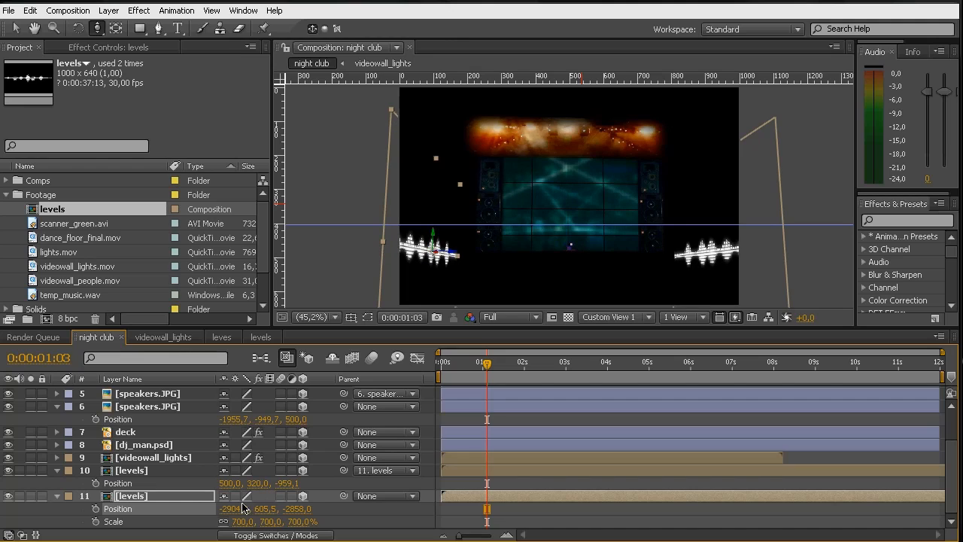
# - Collapse the open properties of the levels and speakers layers and add a new adjustment layer to night club
pyautogui.click(58, 496)
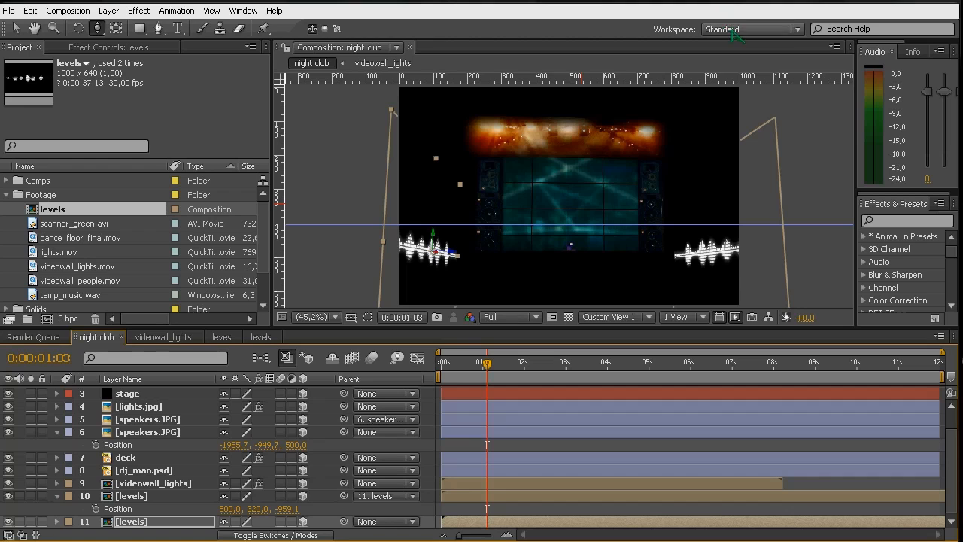
pyautogui.click(57, 496)
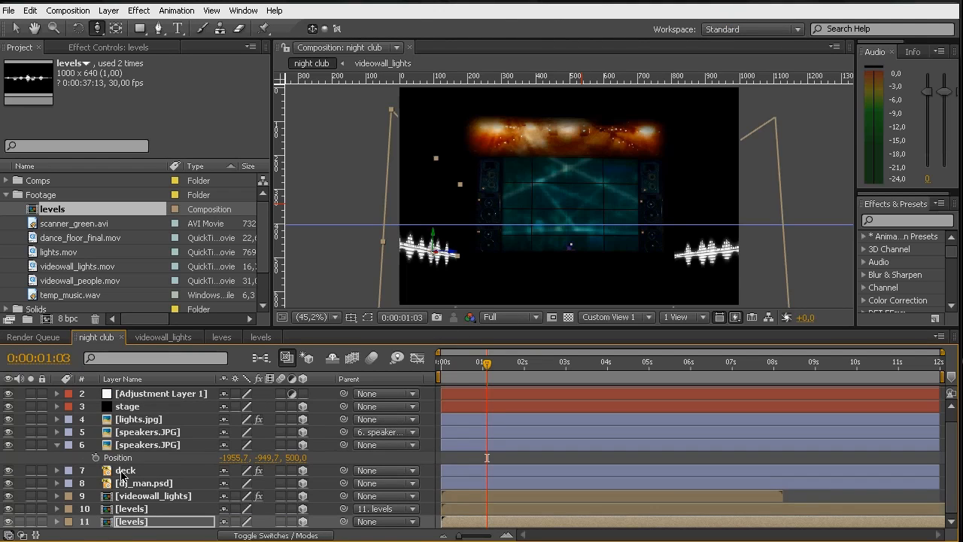
pyautogui.click(56, 444)
pyautogui.click(112, 11)
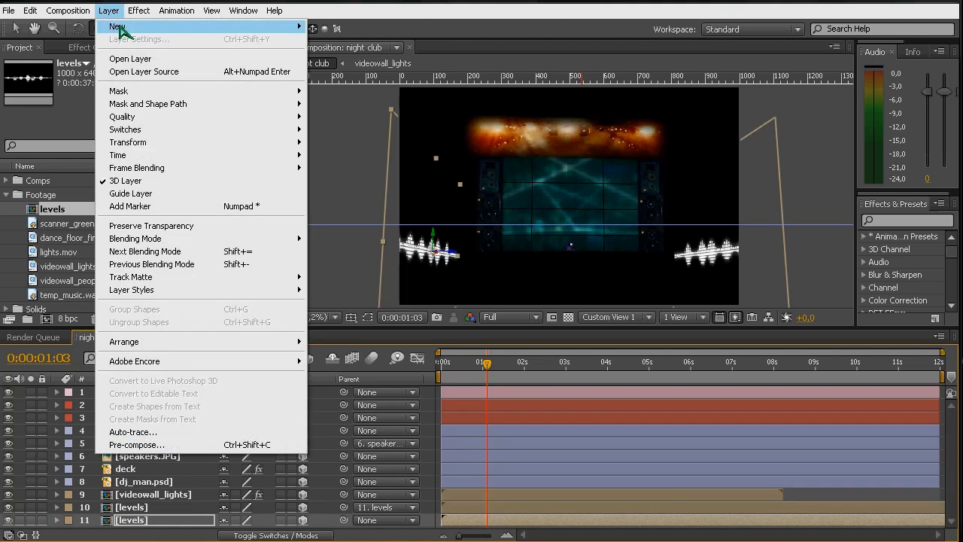
pyautogui.moveTo(125, 27)
pyautogui.click(340, 103)
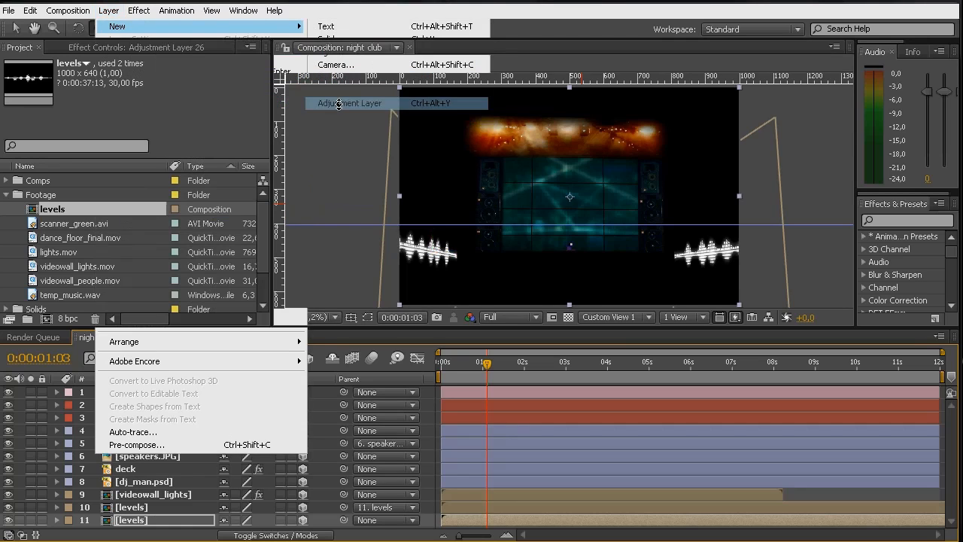
# - Look through Camera 1 and apply the Hue/Saturation effect to the new adjustment layer
pyautogui.click(614, 317)
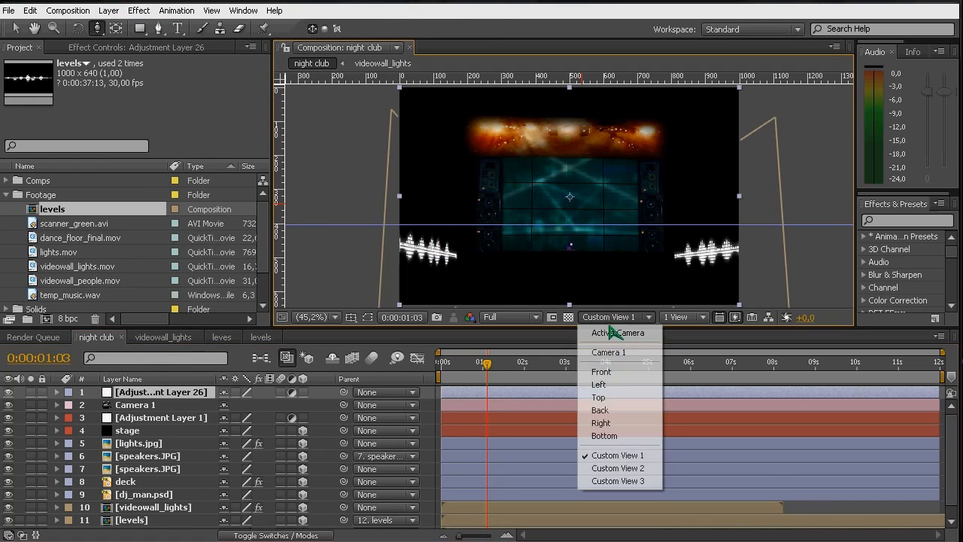
pyautogui.click(610, 357)
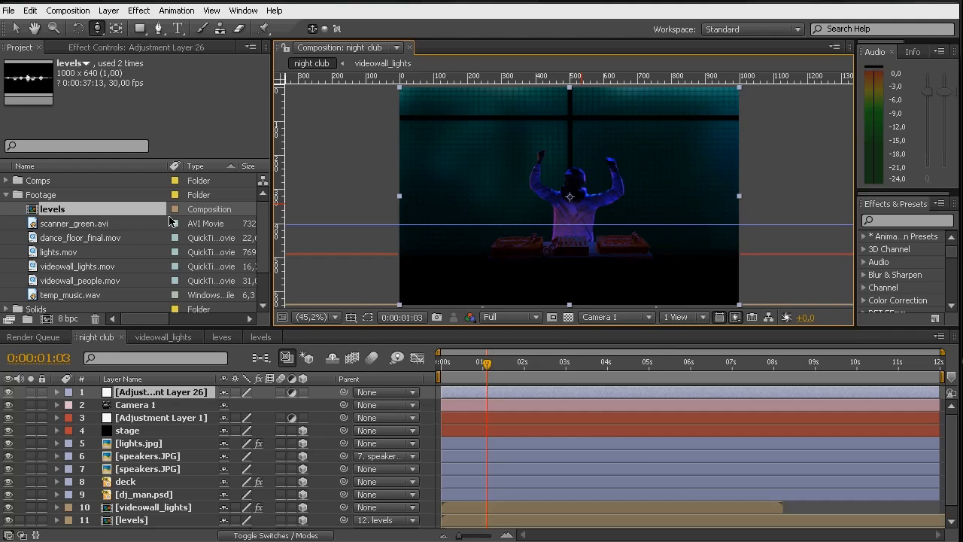
pyautogui.click(139, 11)
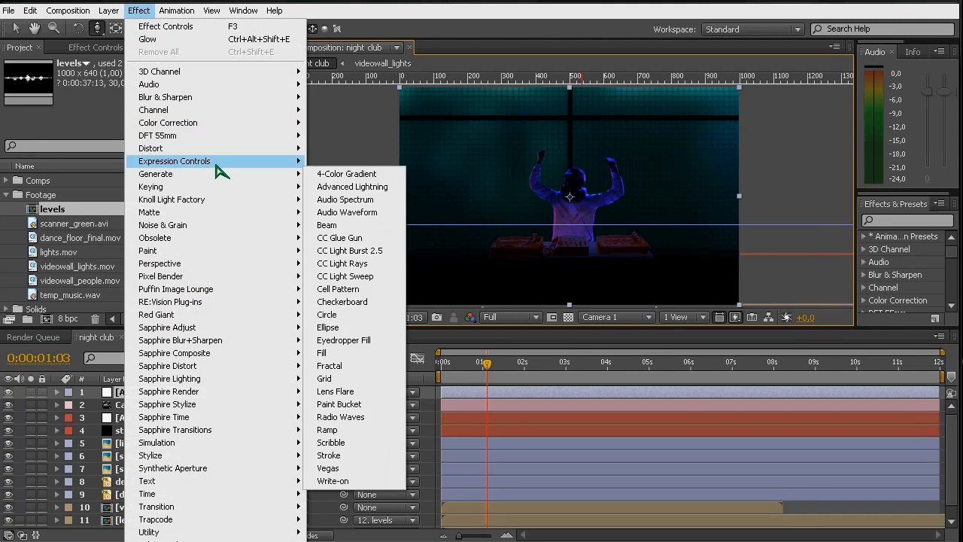
pyautogui.moveTo(256, 124)
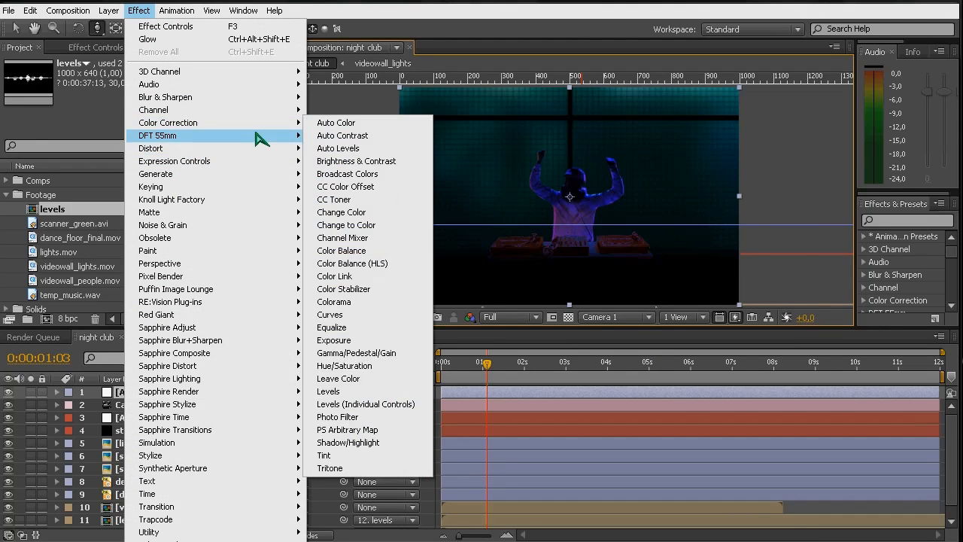
pyautogui.click(347, 367)
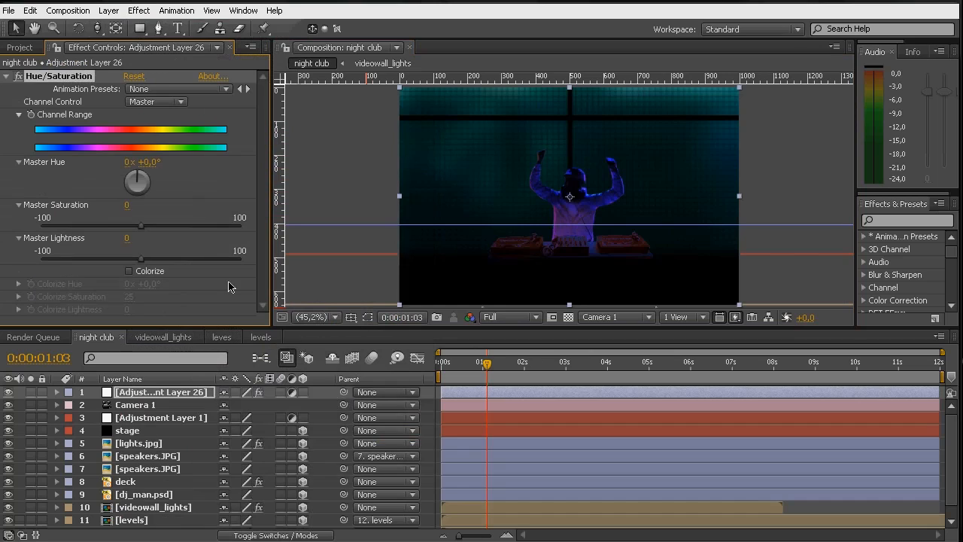
# - Turn on Colorize in Hue/Saturation, with Colorize Saturation 50 and Colorize Hue -55°
pyautogui.click(129, 273)
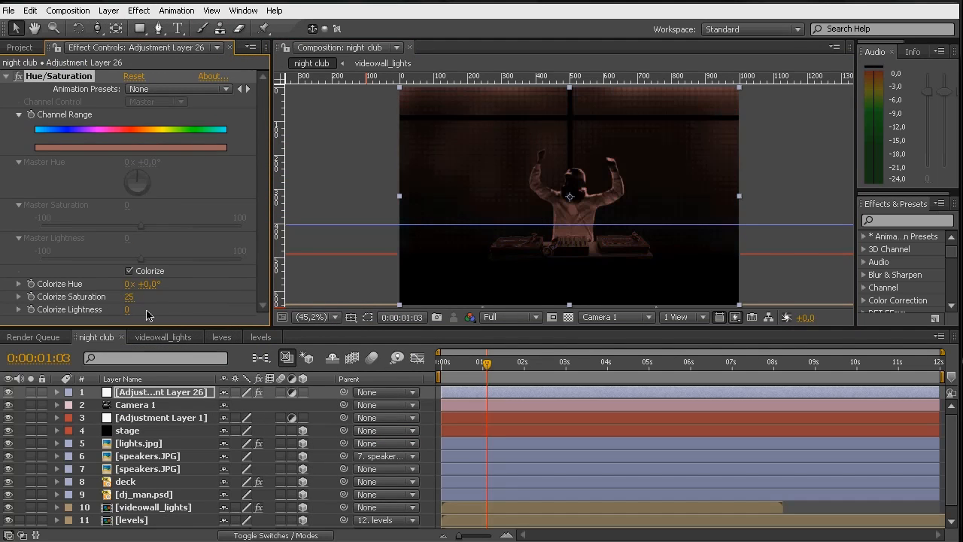
pyautogui.click(129, 296)
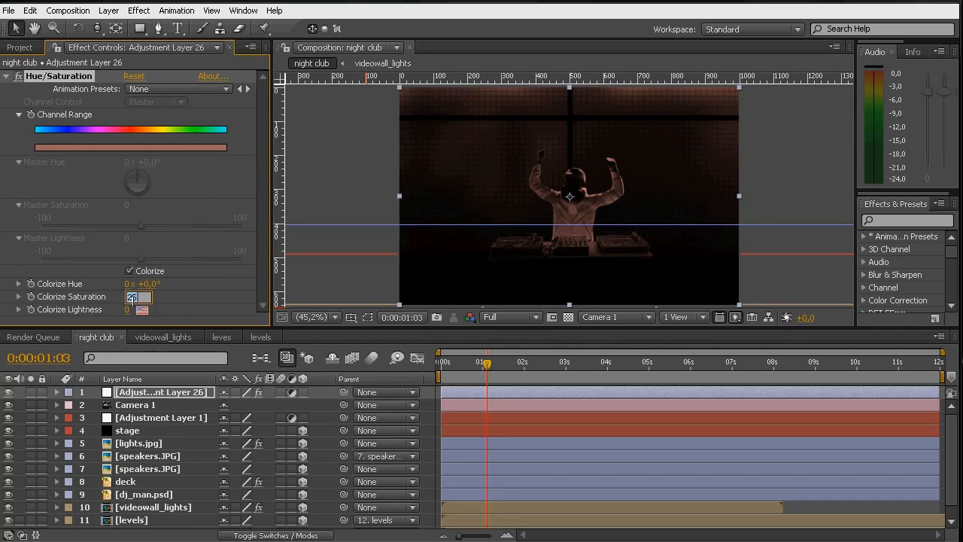
pyautogui.write('50')
pyautogui.press('Return')
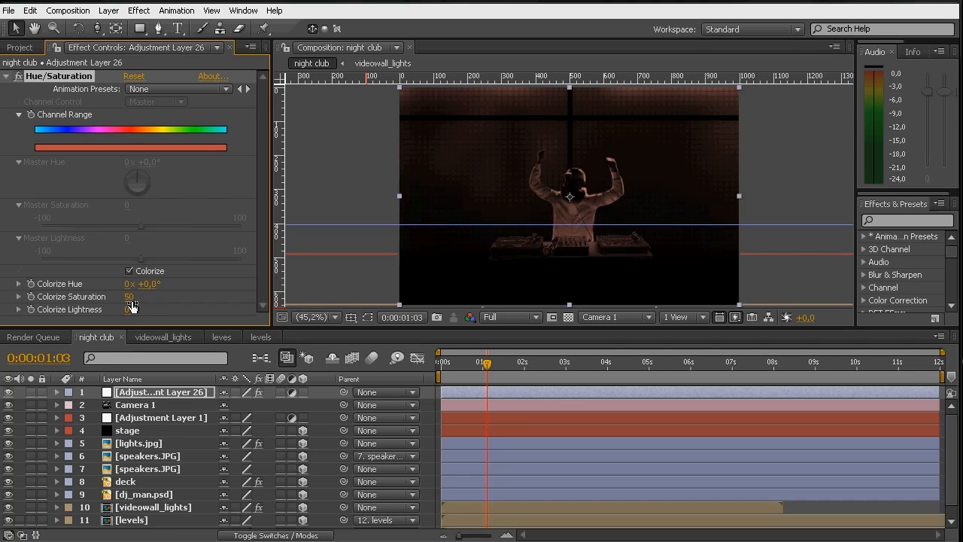
pyautogui.moveTo(150, 292); pyautogui.dragTo(97, 287)
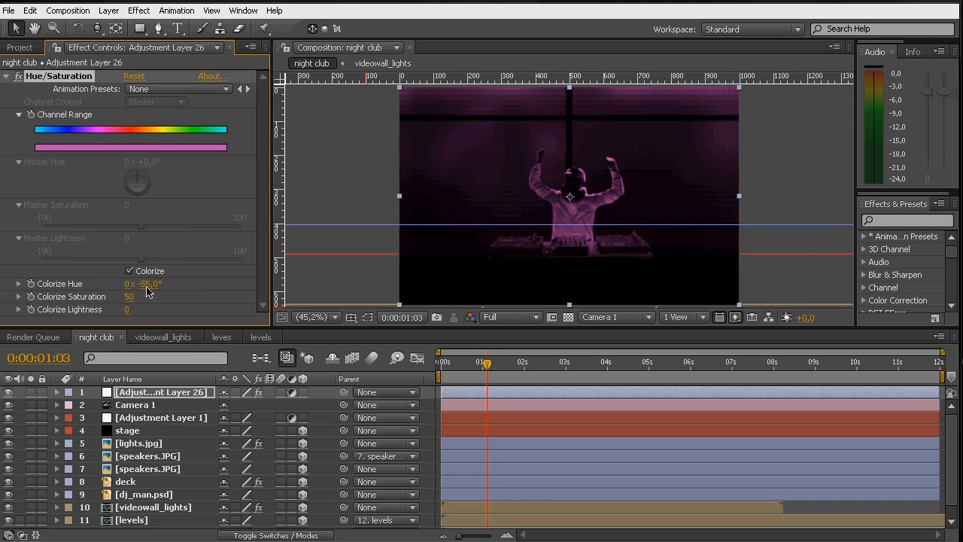
# - Delete the old Adjustment Layer 1 and place the Hue/Saturation adjustment layer directly beneath dj_man.psd
pyautogui.click(141, 395)
pyautogui.click(140, 419)
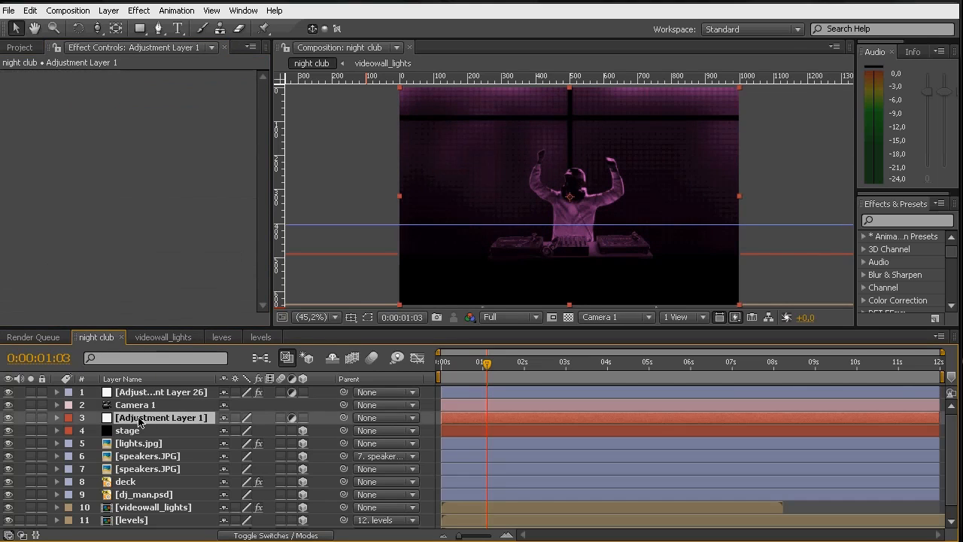
pyautogui.press('Delete')
pyautogui.moveTo(149, 397); pyautogui.dragTo(141, 482)
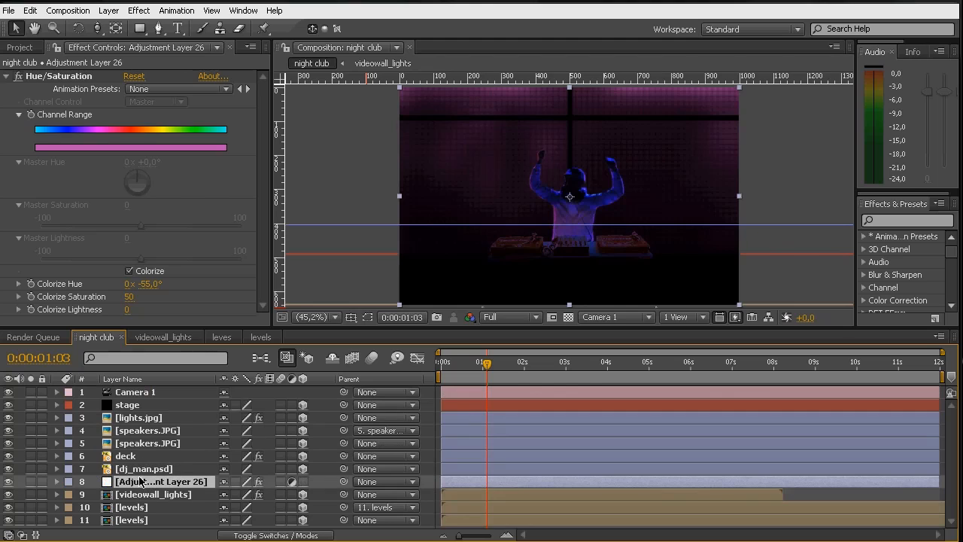
# - Move lights.jpg and both speakers.JPG layers beneath the Hue/Saturation adjustment layer, just above videowall_lights
pyautogui.click(139, 419)
pyautogui.keyDown('shift'); pyautogui.click(139, 443); pyautogui.keyUp('shift')
pyautogui.moveTo(139, 422); pyautogui.dragTo(132, 493)
# - Rename the Hue/Saturation adjustment layer as colorize and save the project
pyautogui.click(145, 444)
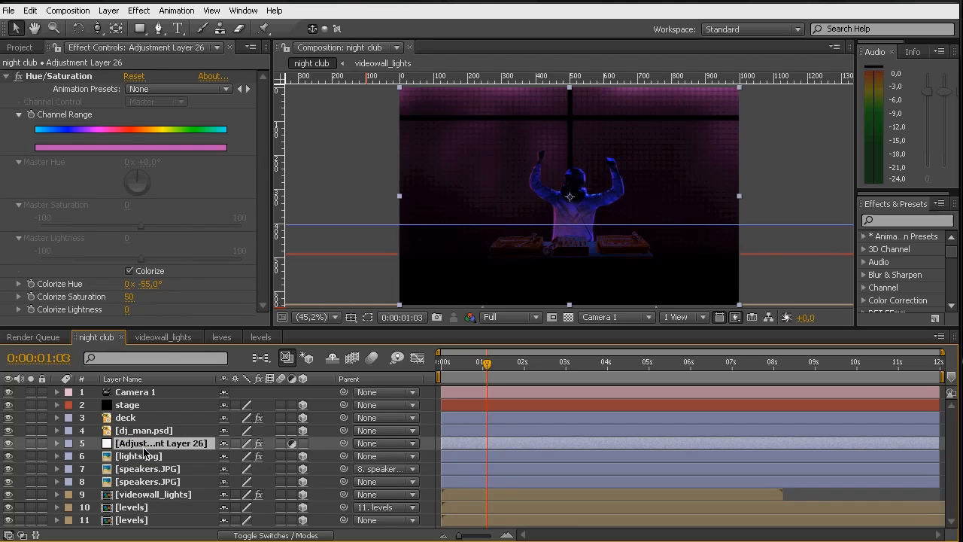
pyautogui.press('Return')
pyautogui.press('BackSpace')
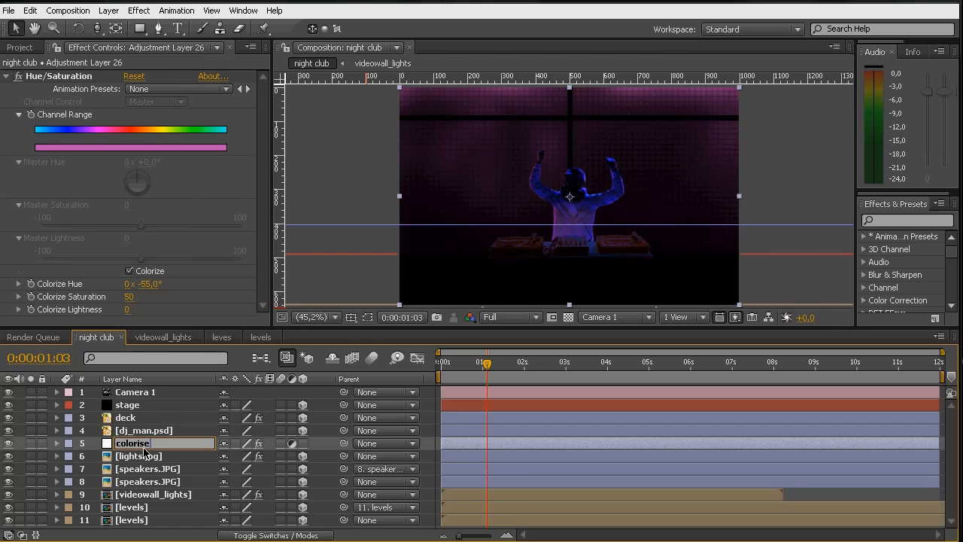
pyautogui.press('Return')
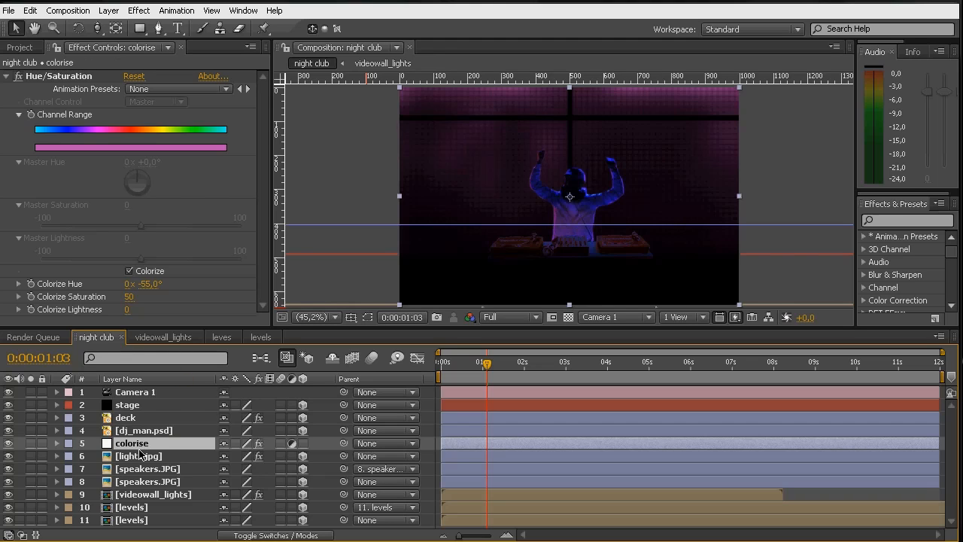
pyautogui.press('Return')
pyautogui.click(143, 444)
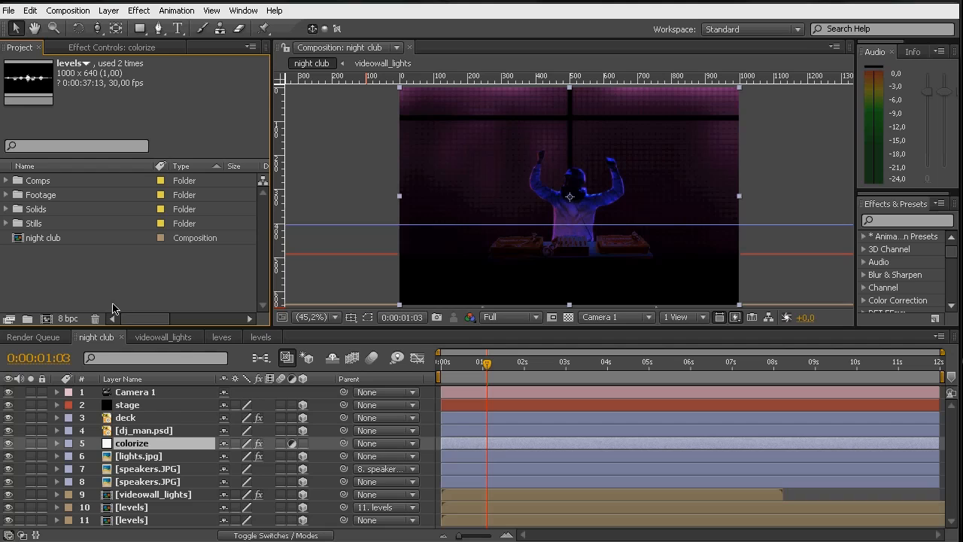
pyautogui.hotkey('ctrl', 's')
# - Hide the rulers and add a new 1000 x 640 px black solid to the night club composition
pyautogui.click(348, 133)
pyautogui.hotkey('ctrl', 'r')
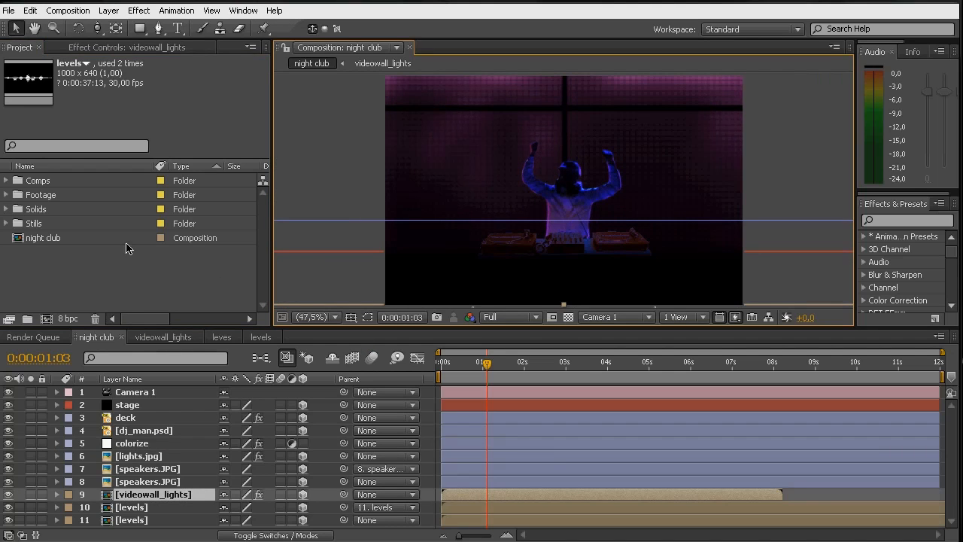
pyautogui.hotkey('ctrl', 'y')
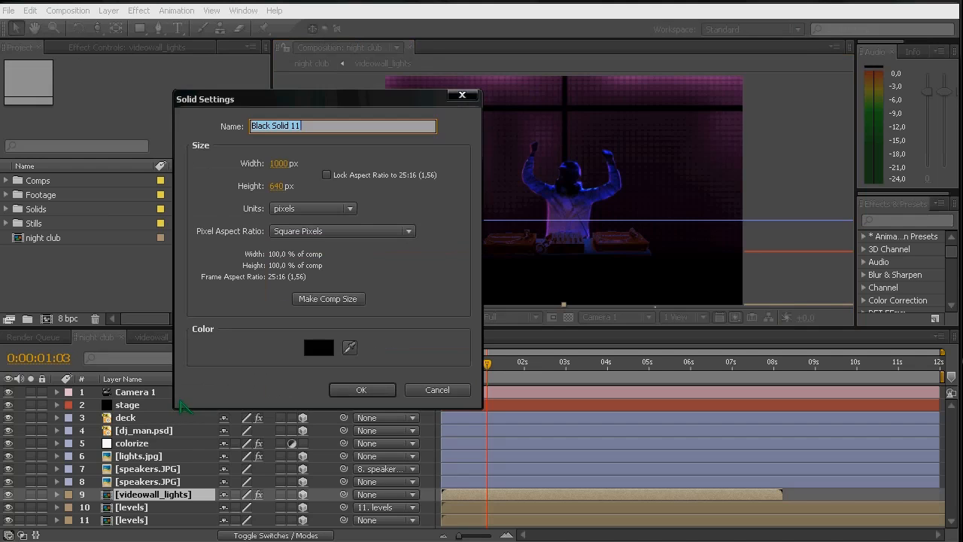
pyautogui.press('Return')
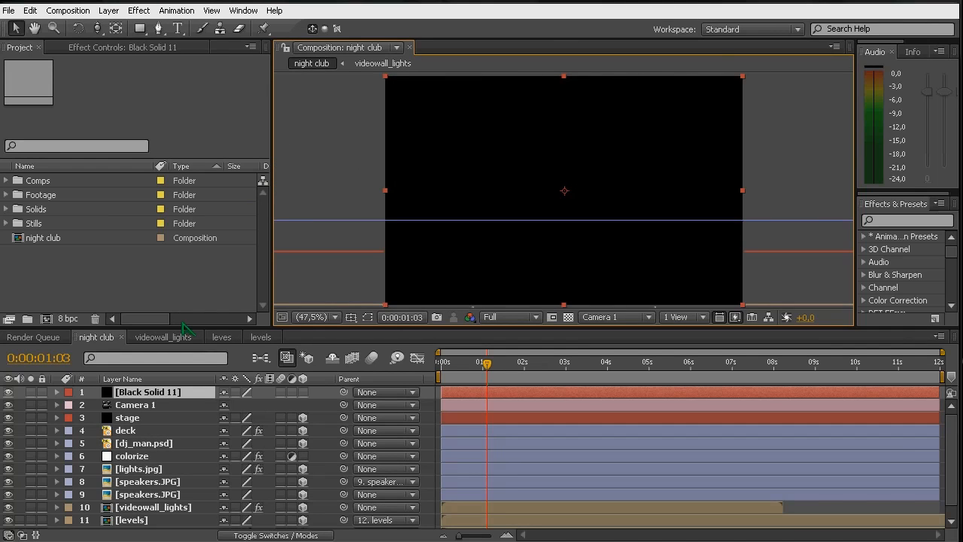
# - Rename the new black solid layer as crowd and save the project
pyautogui.press('KP_Enter')
pyautogui.press('r')
pyautogui.press('End')
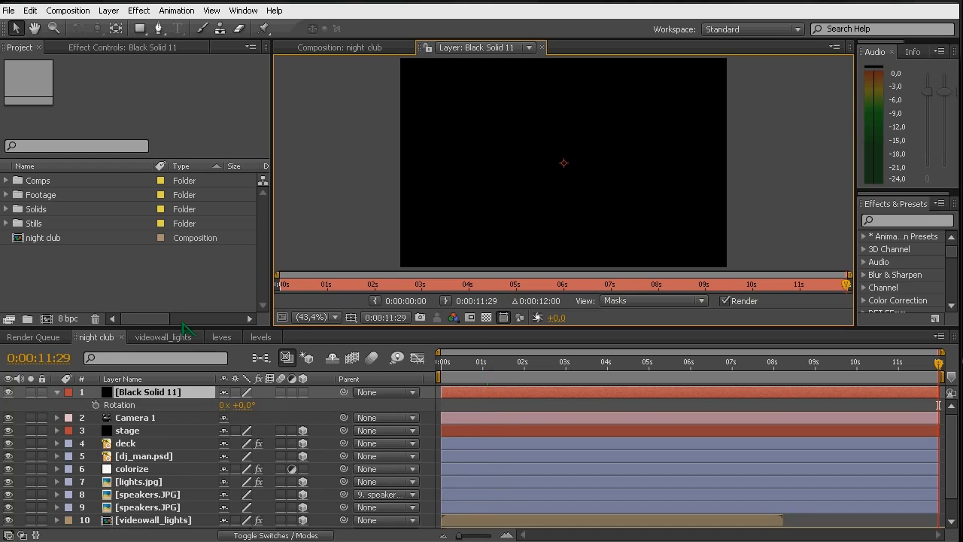
pyautogui.click(542, 47)
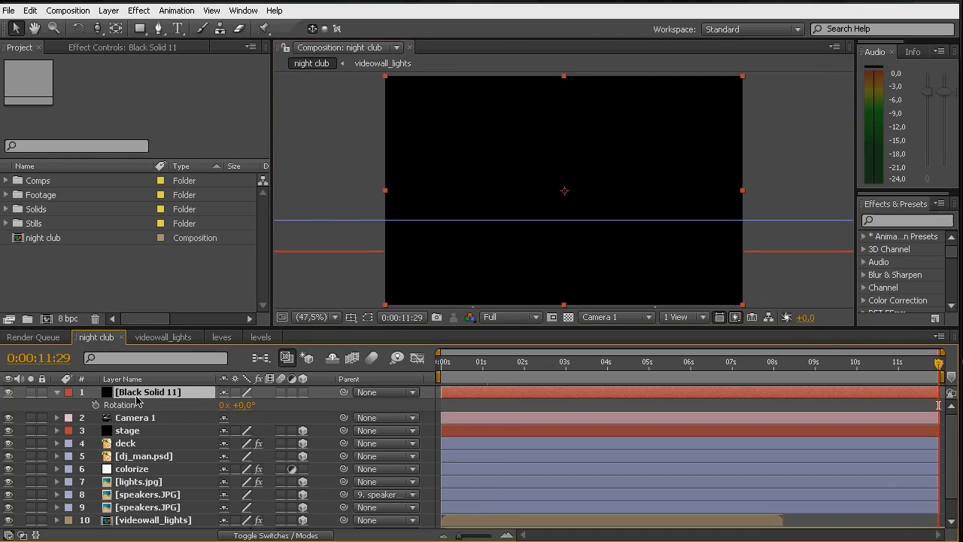
pyautogui.write('c')
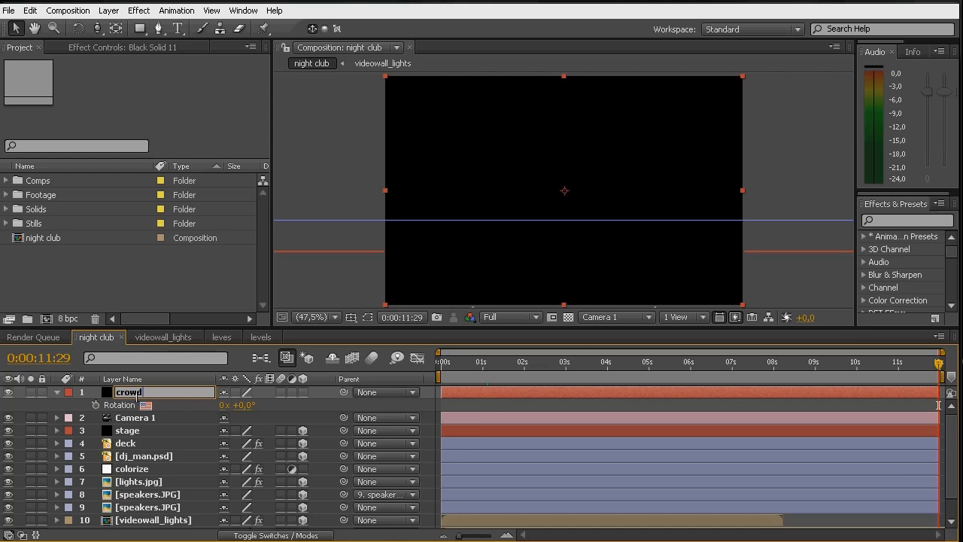
pyautogui.write('rowd')
pyautogui.press('Return')
pyautogui.hotkey('ctrl', 's')
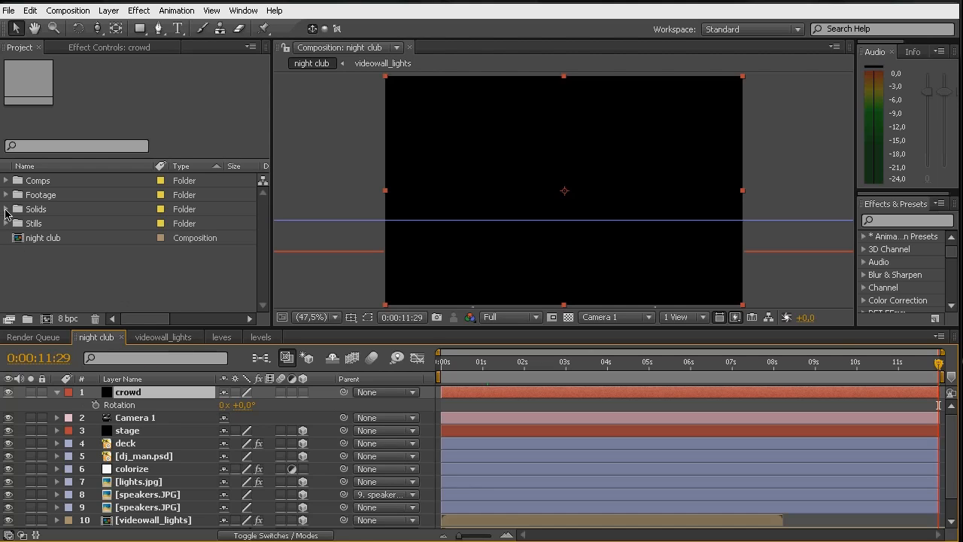
# - Create a new composition from people.psd in the Stills folder and save the project
pyautogui.click(7, 223)
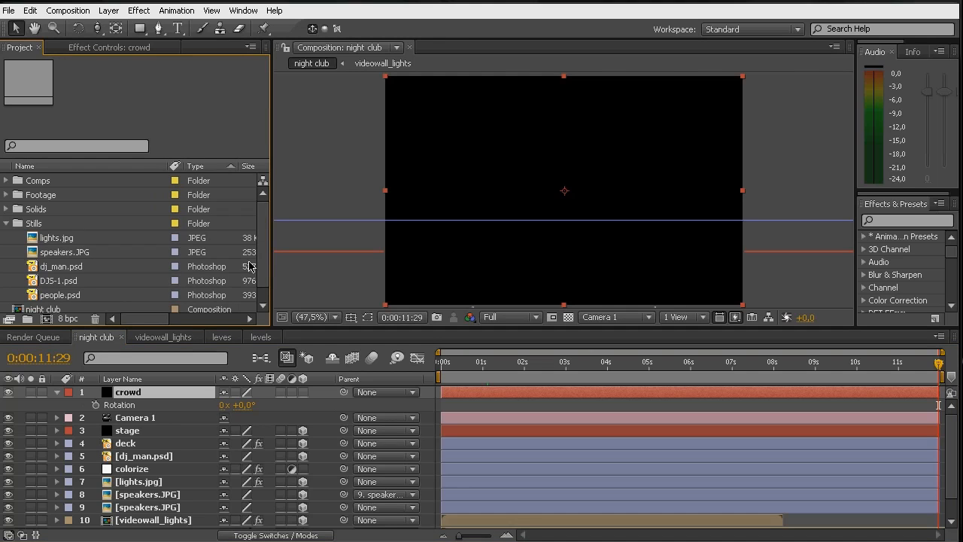
pyautogui.scroll(-1, 262, 249)
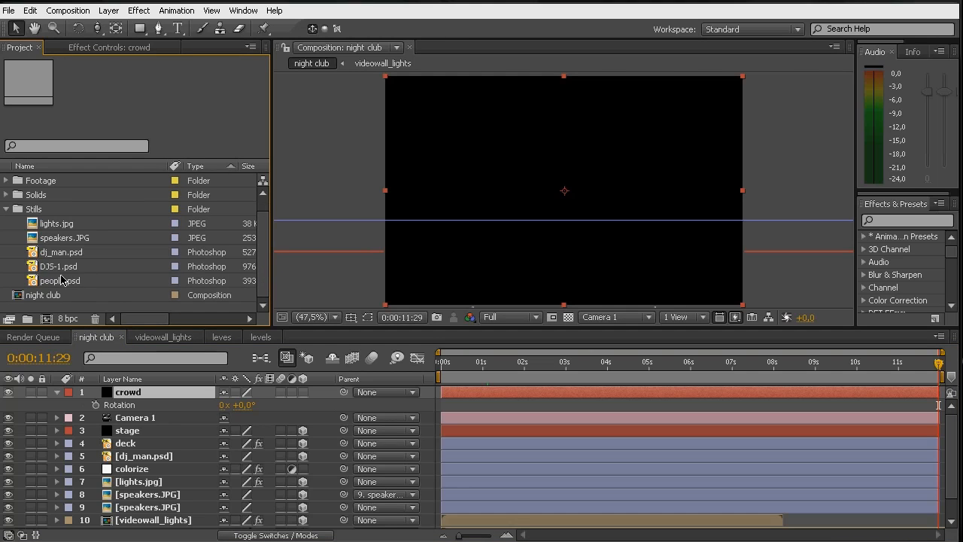
pyautogui.click(61, 280)
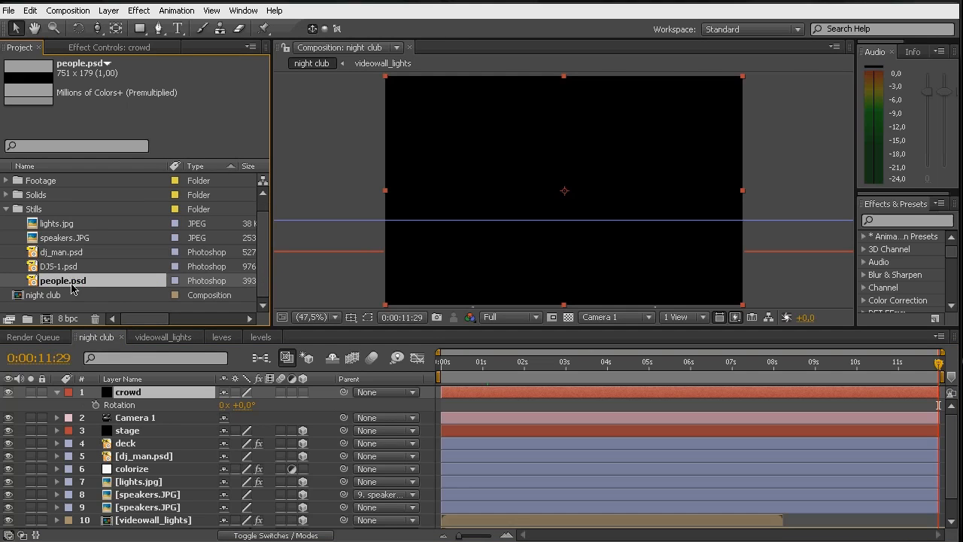
pyautogui.click(43, 320)
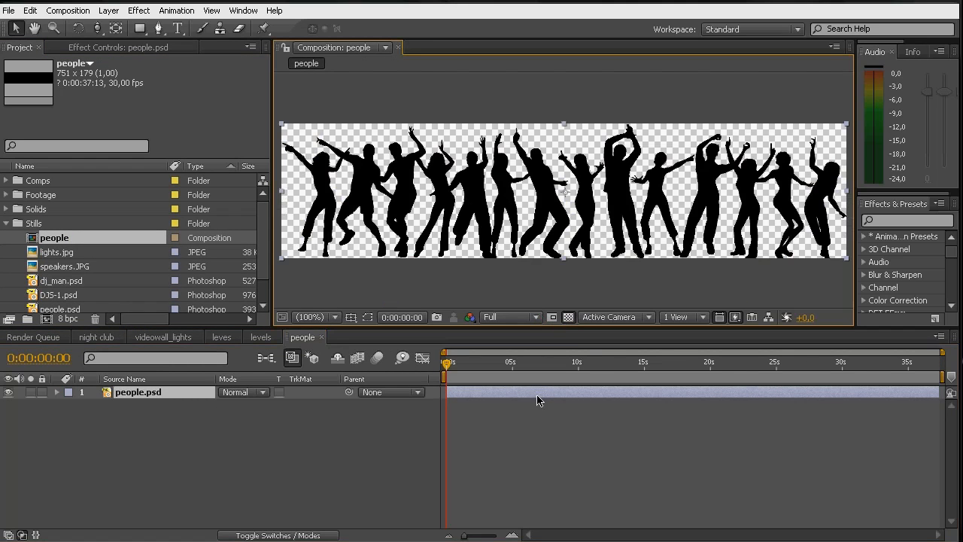
pyautogui.moveTo(455, 364)
pyautogui.mouseDown()
pyautogui.moveTo(645, 366)
pyautogui.moveTo(447, 365)
pyautogui.mouseUp()
pyautogui.hotkey('ctrl', 's')
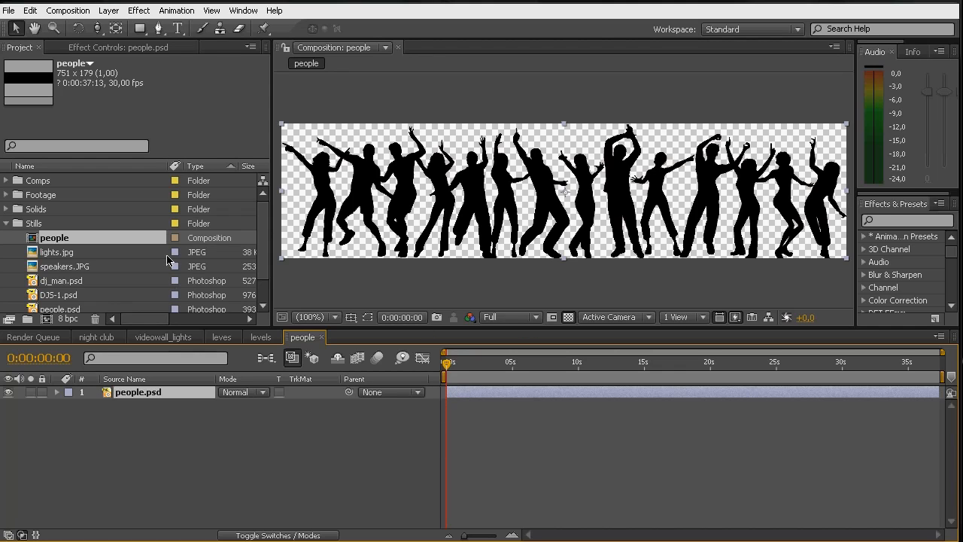
# - Add an adjustment layer above people.psd and rename it as displace
pyautogui.hotkey('ctrl', 'alt', 'y')
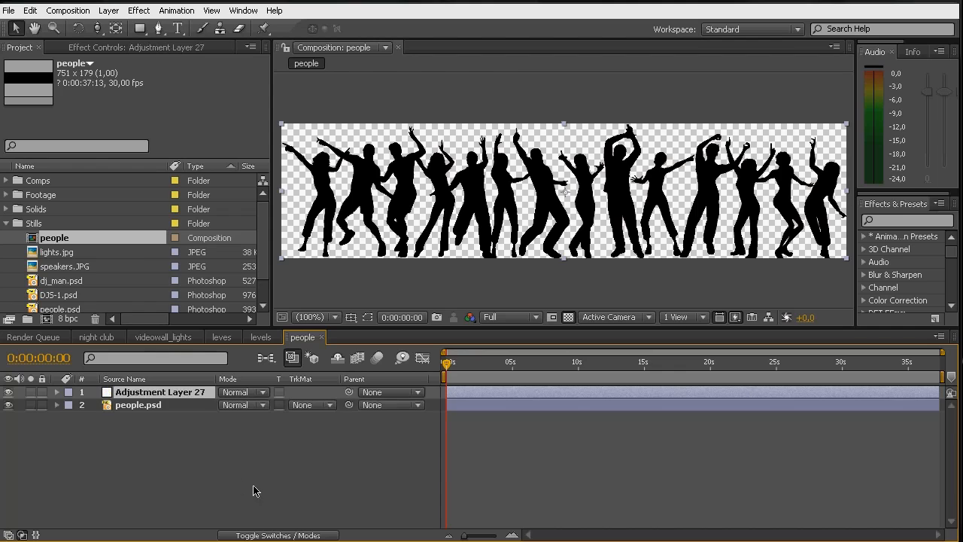
pyautogui.press('Return')
pyautogui.write('displace')
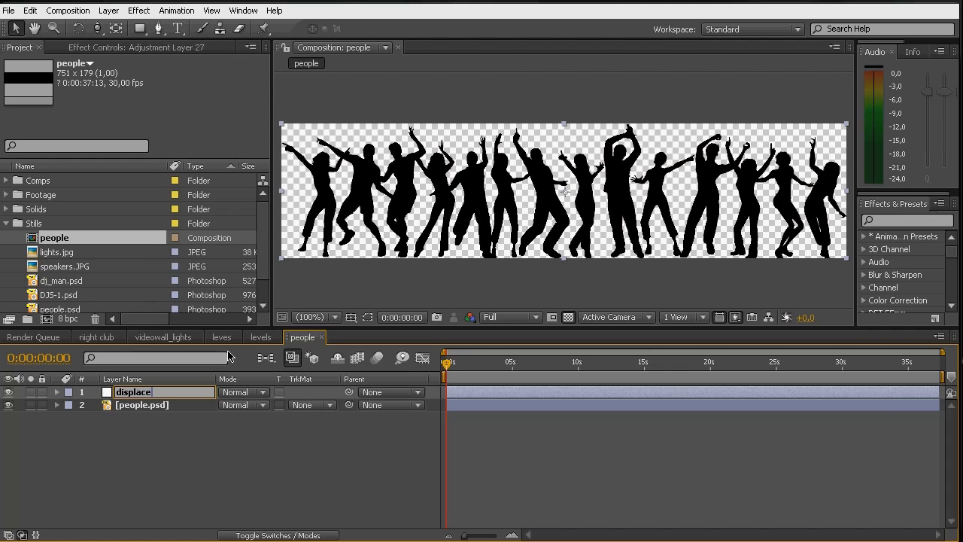
pyautogui.press('Return')
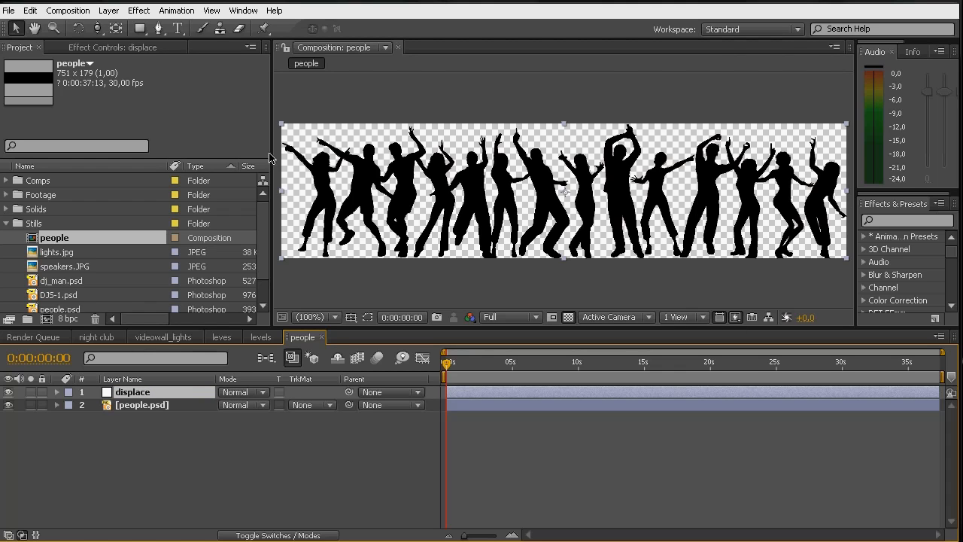
# - Apply the Turbulent Displace effect to the displace layer and set its Amount to 20
pyautogui.click(138, 11)
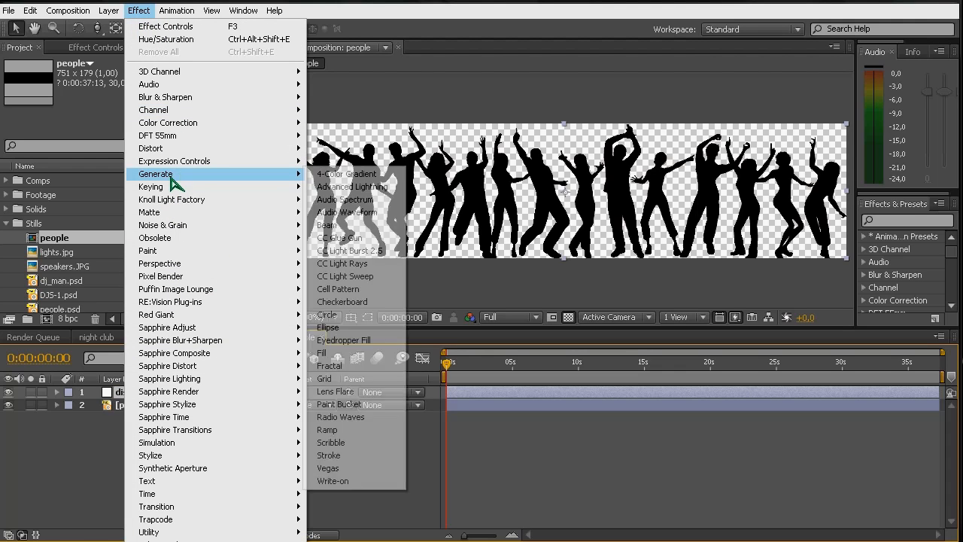
pyautogui.moveTo(189, 150)
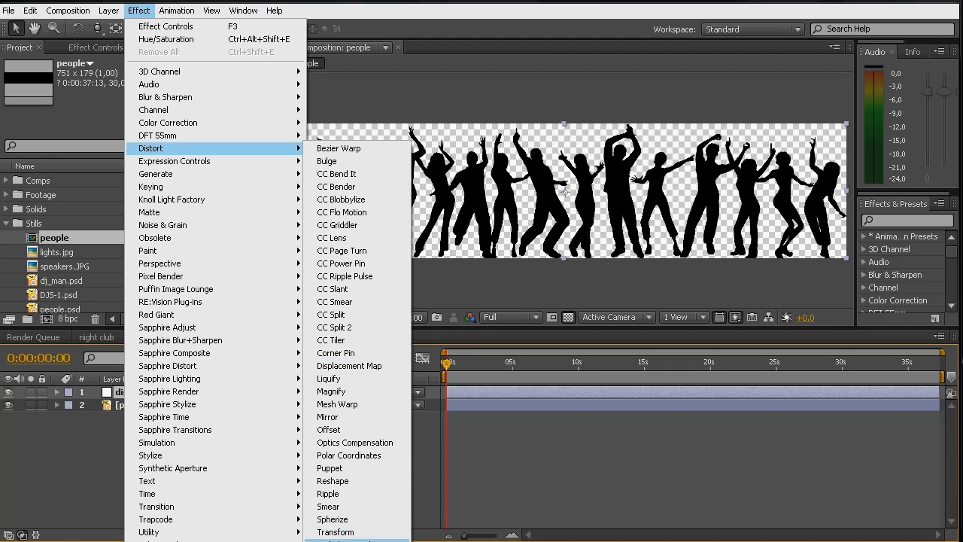
pyautogui.click(346, 536)
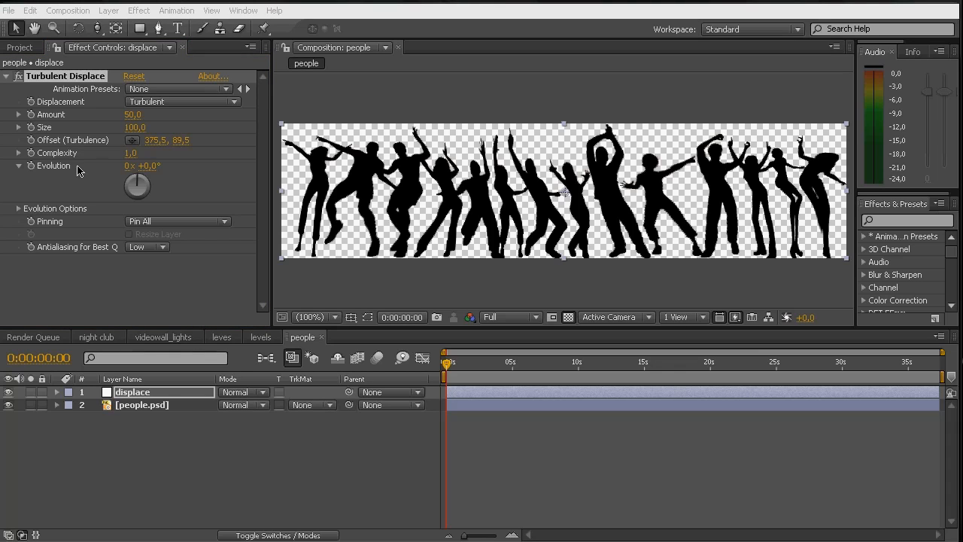
pyautogui.click(131, 116)
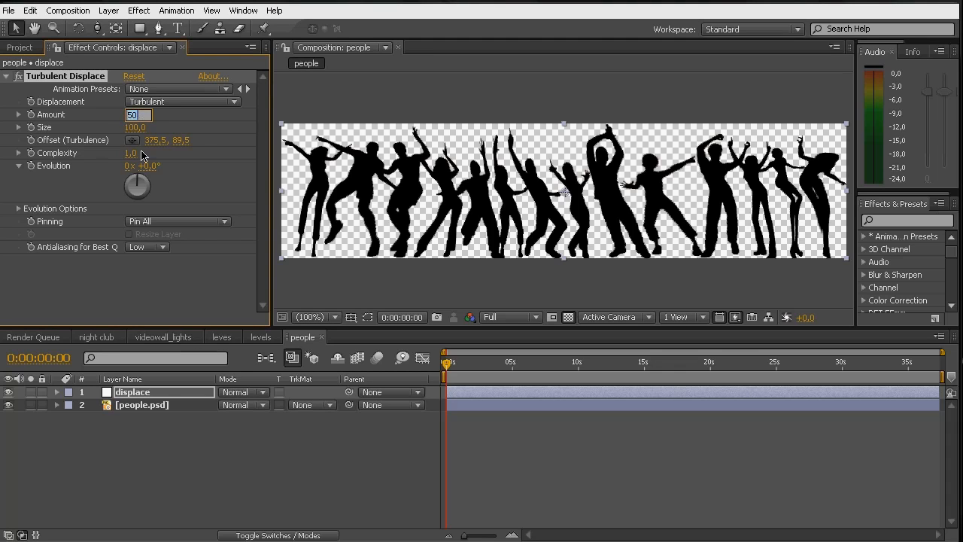
pyautogui.press('Return')
# - Set the Turbulent Displace Size to 8, try out a change of Evolution and undo the Evolution change
pyautogui.click(134, 127)
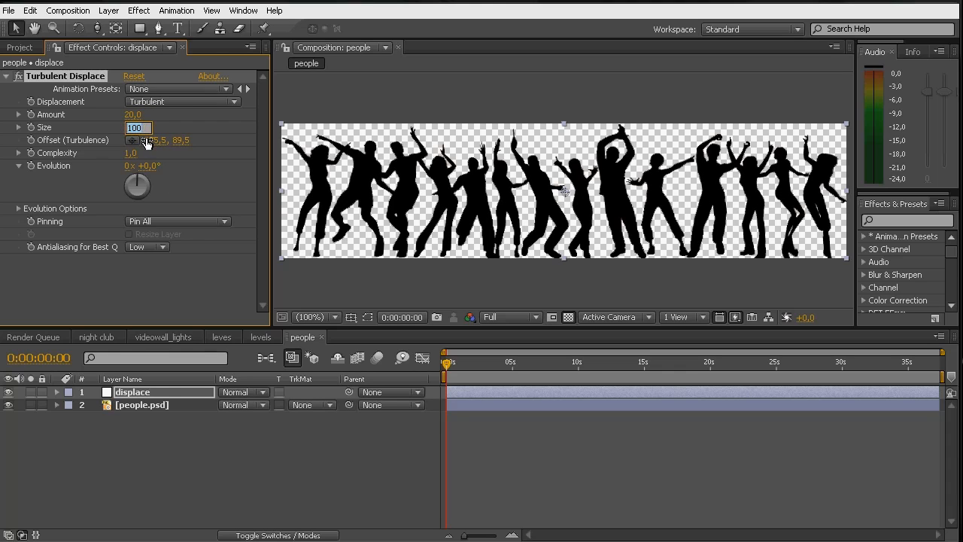
pyautogui.write('8')
pyautogui.press('Return')
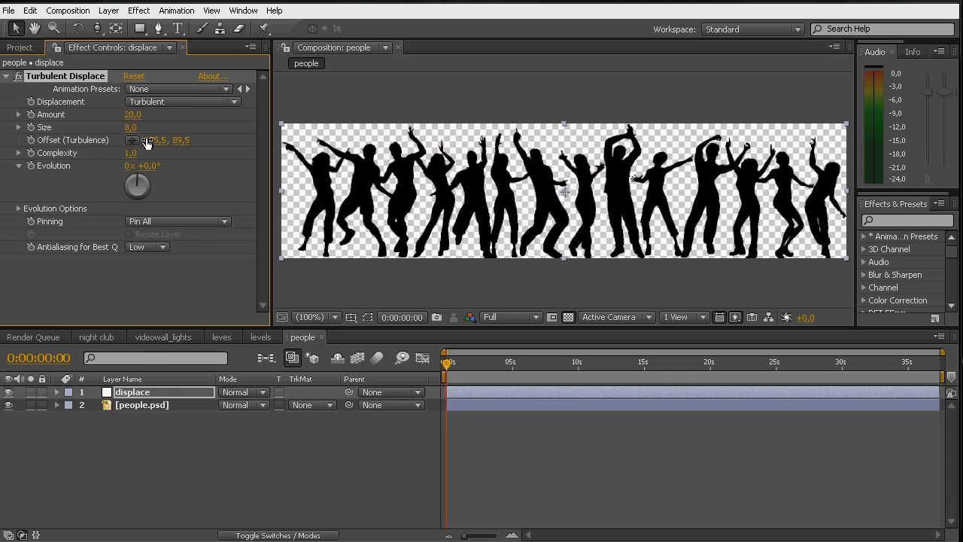
pyautogui.moveTo(154, 166); pyautogui.dragTo(225, 172)
pyautogui.hotkey('ctrl', 'z')
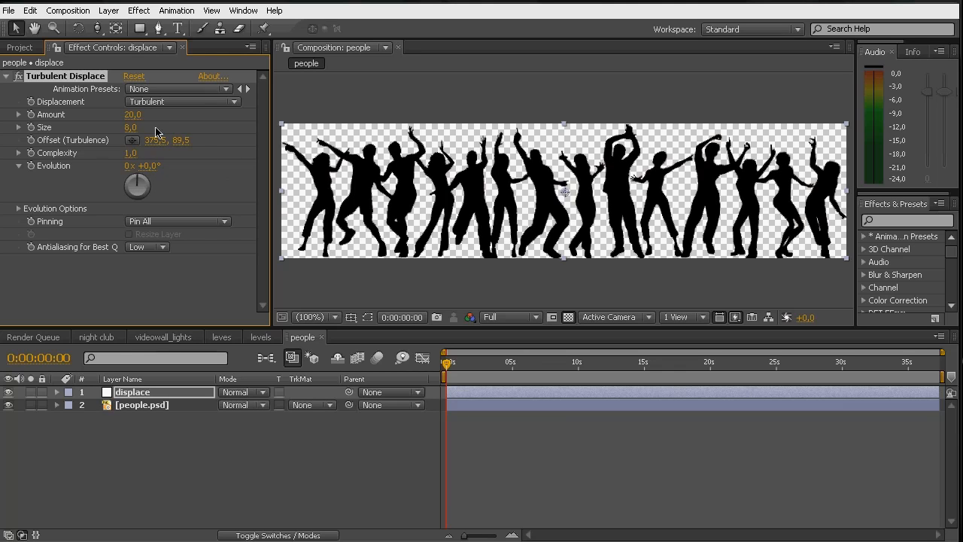
# - Set the Turbulent Displace Size to 15, testing the Evolution on the silhouettes and undoing that test
pyautogui.moveTo(129, 131); pyautogui.dragTo(140, 130)
pyautogui.click(140, 129)
pyautogui.write('15')
pyautogui.press('Return')
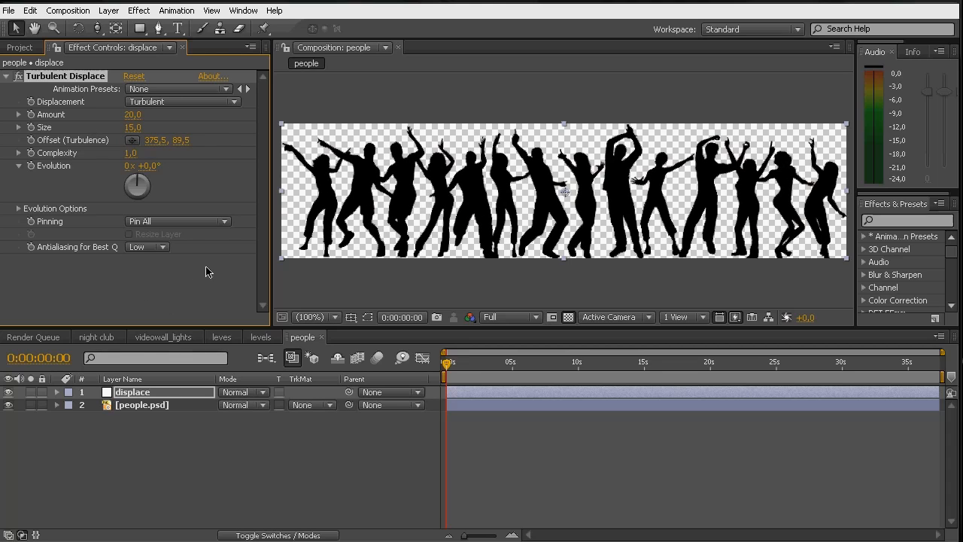
pyautogui.moveTo(151, 167); pyautogui.dragTo(229, 174)
pyautogui.hotkey('ctrl', 'z')
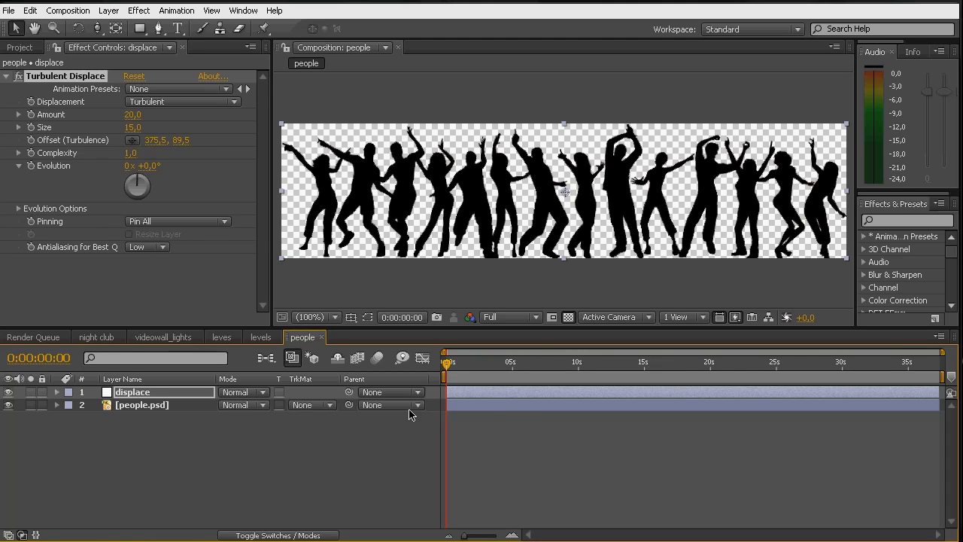
# - Keyframe the Evolution of Turbulent Displace from 0 revolutions at 0:00:00:00 to 2 revolutions at 0:00:01:00
pyautogui.click(32, 171)
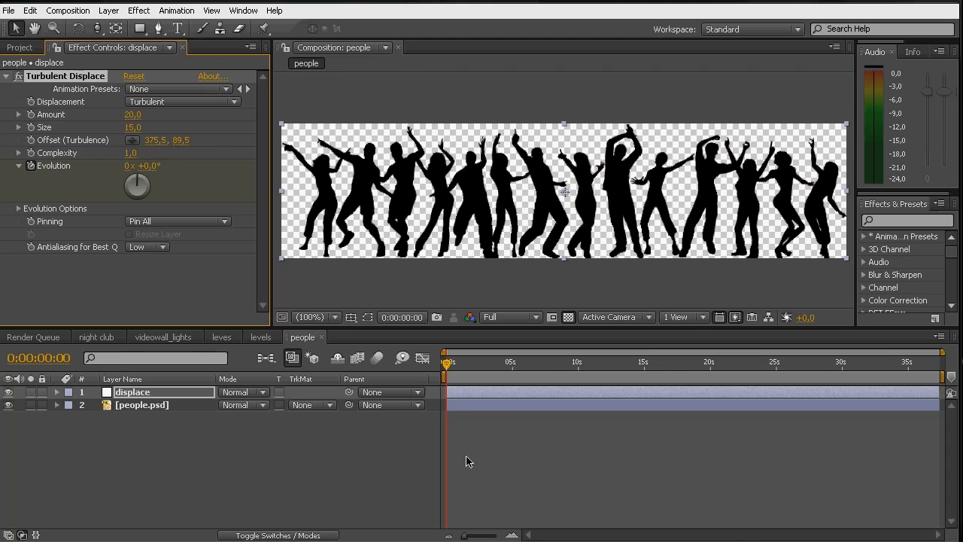
pyautogui.press('=')
pyautogui.press('=')
pyautogui.moveTo(552, 372); pyautogui.dragTo(497, 392)
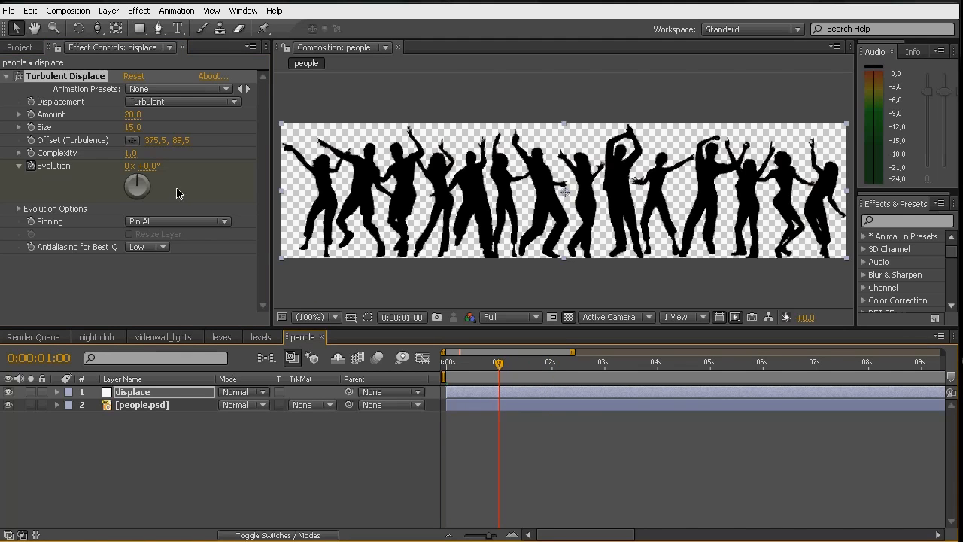
pyautogui.click(128, 166)
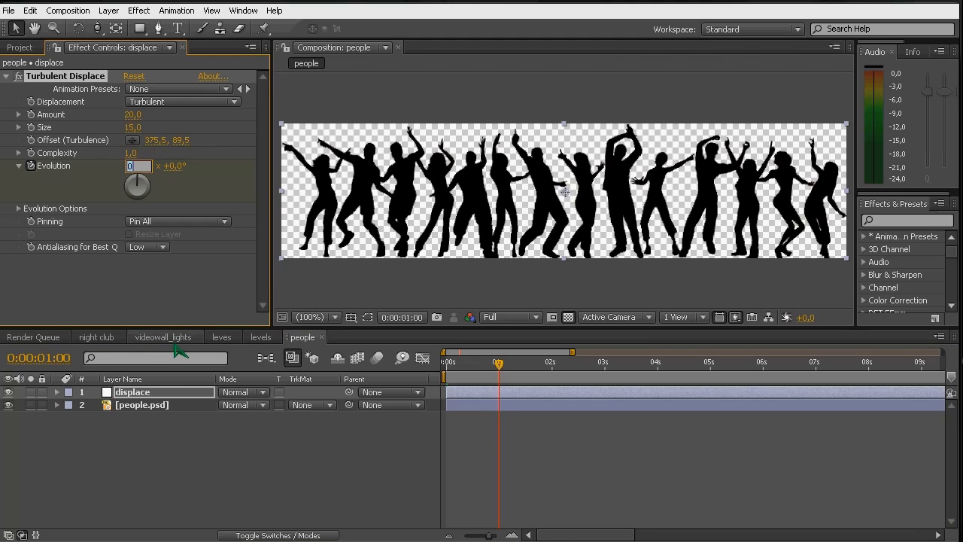
pyautogui.press('Return')
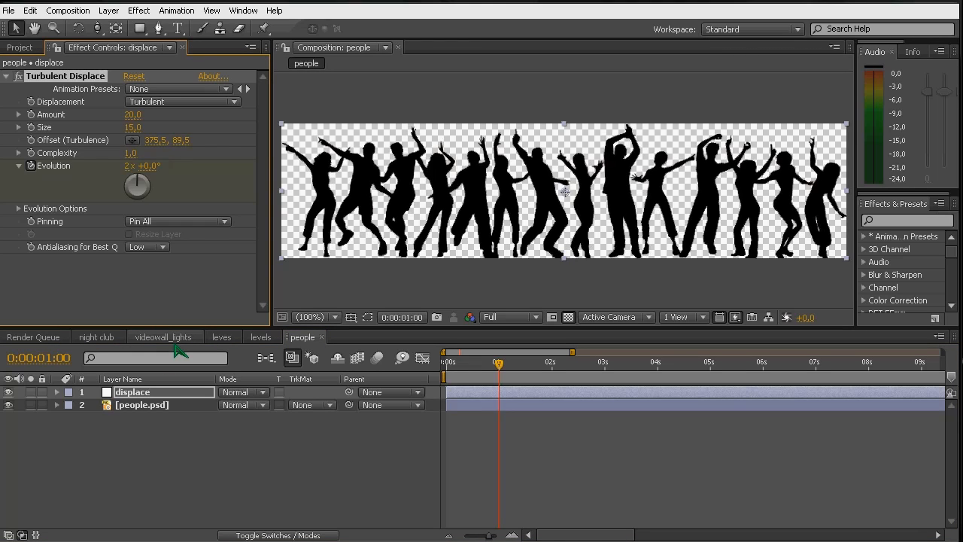
# - Turn on Cycle Evolution in the Evolution Options and set the Cycle to 2 revolutions
pyautogui.click(19, 209)
pyautogui.click(129, 222)
pyautogui.click(132, 235)
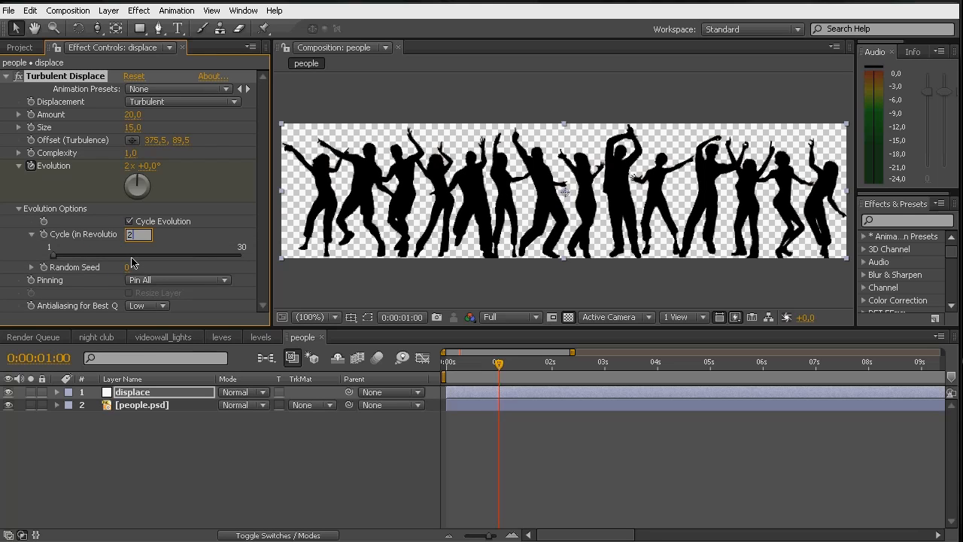
pyautogui.write('2')
pyautogui.press('Return')
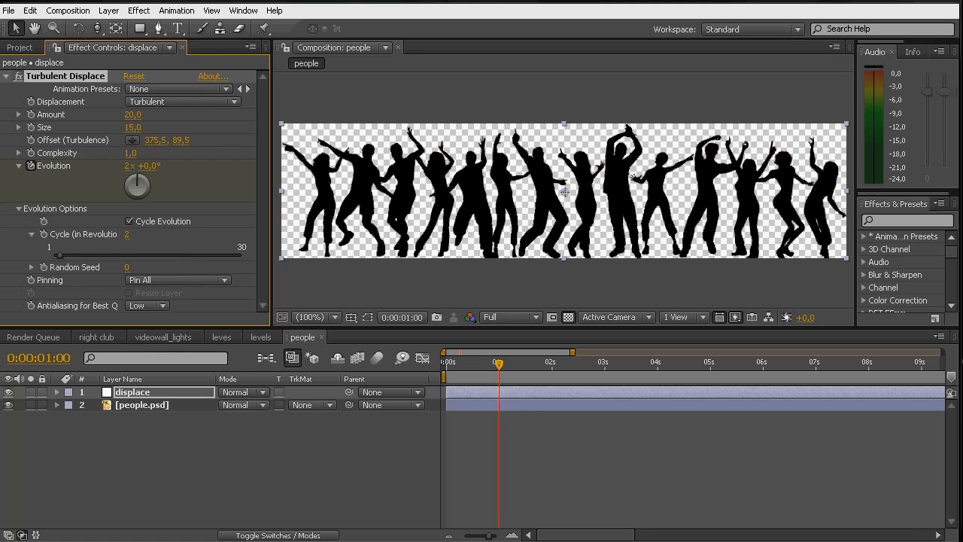
# - Preview the displaced dancers' motion over the first second of the people composition
pyautogui.moveTo(452, 365); pyautogui.dragTo(499, 390)
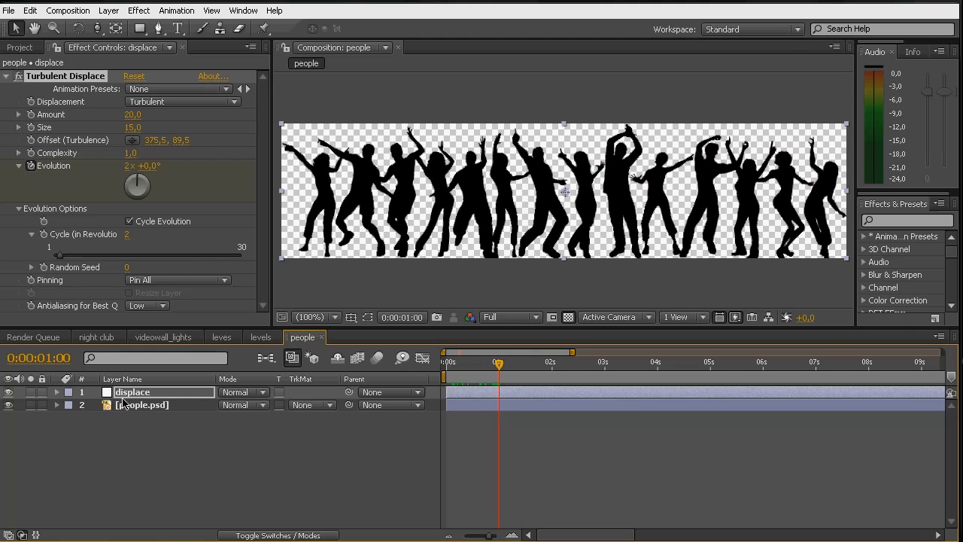
pyautogui.click(136, 423)
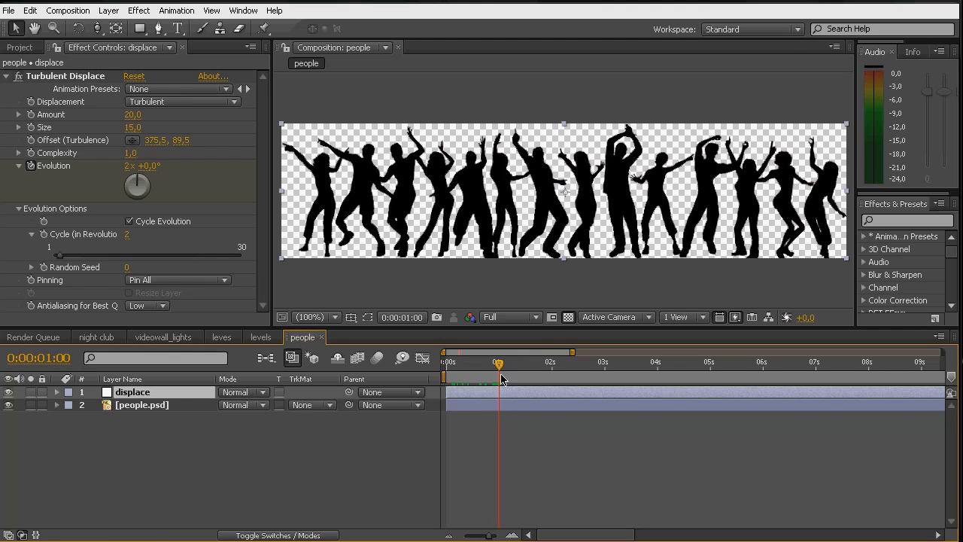
pyautogui.moveTo(498, 367); pyautogui.dragTo(426, 377)
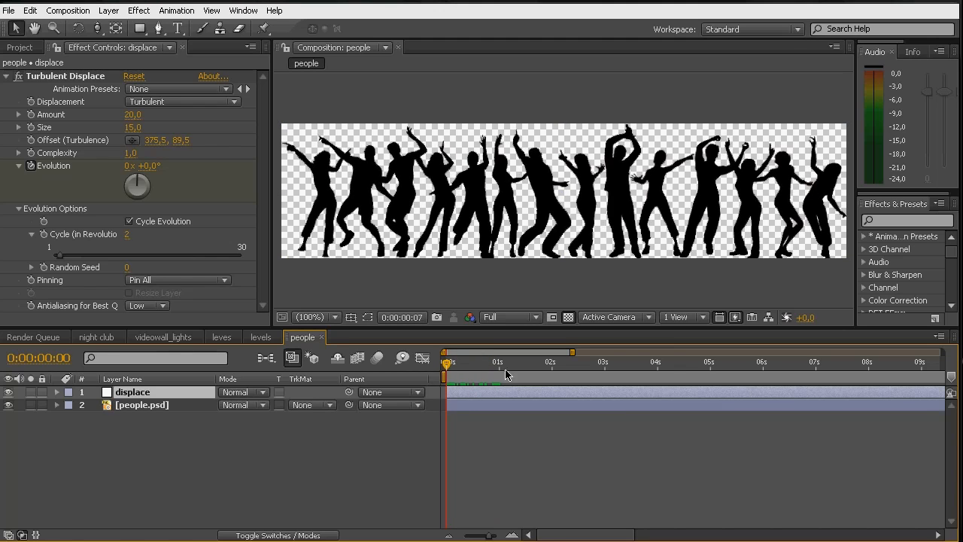
pyautogui.press('space')
pyautogui.moveTo(455, 366); pyautogui.dragTo(442, 369)
pyautogui.press('space')
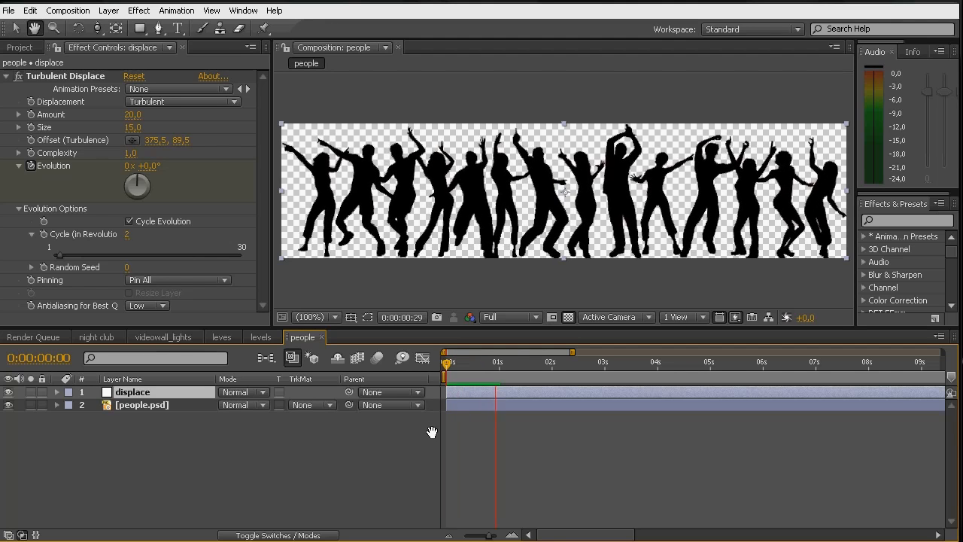
pyautogui.press('space')
# - Set the Turbulent Displace Amount to 15 and preview the dancers' motion in the people composition
pyautogui.click(141, 116)
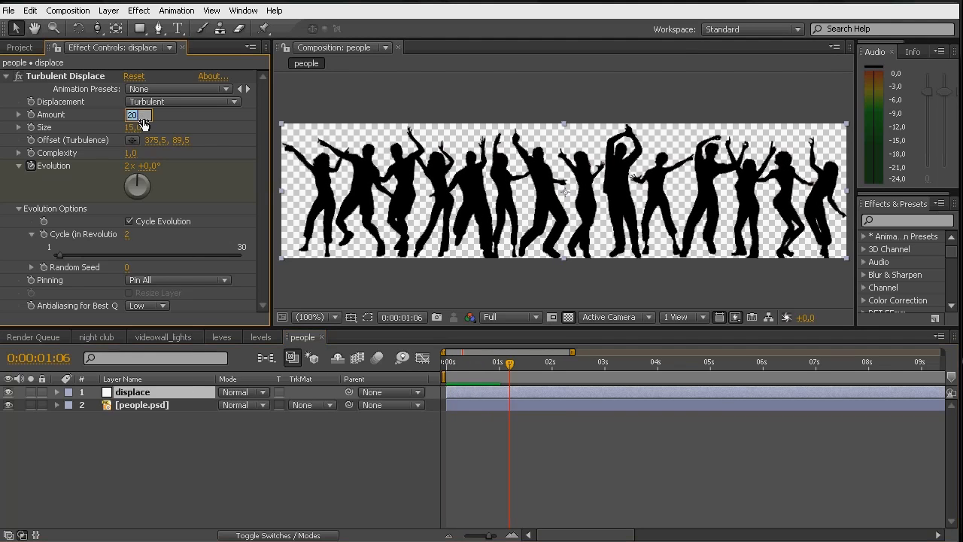
pyautogui.press('Return')
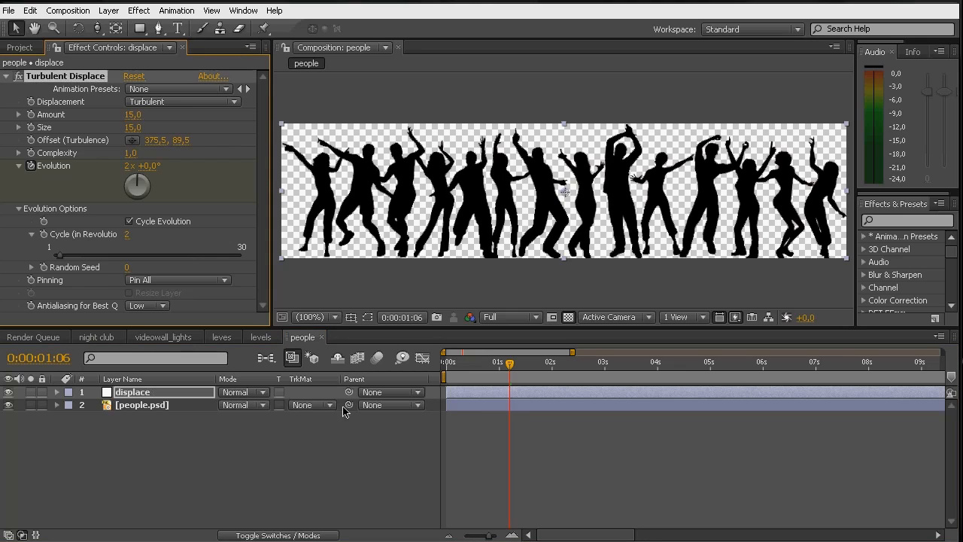
pyautogui.click(275, 483)
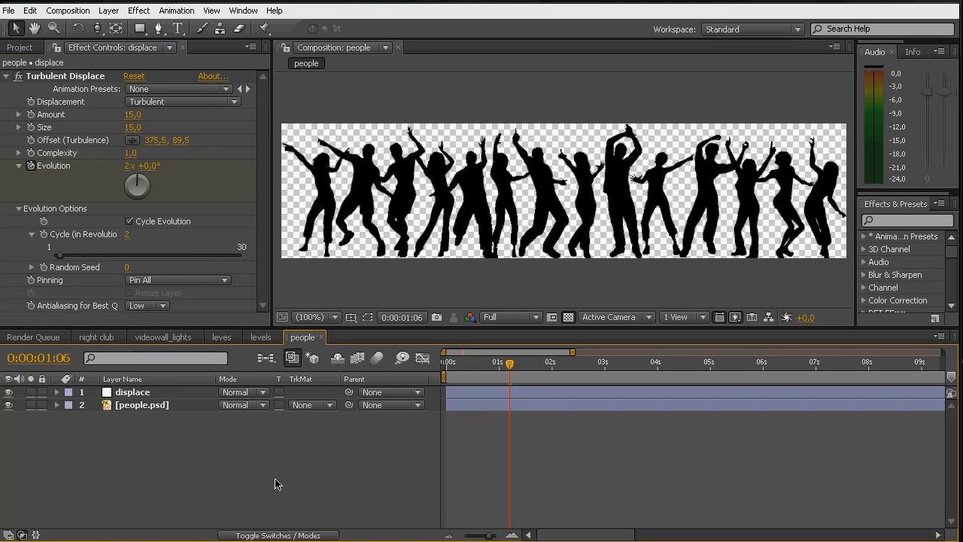
pyautogui.press('KP_0')
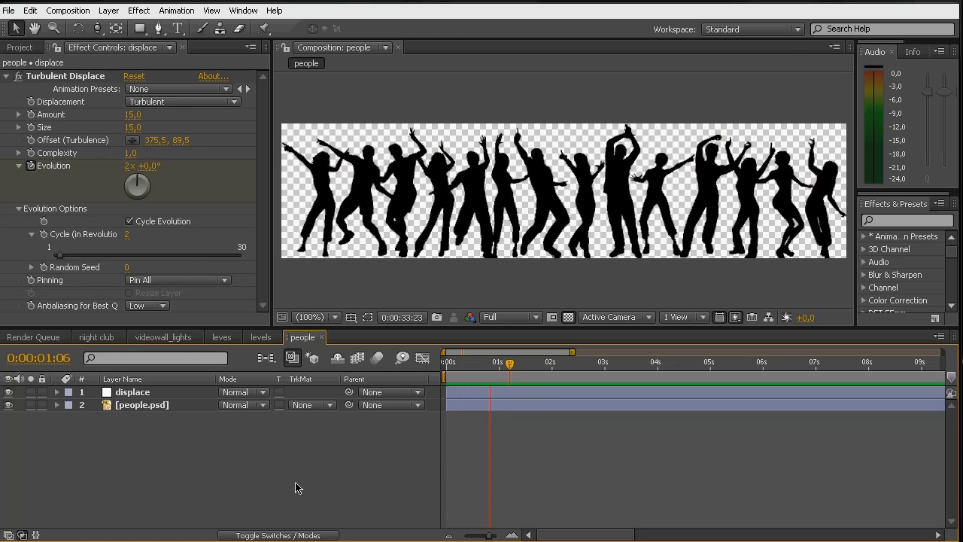
pyautogui.press('space')
pyautogui.press('space')
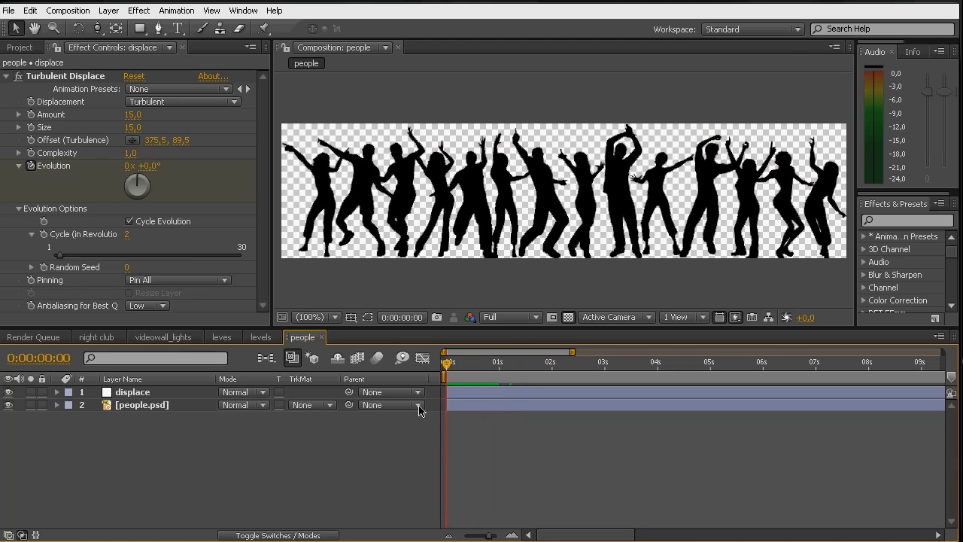
pyautogui.press('space')
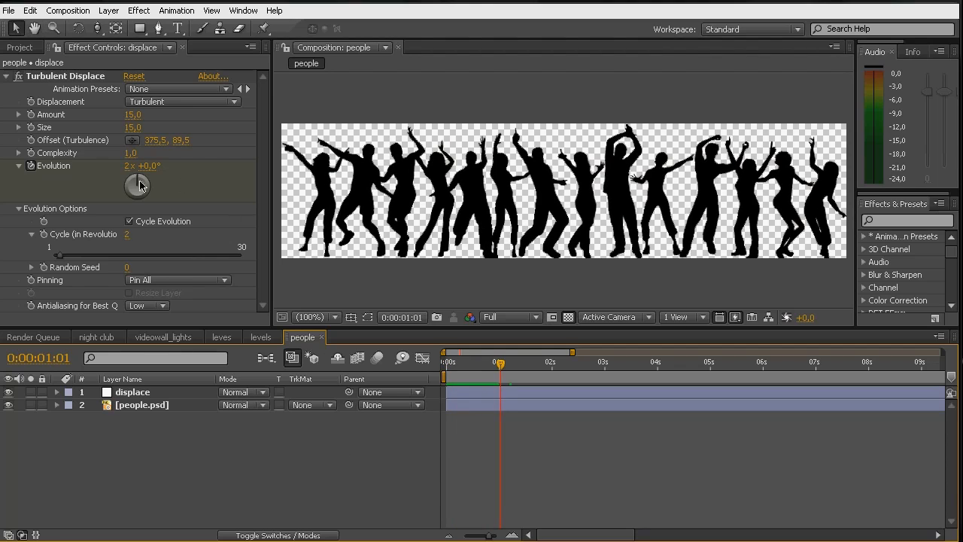
# - Reduce the Turbulent Displace Size to 10 and preview the silhouettes' movement from the start of the composition
pyautogui.click(133, 128)
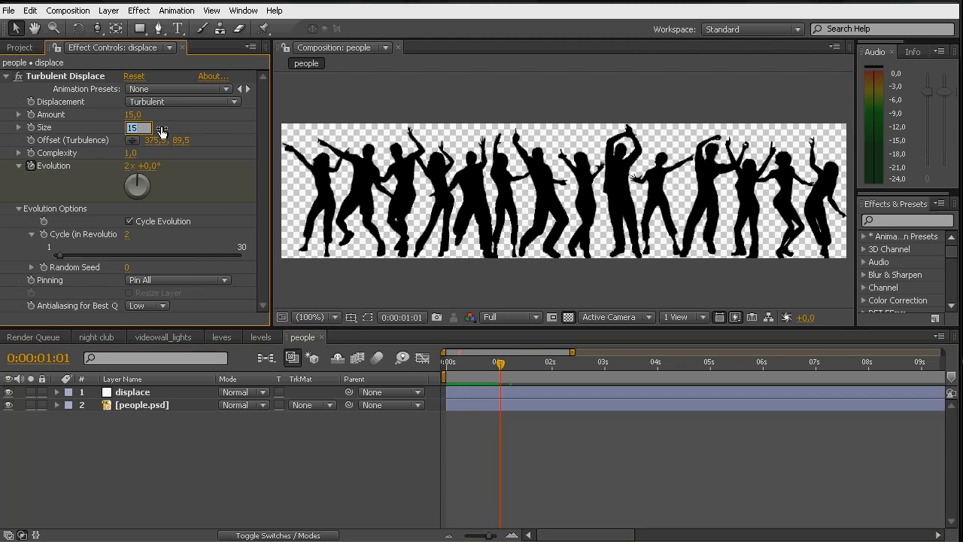
pyautogui.write('10')
pyautogui.press('Return')
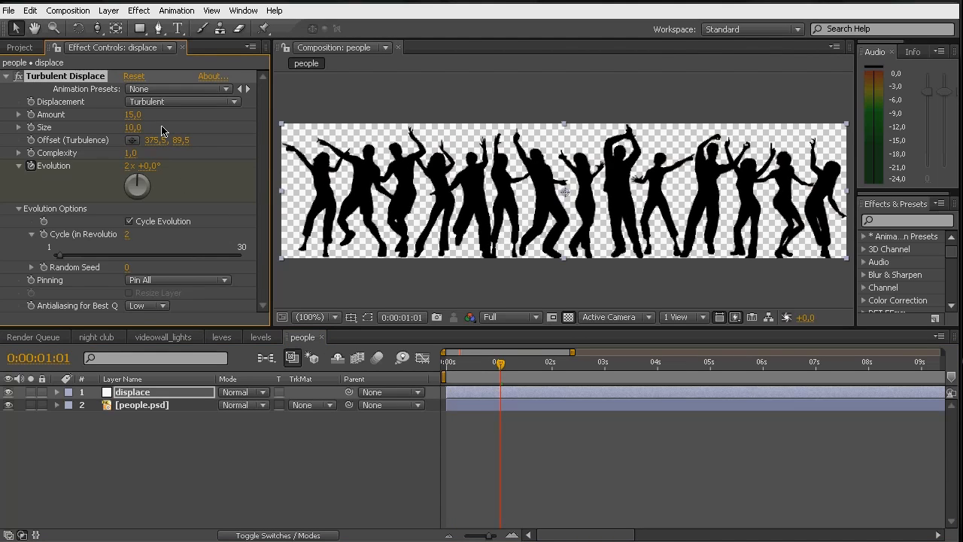
pyautogui.click(265, 489)
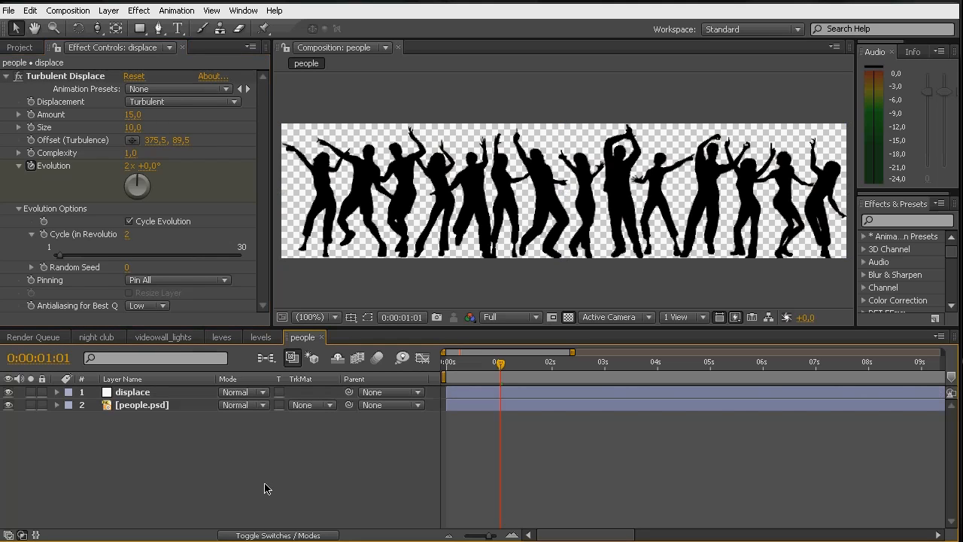
pyautogui.press('KP_0')
pyautogui.press('space')
pyautogui.moveTo(451, 365); pyautogui.dragTo(442, 366)
pyautogui.press('space')
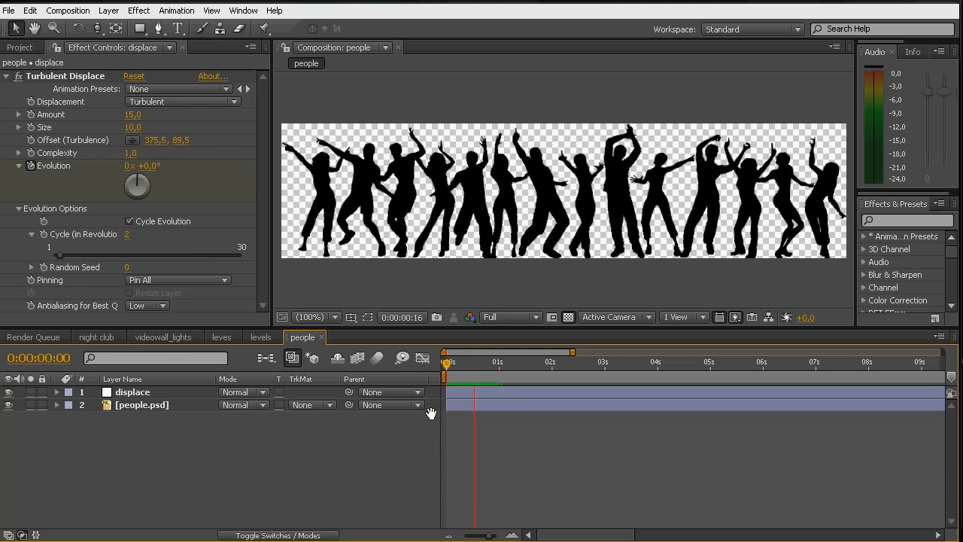
# - Move the current time to 0:00:01:00 in the people composition
pyautogui.click(501, 373)
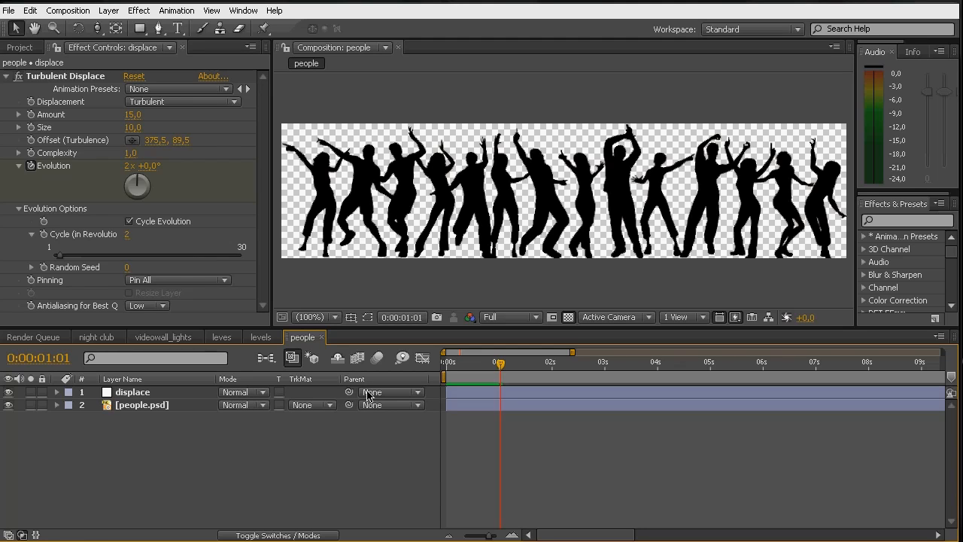
pyautogui.press('pageup')
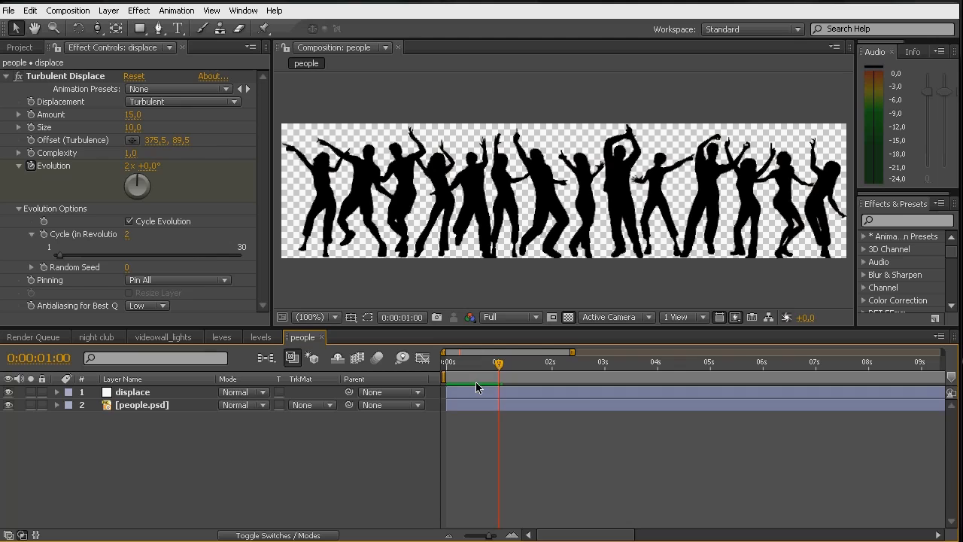
# - End the people comp's work area at 0:00:01:00, trim the comp to it, and scrub to frame 8
pyautogui.press('n')
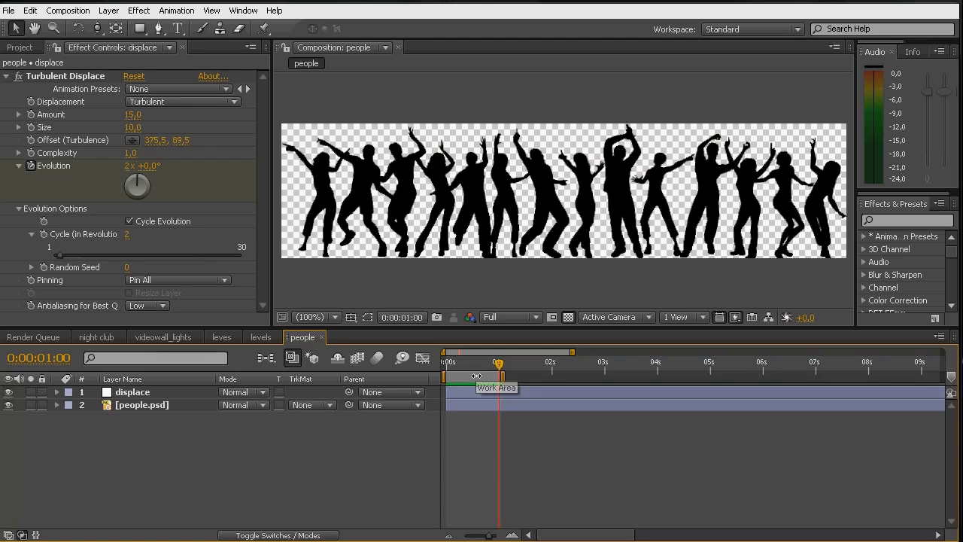
pyautogui.rightClick(470, 375)
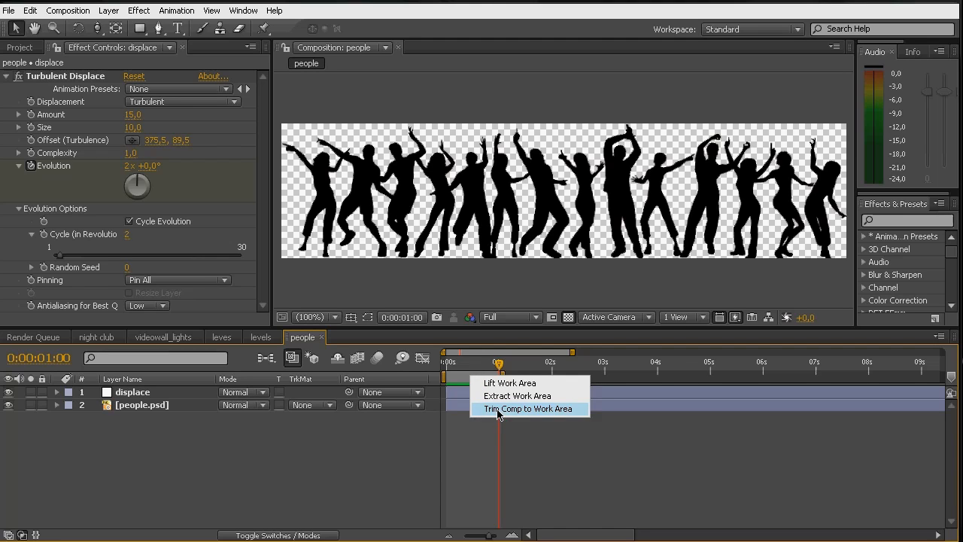
pyautogui.click(527, 409)
pyautogui.moveTo(456, 373); pyautogui.dragTo(575, 376)
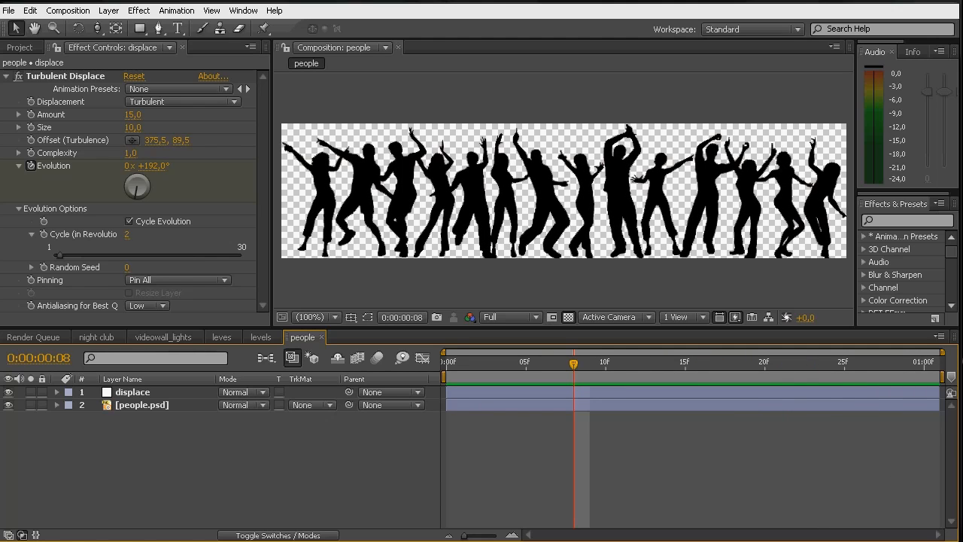
# - Add the people comp as the lowest, hidden layer of the night club comp and file it in the Comps folder
pyautogui.click(20, 47)
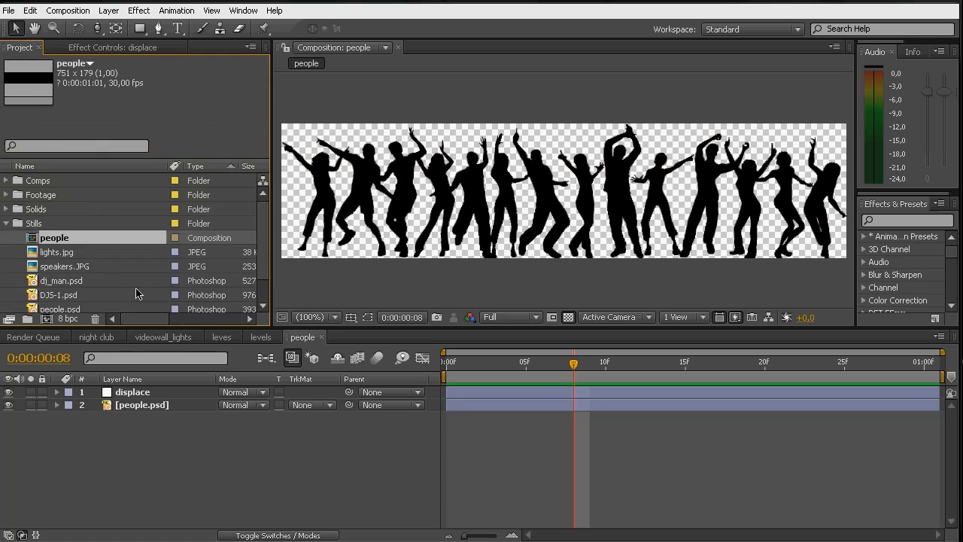
pyautogui.click(98, 337)
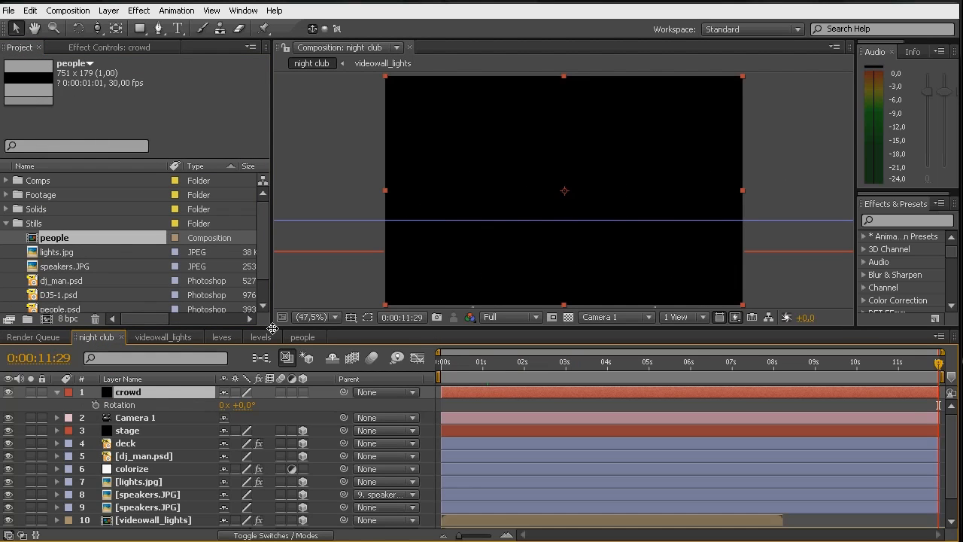
pyautogui.moveTo(273, 329); pyautogui.dragTo(273, 265)
pyautogui.moveTo(60, 238); pyautogui.dragTo(135, 508)
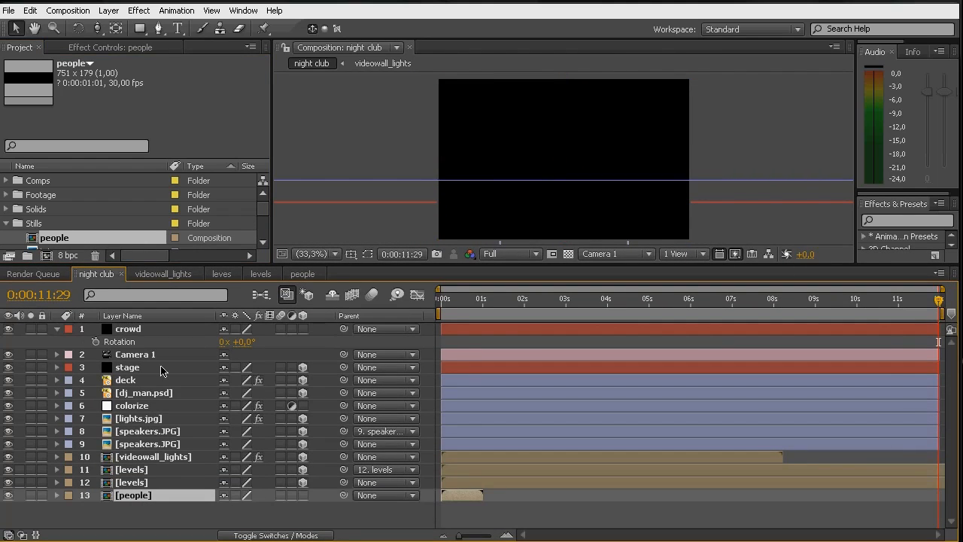
pyautogui.click(9, 496)
pyautogui.moveTo(53, 240); pyautogui.dragTo(37, 181)
# - Apply the Trapcode Particular effect to the crowd layer
pyautogui.click(137, 331)
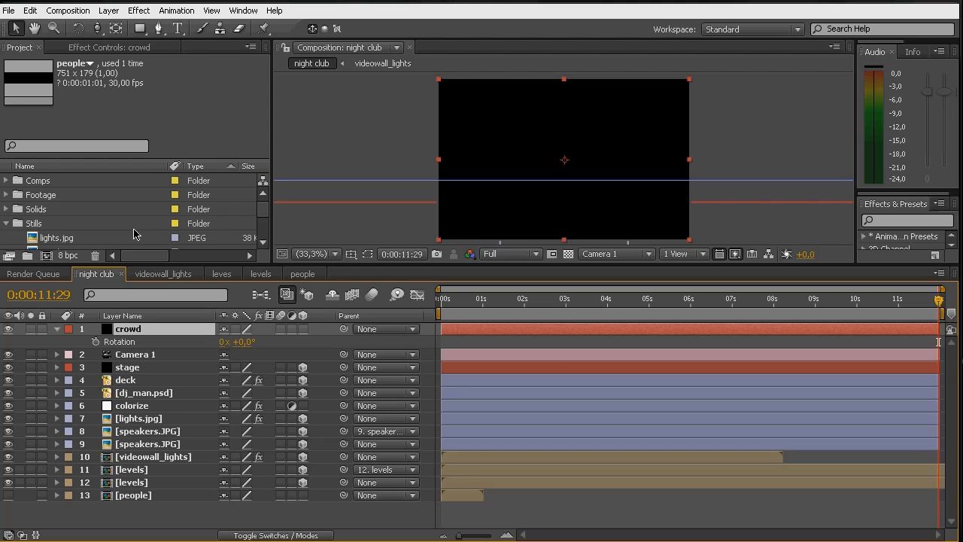
pyautogui.click(139, 10)
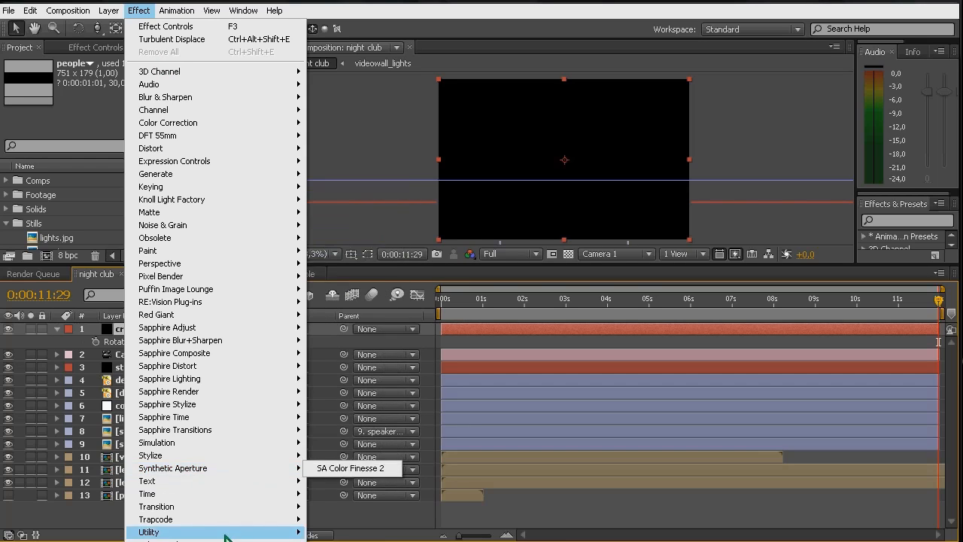
pyautogui.moveTo(257, 524)
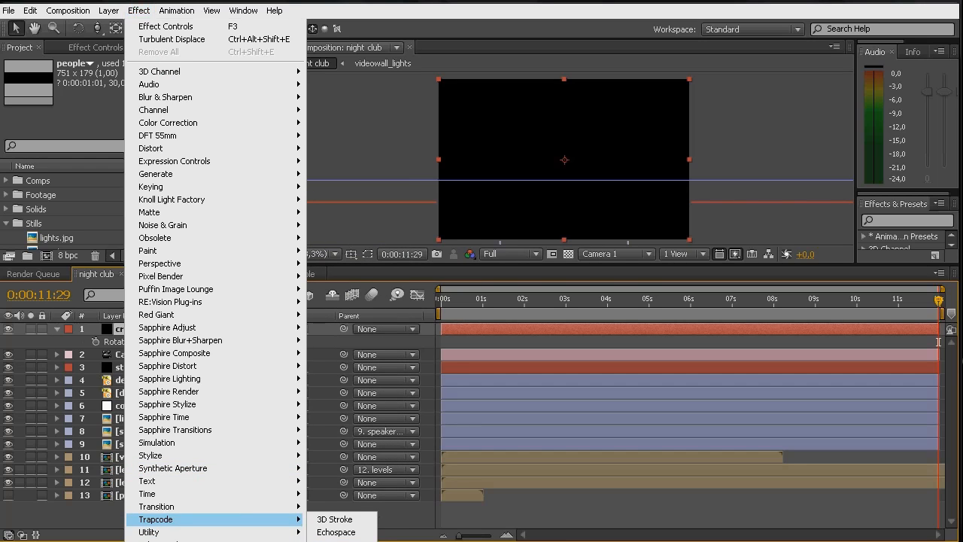
pyautogui.click(338, 540)
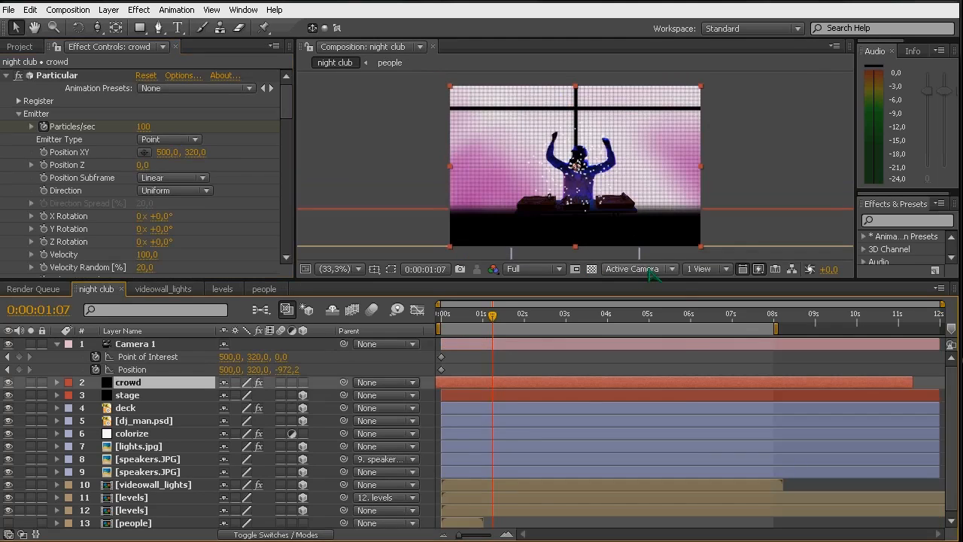
# - View the night club scene from Custom View 1 and from the Top view
pyautogui.click(632, 269)
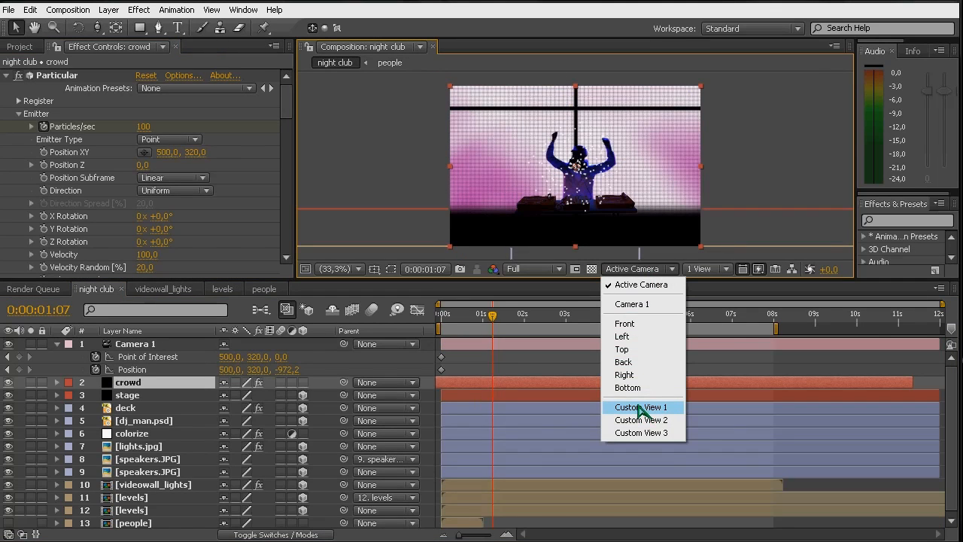
pyautogui.click(639, 407)
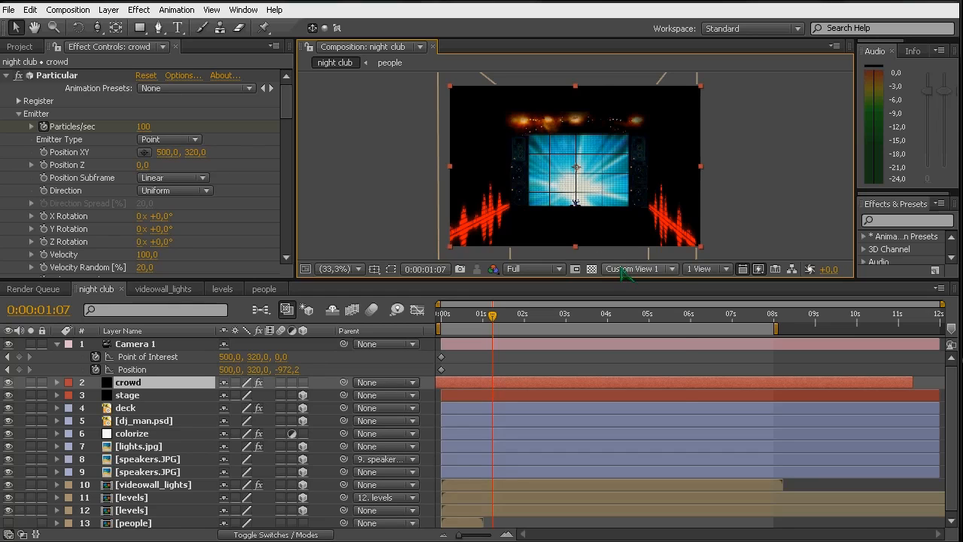
pyautogui.click(624, 271)
pyautogui.click(624, 350)
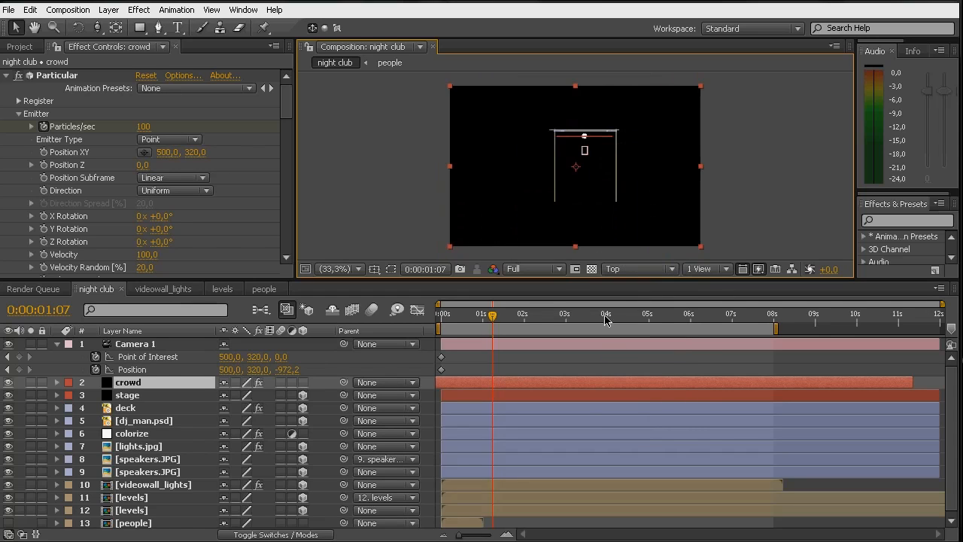
# - Set the crowd emitter's Velocity, Velocity Random, Velocity Distribution and Velocity from Motion all to 0
pyautogui.click(124, 394)
pyautogui.click(132, 383)
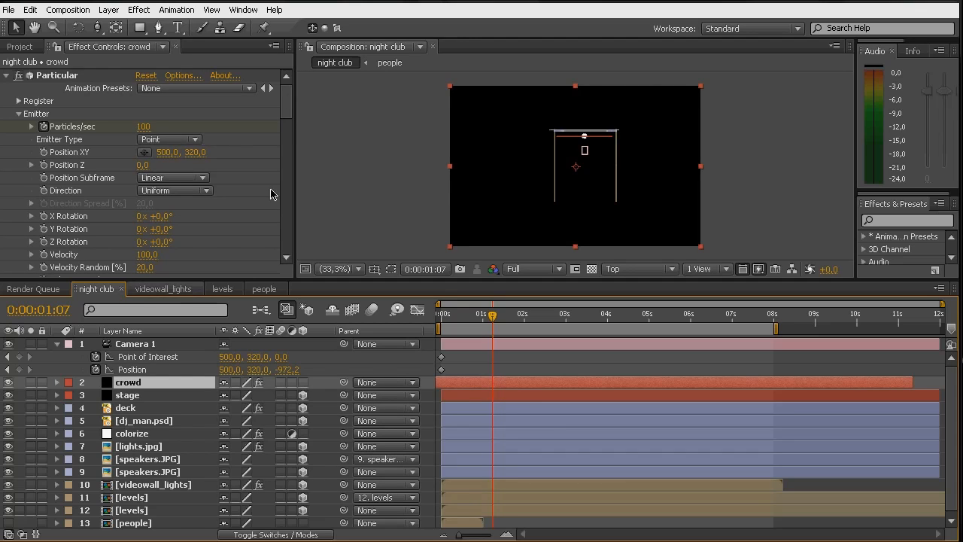
pyautogui.moveTo(288, 117)
pyautogui.mouseDown()
pyautogui.moveTo(288, 207)
pyautogui.moveTo(290, 107)
pyautogui.moveTo(287, 135)
pyautogui.mouseUp()
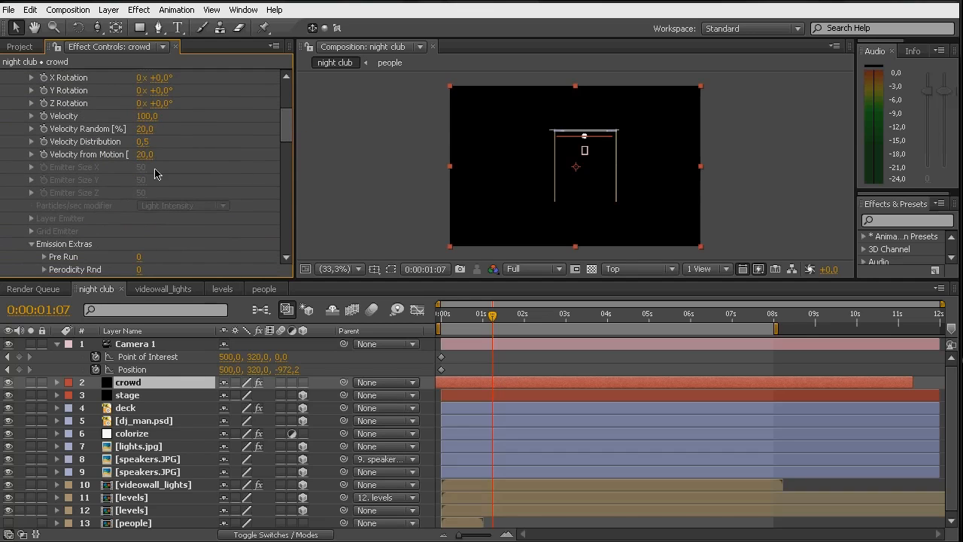
pyautogui.moveTo(144, 130); pyautogui.dragTo(163, 136)
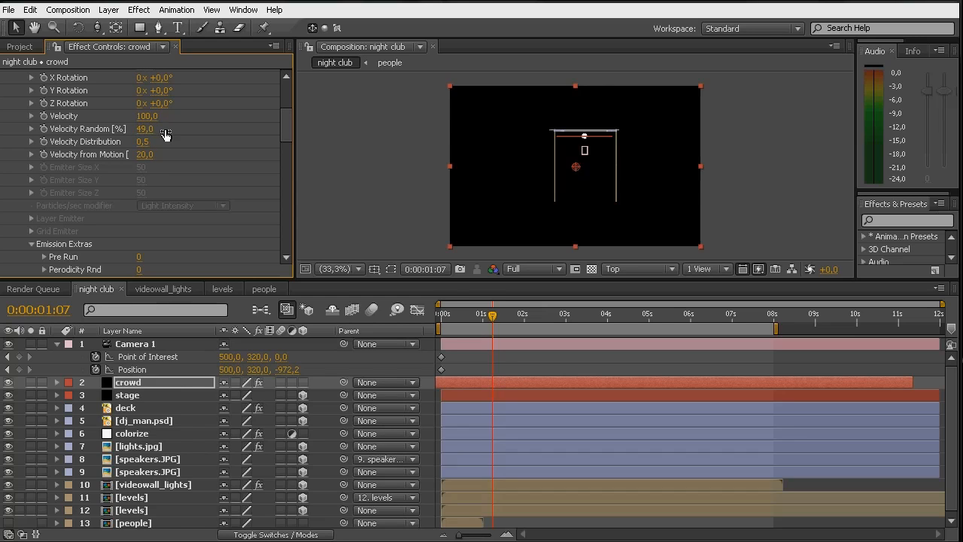
pyautogui.click(146, 117)
pyautogui.click(149, 131)
pyautogui.write('0')
pyautogui.press('Tab')
pyautogui.write('0')
pyautogui.press('Tab')
pyautogui.press('Return')
pyautogui.click(143, 154)
# - Change the crowd's Emitter Type to Box and set Emitter Size Y to 0
pyautogui.moveTo(287, 132); pyautogui.dragTo(288, 106)
pyautogui.click(167, 143)
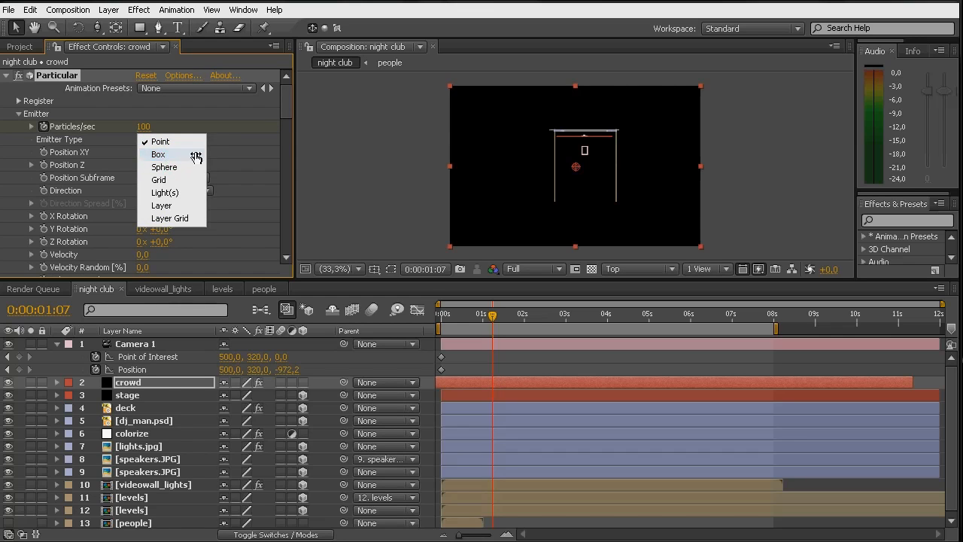
pyautogui.click(197, 155)
pyautogui.moveTo(291, 111); pyautogui.dragTo(292, 135)
pyautogui.scroll(1, 142, 197)
pyautogui.click(141, 183)
pyautogui.write('0')
pyautogui.press('Return')
# - Set Emitter Size X to 3500 and stretch Emitter Size Z to about 7381
pyautogui.moveTo(141, 171); pyautogui.dragTo(669, 182)
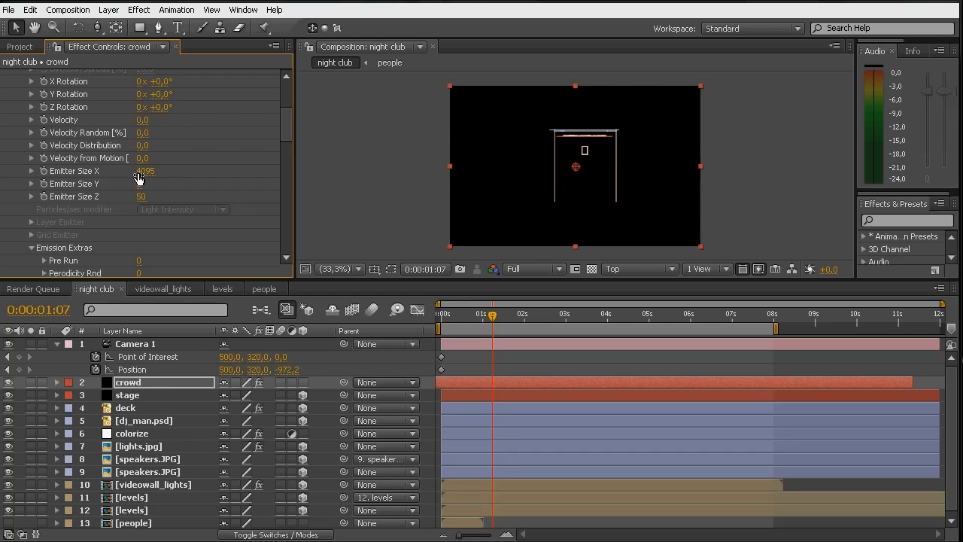
pyautogui.write('3500')
pyautogui.press('Return')
pyautogui.moveTo(138, 195); pyautogui.dragTo(772, 216)
# - Set the emitter's Position Z to -3700 so the particles fill the floor in front of the stage
pyautogui.scroll(5, 172, 190)
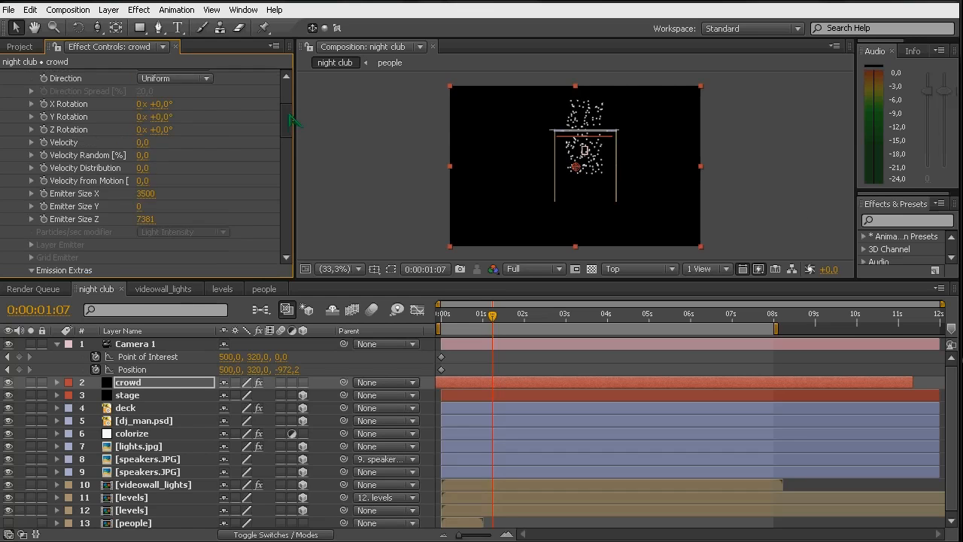
pyautogui.moveTo(141, 165); pyautogui.dragTo(75, 179)
pyautogui.click(139, 168)
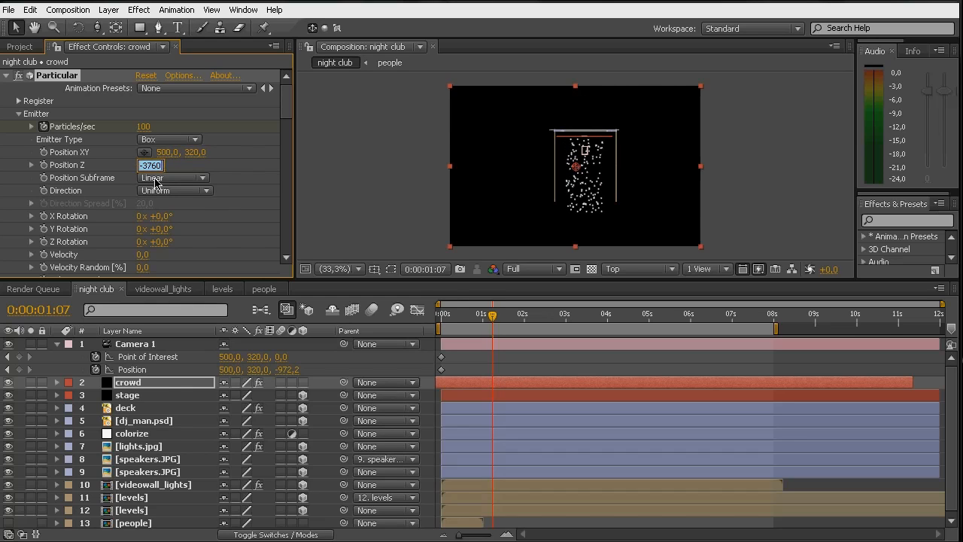
pyautogui.write('3')
pyautogui.press('Return')
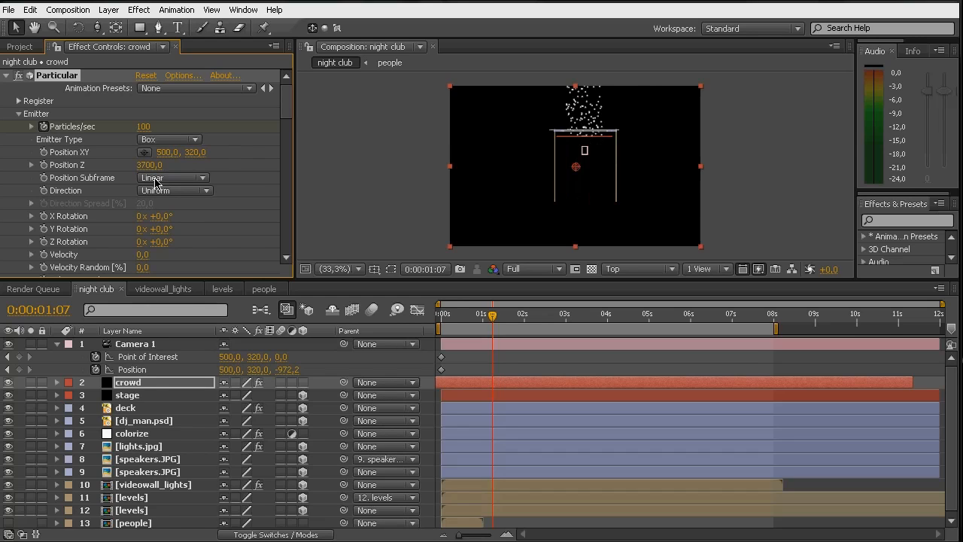
pyautogui.click(144, 166)
pyautogui.press('Left')
pyautogui.press('Return')
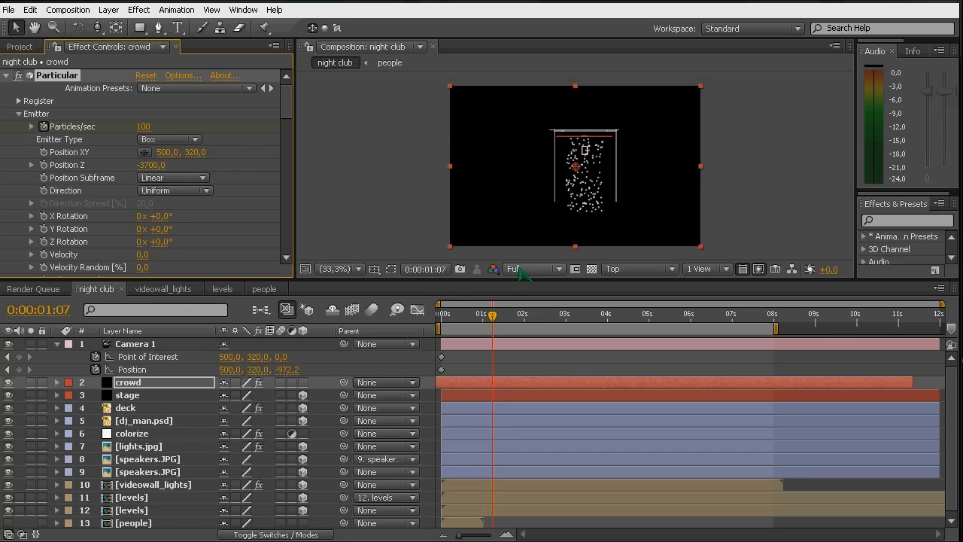
# - Return to the Active Camera view and set the crowd's particle Life to 15 seconds
pyautogui.click(640, 269)
pyautogui.click(636, 284)
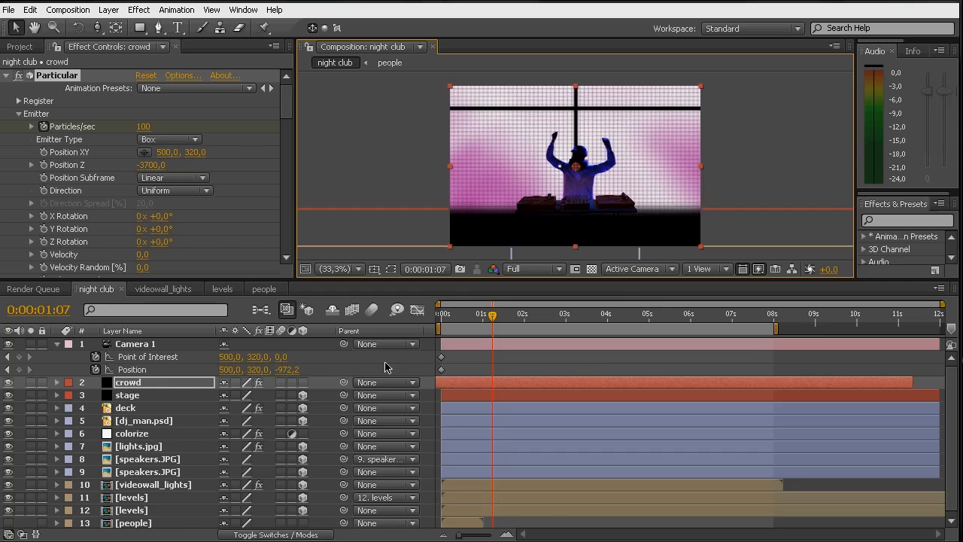
pyautogui.click(128, 383)
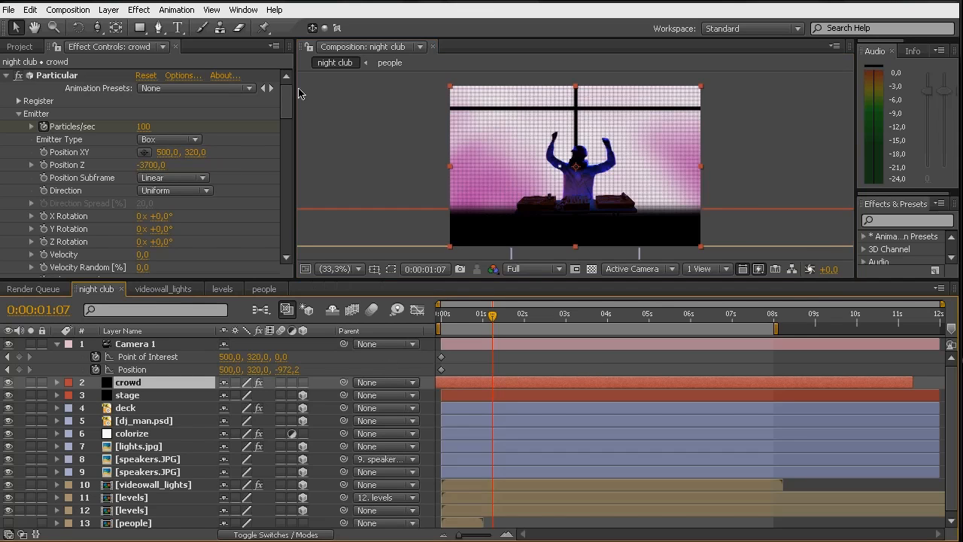
pyautogui.scroll(-10, 188, 187)
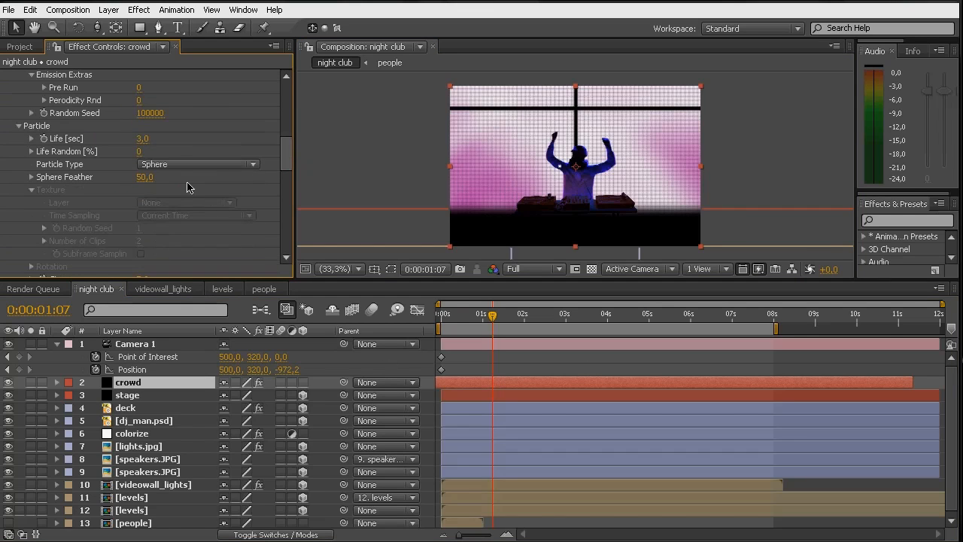
pyautogui.click(145, 138)
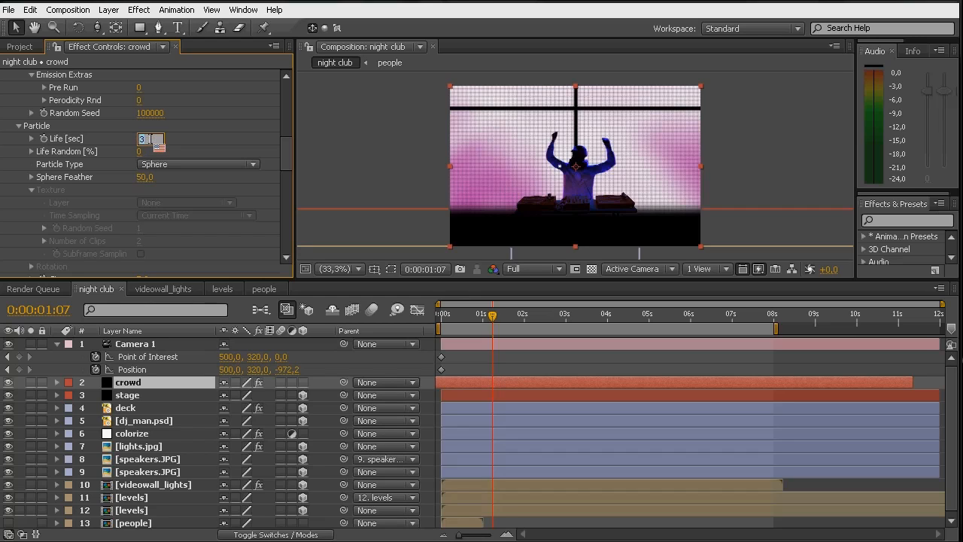
pyautogui.press('Return')
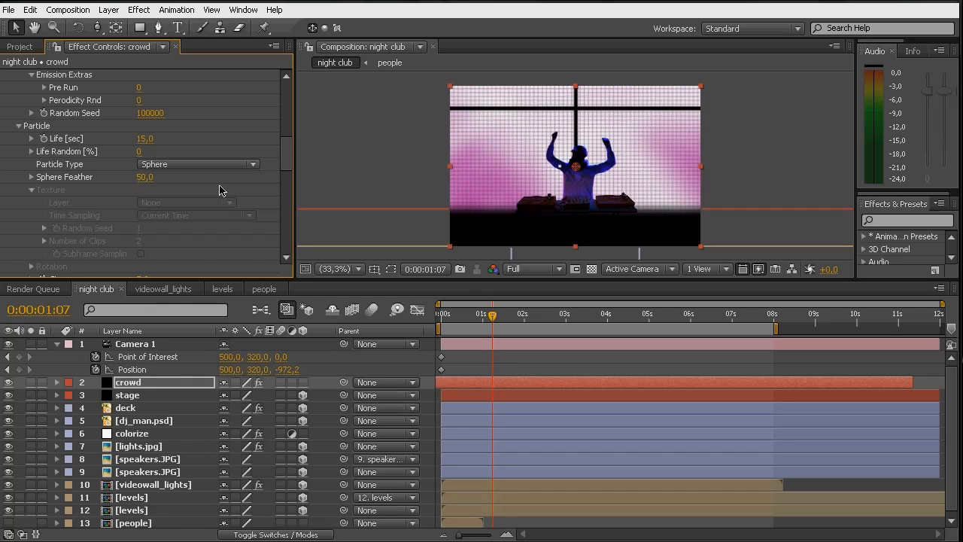
# - Set the Particle Type to Sprite Fill and use the people layer as its texture
pyautogui.click(185, 165)
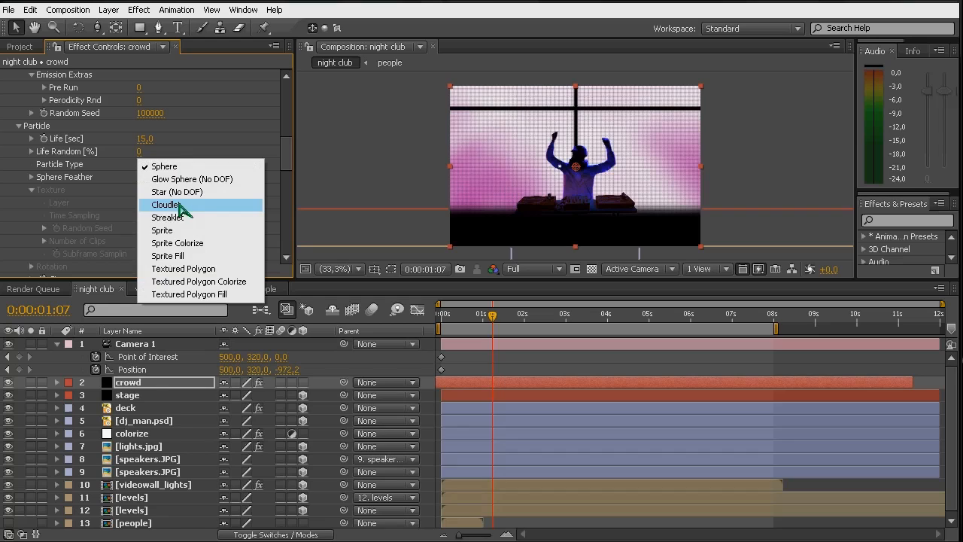
pyautogui.click(161, 256)
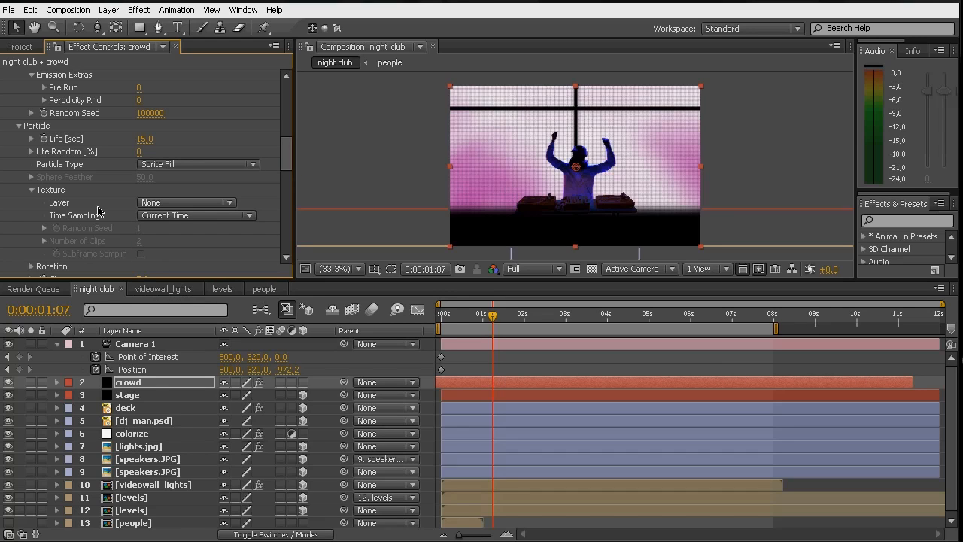
pyautogui.click(189, 202)
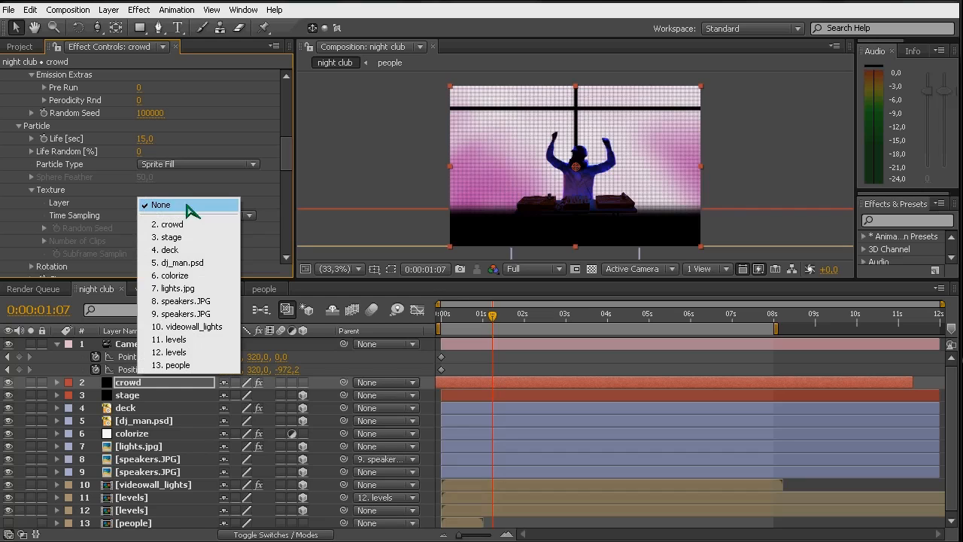
pyautogui.click(178, 365)
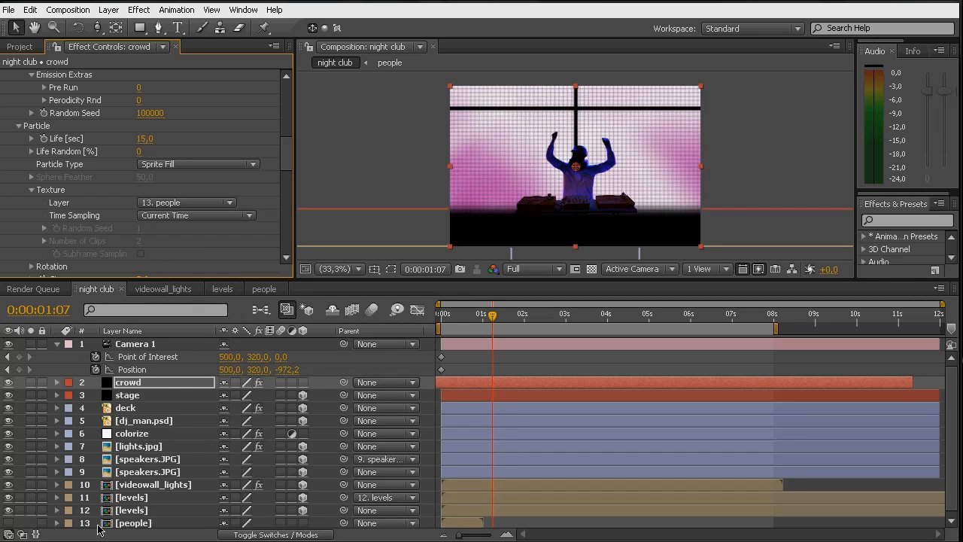
# - In Custom View 1, raise the crowd's particle Size to 1000 and move the current time to 0:00:02:00
pyautogui.click(644, 270)
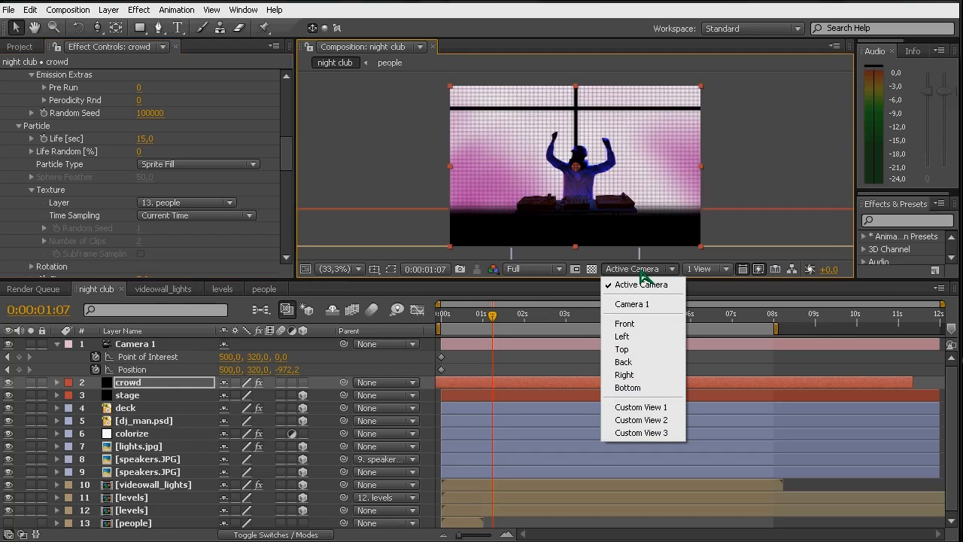
pyautogui.click(639, 409)
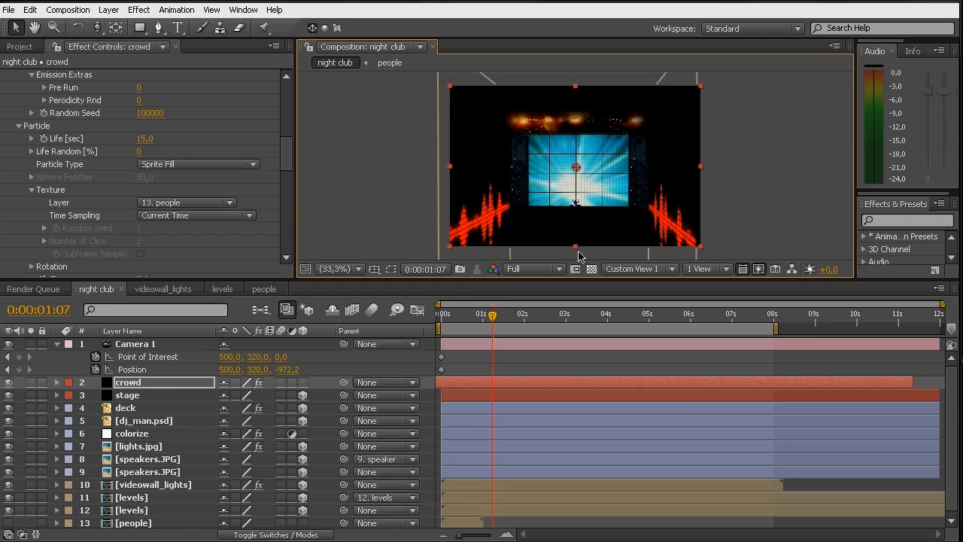
pyautogui.moveTo(288, 154); pyautogui.dragTo(289, 178)
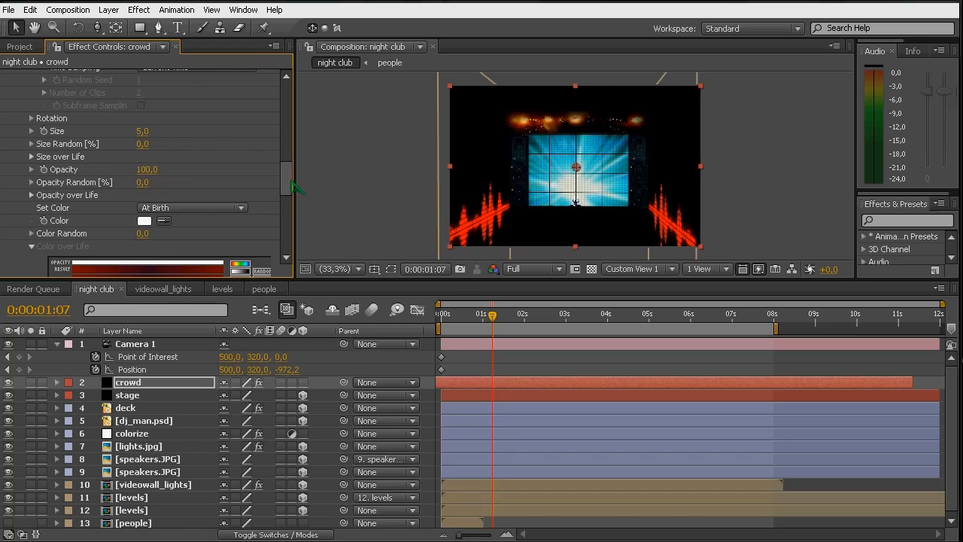
pyautogui.moveTo(143, 133); pyautogui.dragTo(277, 149)
pyautogui.click(523, 314)
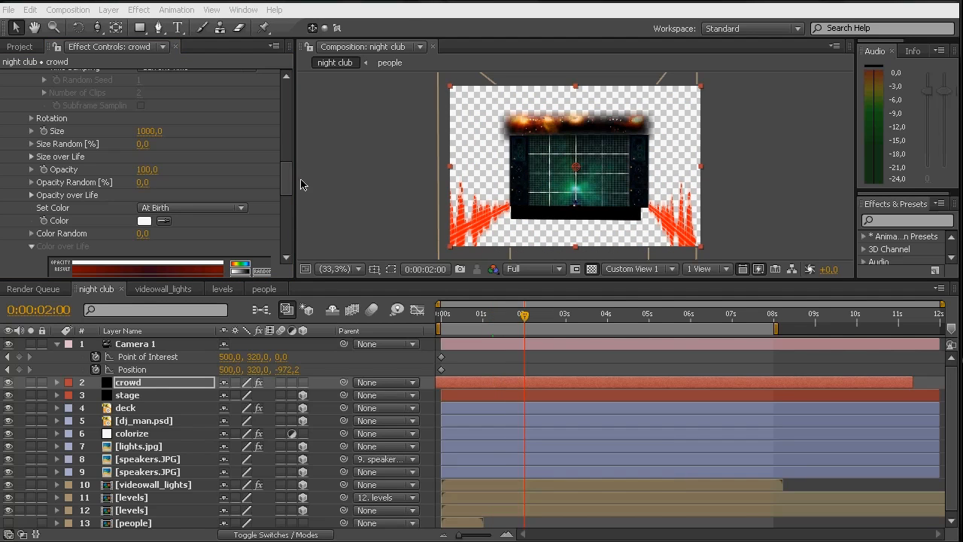
# - Set the crowd texture's Time Sampling to Random - Loop
pyautogui.moveTo(287, 181); pyautogui.dragTo(290, 220)
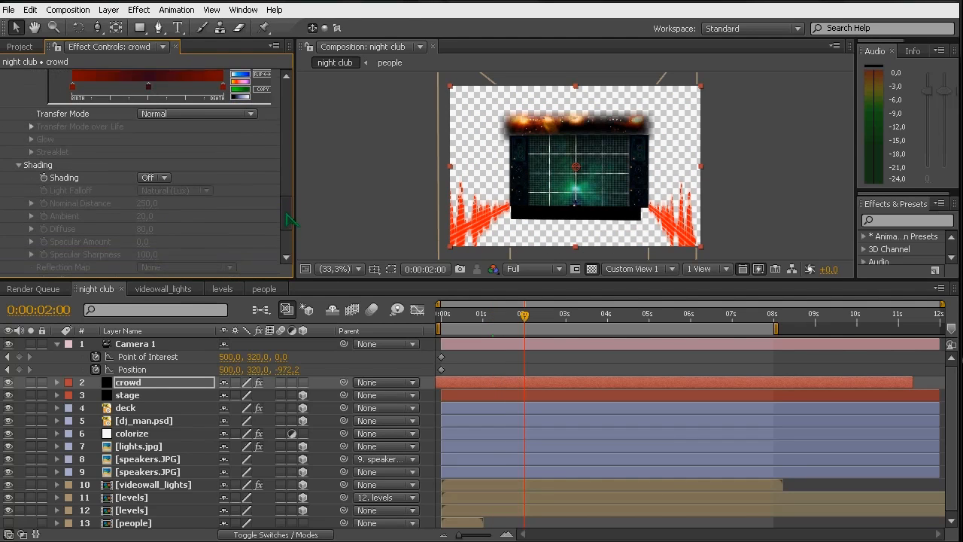
pyautogui.scroll(8, 288, 220)
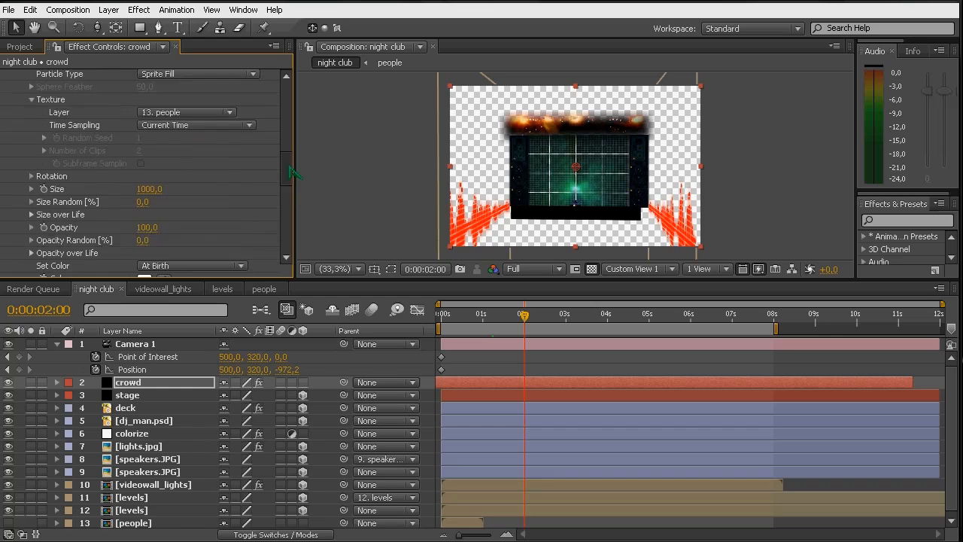
pyautogui.click(186, 174)
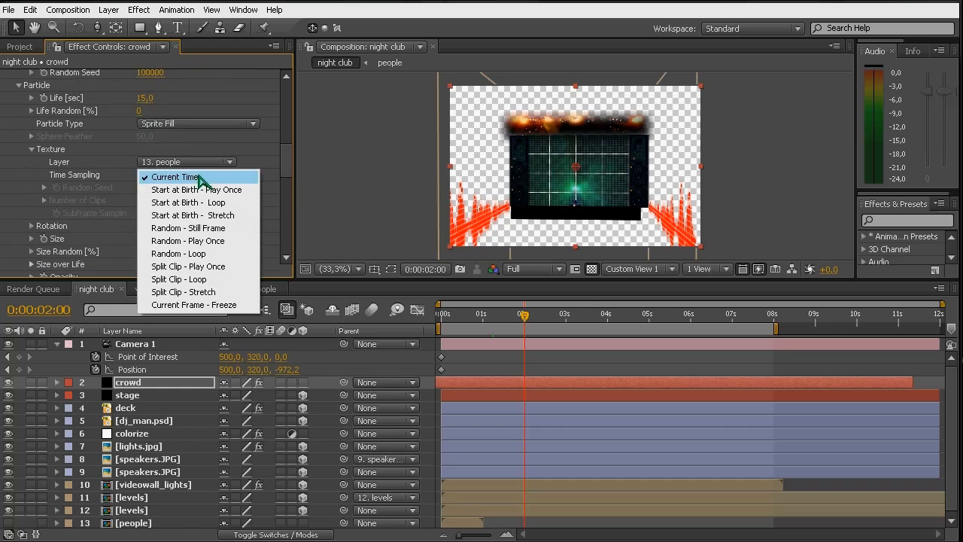
pyautogui.click(175, 256)
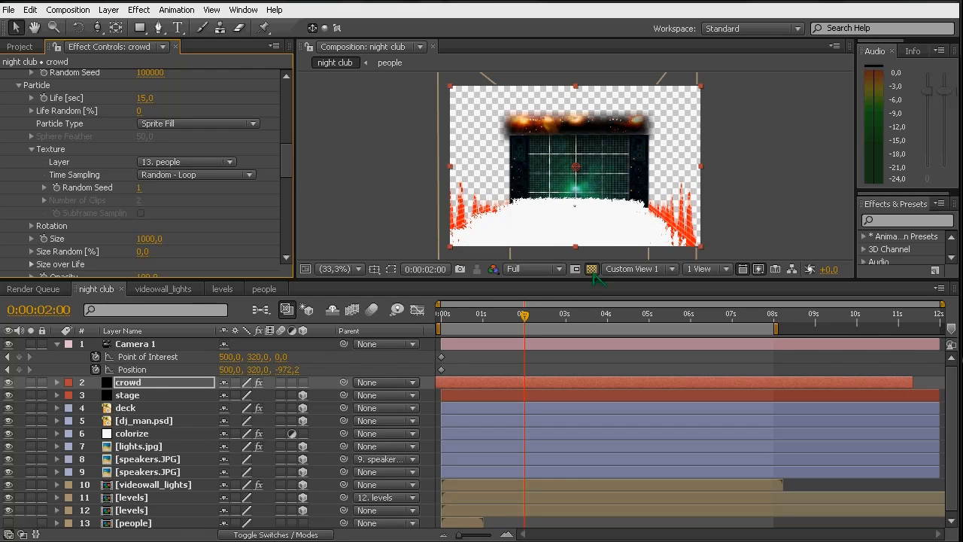
# - Inspect the crowd's coverage in the Top view, and return to Custom View 1
pyautogui.click(636, 269)
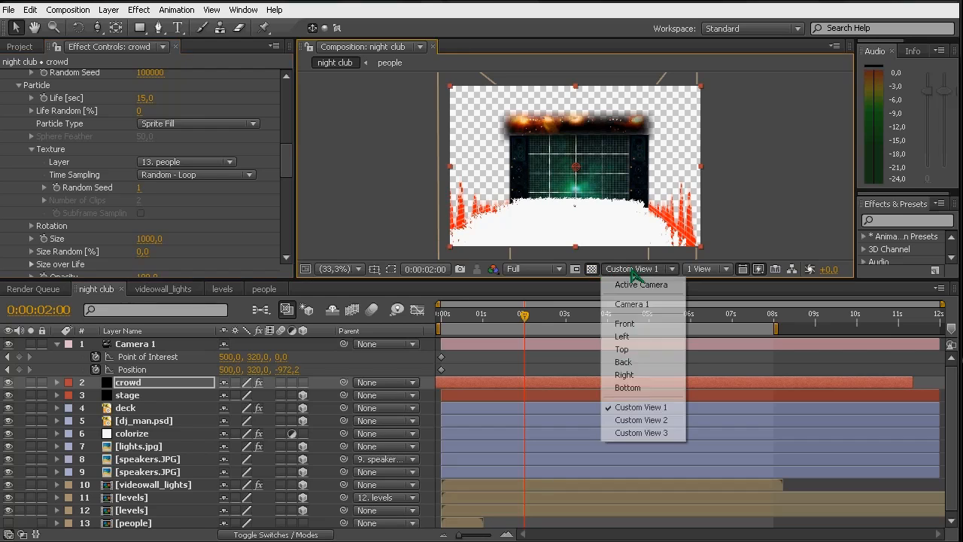
pyautogui.click(636, 351)
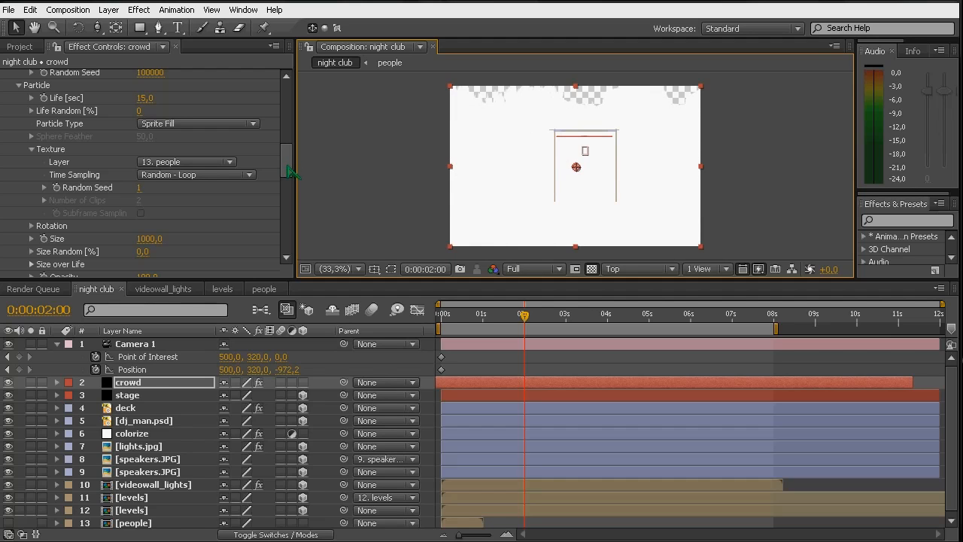
pyautogui.moveTo(290, 169); pyautogui.dragTo(291, 135)
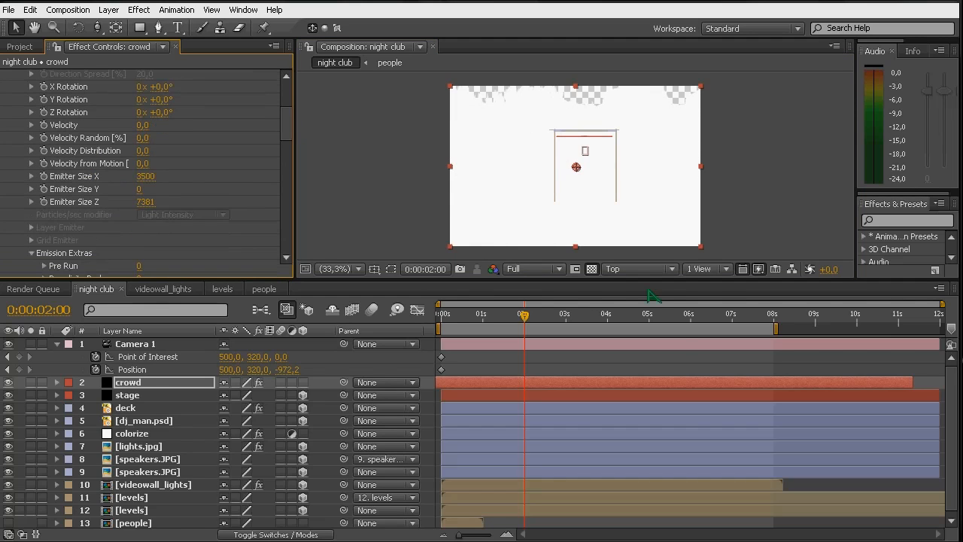
pyautogui.click(617, 271)
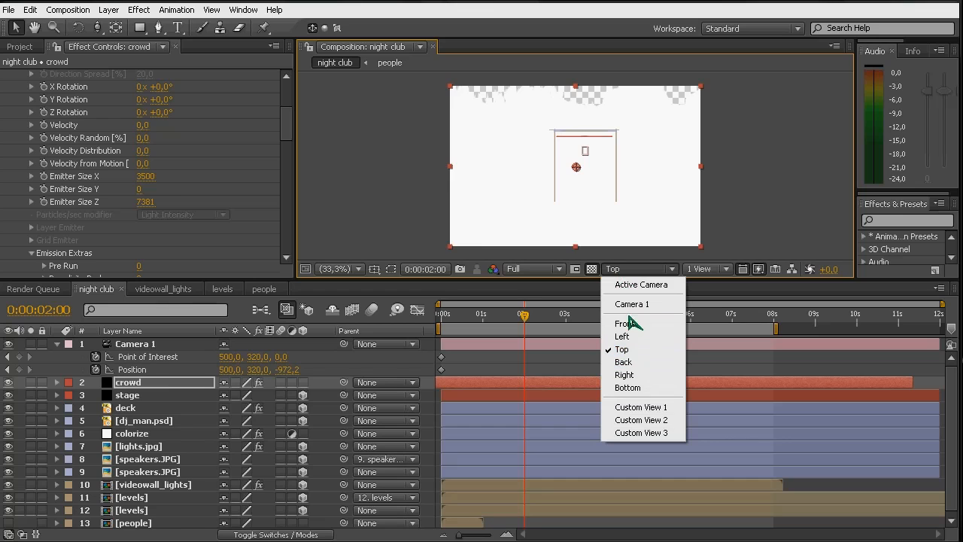
pyautogui.click(627, 407)
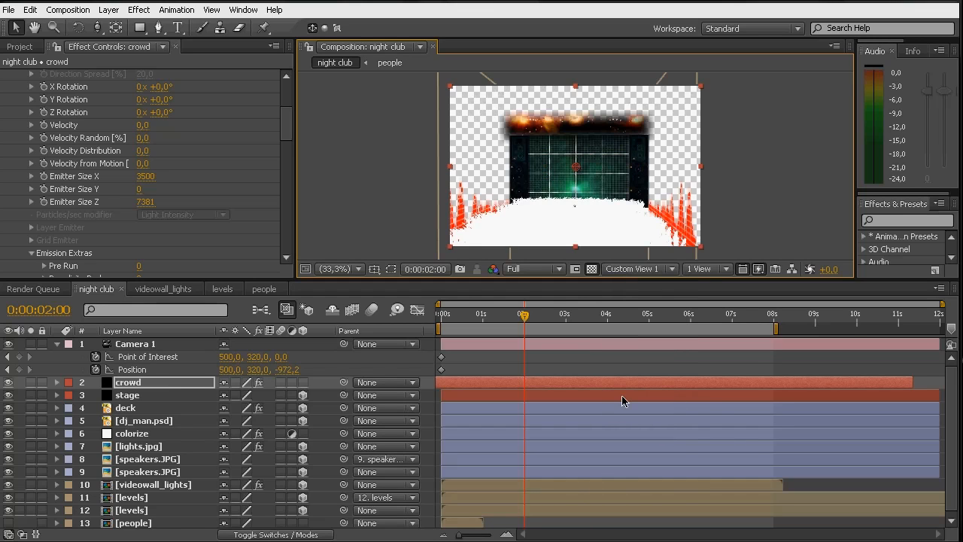
# - Narrow the crowd's emitter by setting Emitter Size X to 2735 and Emitter Size Z to 5000
pyautogui.moveTo(290, 124)
pyautogui.mouseDown()
pyautogui.moveTo(287, 92)
pyautogui.moveTo(292, 131)
pyautogui.mouseUp()
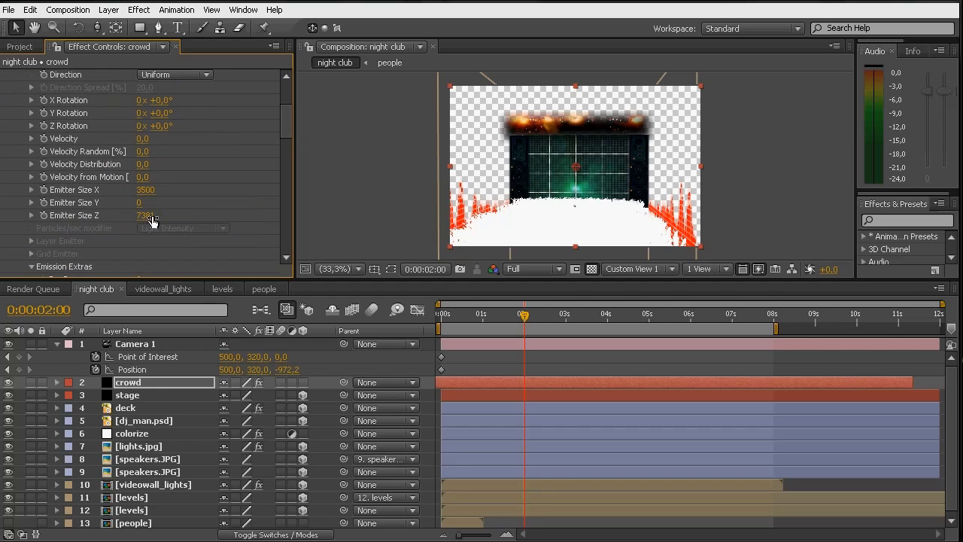
pyautogui.moveTo(150, 197); pyautogui.dragTo(47, 210)
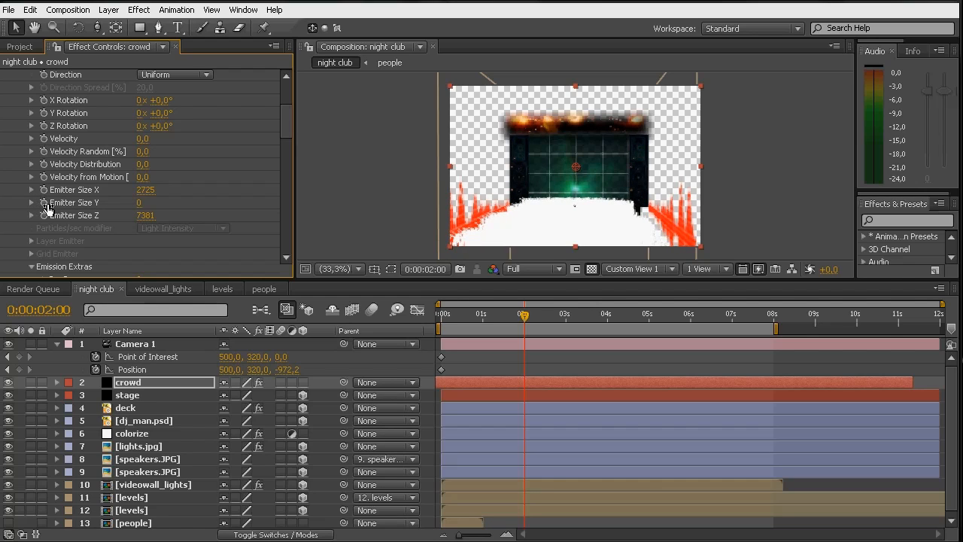
pyautogui.click(147, 217)
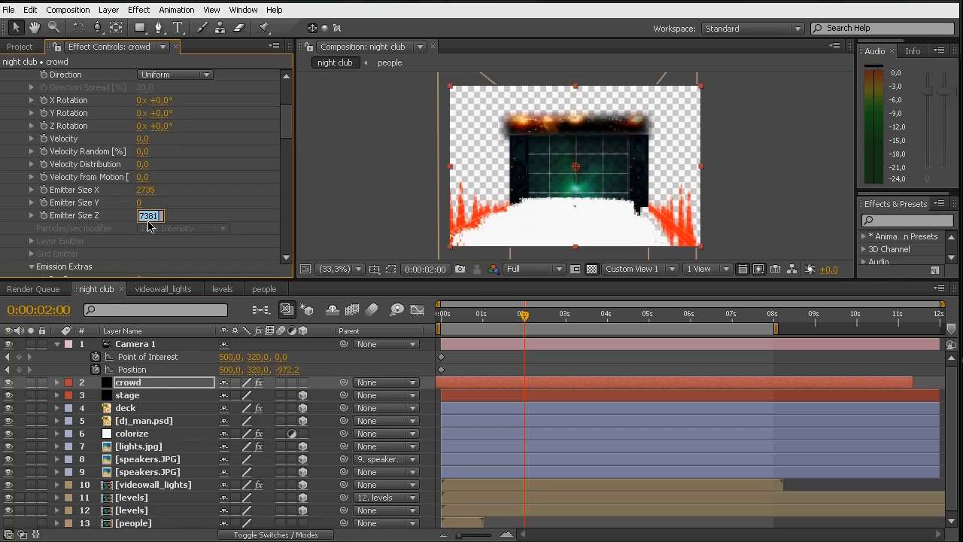
pyautogui.write('7000')
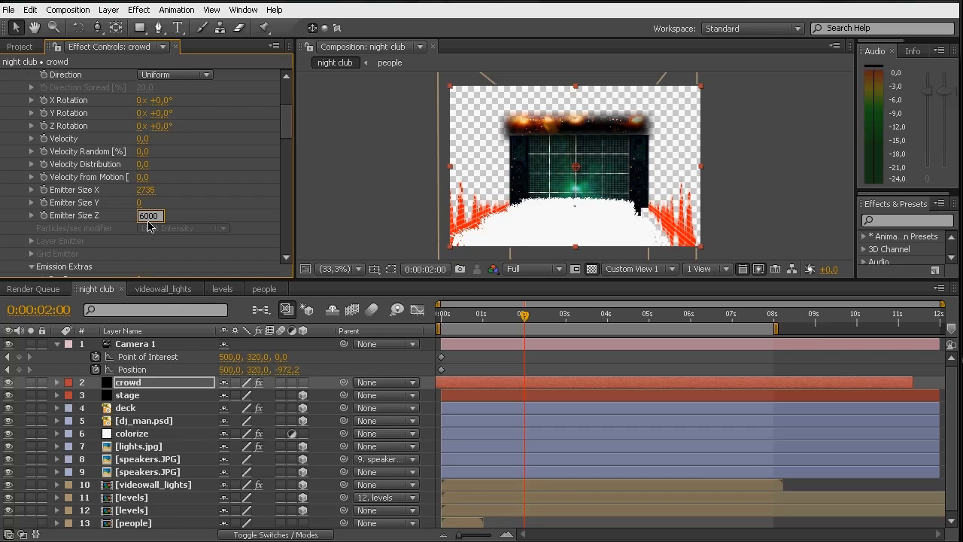
pyautogui.press('Return')
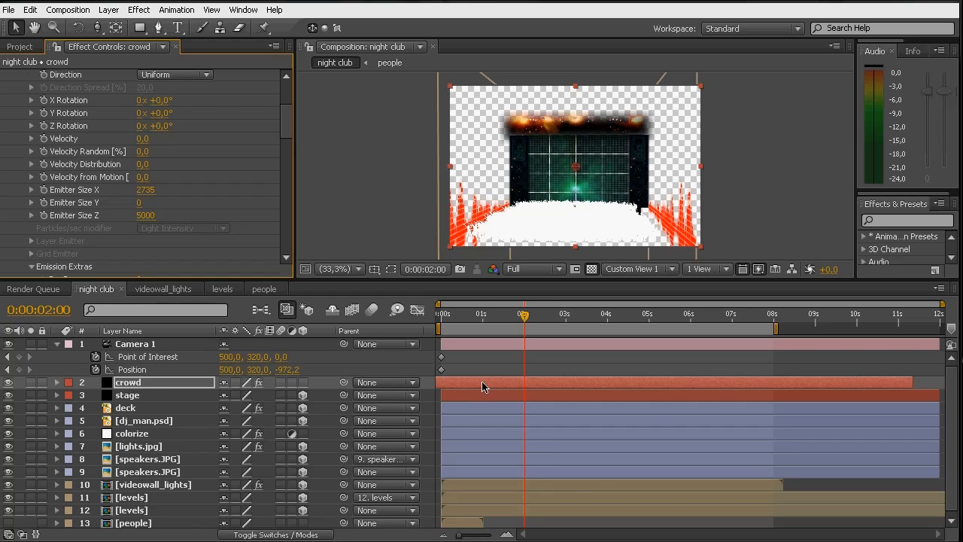
# - Switch the composition to the Camera 1 view and turn off the transparency grid
pyautogui.click(641, 268)
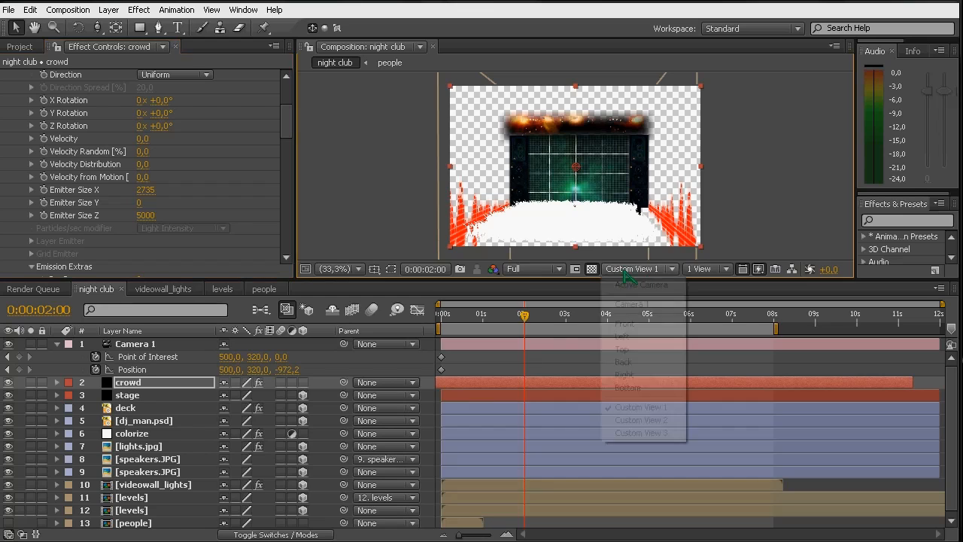
pyautogui.click(631, 305)
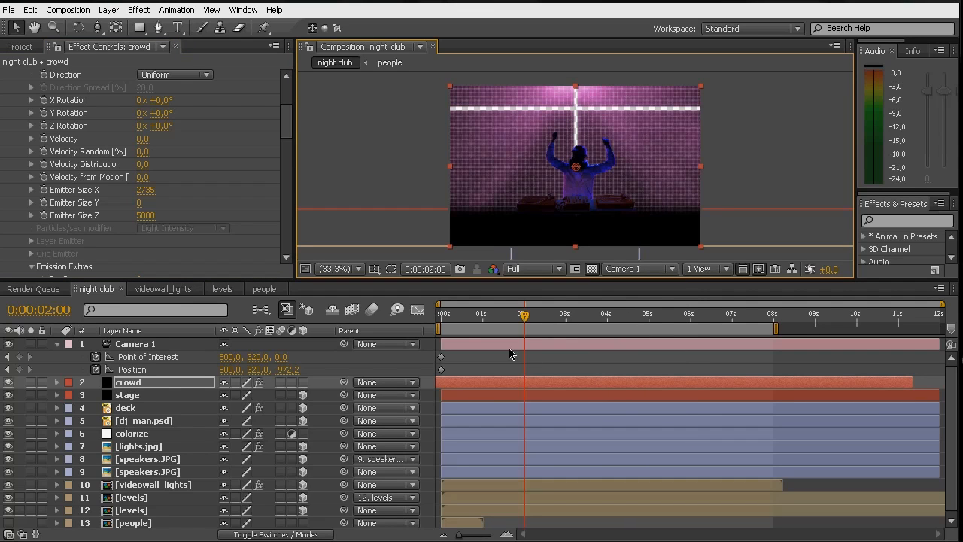
pyautogui.moveTo(527, 321)
pyautogui.mouseDown()
pyautogui.moveTo(509, 322)
pyautogui.moveTo(531, 324)
pyautogui.mouseUp()
pyautogui.click(591, 271)
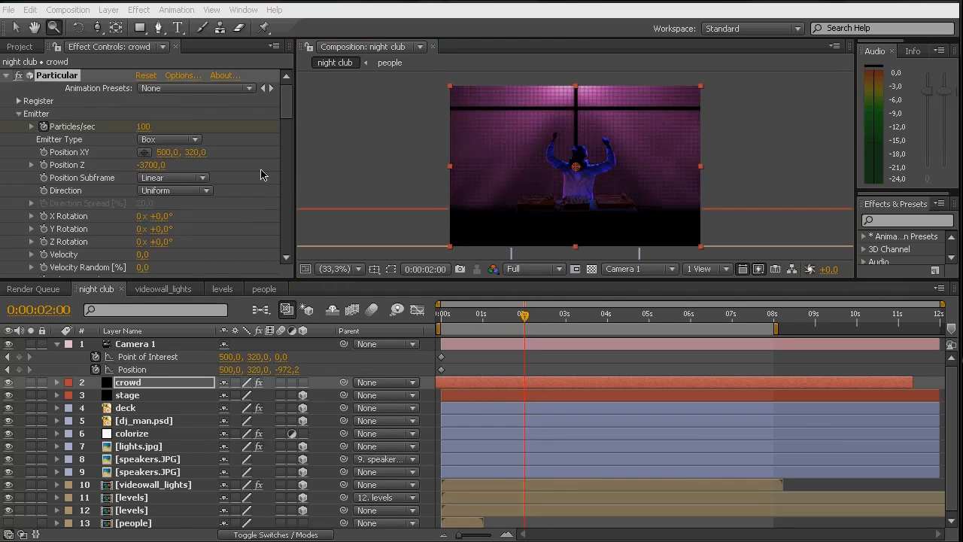
# - Pull the camera straight back to about -3252 in Z at 0:00:02:00 and set the crowd emitter's Position Y to 625
pyautogui.moveTo(192, 155)
pyautogui.mouseDown()
pyautogui.moveTo(237, 159)
pyautogui.moveTo(125, 168)
pyautogui.moveTo(160, 171)
pyautogui.mouseUp()
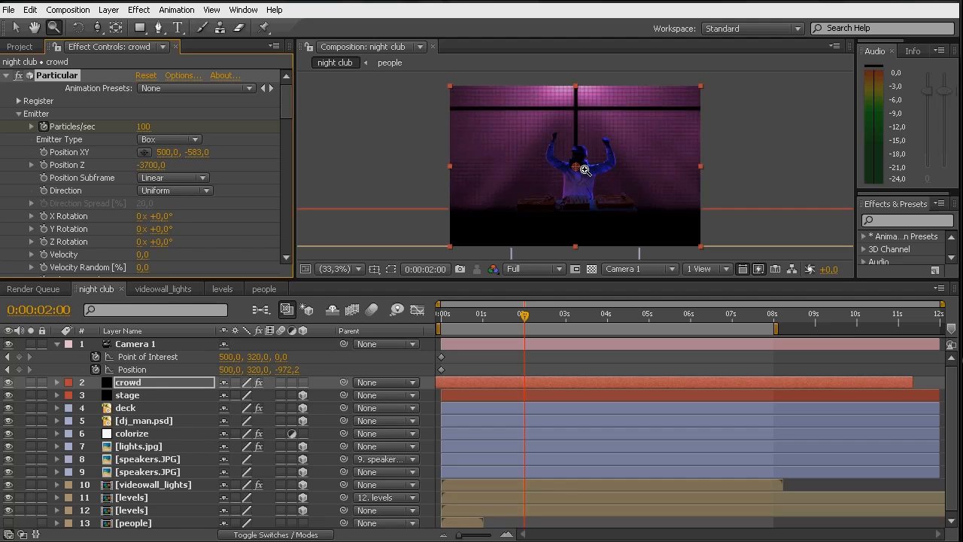
pyautogui.press('c')
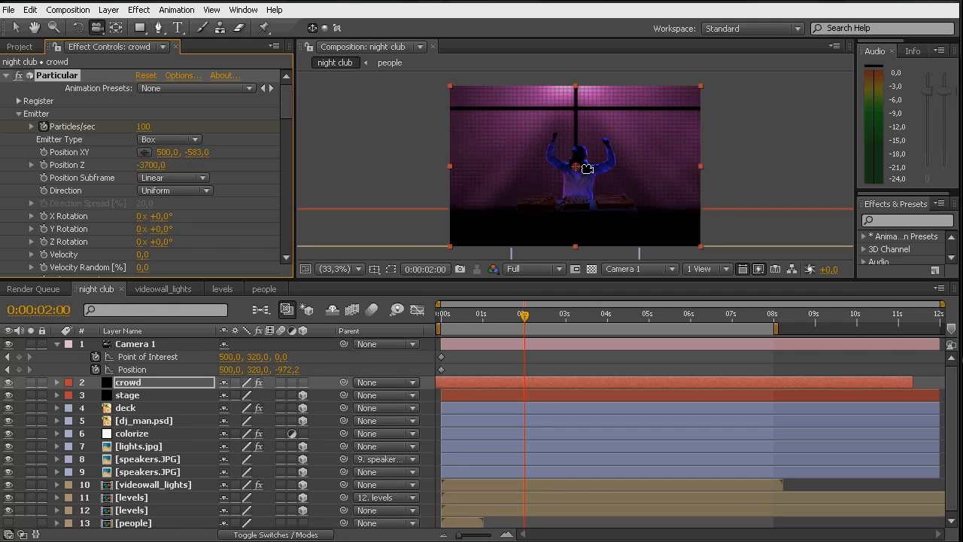
pyautogui.moveTo(582, 165); pyautogui.dragTo(583, 190)
pyautogui.moveTo(198, 154); pyautogui.dragTo(780, 180)
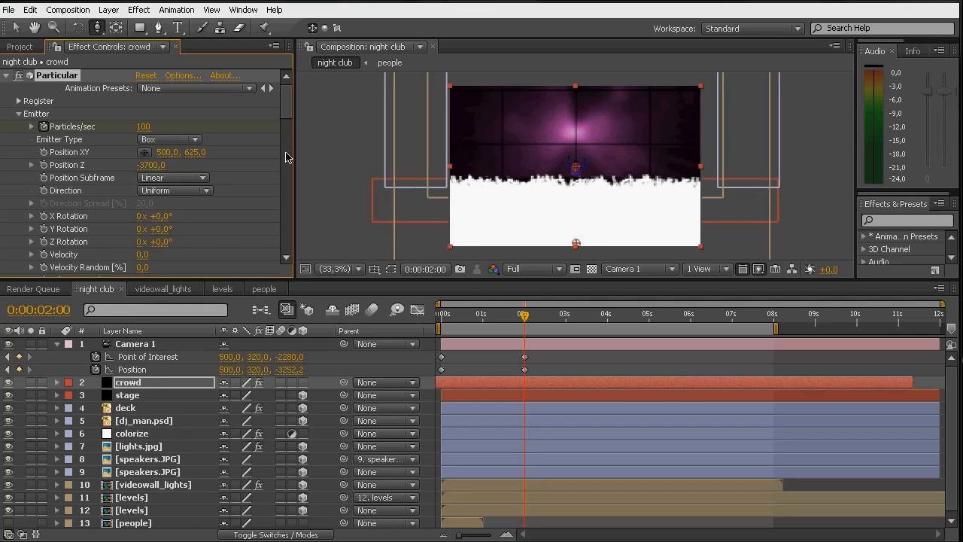
# - Save the project
pyautogui.moveTo(290, 112); pyautogui.dragTo(292, 124)
pyautogui.scroll(2, 293, 128)
pyautogui.scroll(-1, 294, 120)
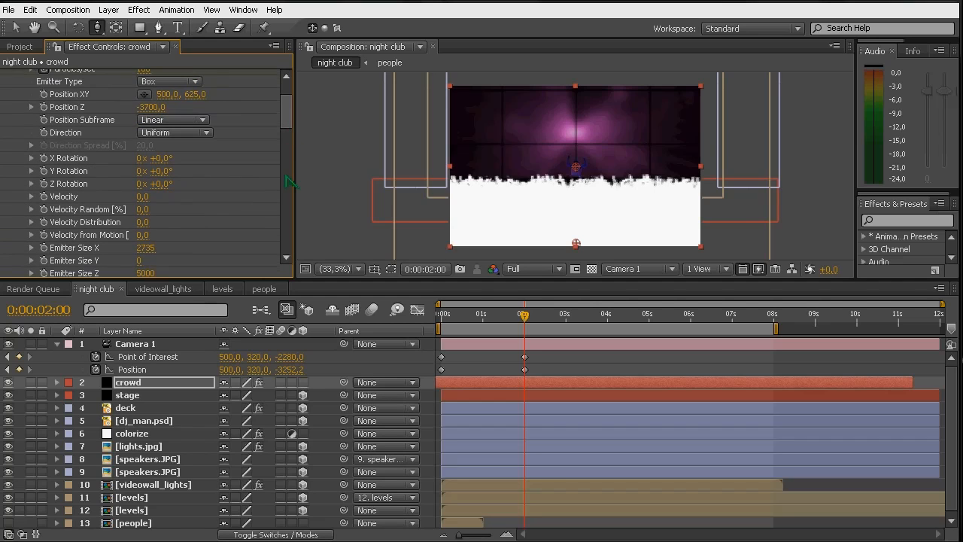
pyautogui.hotkey('ctrl', 's')
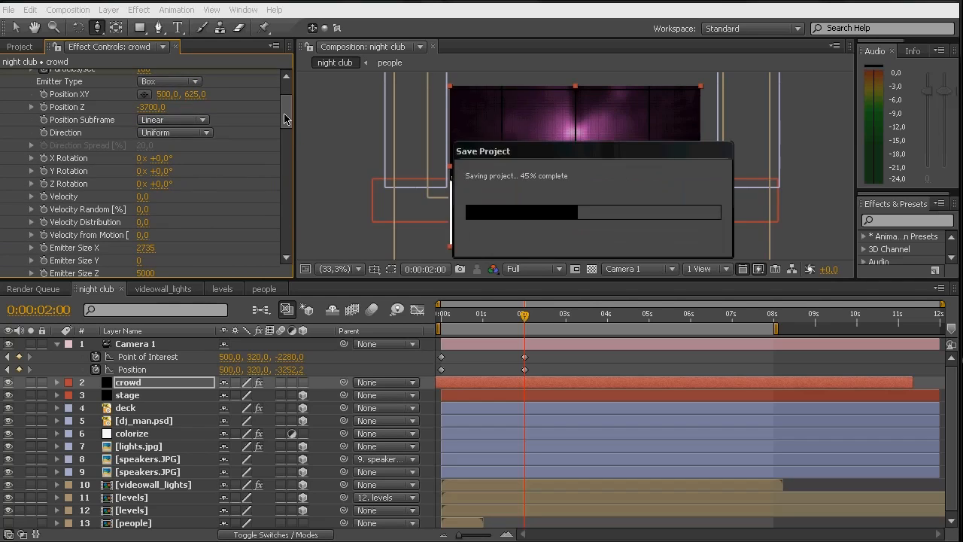
# - Set the crowd particles' Set Color option to Random from Gradient
pyautogui.moveTo(289, 121); pyautogui.dragTo(288, 167)
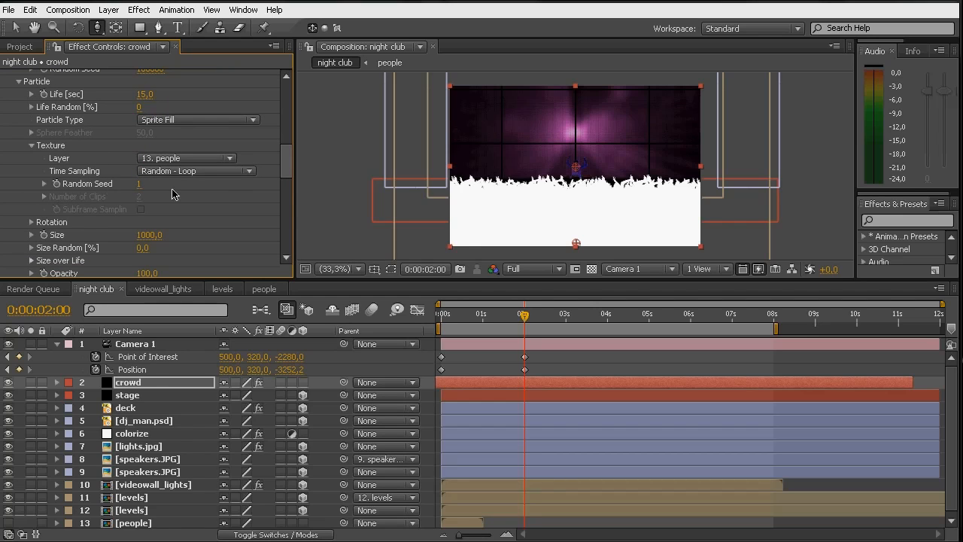
pyautogui.scroll(-5, 226, 188)
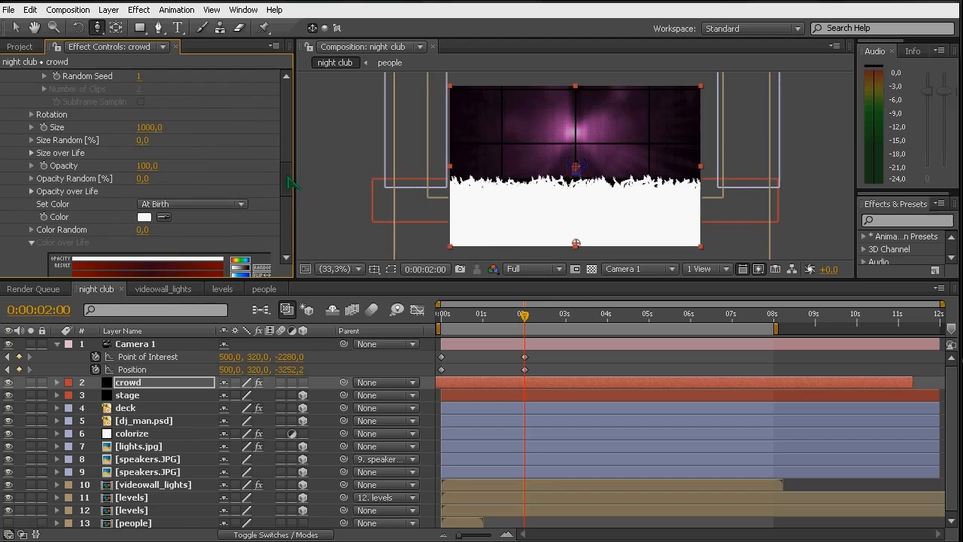
pyautogui.click(181, 184)
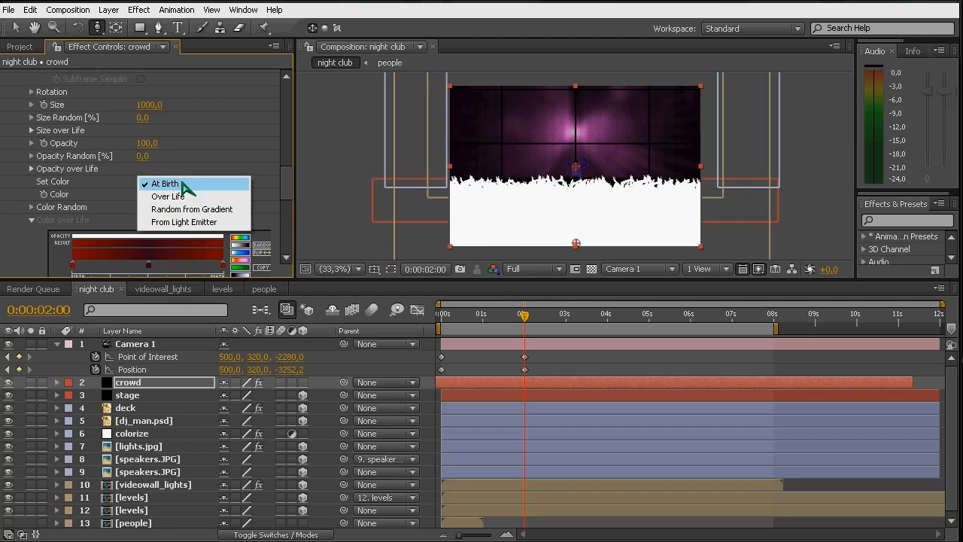
pyautogui.click(173, 210)
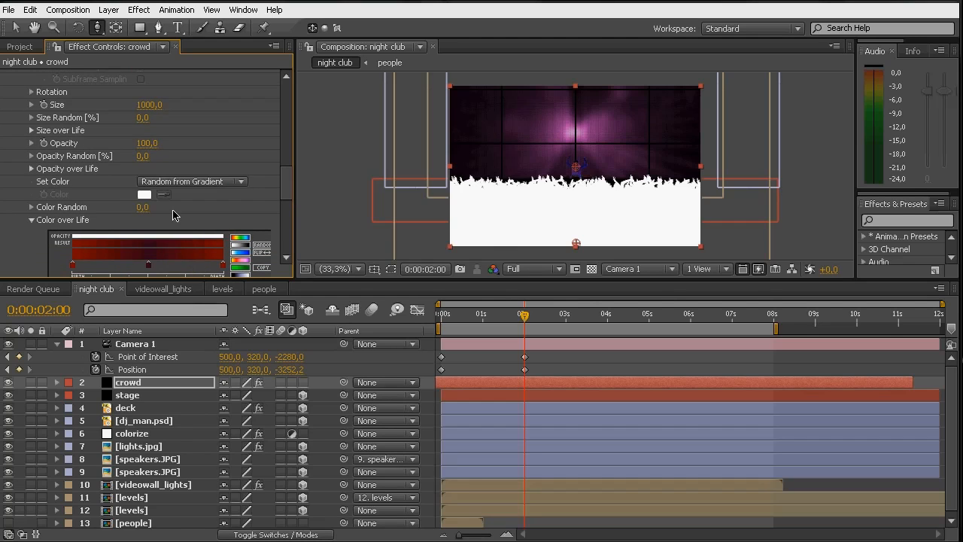
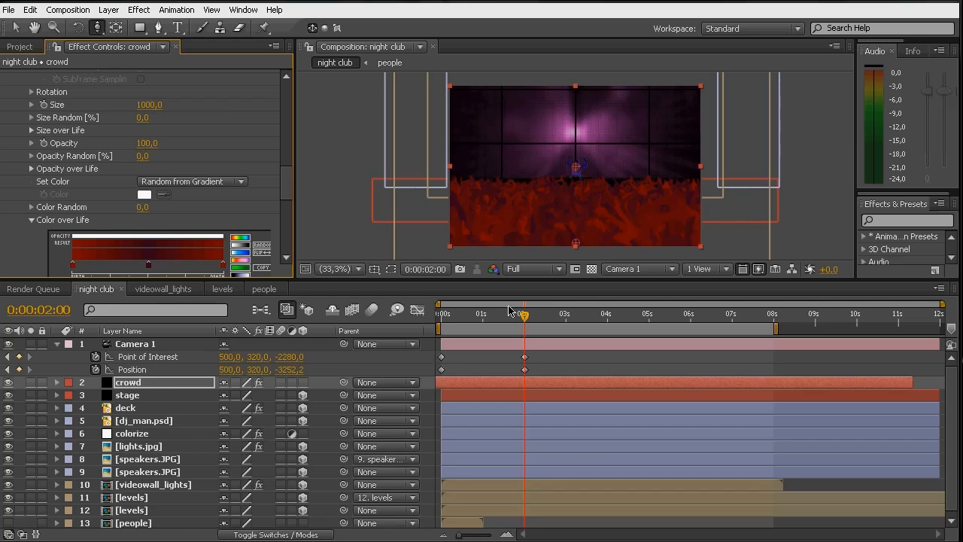
# - Go to 0:00:00:00 and bring the crowd closer to the stage by setting the emitter's Position Z to -2240
pyautogui.click(439, 321)
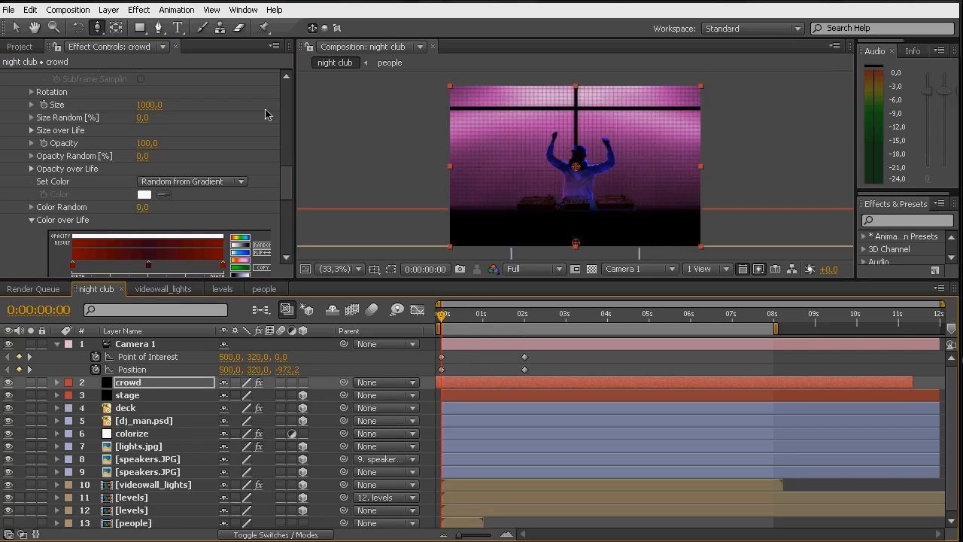
pyautogui.moveTo(286, 181); pyautogui.dragTo(289, 108)
pyautogui.moveTo(150, 111); pyautogui.dragTo(258, 115)
pyautogui.click(166, 107)
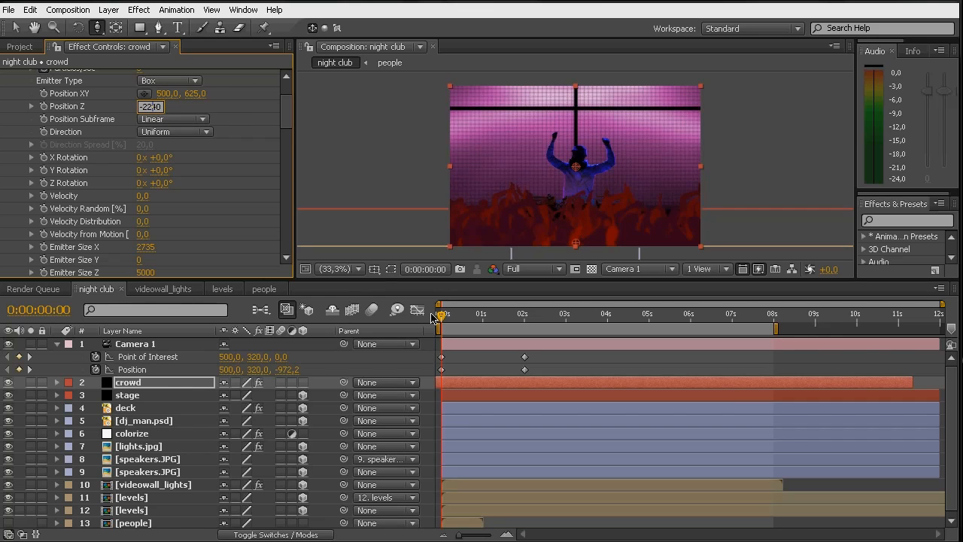
pyautogui.click(441, 318)
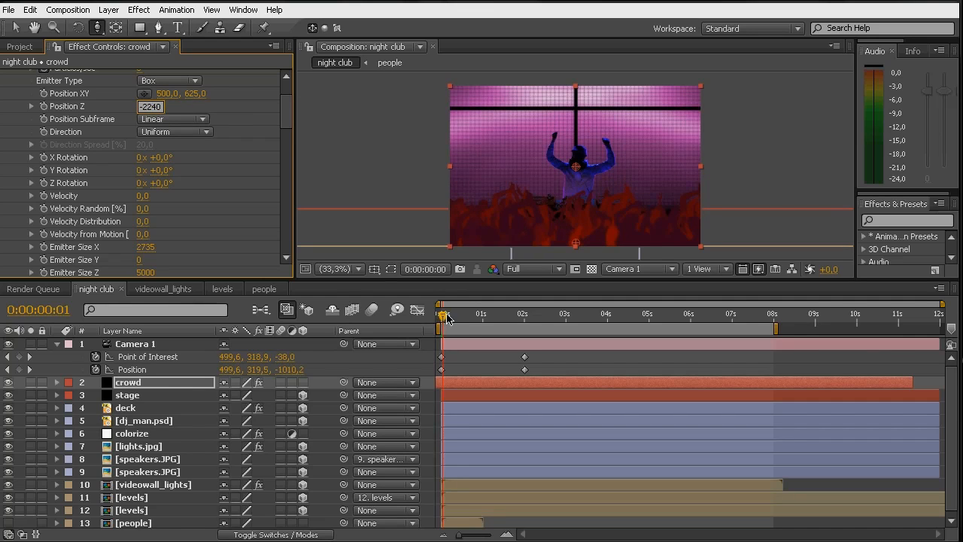
pyautogui.moveTo(442, 321); pyautogui.dragTo(438, 324)
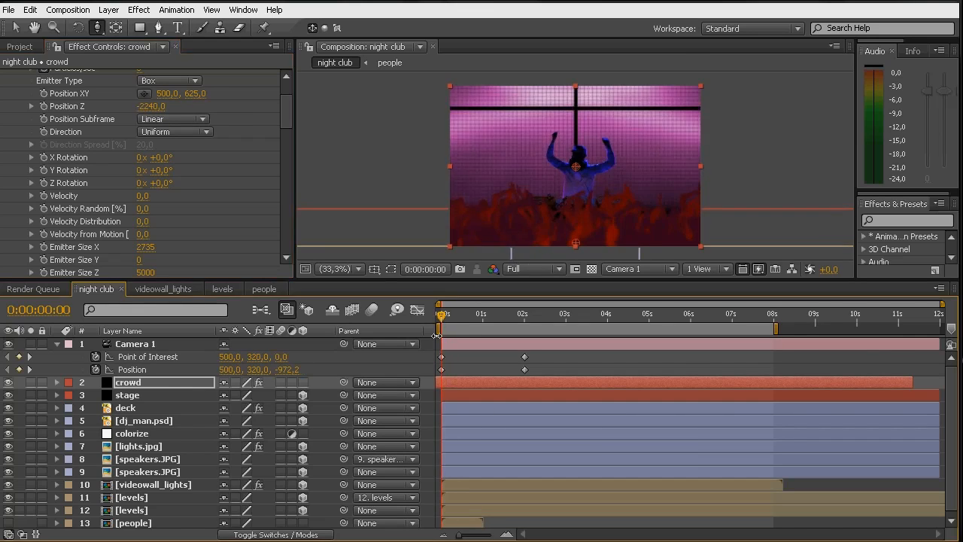
# - Shift the crowd layer in time so that it starts at 0:00:00:00
pyautogui.click(453, 386)
pyautogui.moveTo(460, 387); pyautogui.dragTo(487, 387)
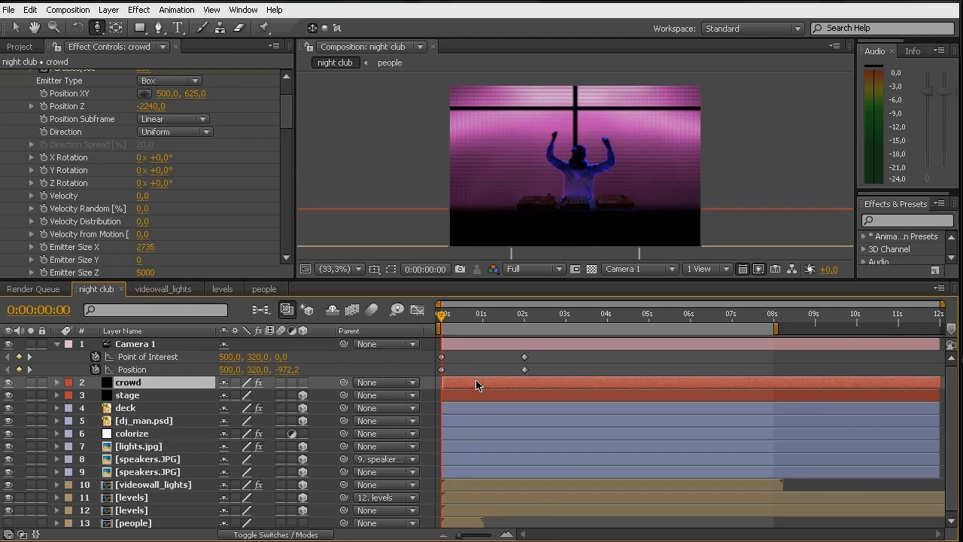
pyautogui.moveTo(476, 385); pyautogui.dragTo(472, 386)
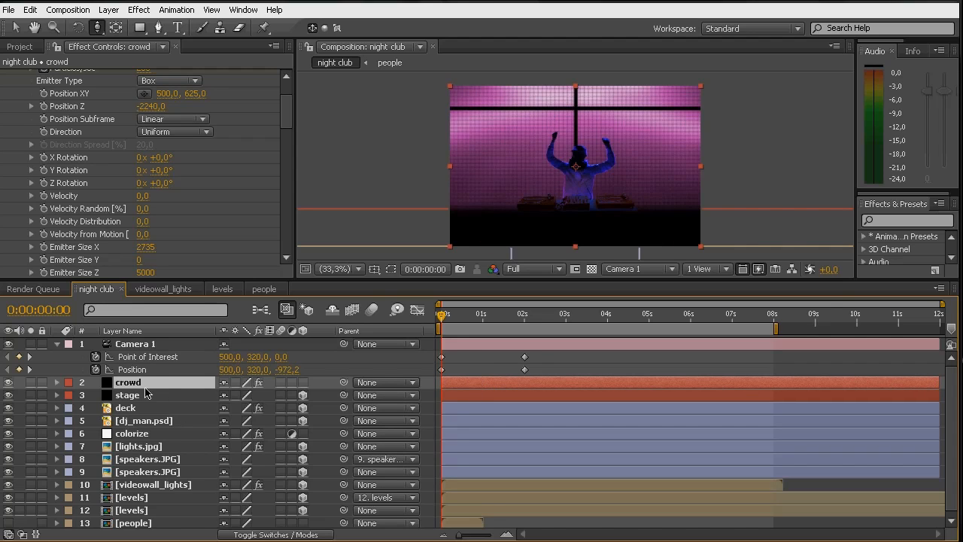
# - Reveal the crowd layer's Particles/sec keyframes and delete all of them
pyautogui.press('u')
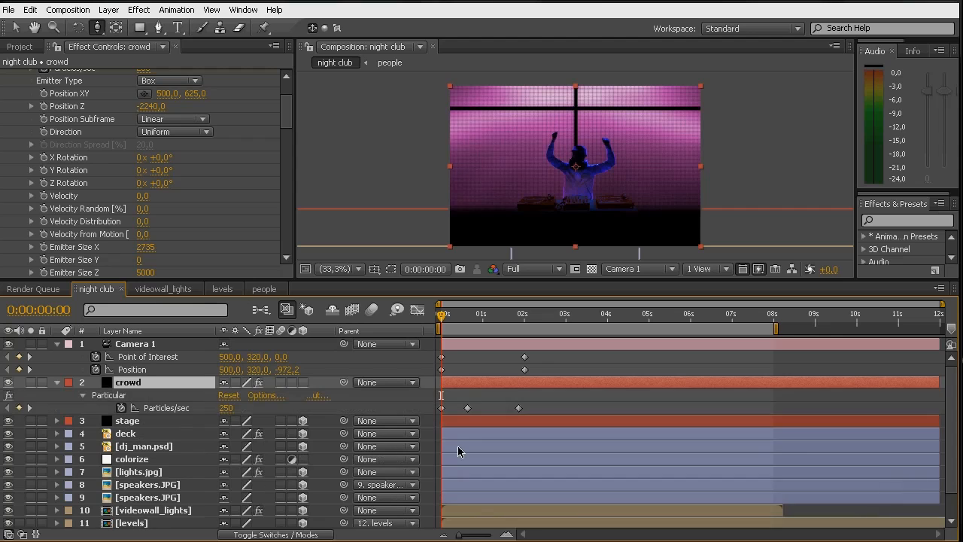
pyautogui.moveTo(539, 407); pyautogui.dragTo(435, 419)
pyautogui.press('Delete')
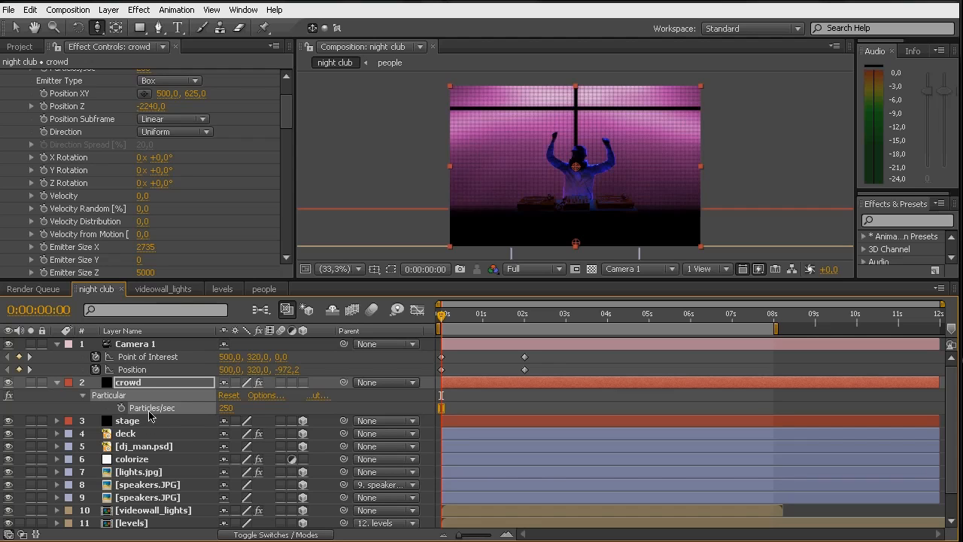
# - Keyframe the crowd's Particles/sec at 250 on 0:00:00:00 and at 0 on 0:00:00:16
pyautogui.moveTo(286, 121); pyautogui.dragTo(275, 117)
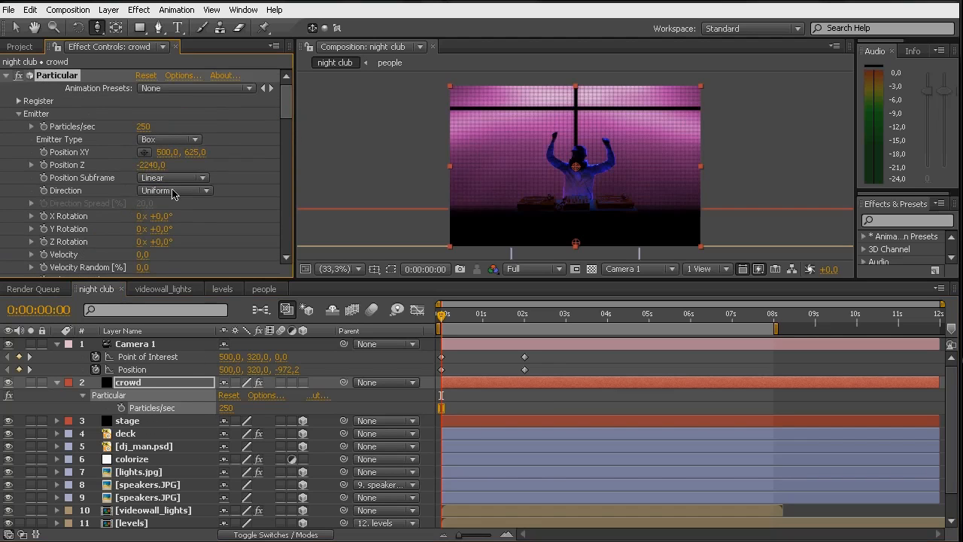
pyautogui.click(122, 409)
pyautogui.moveTo(458, 320); pyautogui.dragTo(464, 320)
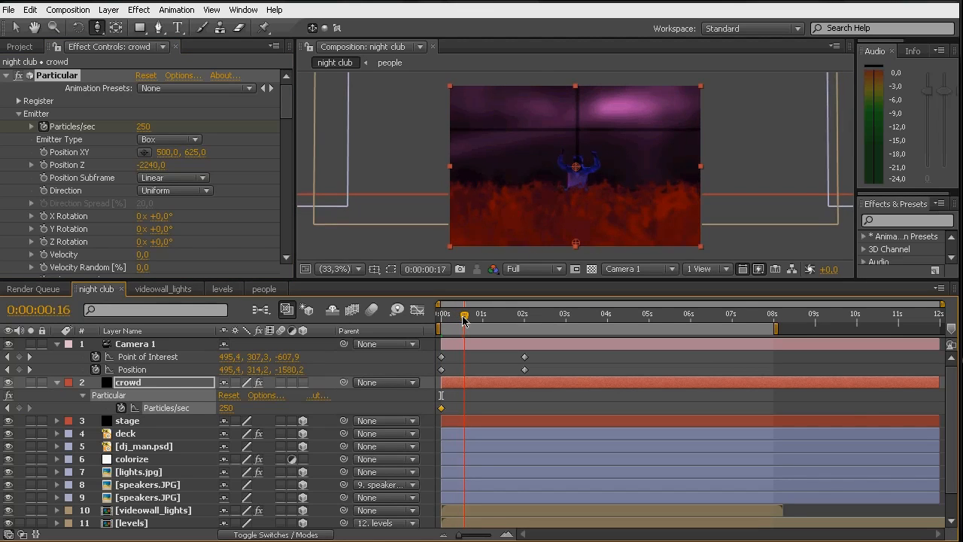
pyautogui.click(143, 127)
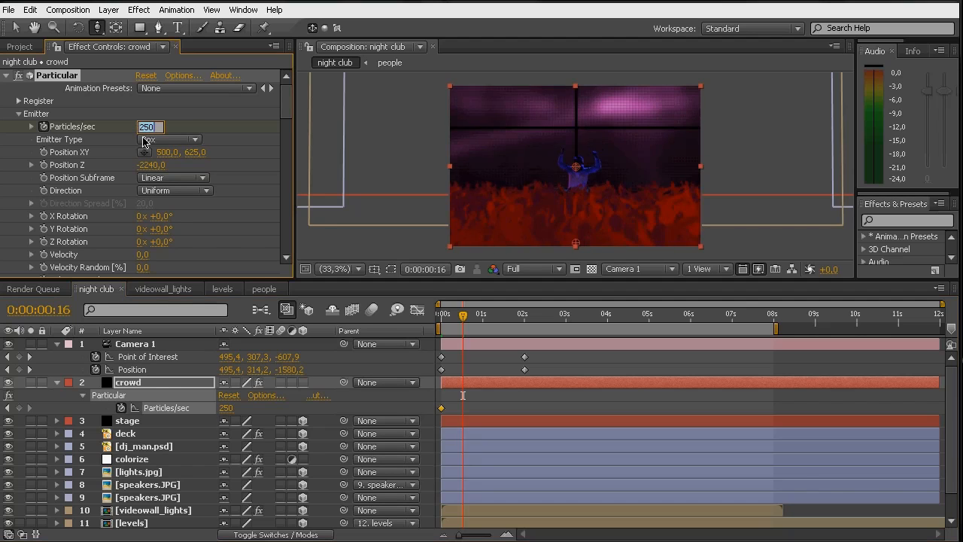
pyautogui.press('Return')
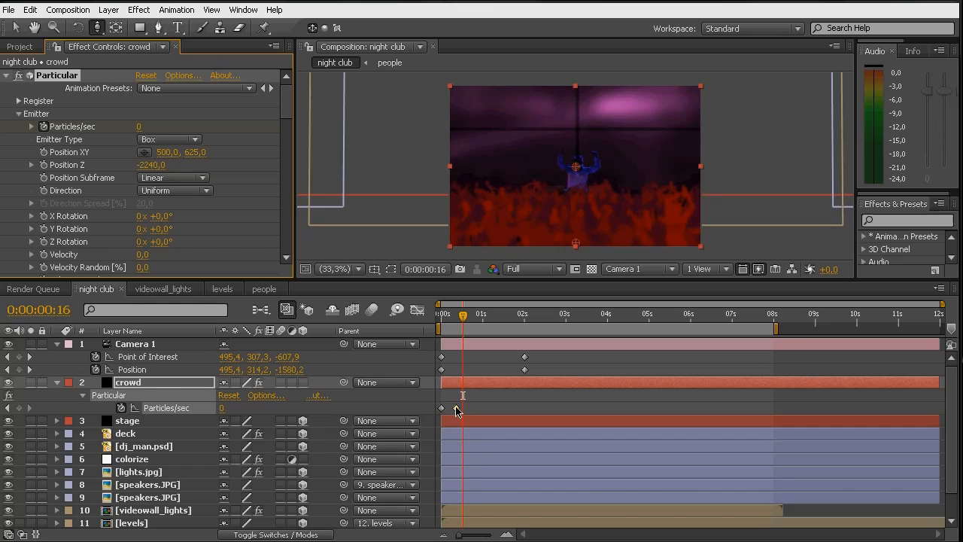
pyautogui.click(459, 408)
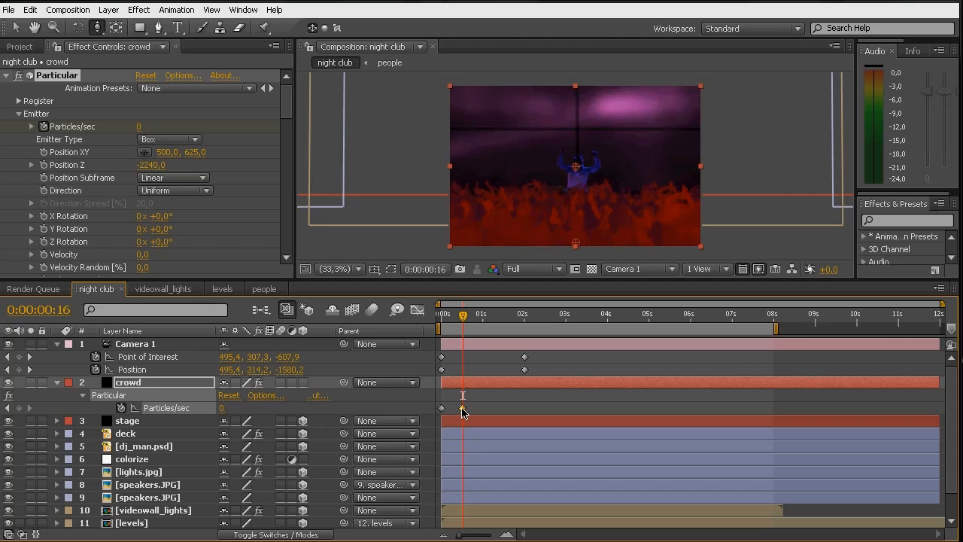
# - Convert both of the crowd's Particles/sec keyframes to hold keyframes
pyautogui.moveTo(477, 404); pyautogui.dragTo(437, 411)
pyautogui.rightClick(463, 409)
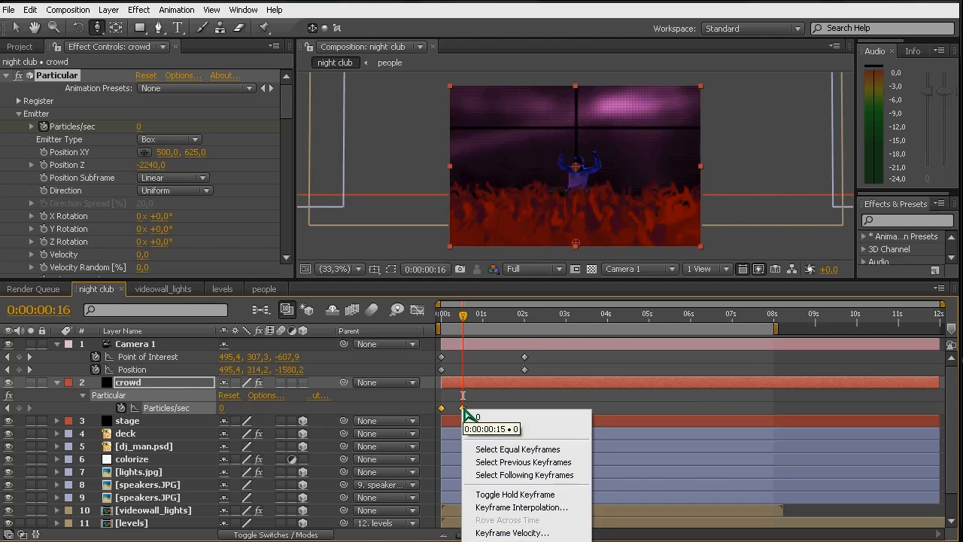
pyautogui.click(502, 494)
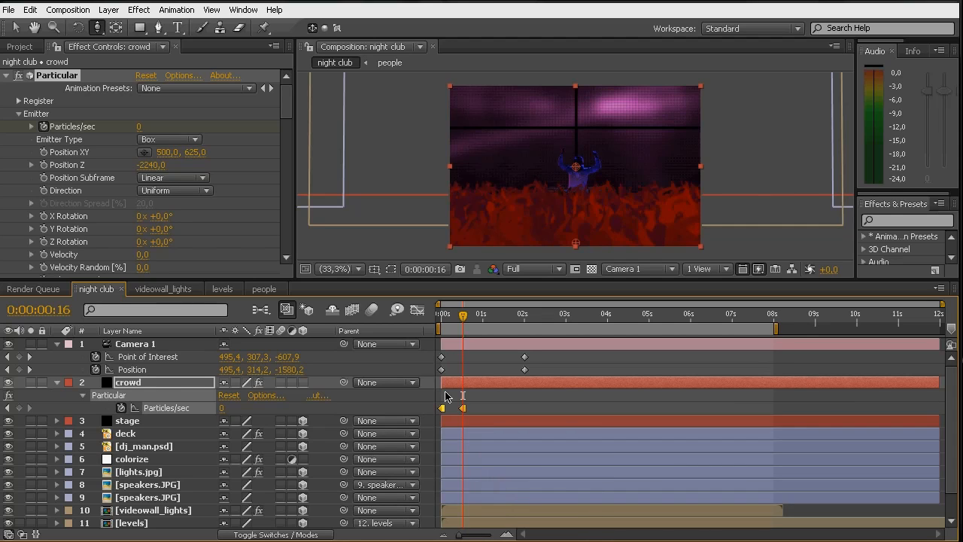
# - Shift the crowd layer earlier so its zero Particles/sec keyframe falls at the composition start, and save the project
pyautogui.moveTo(475, 388); pyautogui.dragTo(459, 387)
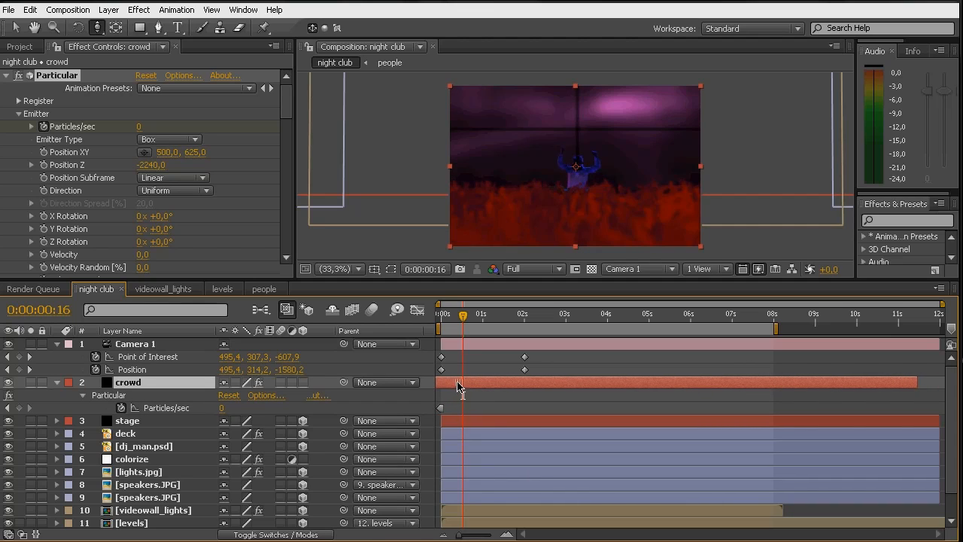
pyautogui.click(442, 316)
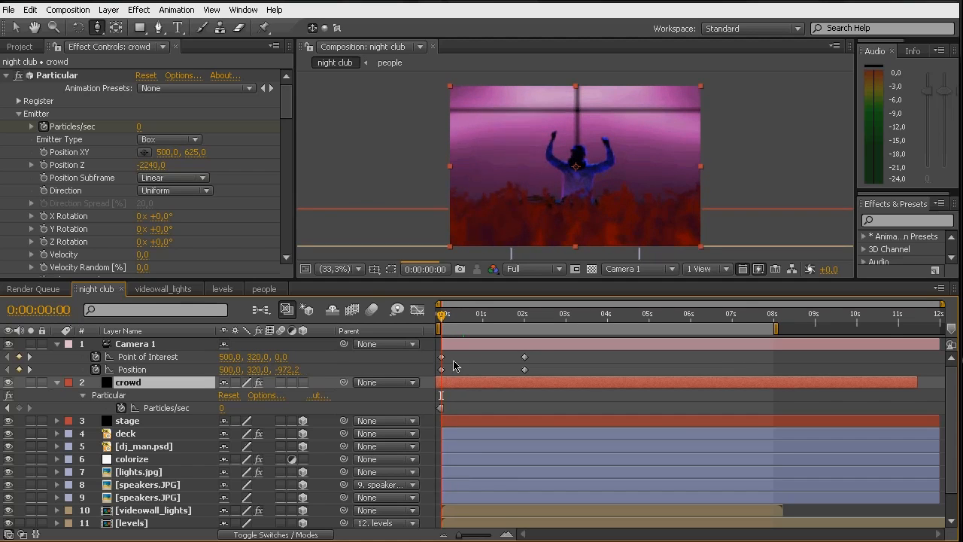
pyautogui.moveTo(442, 316); pyautogui.dragTo(547, 332)
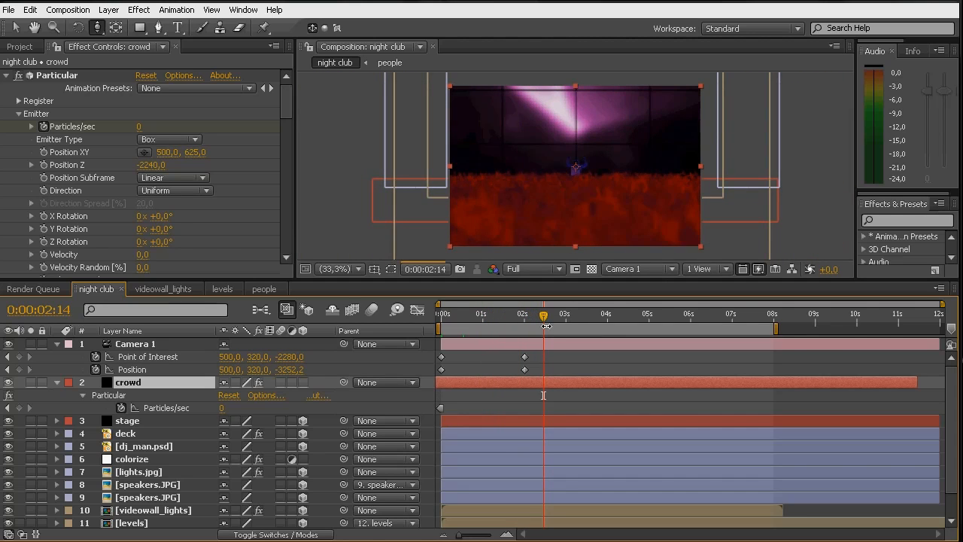
pyautogui.hotkey('ctrl', 's')
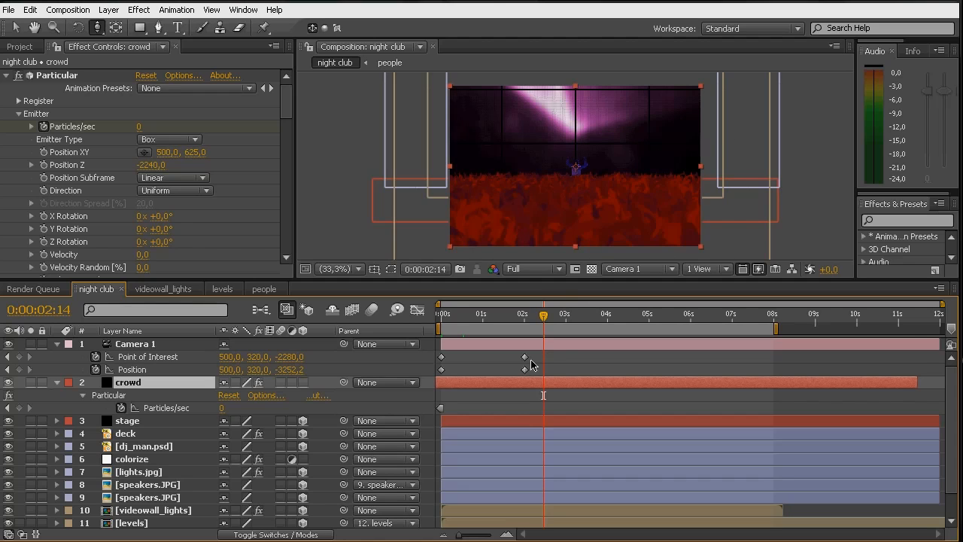
# - Delete Camera 1's two-second keyframes and, at 0:00:07:29, pull the camera back and up to Position 500, 284, -5532.2
pyautogui.moveTo(533, 354); pyautogui.dragTo(513, 378)
pyautogui.press('Delete')
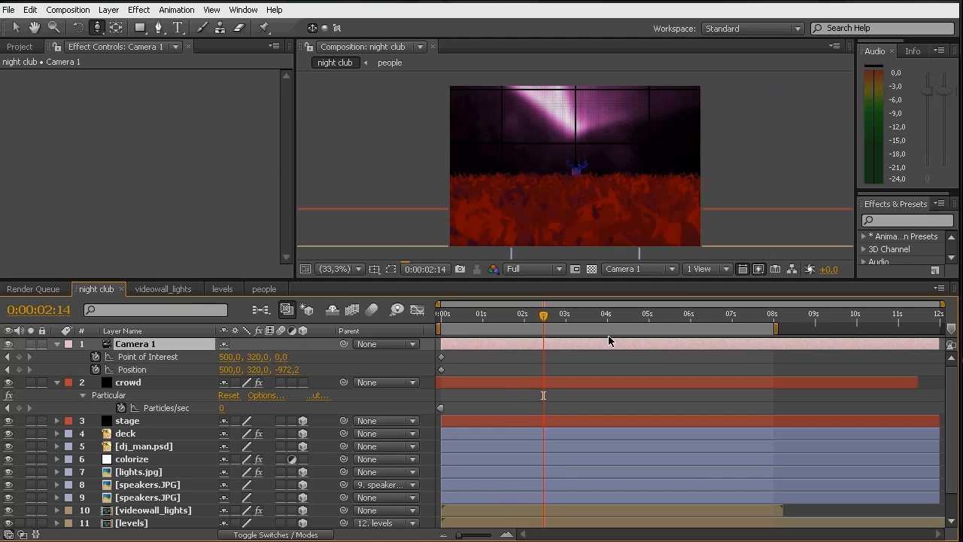
pyautogui.click(770, 316)
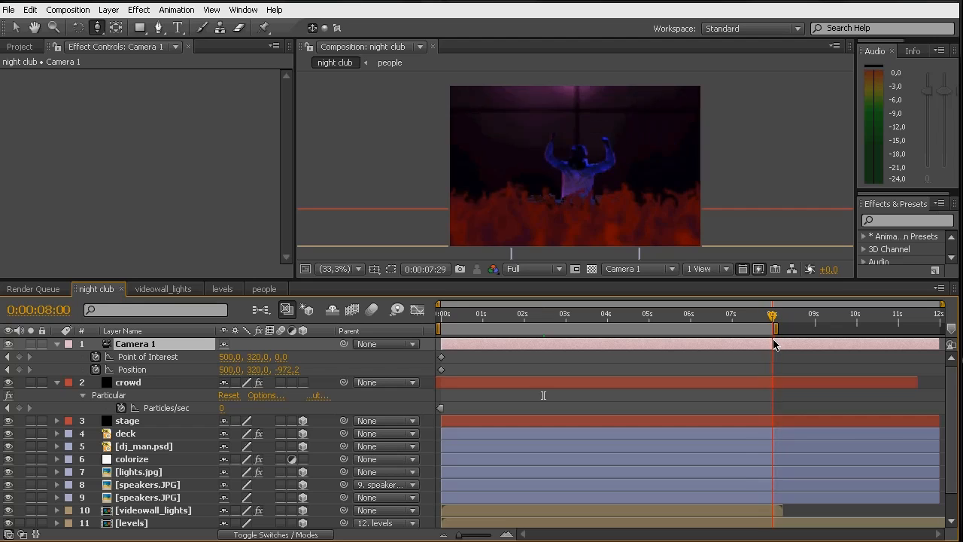
pyautogui.moveTo(773, 340); pyautogui.dragTo(772, 342)
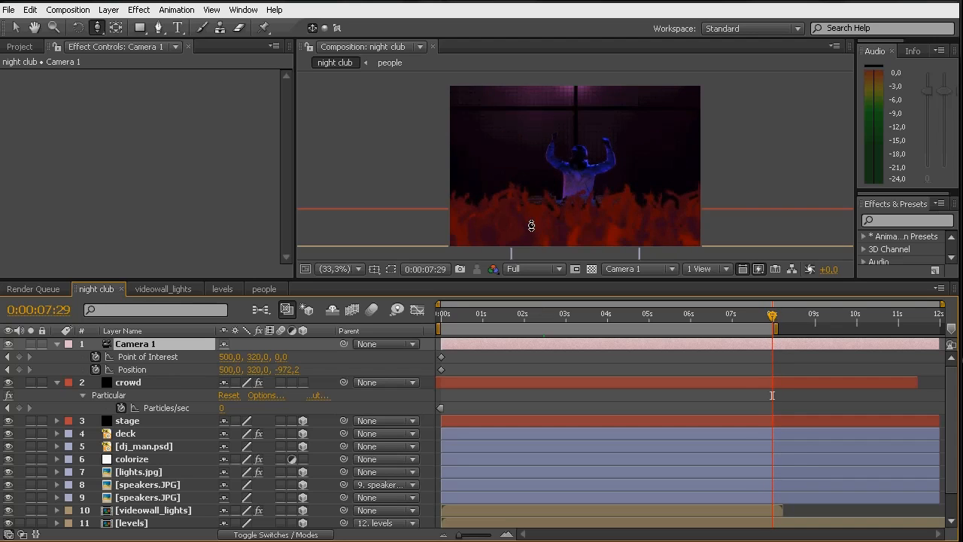
pyautogui.moveTo(579, 153)
pyautogui.mouseDown()
pyautogui.moveTo(585, 228)
pyautogui.moveTo(575, 139)
pyautogui.mouseUp()
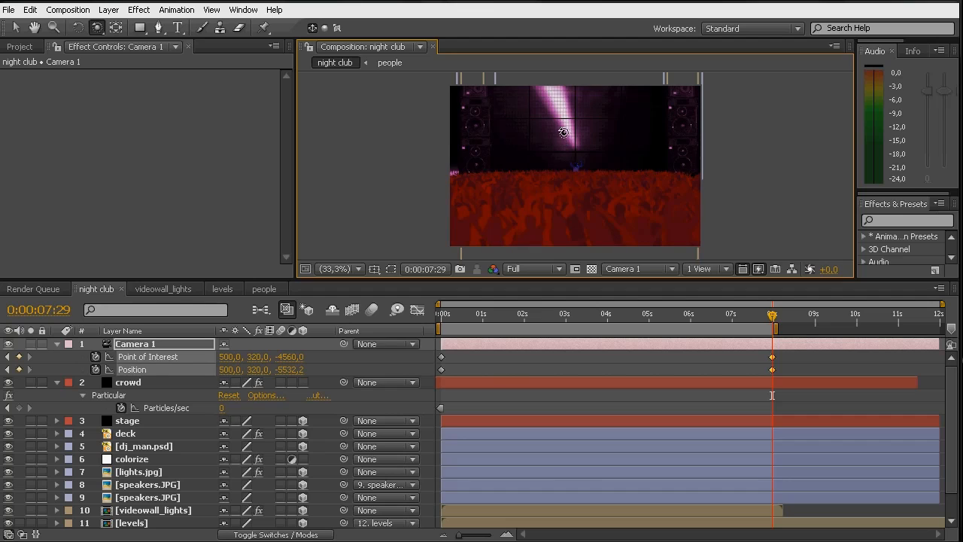
pyautogui.press('c')
pyautogui.moveTo(572, 137); pyautogui.dragTo(572, 137)
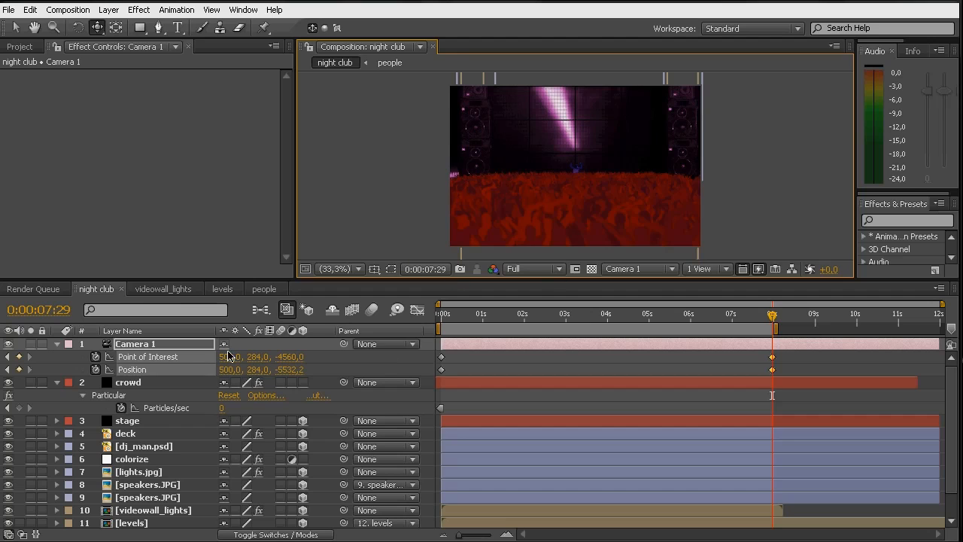
# - Collapse the properties of the camera and crowd layers and save the project
pyautogui.click(58, 344)
pyautogui.click(57, 357)
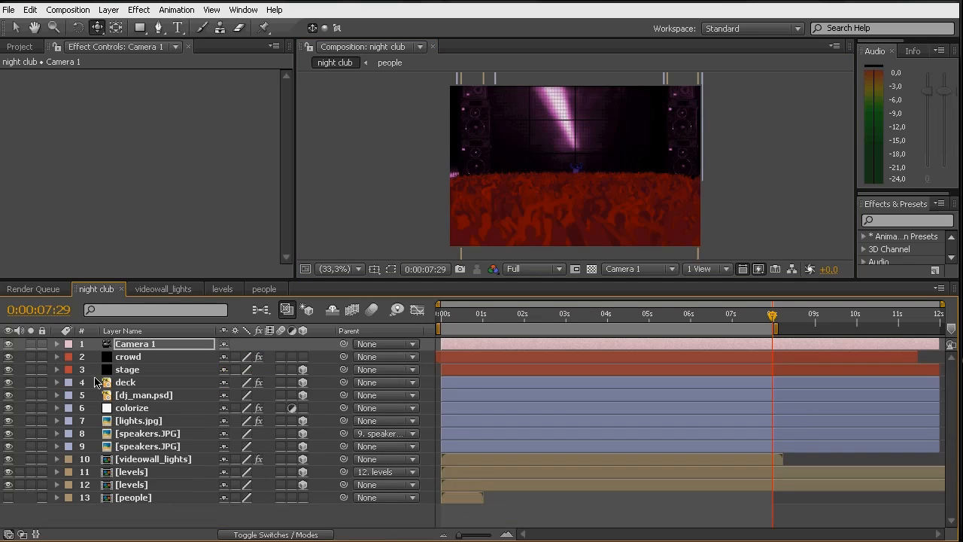
pyautogui.hotkey('ctrl', 's')
# - Create a null object, make it 3D and place it directly above the lights.jpg layer
pyautogui.click(138, 423)
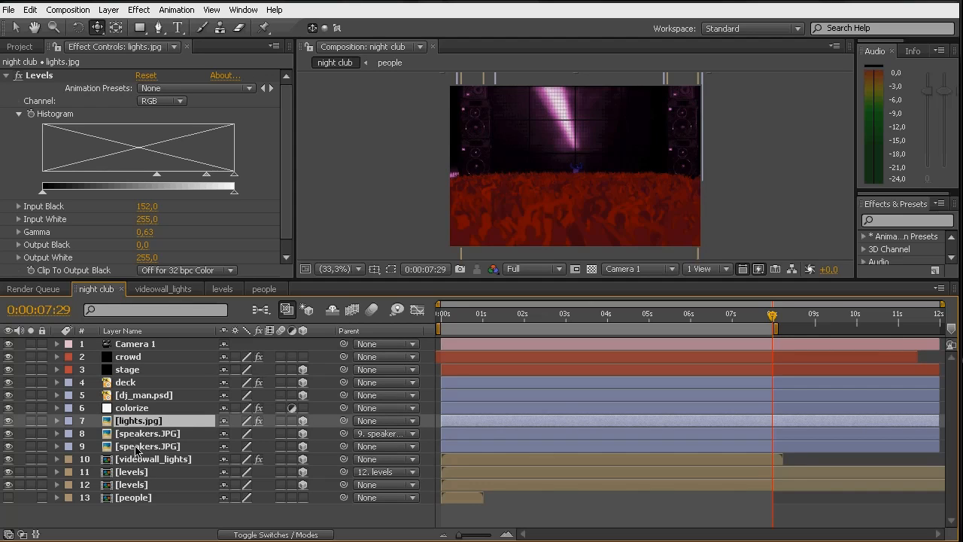
pyautogui.keyDown('shift'); pyautogui.click(136, 448); pyautogui.keyUp('shift')
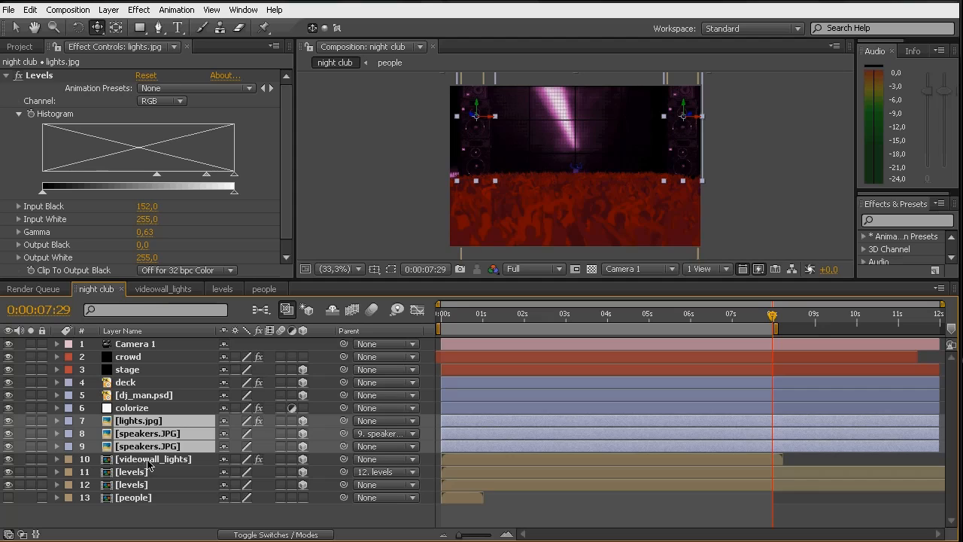
pyautogui.keyDown('shift'); pyautogui.click(151, 460); pyautogui.keyUp('shift')
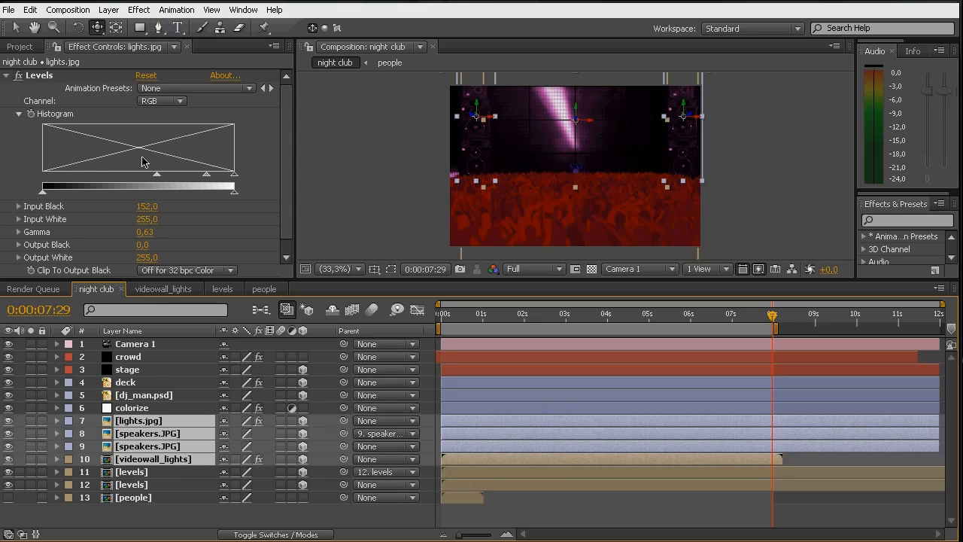
pyautogui.click(108, 10)
pyautogui.moveTo(120, 26)
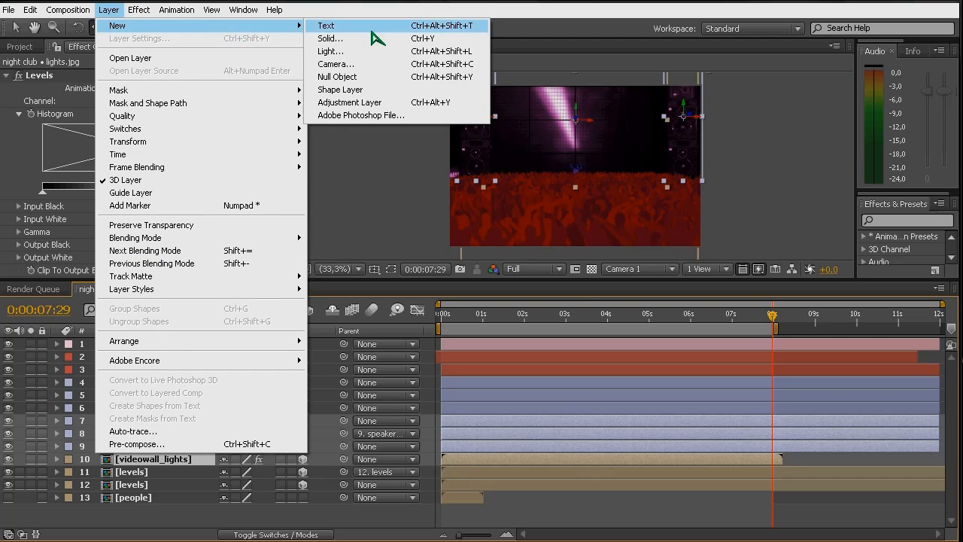
pyautogui.click(345, 78)
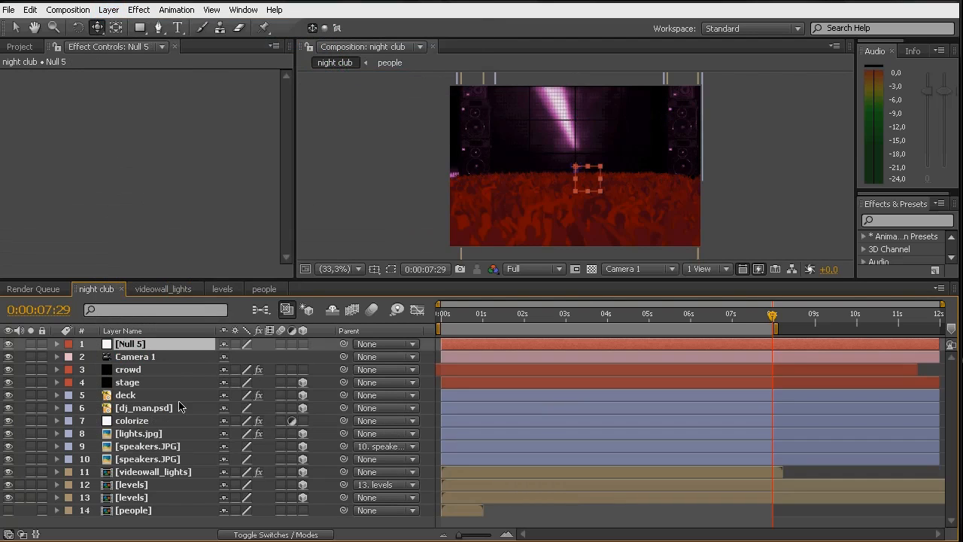
pyautogui.moveTo(136, 349); pyautogui.dragTo(146, 426)
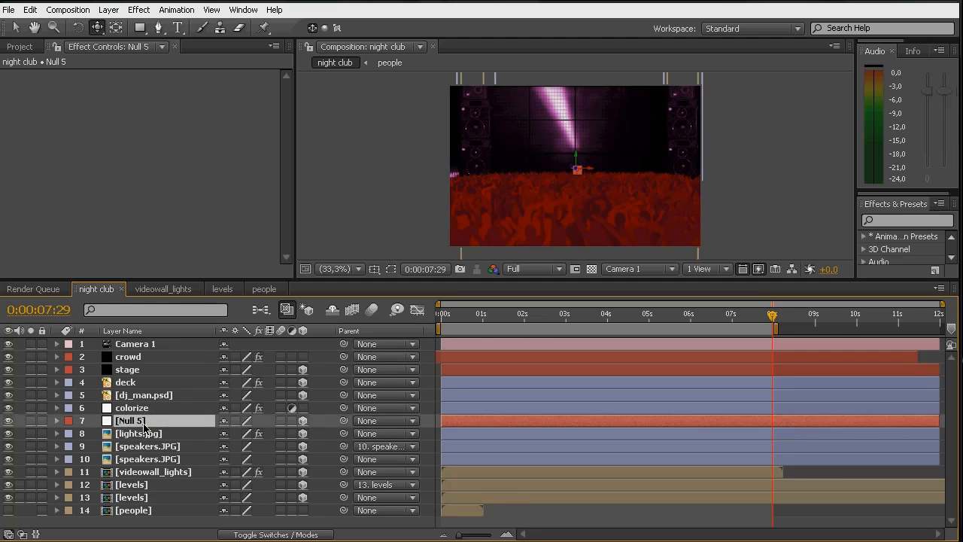
pyautogui.doubleClick(143, 427)
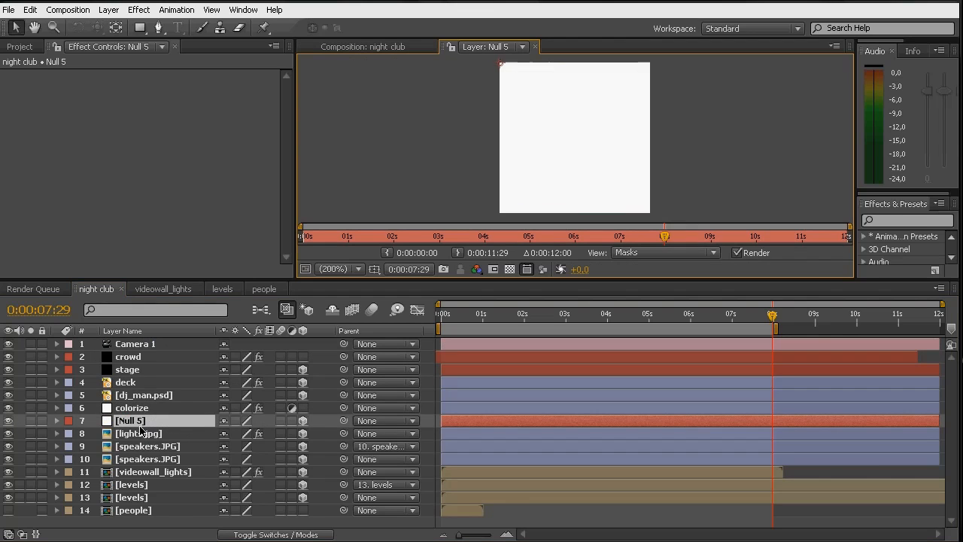
pyautogui.click(535, 48)
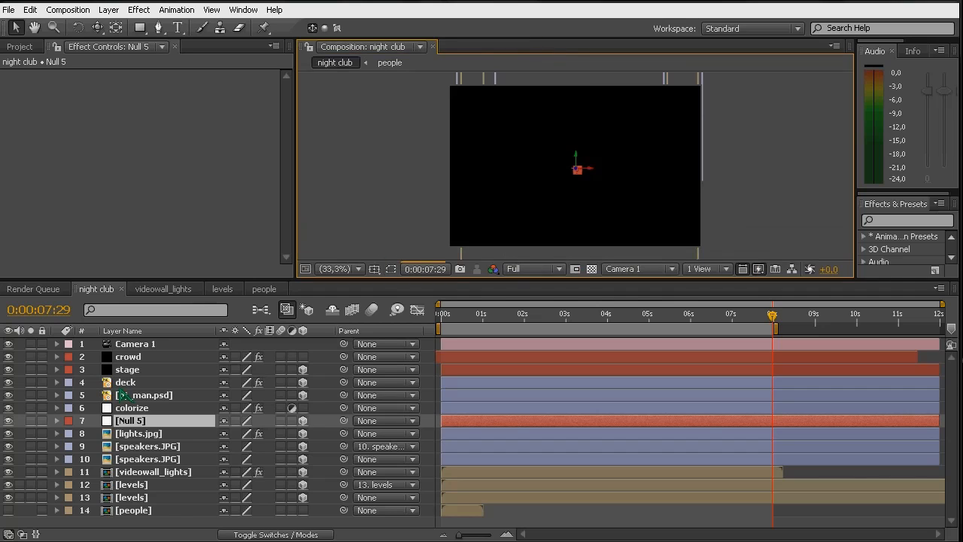
pyautogui.click(132, 423)
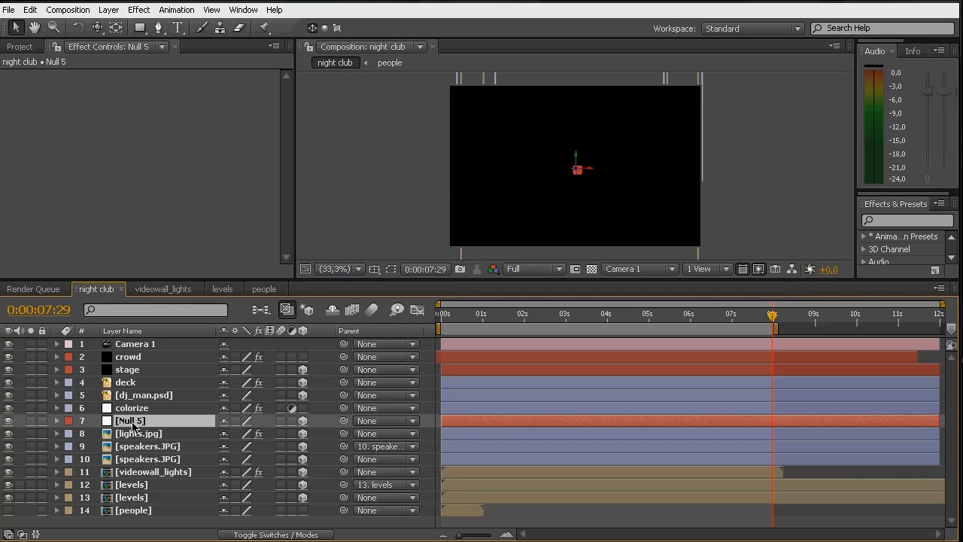
# - Hide the crowd layer and set the null's Position Z to 500
pyautogui.click(8, 357)
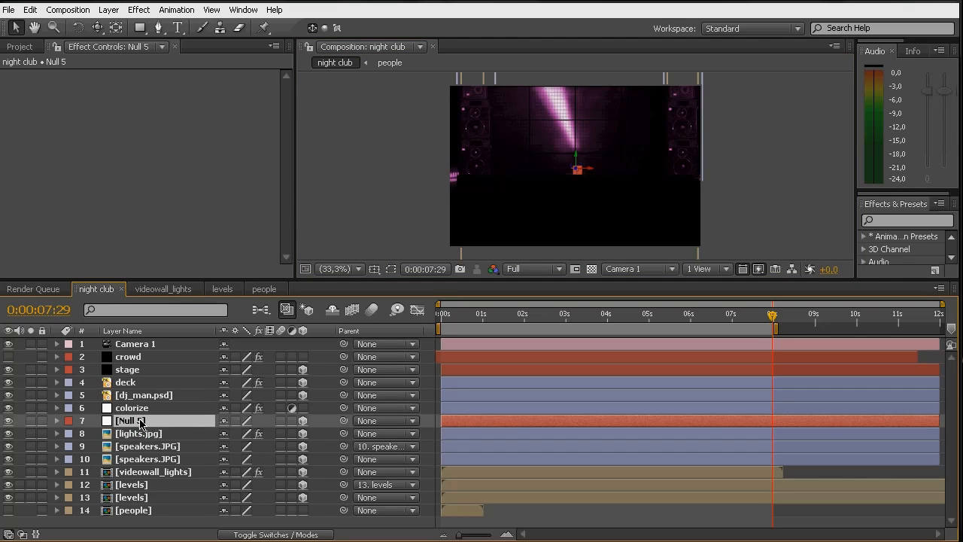
pyautogui.press('p')
pyautogui.click(284, 433)
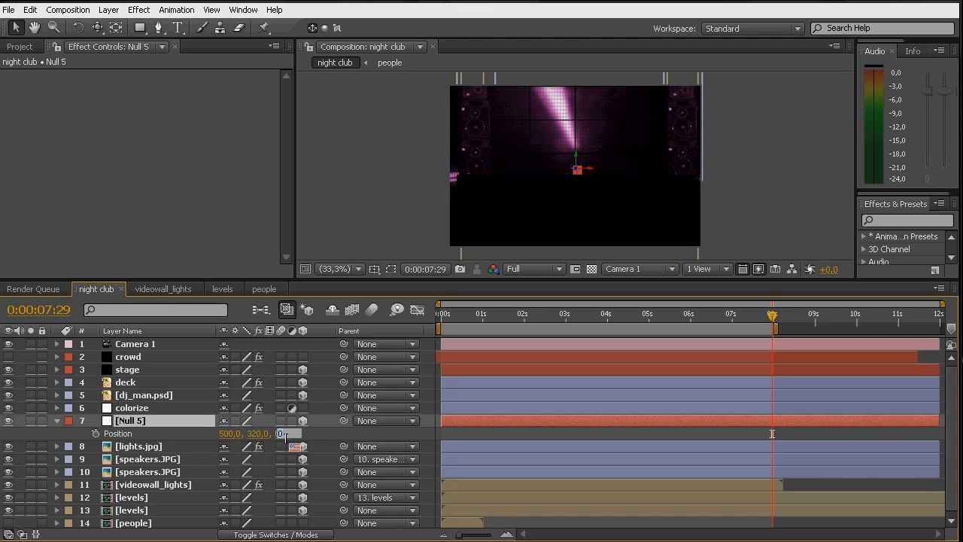
pyautogui.press('Return')
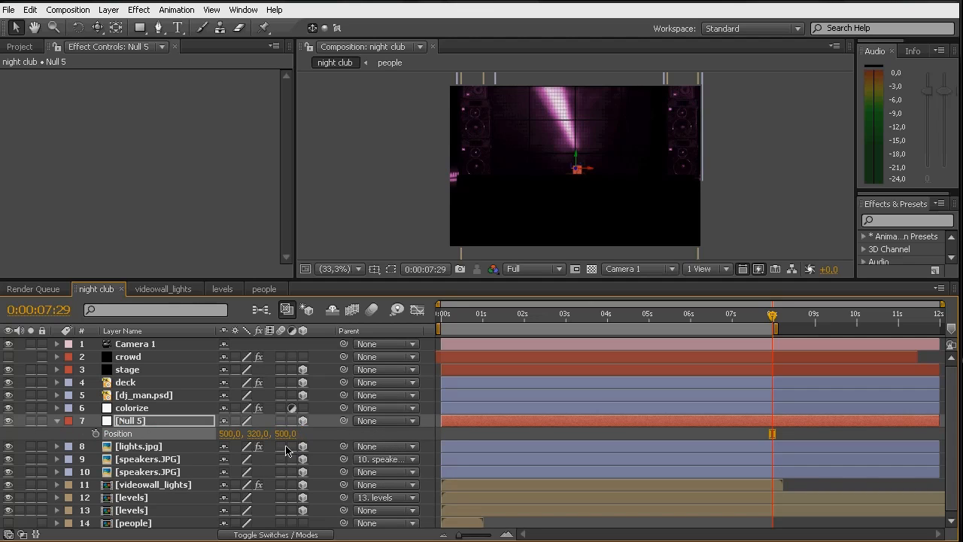
# - Parent the lights.jpg, both speakers.JPG and videowall_lights layers to the null
pyautogui.click(138, 447)
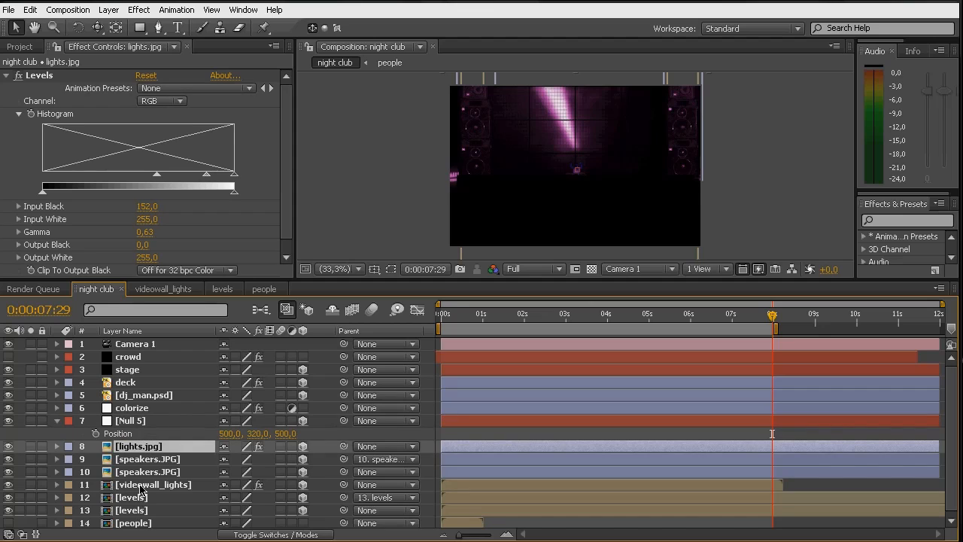
pyautogui.keyDown('shift'); pyautogui.click(143, 485); pyautogui.keyUp('shift')
pyautogui.moveTo(345, 450); pyautogui.dragTo(138, 425)
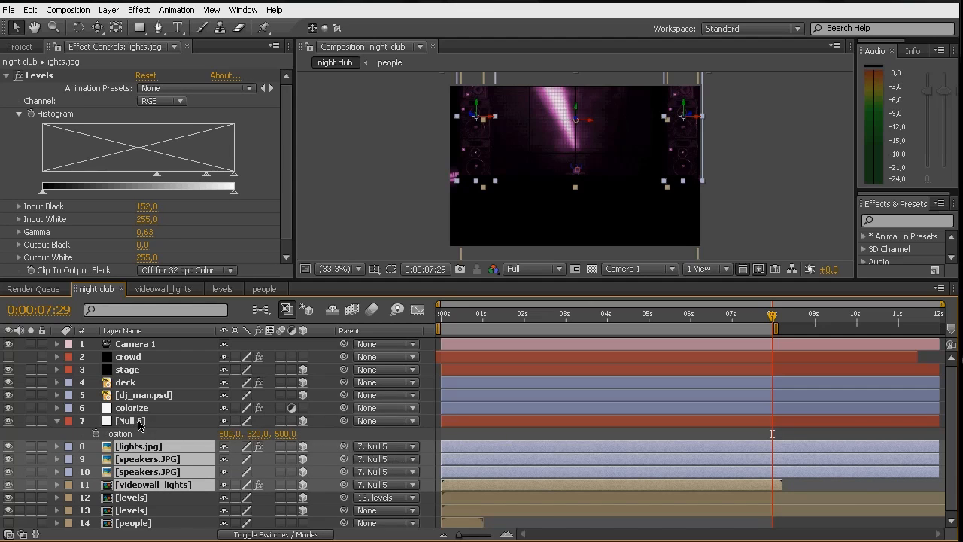
# - Scale the null down uniformly to 60.7% and scrub through the camera move to 0:00:07:19
pyautogui.click(143, 423)
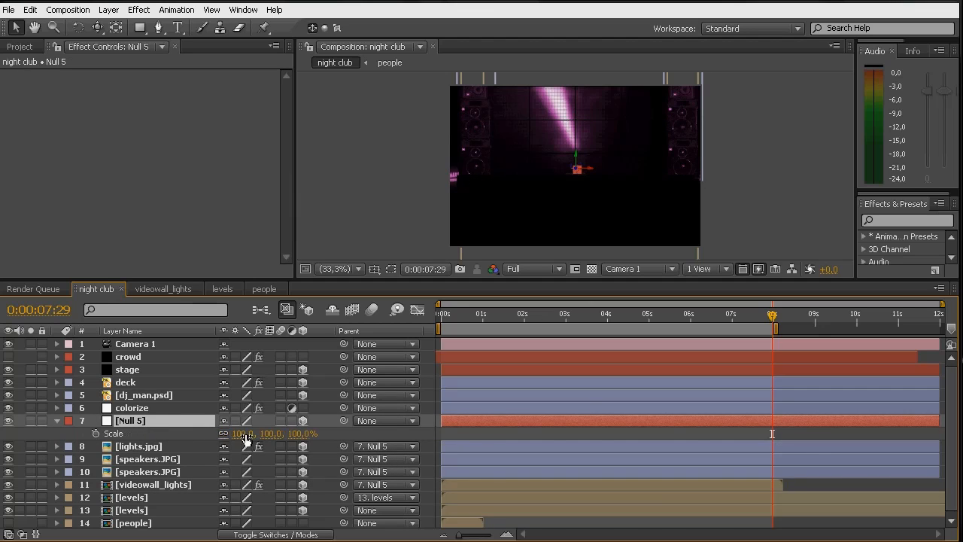
pyautogui.press('s')
pyautogui.moveTo(271, 438); pyautogui.dragTo(222, 435)
pyautogui.click(443, 320)
pyautogui.moveTo(443, 320)
pyautogui.mouseDown()
pyautogui.moveTo(687, 338)
pyautogui.moveTo(693, 322)
pyautogui.moveTo(761, 330)
pyautogui.mouseUp()
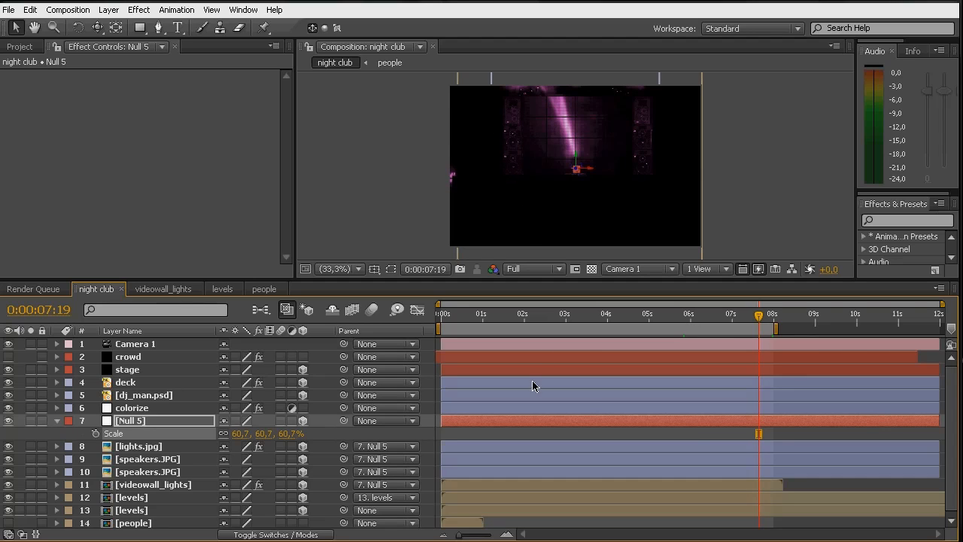
# - Set the Position X of the unparented levels layer (layer 13) to -1472.8
pyautogui.click(56, 421)
pyautogui.click(143, 484)
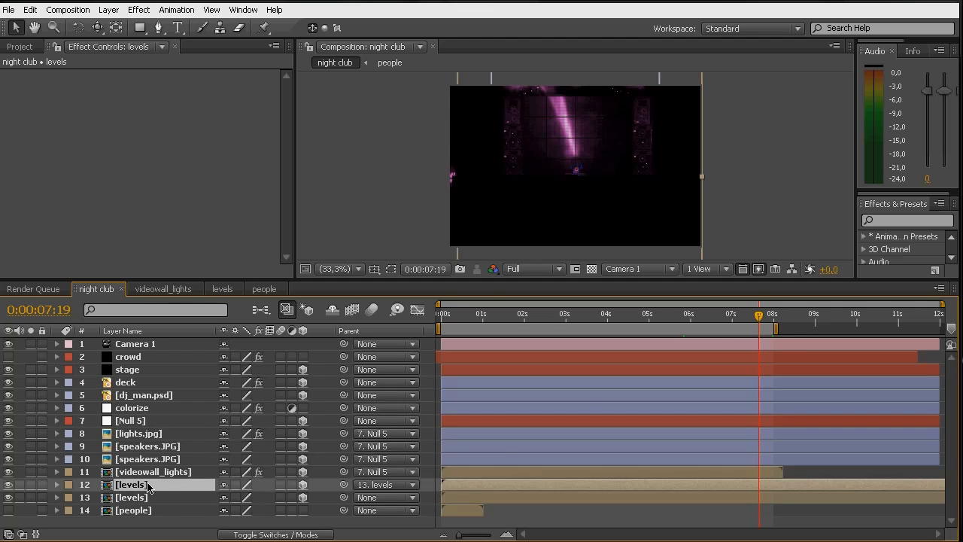
pyautogui.click(131, 499)
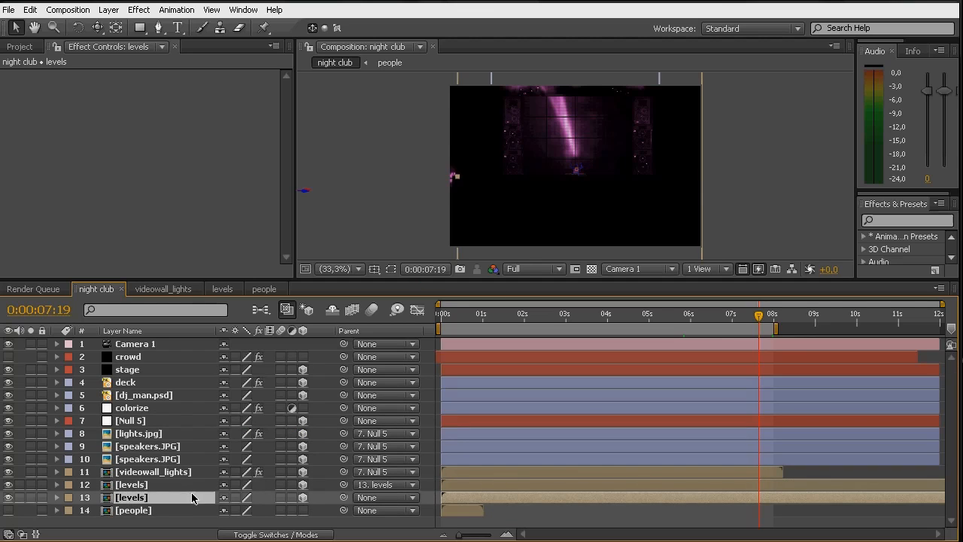
pyautogui.press('p')
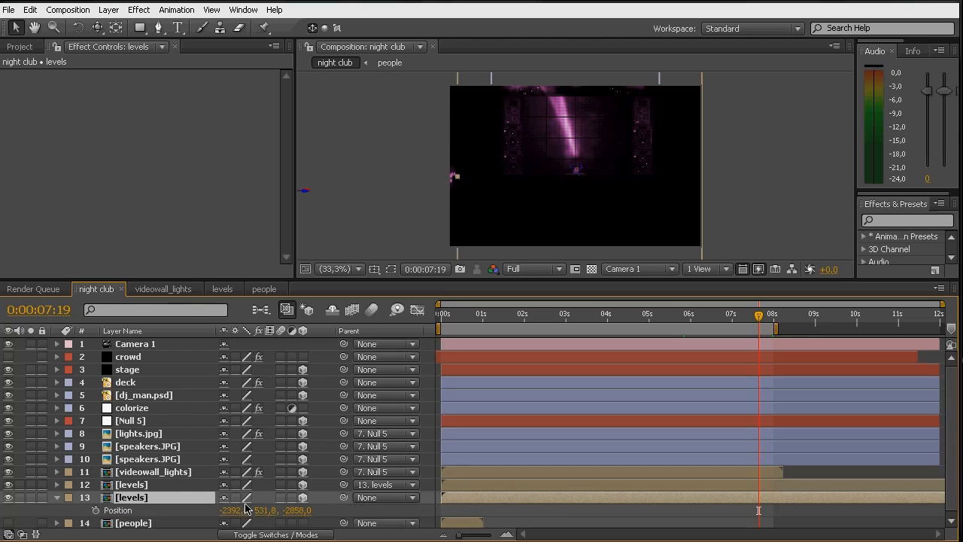
pyautogui.click(243, 512)
pyautogui.moveTo(243, 512); pyautogui.dragTo(334, 506)
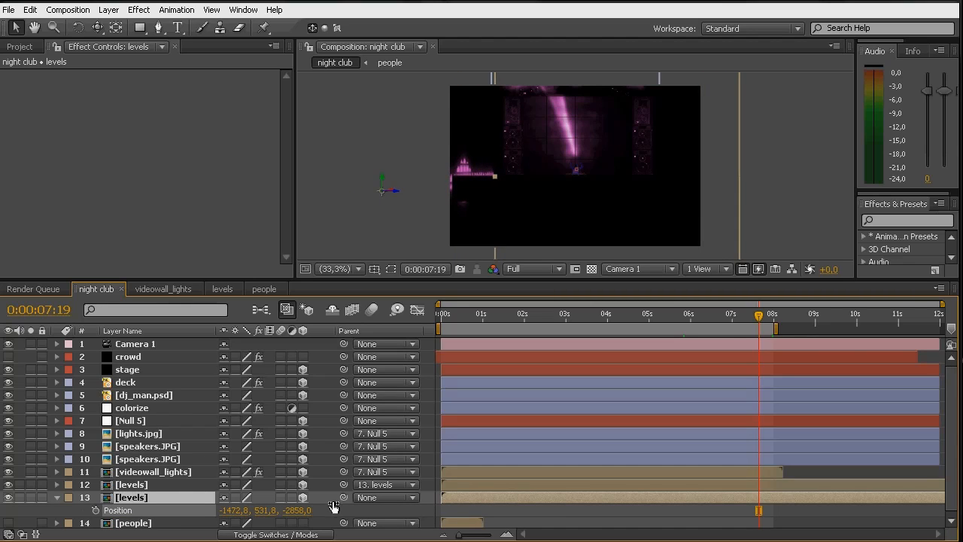
# - Try to shift the parented levels layer (layer 12) along its X axis, undoing each move
pyautogui.click(151, 487)
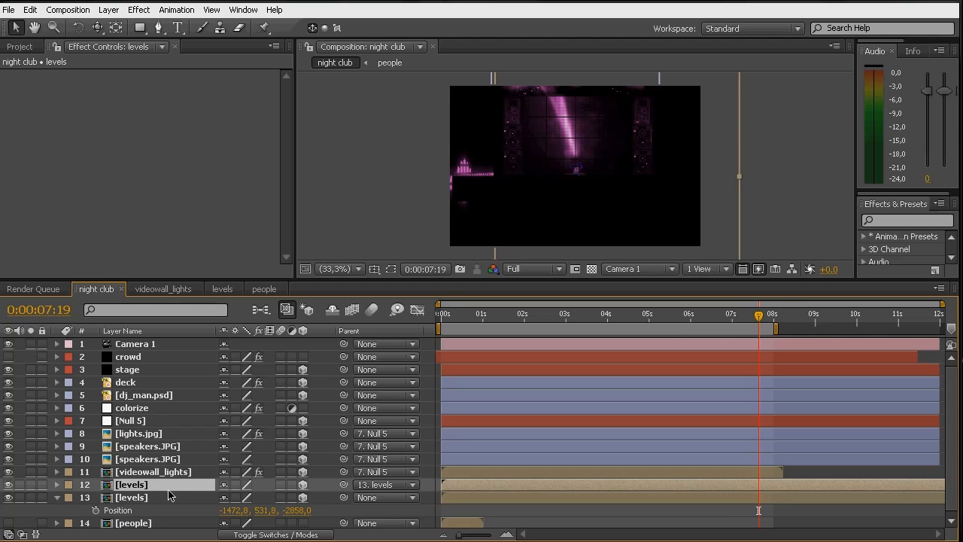
pyautogui.press('p')
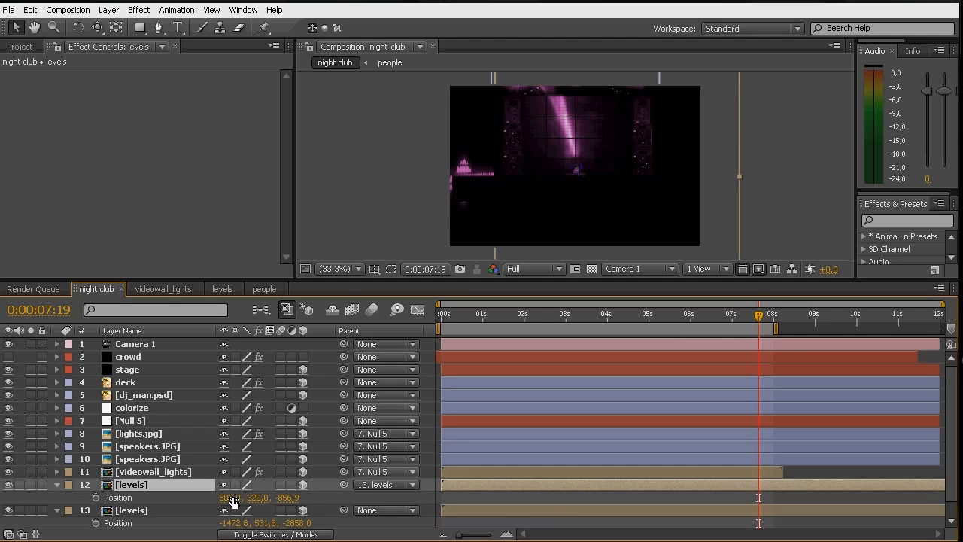
pyautogui.hotkey('alt', 'shift', 'p')
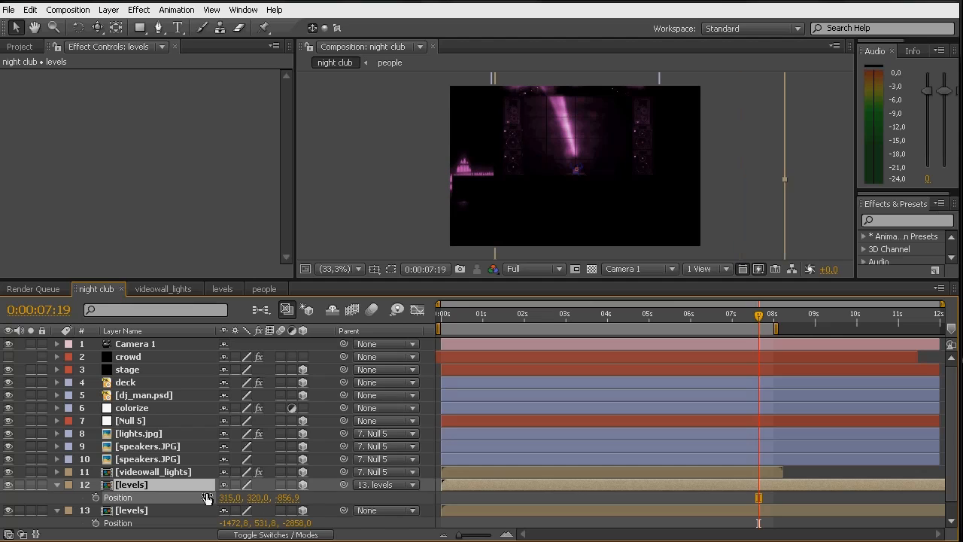
pyautogui.moveTo(233, 499); pyautogui.dragTo(318, 499)
pyautogui.hotkey('ctrl', 'z')
pyautogui.hotkey('ctrl', 'z')
pyautogui.press('h')
pyautogui.moveTo(806, 189); pyautogui.dragTo(673, 167)
pyautogui.press('v')
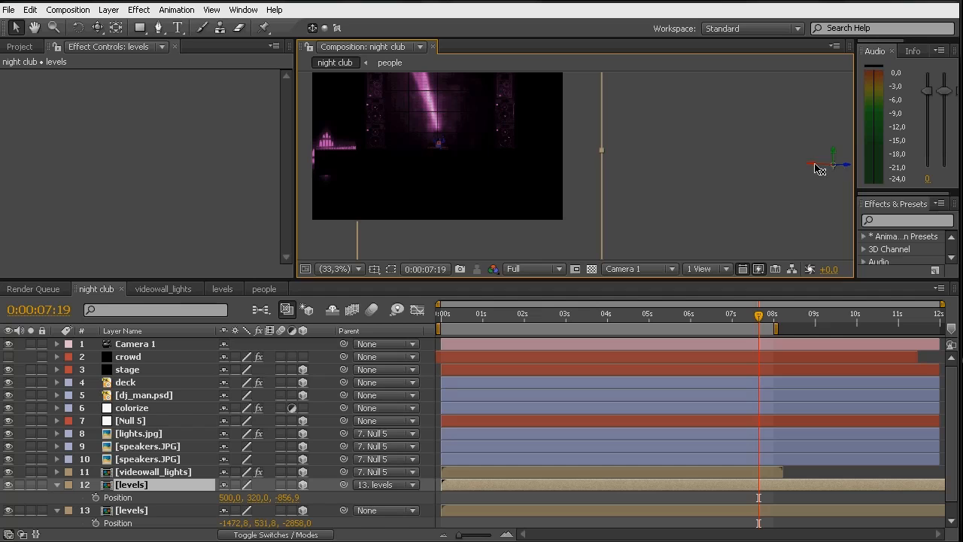
pyautogui.moveTo(813, 167); pyautogui.dragTo(787, 173)
pyautogui.hotkey('ctrl', 'z')
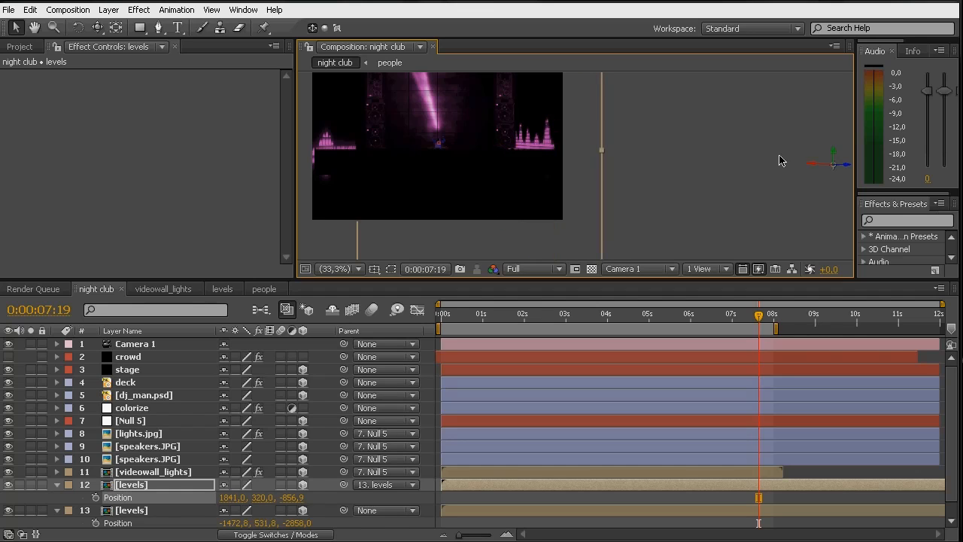
# - Set the parented levels layer's Position Z to -560.6 and narrow the stage layer to fit between the two levels displays
pyautogui.moveTo(850, 169)
pyautogui.mouseDown()
pyautogui.moveTo(819, 172)
pyautogui.moveTo(845, 168)
pyautogui.mouseUp()
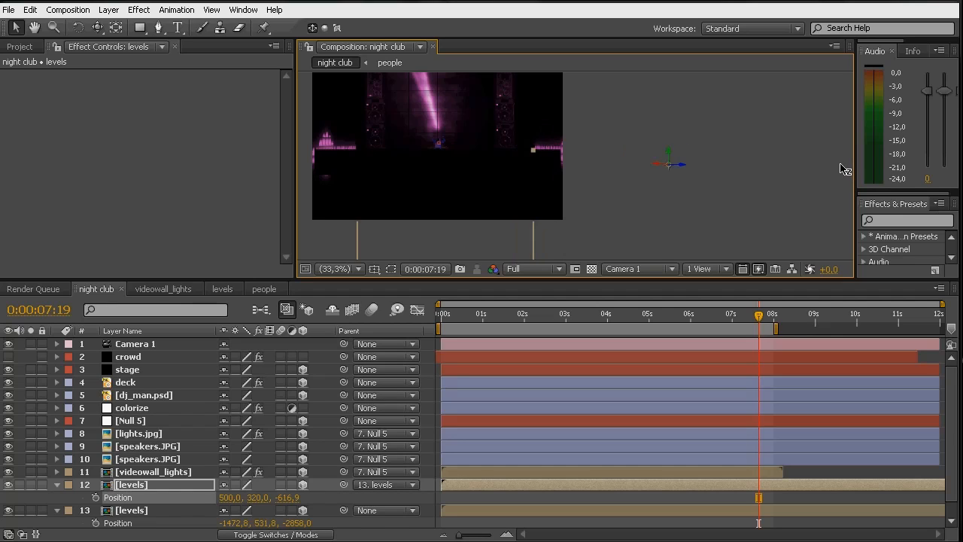
pyautogui.moveTo(292, 503); pyautogui.dragTo(460, 487)
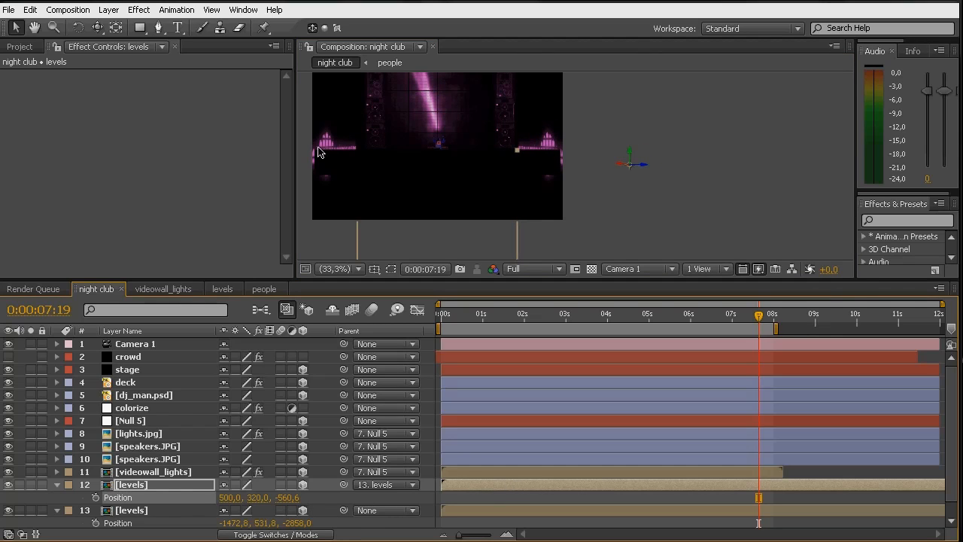
pyautogui.click(134, 369)
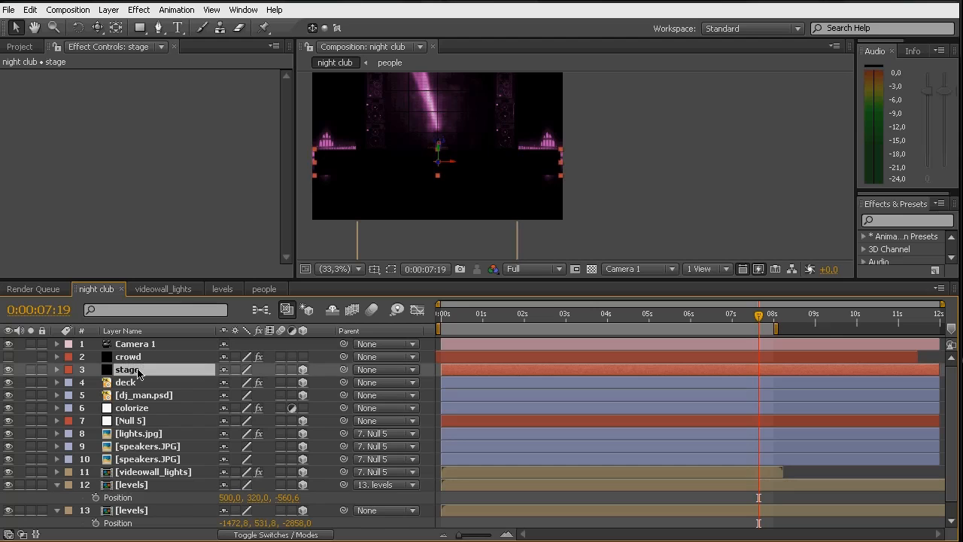
pyautogui.moveTo(332, 166); pyautogui.dragTo(357, 172)
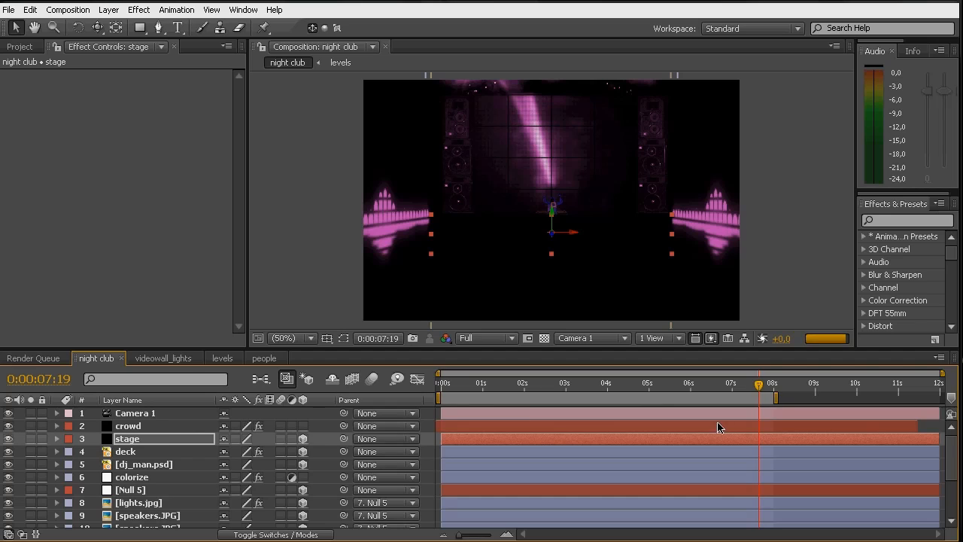
# - At 0:00:08:01, dolly and track the camera to frame the whole stage with the crowd filling the foreground, and save the project
pyautogui.click(775, 386)
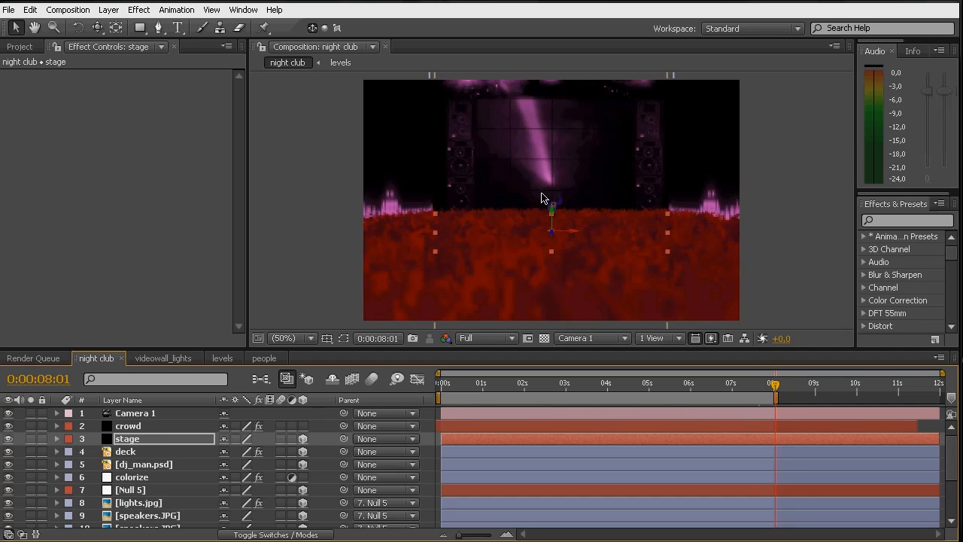
pyautogui.press('y')
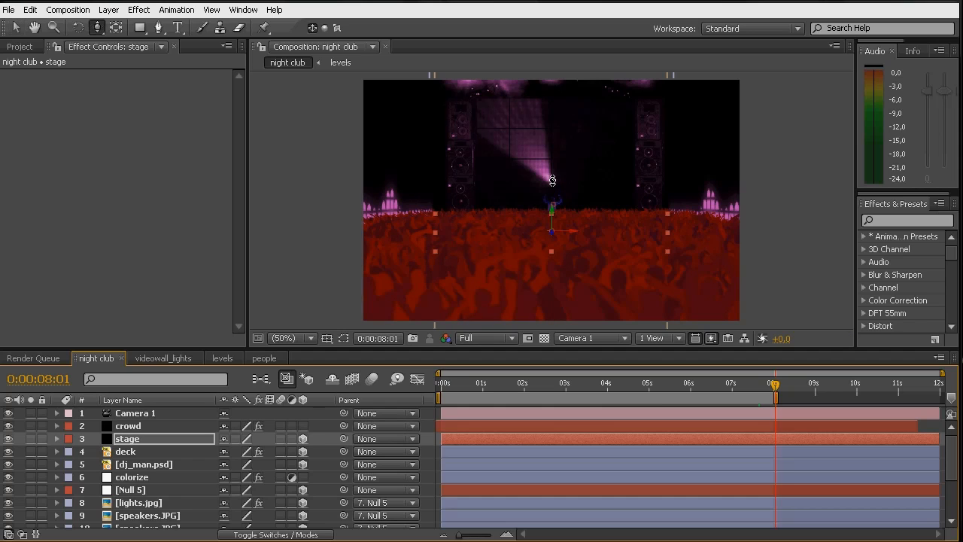
pyautogui.moveTo(553, 182); pyautogui.dragTo(553, 205)
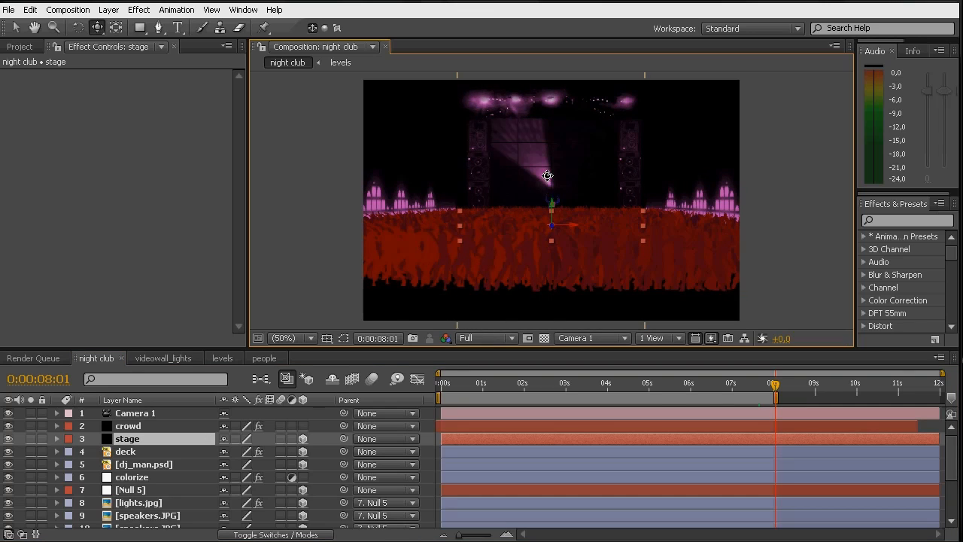
pyautogui.moveTo(547, 192); pyautogui.dragTo(550, 237)
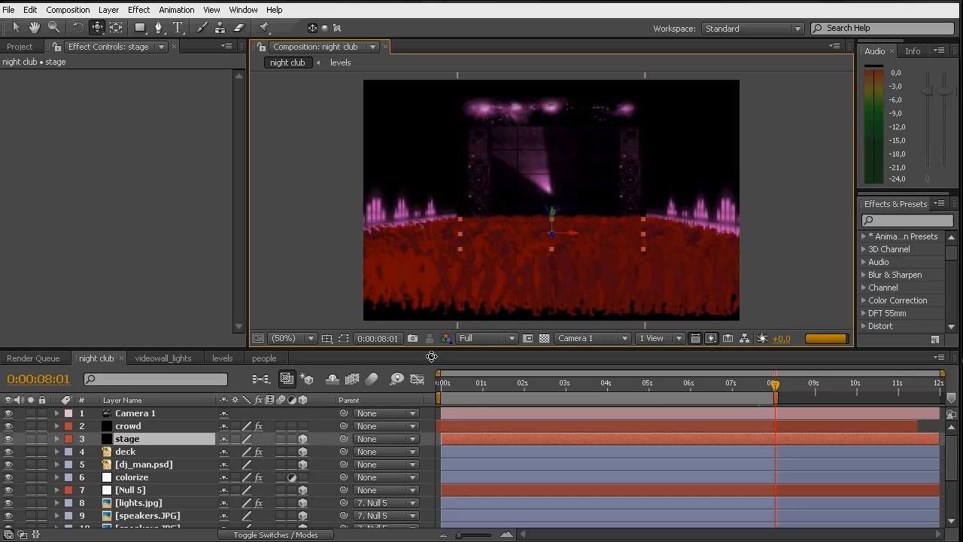
pyautogui.press('c')
pyautogui.moveTo(560, 204); pyautogui.dragTo(560, 192)
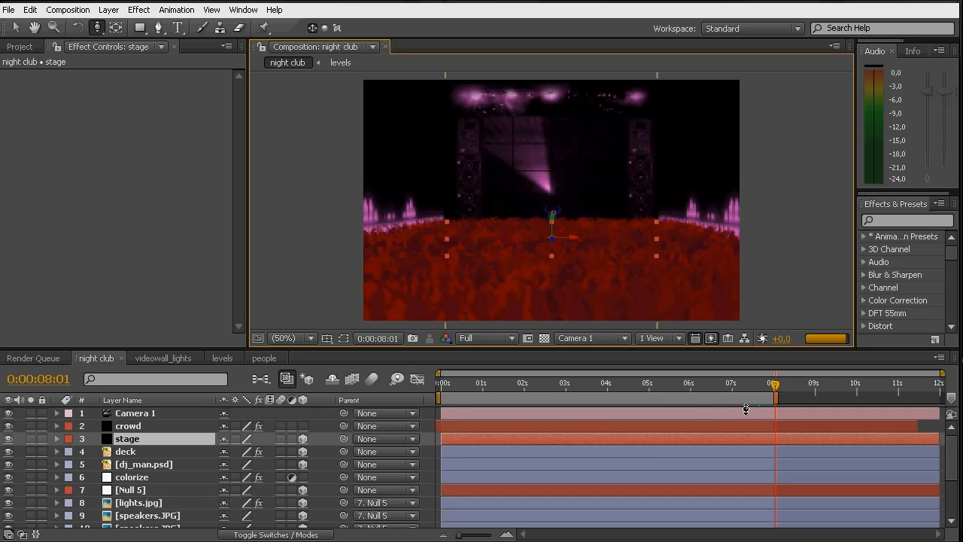
pyautogui.hotkey('ctrl', 's')
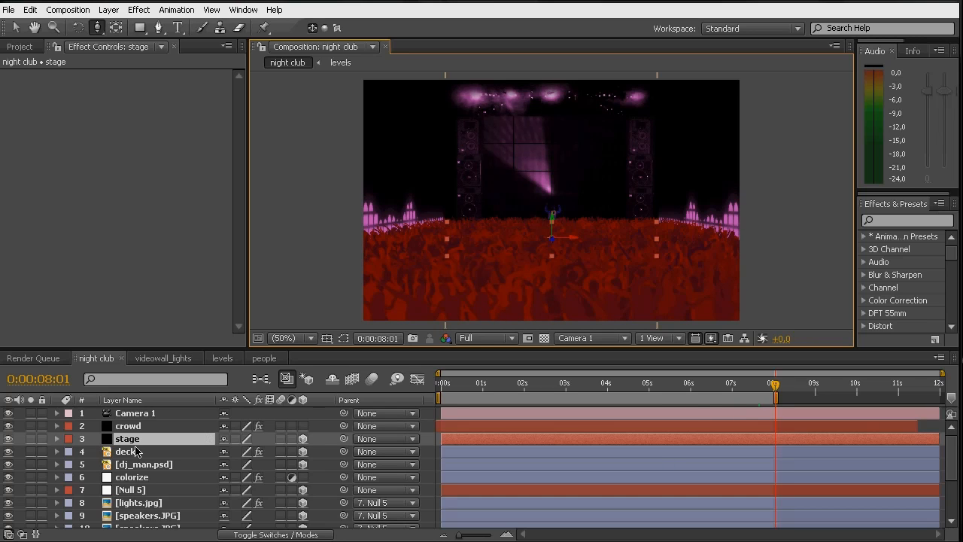
# - Go to 0:00:00:29 and add a new light layer with the existing light settings
pyautogui.moveTo(452, 388); pyautogui.dragTo(481, 393)
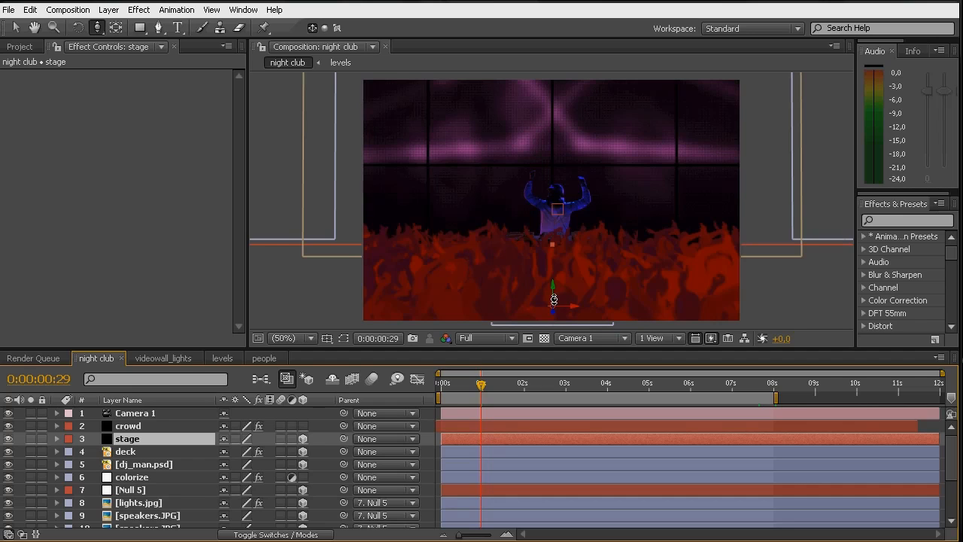
pyautogui.click(109, 10)
pyautogui.moveTo(119, 25)
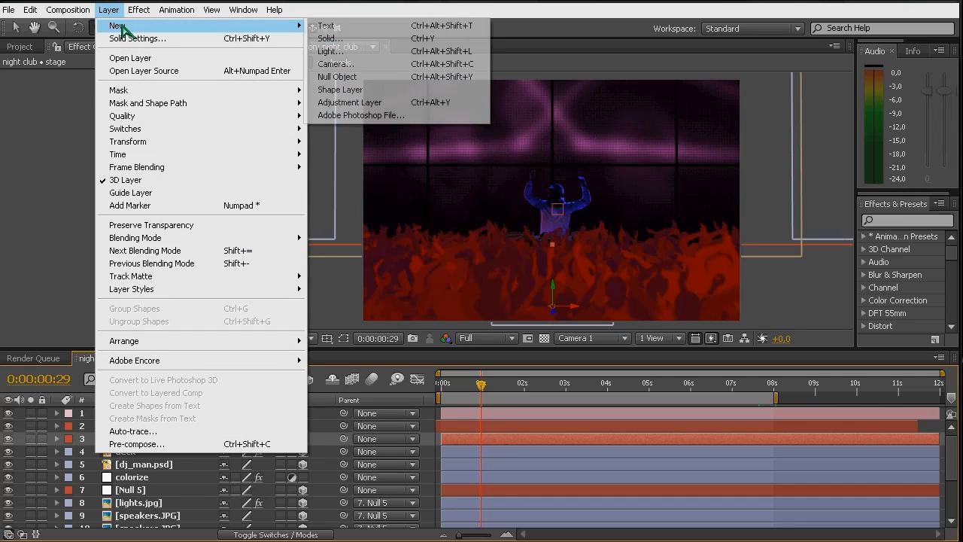
pyautogui.click(346, 53)
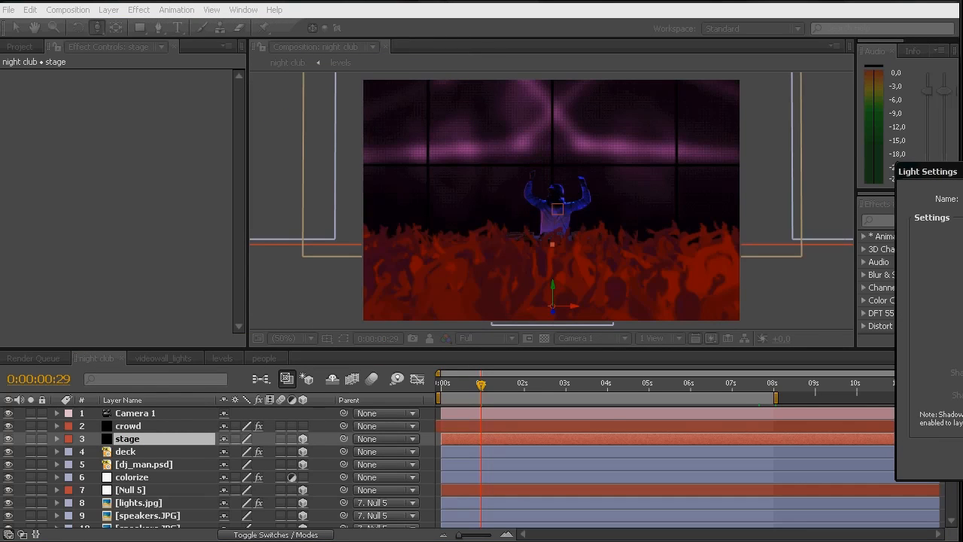
pyautogui.press('Return')
pyautogui.moveTo(247, 349); pyautogui.dragTo(247, 283)
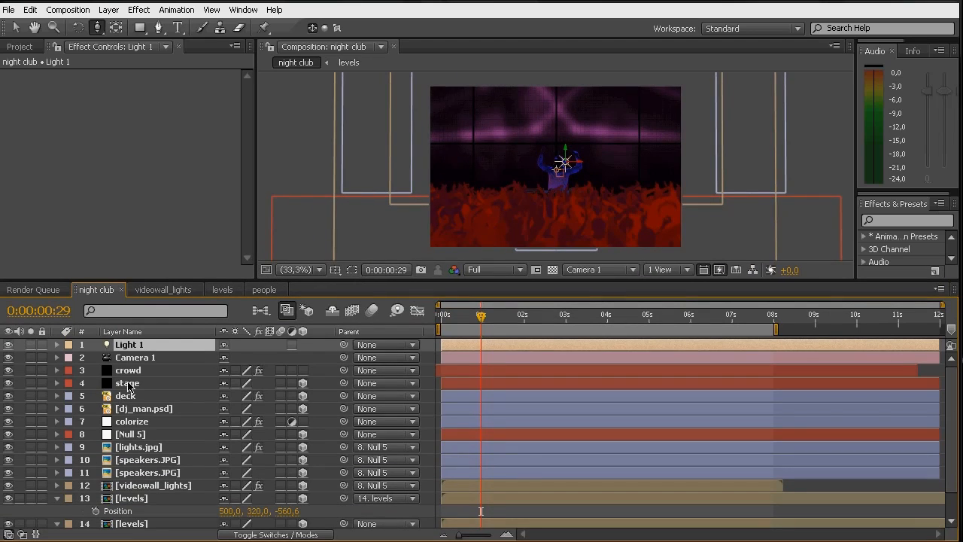
# - Turn Accepts Lights off for all layers from stage down to people, leaving out colorize and Null 5
pyautogui.click(128, 383)
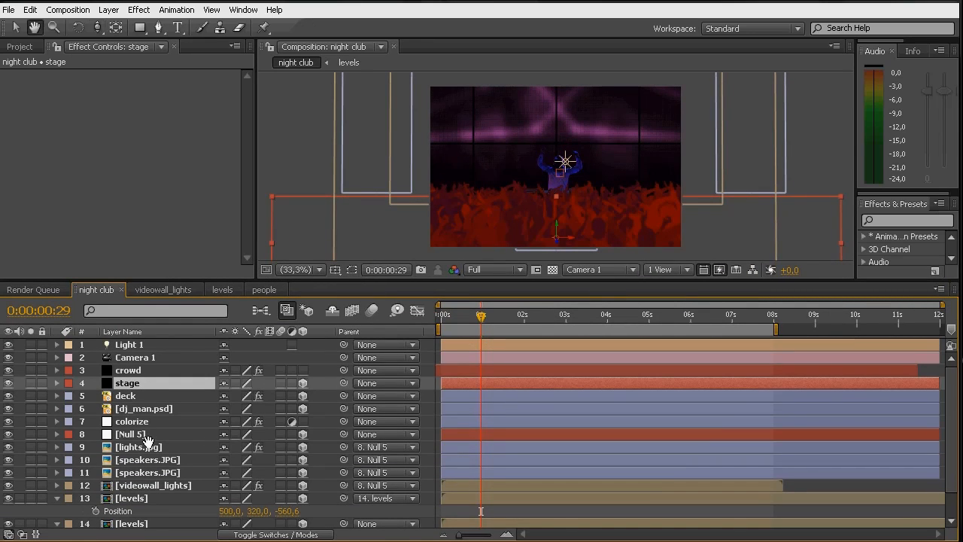
pyautogui.scroll(-2, 139, 451)
pyautogui.keyDown('shift'); pyautogui.click(126, 521); pyautogui.keyUp('shift')
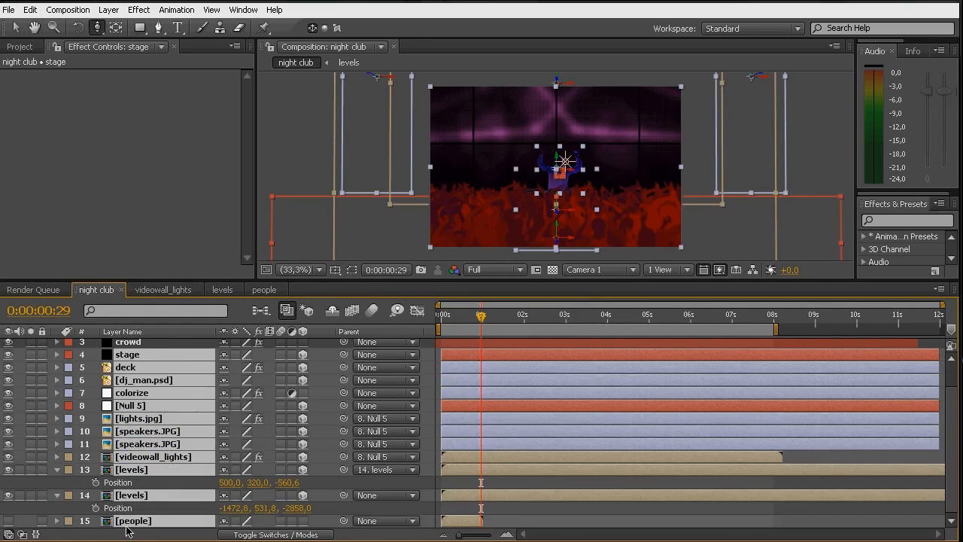
pyautogui.keyDown('ctrl'); pyautogui.click(141, 394); pyautogui.keyUp('ctrl')
pyautogui.keyDown('ctrl'); pyautogui.click(138, 407); pyautogui.keyUp('ctrl')
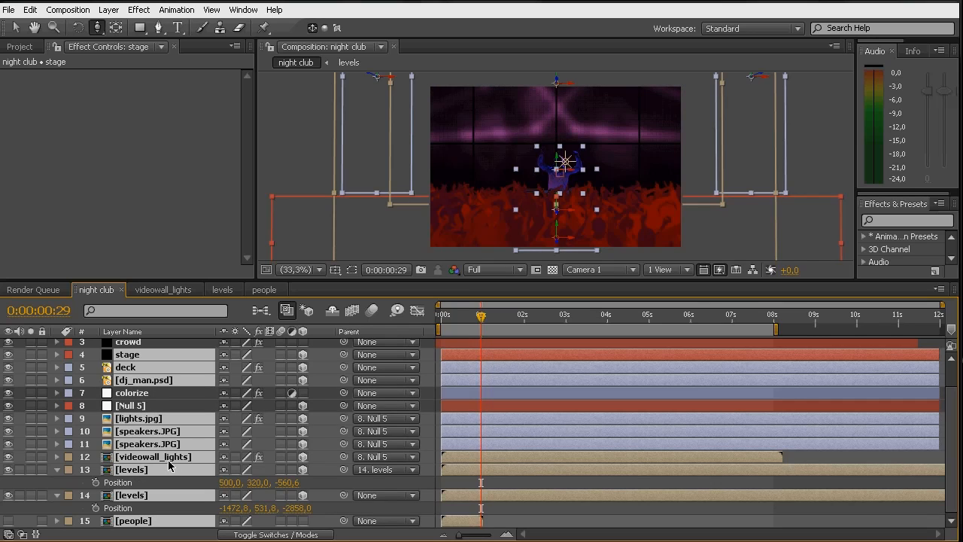
pyautogui.press('a')
pyautogui.press('a')
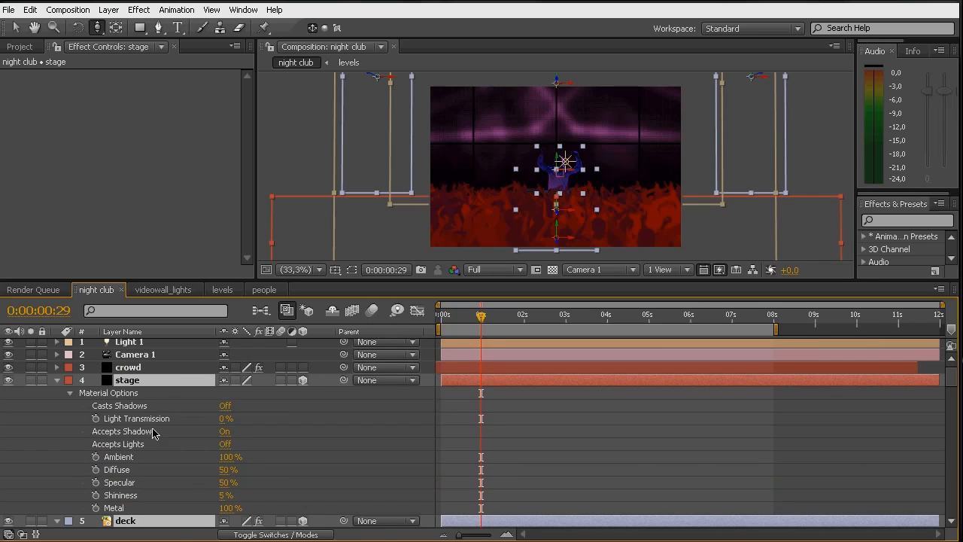
pyautogui.click(225, 448)
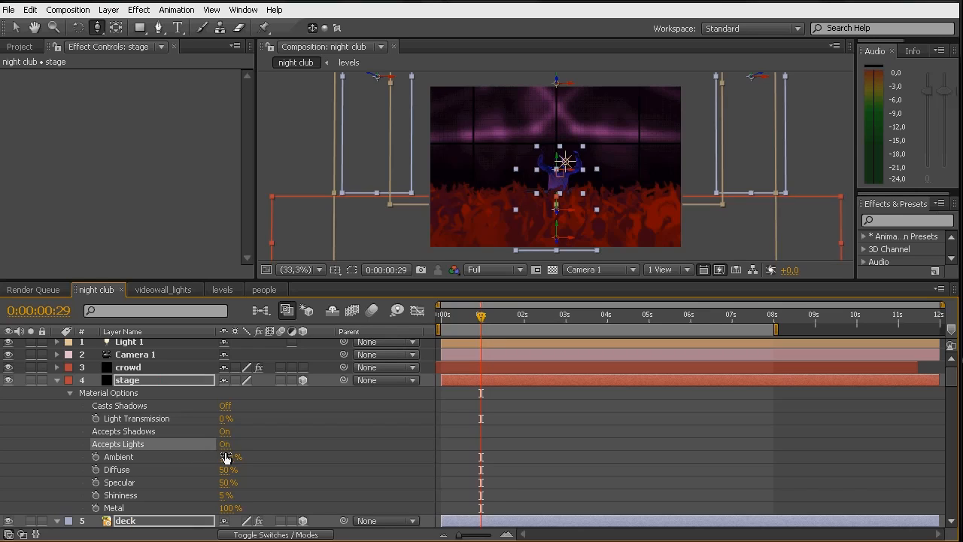
pyautogui.click(225, 444)
pyautogui.click(57, 380)
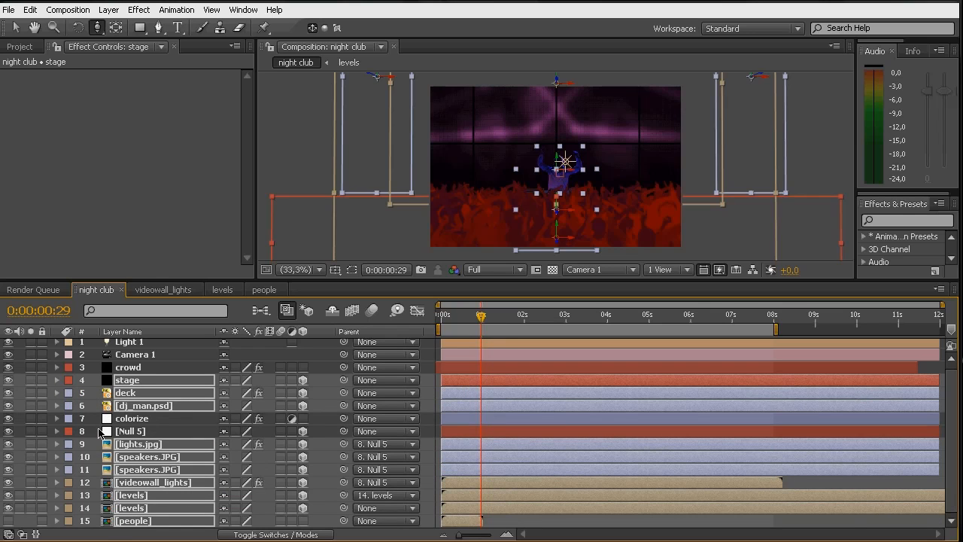
# - Turn on Shading in the crowd layer's particle effect with Light Falloff set to None (AE), and save the project
pyautogui.click(136, 370)
pyautogui.moveTo(248, 118); pyautogui.dragTo(249, 220)
pyautogui.click(136, 183)
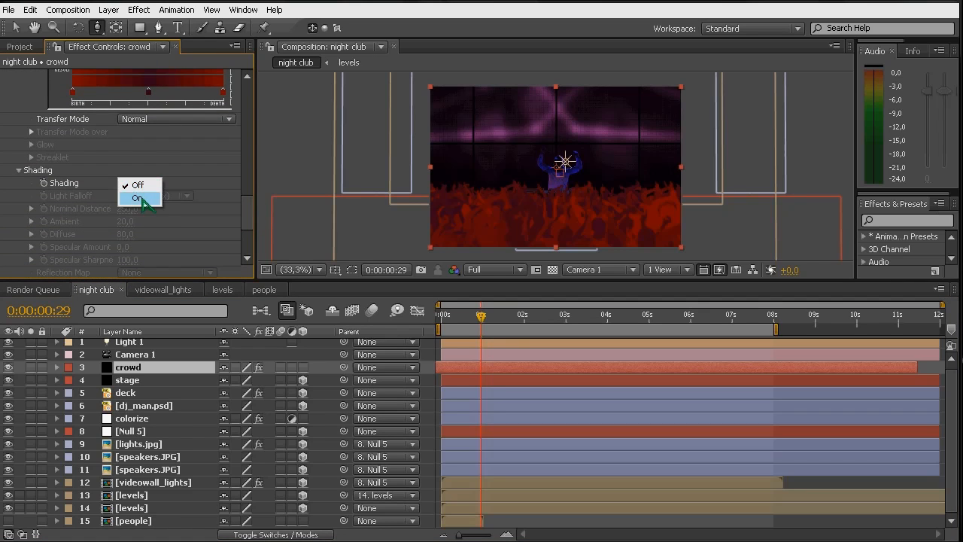
pyautogui.click(137, 198)
pyautogui.click(175, 196)
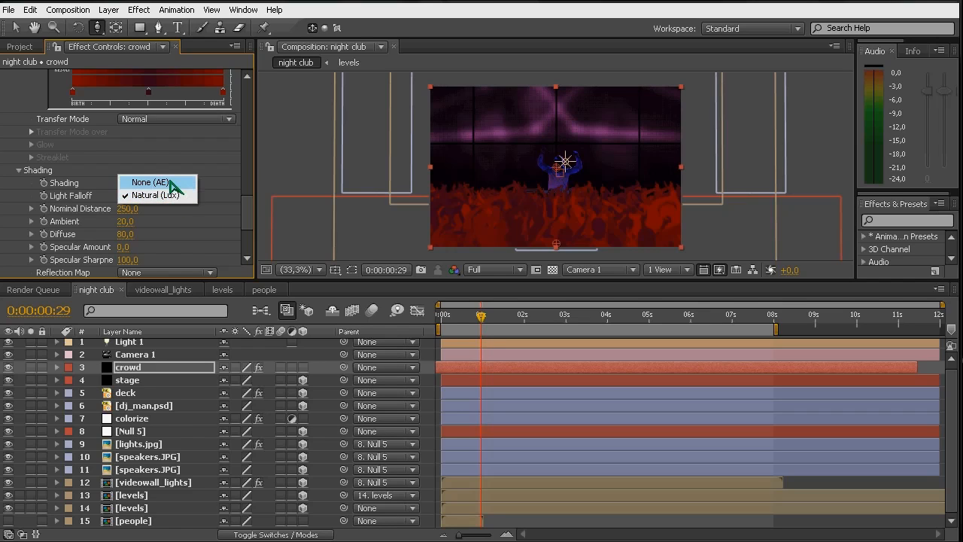
pyautogui.click(168, 183)
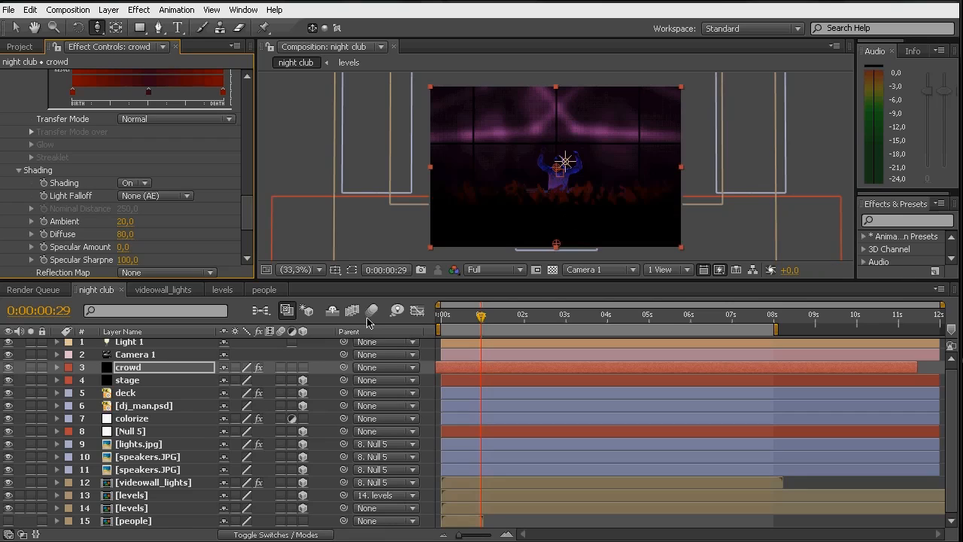
pyautogui.hotkey('ctrl', 's')
# - At 0:00:00:00, move Light 1 deeper into the scene along Z and parent it to Camera 1
pyautogui.click(441, 320)
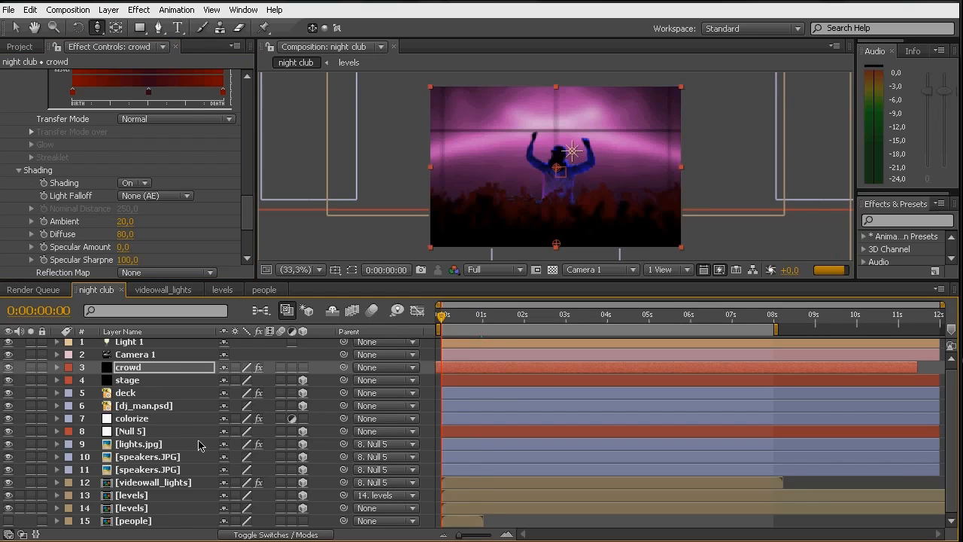
pyautogui.click(143, 344)
pyautogui.press('p')
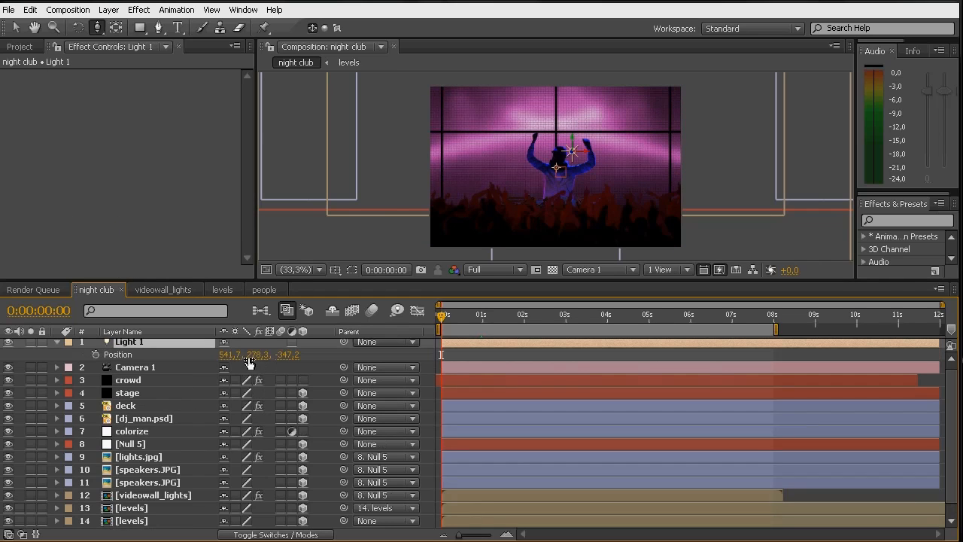
pyautogui.moveTo(290, 357); pyautogui.dragTo(557, 362)
pyautogui.moveTo(345, 346); pyautogui.dragTo(161, 377)
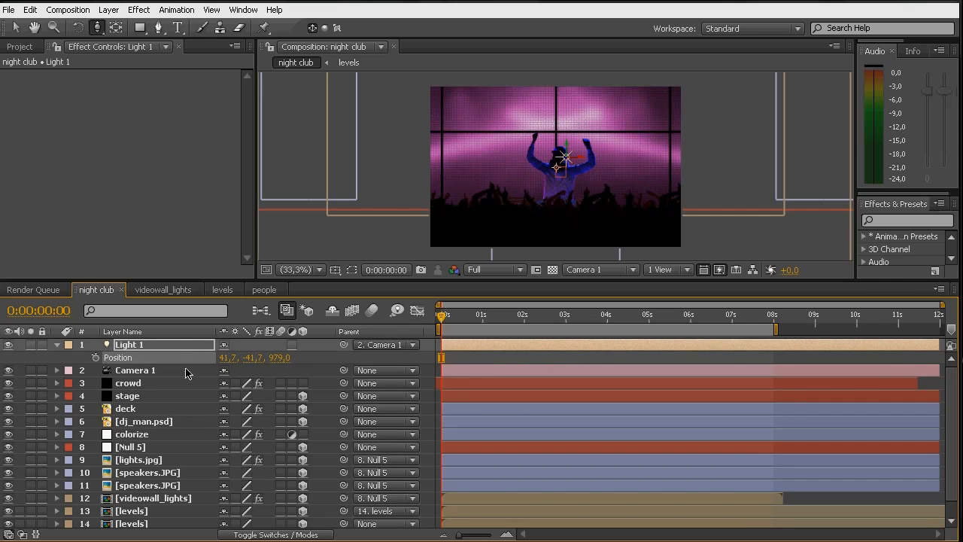
# - Save the project and scrub from the start to 0:00:06:16 to check the light on the crowd
pyautogui.press('F2')
pyautogui.hotkey('ctrl', 's')
pyautogui.moveTo(443, 317); pyautogui.dragTo(558, 329)
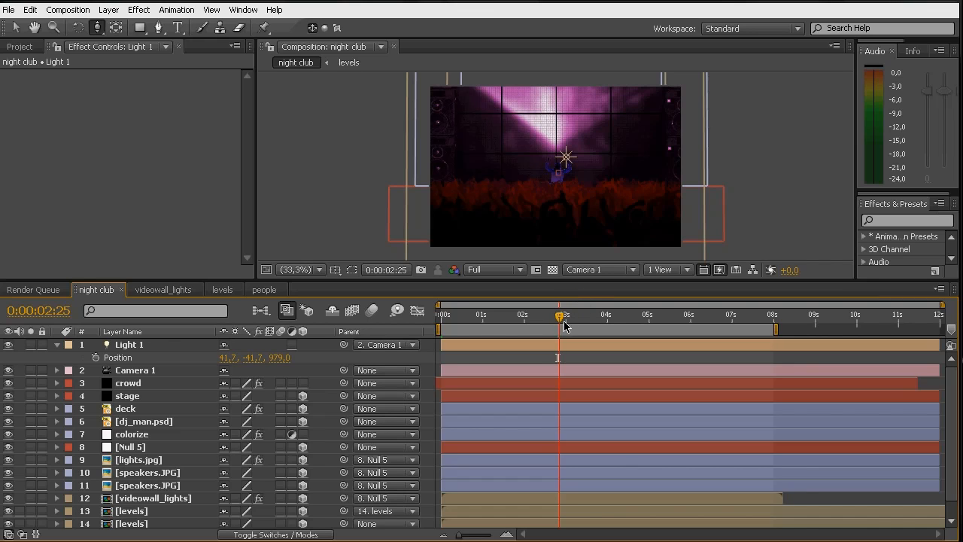
pyautogui.click(576, 329)
pyautogui.moveTo(590, 331); pyautogui.dragTo(709, 328)
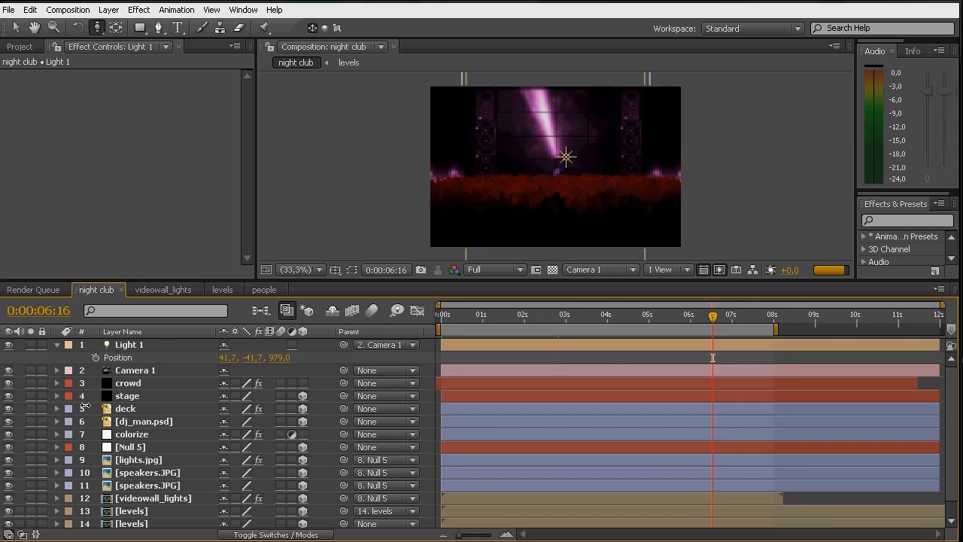
# - Hide the crowd layer and reveal Camera 1's keyframed properties at 0:00:02:00
pyautogui.click(57, 345)
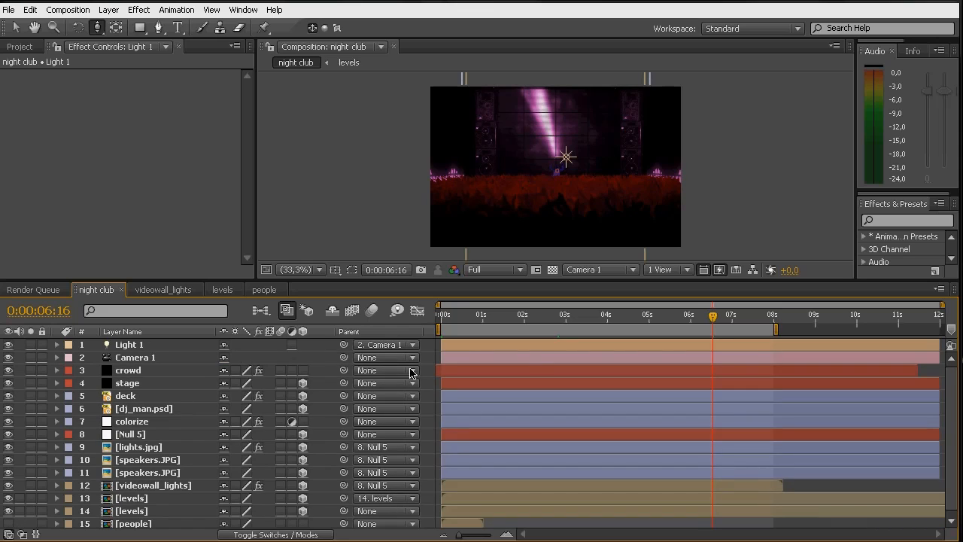
pyautogui.click(147, 358)
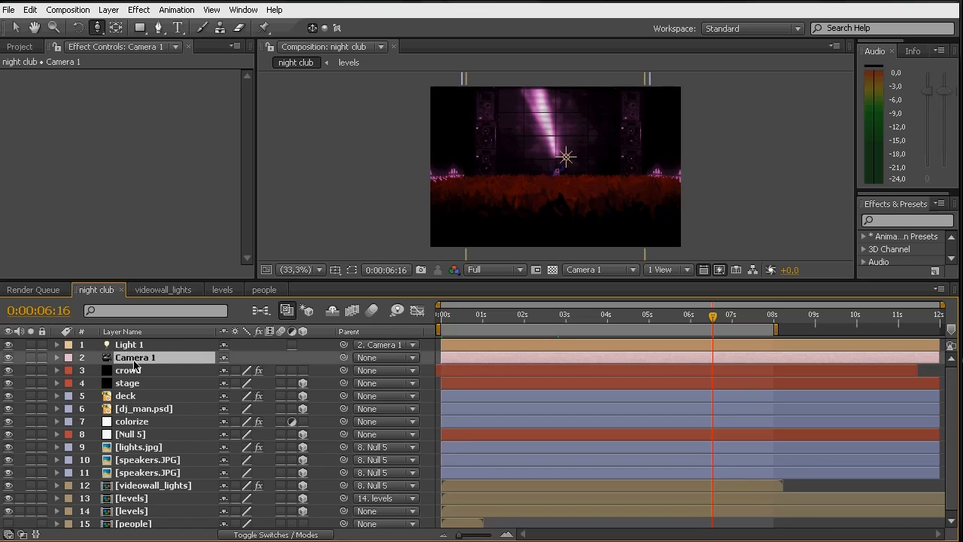
pyautogui.click(8, 370)
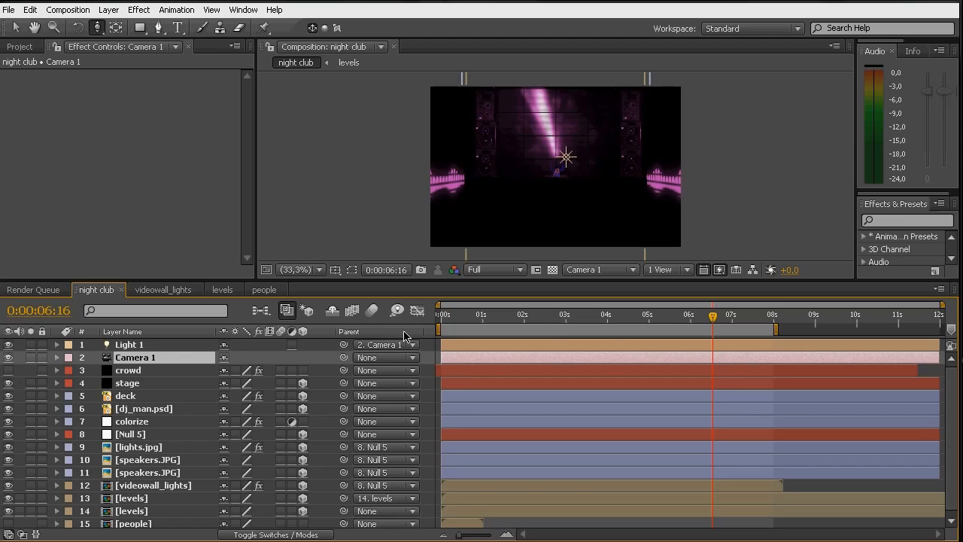
pyautogui.click(524, 315)
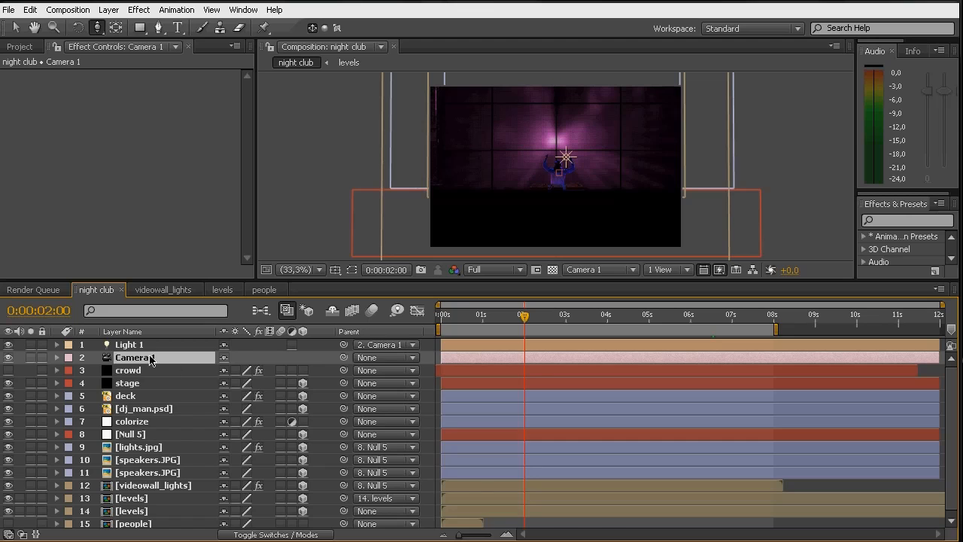
pyautogui.press('u')
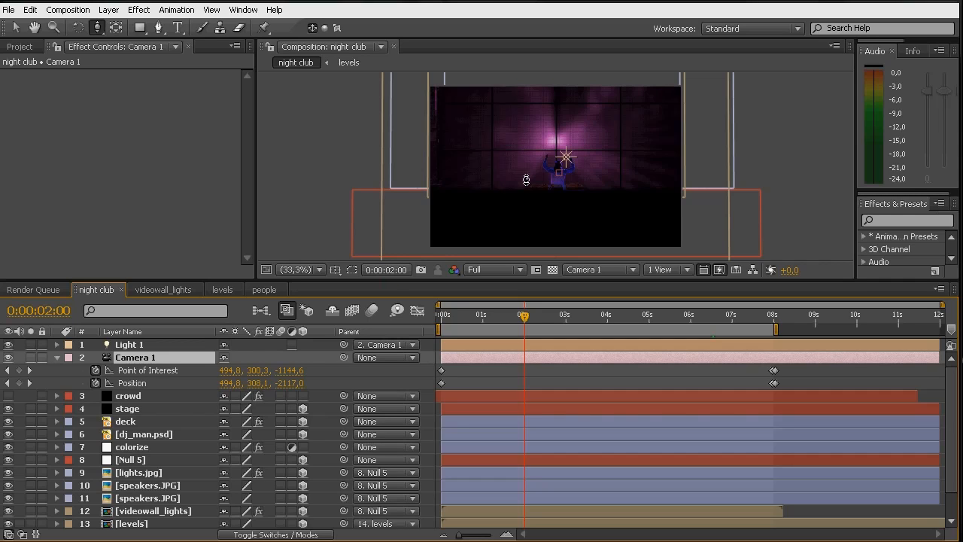
# - Delete Camera 1's extra Point of Interest and Position keyframes at eight seconds and go to 0:00:07:29
pyautogui.press('c')
pyautogui.press('c')
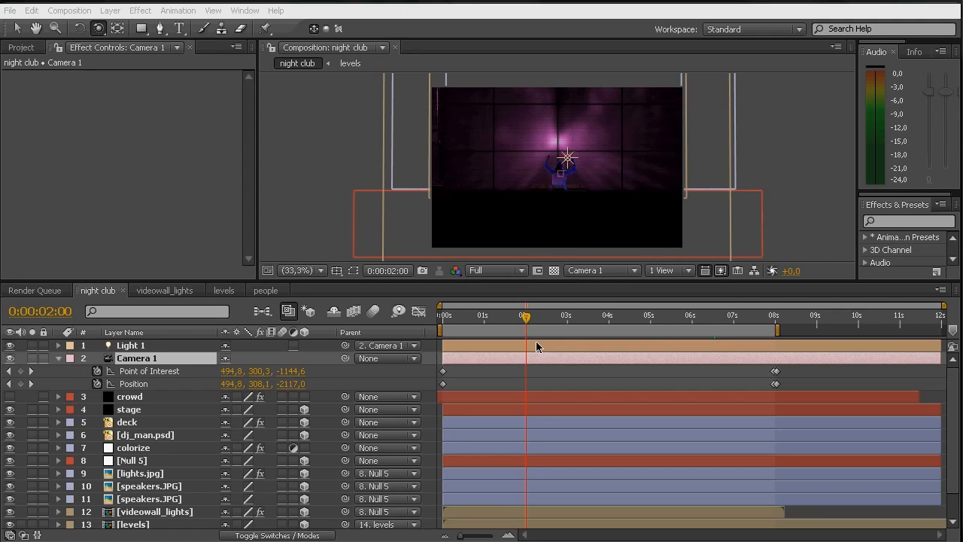
pyautogui.click(776, 372)
pyautogui.click(776, 384)
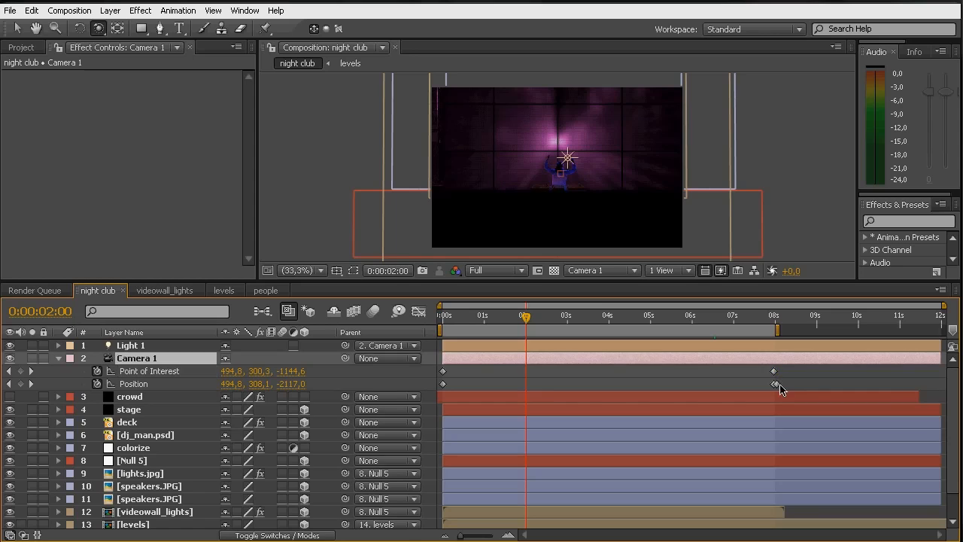
pyautogui.click(776, 319)
pyautogui.press('pagedown')
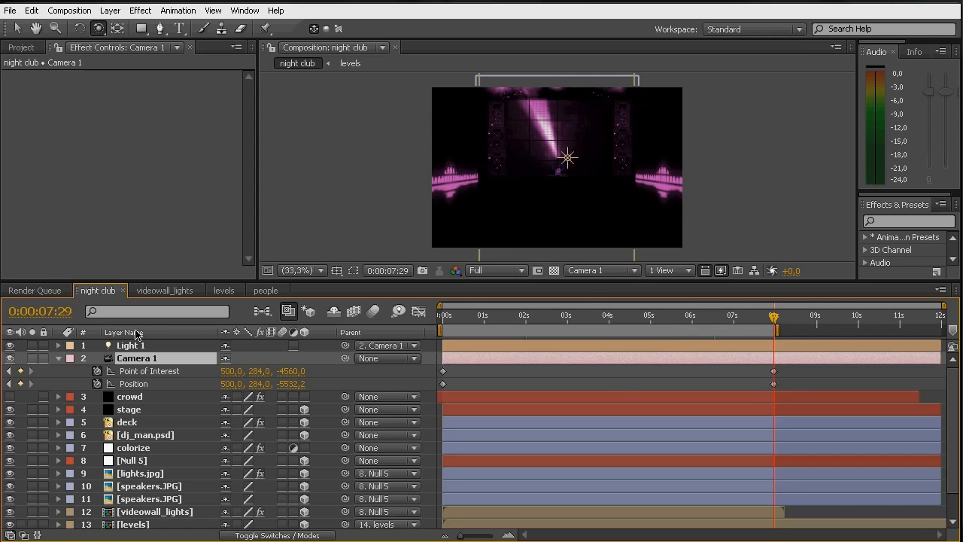
# - Raise and pull back Camera 1 at 0:00:07:29 to Position about 506, 47, -6072 and Point of Interest about 506, 47, -5100
pyautogui.press('c')
pyautogui.moveTo(565, 140); pyautogui.dragTo(560, 135)
pyautogui.press('c')
pyautogui.press('c')
pyautogui.press('c')
pyautogui.moveTo(564, 122); pyautogui.dragTo(562, 200)
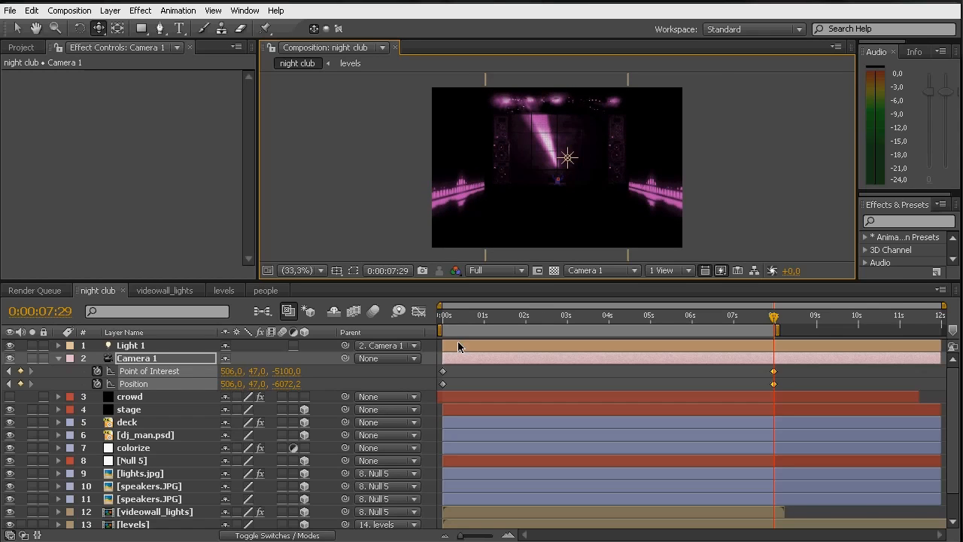
# - Apply Easy Ease to Camera 1's first and last Point of Interest and Position keyframes and check their speed curve in the Graph Editor
pyautogui.moveTo(440, 368); pyautogui.dragTo(469, 399)
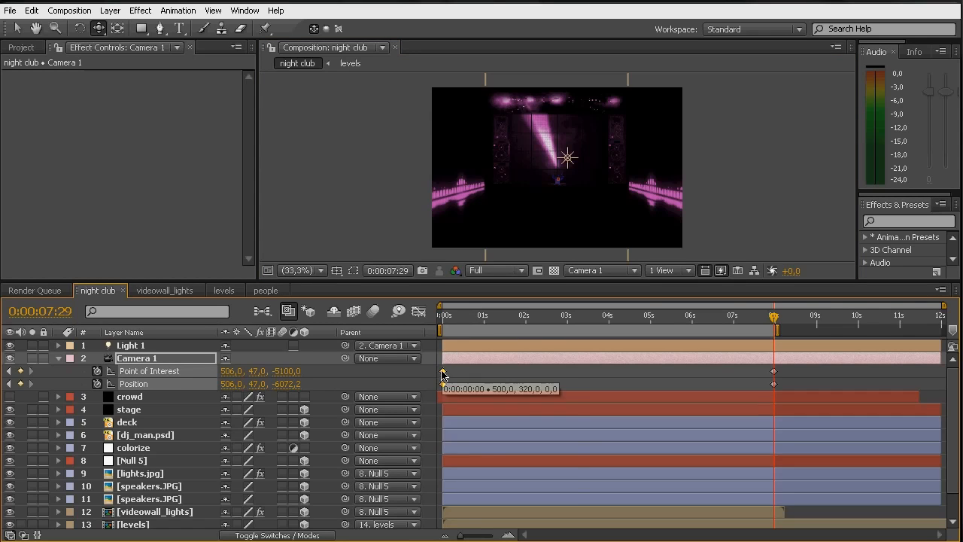
pyautogui.rightClick(443, 378)
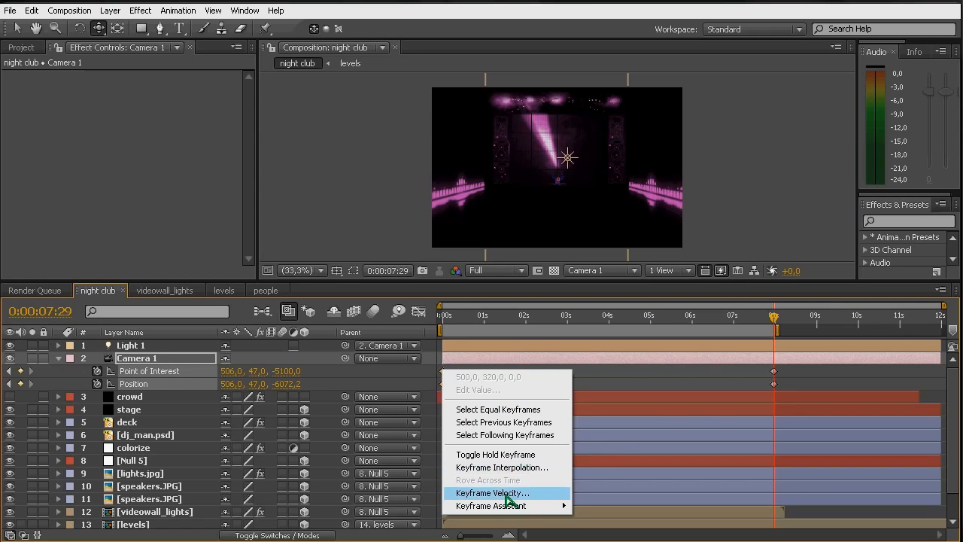
pyautogui.moveTo(501, 507)
pyautogui.click(602, 531)
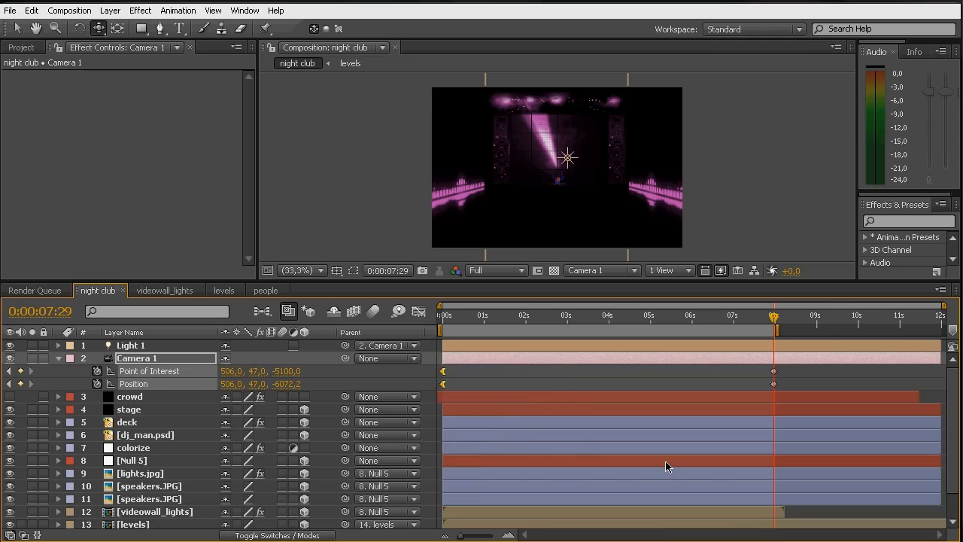
pyautogui.moveTo(790, 374)
pyautogui.mouseDown()
pyautogui.moveTo(771, 388)
pyautogui.moveTo(778, 384)
pyautogui.mouseUp()
pyautogui.rightClick(772, 371)
pyautogui.moveTo(888, 507)
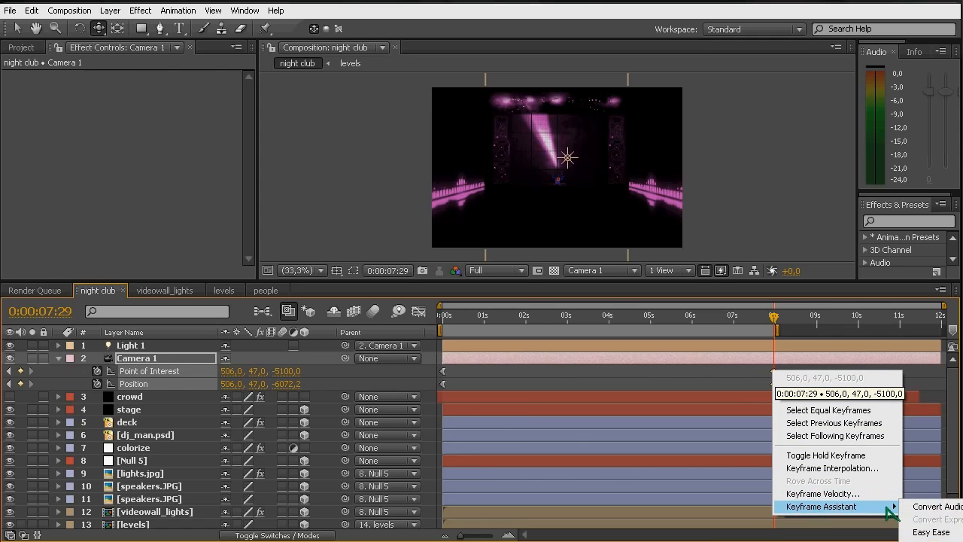
pyautogui.click(932, 533)
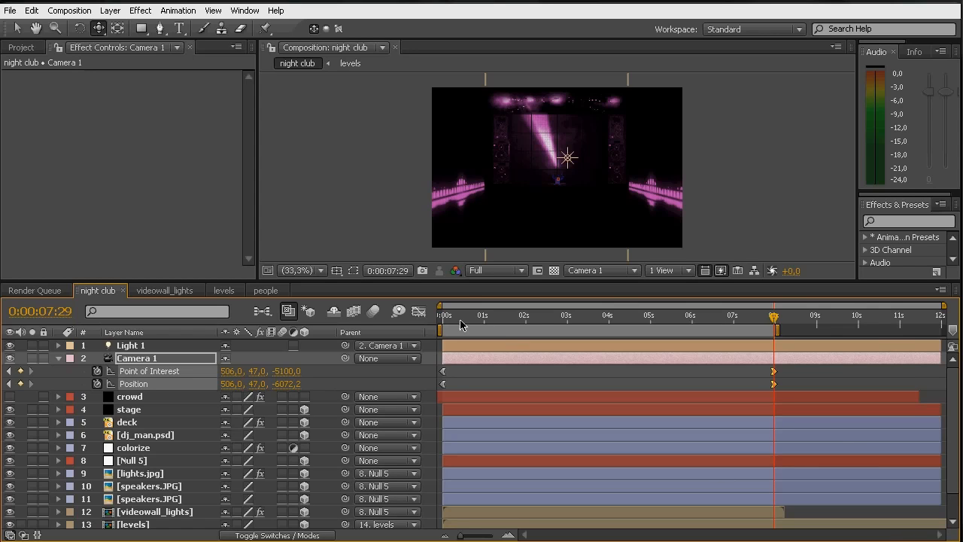
pyautogui.click(418, 312)
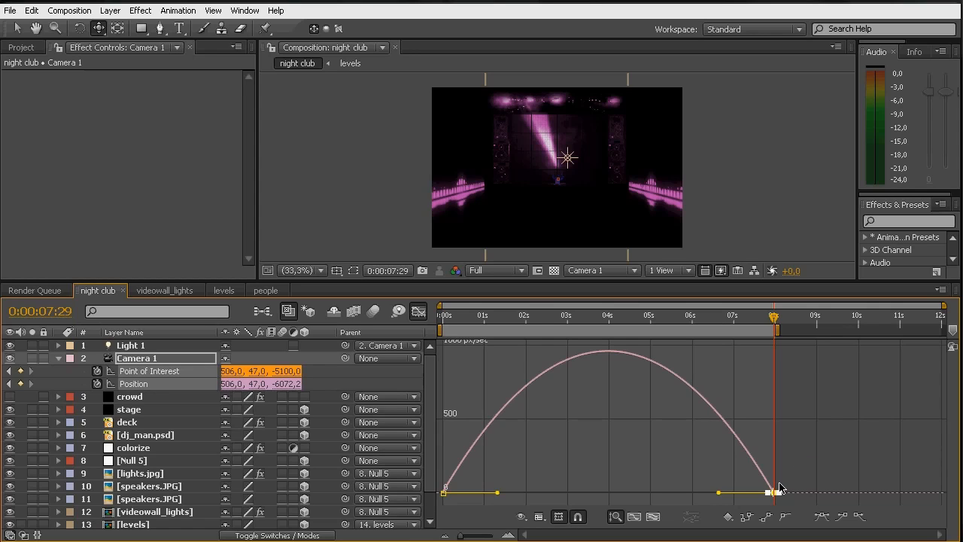
pyautogui.click(418, 317)
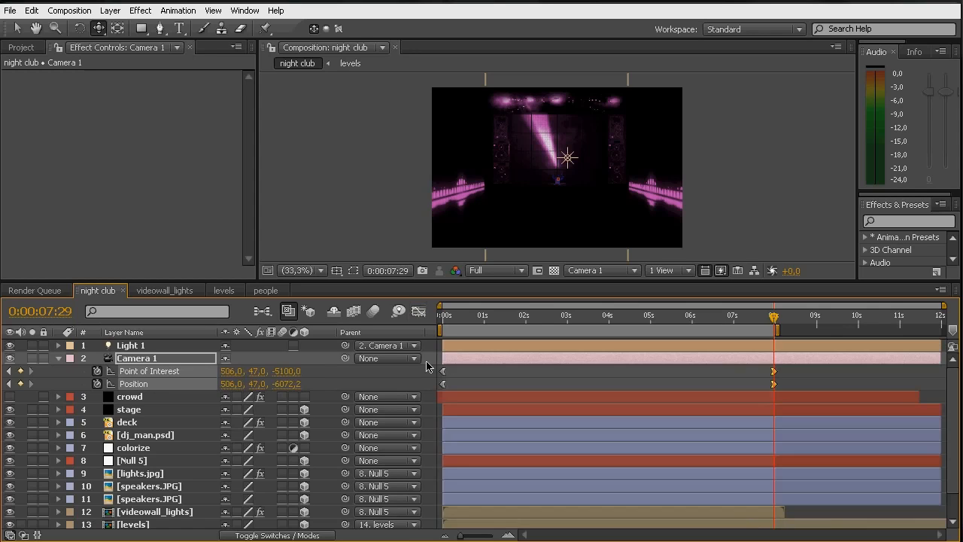
# - At 0:00:02:00, enlarge the composition view and orbit Camera 1 to Position about 336, 327, -1762
pyautogui.click(525, 318)
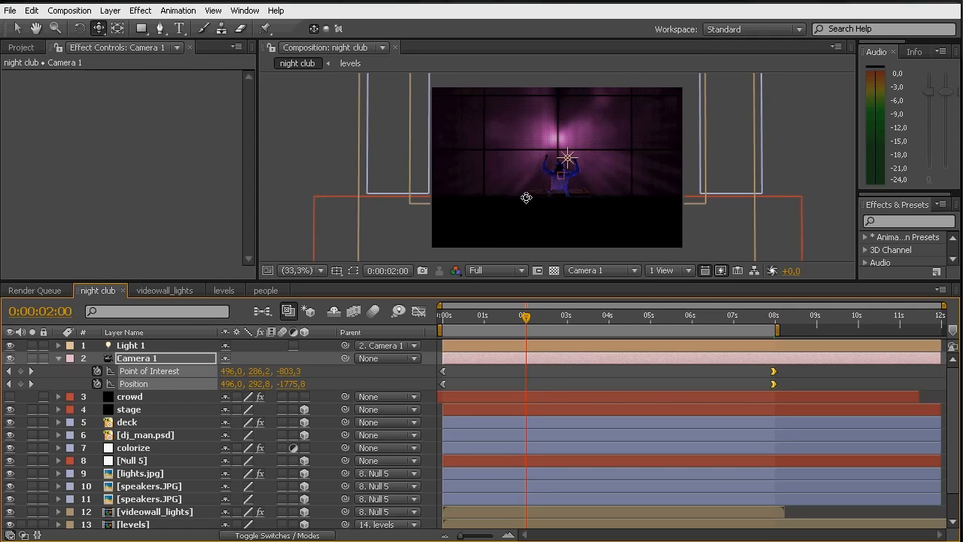
pyautogui.moveTo(258, 280); pyautogui.dragTo(250, 361)
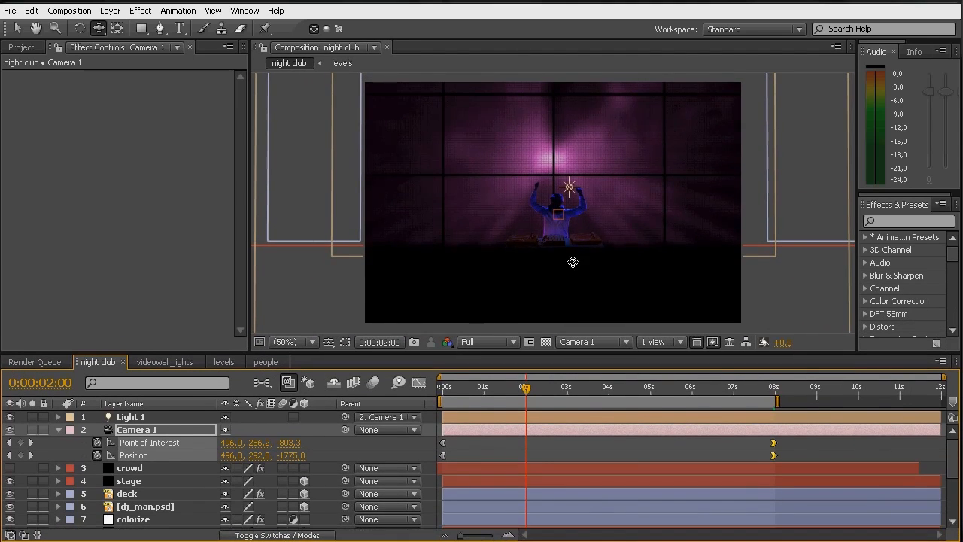
pyautogui.moveTo(547, 224); pyautogui.dragTo(519, 255)
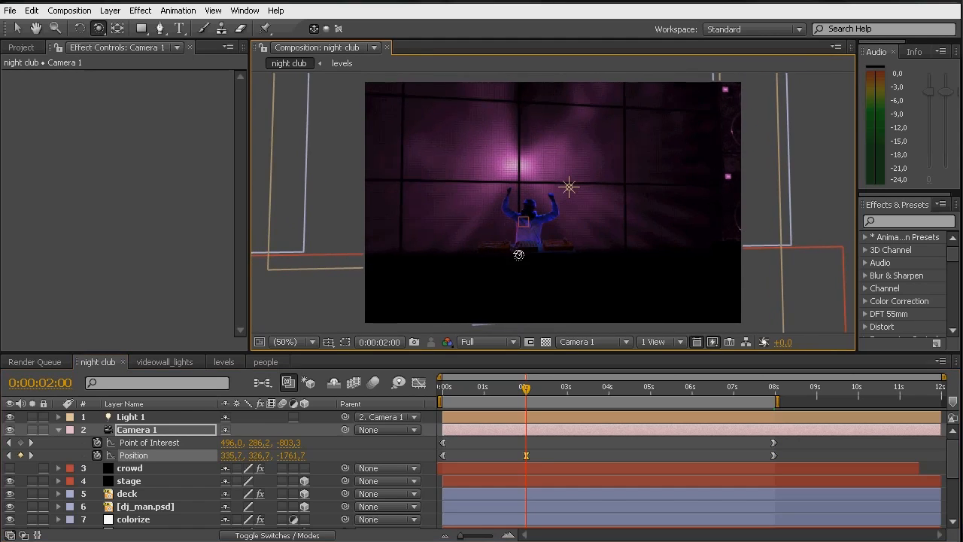
pyautogui.press('c')
pyautogui.press('c')
pyautogui.moveTo(523, 238); pyautogui.dragTo(529, 263)
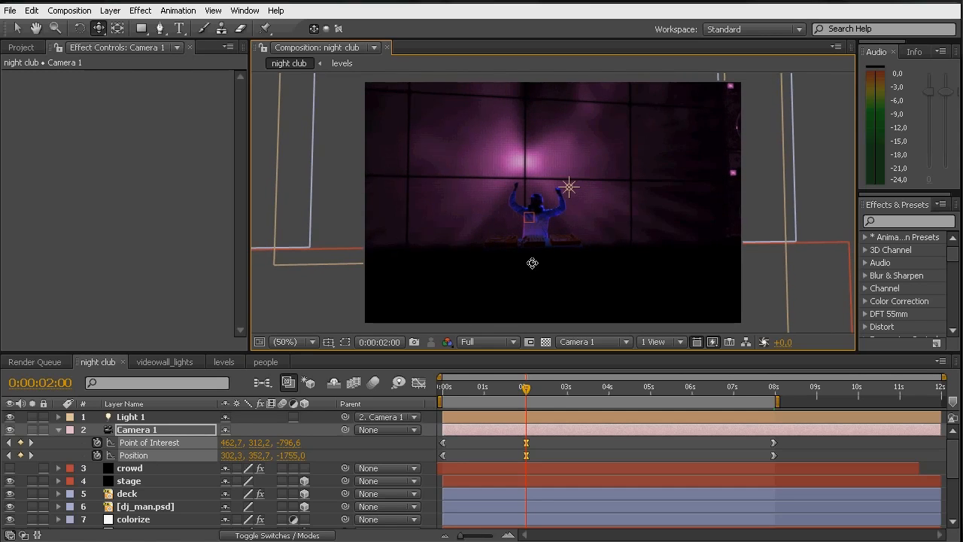
pyautogui.click(548, 394)
pyautogui.hotkey('ctrl', 'z')
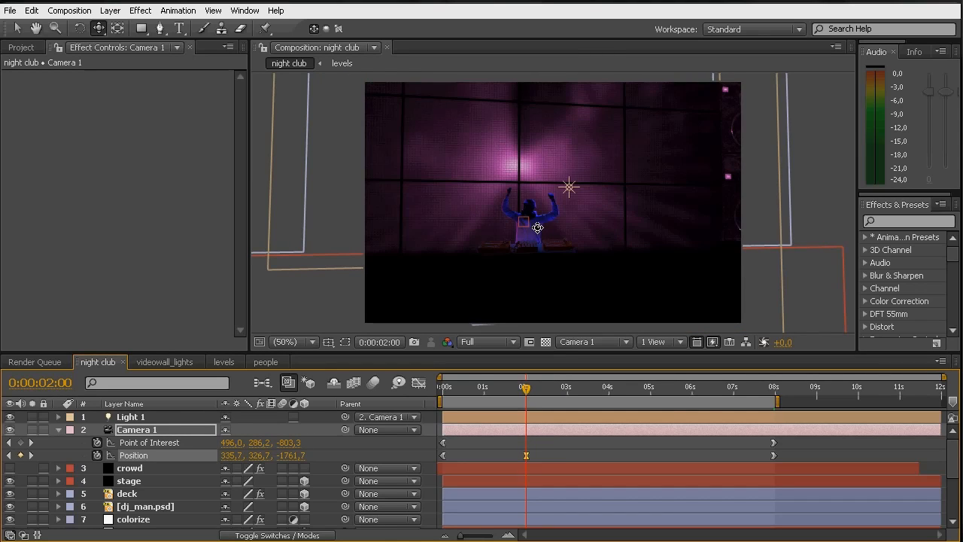
# - At 0:00:05:05, orbit Camera 1 towards the opposite side to Position about 570, 228, -4614
pyautogui.press('c')
pyautogui.click(544, 391)
pyautogui.moveTo(554, 397); pyautogui.dragTo(658, 401)
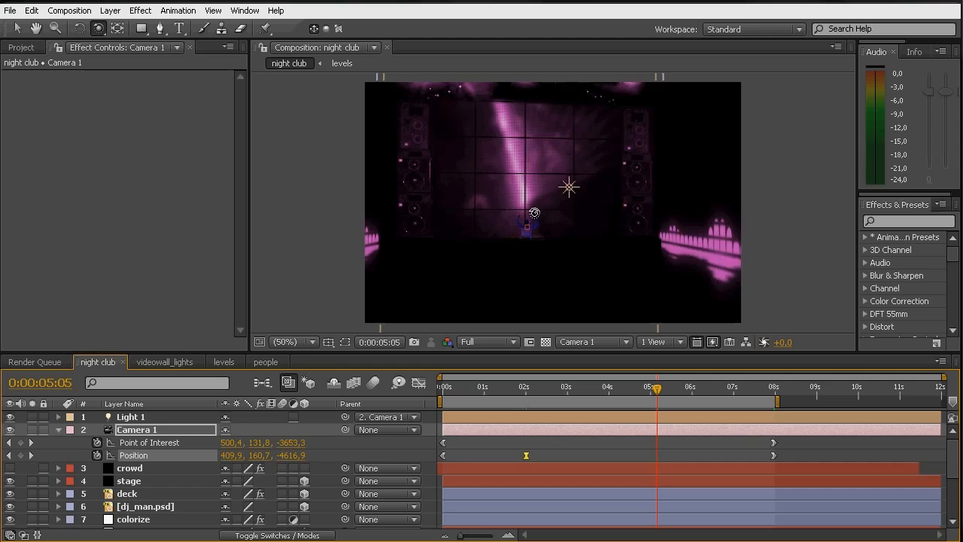
pyautogui.moveTo(533, 218); pyautogui.dragTo(515, 284)
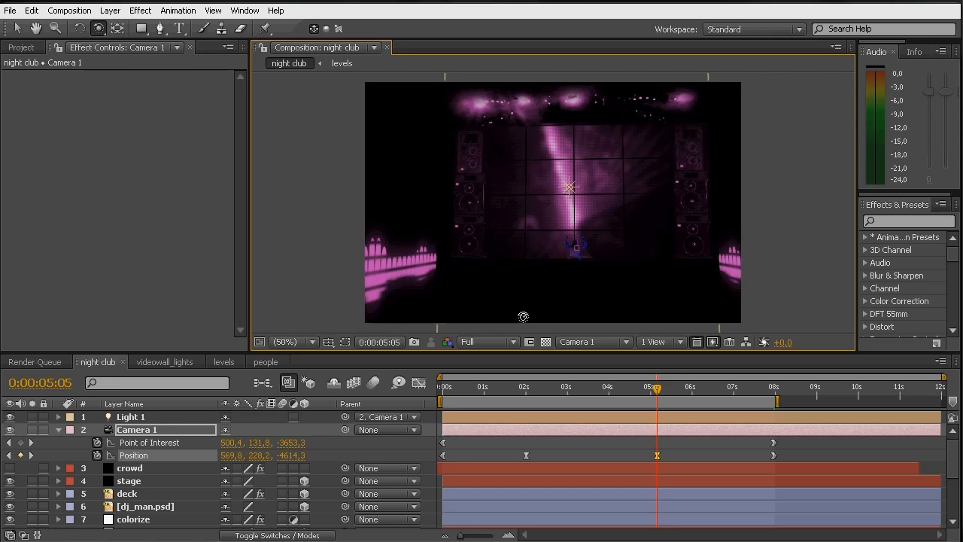
# - Switch to the Top view at 0:00:02:07, collapse Camera 1's properties, and frame the start of its motion path closely
pyautogui.moveTo(660, 390); pyautogui.dragTo(536, 391)
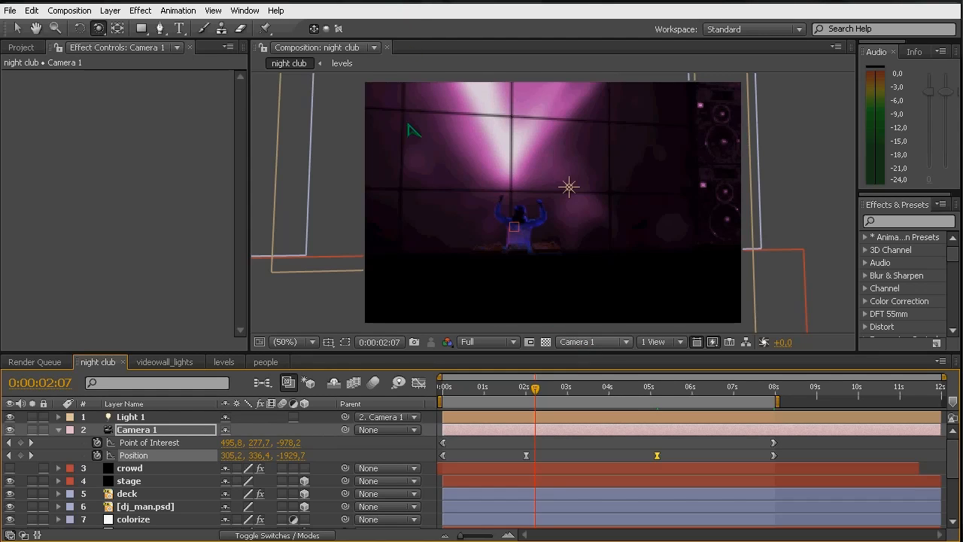
pyautogui.click(594, 342)
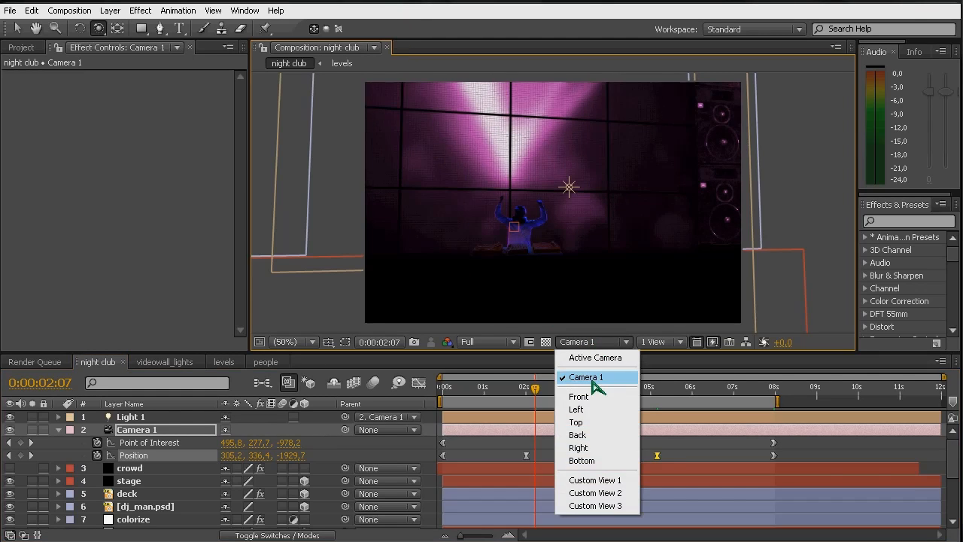
pyautogui.click(578, 422)
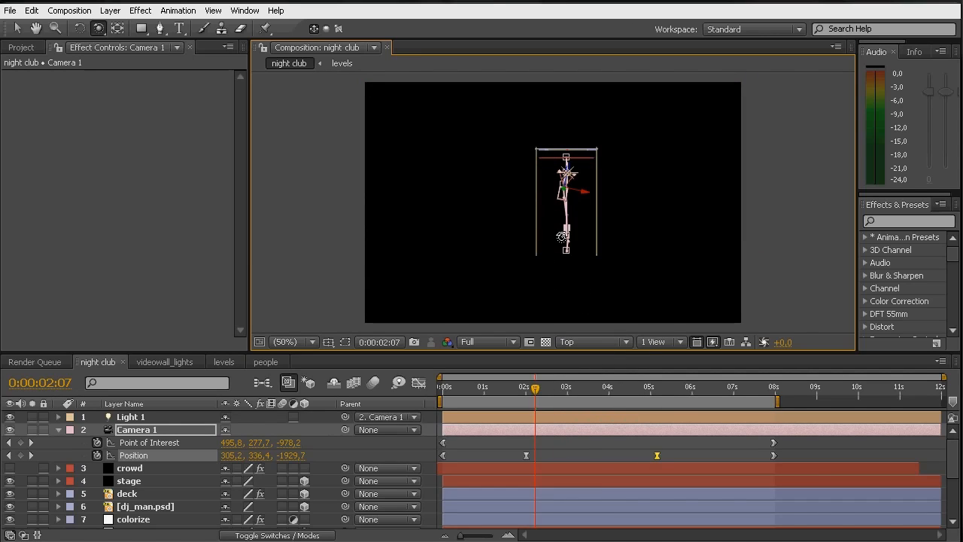
pyautogui.press('u')
pyautogui.press('c')
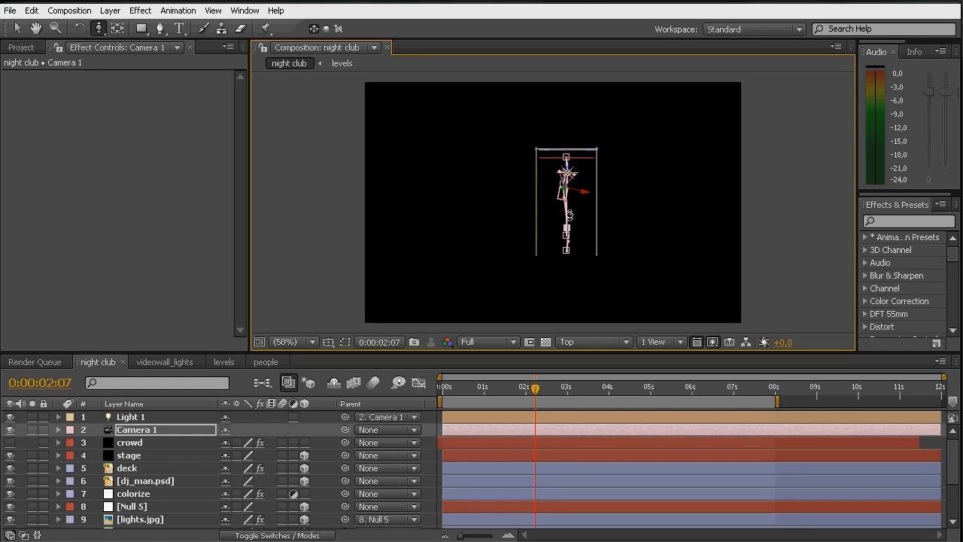
pyautogui.moveTo(569, 220); pyautogui.dragTo(645, 189)
pyautogui.press('c')
pyautogui.press('c')
pyautogui.press('c')
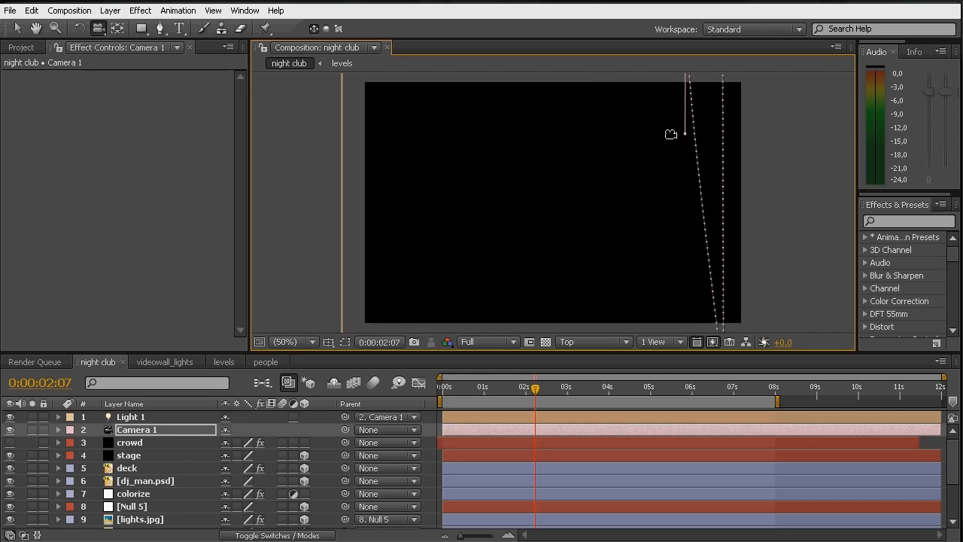
pyautogui.moveTo(693, 98); pyautogui.dragTo(598, 241)
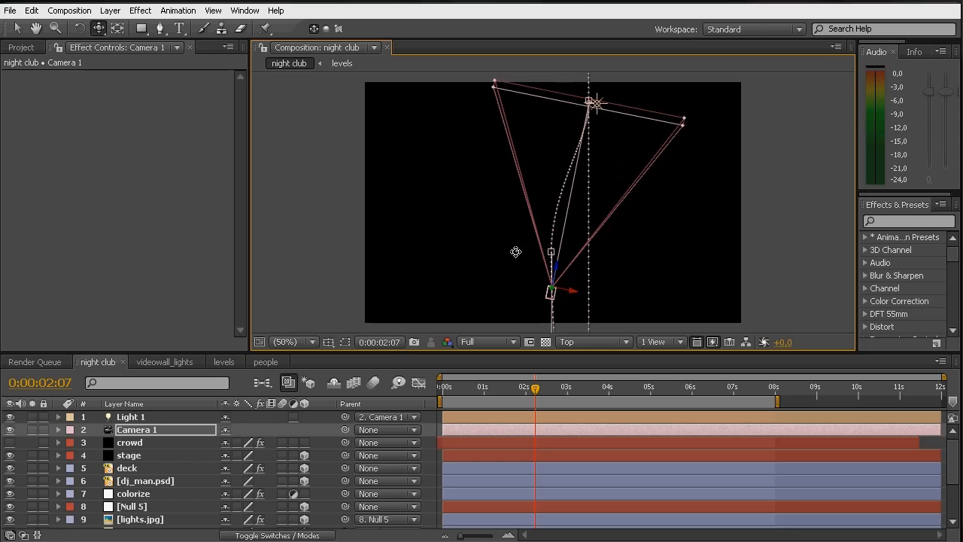
pyautogui.moveTo(597, 144)
pyautogui.mouseDown()
pyautogui.moveTo(595, 183)
pyautogui.moveTo(606, 141)
pyautogui.mouseUp()
# - Solo Camera 1 and bend the start of its motion path outward with the first position keyframe's handle
pyautogui.press('v')
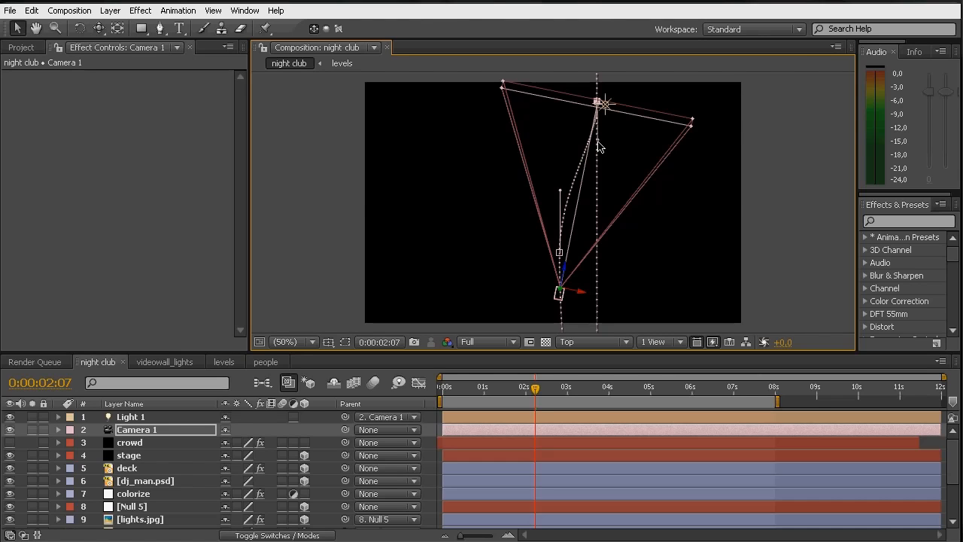
pyautogui.click(600, 146)
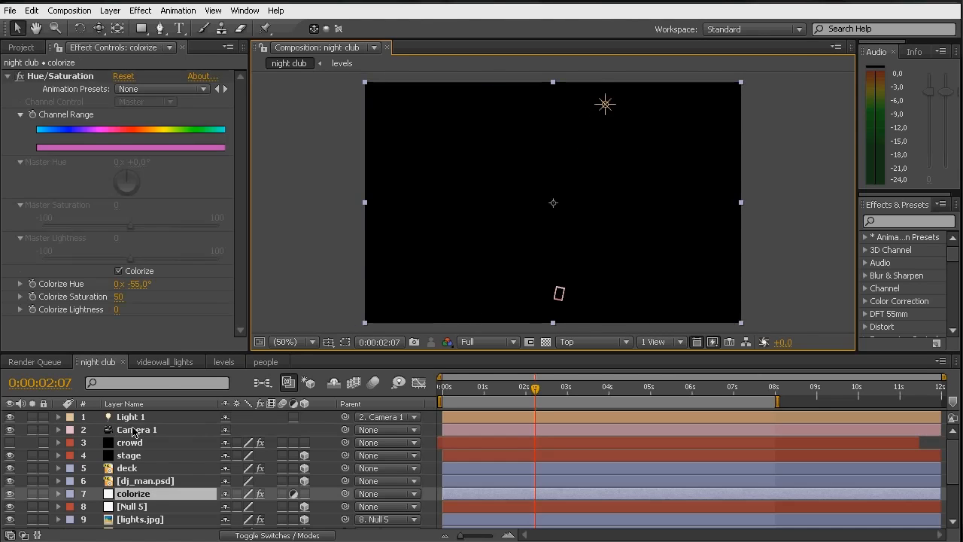
pyautogui.click(134, 430)
pyautogui.click(33, 432)
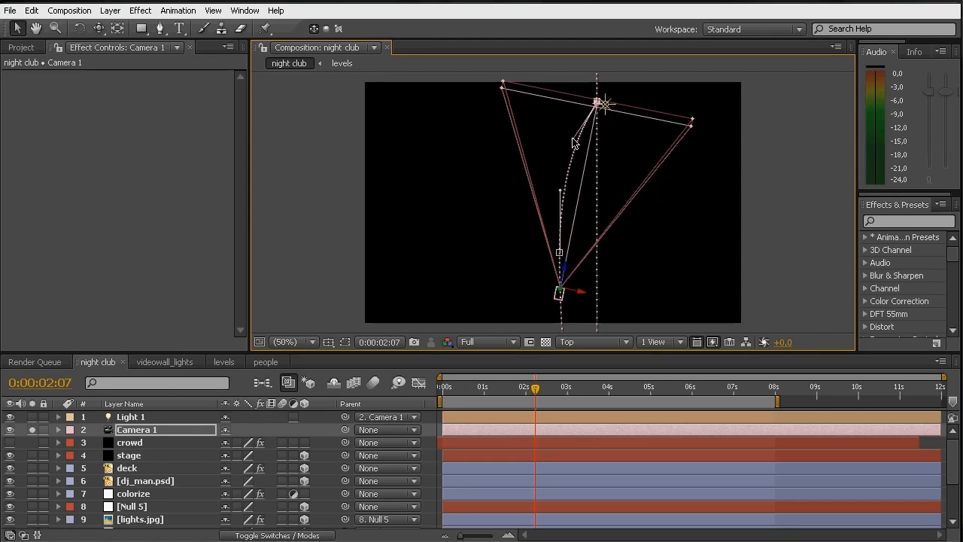
# - Frame the far end of Camera 1's motion path in the Top view and select its last position keyframe
pyautogui.moveTo(611, 257); pyautogui.dragTo(600, 181)
pyautogui.moveTo(607, 280); pyautogui.dragTo(599, 139)
pyautogui.moveTo(606, 257); pyautogui.dragTo(603, 201)
pyautogui.press('v')
pyautogui.click(593, 217)
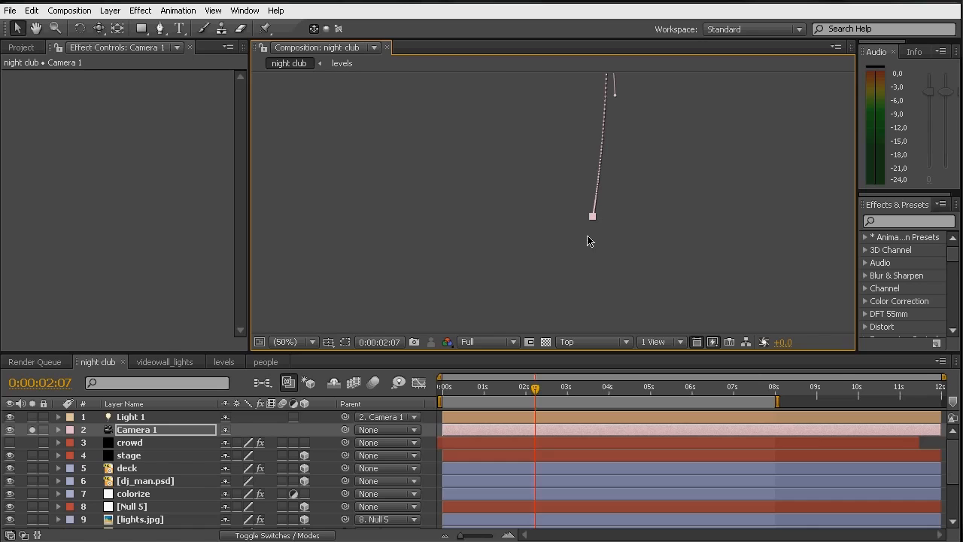
# - Return to the Active Camera view with the composition fitted, unsolo Camera 1, and save the project
pyautogui.click(578, 343)
pyautogui.click(575, 363)
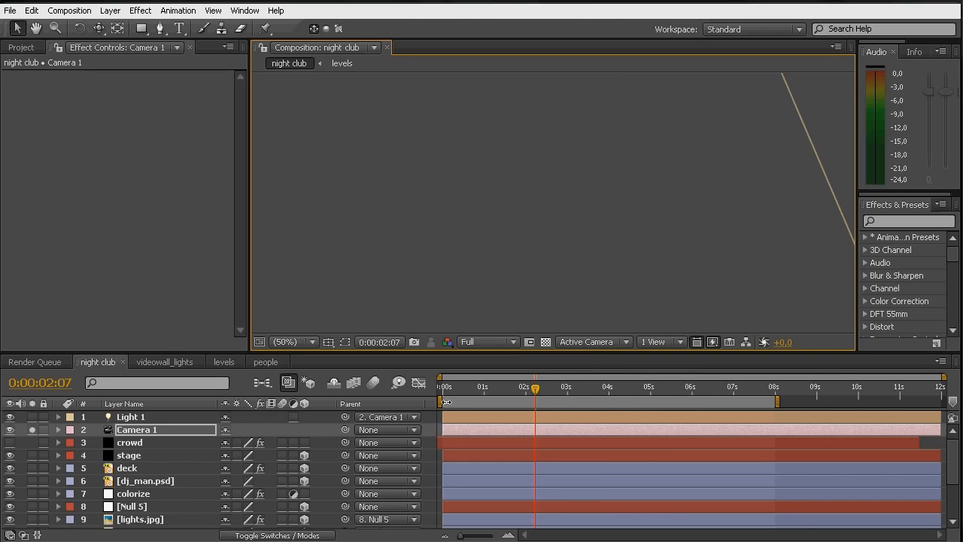
pyautogui.click(301, 341)
pyautogui.click(293, 358)
pyautogui.moveTo(250, 352); pyautogui.dragTo(246, 357)
pyautogui.click(33, 431)
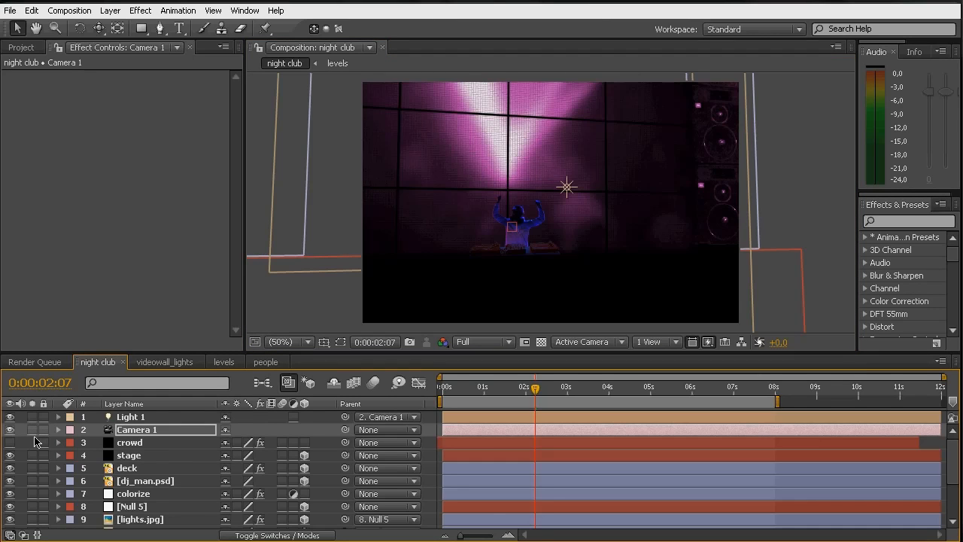
pyautogui.hotkey('ctrl', 's')
# - Add an adjustment layer to the night club composition, name it shine, and save the project
pyautogui.click(110, 11)
pyautogui.moveTo(124, 27)
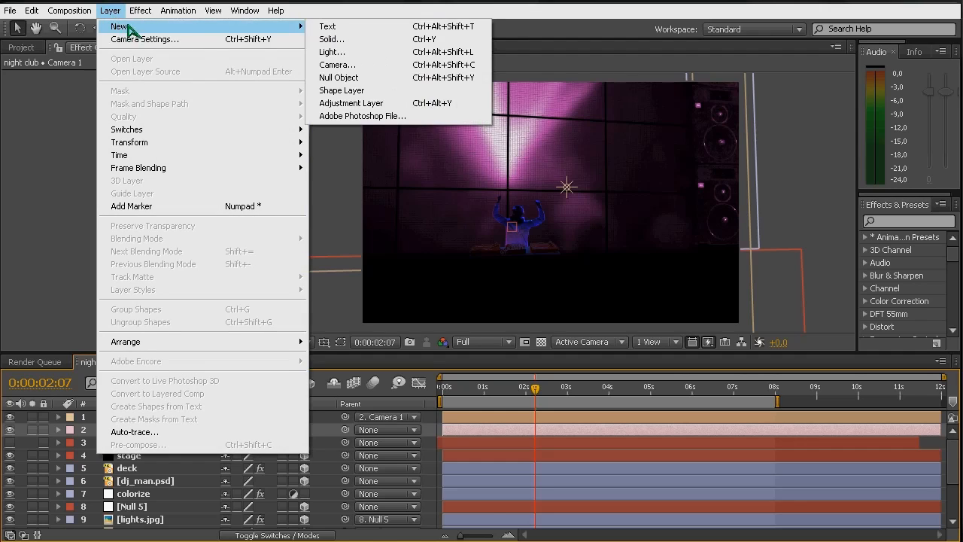
pyautogui.click(351, 104)
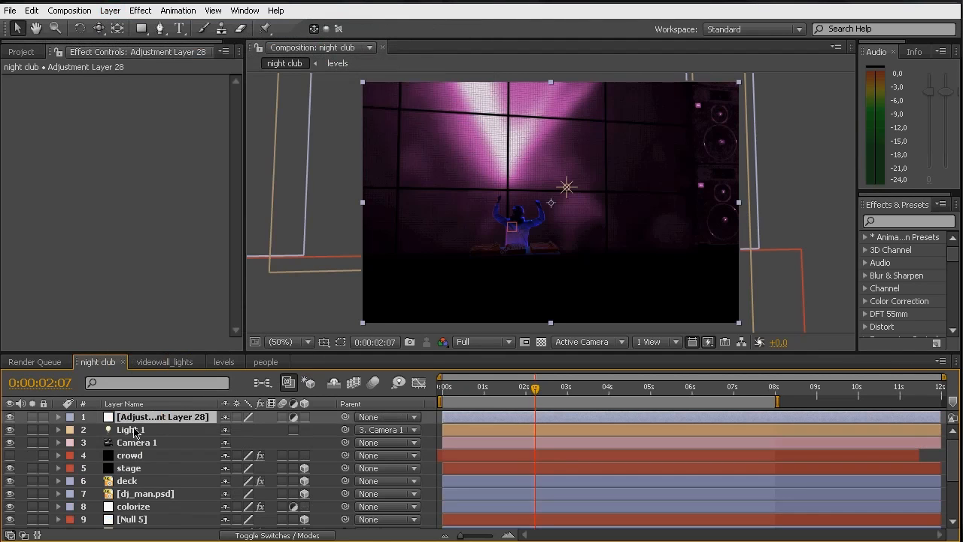
pyautogui.press('Return')
pyautogui.write('s')
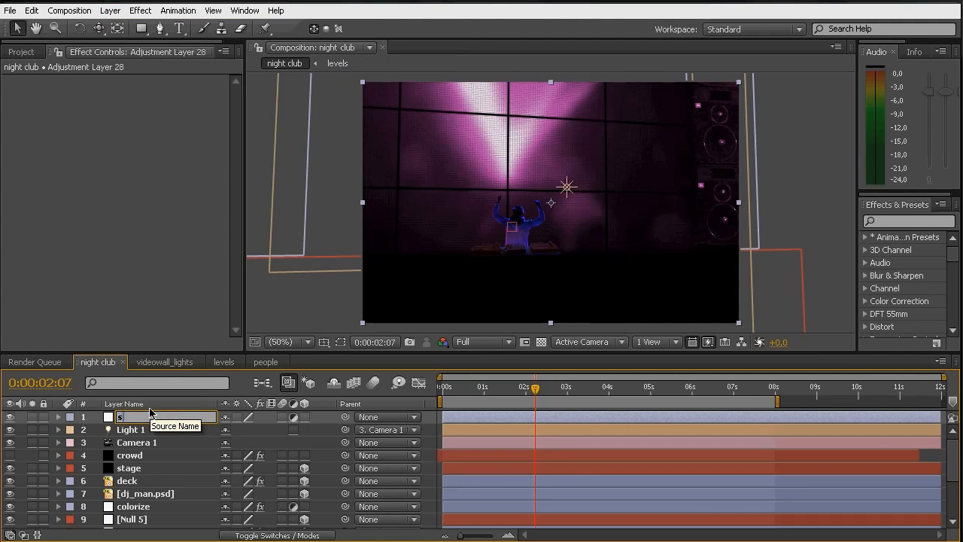
pyautogui.write('hine')
pyautogui.press('Return')
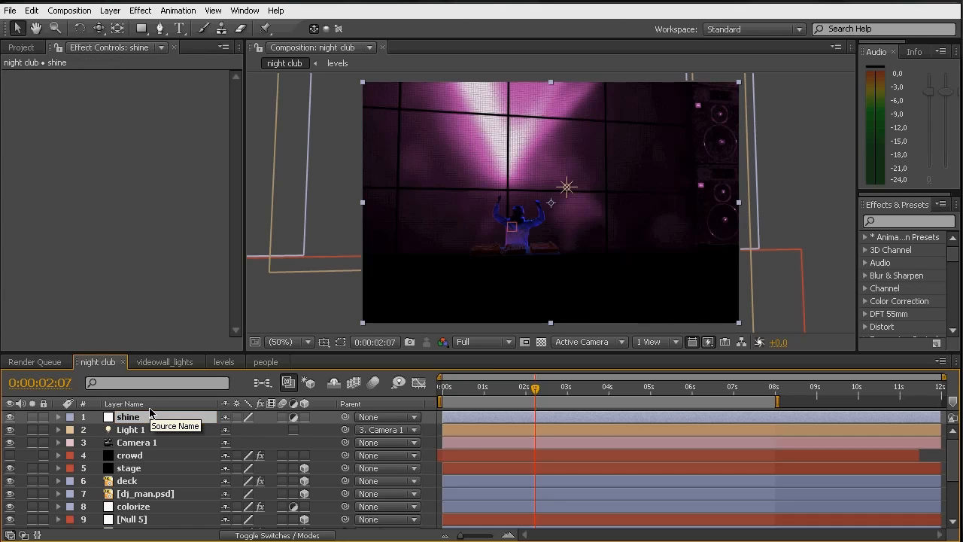
pyautogui.hotkey('ctrl', 's')
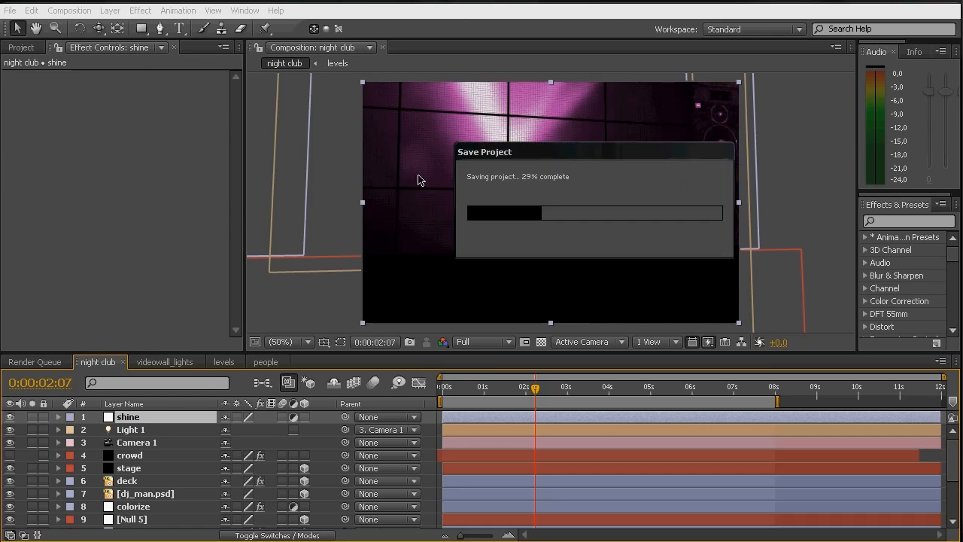
# - Apply Trapcode Shine to the shine layer and move the layer between Camera 1 and crowd
pyautogui.click(140, 11)
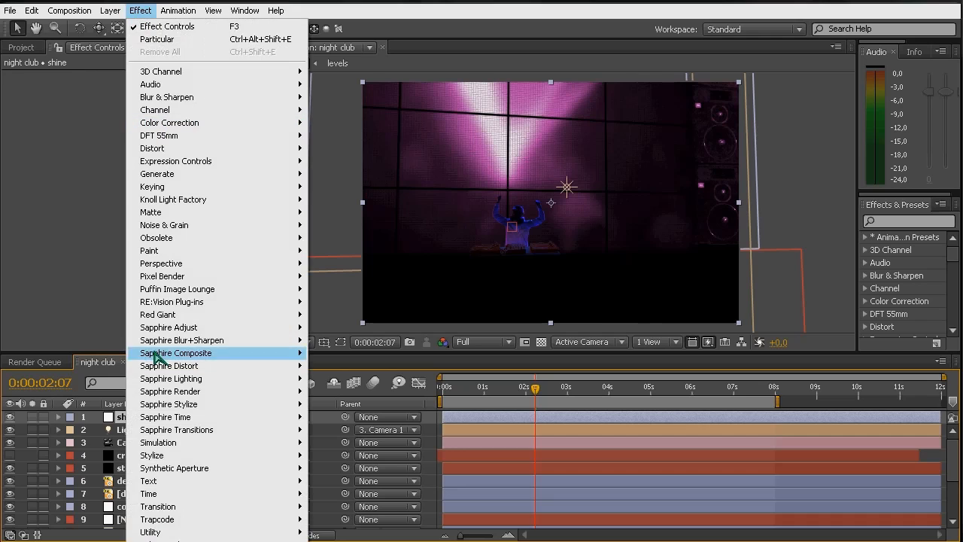
pyautogui.moveTo(286, 519)
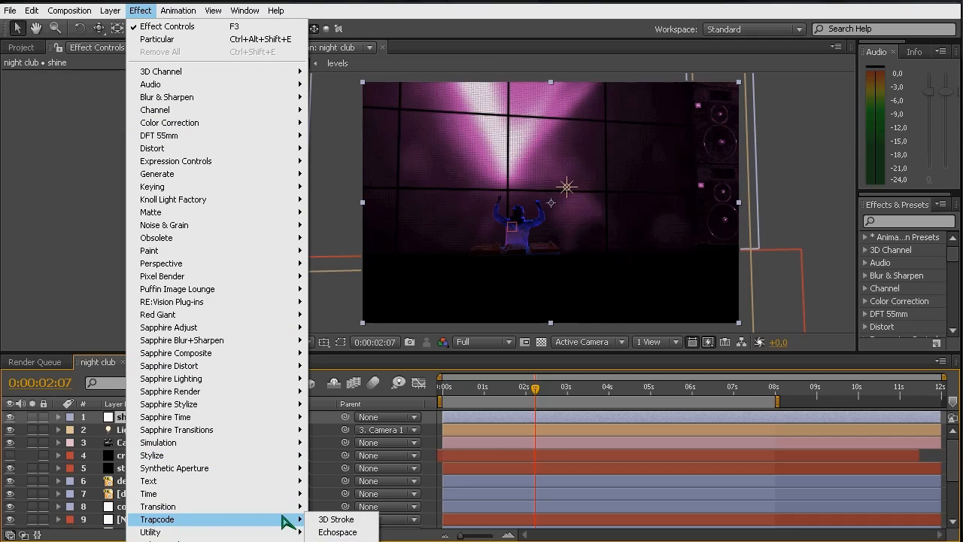
pyautogui.click(331, 541)
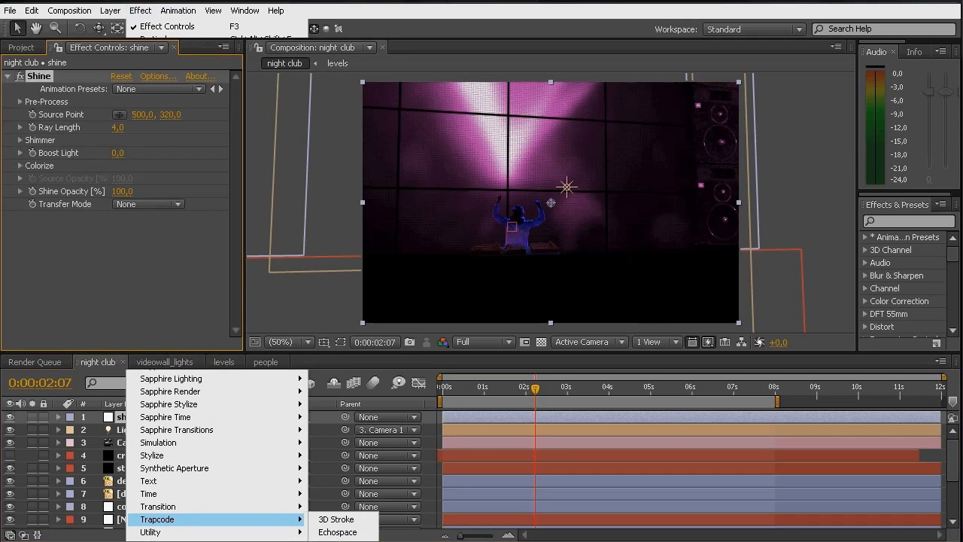
pyautogui.moveTo(132, 421); pyautogui.dragTo(134, 446)
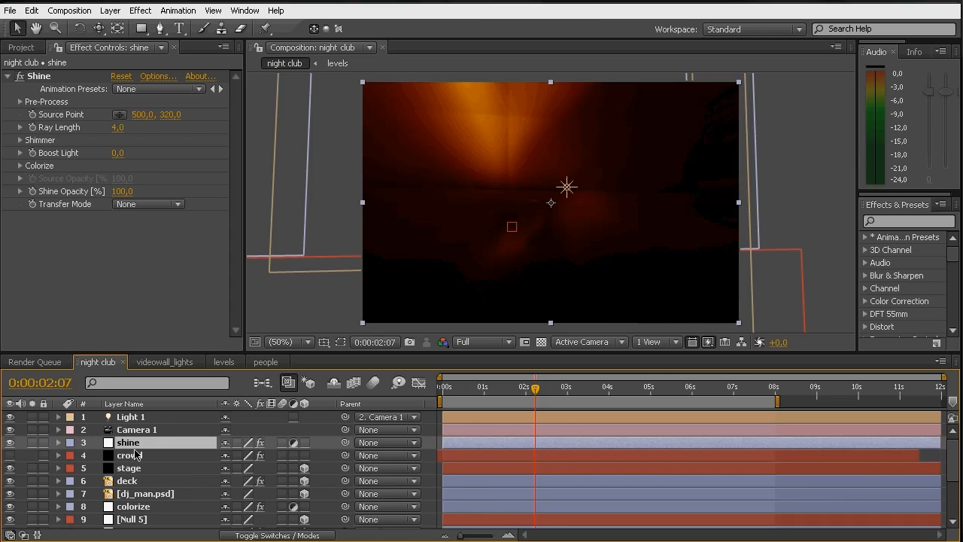
# - Set Shine's Transfer Mode to Add, Ray Length to 6, and Boost Light to 1
pyautogui.click(134, 205)
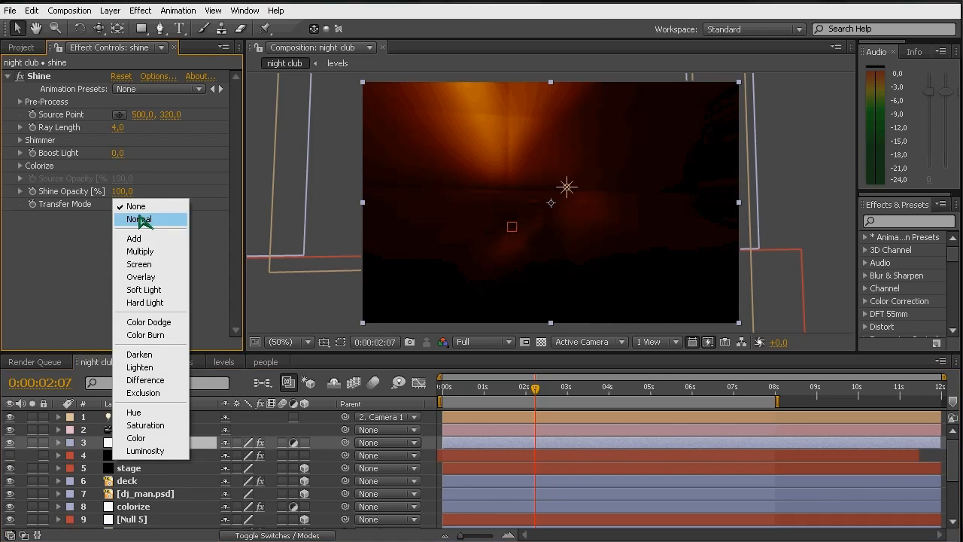
pyautogui.click(144, 239)
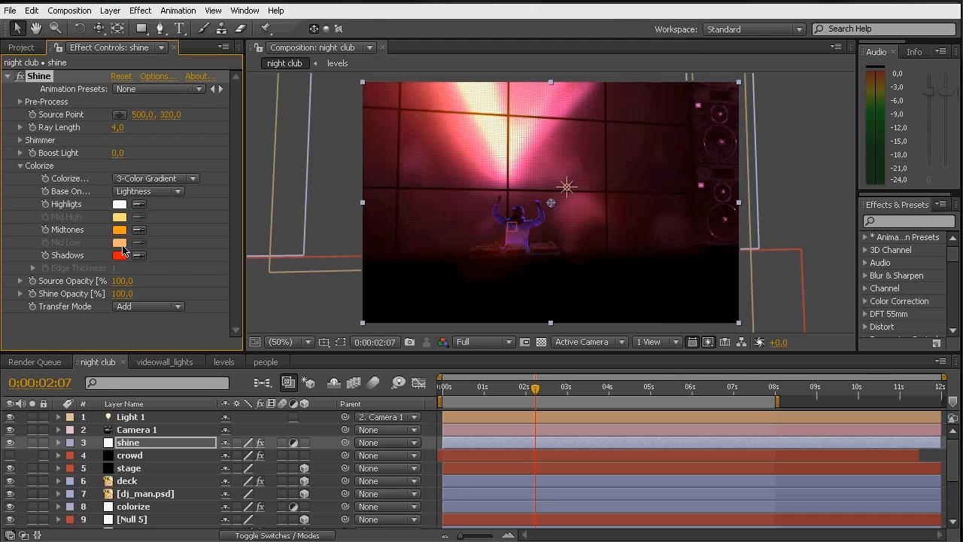
pyautogui.moveTo(116, 132); pyautogui.dragTo(136, 134)
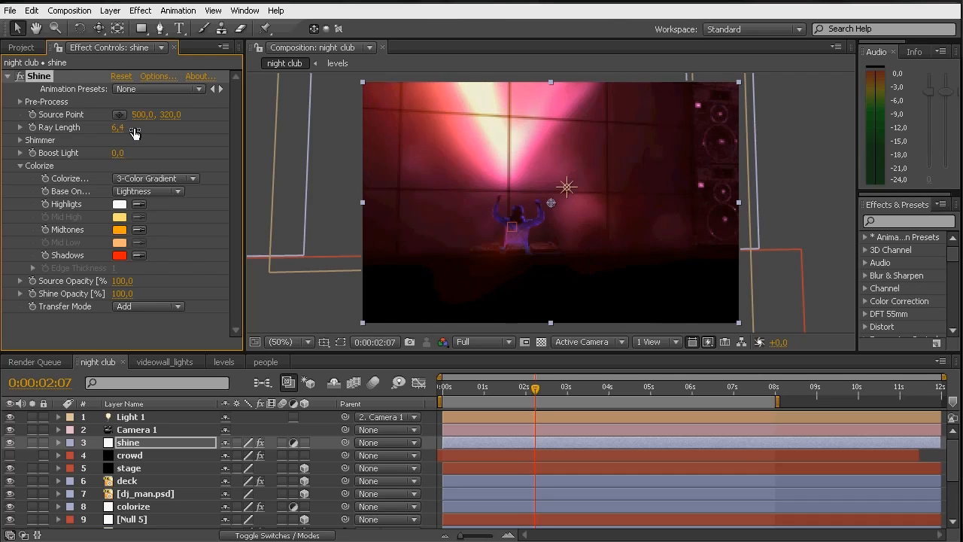
pyautogui.click(133, 132)
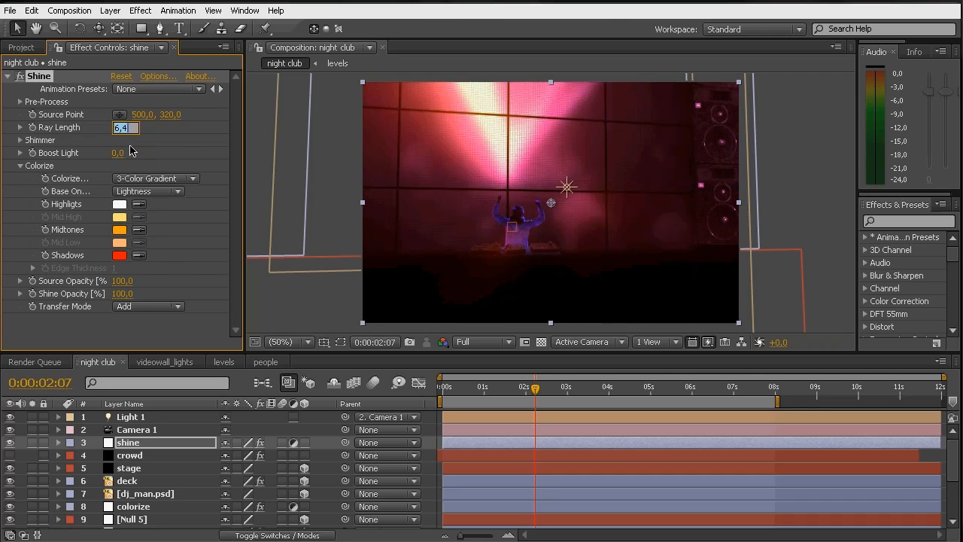
pyautogui.write('6')
pyautogui.press('Return')
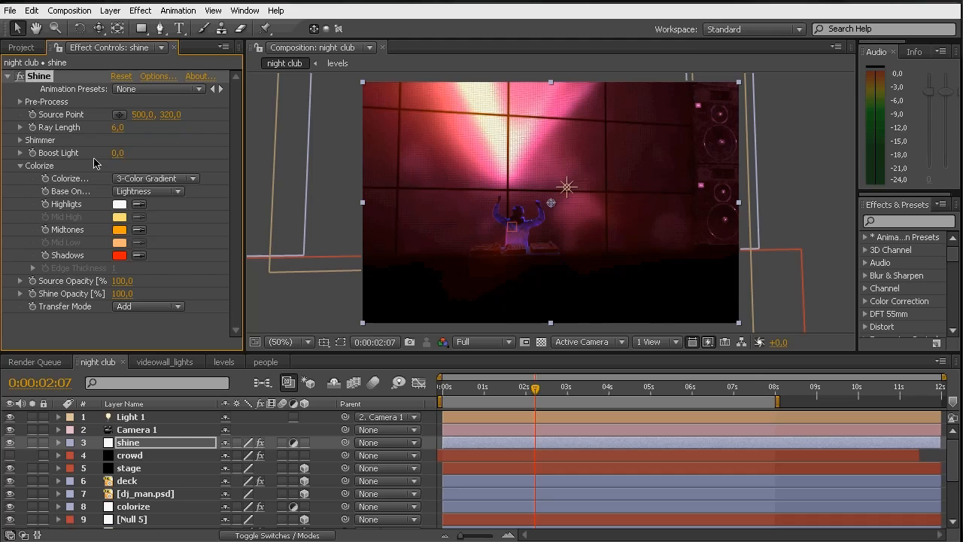
pyautogui.click(117, 152)
pyautogui.write('1')
pyautogui.press('Return')
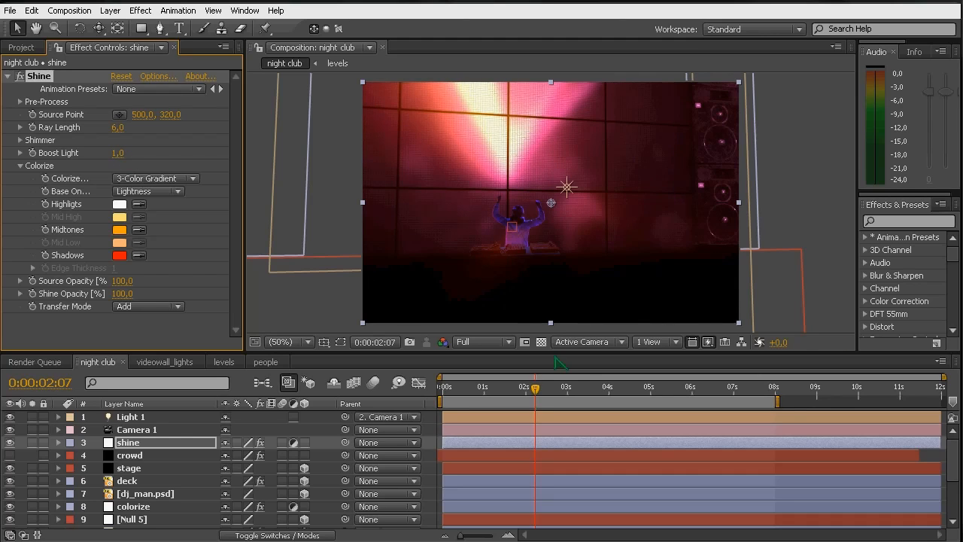
# - Show the crowd layer, check the Shine look at 0:00:07:22 and 0:00:01:02, and save the project
pyautogui.moveTo(538, 390); pyautogui.dragTo(774, 411)
pyautogui.click(10, 455)
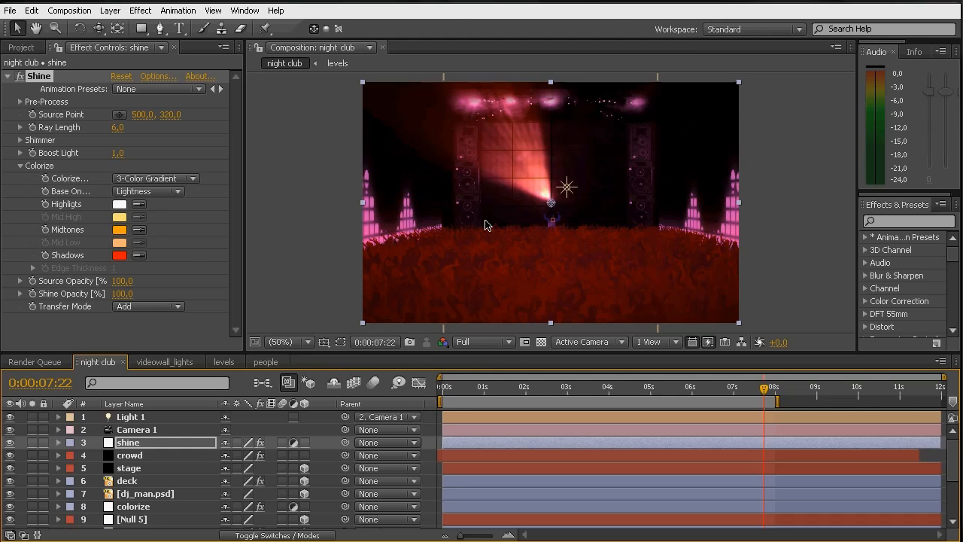
pyautogui.click(488, 389)
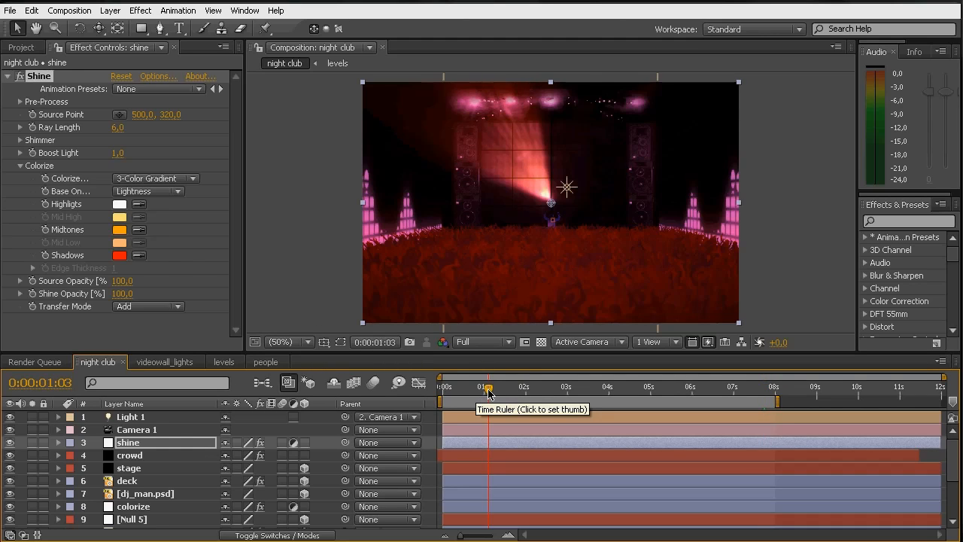
pyautogui.click(486, 391)
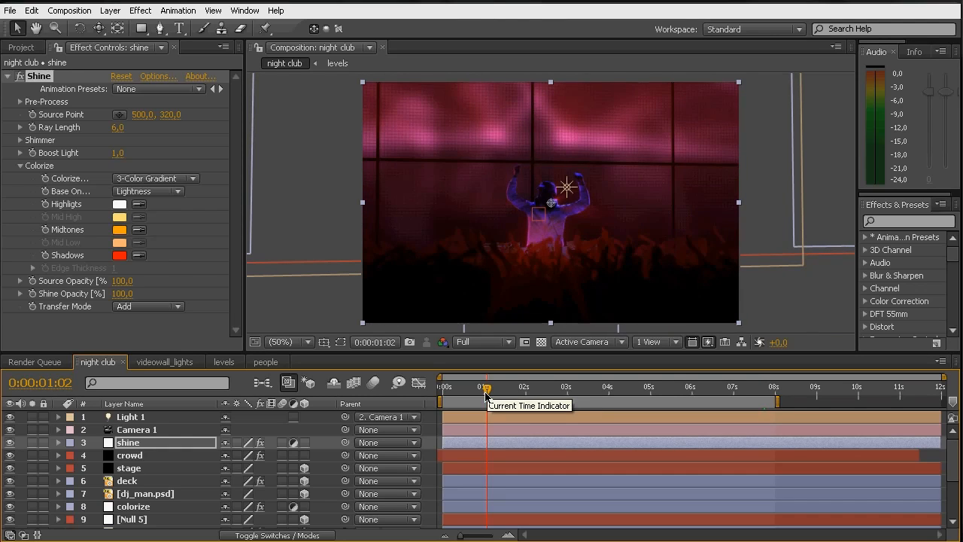
pyautogui.hotkey('ctrl', 's')
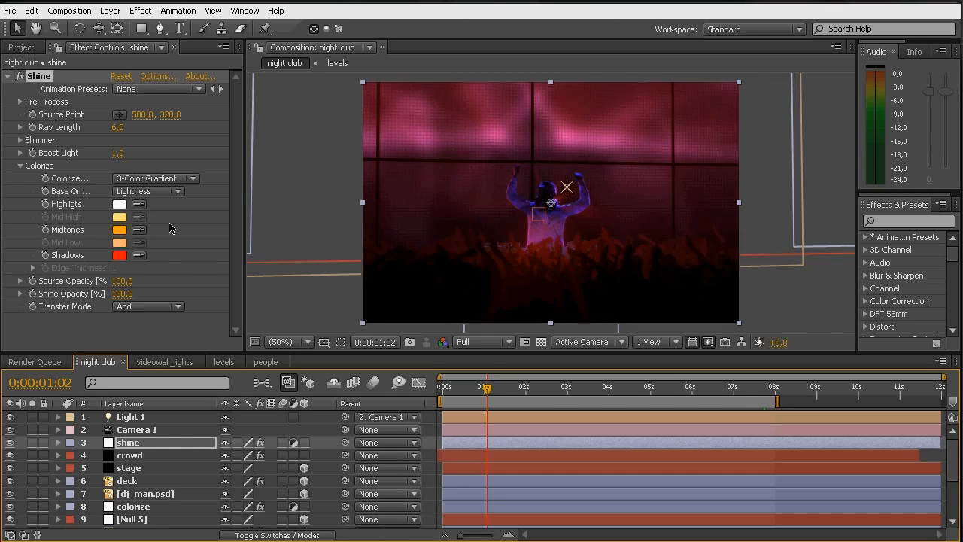
# - Create a black 1000 x 640 px solid and name it lens
pyautogui.hotkey('ctrl', 'y')
pyautogui.click(320, 348)
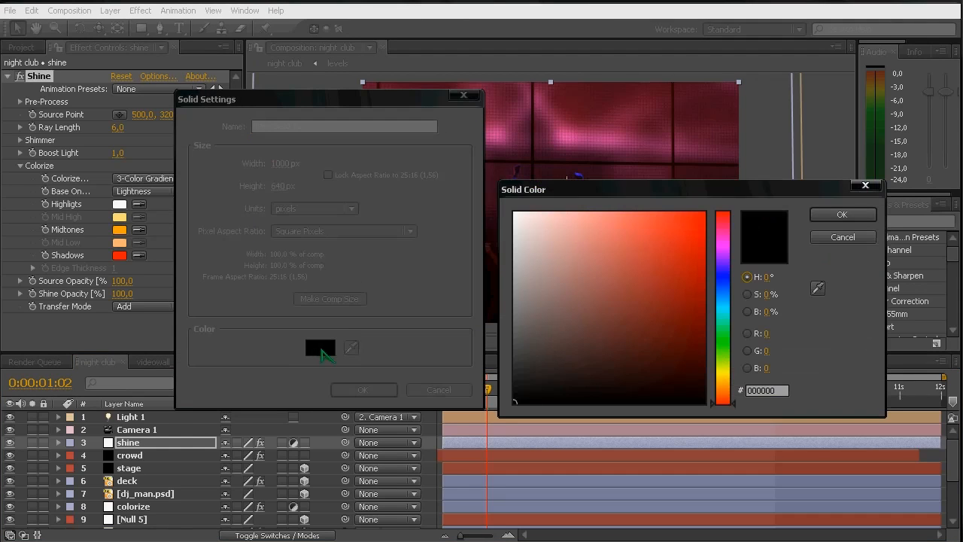
pyautogui.click(835, 216)
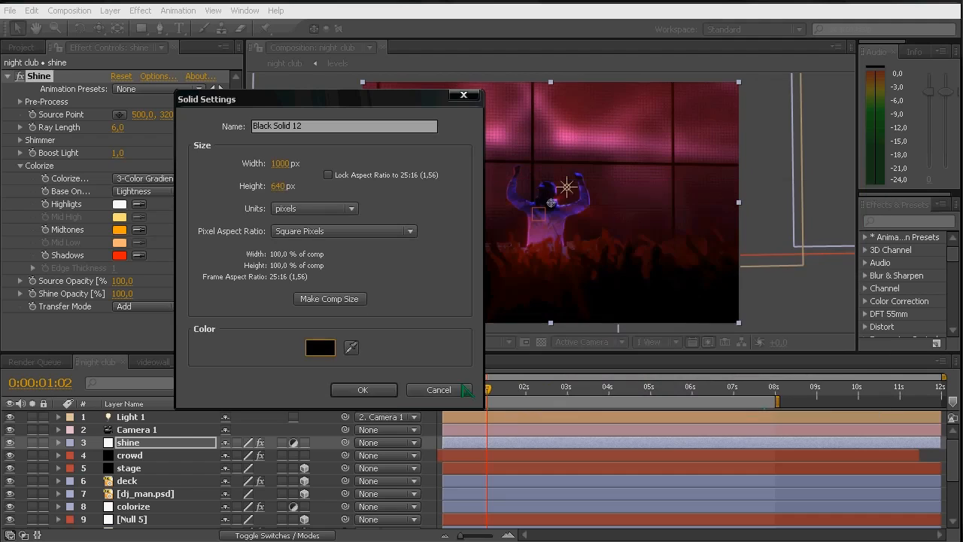
pyautogui.click(365, 390)
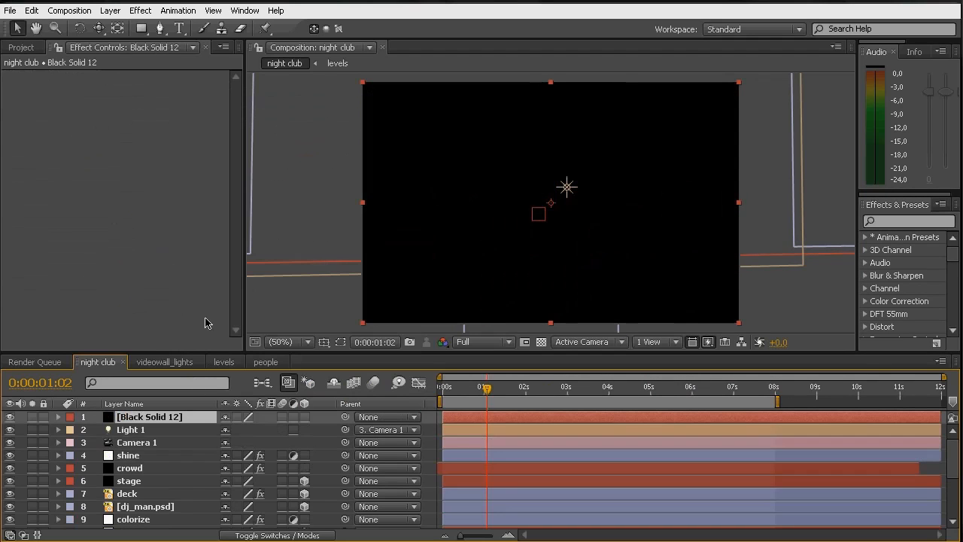
pyautogui.press('Return')
pyautogui.press('BackSpace')
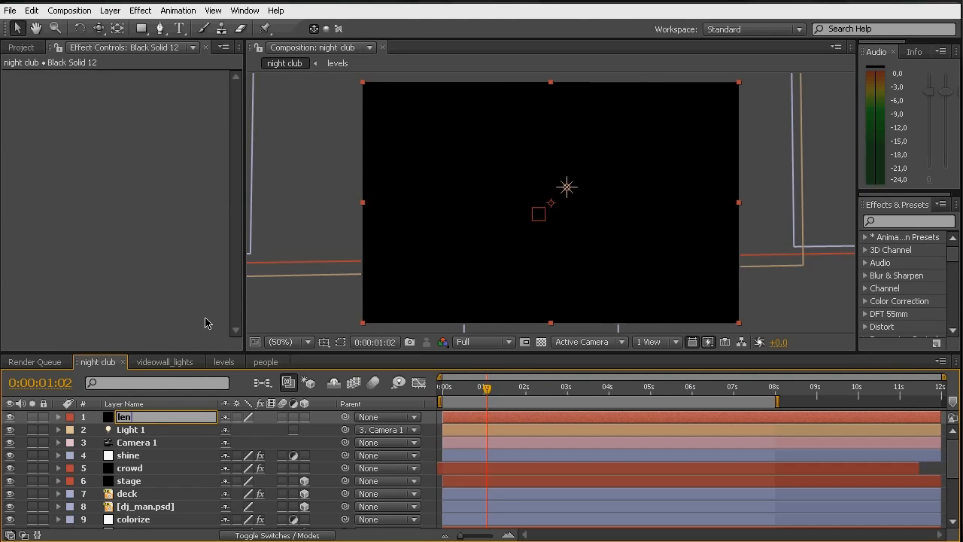
pyautogui.press('Return')
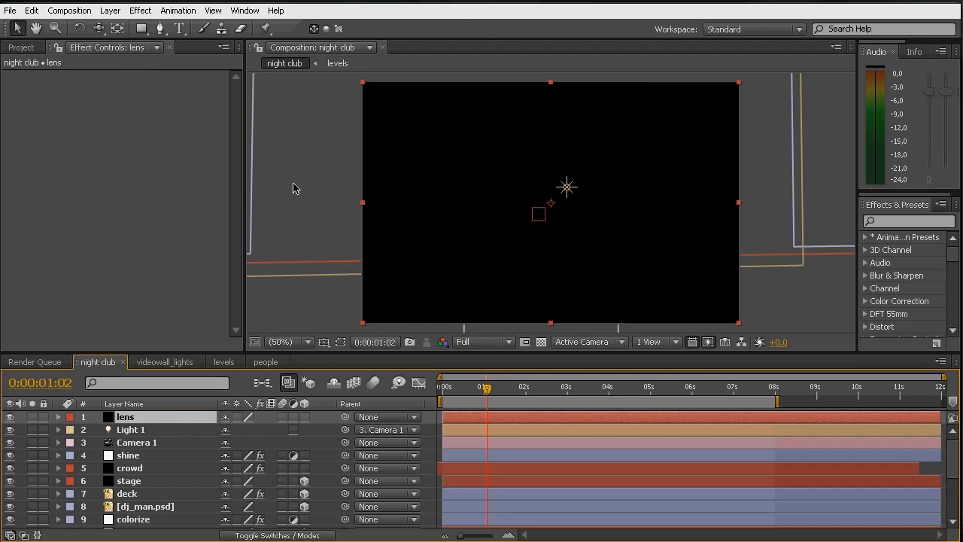
# - Apply Knoll Light Factory EZ to the lens layer and hide the crowd layer
pyautogui.click(140, 11)
pyautogui.moveTo(179, 319)
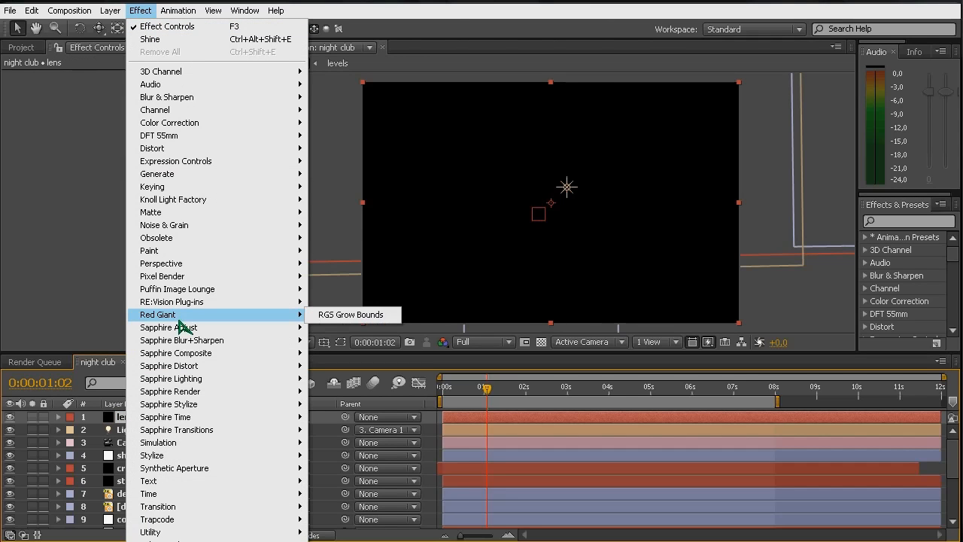
pyautogui.moveTo(202, 202)
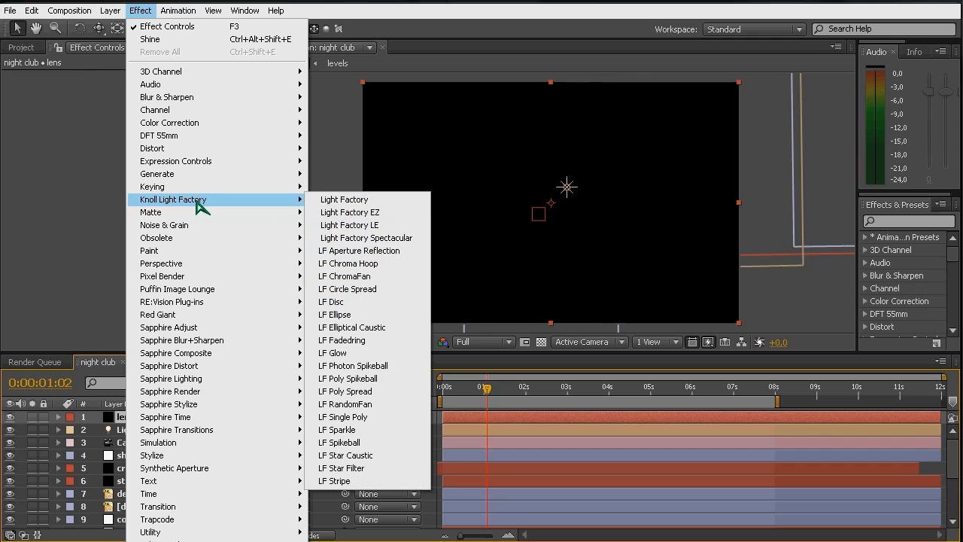
pyautogui.click(352, 214)
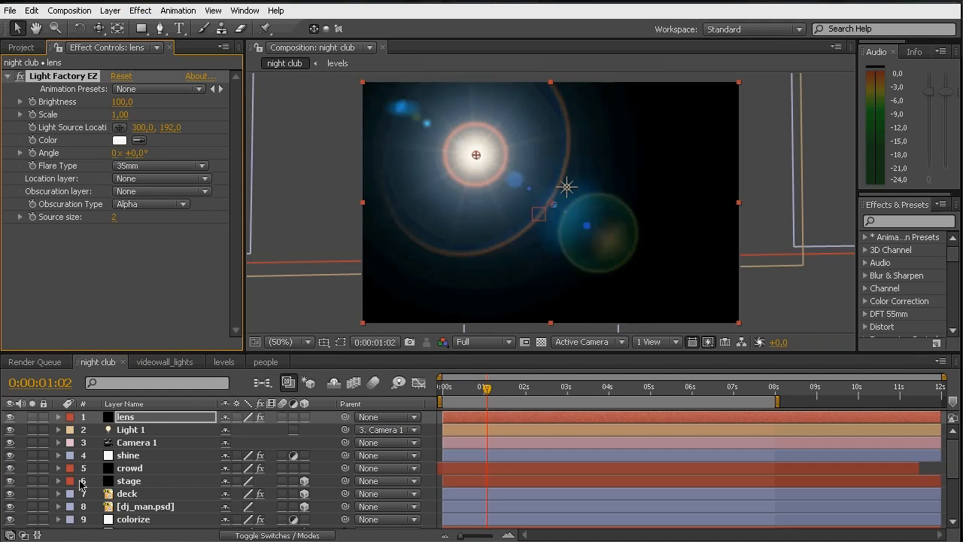
pyautogui.click(11, 469)
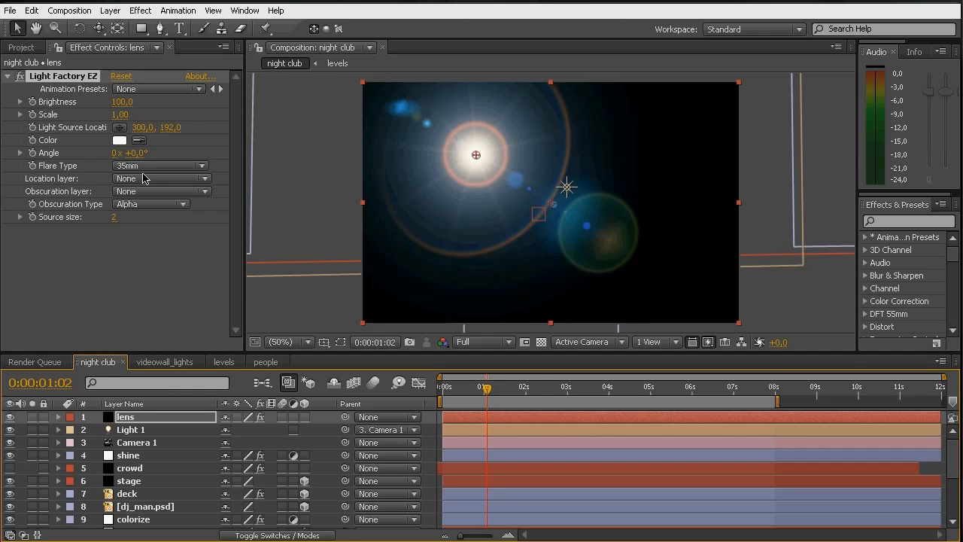
# - Set the lens layer's blending mode to Add
pyautogui.click(190, 419)
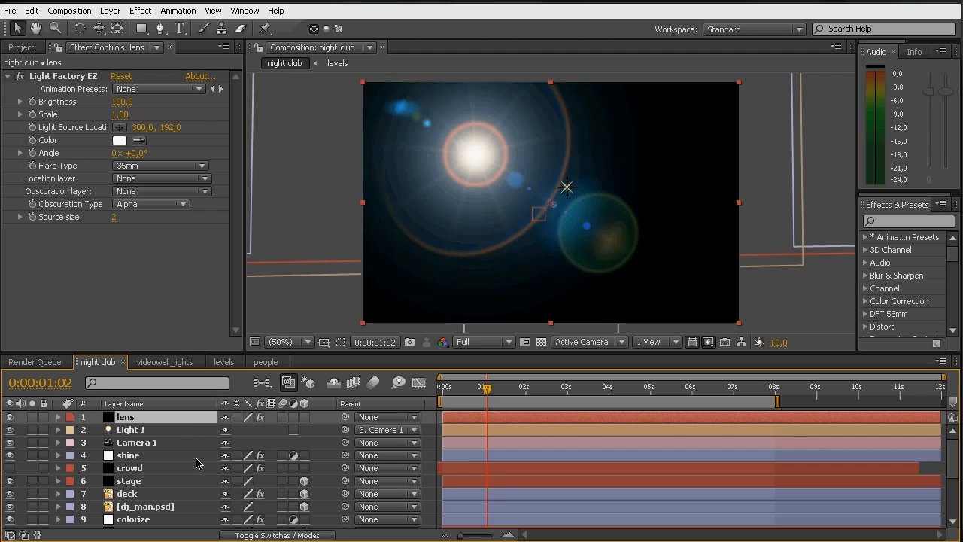
pyautogui.press('F4')
pyautogui.click(243, 417)
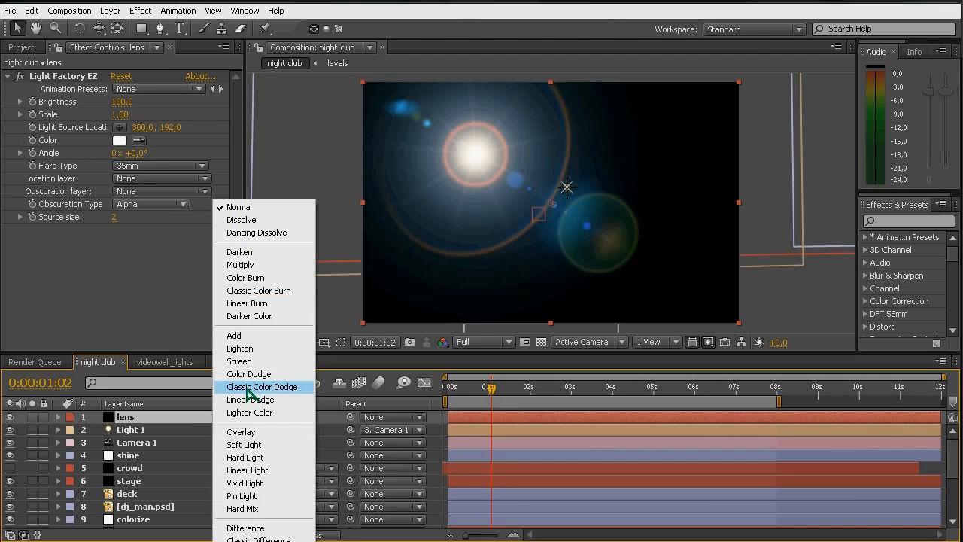
pyautogui.click(254, 338)
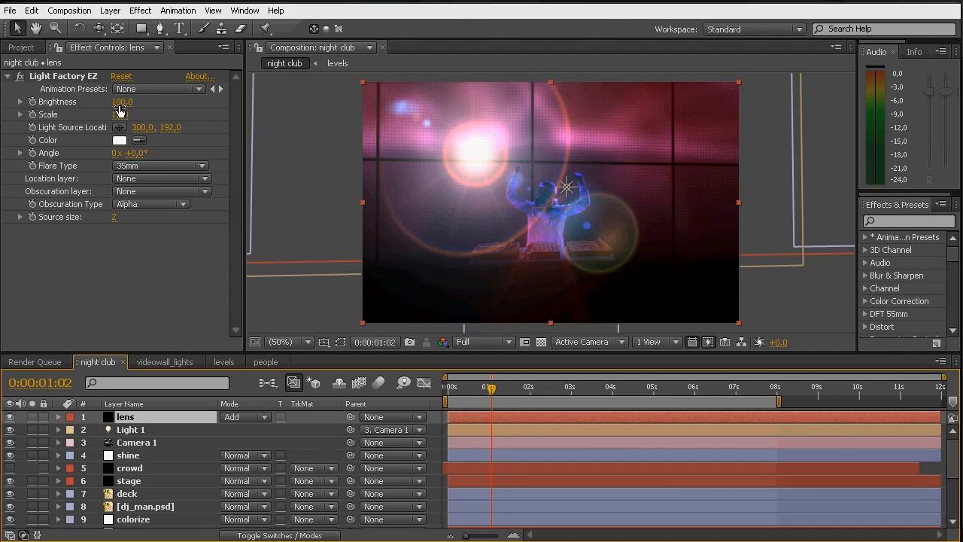
# - Move the Light Factory EZ light source to about 424, 194 and go to 0:00:01:07
pyautogui.click(82, 78)
pyautogui.moveTo(479, 156); pyautogui.dragTo(524, 159)
pyautogui.moveTo(490, 396); pyautogui.dragTo(501, 393)
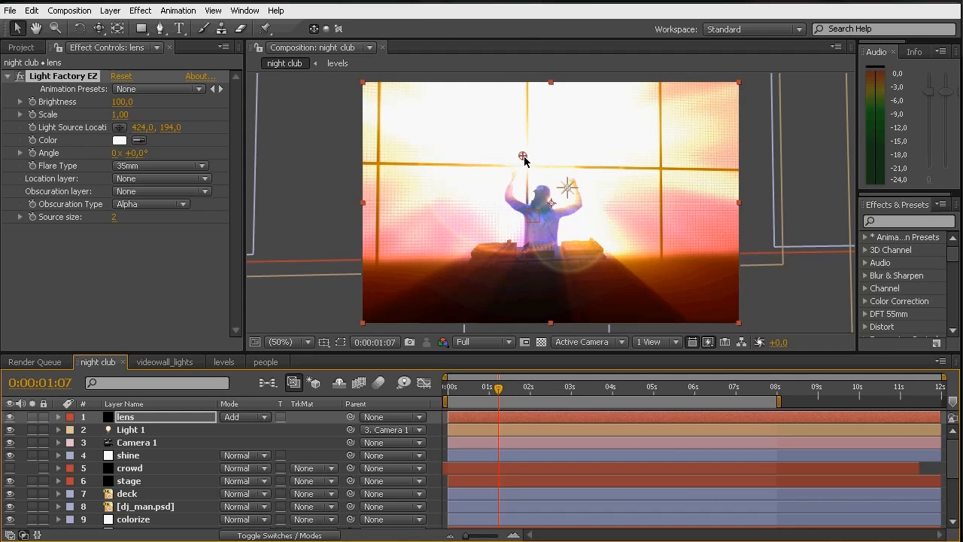
# - Move the Light Factory EZ light source to 402, 182, save, preview other frames and return to 0:00:00:00
pyautogui.moveTo(515, 149); pyautogui.dragTo(507, 146)
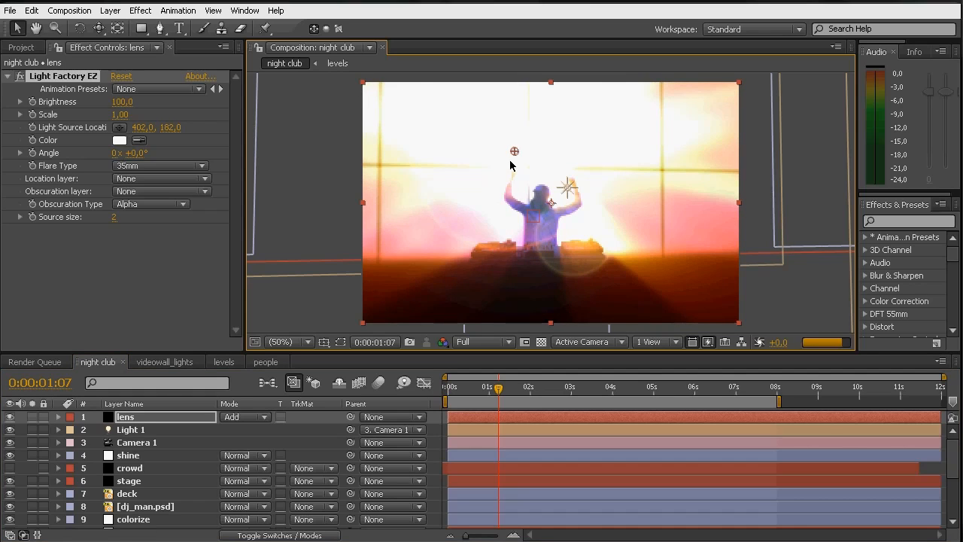
pyautogui.hotkey('ctrl', 's')
pyautogui.moveTo(486, 405); pyautogui.dragTo(513, 399)
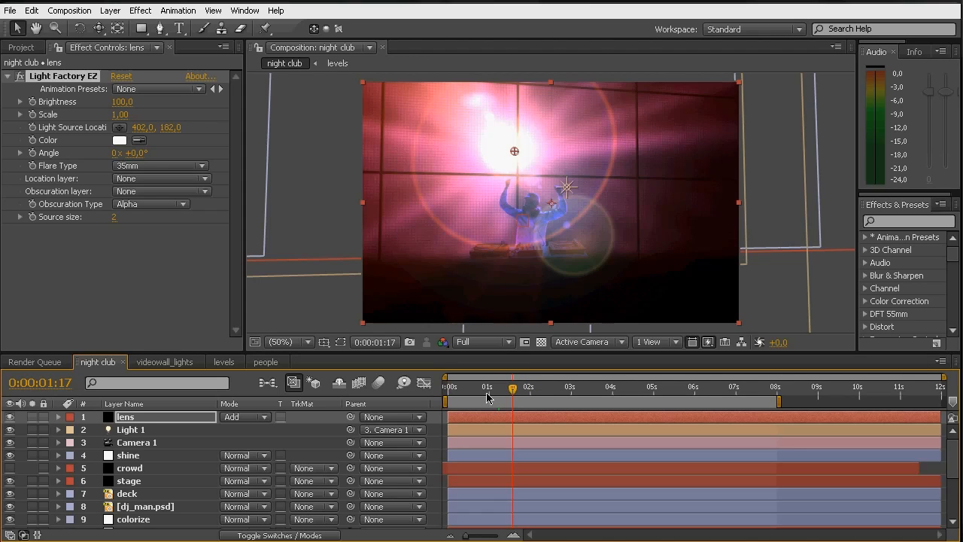
pyautogui.moveTo(516, 391); pyautogui.dragTo(449, 393)
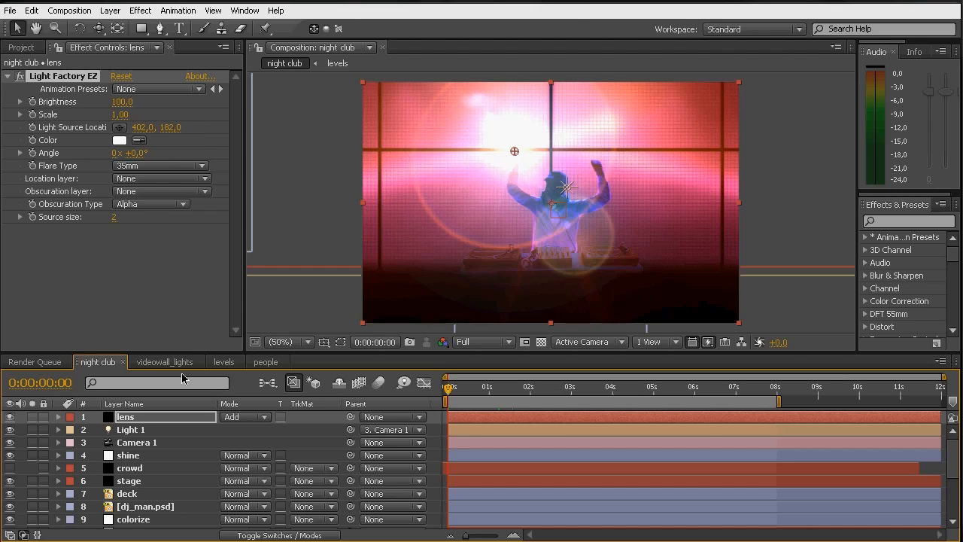
# - Add a null object to the night club composition and make it a 3D layer
pyautogui.click(110, 11)
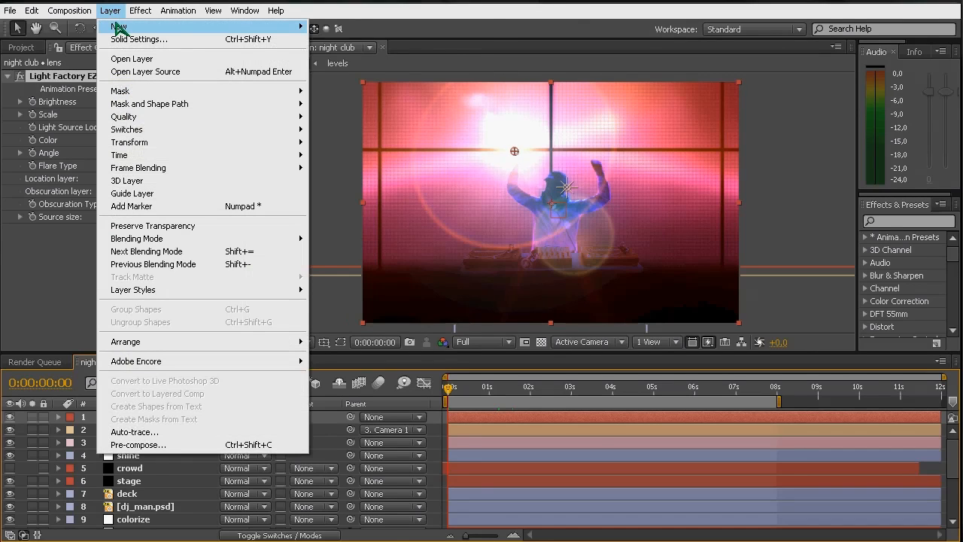
pyautogui.moveTo(215, 30)
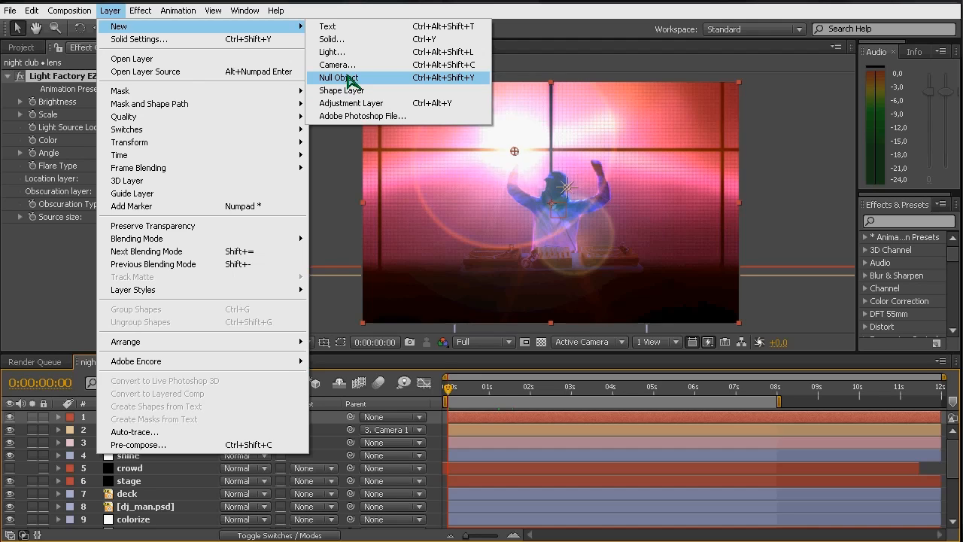
pyautogui.click(339, 78)
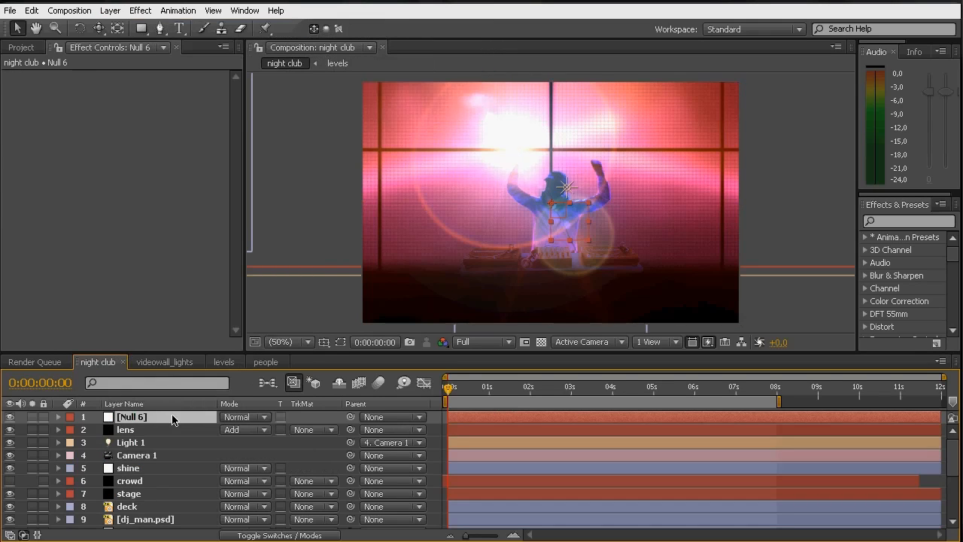
pyautogui.press('F4')
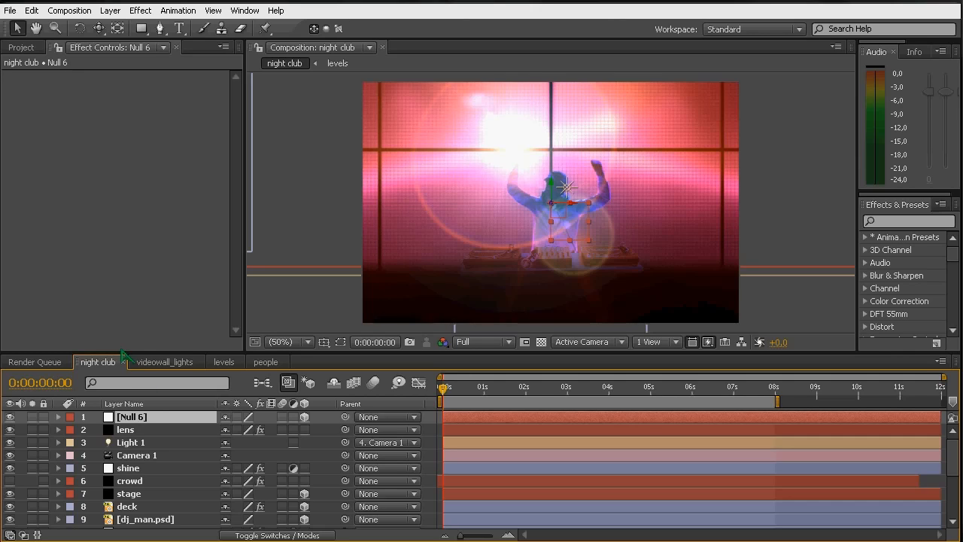
# - Rename the new null object lens pos
pyautogui.press('Return')
pyautogui.press('BackSpace')
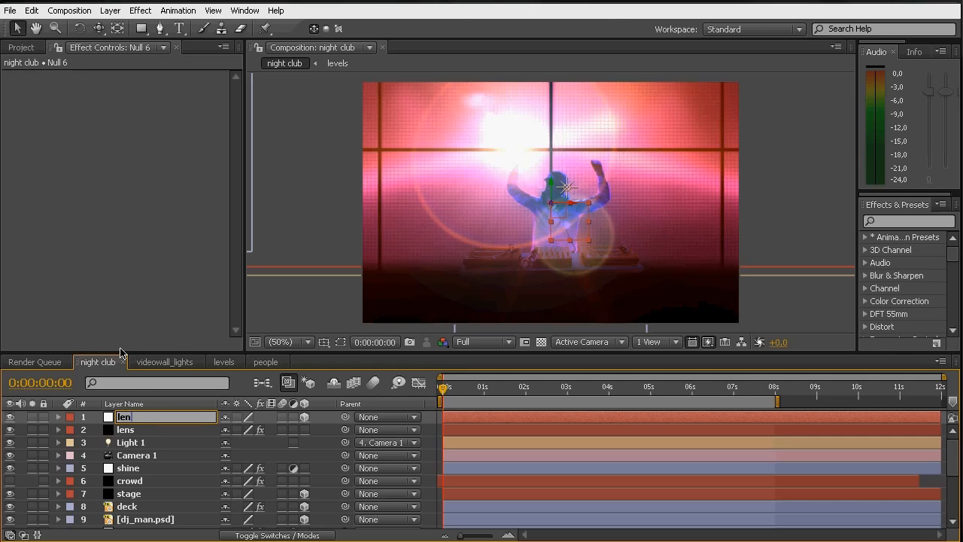
pyautogui.press('Return')
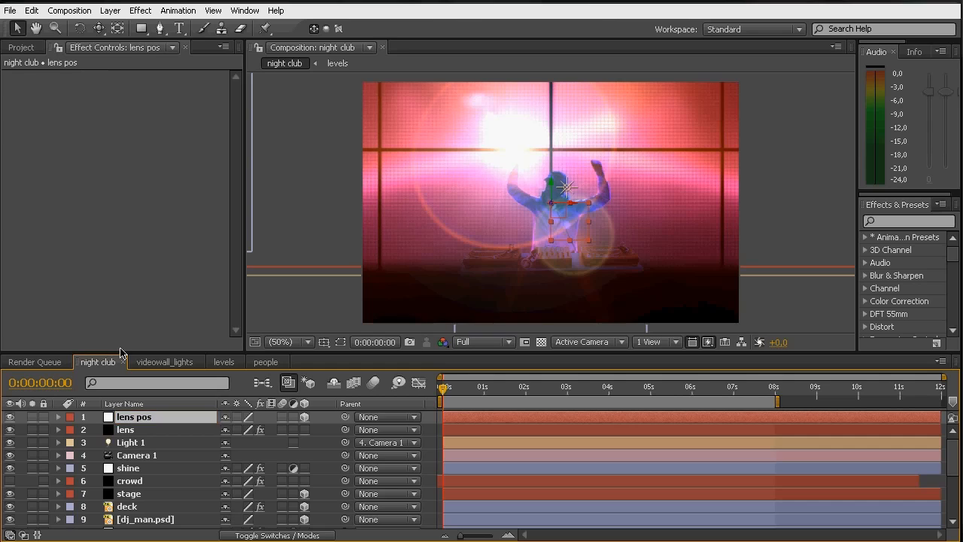
# - Give the lens layer's Light Source Location the expression src=thisComp.layer("lens pos"); src.toComp(anchorPoint)
pyautogui.click(130, 431)
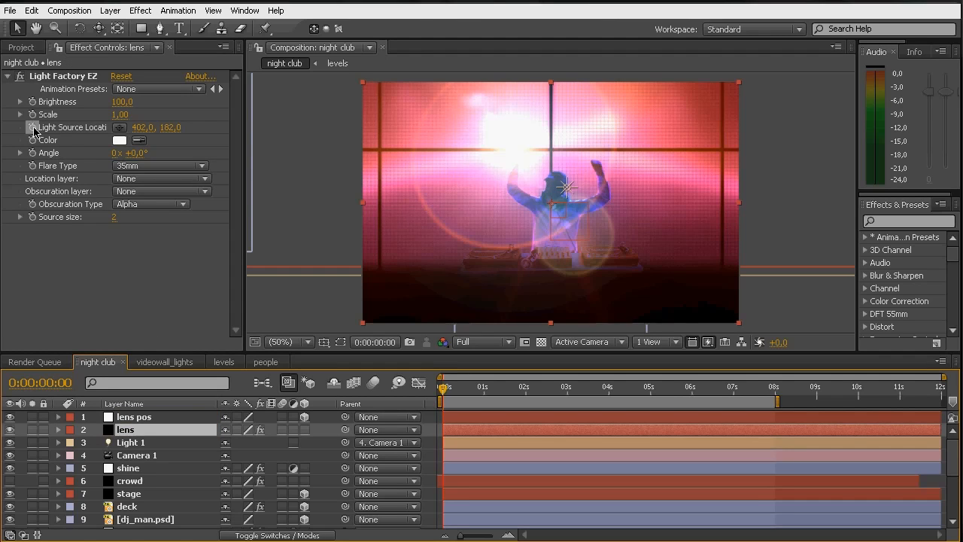
pyautogui.keyDown('alt'); pyautogui.click(33, 130); pyautogui.keyUp('alt')
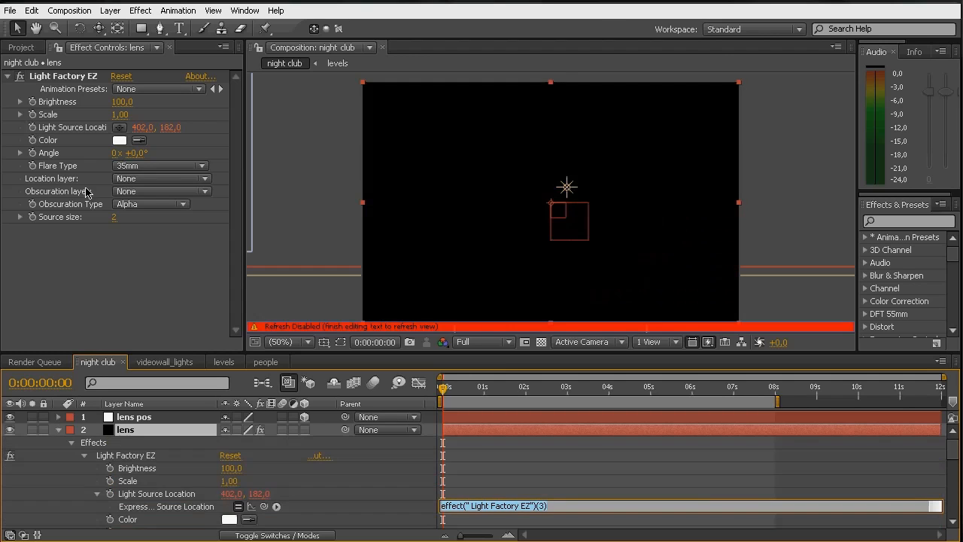
pyautogui.click(552, 503)
pyautogui.moveTo(551, 503); pyautogui.dragTo(429, 509)
pyautogui.write('src=')
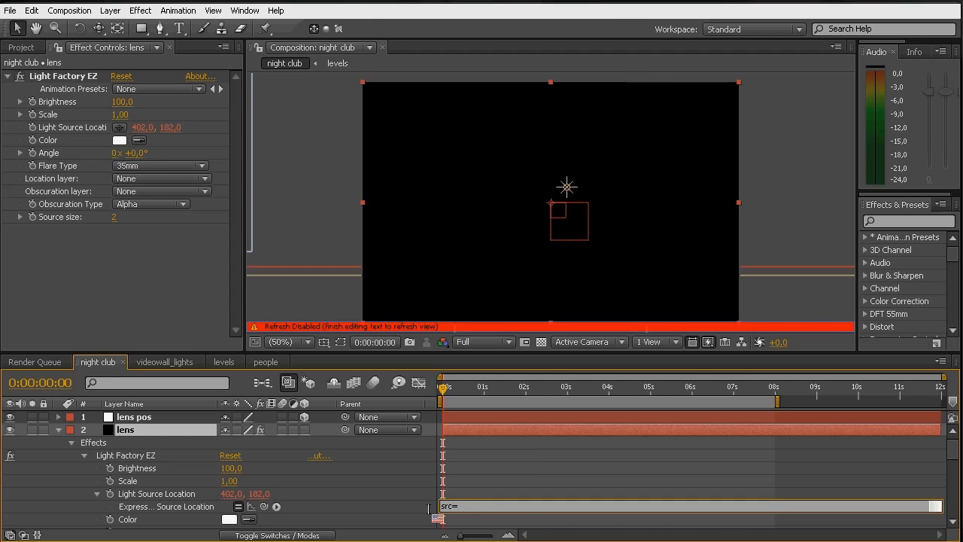
pyautogui.moveTo(263, 506); pyautogui.dragTo(154, 423)
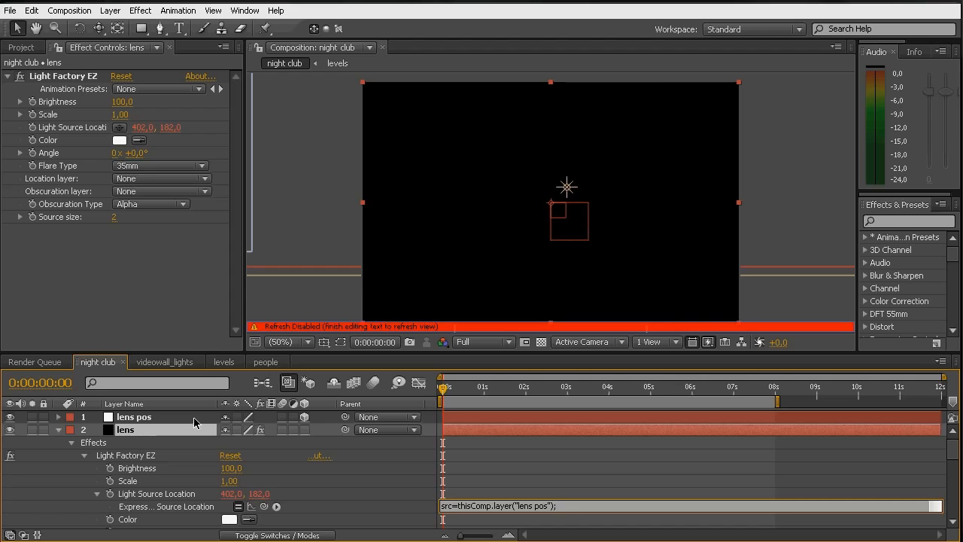
pyautogui.press('Return')
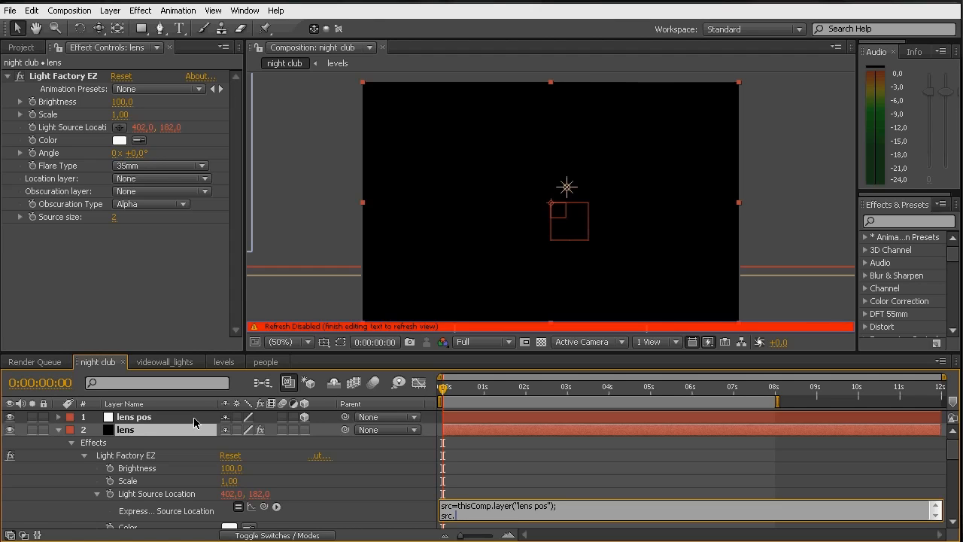
pyautogui.write('src.tocomp()')
pyautogui.click(420, 494)
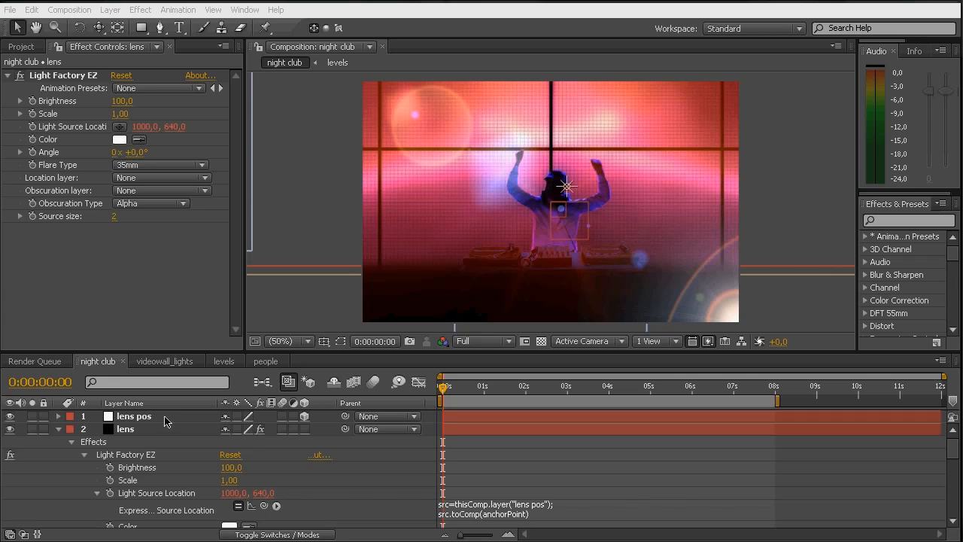
# - Examine the lens pos null's anchor point alongside the Light Source Location expression on the lens layer
pyautogui.click(142, 418)
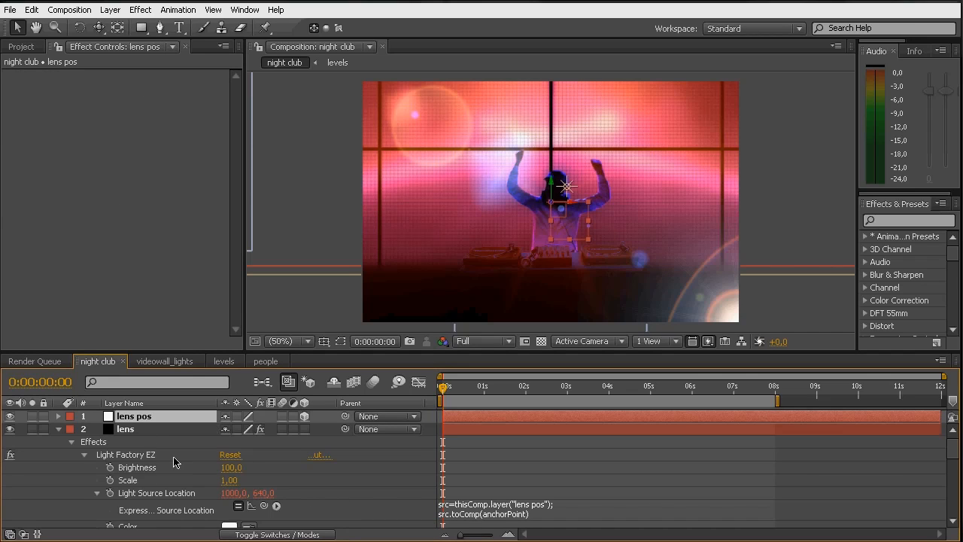
pyautogui.press('p')
pyautogui.press('a')
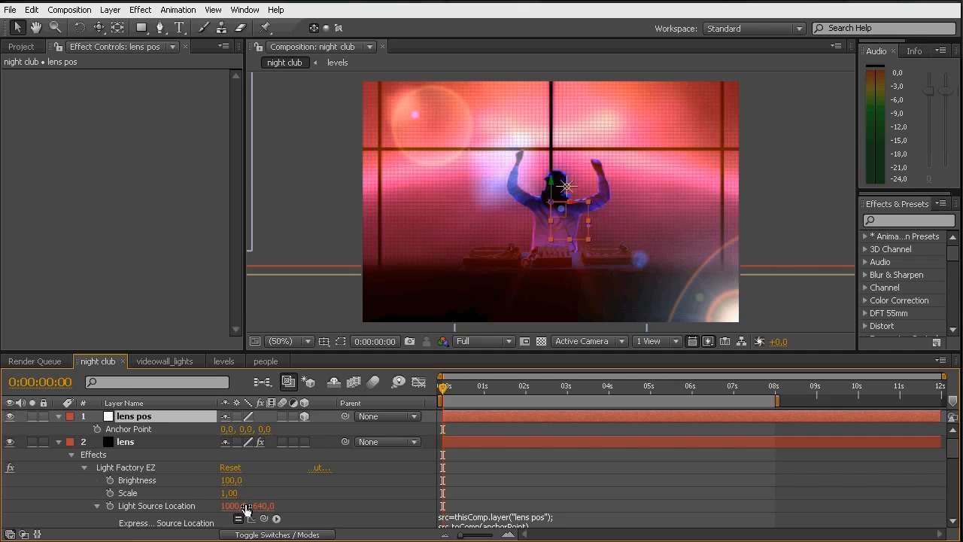
pyautogui.press('h')
pyautogui.moveTo(468, 492); pyautogui.dragTo(471, 460)
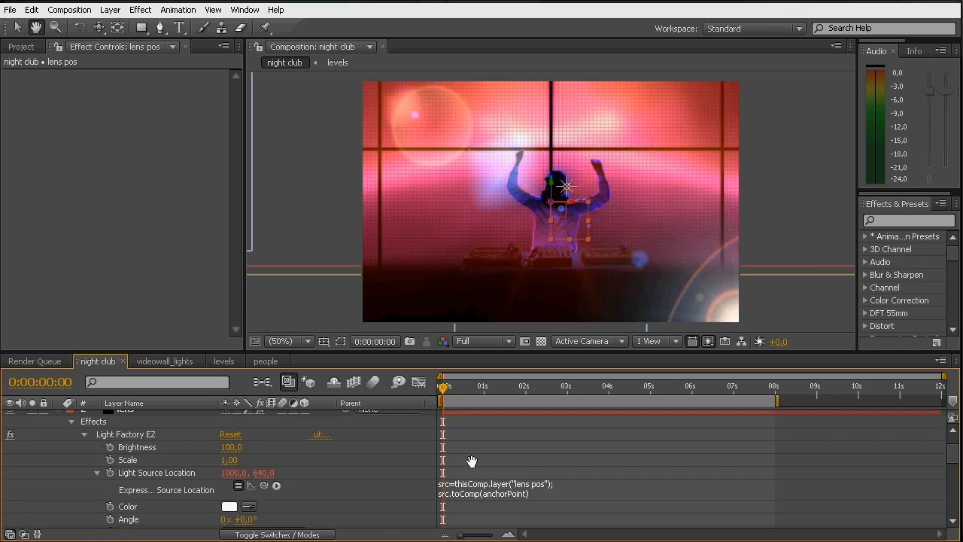
pyautogui.press('v')
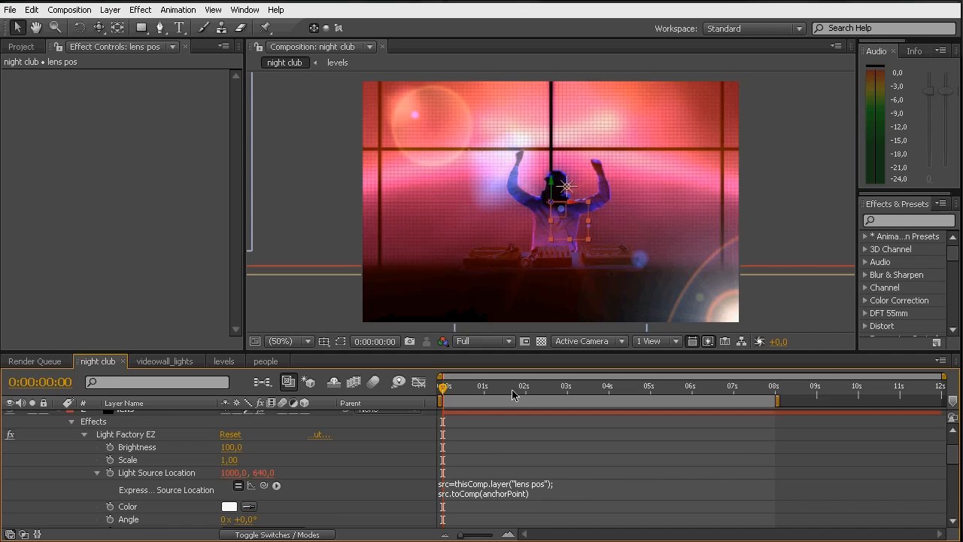
pyautogui.press('h')
pyautogui.moveTo(172, 443); pyautogui.dragTo(178, 476)
pyautogui.press('v')
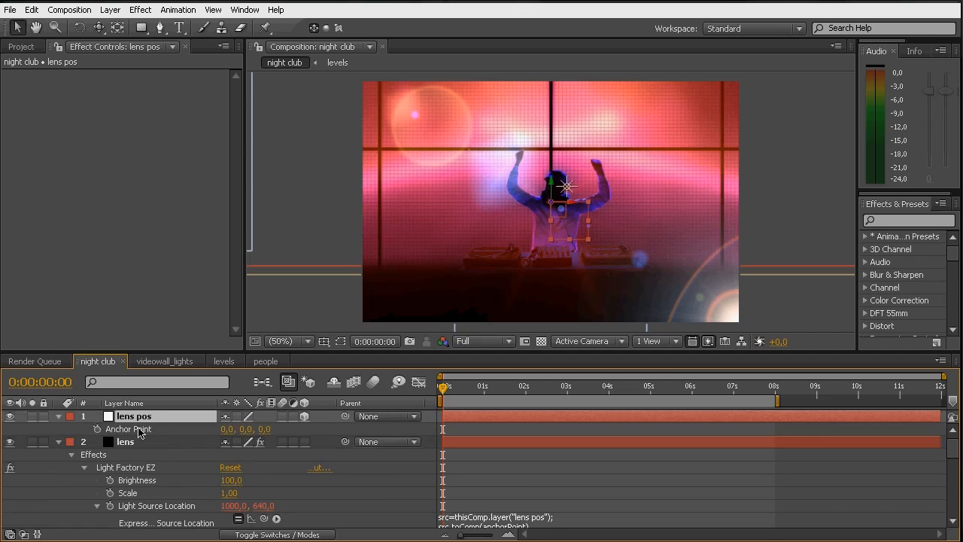
# - Set the lens pos null's position to -68, -166, 500
pyautogui.press('p')
pyautogui.click(283, 430)
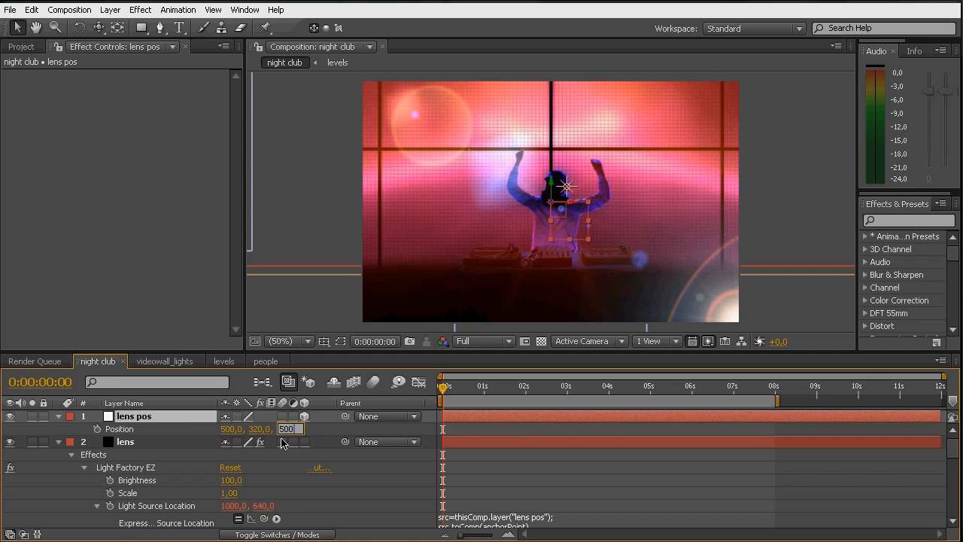
pyautogui.press('Return')
pyautogui.press('p')
pyautogui.press('p')
pyautogui.moveTo(256, 430); pyautogui.dragTo(193, 443)
# - Go to 0:00:01:05, collapse the lens layer's properties and hide the shine layer
pyautogui.moveTo(446, 387); pyautogui.dragTo(496, 399)
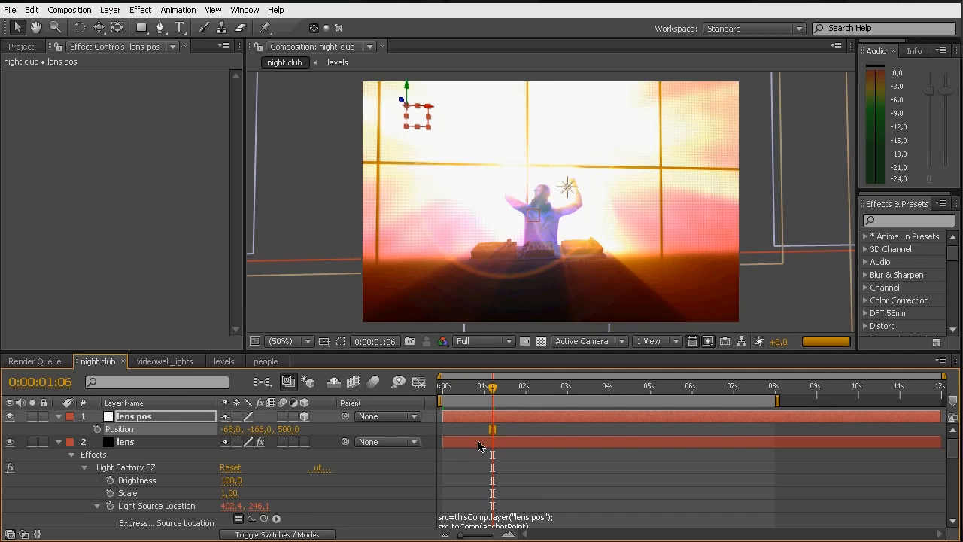
pyautogui.press('pageup')
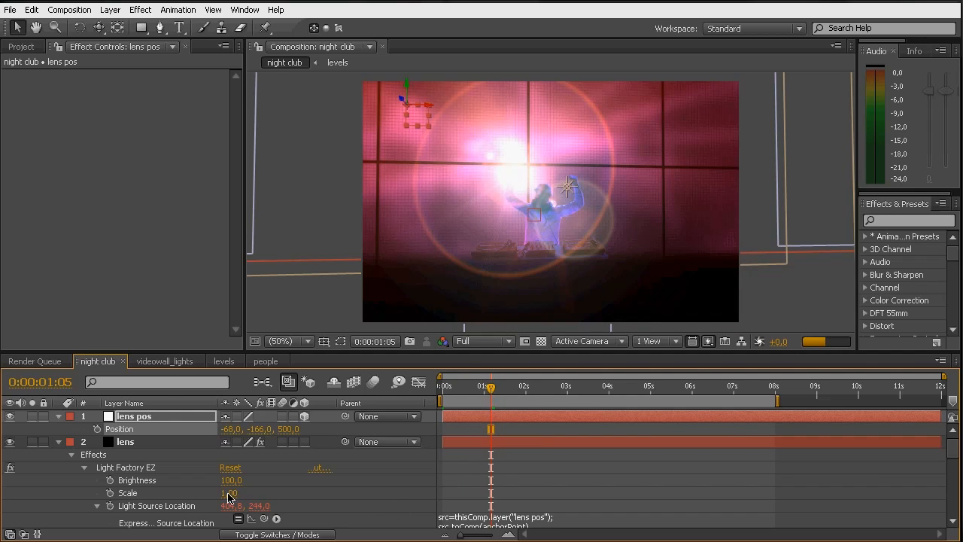
pyautogui.click(59, 442)
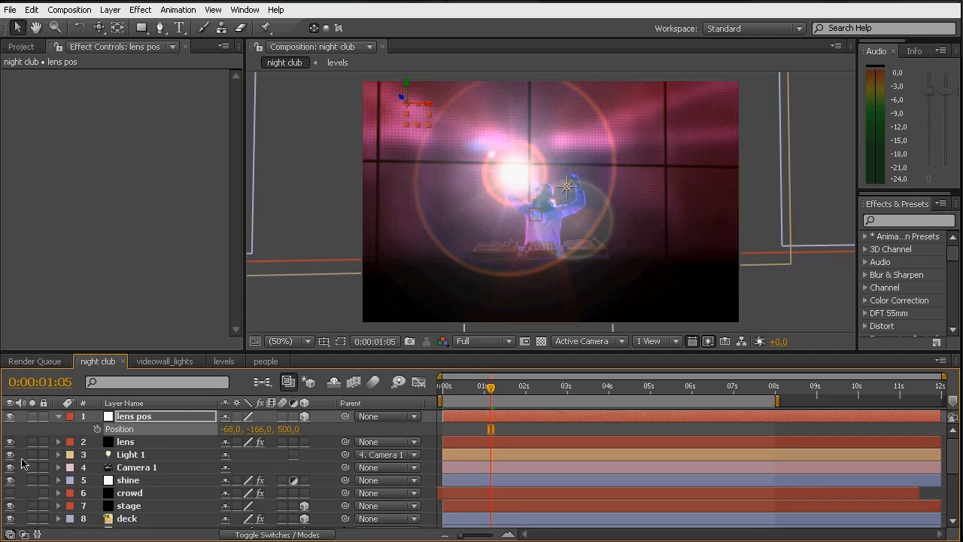
pyautogui.click(11, 480)
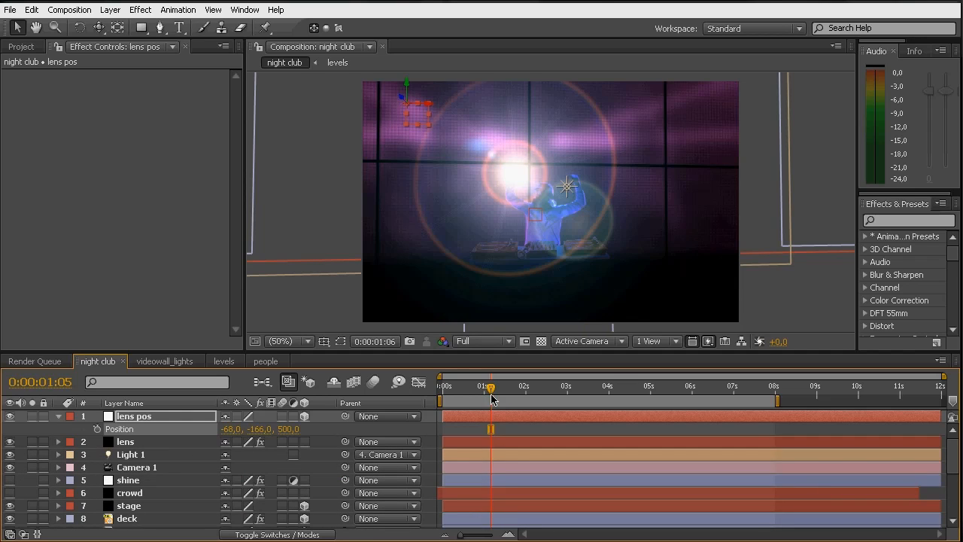
# - Start keyframing the lens flare's Brightness at 0:00:01:07 with a value of 100
pyautogui.moveTo(491, 394); pyautogui.dragTo(494, 396)
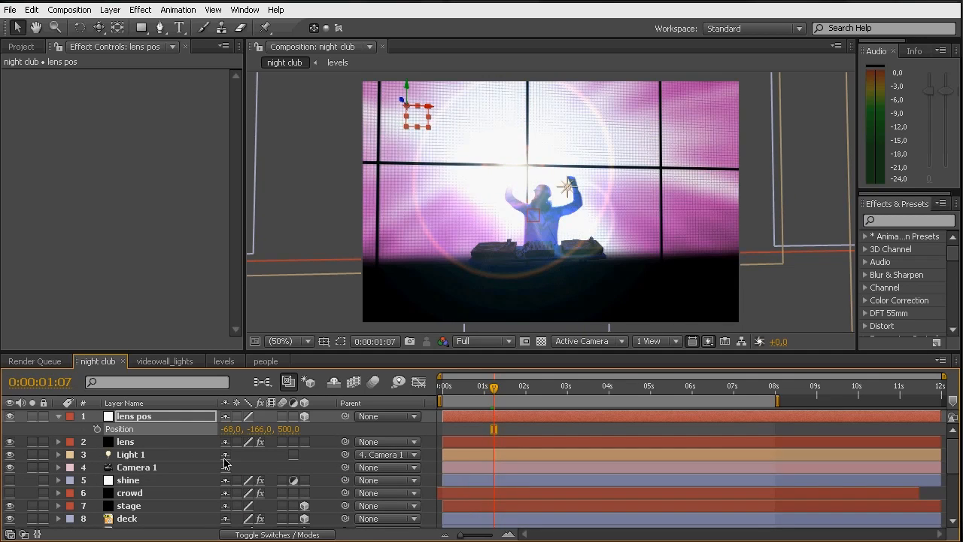
pyautogui.click(136, 419)
pyautogui.click(125, 442)
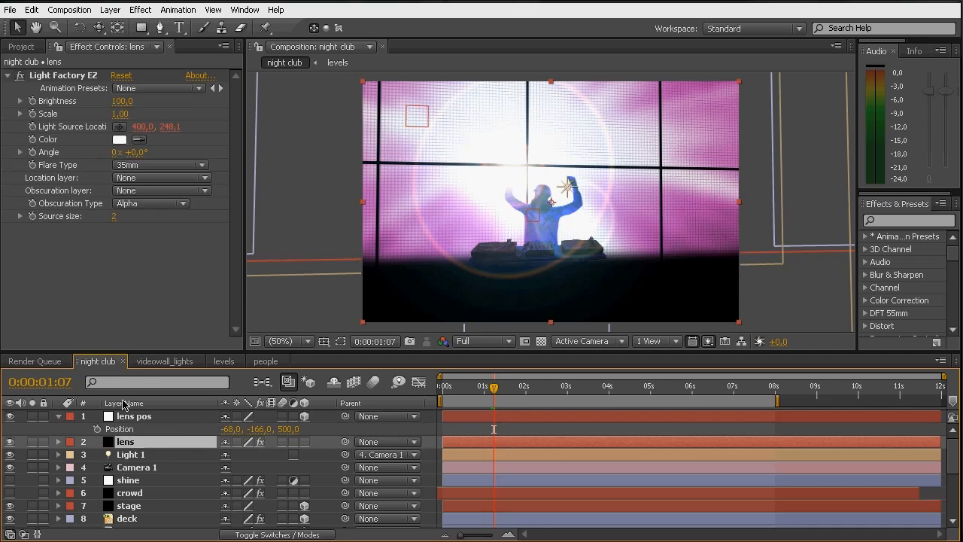
pyautogui.click(38, 110)
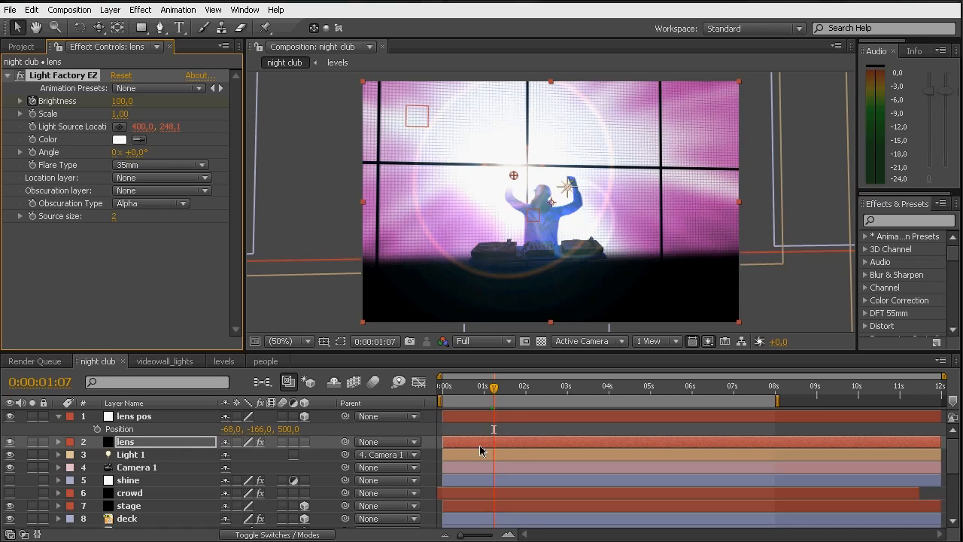
# - Set the lens flare's Brightness to 0 at 0:00:01:06 and save the project
pyautogui.press(';')
pyautogui.moveTo(518, 434); pyautogui.dragTo(639, 435)
pyautogui.moveTo(621, 389); pyautogui.dragTo(609, 389)
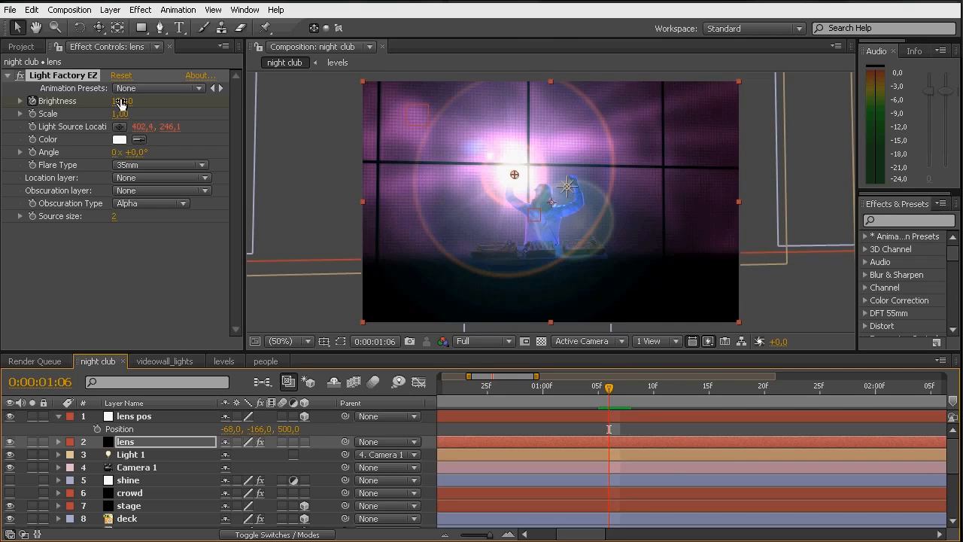
pyautogui.moveTo(116, 104); pyautogui.dragTo(90, 105)
pyautogui.hotkey('ctrl', 's')
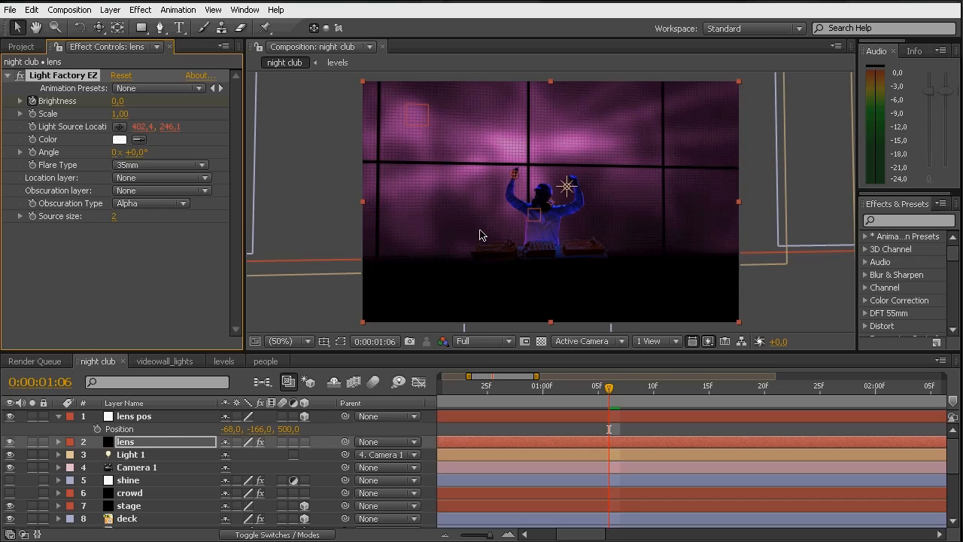
# - Reveal the lens layer's keyframes and add a Brightness keyframe of 100 at 0:00:01:17
pyautogui.click(621, 389)
pyautogui.moveTo(626, 393); pyautogui.dragTo(733, 412)
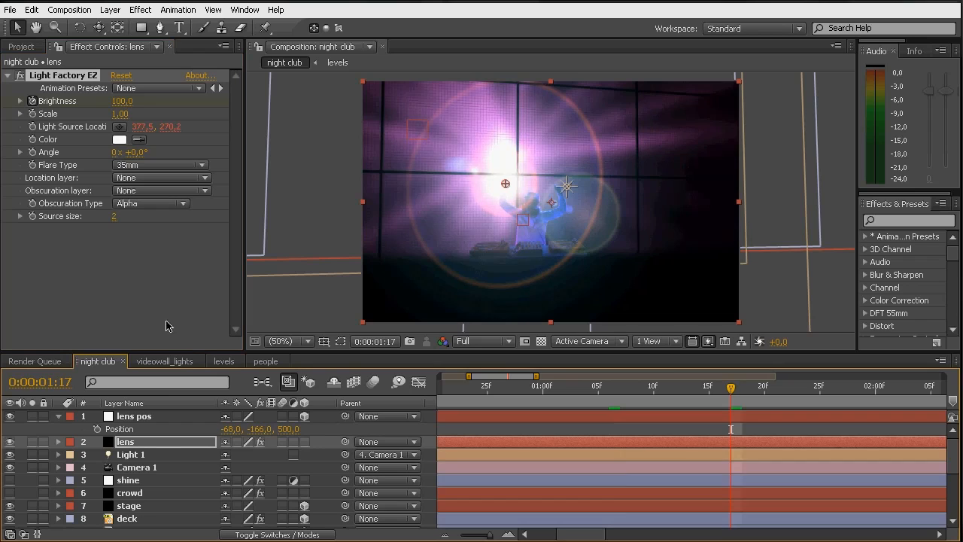
pyautogui.click(136, 447)
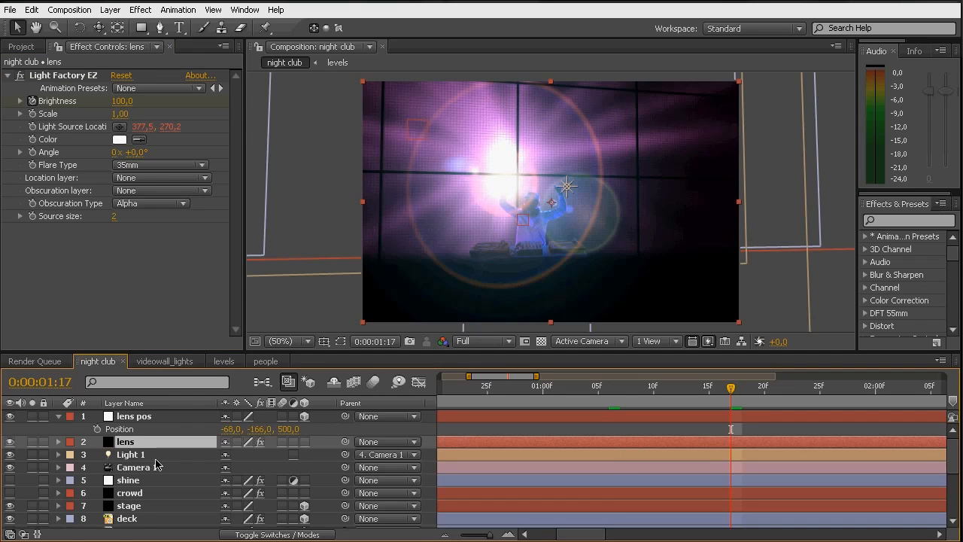
pyautogui.press('u')
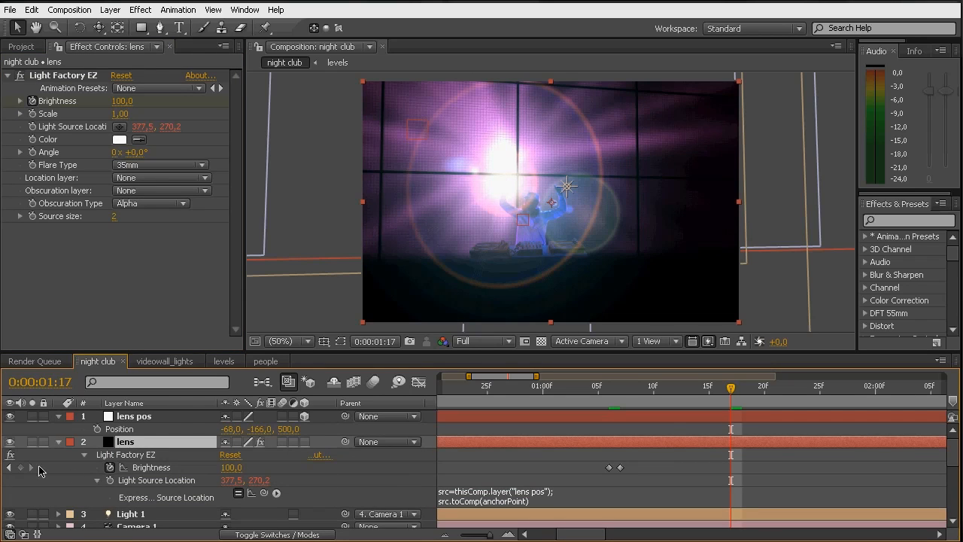
# - Set the lens flare's Brightness to 0 at 0:00:01:18
pyautogui.moveTo(734, 391); pyautogui.dragTo(742, 392)
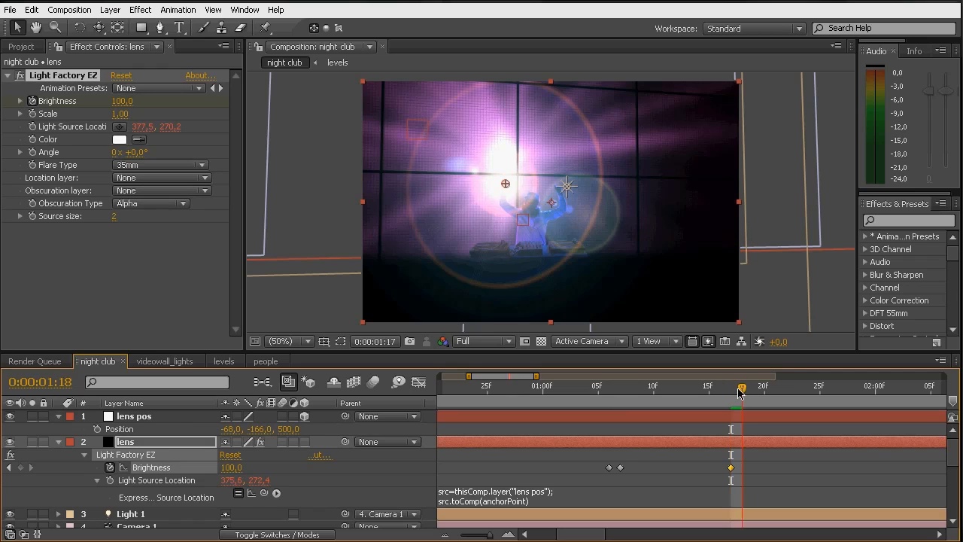
pyautogui.click(121, 101)
pyautogui.write('0')
pyautogui.press('Return')
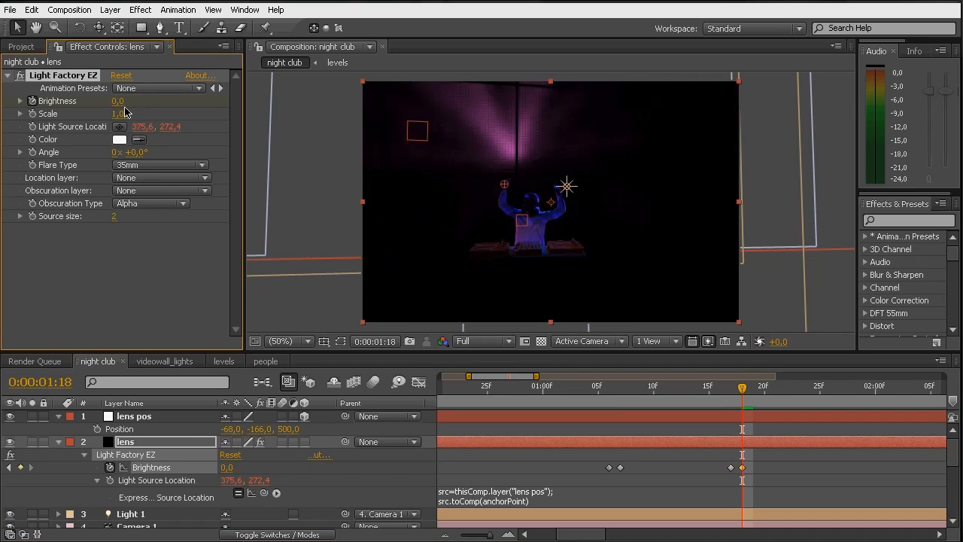
# - Set the lens flare's Brightness keyframes at 0:00:01:07 and 0:00:01:17 to 75
pyautogui.doubleClick(620, 467)
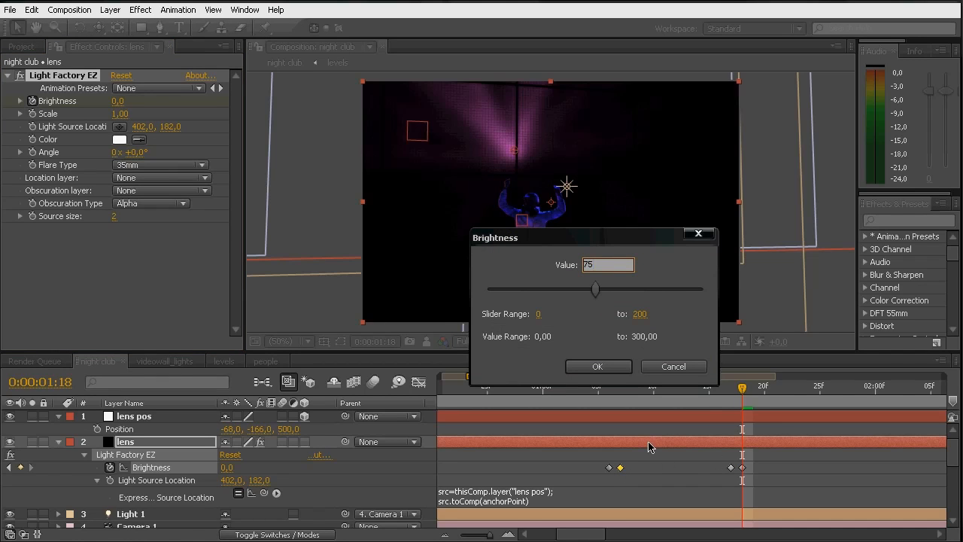
pyautogui.press('Return')
pyautogui.doubleClick(731, 467)
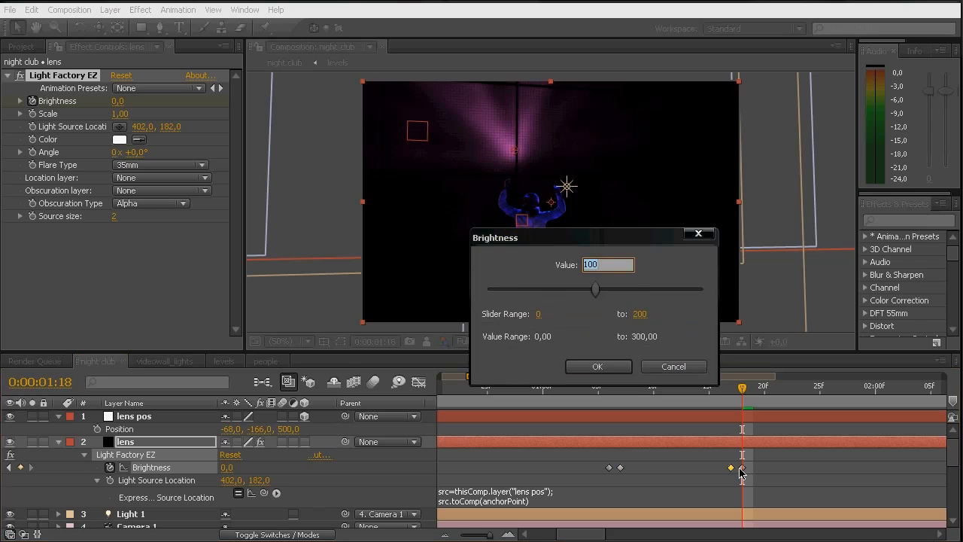
pyautogui.press('Return')
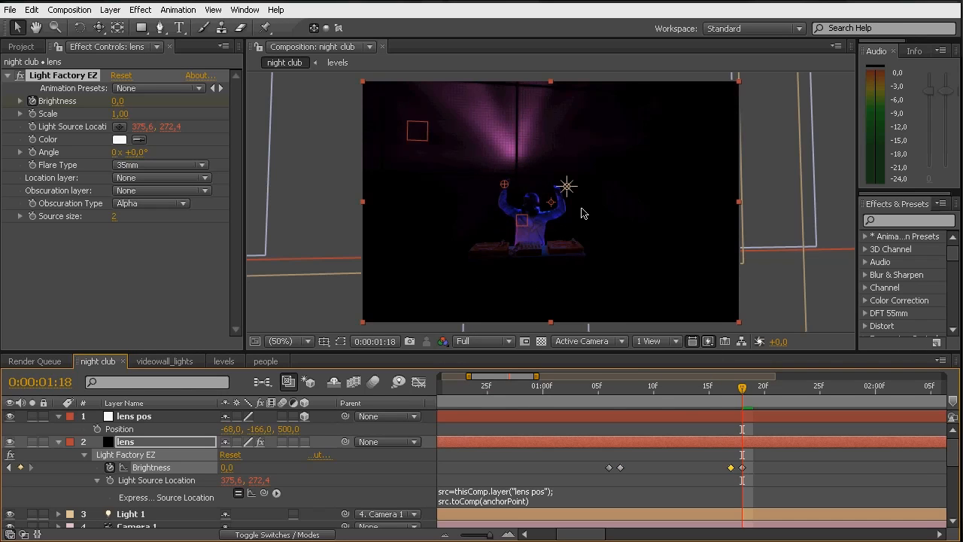
# - Copy the four Brightness keyframes of the first flash and paste them at 0:00:02:22
pyautogui.click(610, 387)
pyautogui.moveTo(611, 390); pyautogui.dragTo(758, 398)
pyautogui.scroll(-8, 672, 448)
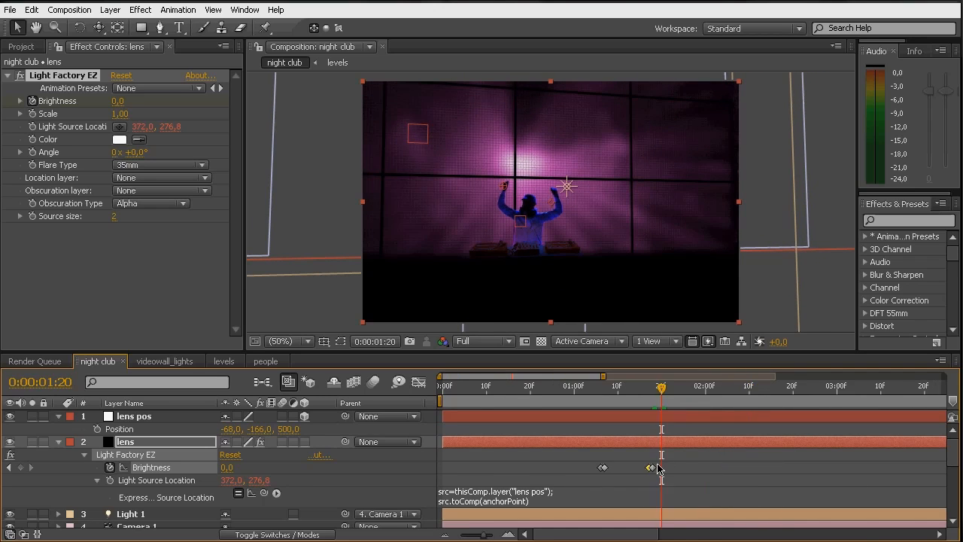
pyautogui.click(562, 391)
pyautogui.moveTo(562, 391)
pyautogui.mouseDown()
pyautogui.moveTo(587, 390)
pyautogui.moveTo(578, 390)
pyautogui.mouseUp()
pyautogui.moveTo(493, 458); pyautogui.dragTo(537, 475)
pyautogui.hotkey('ctrl', 'v')
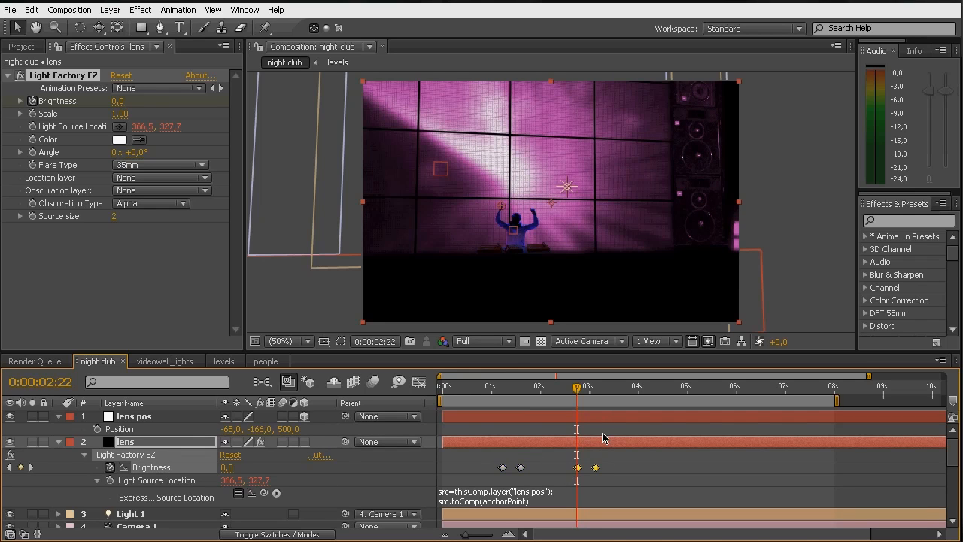
pyautogui.press('=')
pyautogui.press('=')
pyautogui.press('=')
pyautogui.moveTo(579, 391)
pyautogui.mouseDown()
pyautogui.moveTo(607, 396)
pyautogui.moveTo(577, 394)
pyautogui.mouseUp()
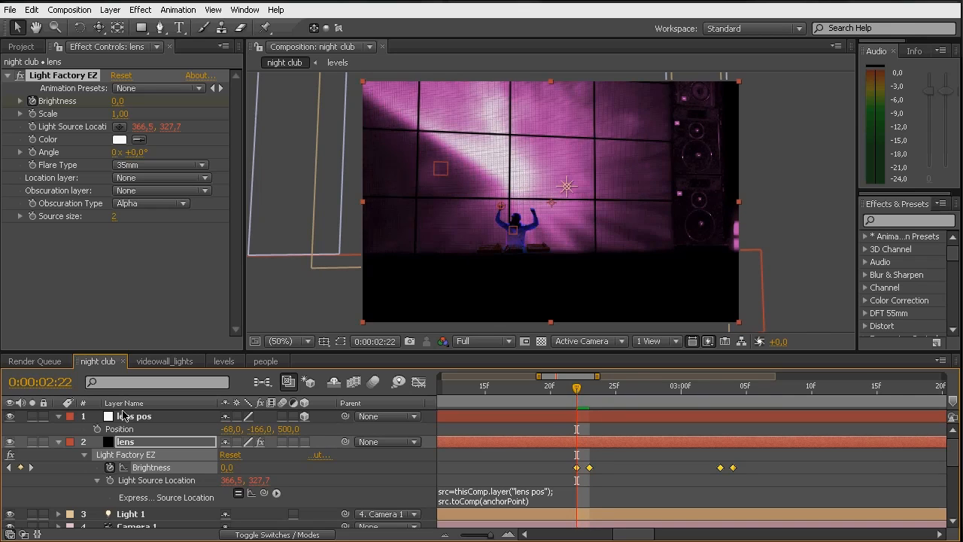
# - Keyframe the lens pos null's Position at 0:00:02:22, and set it to 20, -336, 500 at 0:00:02:23
pyautogui.click(98, 429)
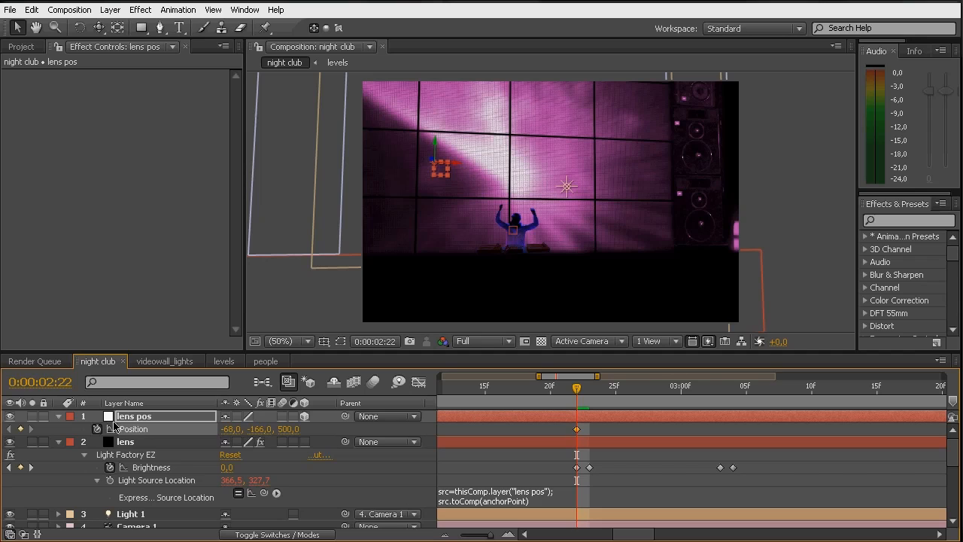
pyautogui.click(138, 416)
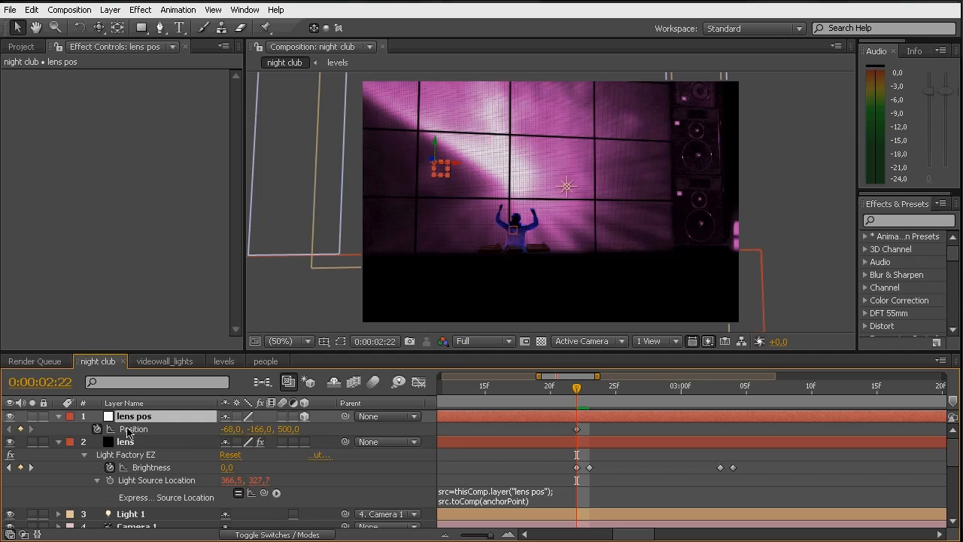
pyautogui.moveTo(580, 394); pyautogui.dragTo(590, 393)
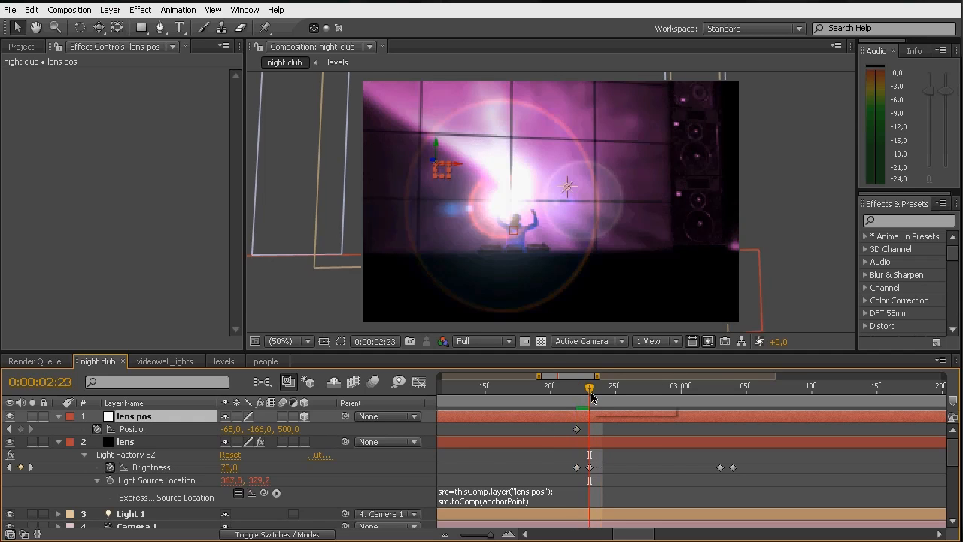
pyautogui.moveTo(259, 429); pyautogui.dragTo(170, 432)
pyautogui.moveTo(236, 433); pyautogui.dragTo(207, 433)
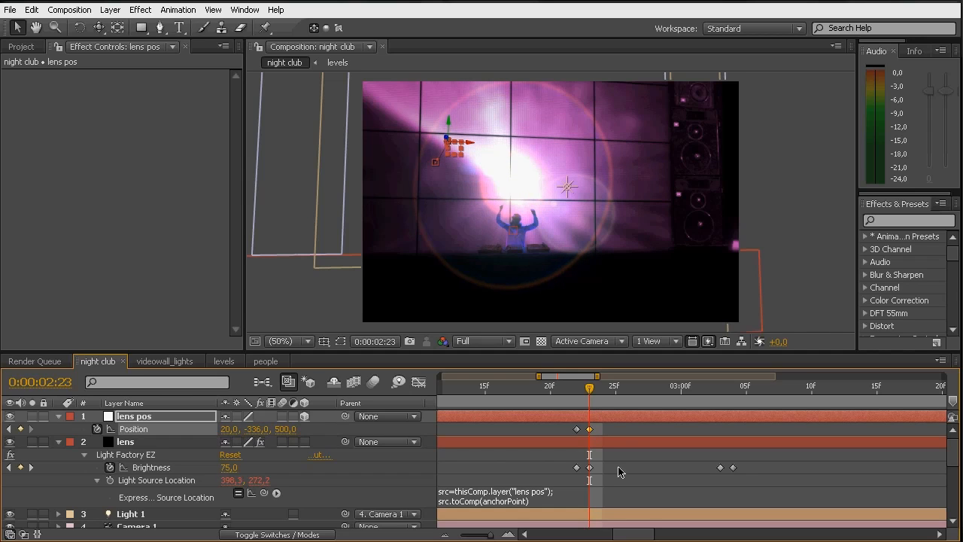
# - Convert both lens pos Position keyframes to hold keyframes
pyautogui.moveTo(603, 427); pyautogui.dragTo(560, 438)
pyautogui.rightClick(589, 429)
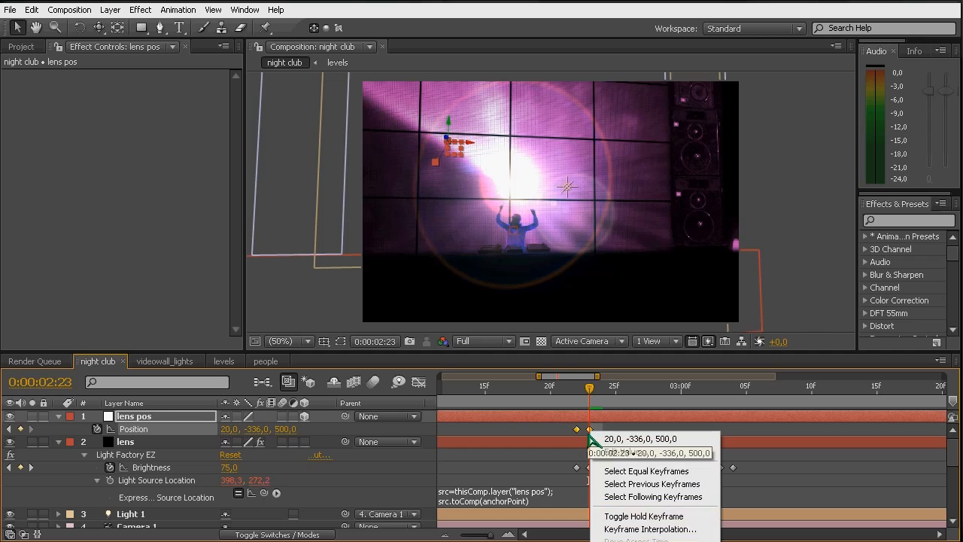
pyautogui.click(624, 518)
pyautogui.moveTo(590, 429); pyautogui.dragTo(577, 429)
pyautogui.moveTo(587, 390); pyautogui.dragTo(825, 403)
pyautogui.press('[')
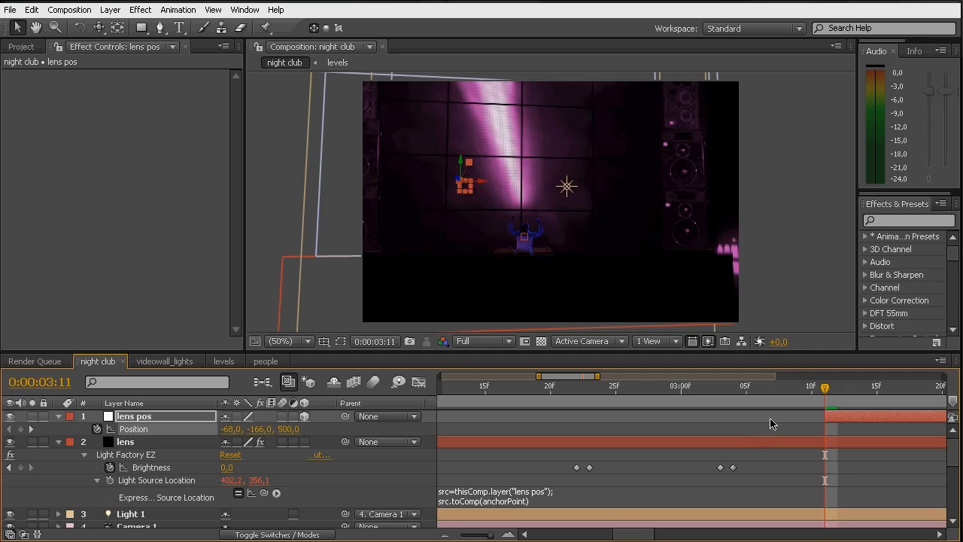
pyautogui.hotkey('ctrl', 'z')
# - Copy the second flash's four Brightness keyframes, paste them at 0:00:04:18, and scrub through the added flash
pyautogui.press('-')
pyautogui.press('-')
pyautogui.press('-')
pyautogui.moveTo(714, 395)
pyautogui.mouseDown()
pyautogui.moveTo(740, 395)
pyautogui.moveTo(725, 395)
pyautogui.mouseUp()
pyautogui.moveTo(601, 462); pyautogui.dragTo(654, 493)
pyautogui.hotkey('ctrl', 'c')
pyautogui.hotkey('ctrl', 'v')
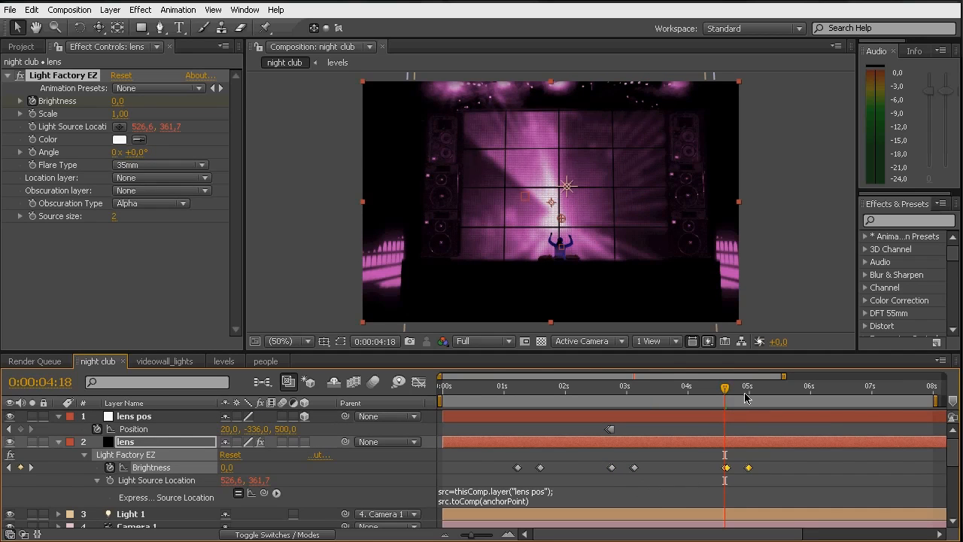
pyautogui.moveTo(728, 402); pyautogui.dragTo(774, 399)
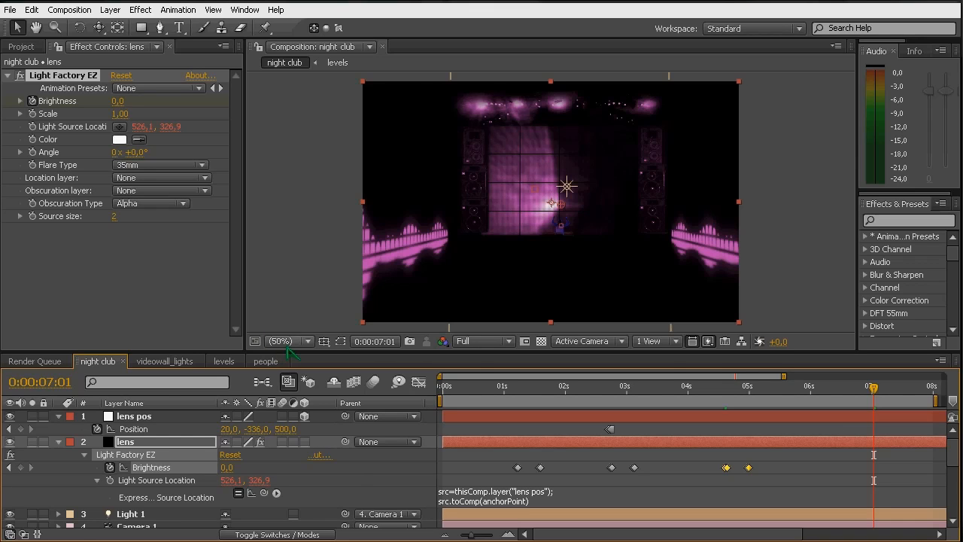
# - Collapse the lens pos and lens layers, make the shine and crowd layers visible again, and save the project
pyautogui.click(293, 341)
pyautogui.click(289, 358)
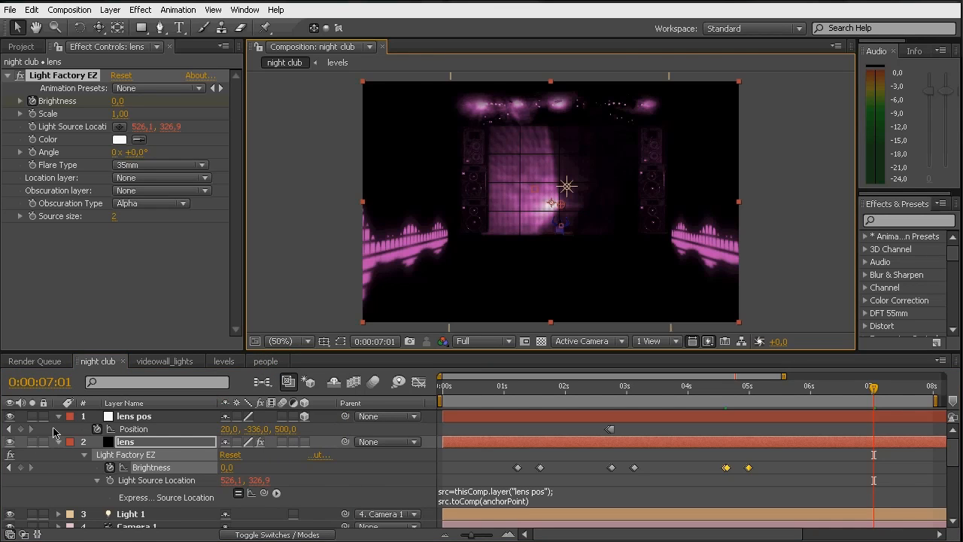
pyautogui.click(59, 416)
pyautogui.click(59, 429)
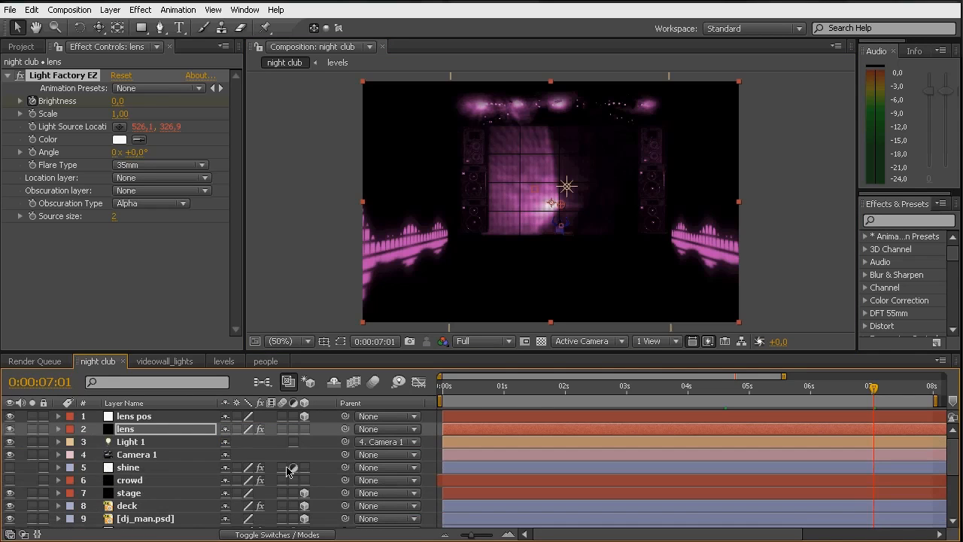
pyautogui.press('-')
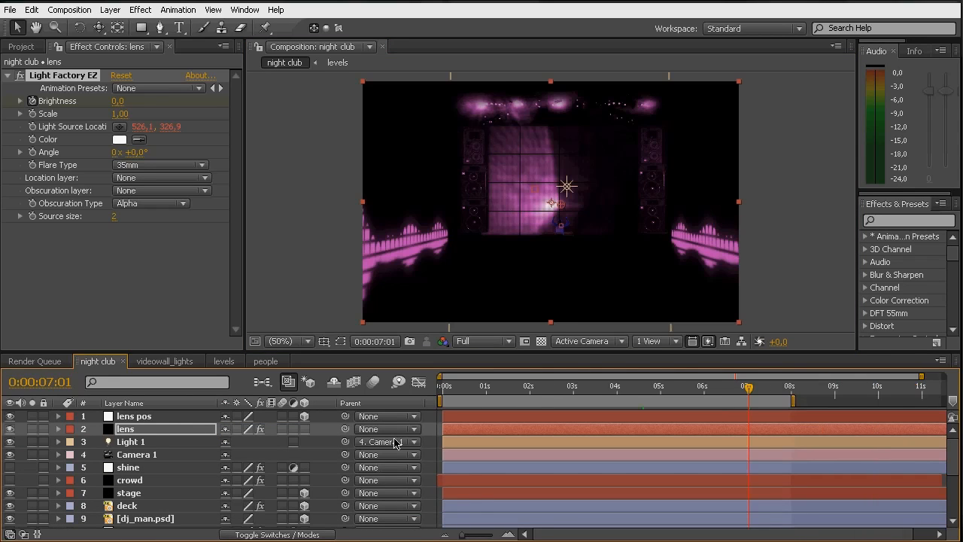
pyautogui.moveTo(9, 468); pyautogui.dragTo(10, 480)
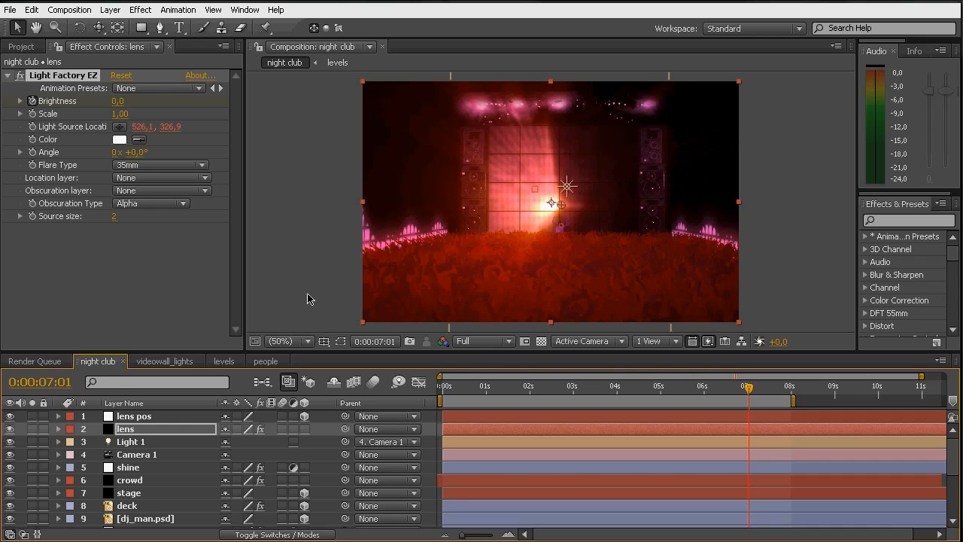
pyautogui.hotkey('ctrl', 's')
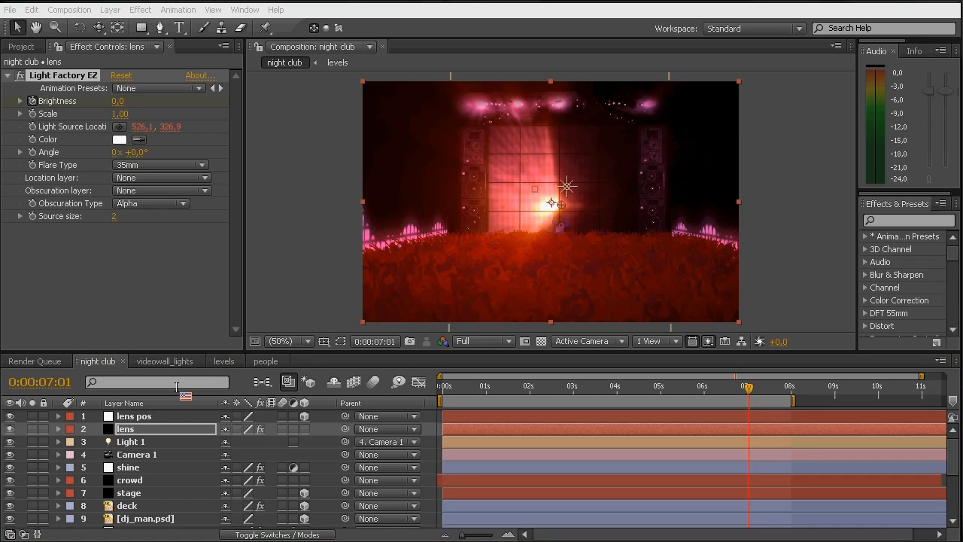
# - Hide the lens and shine layers and enlarge the timeline area to show more layers
pyautogui.click(128, 469)
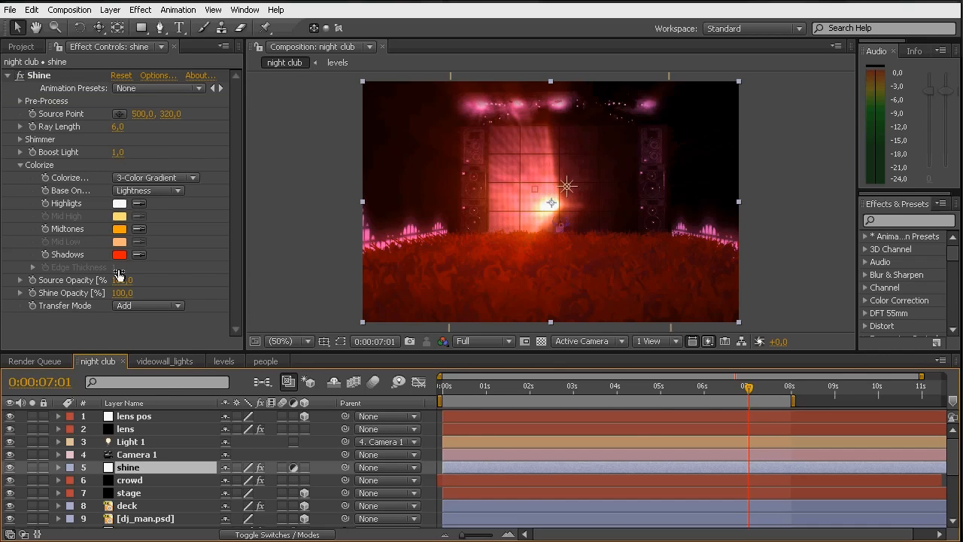
pyautogui.click(10, 429)
pyautogui.click(10, 468)
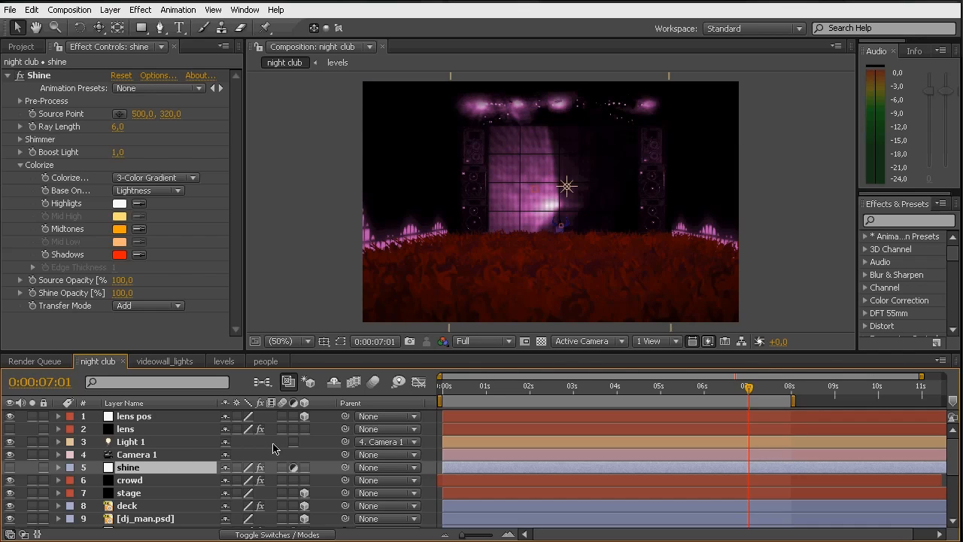
pyautogui.moveTo(245, 351); pyautogui.dragTo(245, 330)
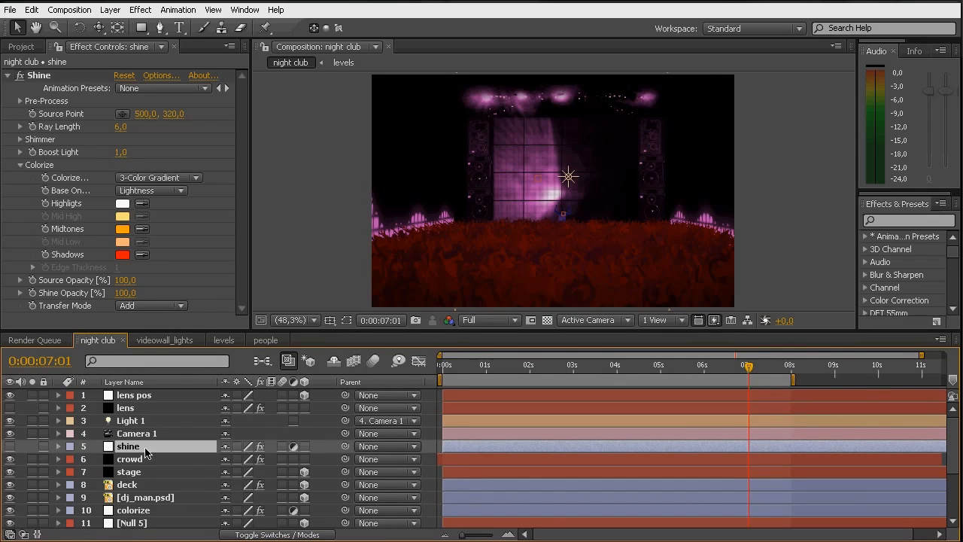
# - Create a new composition from the night club composition so that it is nested inside, and preview it at 0:00:01:21
pyautogui.click(22, 46)
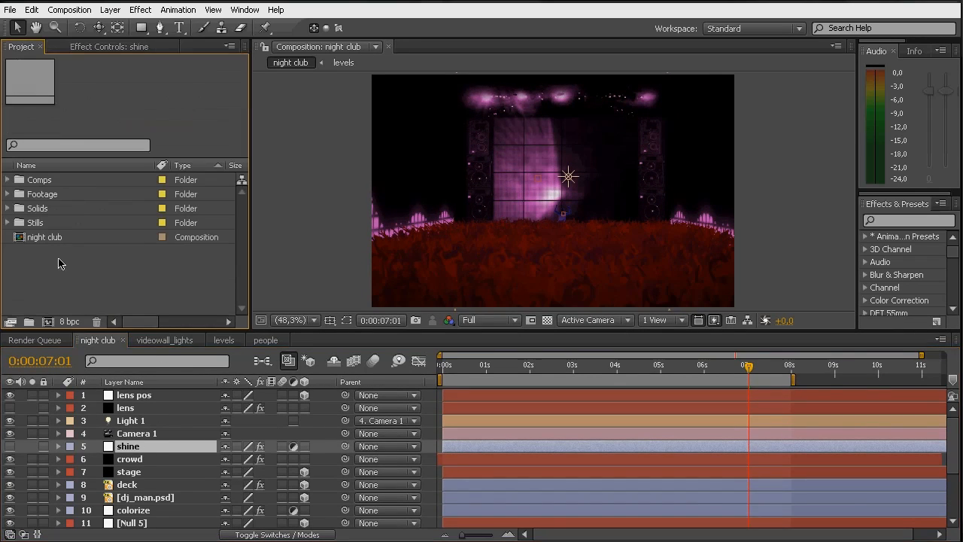
pyautogui.moveTo(48, 242); pyautogui.dragTo(49, 325)
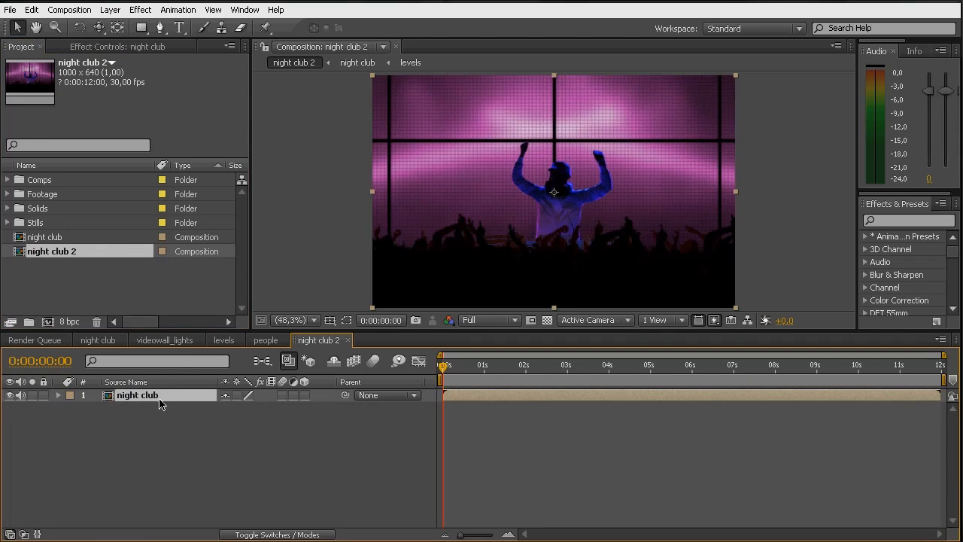
pyautogui.moveTo(447, 376); pyautogui.dragTo(513, 369)
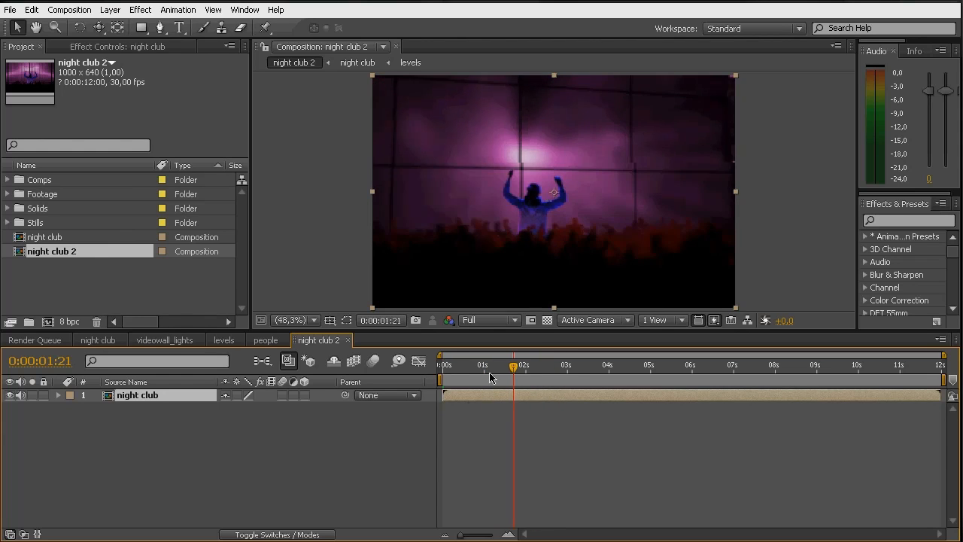
# - Copy the shine layer from night club into the night club 2 composition above the nested layer, and save the project
pyautogui.click(96, 340)
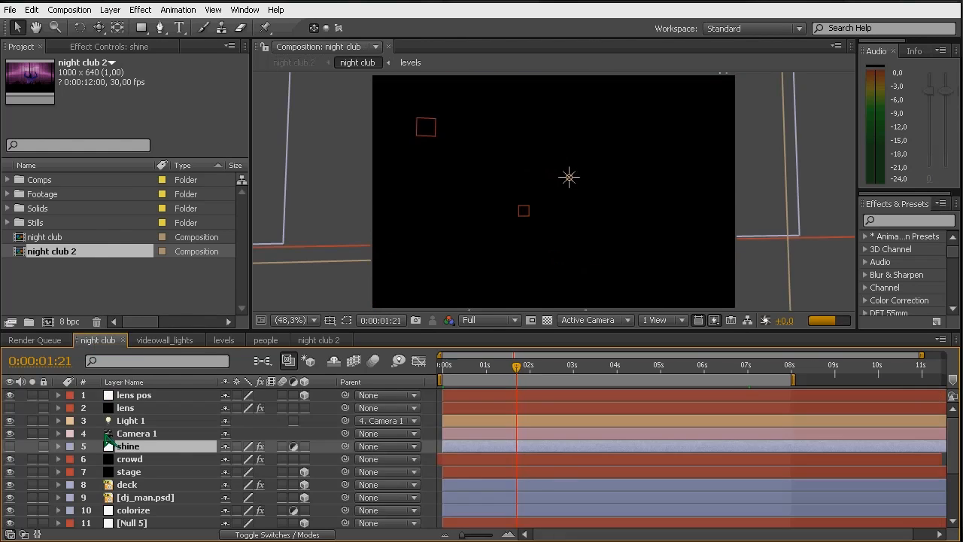
pyautogui.click(142, 435)
pyautogui.click(134, 447)
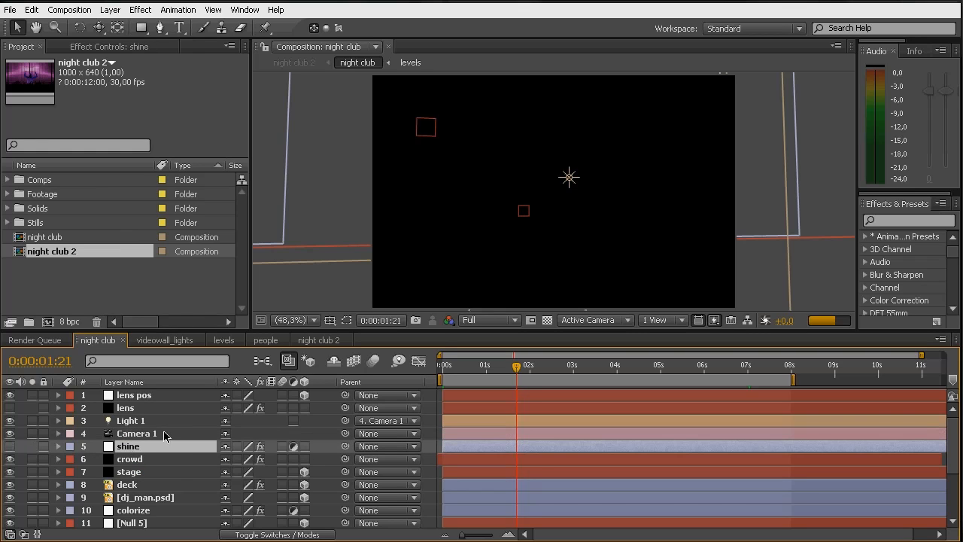
pyautogui.click(316, 340)
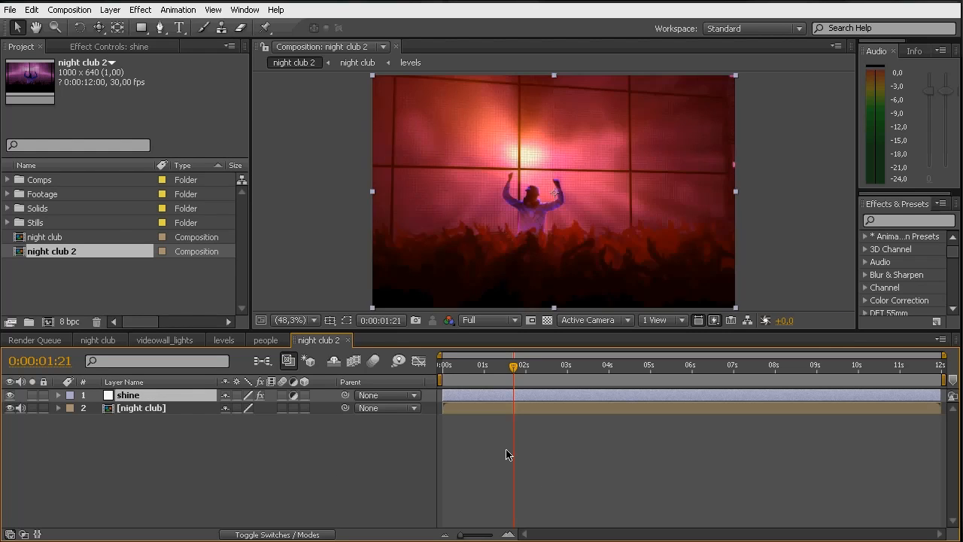
pyautogui.click(98, 340)
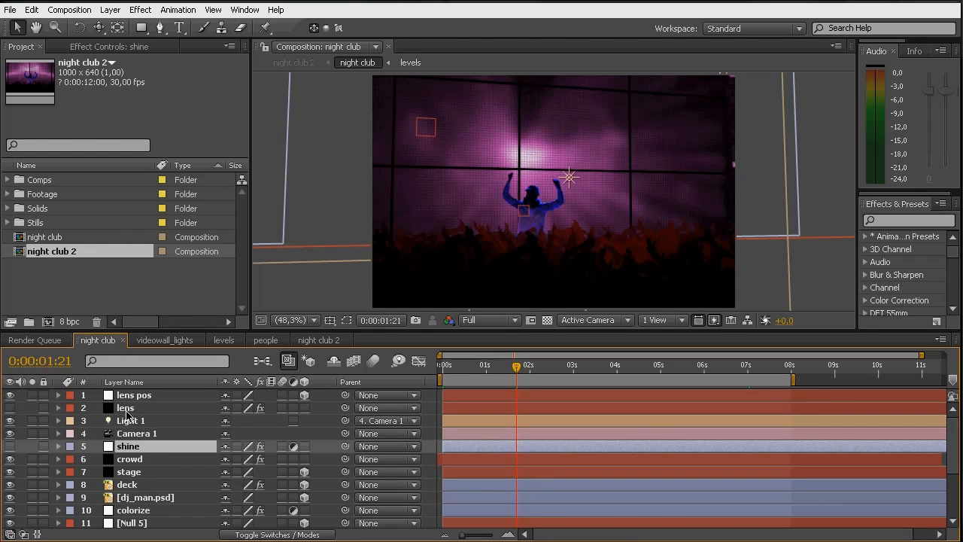
pyautogui.click(318, 342)
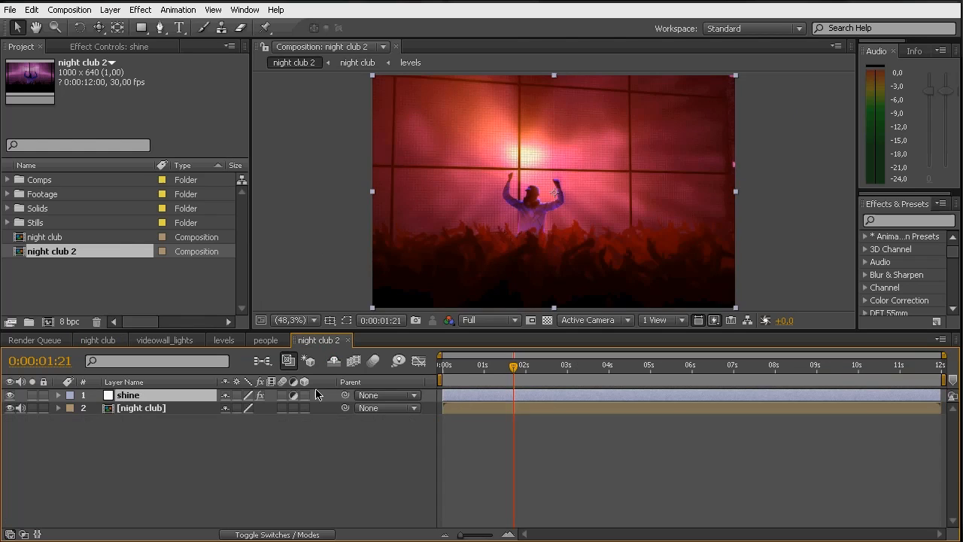
pyautogui.hotkey('ctrl', 's')
# - Copy the lens layer from night club into the night club 2 composition and dismiss the expression warning
pyautogui.click(100, 341)
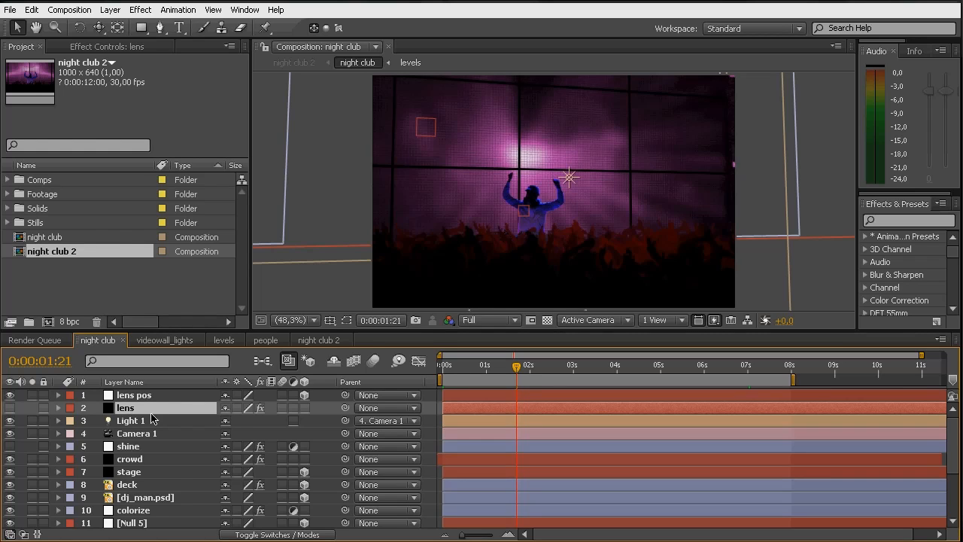
pyautogui.click(319, 340)
pyautogui.hotkey('ctrl', 'v')
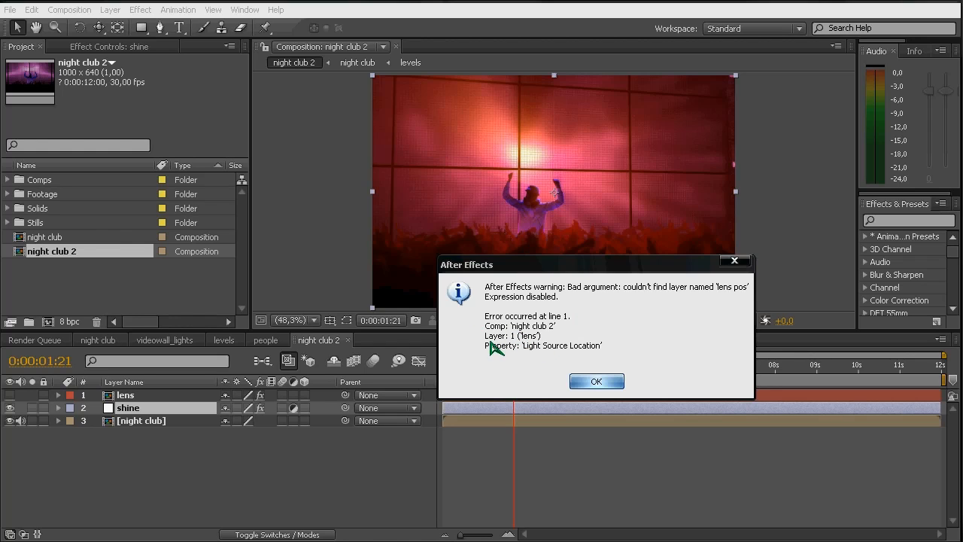
pyautogui.click(595, 383)
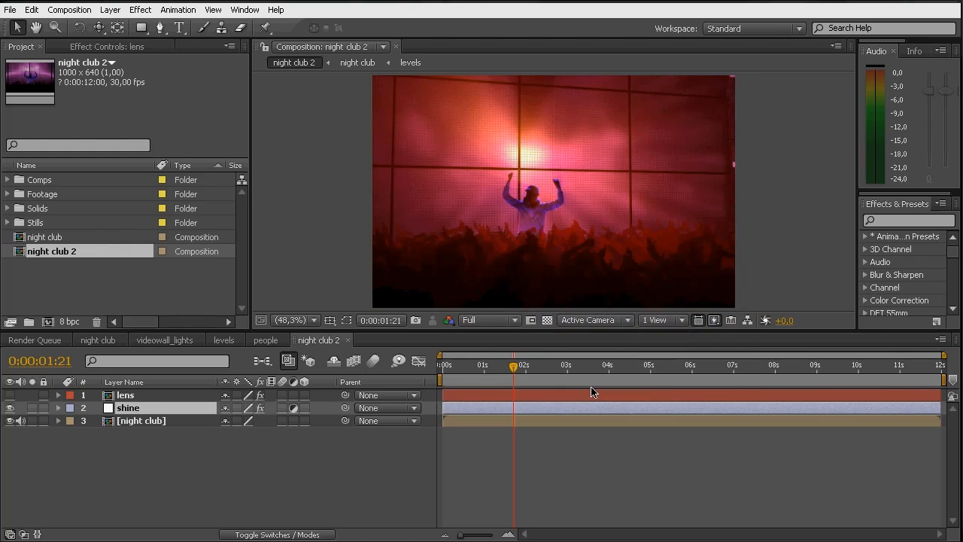
# - In the night club composition, convert the lens layer's Light Source Location expression to keyframes
pyautogui.click(108, 343)
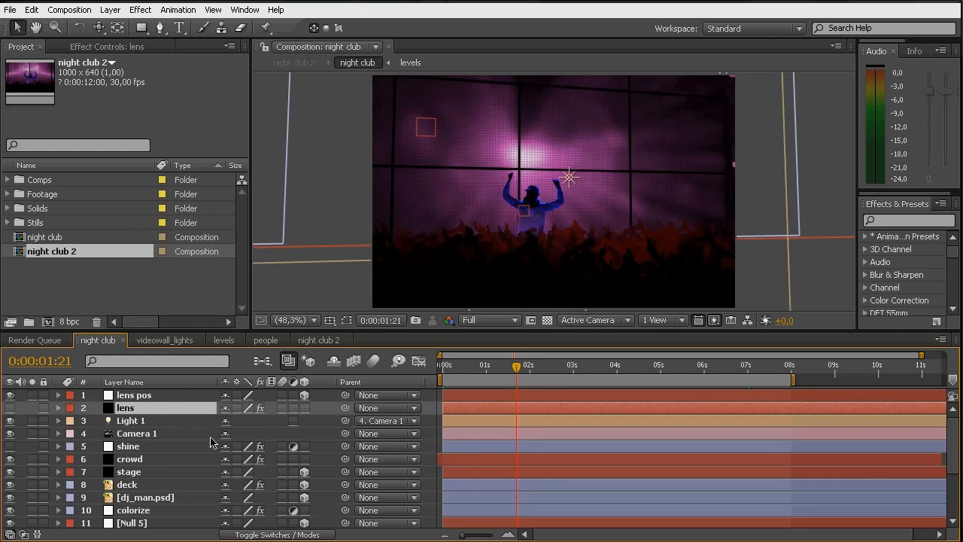
pyautogui.press('u')
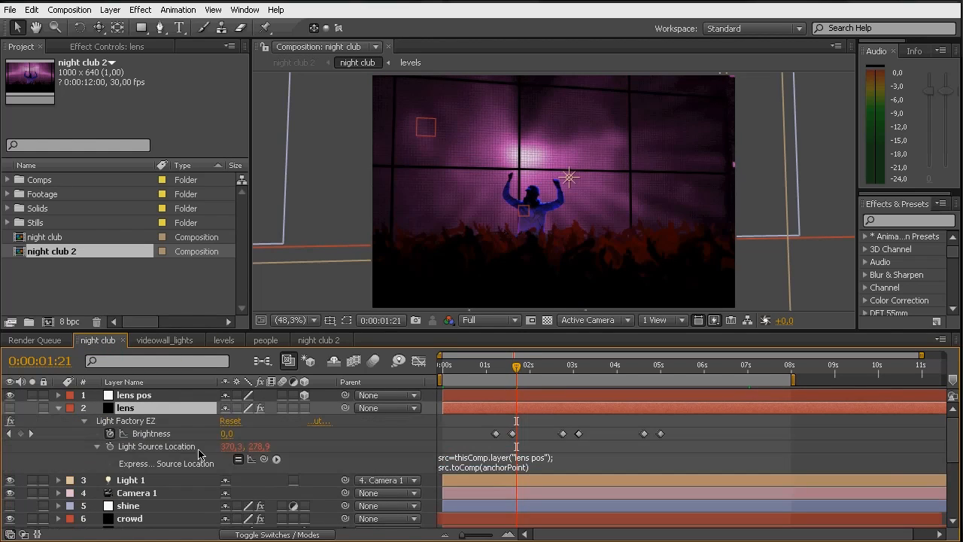
pyautogui.click(157, 447)
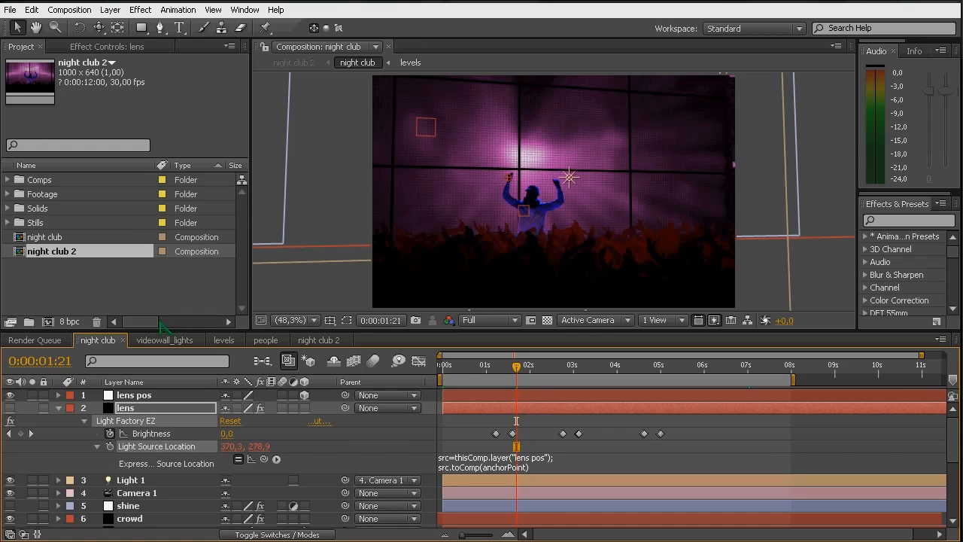
pyautogui.click(140, 9)
pyautogui.moveTo(177, 9)
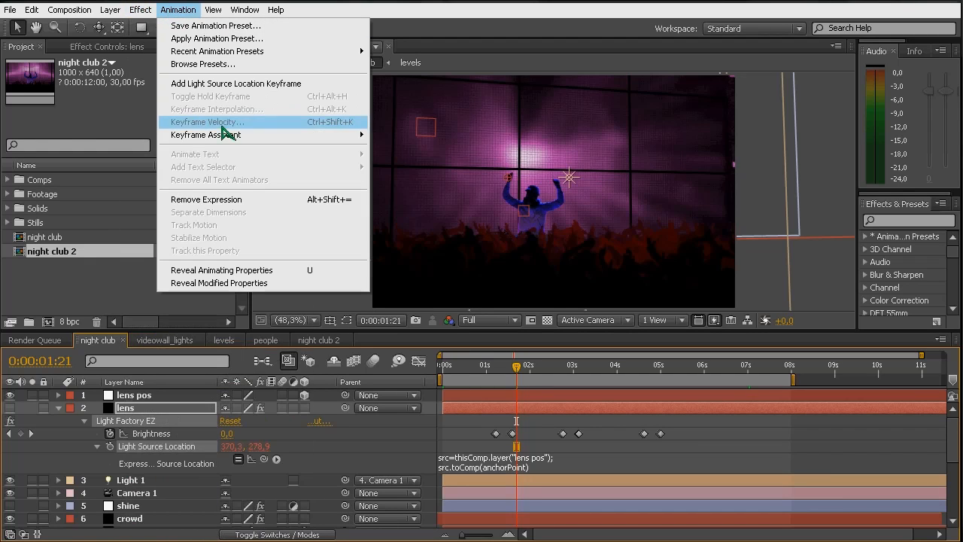
pyautogui.moveTo(231, 134)
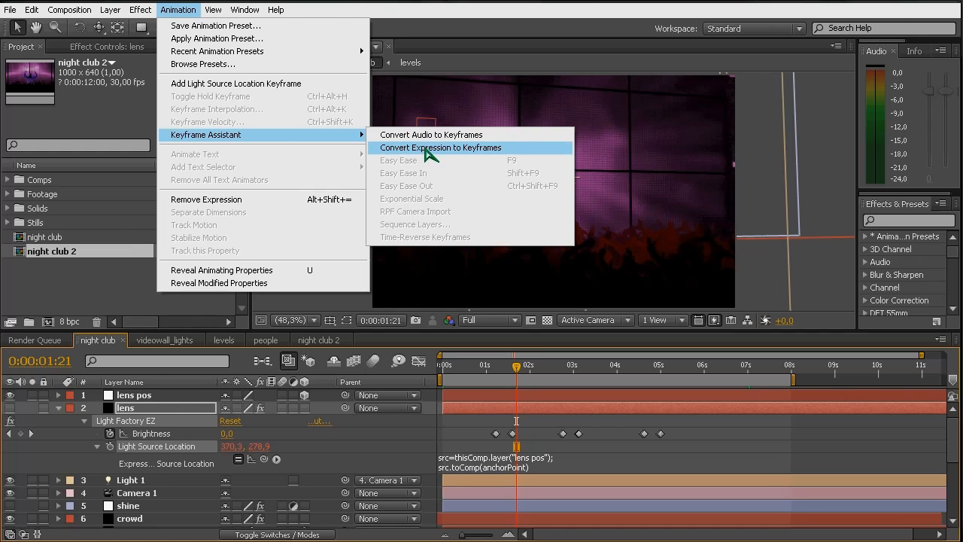
pyautogui.click(432, 151)
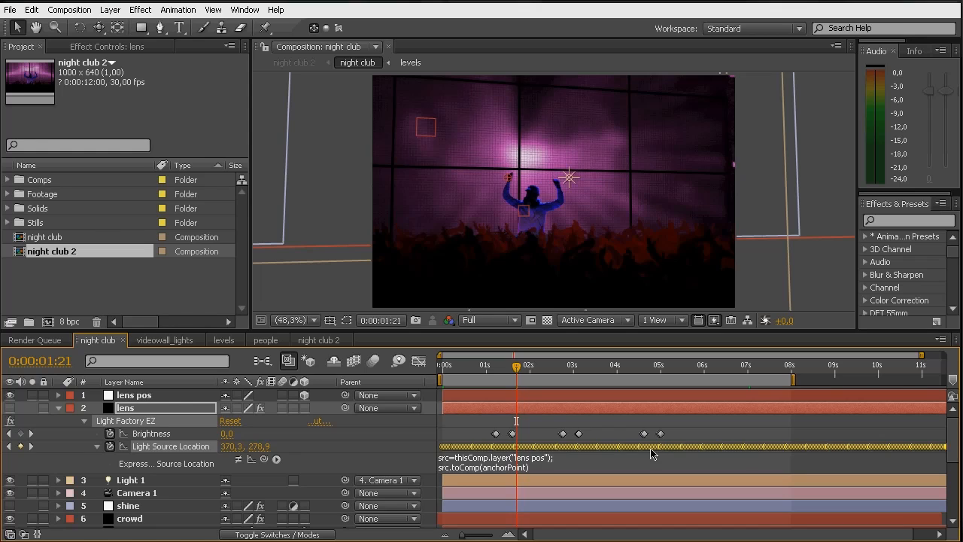
pyautogui.click(73, 441)
# - Replace the lens layer in night club 2 with the keyframed copy from night club, make it visible and preview at 0:00:02:28
pyautogui.click(130, 410)
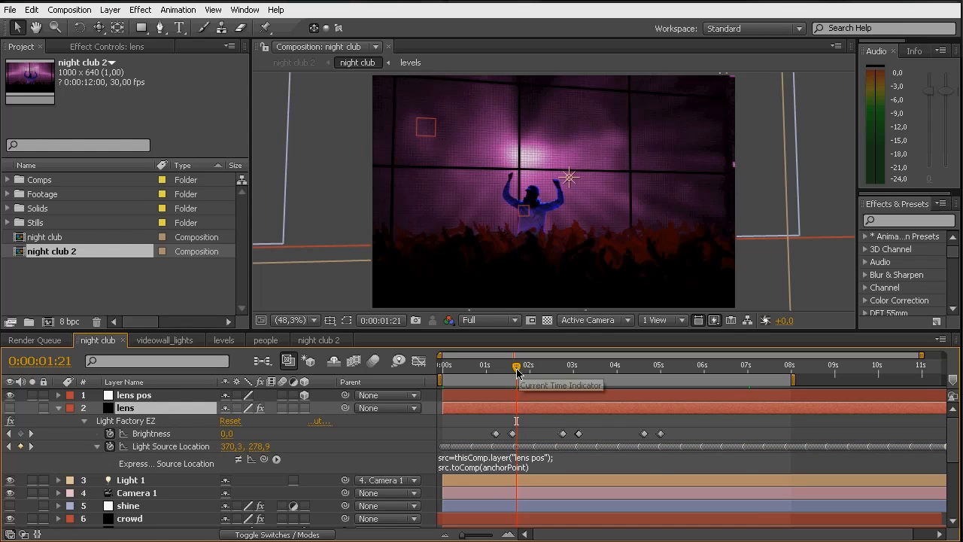
pyautogui.click(318, 340)
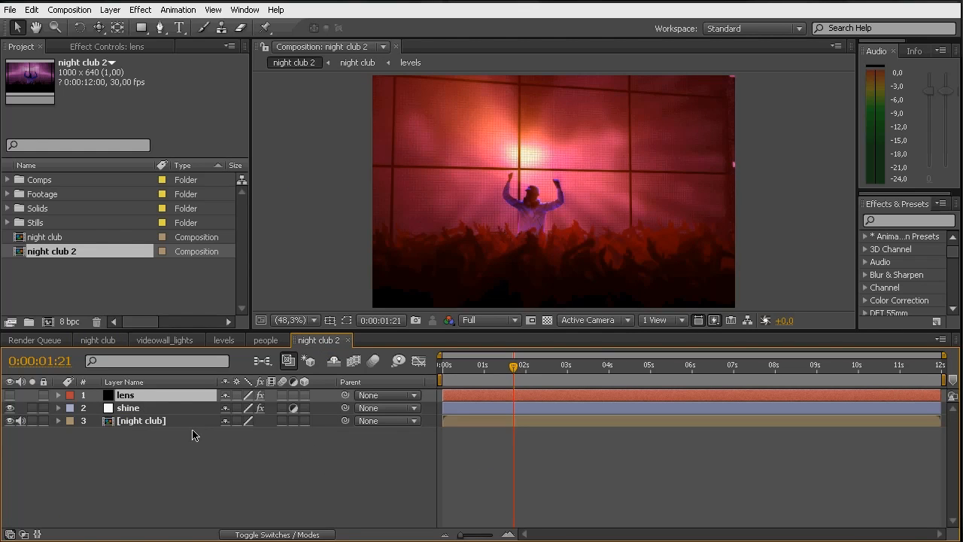
pyautogui.press('Delete')
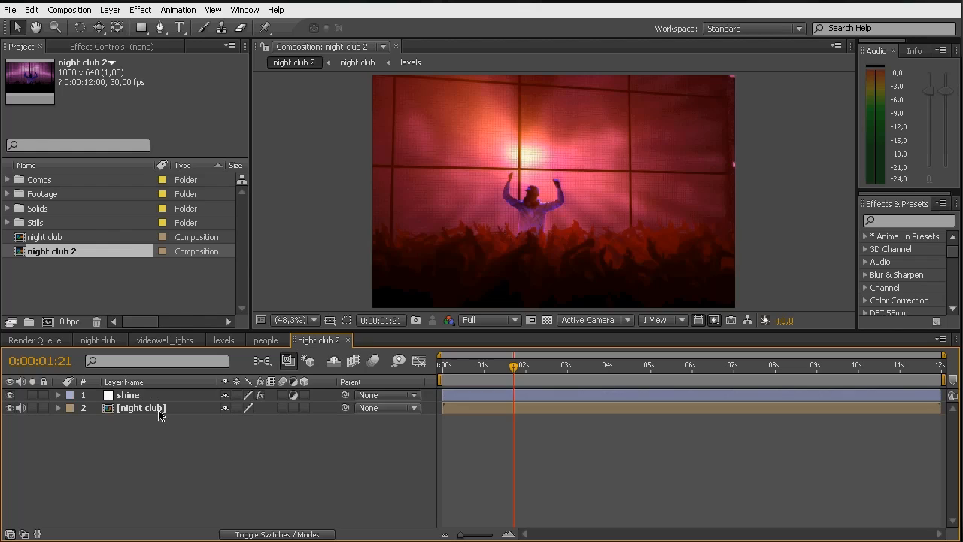
pyautogui.hotkey('ctrl', 'z')
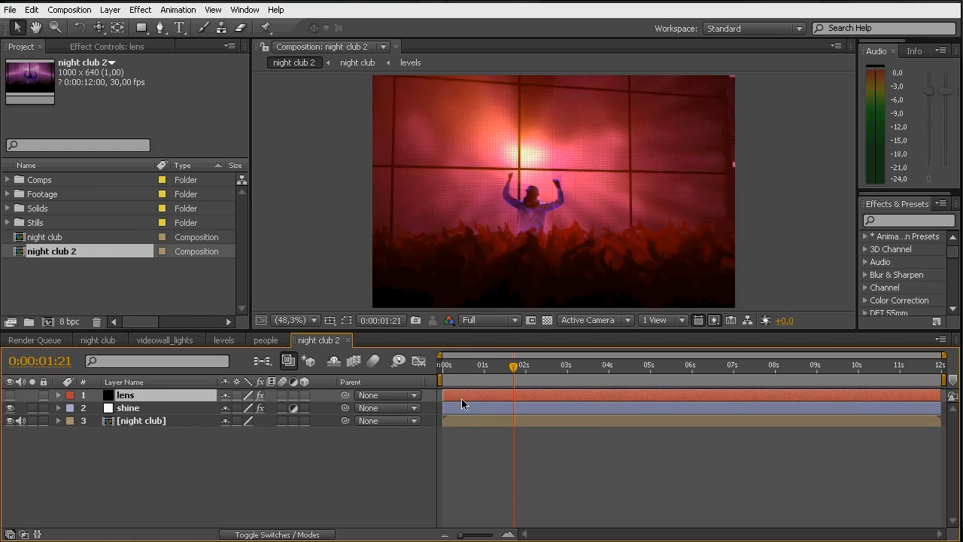
pyautogui.click(10, 395)
pyautogui.moveTo(515, 367); pyautogui.dragTo(566, 381)
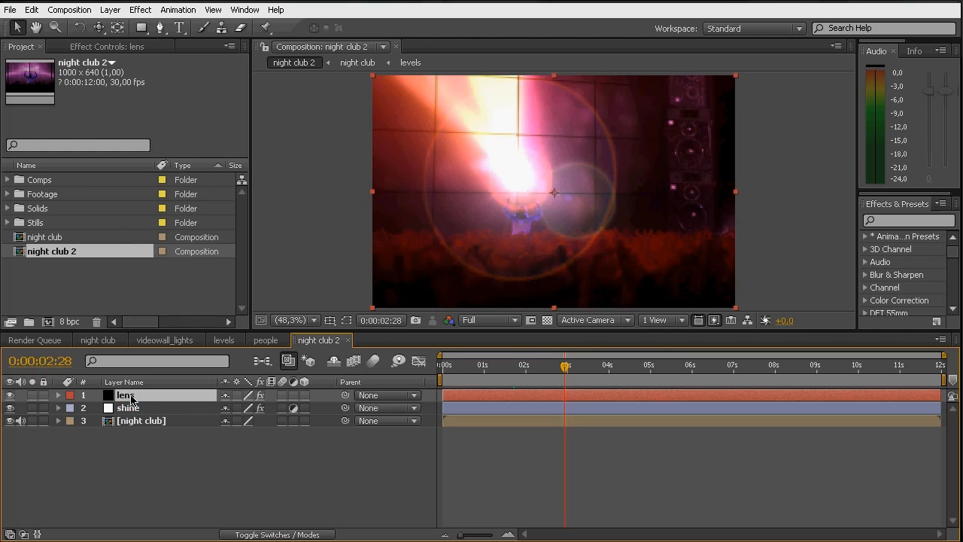
# - Remove the Light Source Location keyframes from the lens layer in night club 2 and try to enable its expression
pyautogui.press('u')
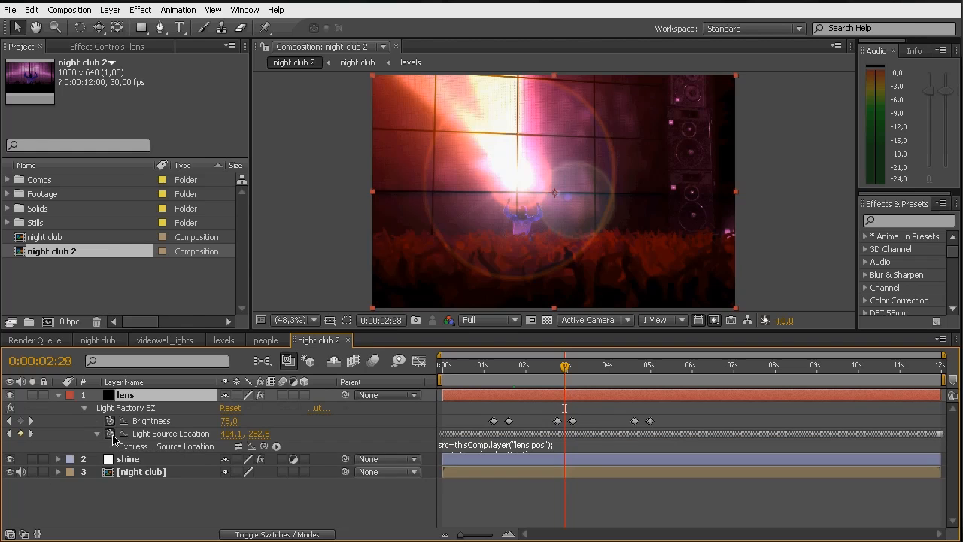
pyautogui.click(112, 435)
pyautogui.click(112, 434)
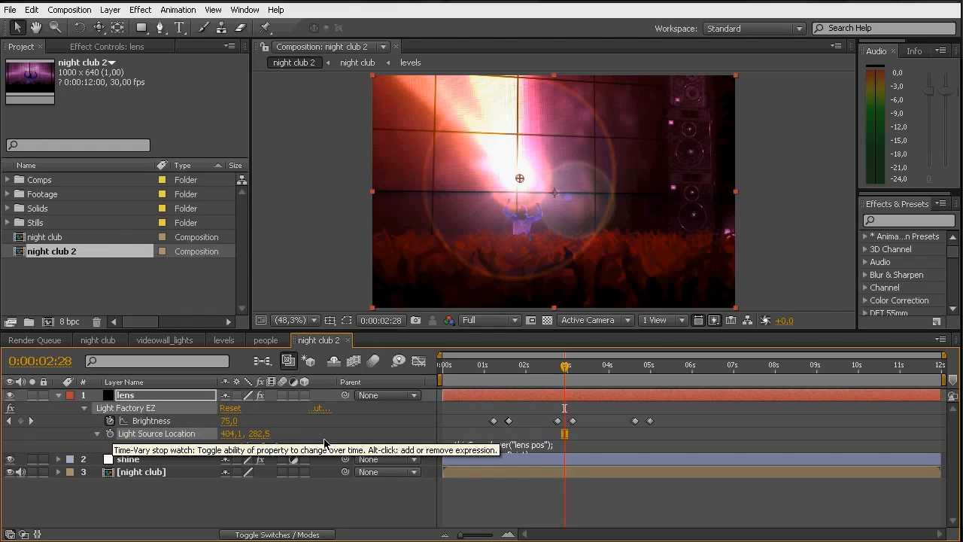
pyautogui.click(238, 446)
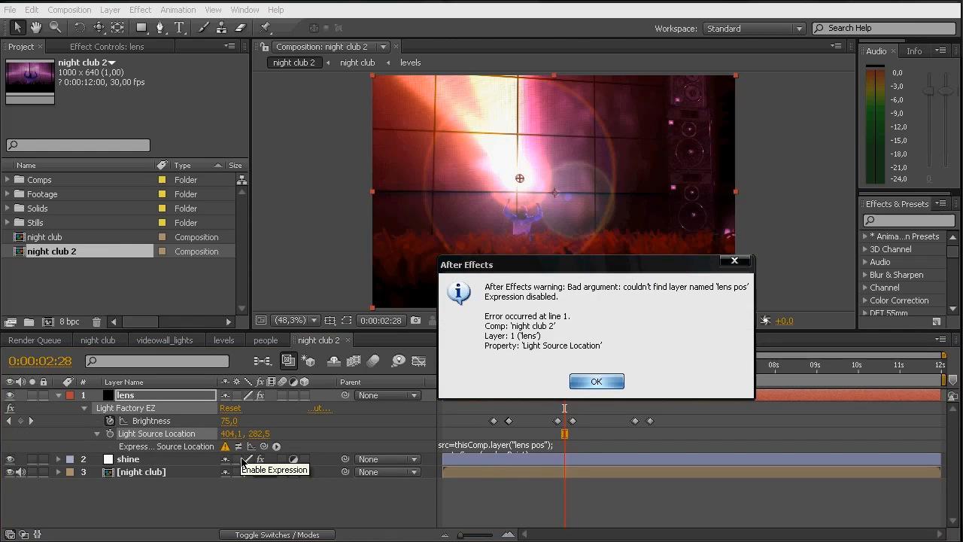
pyautogui.click(584, 382)
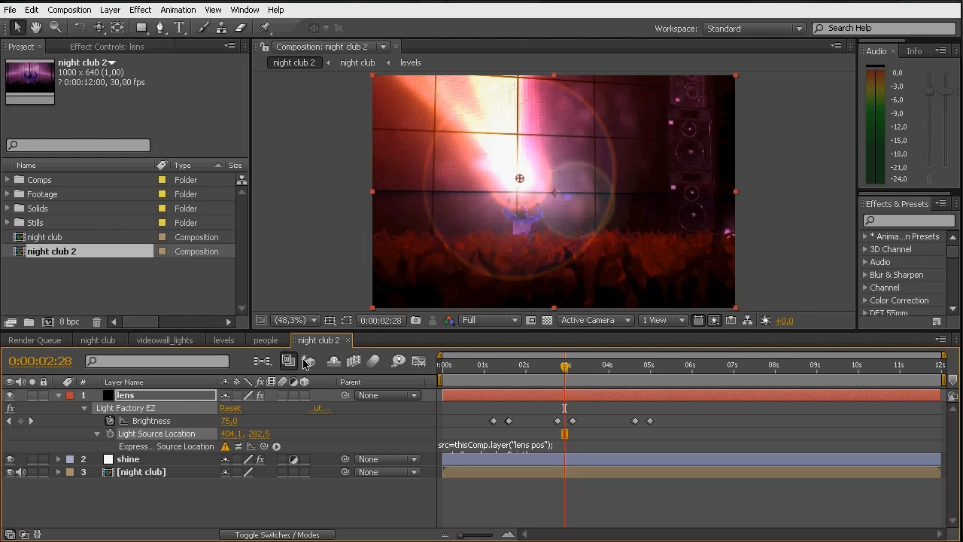
# - Separate the night club 2 timeline into its own panel below the other timelines and enlarge the area so both are usable
pyautogui.moveTo(323, 346); pyautogui.dragTo(176, 516)
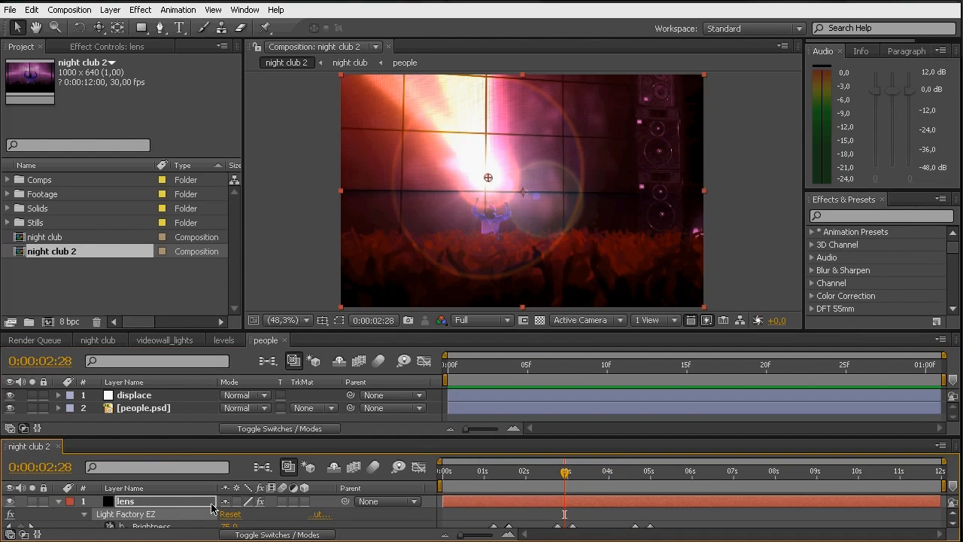
pyautogui.moveTo(358, 333); pyautogui.dragTo(380, 198)
pyautogui.click(394, 433)
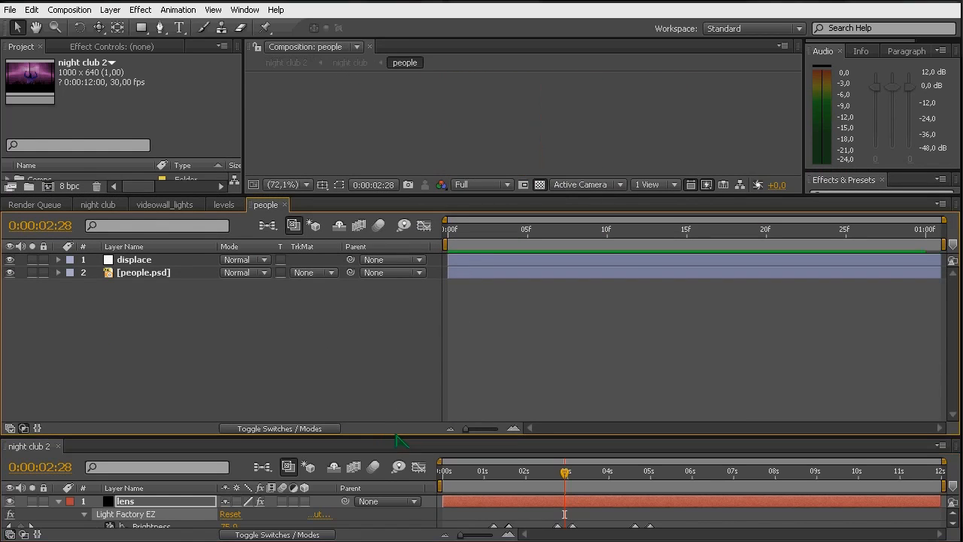
pyautogui.moveTo(393, 437); pyautogui.dragTo(396, 338)
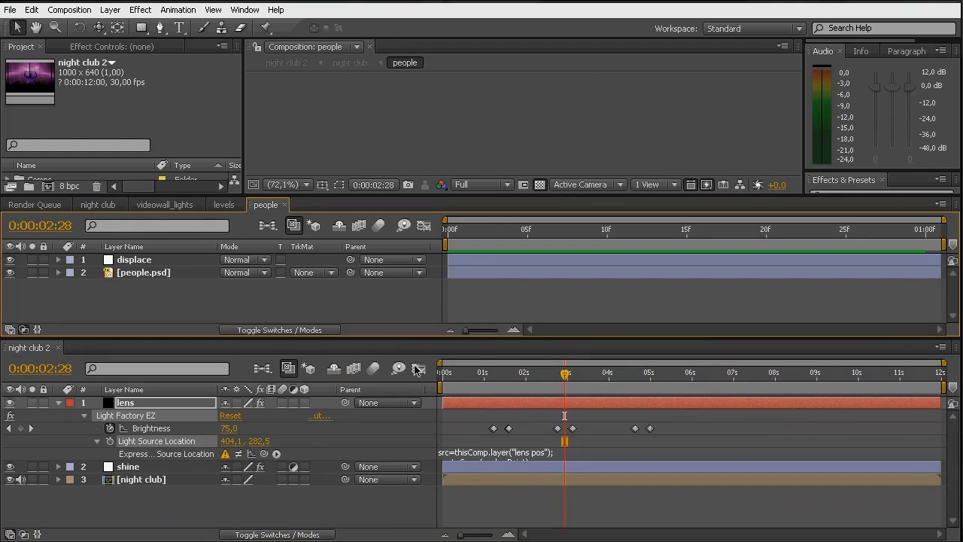
# - Replace thisComp.layer("lens pos") in the lens layer's Light Source Location expression with a link to the lens pos layer in night club
pyautogui.click(463, 457)
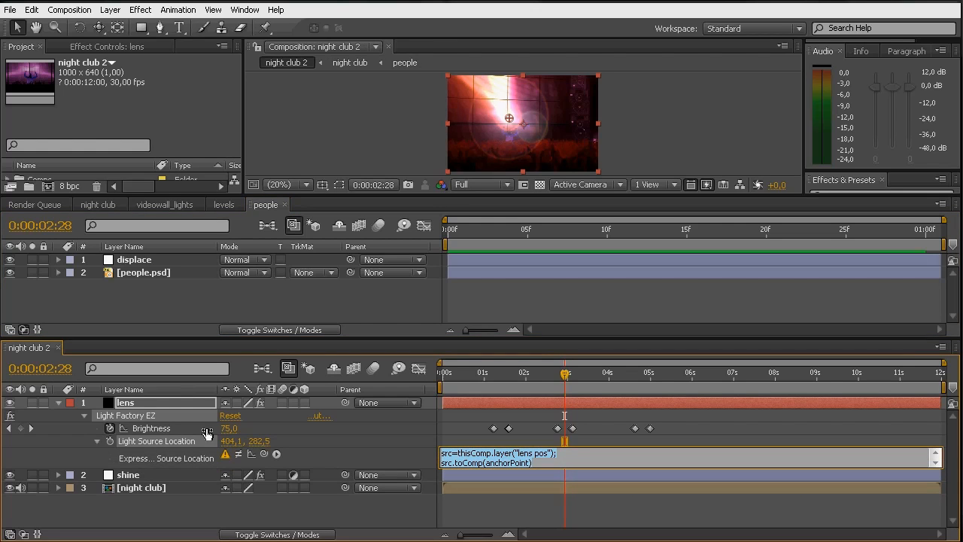
pyautogui.click(101, 207)
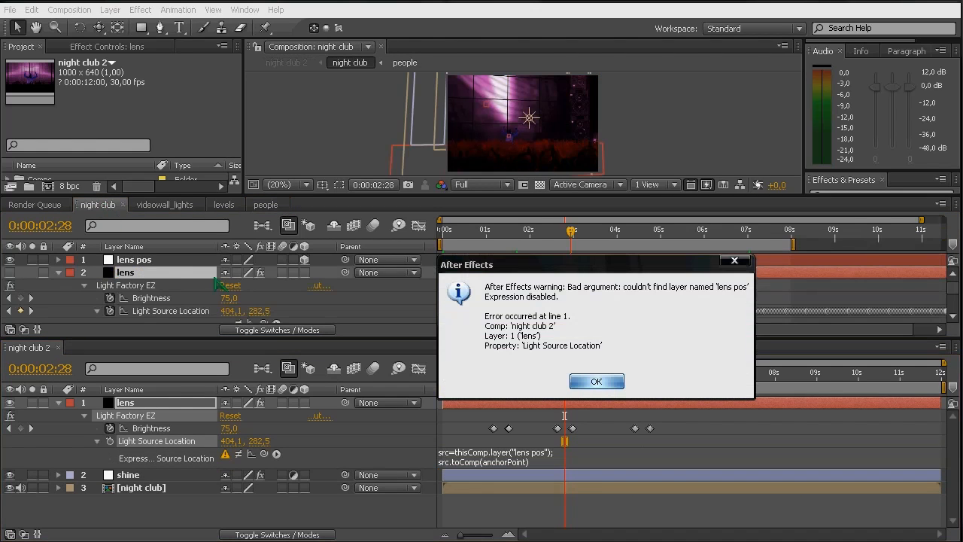
pyautogui.click(598, 382)
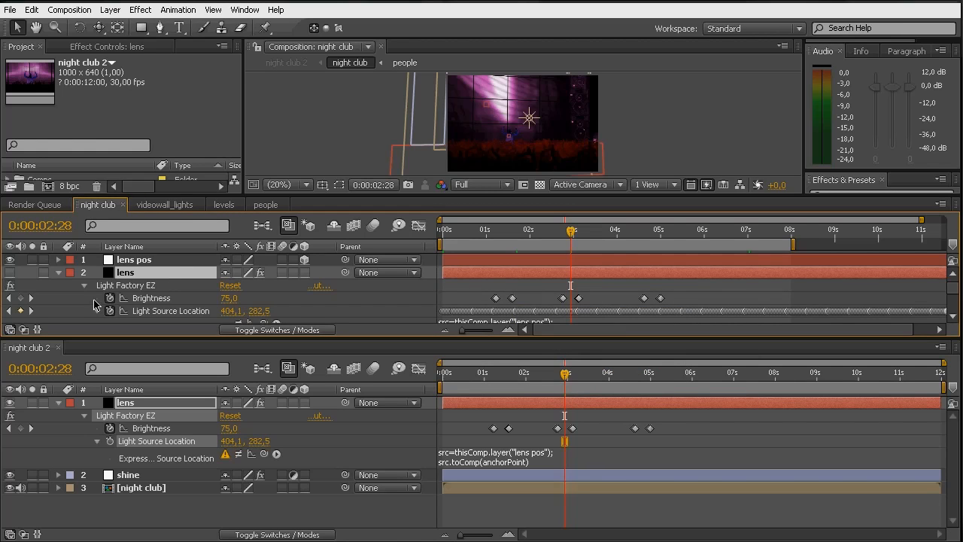
pyautogui.click(484, 460)
pyautogui.click(462, 455)
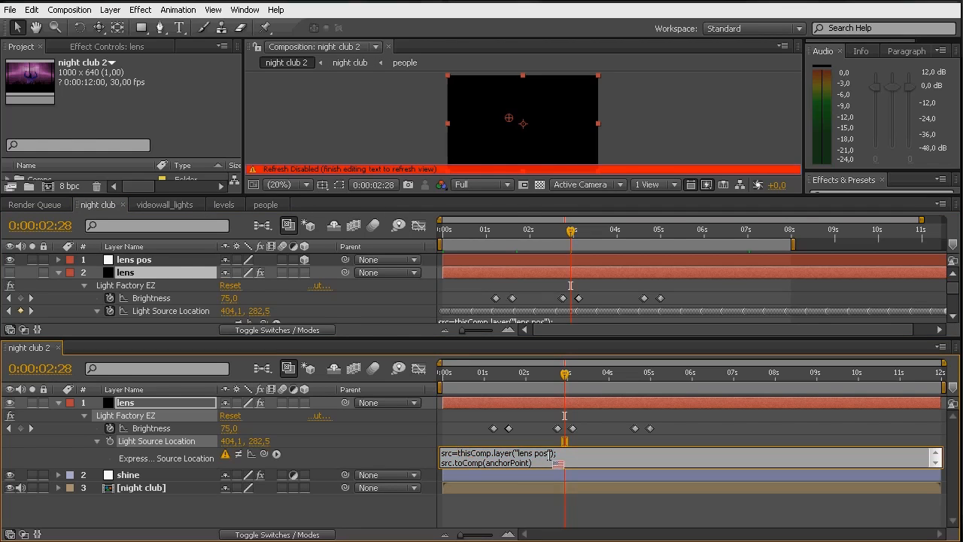
pyautogui.moveTo(459, 455); pyautogui.dragTo(553, 455)
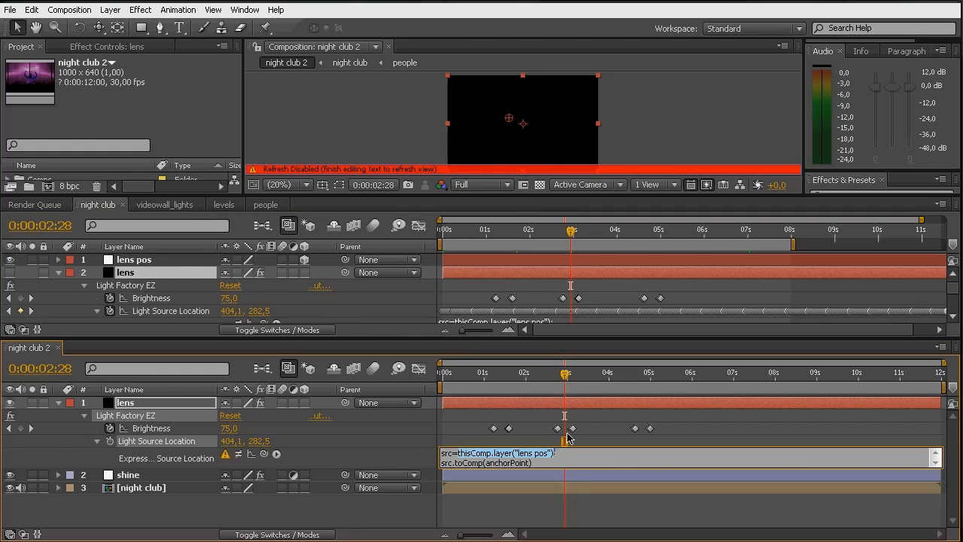
pyautogui.moveTo(264, 454); pyautogui.dragTo(156, 262)
pyautogui.click(378, 452)
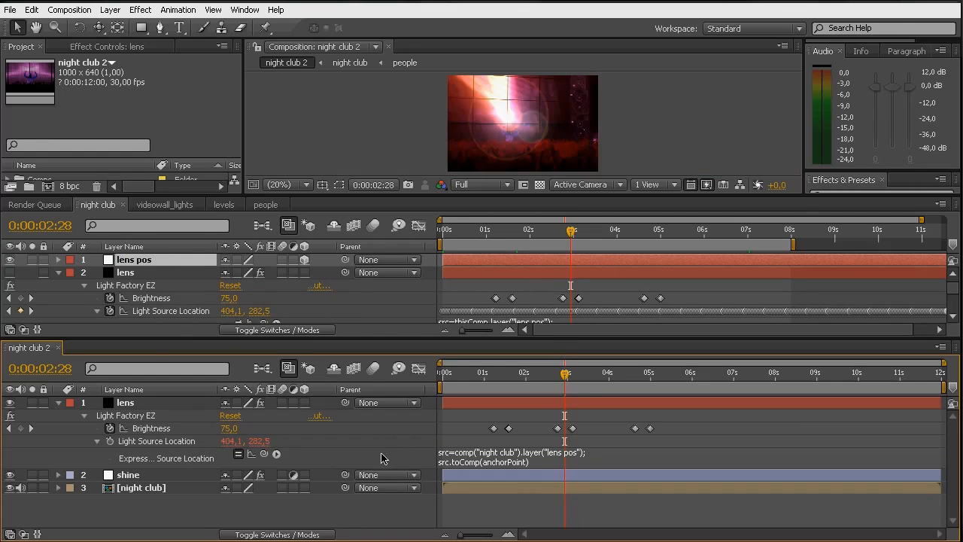
# - Dock the night club 2 timeline back with the other compositions and check the composition at 0:00:03:27
pyautogui.moveTo(33, 348); pyautogui.dragTo(317, 217)
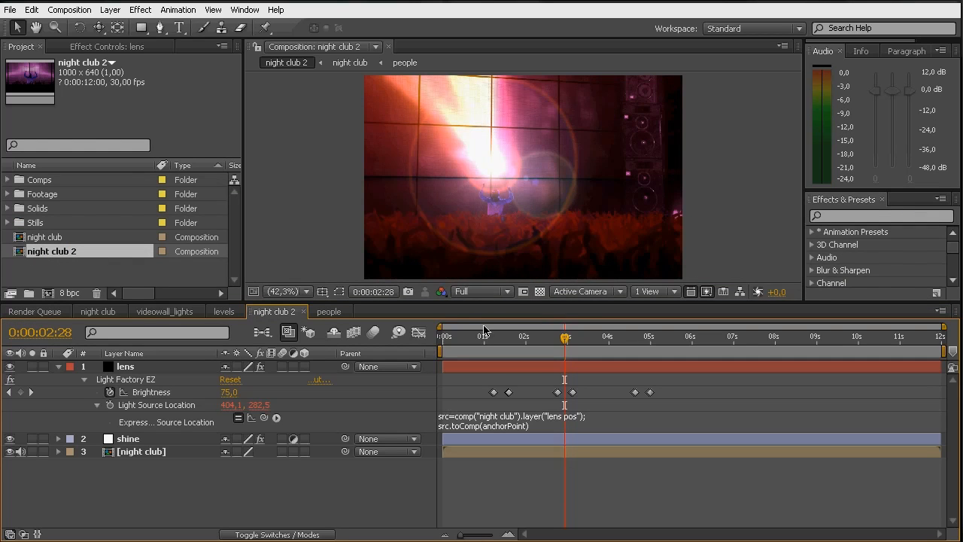
pyautogui.click(100, 312)
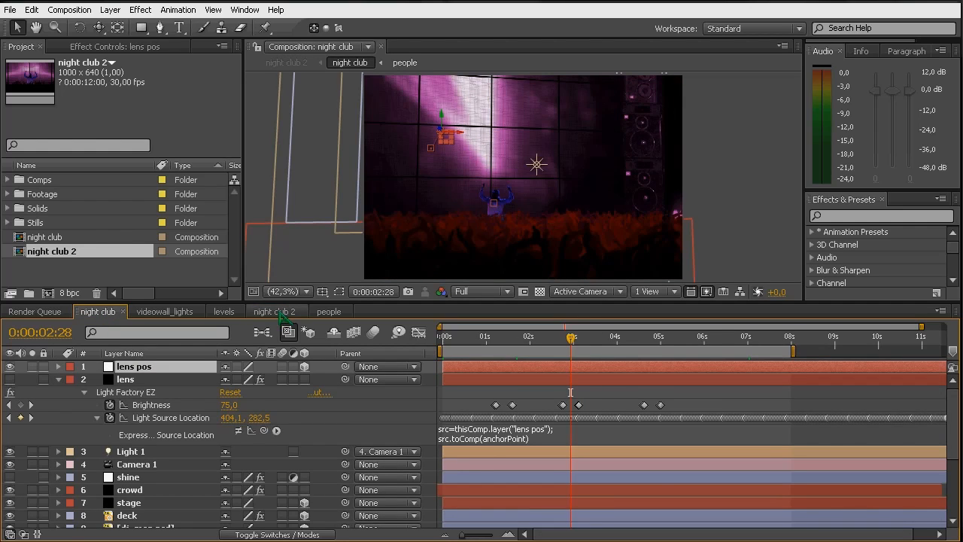
pyautogui.click(277, 312)
pyautogui.moveTo(563, 343); pyautogui.dragTo(609, 344)
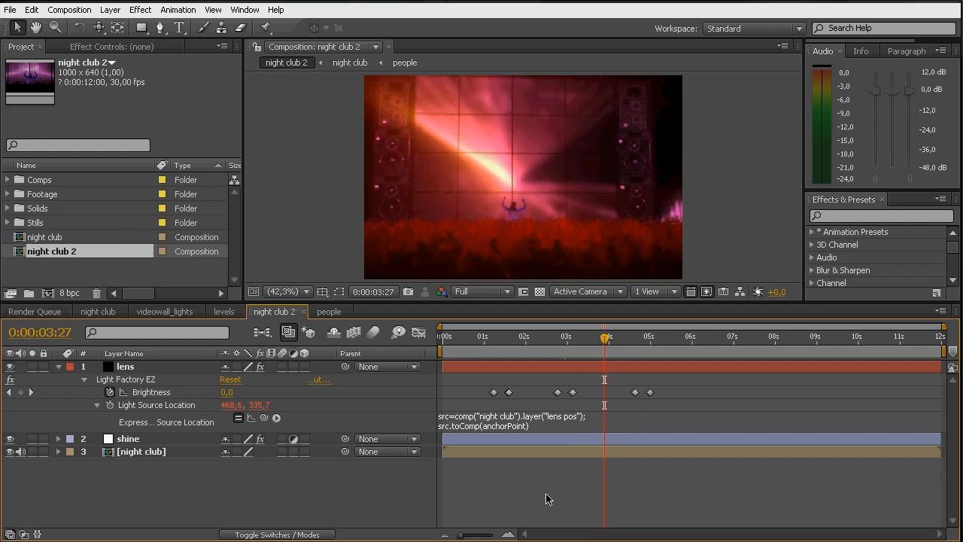
# - Save the project and preview the night club 2 composition at 0:00:05:12
pyautogui.click(133, 454)
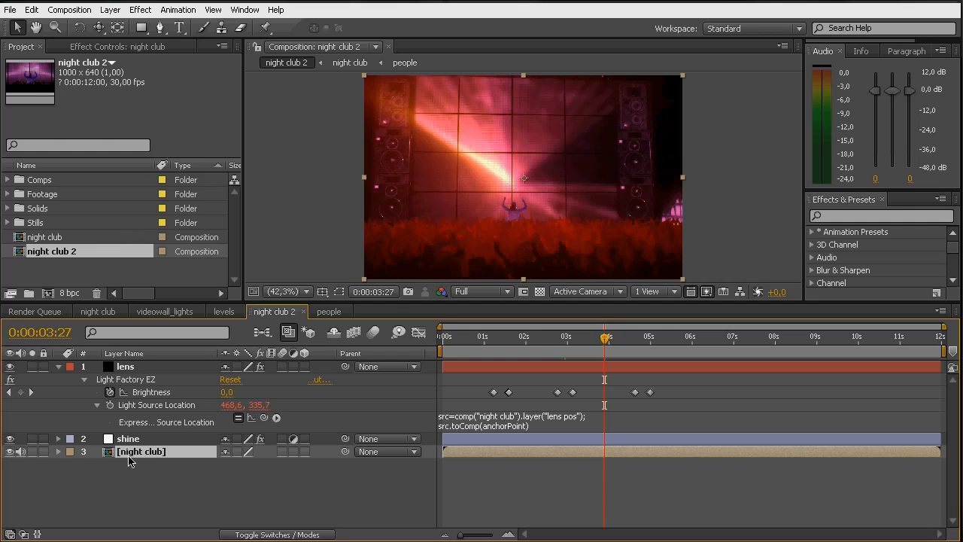
pyautogui.hotkey('ctrl', 's')
pyautogui.moveTo(605, 336); pyautogui.dragTo(667, 352)
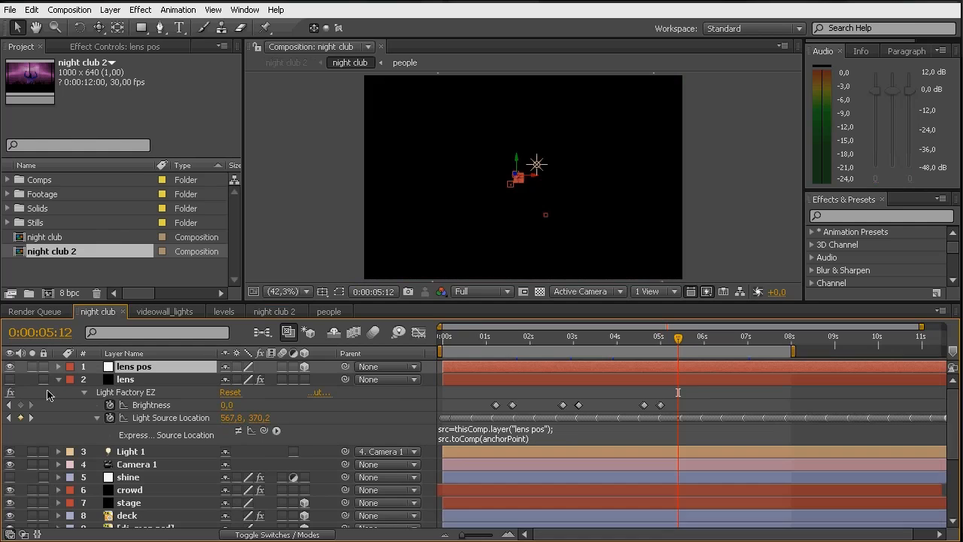
# - Collapse the lens layer's properties in both the night club and night club 2 compositions
pyautogui.click(60, 380)
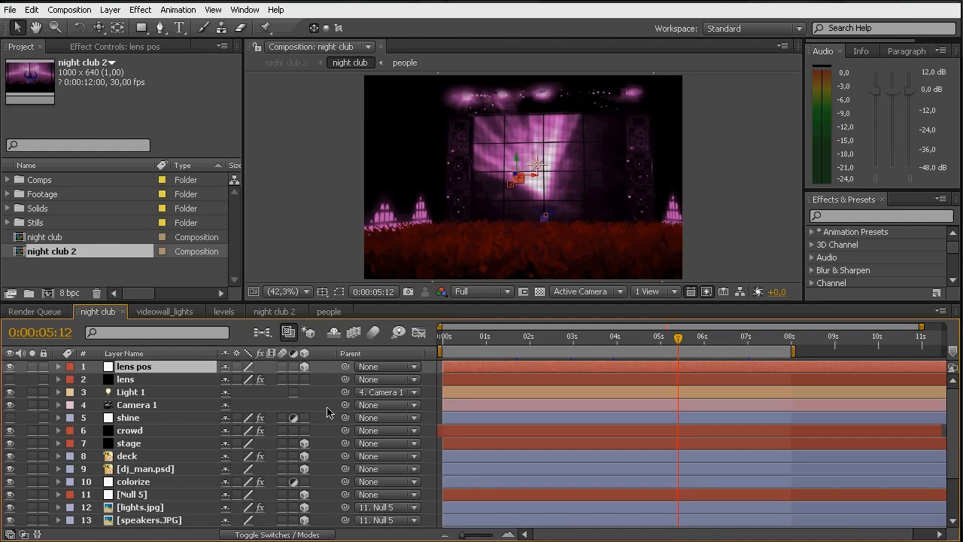
pyautogui.click(284, 312)
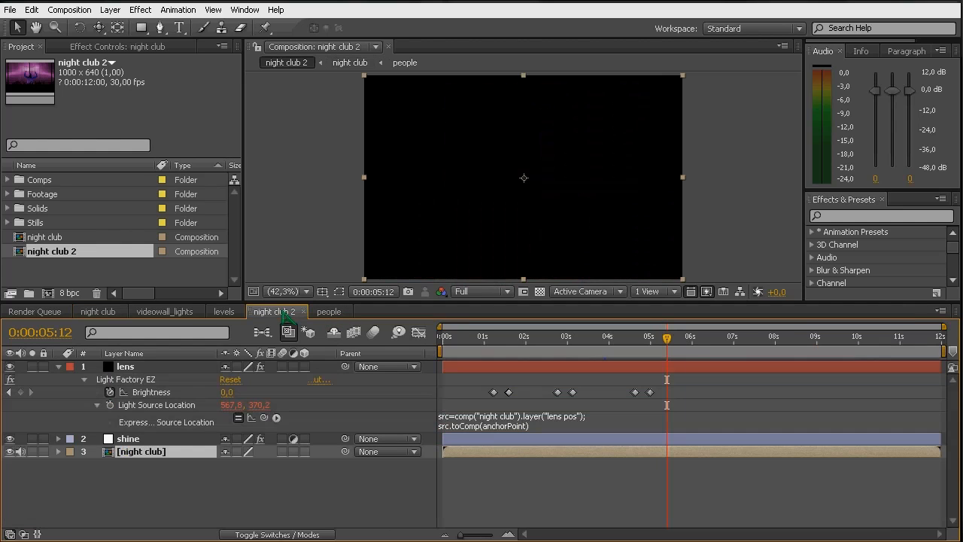
pyautogui.click(58, 367)
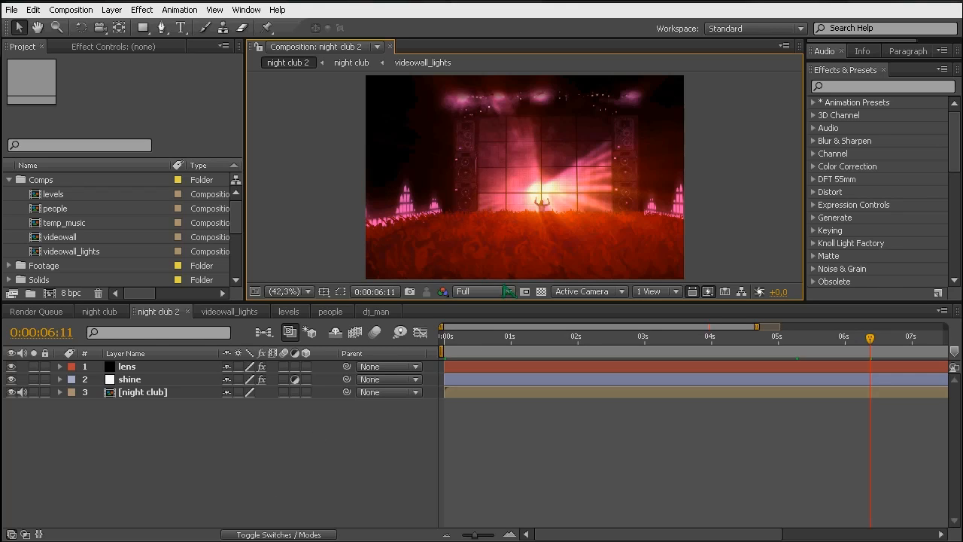
# - Show the night club composition at 0:00:00:00 and enlarge the timeline area to show more layers
pyautogui.click(99, 312)
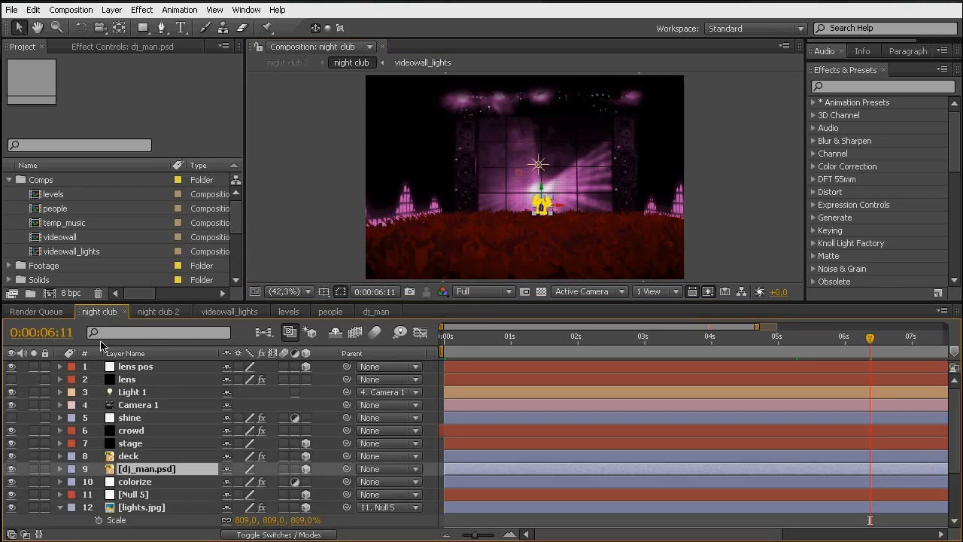
pyautogui.press('Home')
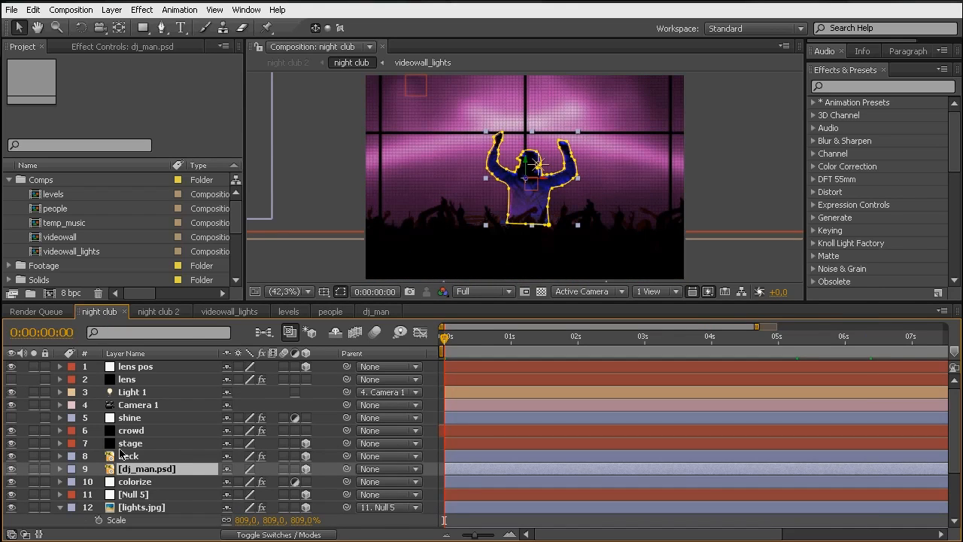
pyautogui.moveTo(244, 302); pyautogui.dragTo(245, 274)
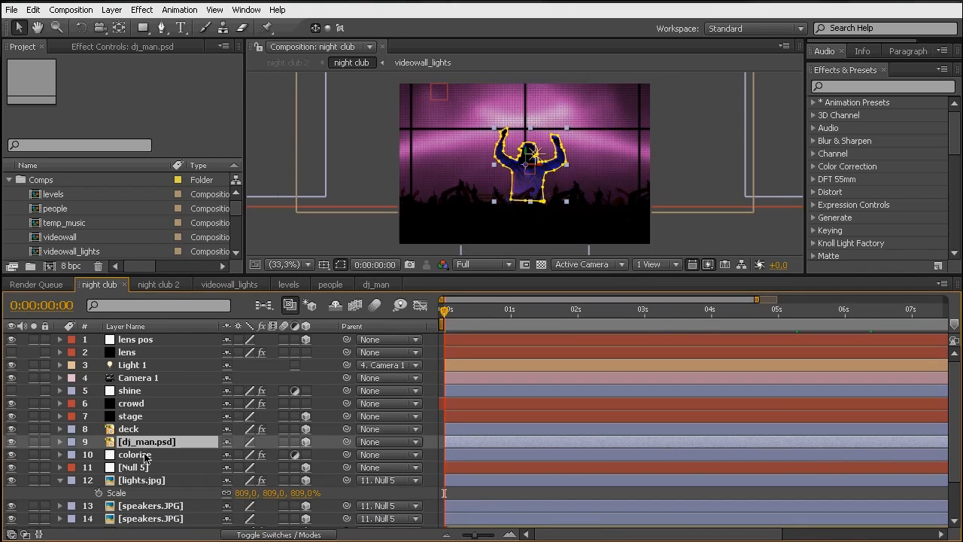
# - Pre-compose the dj_man.psd layer as dj_man, leaving all attributes in the night club composition
pyautogui.hotkey('ctrl', 'shift', 'c')
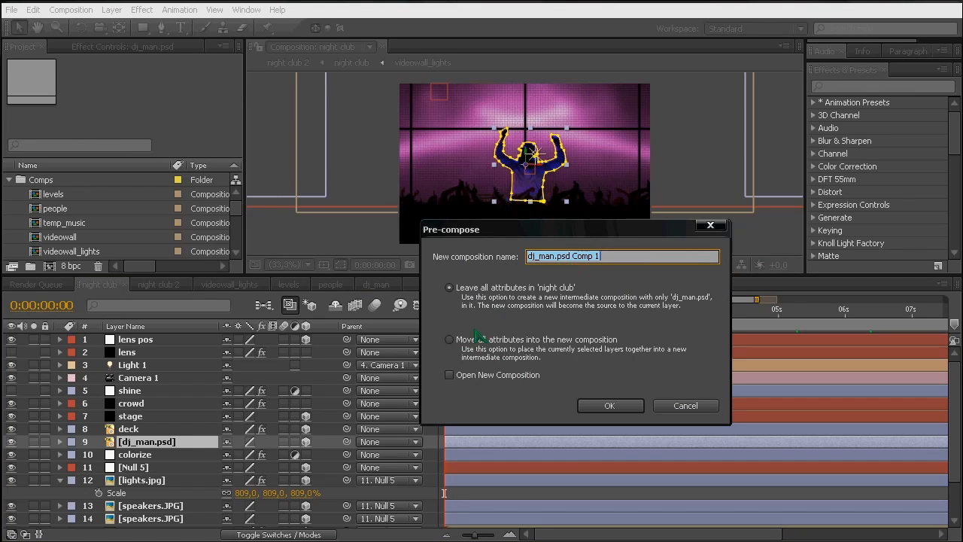
pyautogui.moveTo(555, 256); pyautogui.dragTo(662, 260)
pyautogui.press('BackSpace')
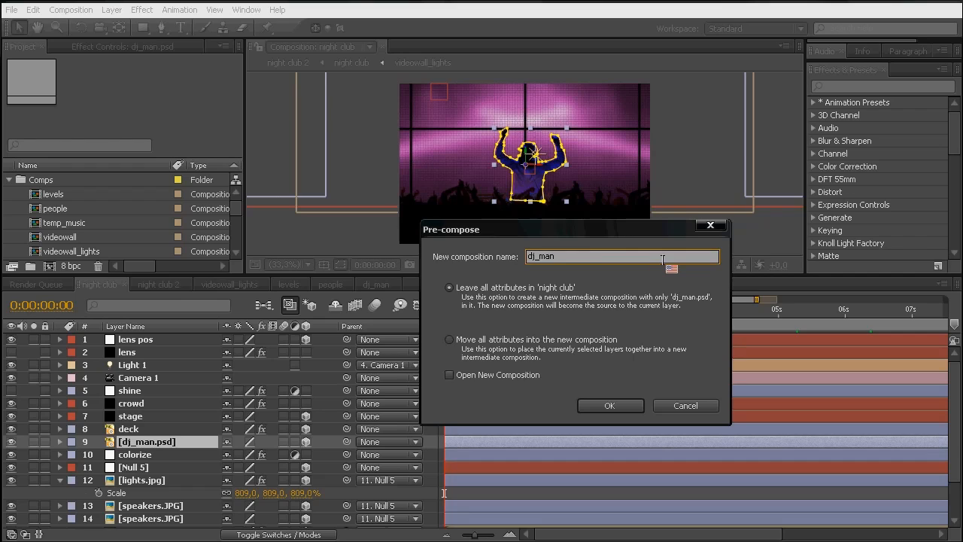
pyautogui.press('Return')
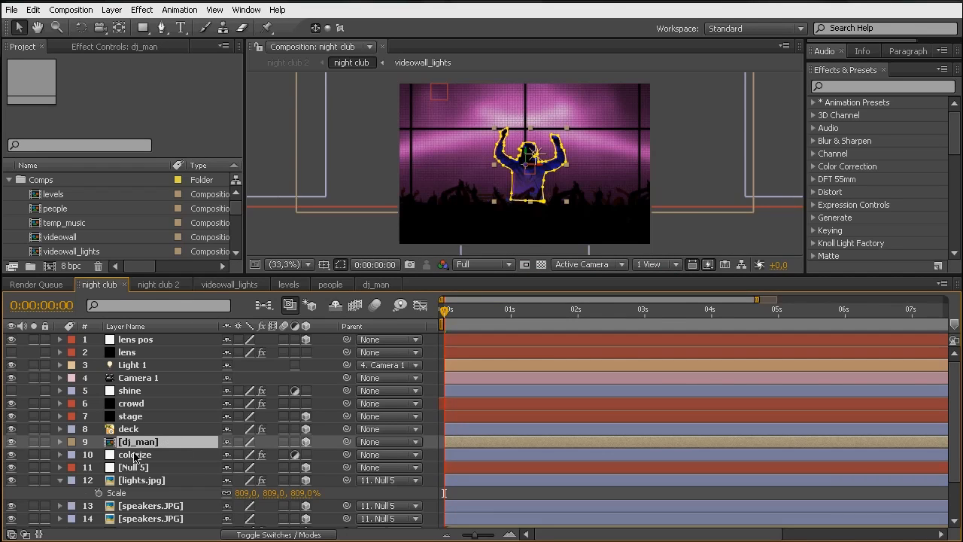
# - Delete Mask 1 from the pre-composed dj_man layer in the night club composition
pyautogui.press('m')
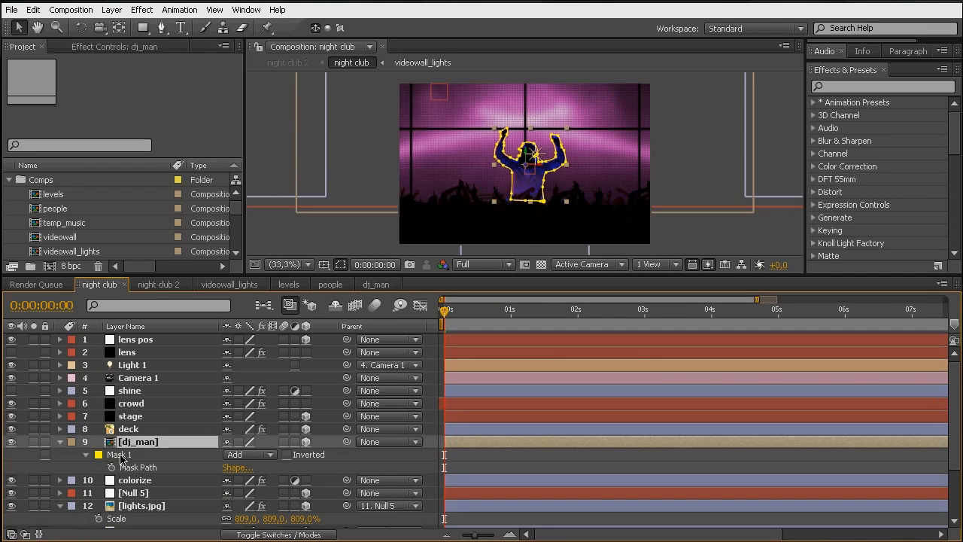
pyautogui.click(121, 456)
pyautogui.press('Delete')
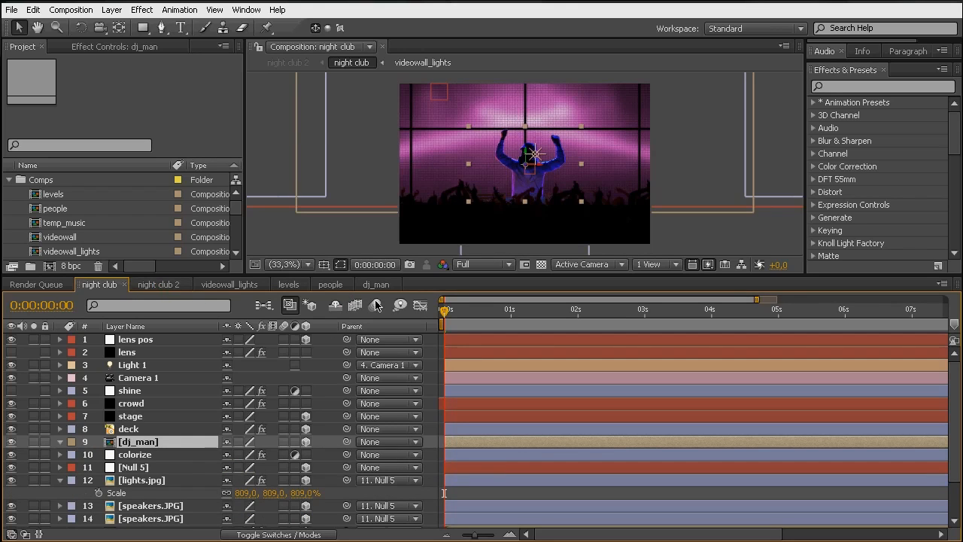
# - Open the dj_man pre-composition, select its dj_man.psd layer, enlarge the viewer area and save the project
pyautogui.doubleClick(127, 442)
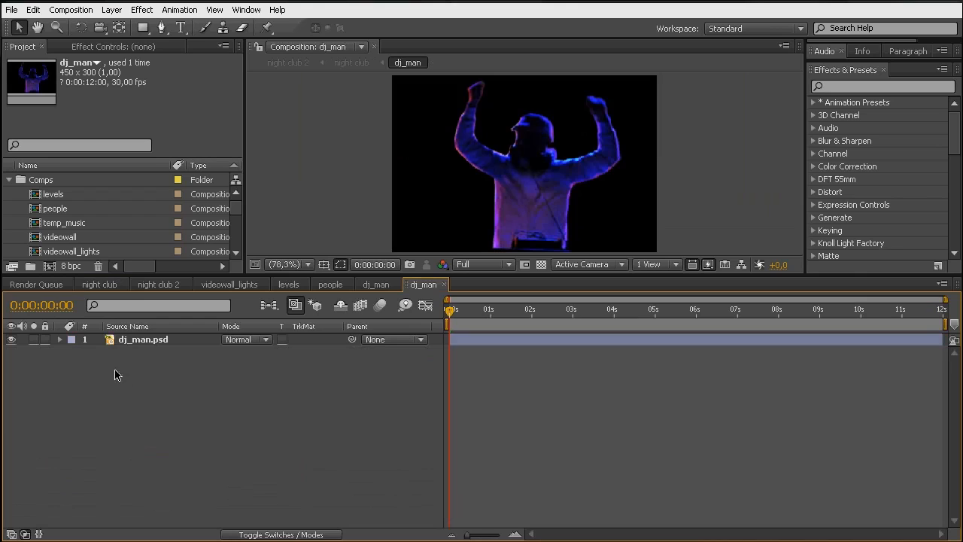
pyautogui.click(137, 345)
pyautogui.click(294, 408)
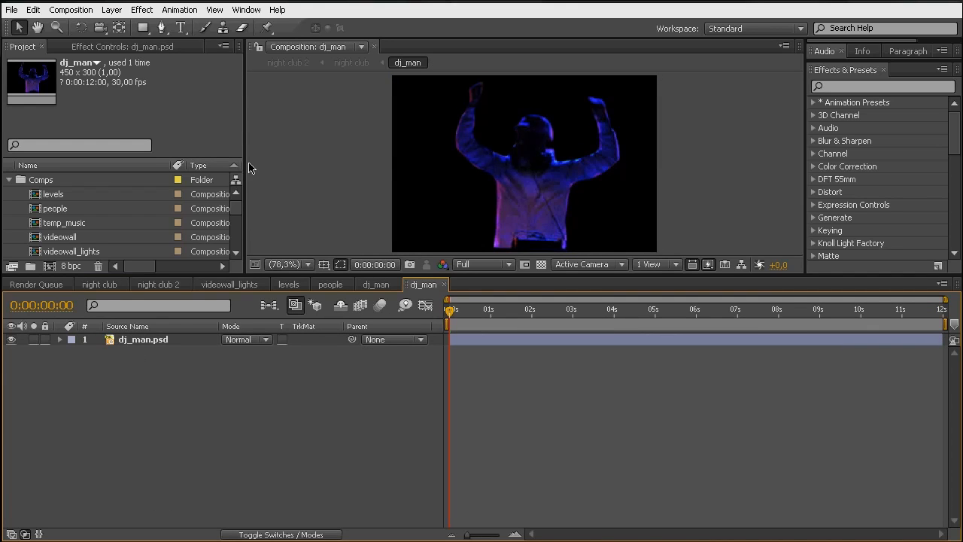
pyautogui.click(134, 343)
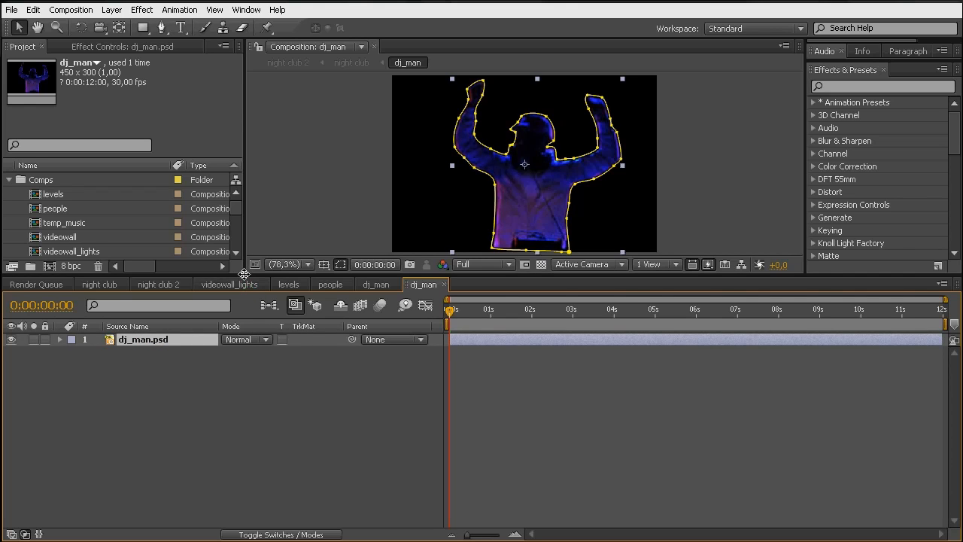
pyautogui.moveTo(242, 273); pyautogui.dragTo(242, 350)
pyautogui.hotkey('ctrl', 's')
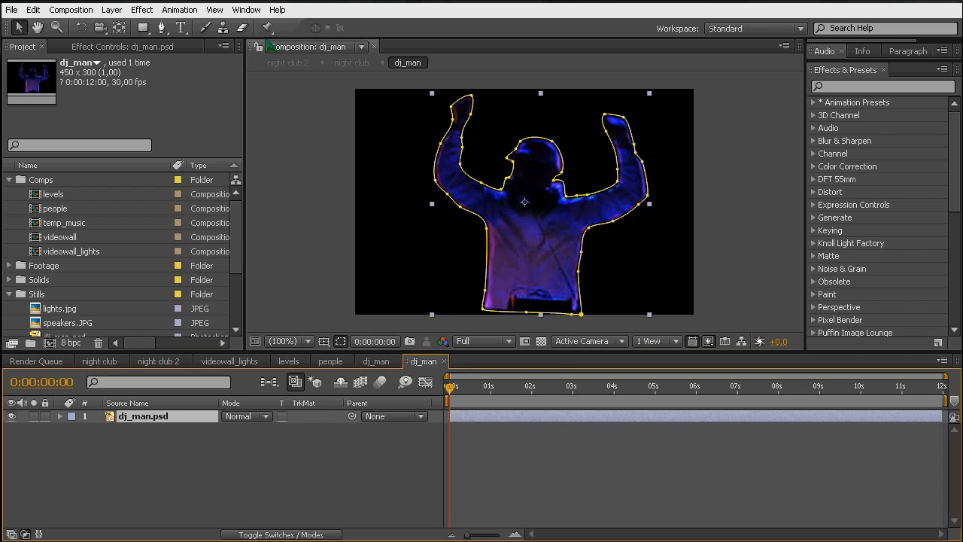
# - Place ten Puppet pins on the DJ: both hands, elbows and shoulders, the head, upper chest, mid torso and waist
pyautogui.click(266, 28)
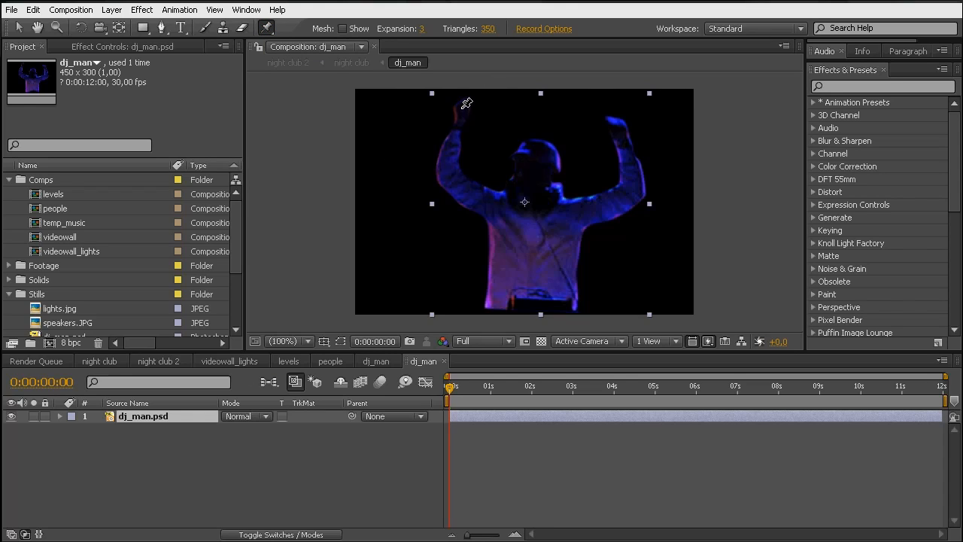
pyautogui.click(462, 107)
pyautogui.click(451, 175)
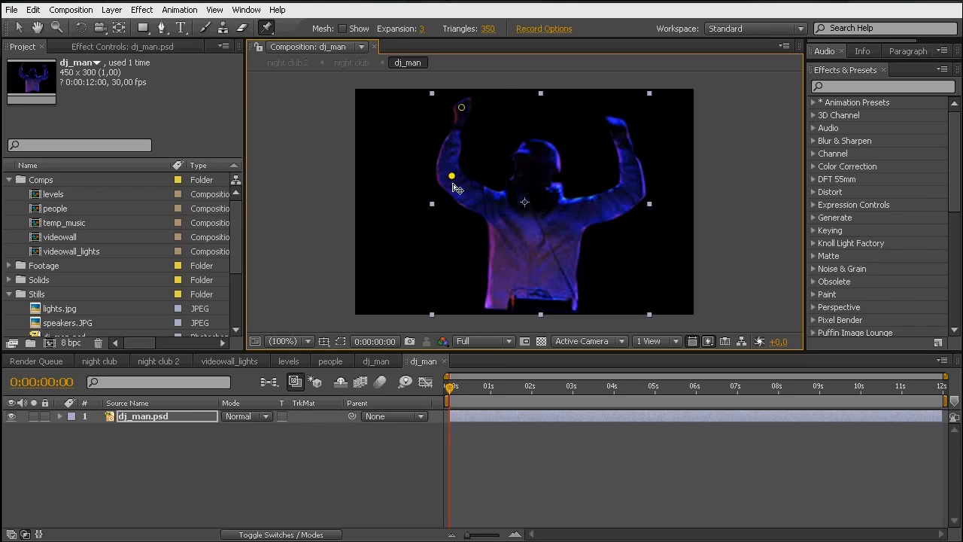
pyautogui.click(490, 204)
pyautogui.click(537, 156)
pyautogui.click(535, 209)
pyautogui.click(580, 215)
pyautogui.click(632, 194)
pyautogui.click(617, 128)
pyautogui.click(534, 250)
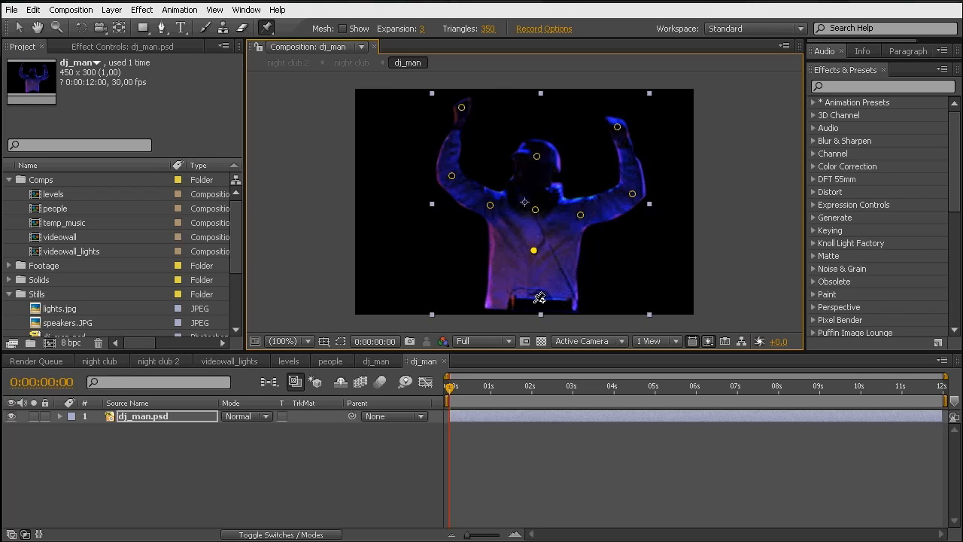
pyautogui.click(529, 307)
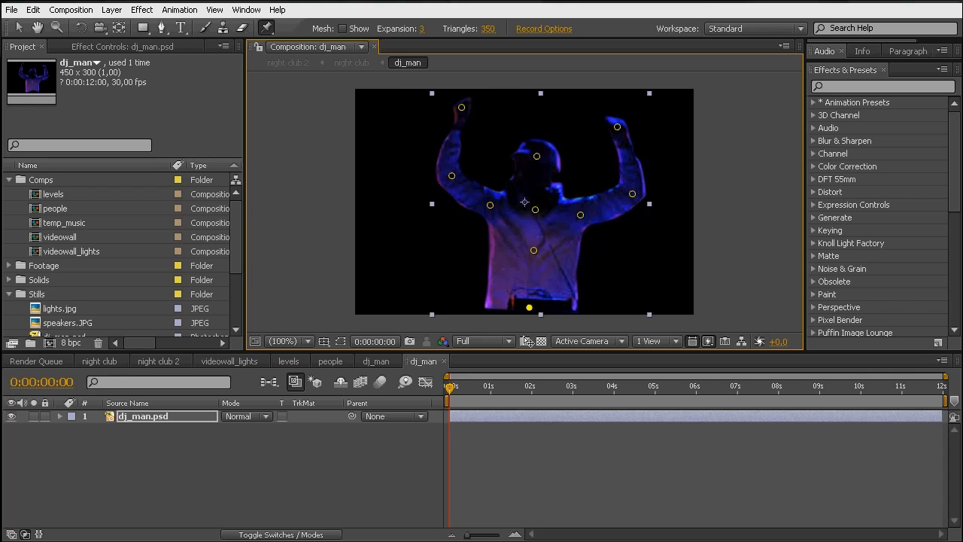
# - Look through the keyframed Puppet pin positions of the dj_man.psd layer, and collapse them again
pyautogui.click(178, 424)
pyautogui.press('u')
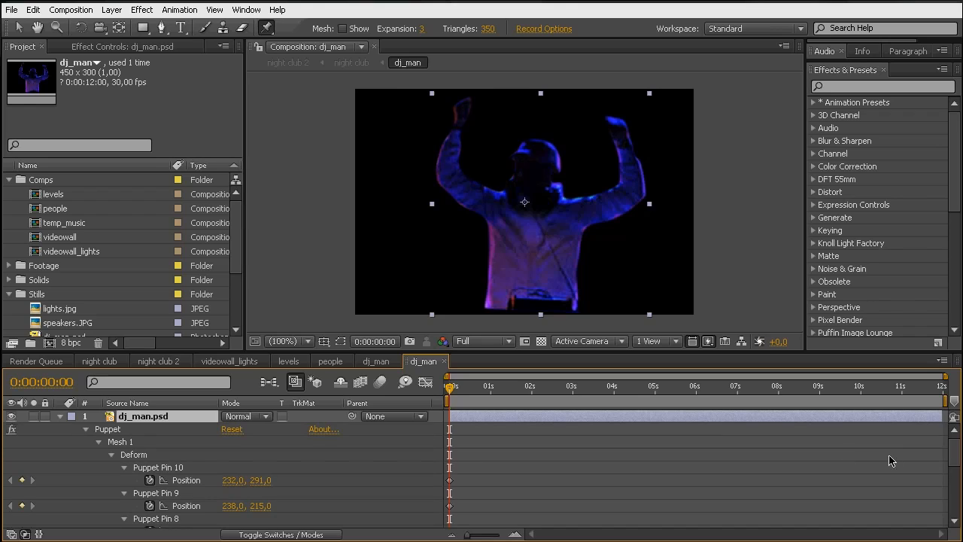
pyautogui.moveTo(955, 448)
pyautogui.mouseDown()
pyautogui.moveTo(954, 514)
pyautogui.moveTo(953, 441)
pyautogui.mouseUp()
pyautogui.click(60, 416)
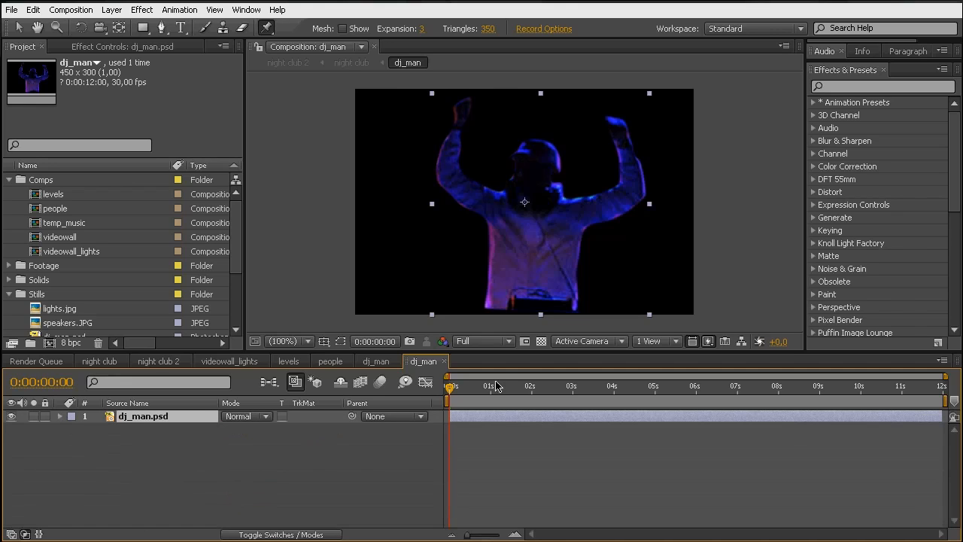
# - At 0:00:00:05, move the Puppet pins on the DJ's left-side hand and elbow inward toward the head
pyautogui.press('=')
pyautogui.press('=')
pyautogui.press('=')
pyautogui.moveTo(475, 399); pyautogui.dragTo(505, 397)
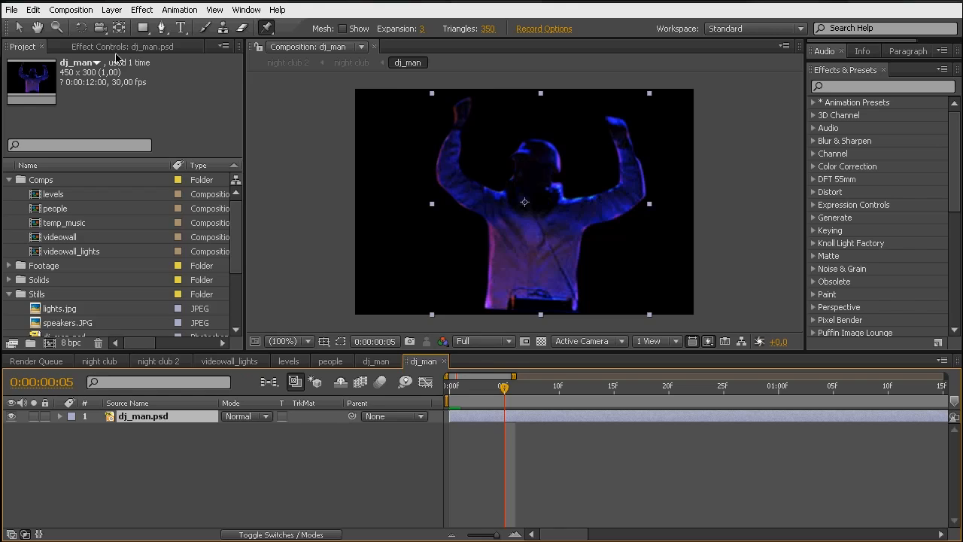
pyautogui.click(120, 47)
pyautogui.click(45, 76)
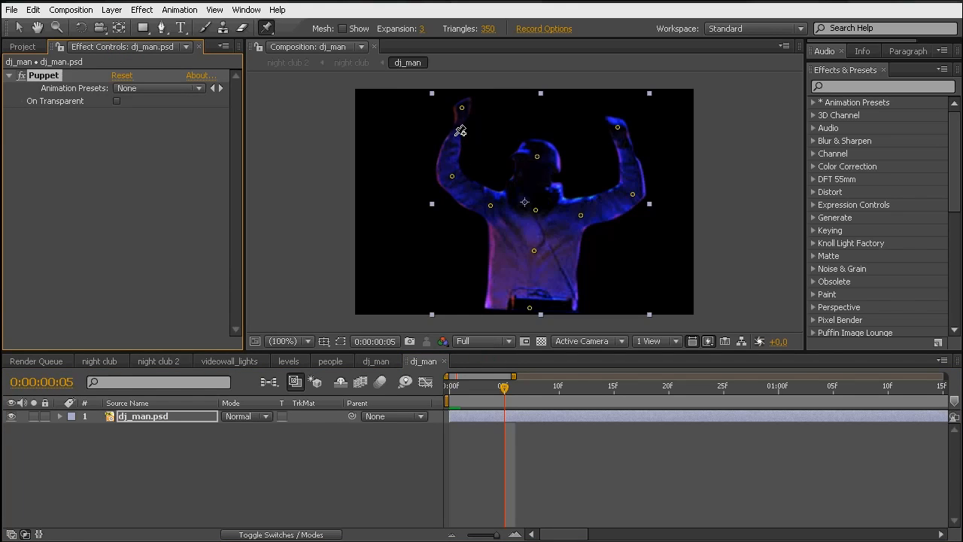
pyautogui.moveTo(462, 107); pyautogui.dragTo(489, 113)
pyautogui.click(456, 177)
pyautogui.moveTo(458, 175); pyautogui.dragTo(461, 175)
# - At 0:00:00:05, lower the left-side shoulder and waist pins slightly, and nudge the head and mid-torso pins sideways
pyautogui.moveTo(491, 205); pyautogui.dragTo(484, 212)
pyautogui.moveTo(538, 156); pyautogui.dragTo(541, 157)
pyautogui.click(485, 213)
pyautogui.moveTo(487, 213); pyautogui.dragTo(491, 212)
pyautogui.click(530, 309)
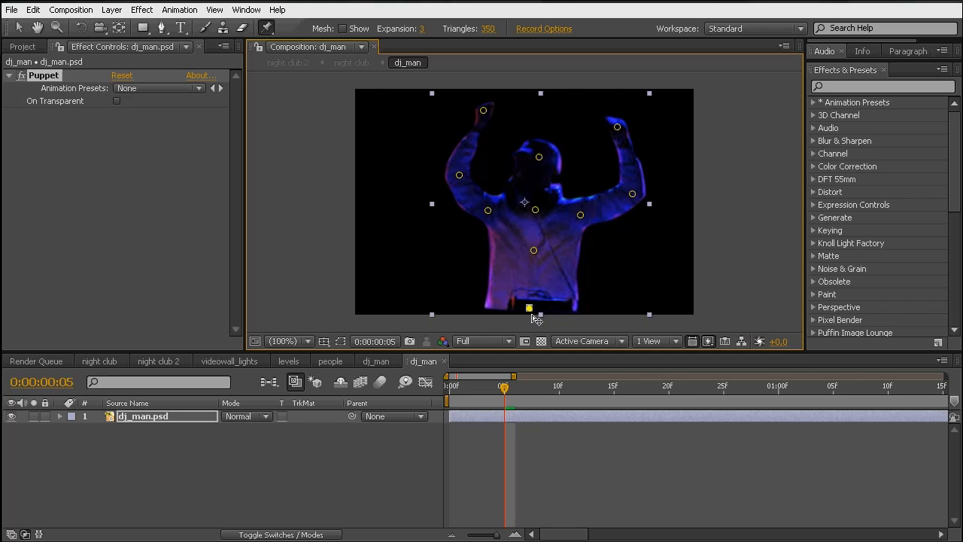
pyautogui.moveTo(532, 315); pyautogui.dragTo(533, 316)
pyautogui.moveTo(533, 252); pyautogui.dragTo(527, 256)
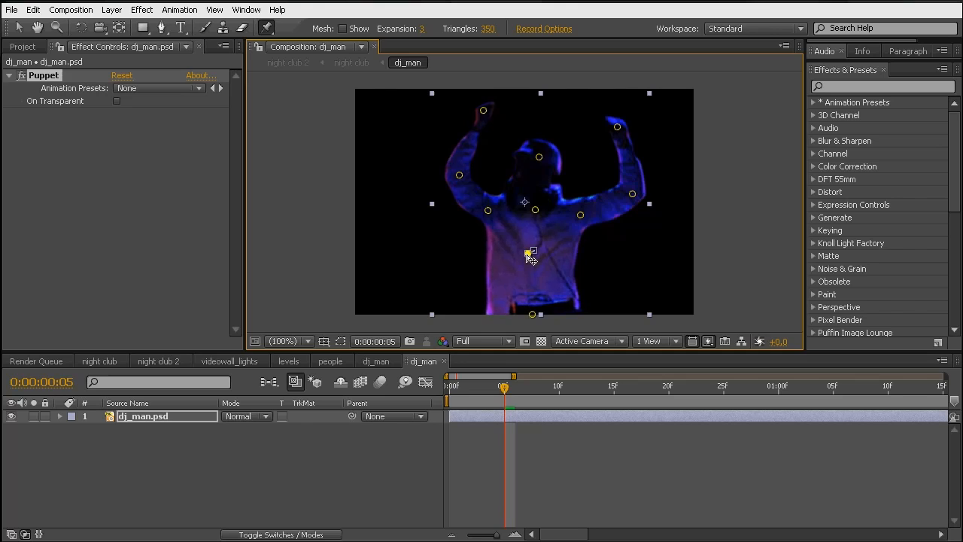
# - At 0:00:00:05, lower the right-side shoulder and elbow pins slightly and move the hand pin outward
pyautogui.moveTo(580, 215); pyautogui.dragTo(580, 217)
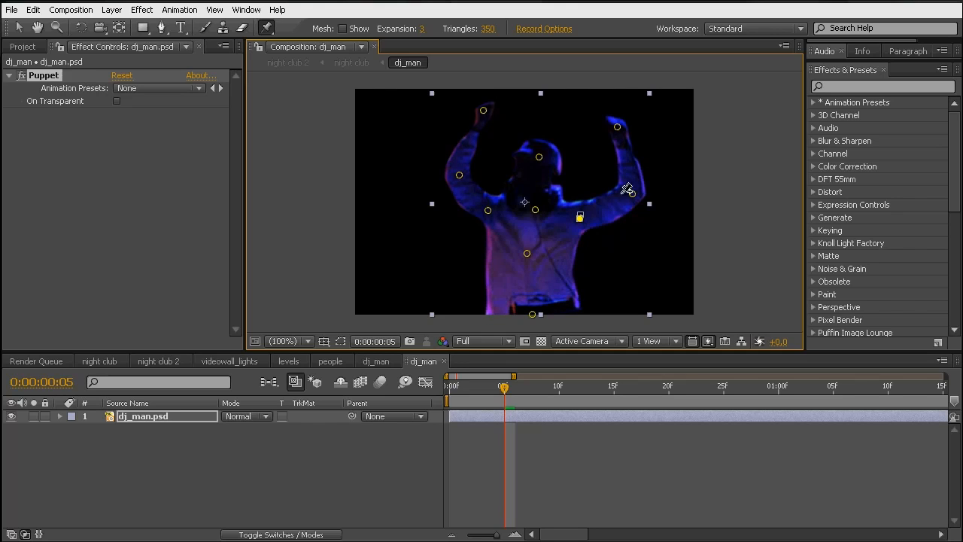
pyautogui.moveTo(631, 194); pyautogui.dragTo(630, 198)
pyautogui.moveTo(618, 128)
pyautogui.mouseDown()
pyautogui.moveTo(610, 128)
pyautogui.moveTo(637, 128)
pyautogui.mouseUp()
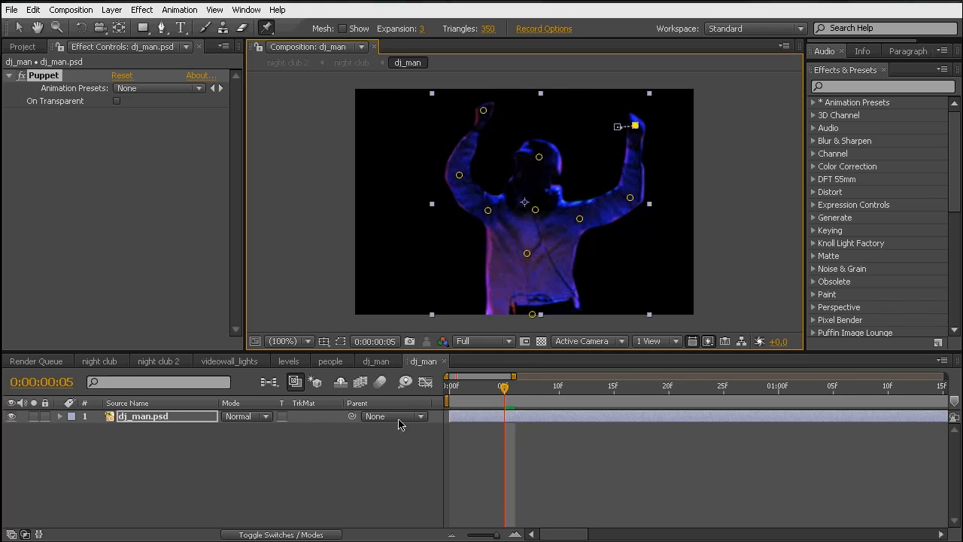
# - Reveal the pin keyframes and, at 0:00:00:00, move the DJ's left-side hand and elbow pins outward
pyautogui.moveTo(482, 387); pyautogui.dragTo(559, 410)
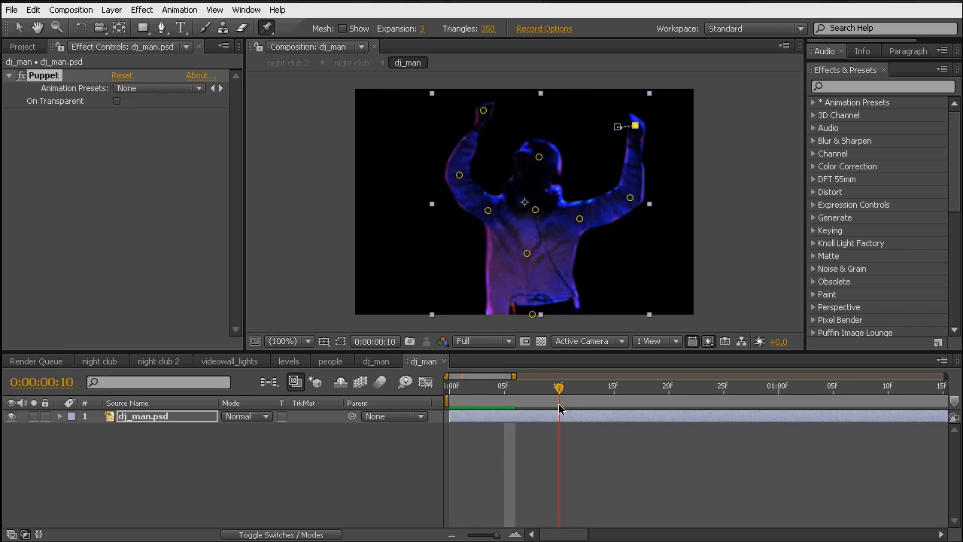
pyautogui.click(143, 418)
pyautogui.press('u')
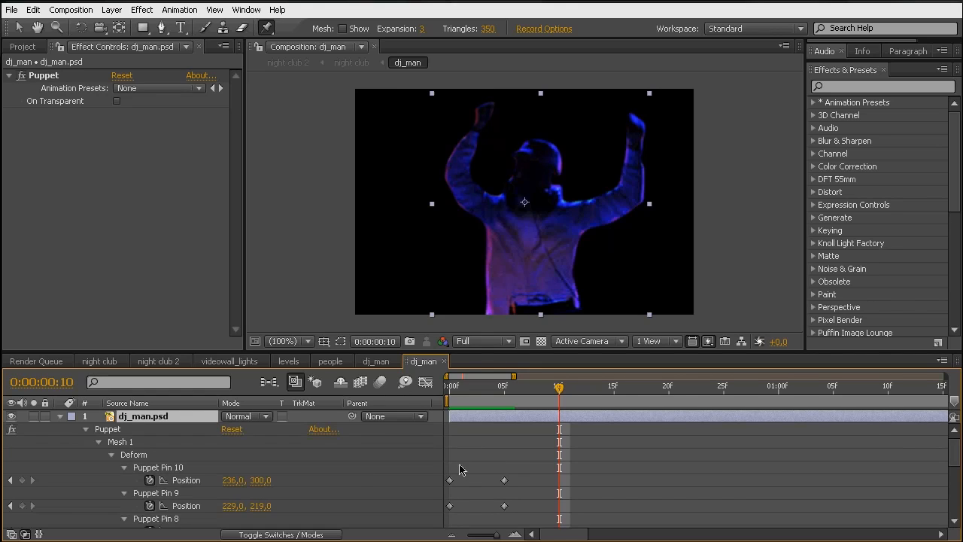
pyautogui.click(468, 467)
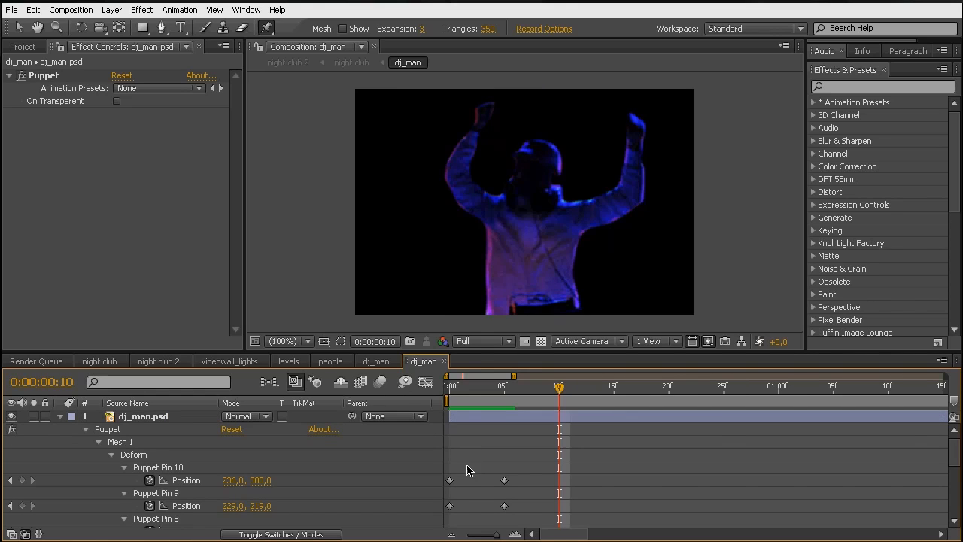
pyautogui.click(453, 390)
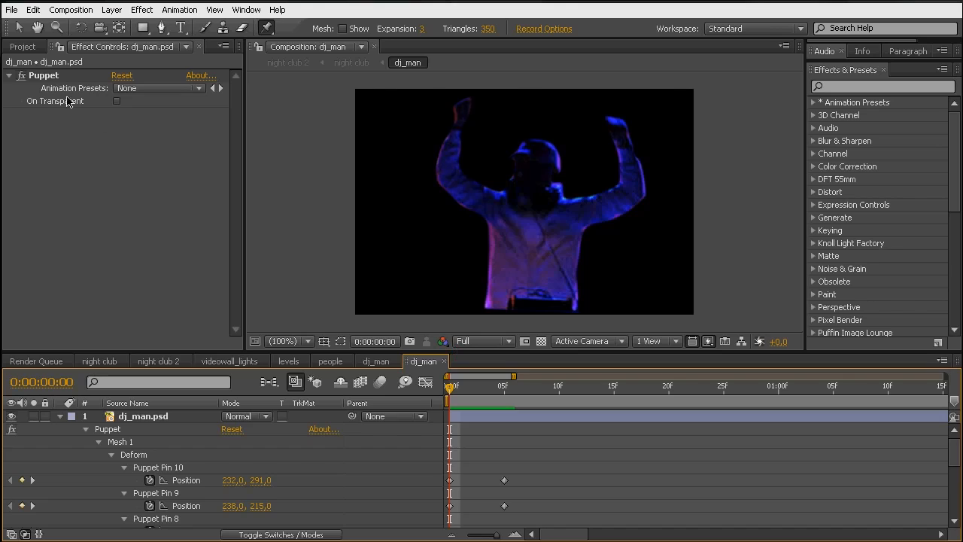
pyautogui.click(48, 77)
pyautogui.moveTo(465, 109); pyautogui.dragTo(449, 104)
pyautogui.moveTo(451, 176); pyautogui.dragTo(449, 181)
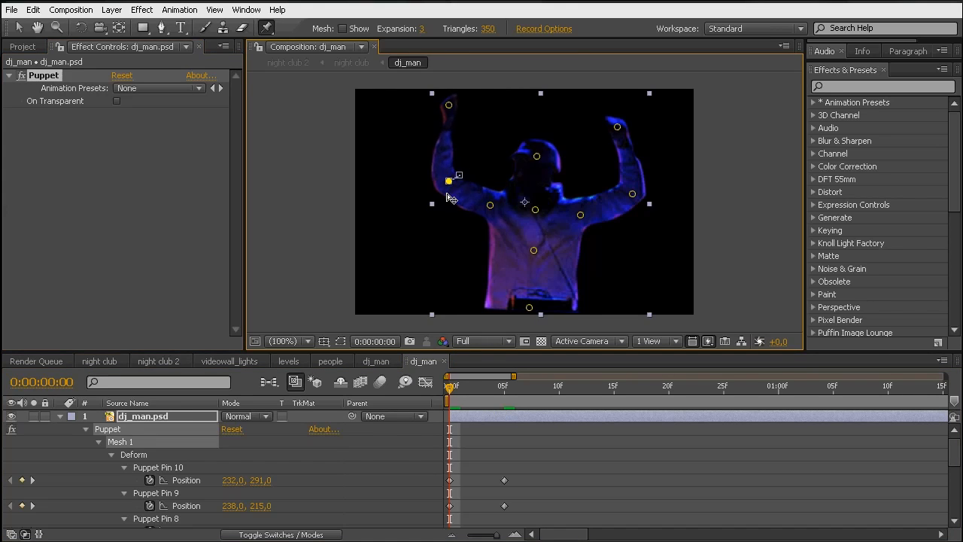
# - Copy all Puppet pin keyframes from 0:00:00:00 to 0:00:00:10 and save the project
pyautogui.moveTo(474, 465); pyautogui.dragTo(440, 528)
pyautogui.click(559, 404)
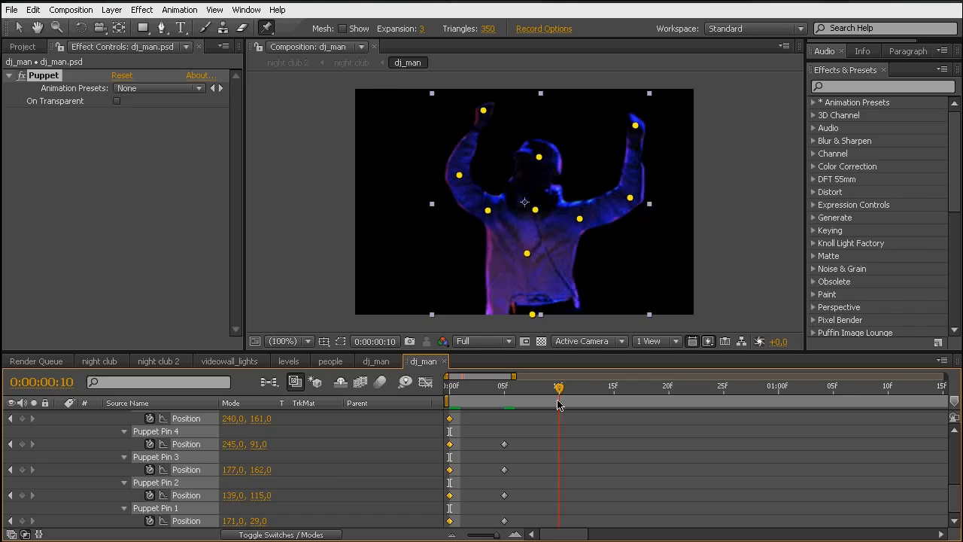
pyautogui.hotkey('ctrl', 'v')
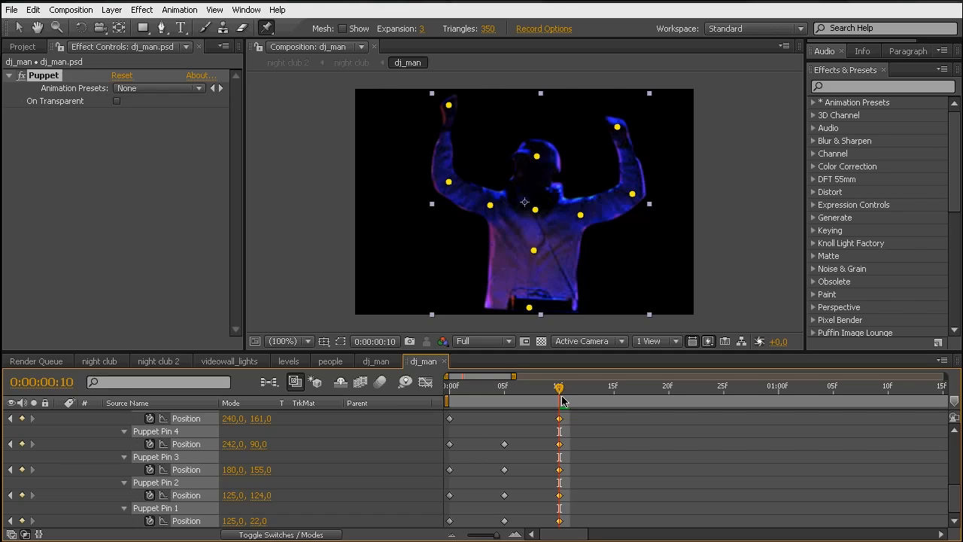
pyautogui.moveTo(557, 392); pyautogui.dragTo(438, 416)
pyautogui.hotkey('ctrl', 's')
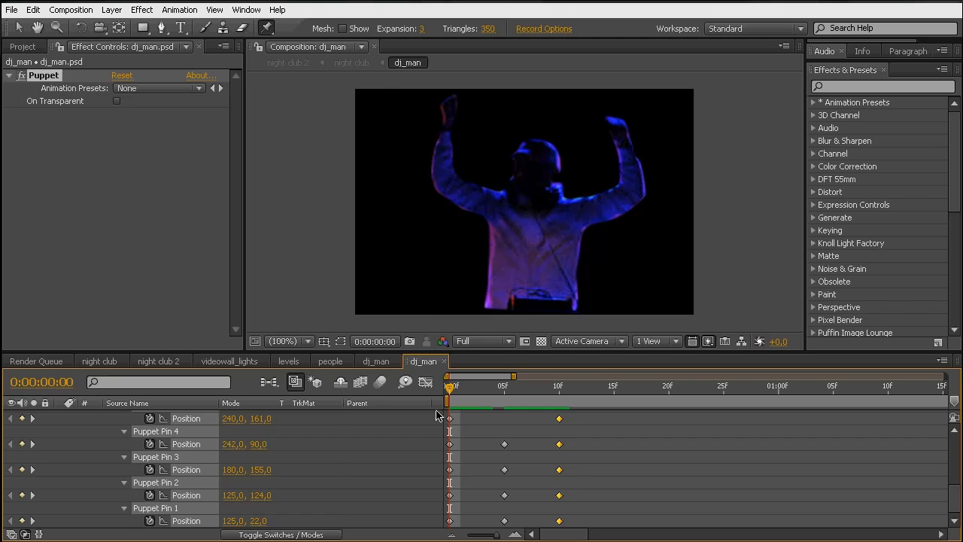
# - Play the DJ's arm movement repeatedly from the start of the dj_man composition to judge its speed
pyautogui.press('space')
pyautogui.moveTo(460, 393); pyautogui.dragTo(422, 417)
pyautogui.press('space')
pyautogui.press('space')
pyautogui.moveTo(465, 390); pyautogui.dragTo(431, 393)
pyautogui.press('space')
pyautogui.press('space')
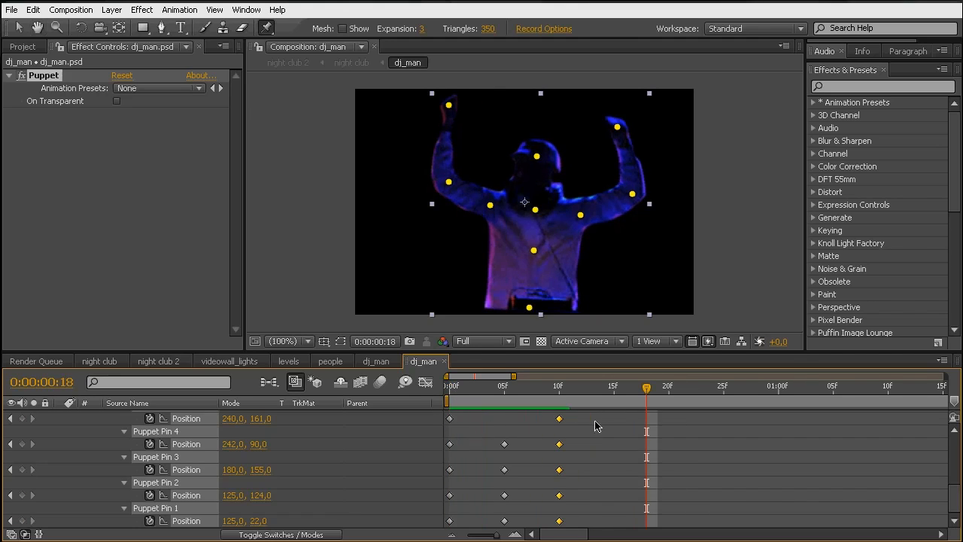
# - Select all Puppet pin keyframes and stretch their timing proportionally so the last ones fall at 0:00:00:15
pyautogui.moveTo(581, 417); pyautogui.dragTo(441, 529)
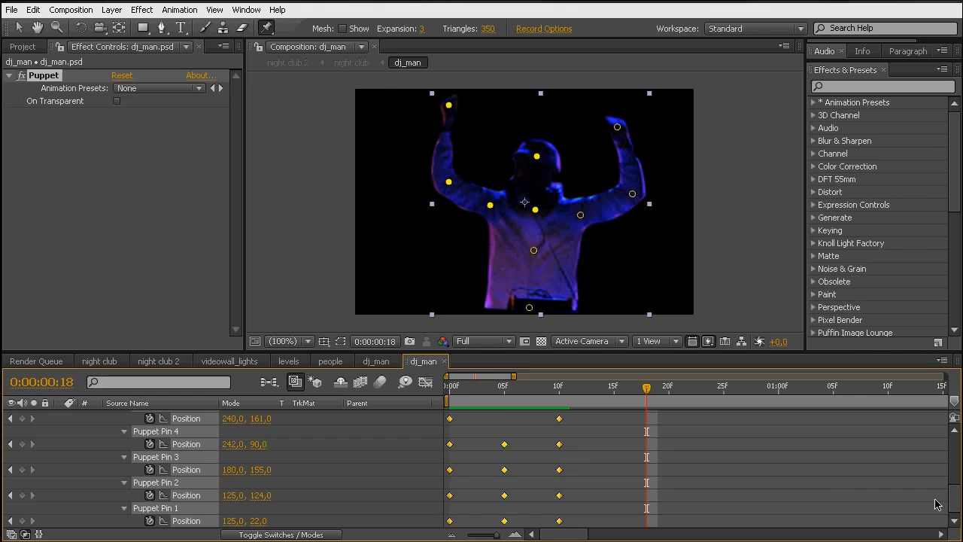
pyautogui.moveTo(955, 497); pyautogui.dragTo(955, 445)
pyautogui.moveTo(596, 462); pyautogui.dragTo(446, 527)
pyautogui.moveTo(559, 423); pyautogui.dragTo(614, 429)
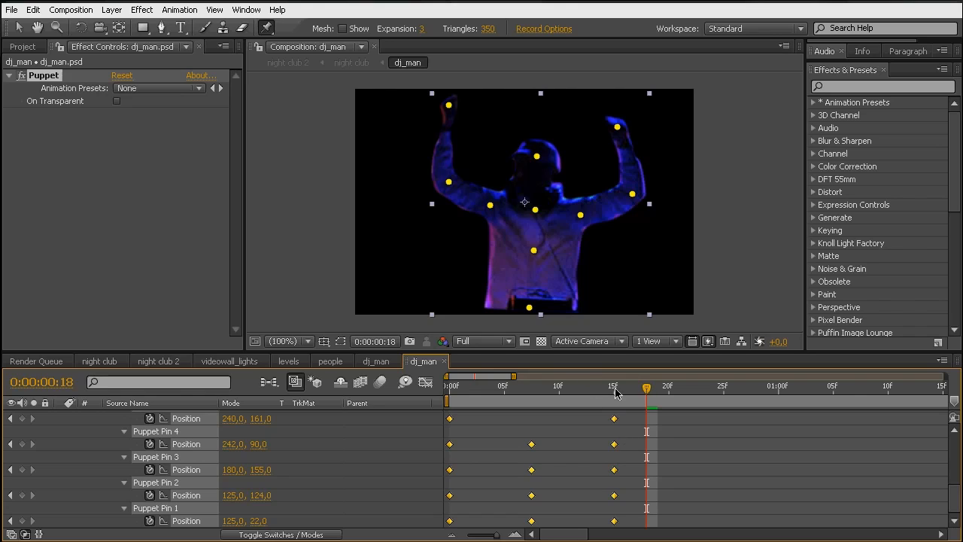
# - End the work area at 0:00:00:15 and run a RAM preview of the slowed DJ movement
pyautogui.press('j')
pyautogui.press('n')
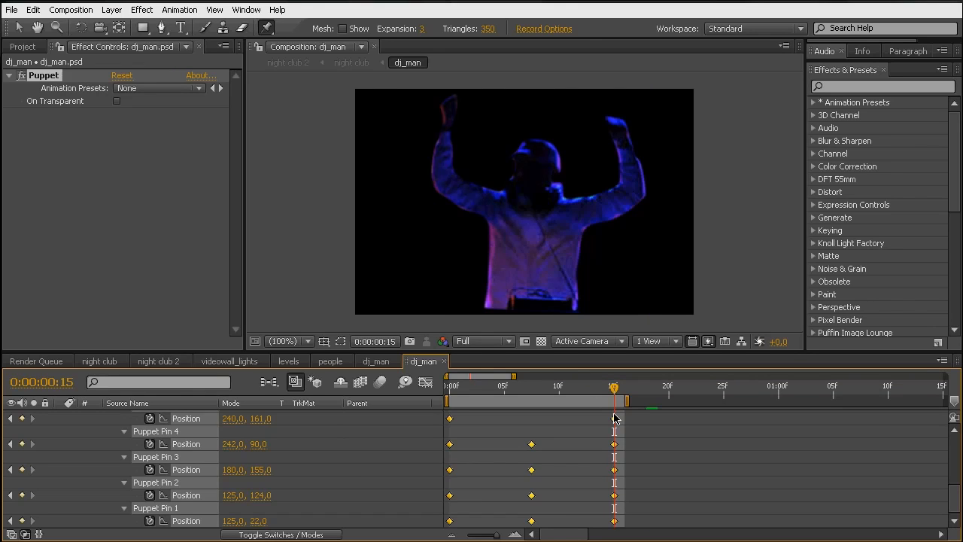
pyautogui.press('KP_0')
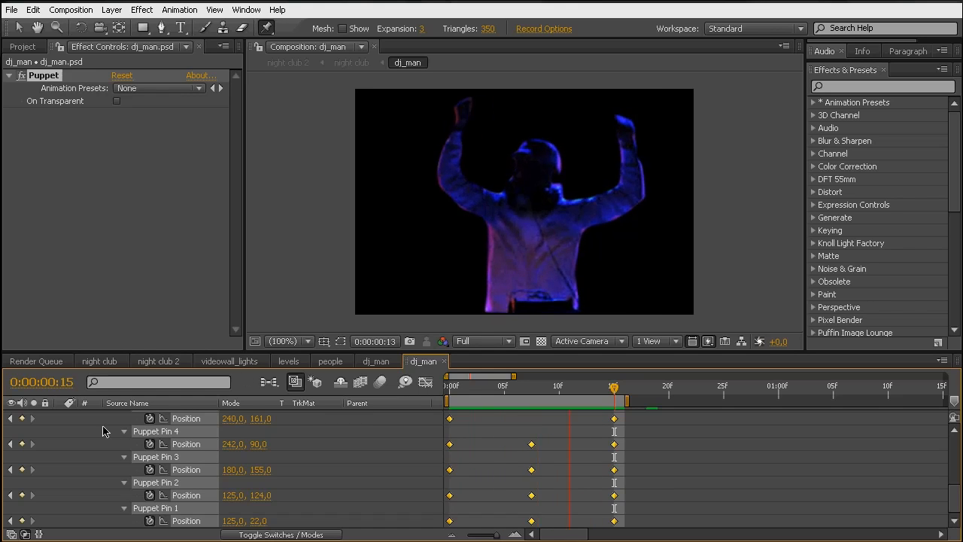
pyautogui.press('space')
pyautogui.scroll(3, 83, 429)
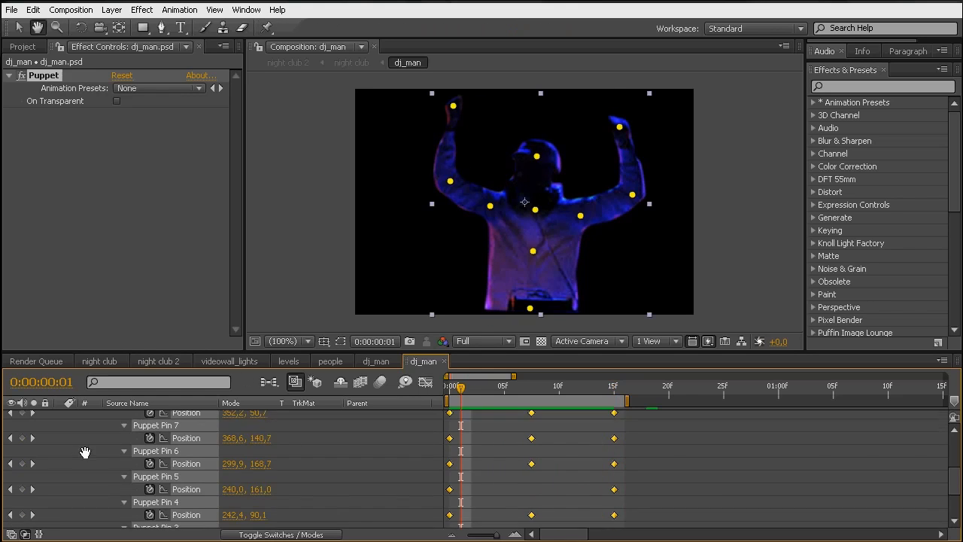
# - Collapse the dj_man.psd layer's properties, set the current time to 0:00:00:15 in its composition, and return to the night club composition
pyautogui.moveTo(90, 433); pyautogui.dragTo(82, 464)
pyautogui.click(61, 417)
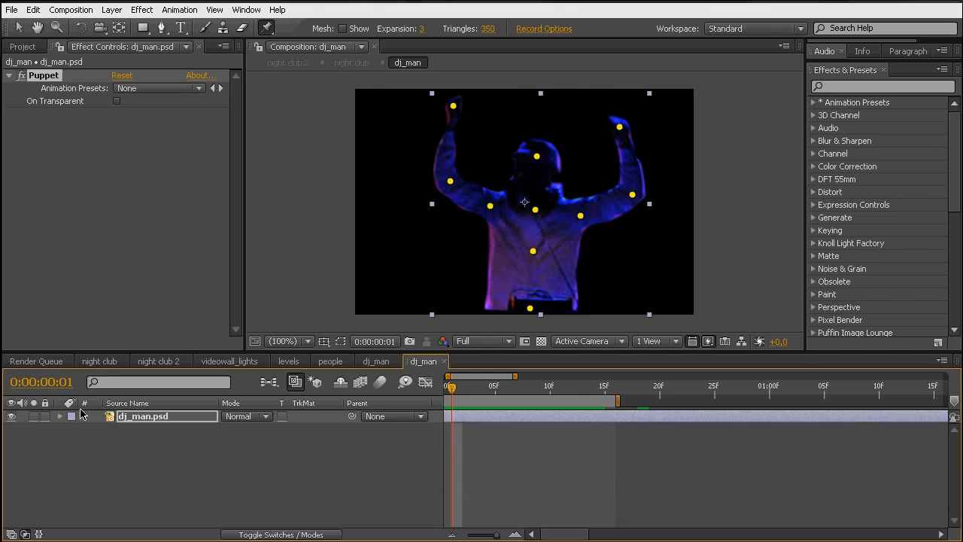
pyautogui.click(104, 363)
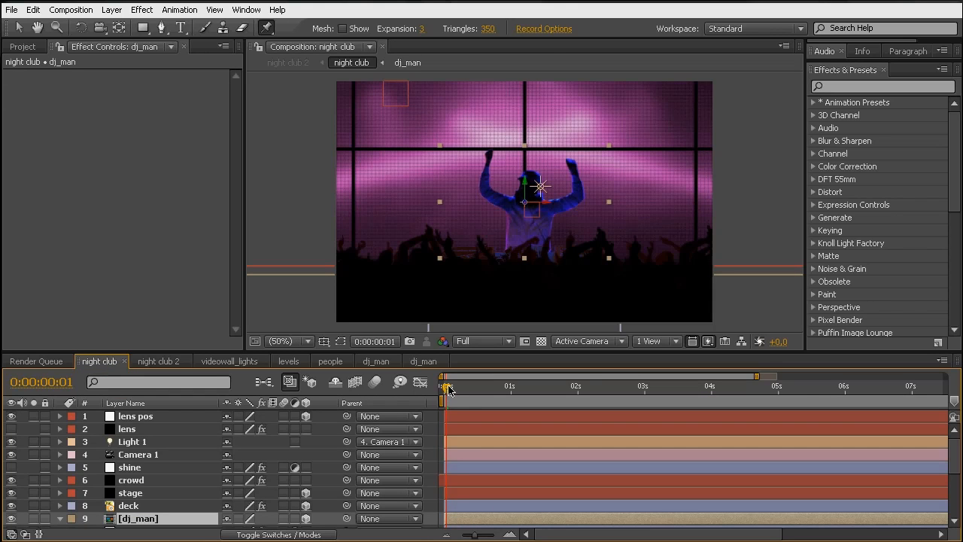
pyautogui.click(424, 361)
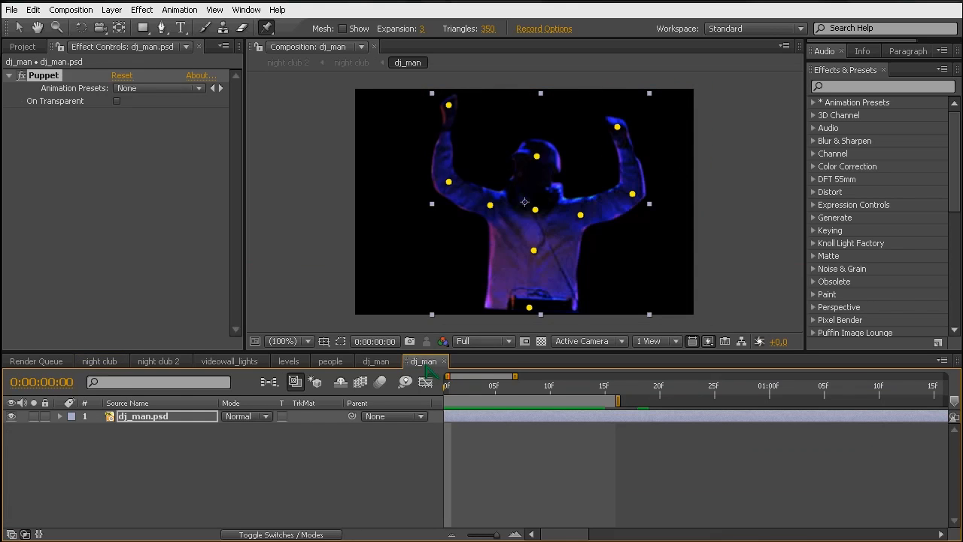
pyautogui.click(611, 392)
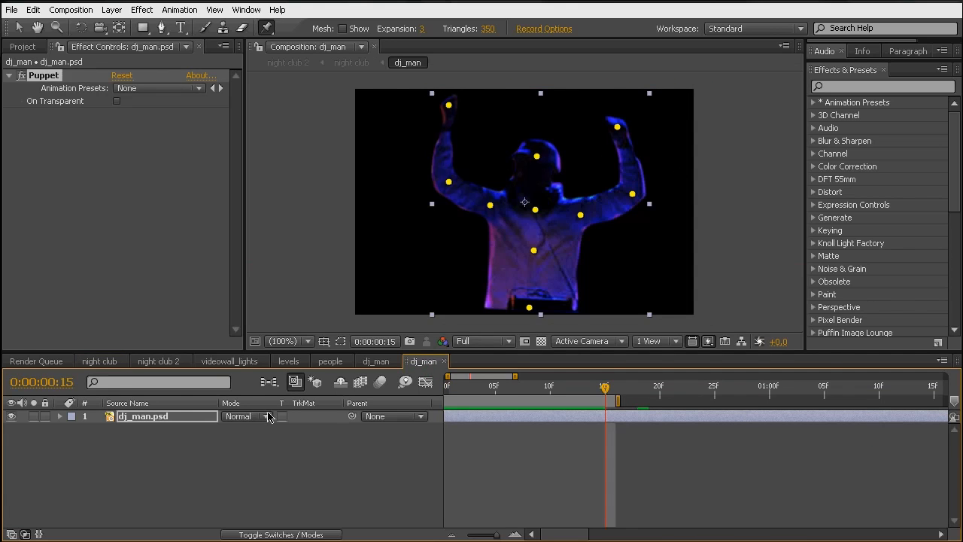
pyautogui.click(100, 361)
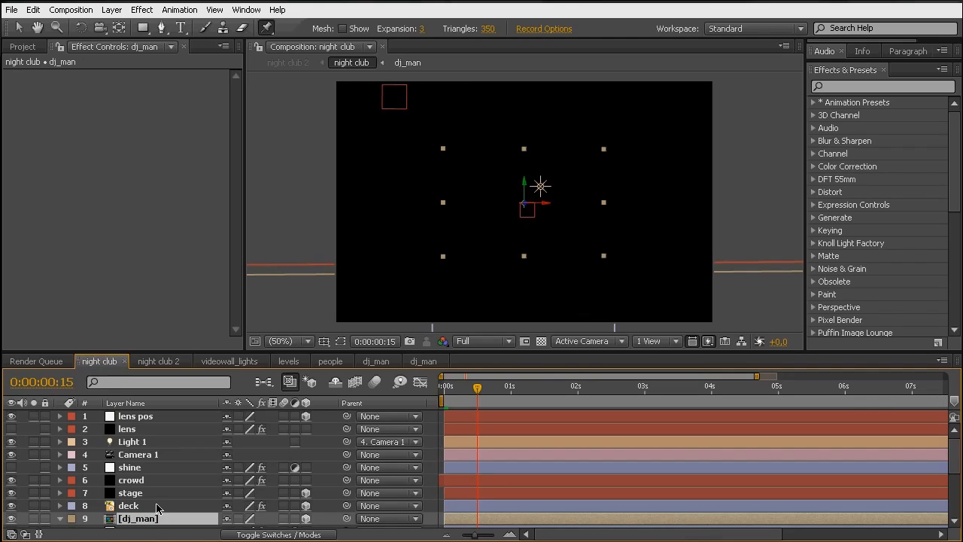
# - Solo the dj_man layer in the night club composition and enable time remapping on it
pyautogui.press('h')
pyautogui.click(33, 519)
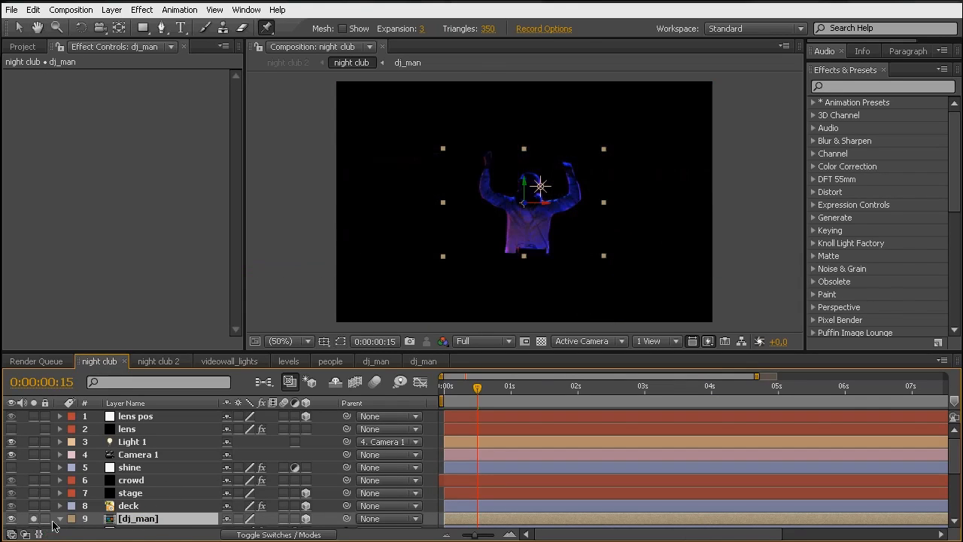
pyautogui.scroll(-5, 194, 427)
pyautogui.scroll(-1, 193, 427)
pyautogui.hotkey('ctrl', 'p')
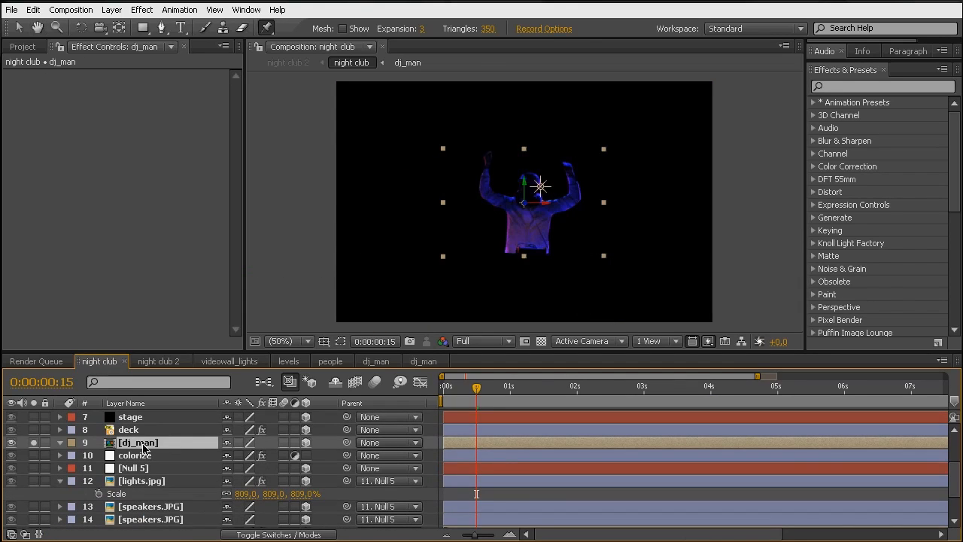
pyautogui.click(111, 10)
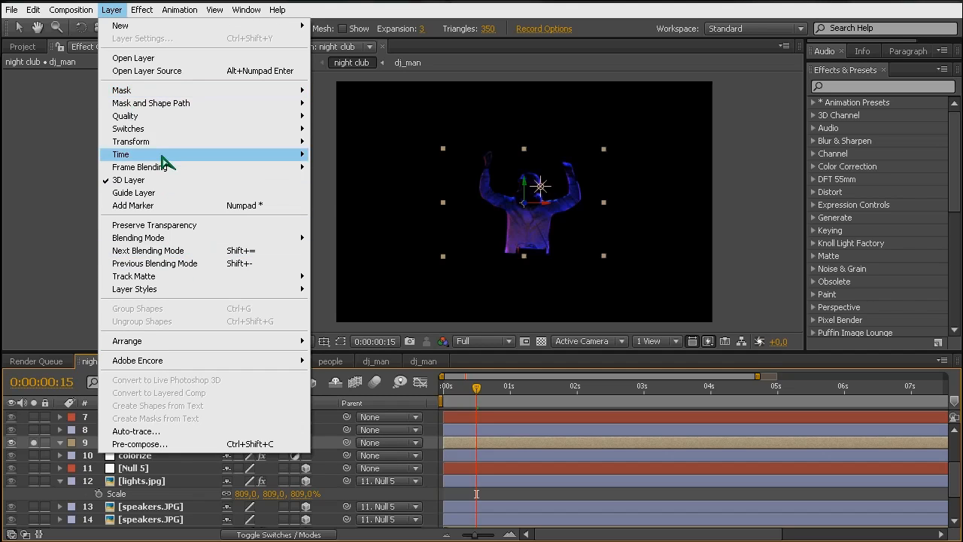
pyautogui.moveTo(165, 154)
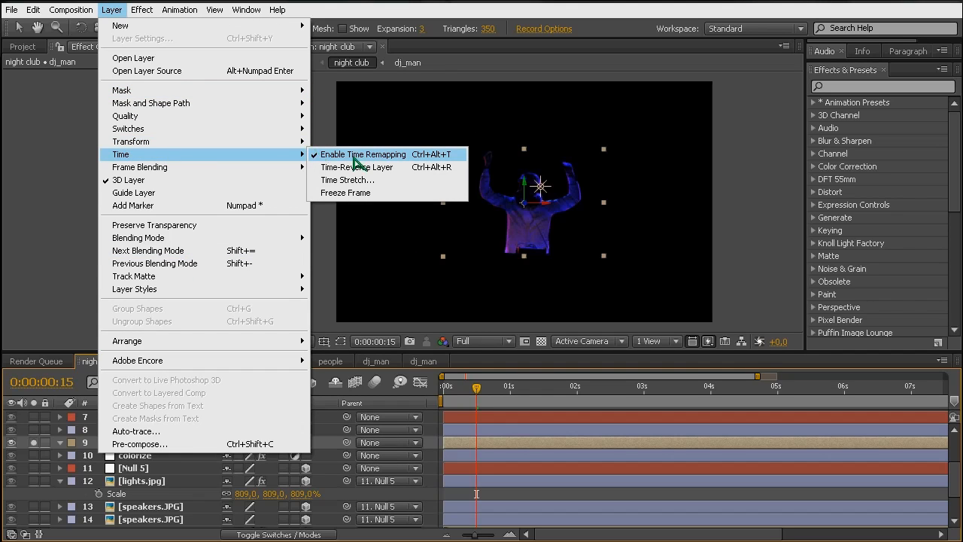
pyautogui.click(136, 456)
pyautogui.click(137, 449)
pyautogui.hotkey('ctrl', 'alt', 't')
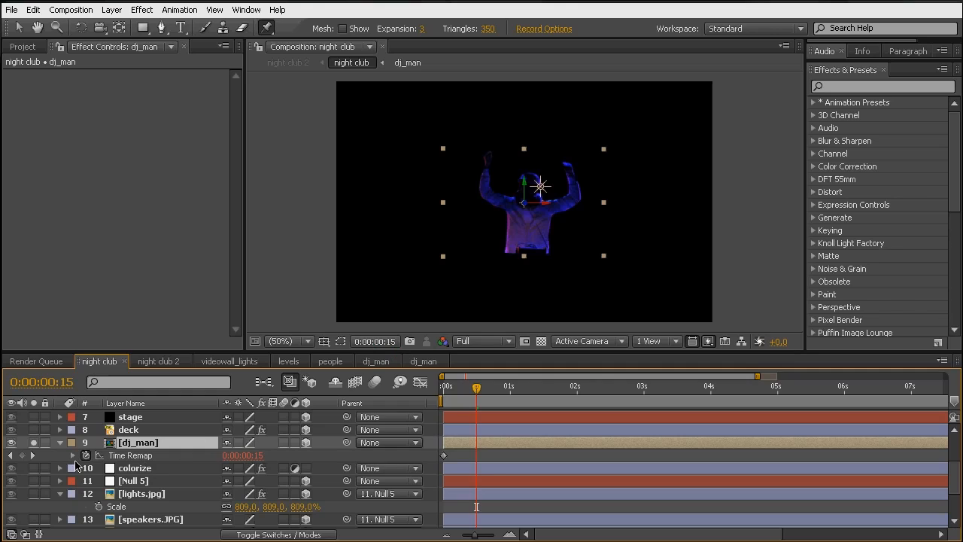
# - Add a Time Remap keyframe at 0:00:00:15 on dj_man and delete the one at 0:00:12:00
pyautogui.click(22, 456)
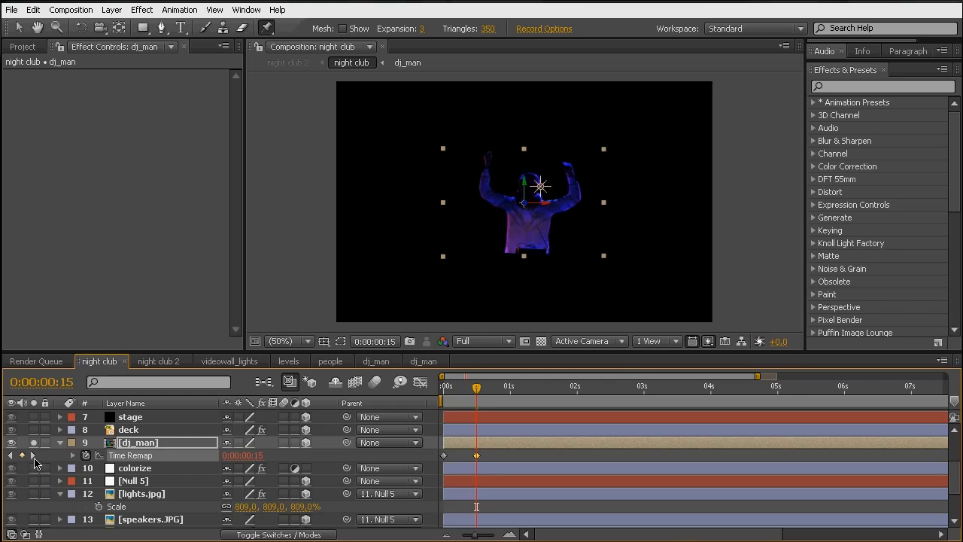
pyautogui.click(33, 455)
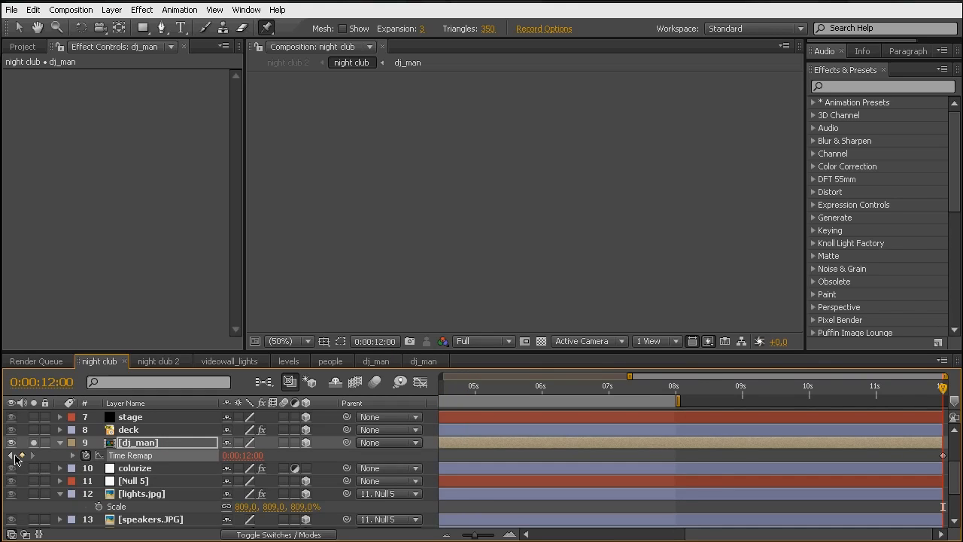
pyautogui.click(22, 456)
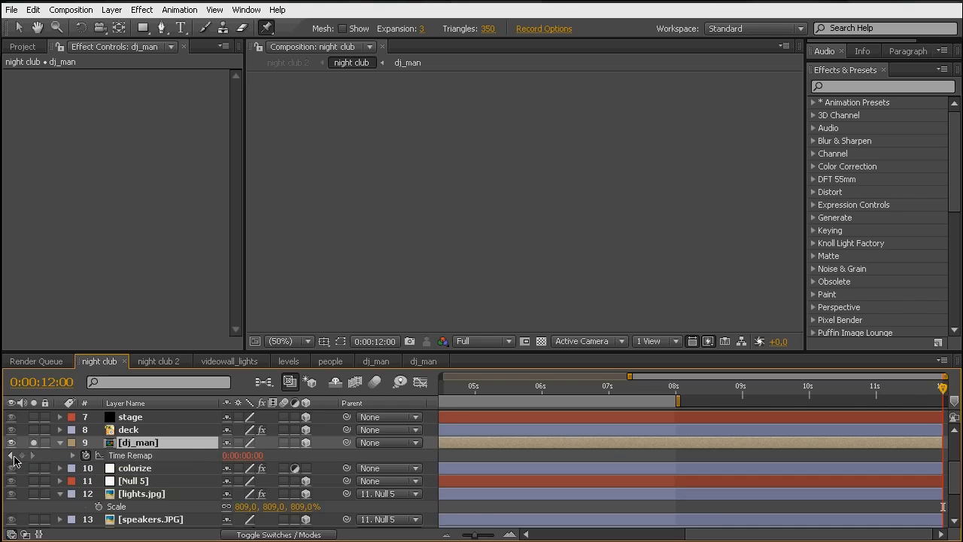
pyautogui.click(11, 455)
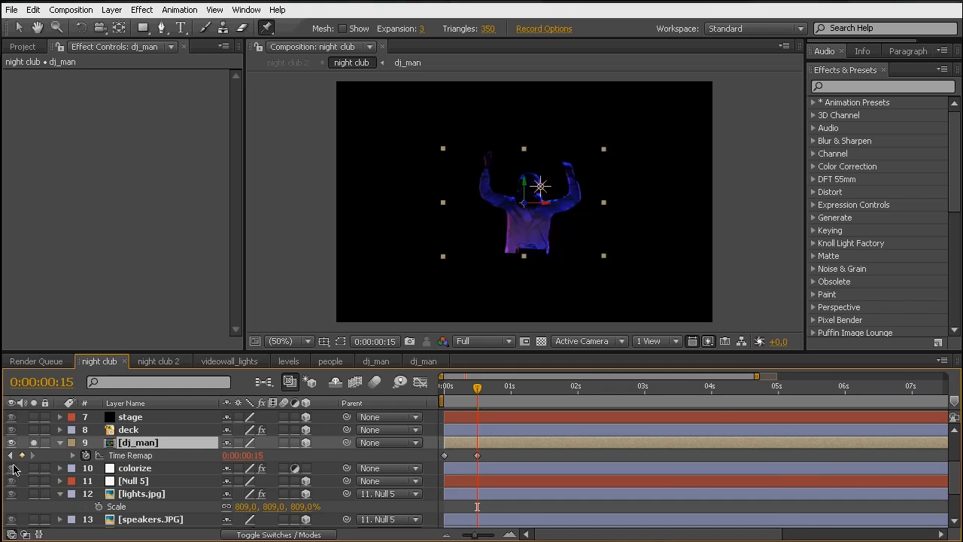
# - Give dj_man's Time Remap the expression loopOutDuration(type = "cycle", duration = 0)
pyautogui.click(88, 458)
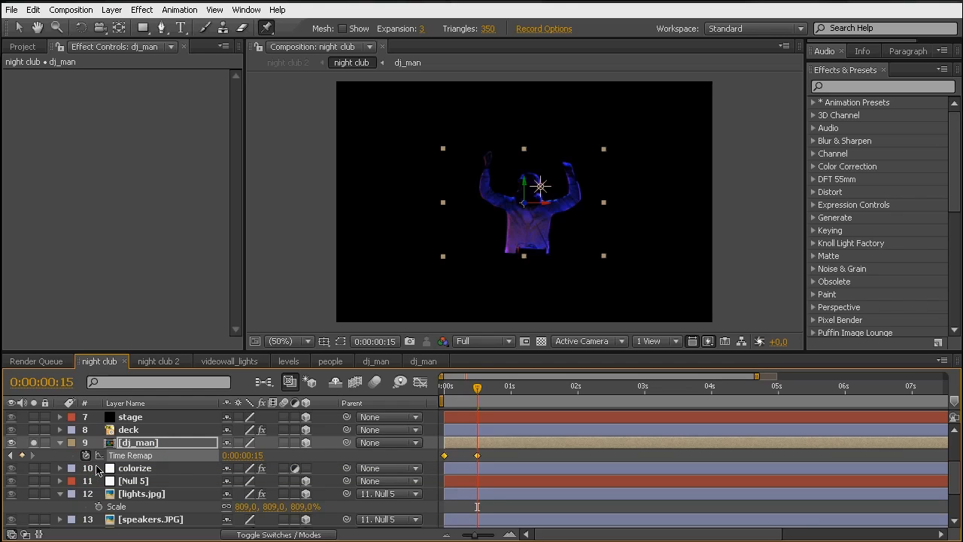
pyautogui.keyDown('alt'); pyautogui.click(85, 457); pyautogui.keyUp('alt')
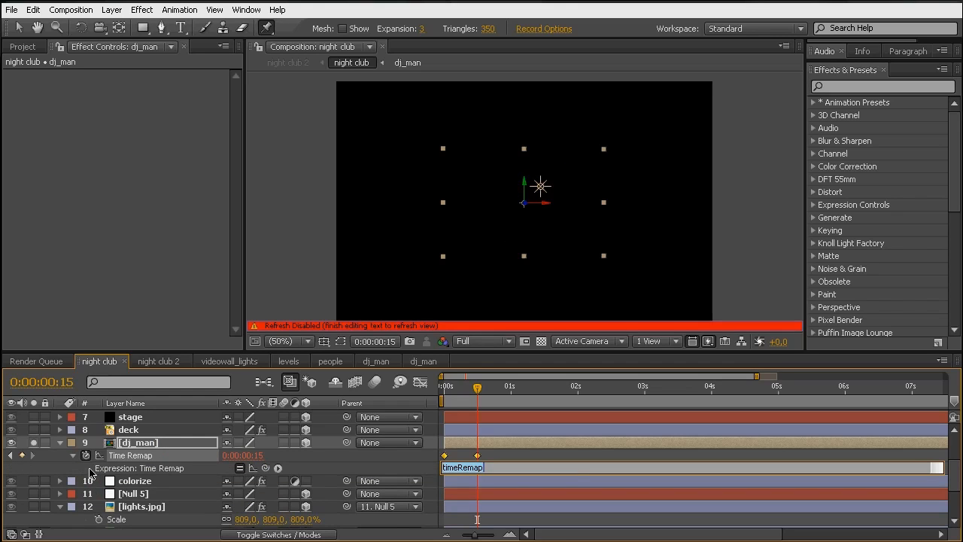
pyautogui.click(278, 469)
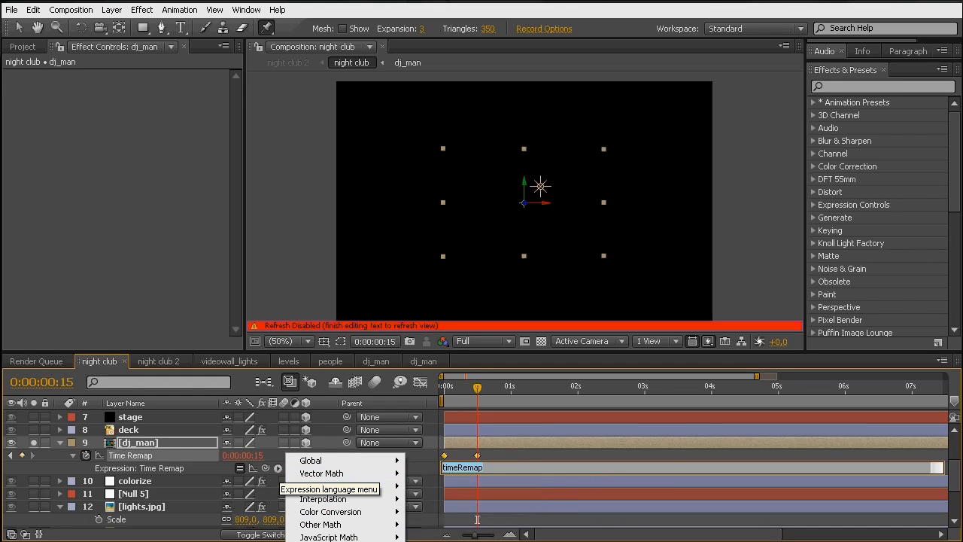
pyautogui.moveTo(331, 541)
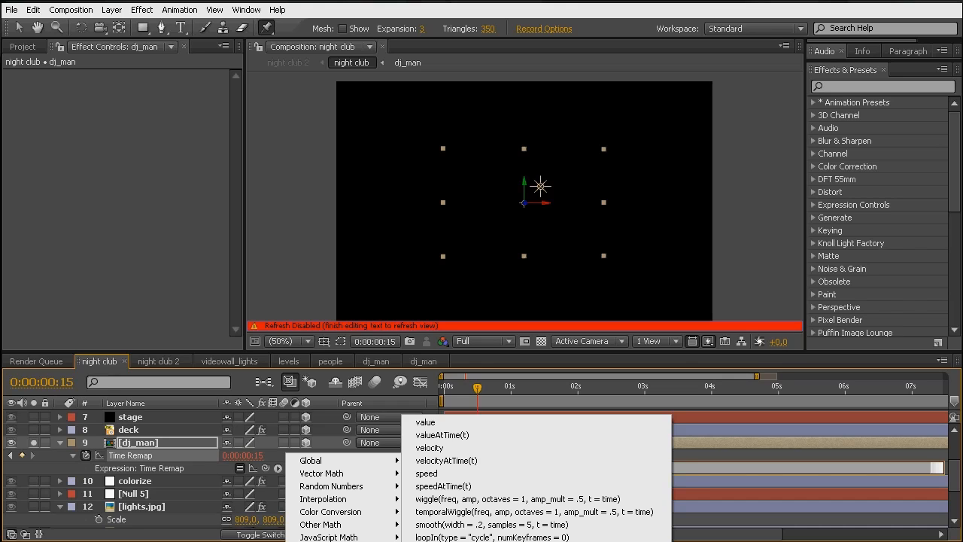
pyautogui.click(477, 541)
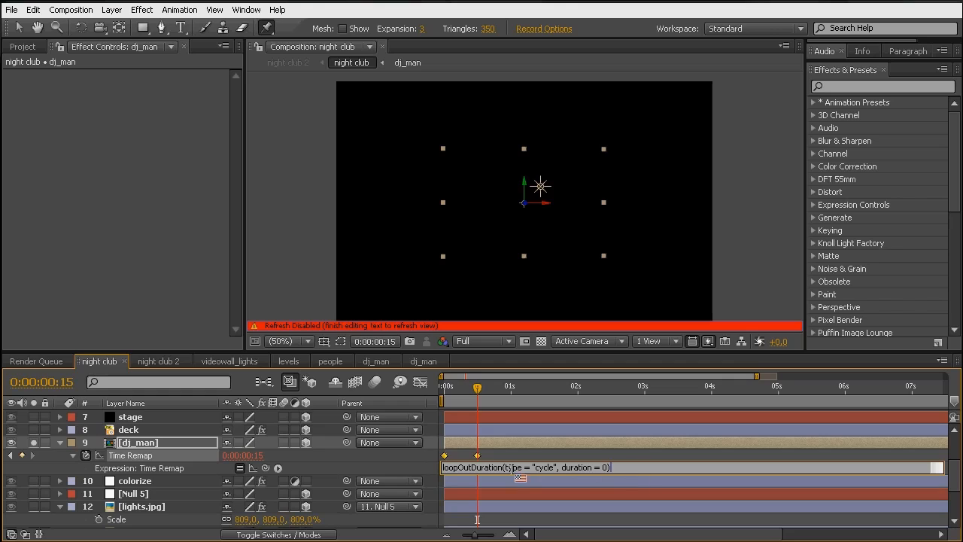
pyautogui.click(401, 473)
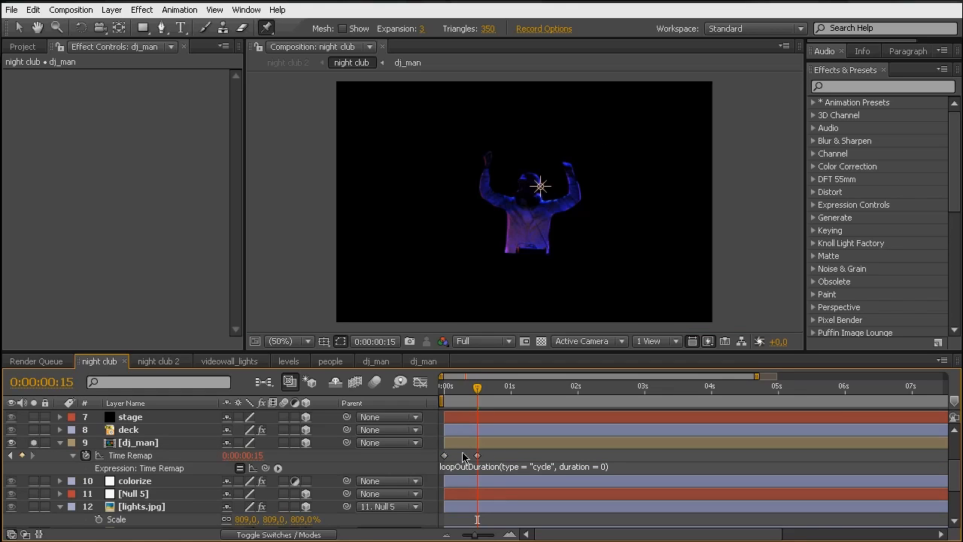
# - Scrub through the looped DJ movement, go back to the start of the composition and turn off the dj_man layer's solo
pyautogui.moveTo(480, 391); pyautogui.dragTo(659, 389)
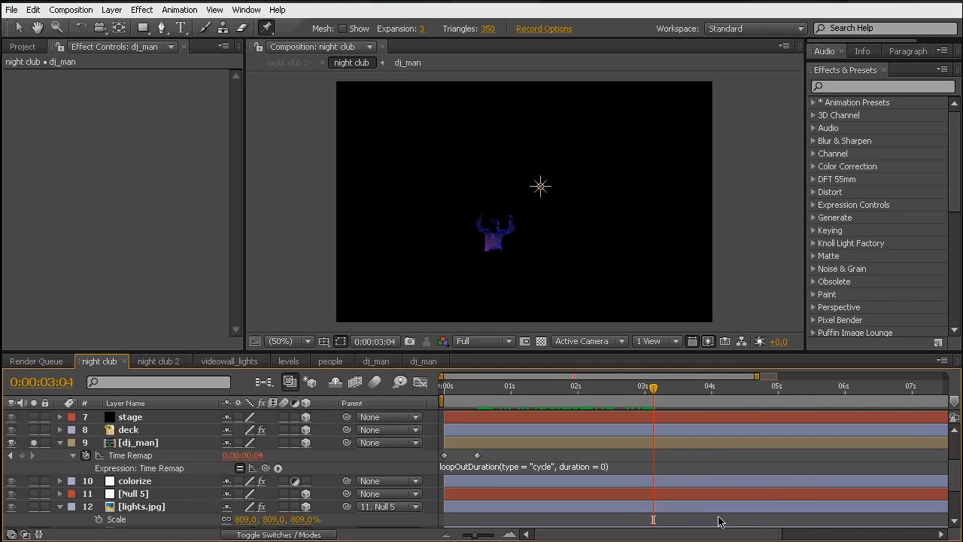
pyautogui.moveTo(704, 535)
pyautogui.mouseDown()
pyautogui.moveTo(747, 535)
pyautogui.moveTo(694, 535)
pyautogui.mouseUp()
pyautogui.moveTo(459, 387); pyautogui.dragTo(407, 427)
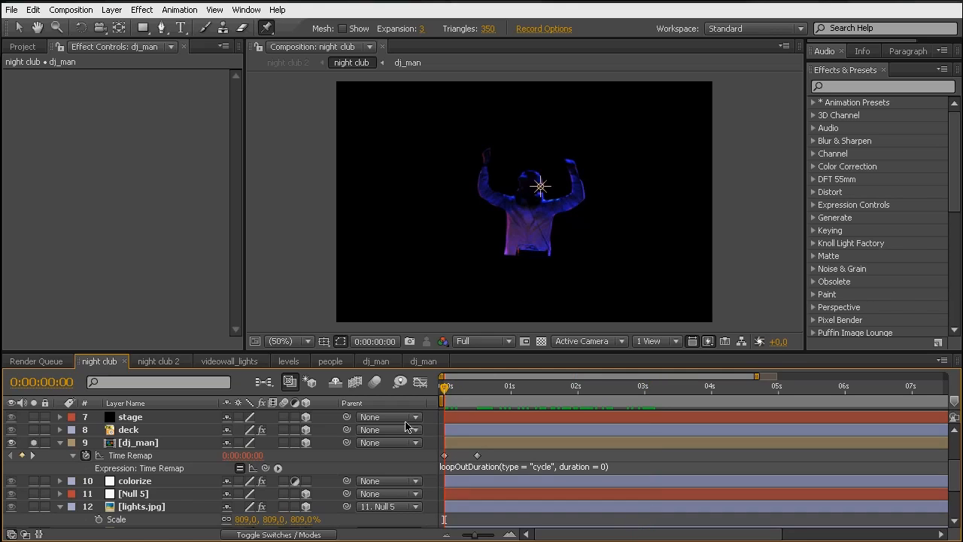
pyautogui.click(33, 442)
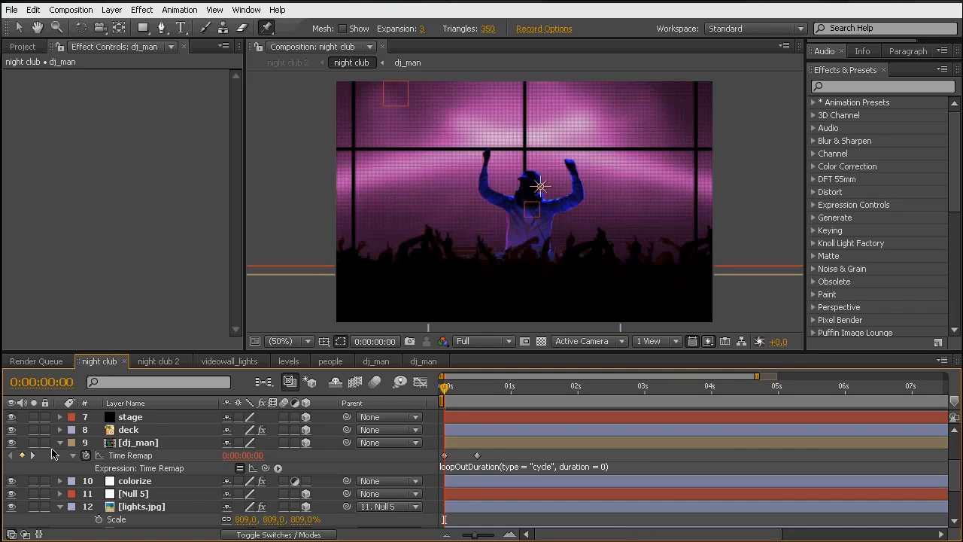
# - In the night club 2 composition, go to 0:00:01:13 and create an adjustment layer named lens above all other layers
pyautogui.click(162, 363)
pyautogui.moveTo(455, 386); pyautogui.dragTo(531, 397)
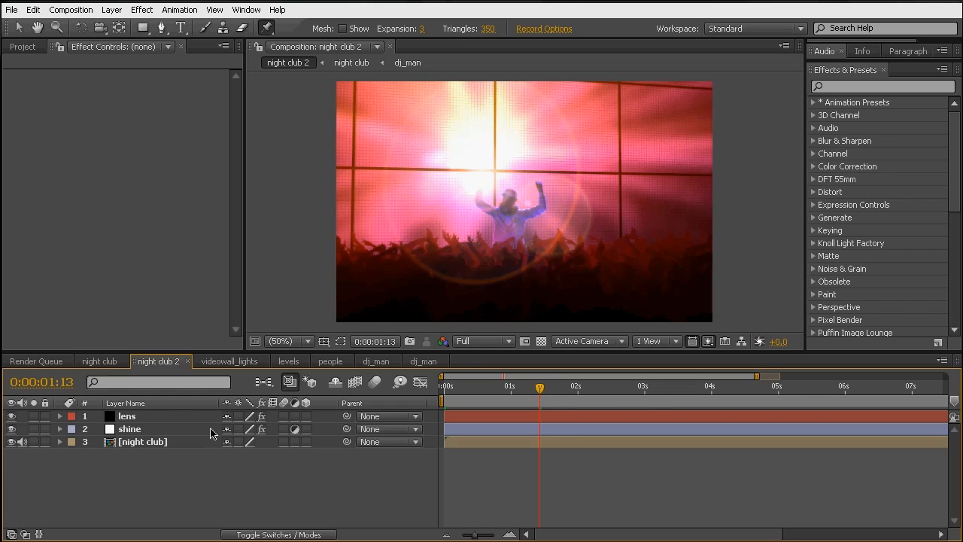
pyautogui.hotkey('ctrl', 'alt', 'y')
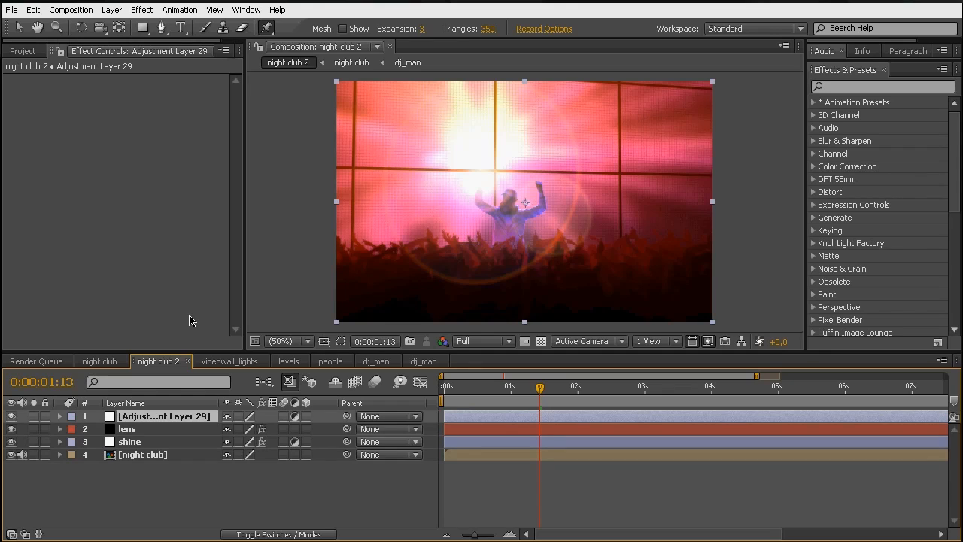
pyautogui.press('Return')
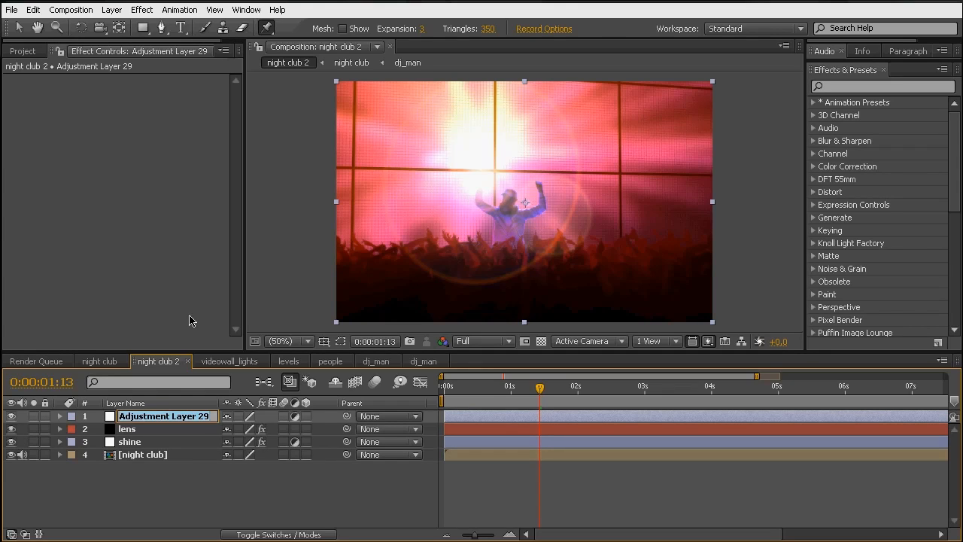
pyautogui.press('BackSpace')
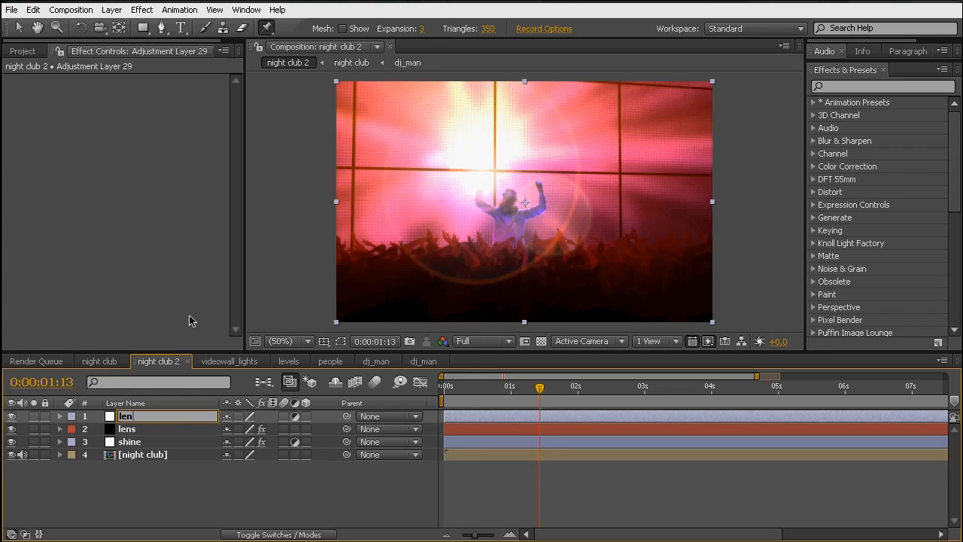
pyautogui.press('Return')
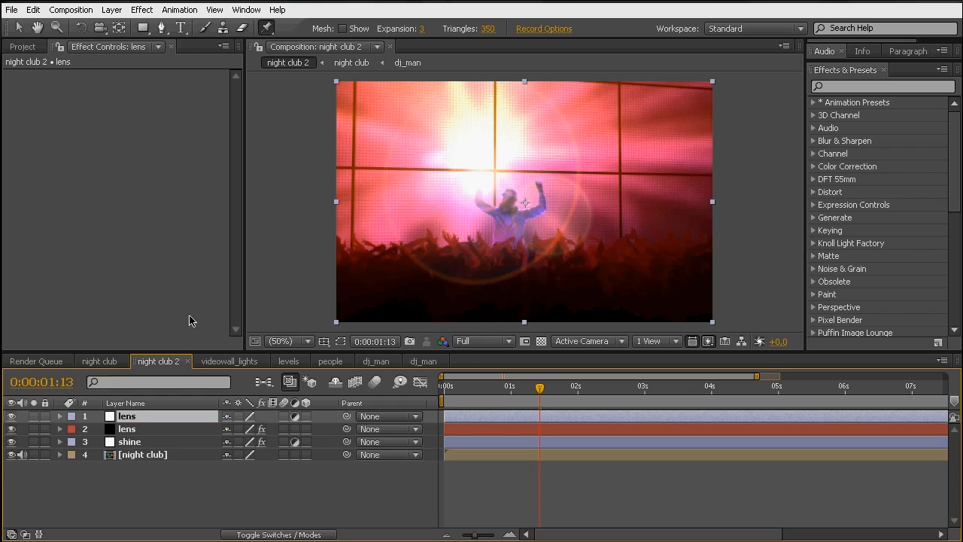
# - Apply the CC Lens distortion effect to the lens adjustment layer and set its Size to 230
pyautogui.click(141, 9)
pyautogui.moveTo(213, 139)
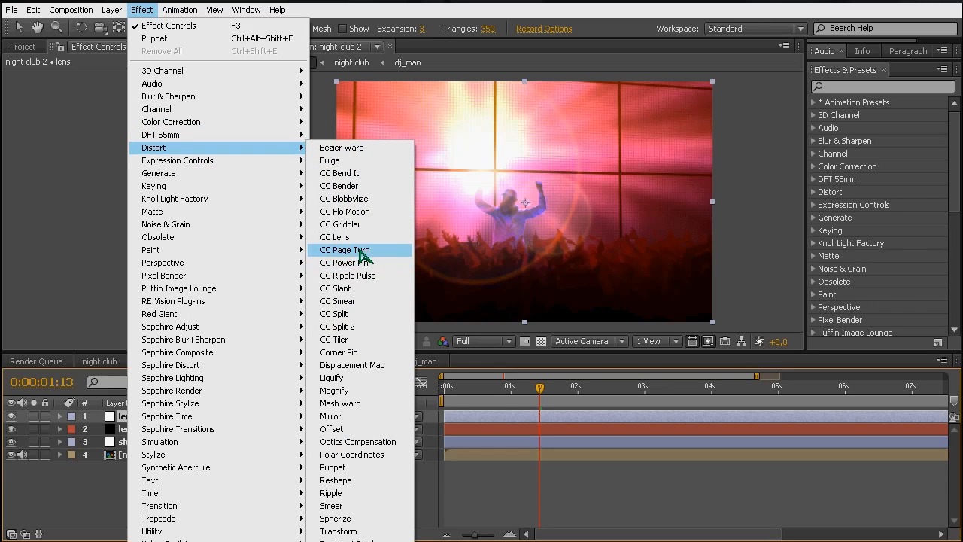
pyautogui.click(345, 239)
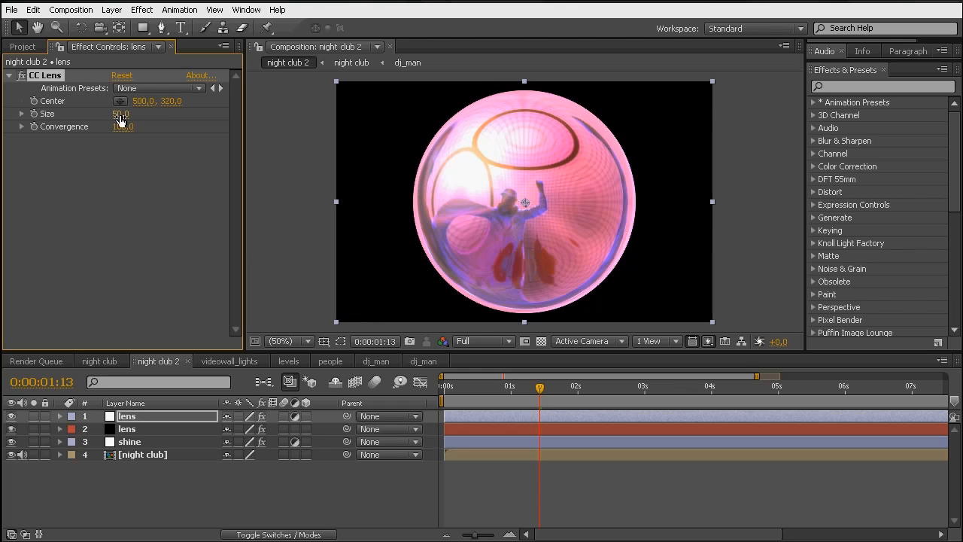
pyautogui.moveTo(124, 119); pyautogui.dragTo(237, 123)
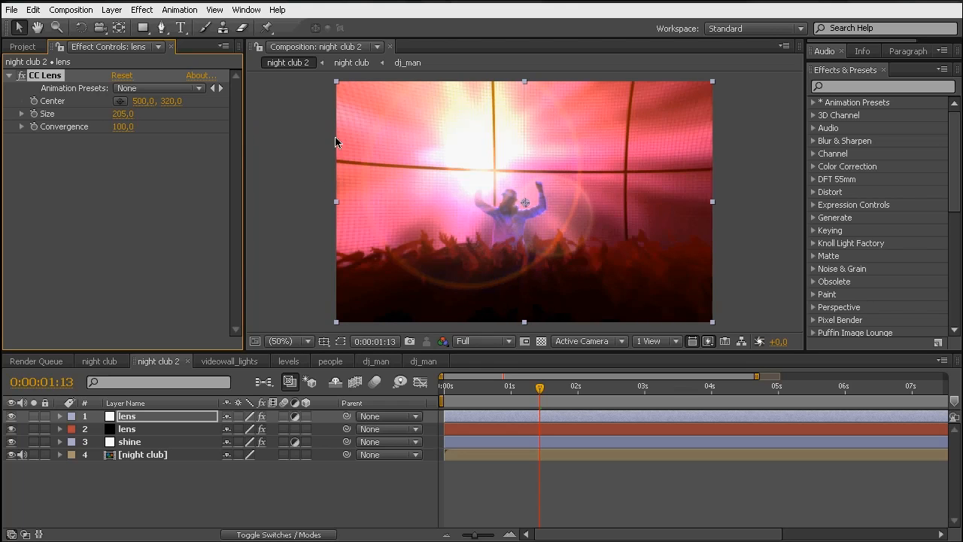
pyautogui.moveTo(125, 118); pyautogui.dragTo(143, 123)
pyautogui.write('230')
pyautogui.press('Return')
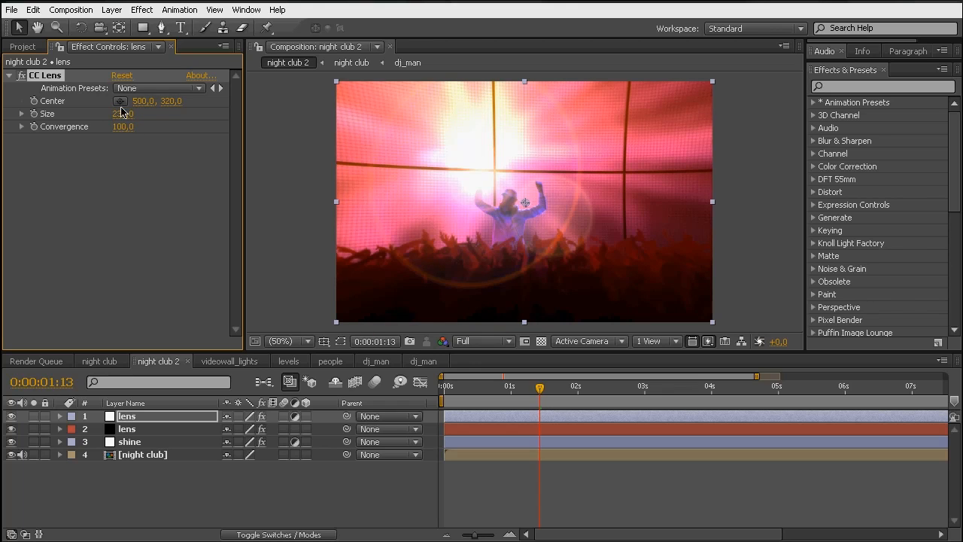
# - Lower the CC Lens Convergence, check the distortion at 0:00:02:11, and set Convergence to 40
pyautogui.moveTo(119, 134); pyautogui.dragTo(82, 139)
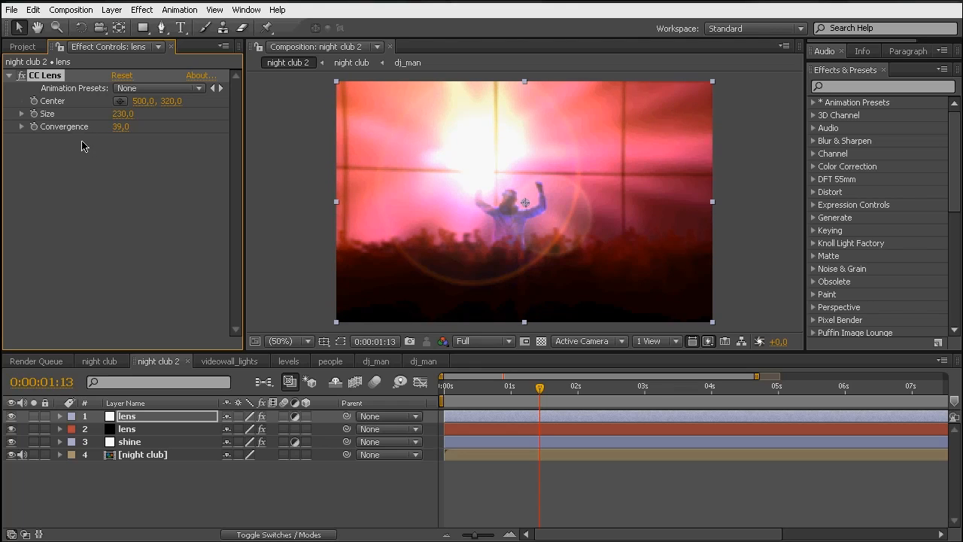
pyautogui.moveTo(518, 395); pyautogui.dragTo(604, 394)
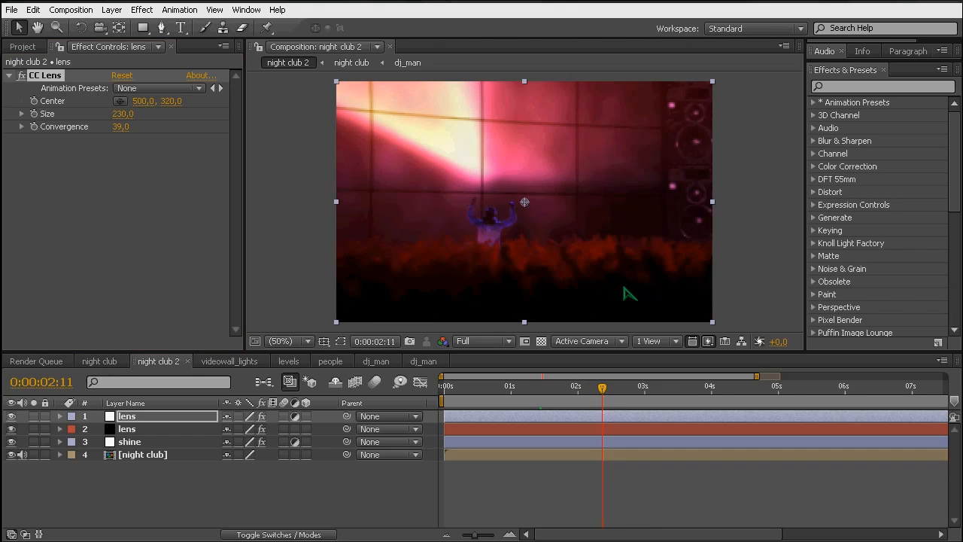
pyautogui.click(120, 128)
pyautogui.write('40')
pyautogui.press('Return')
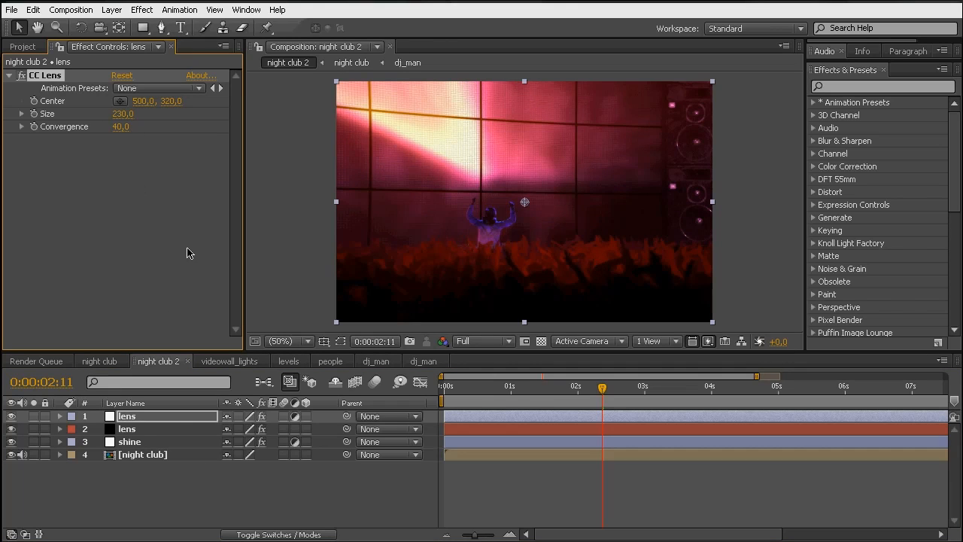
# - Create an adjustment layer above all other layers in the night club 2 composition and name it grain
pyautogui.hotkey('ctrl', 'alt', 'y')
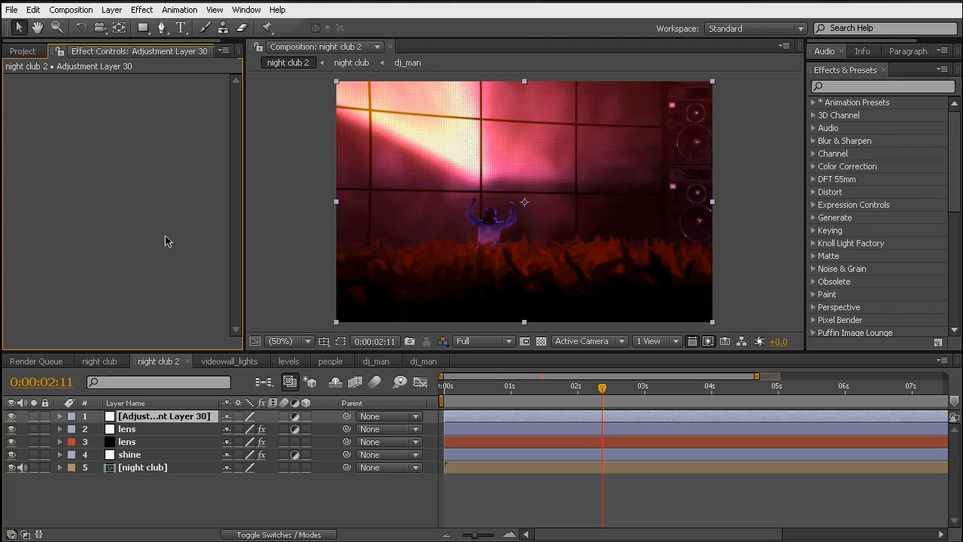
pyautogui.click(131, 499)
pyautogui.click(141, 420)
pyautogui.press('Return')
pyautogui.write('g')
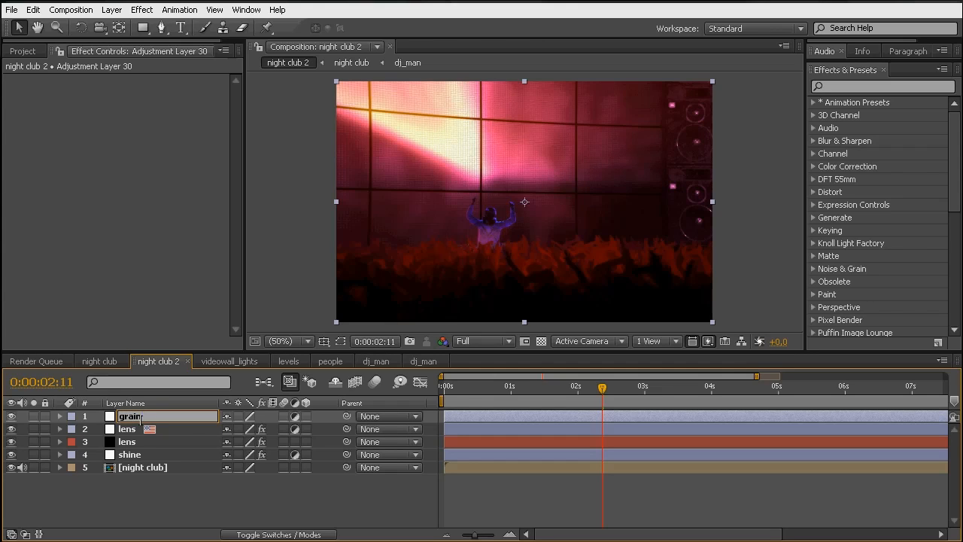
pyautogui.write('rain')
pyautogui.press('Return')
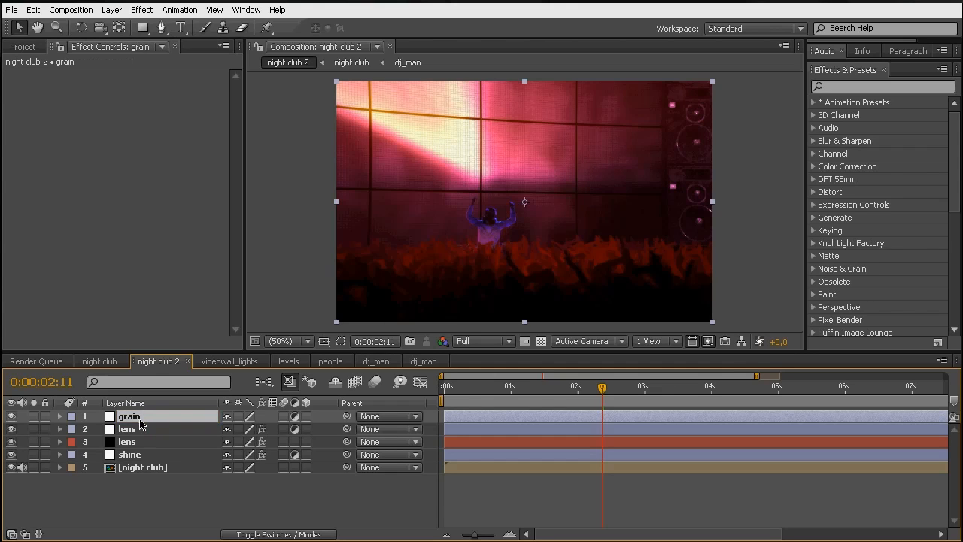
# - Apply the Sapphire S_FilmEffect to the grain adjustment layer and set its Scale CC to 0
pyautogui.click(141, 10)
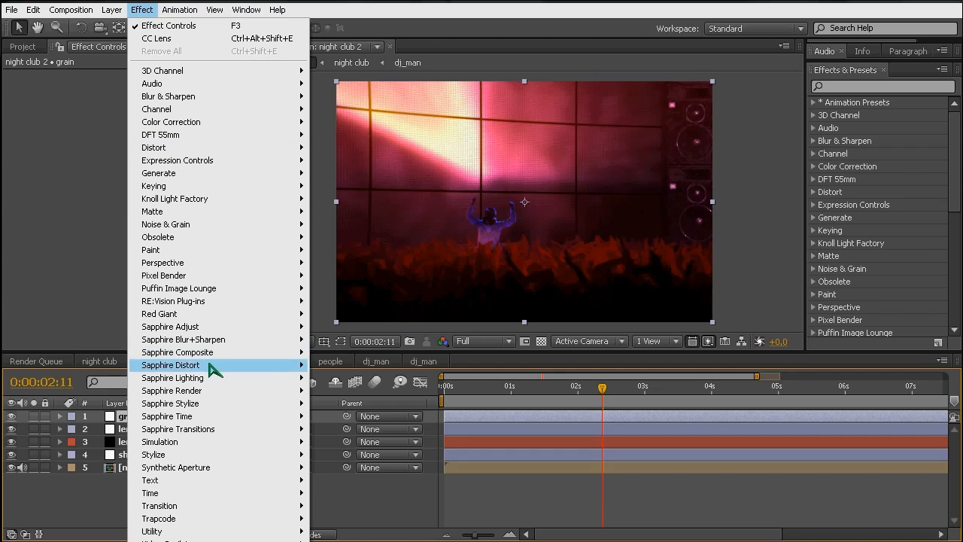
pyautogui.moveTo(197, 407)
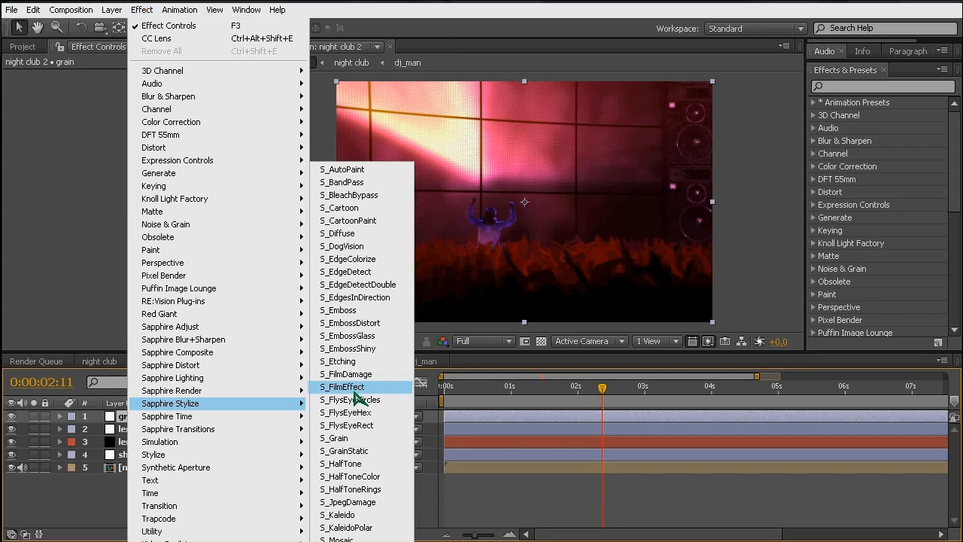
pyautogui.click(357, 389)
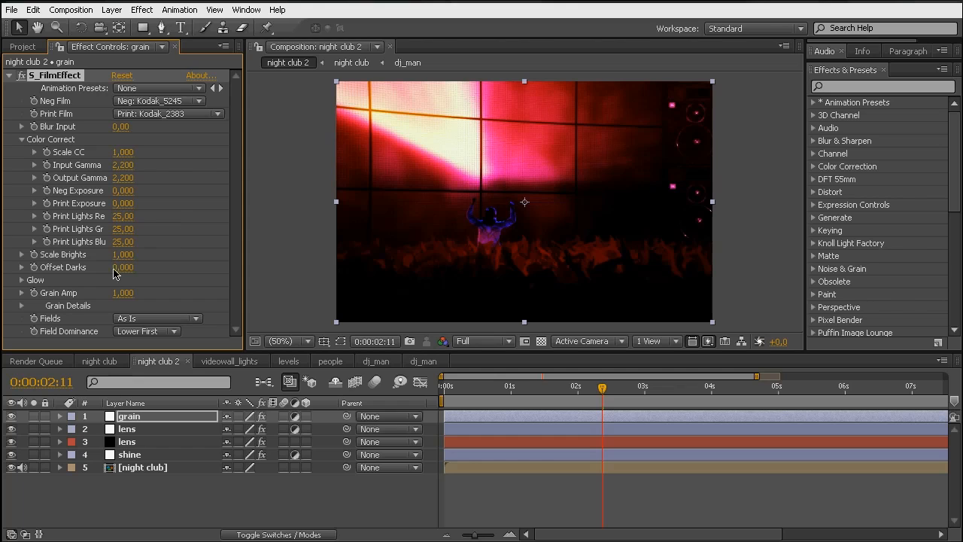
pyautogui.moveTo(124, 154); pyautogui.dragTo(31, 158)
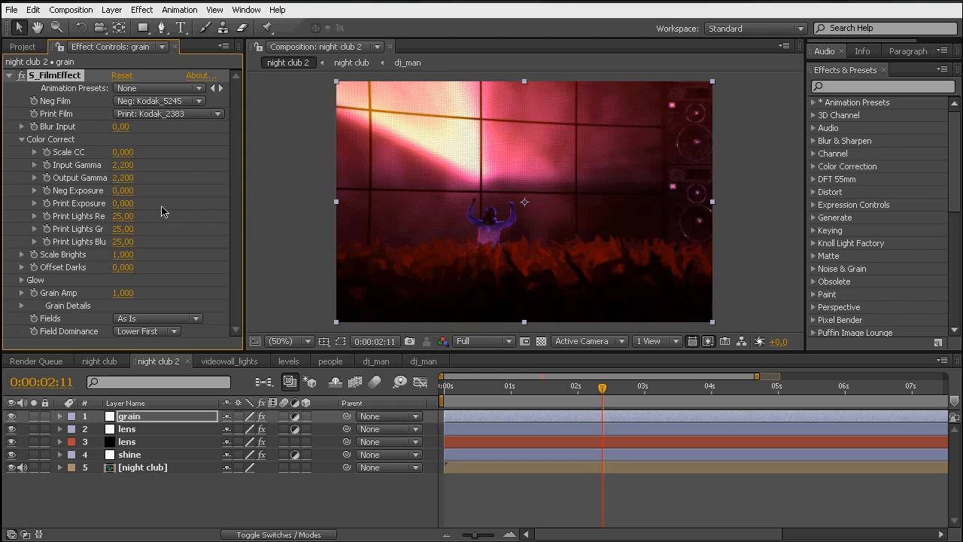
# - Set the S_FilmEffect Grain Amp to 2 and inspect the grain in an enlarged composition view
pyautogui.click(124, 295)
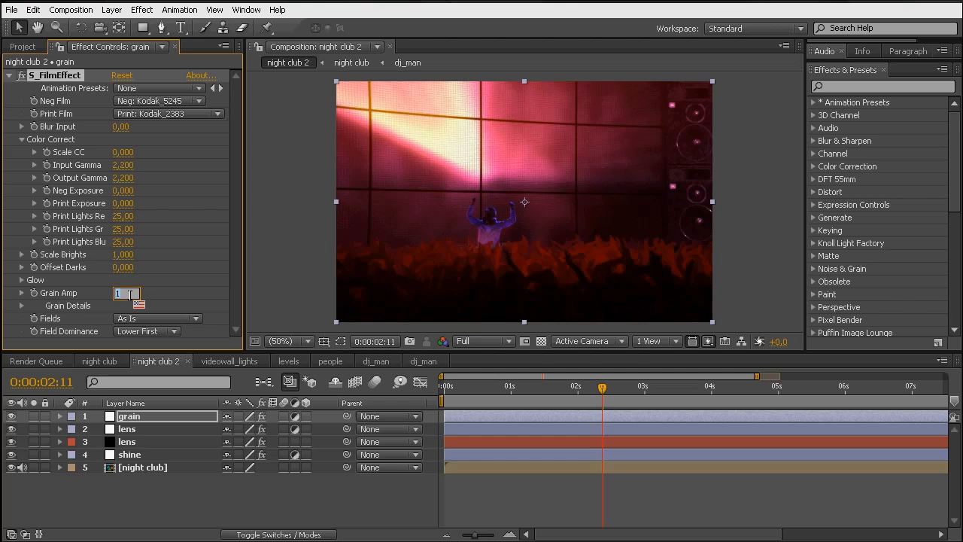
pyautogui.press('Return')
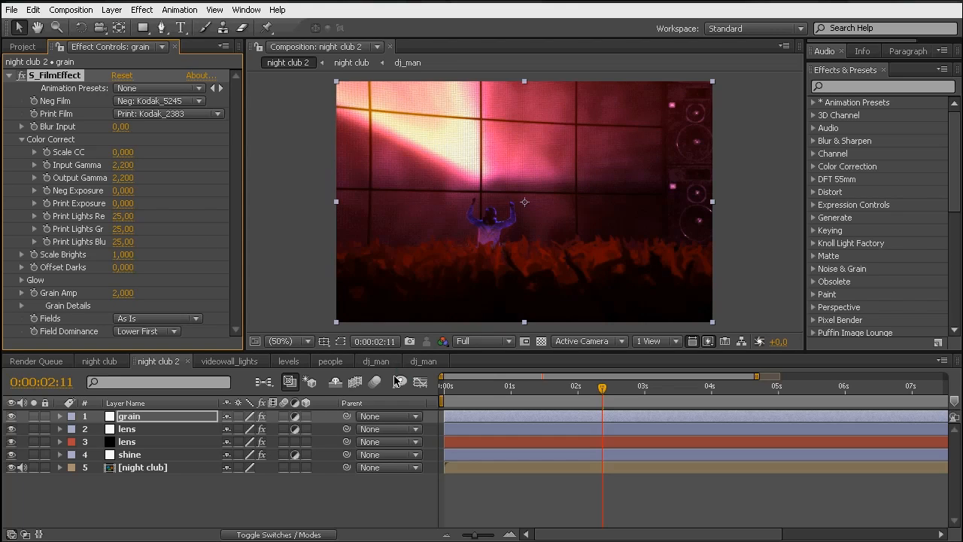
pyautogui.press('`')
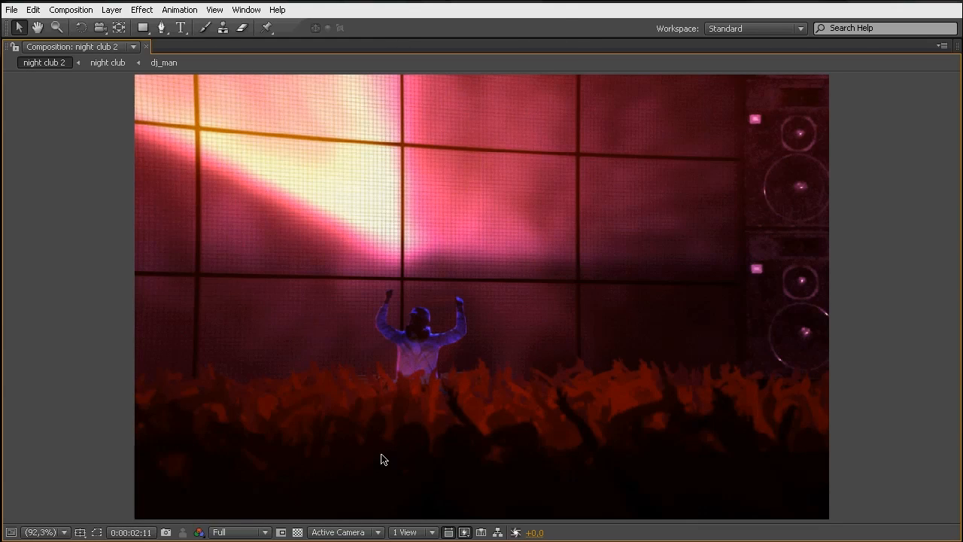
pyautogui.press('`')
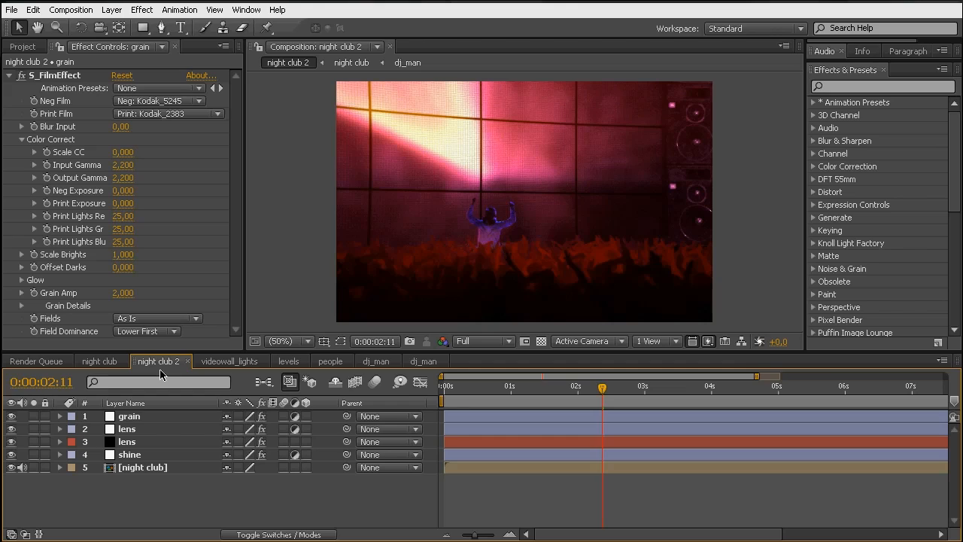